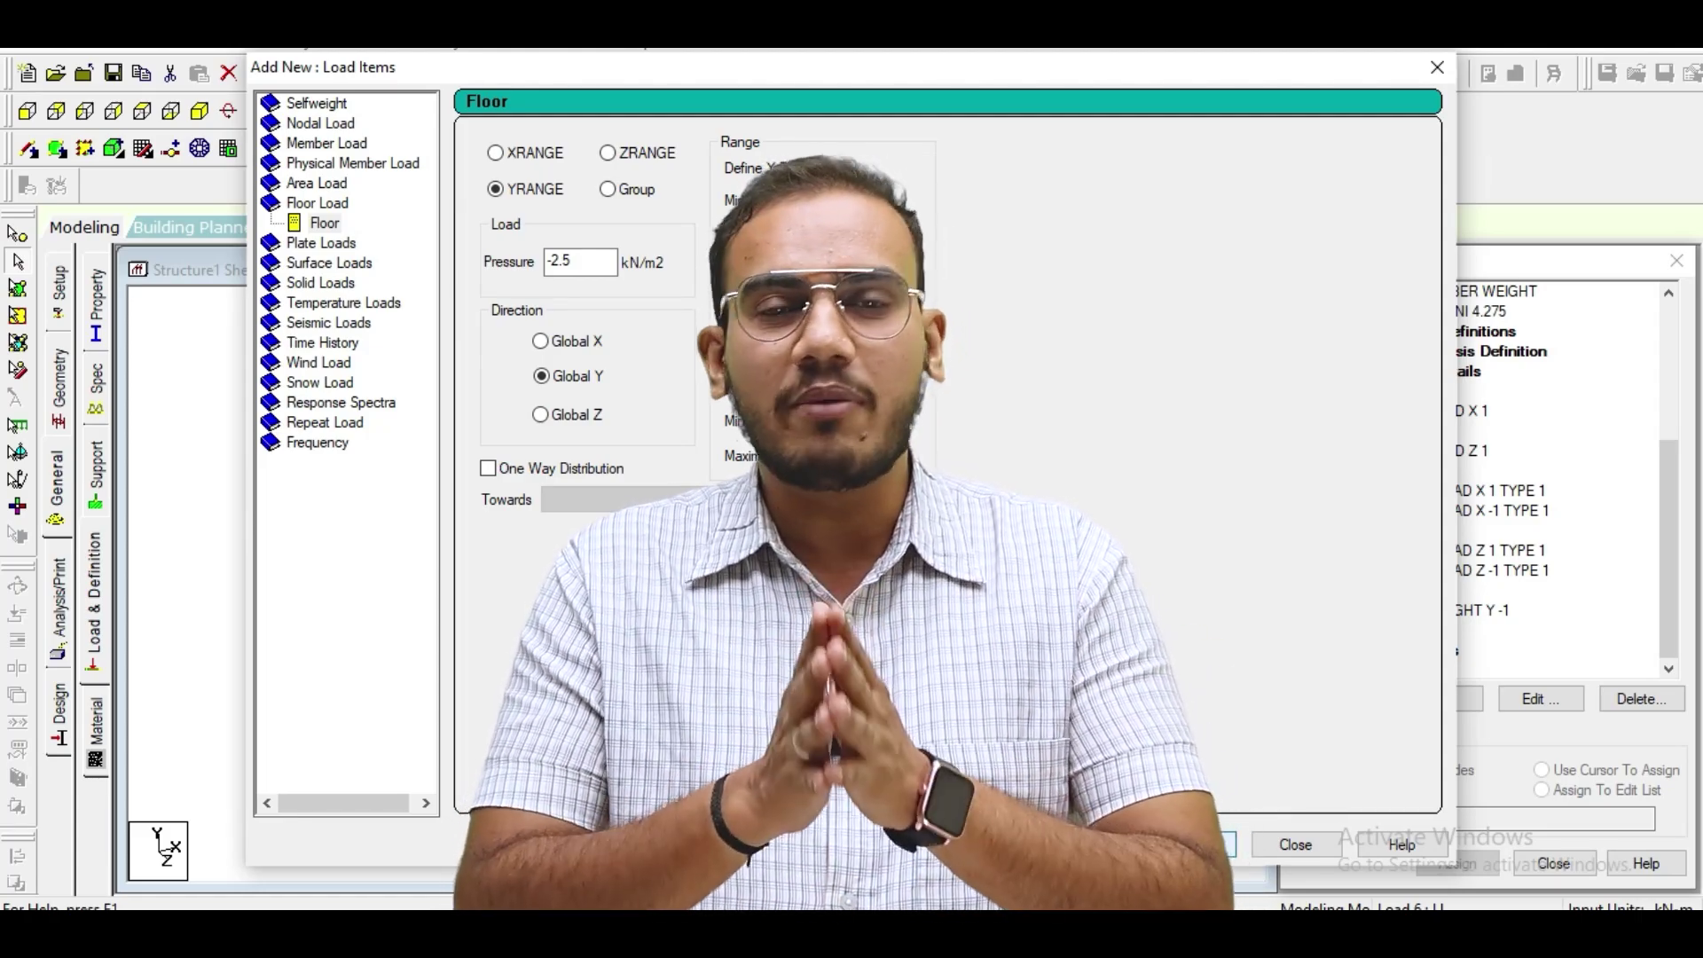
Add a floor load of -2.5 kN/m2 in global Y over the Y range 3 to 21 to load case LL
left_click(1189, 844)
left_click(1306, 839)
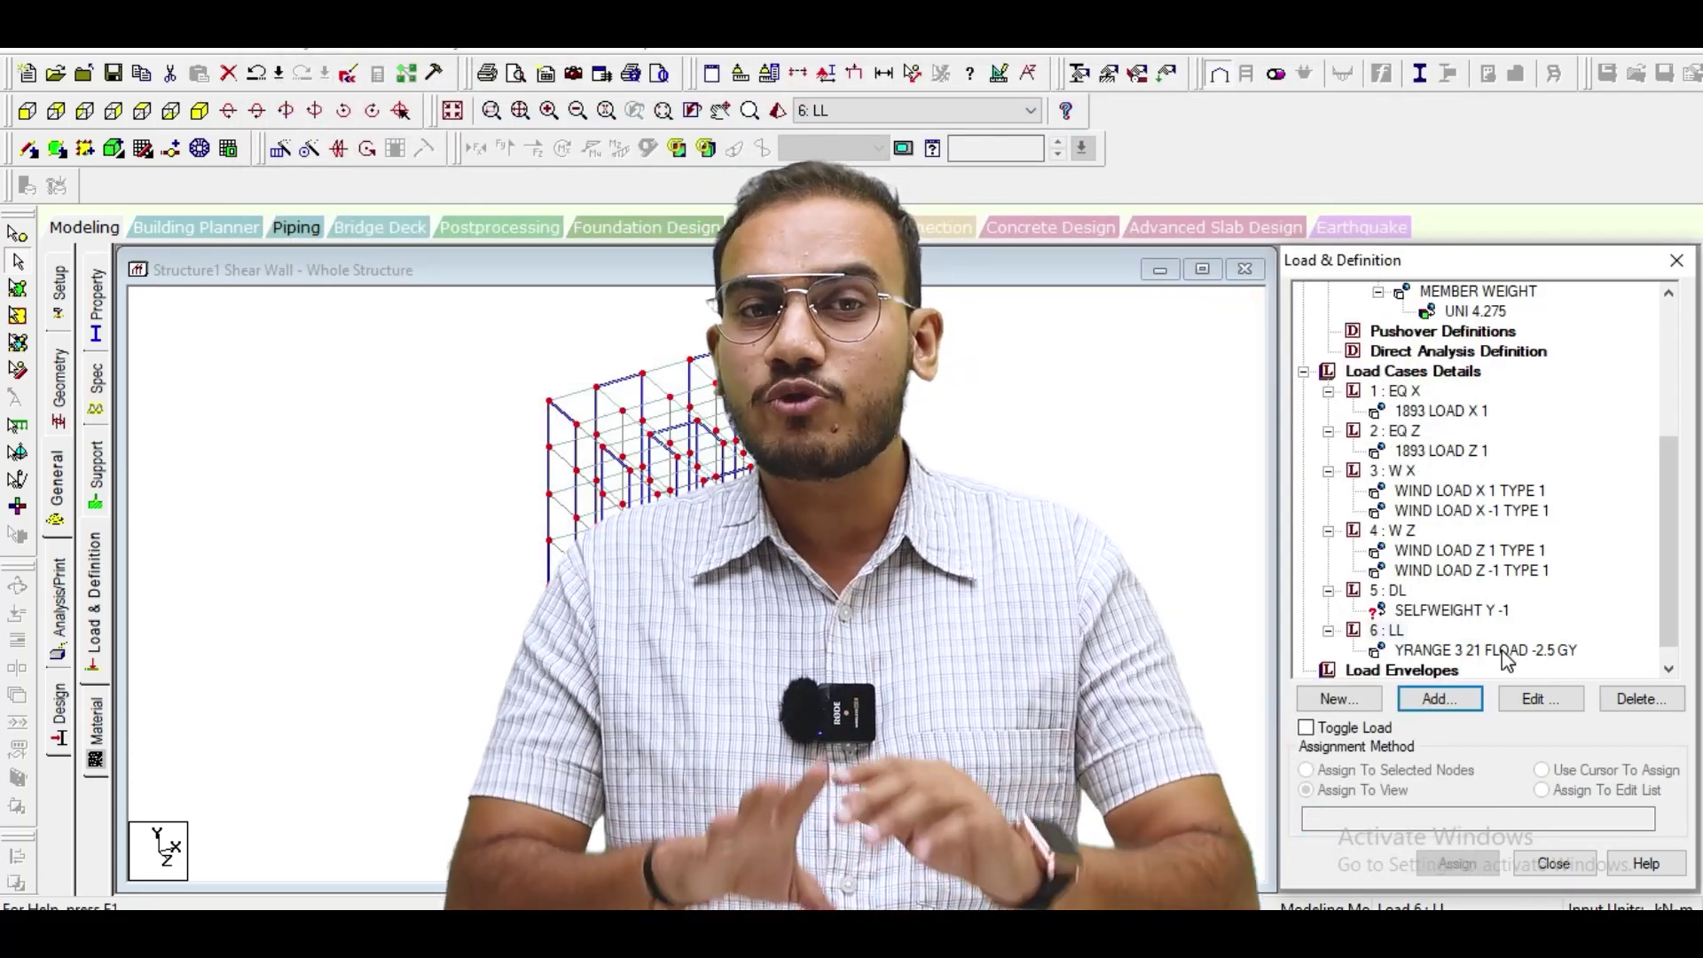
left_click(1505, 656)
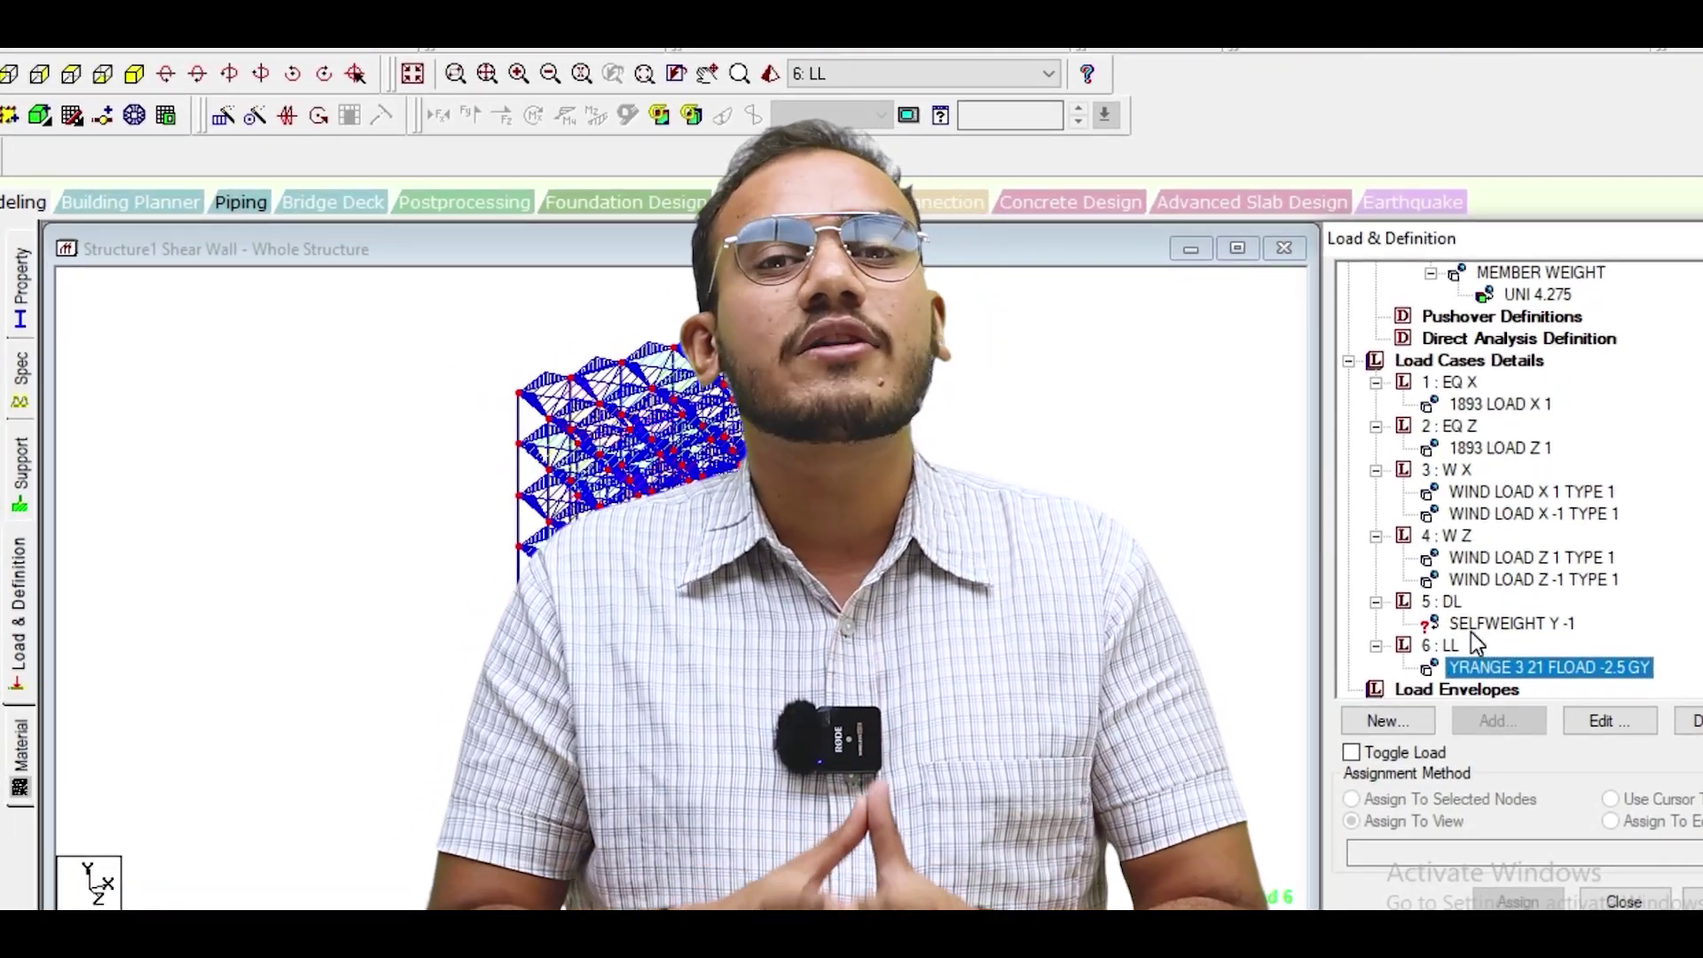
Assign the SELFWEIGHT Y -1 load of case DL to the whole structure using Assign To View
left_click(1471, 625)
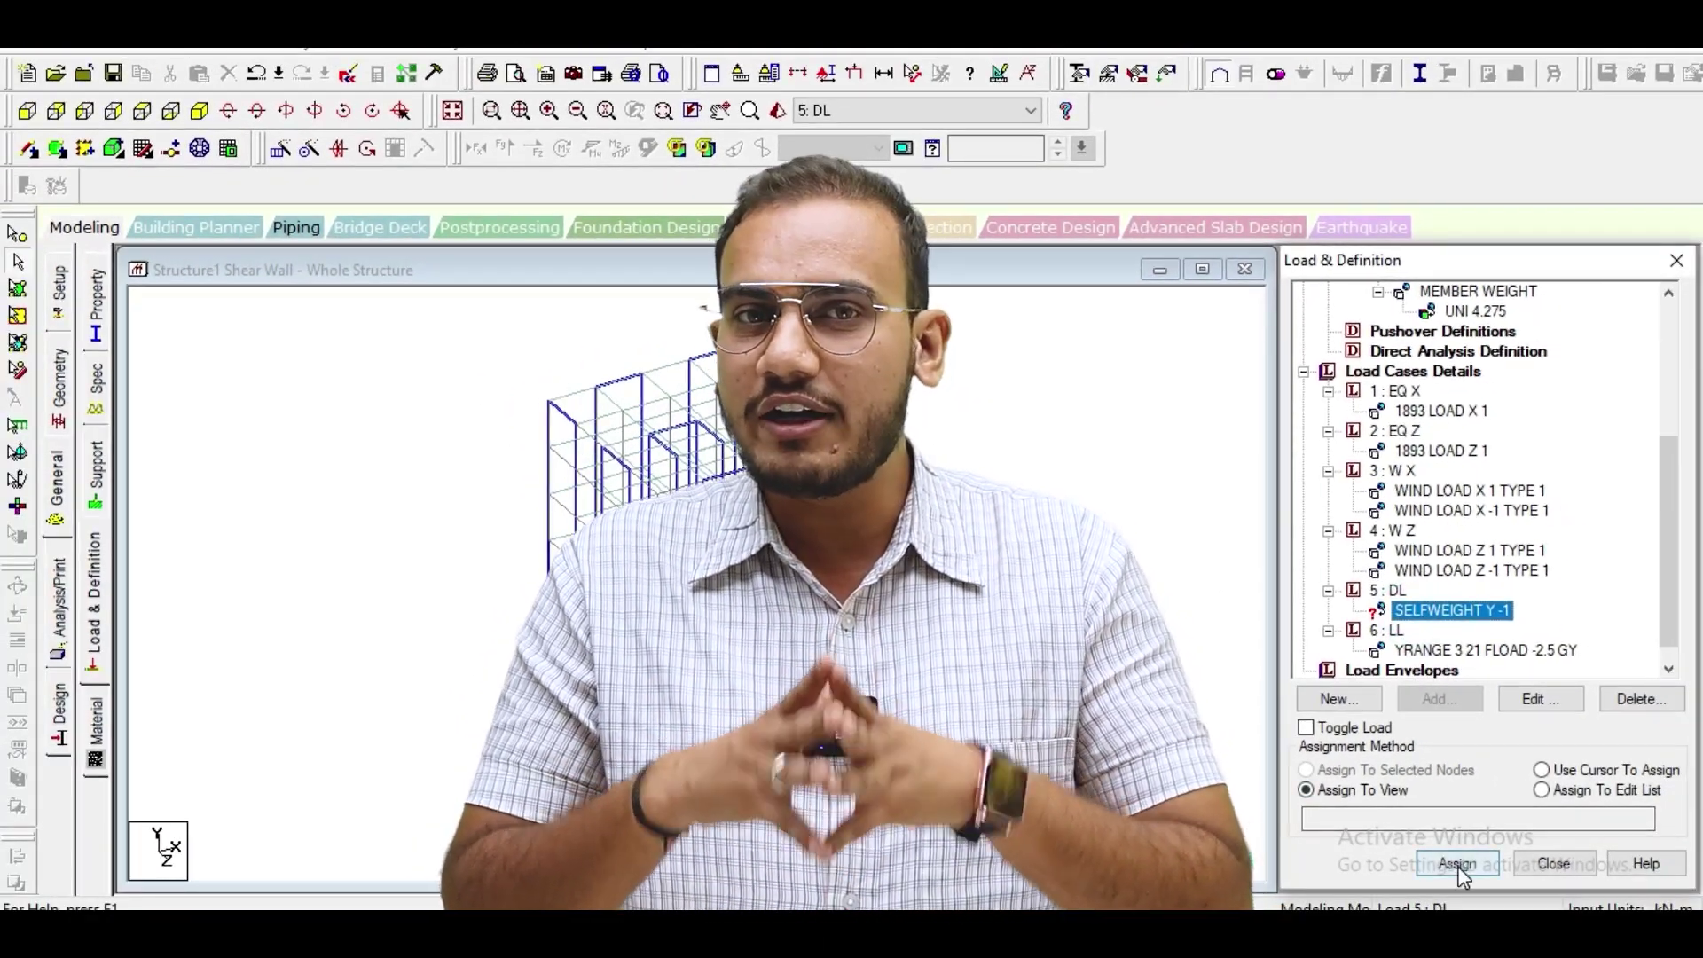
left_click(1458, 863)
left_click(1527, 632)
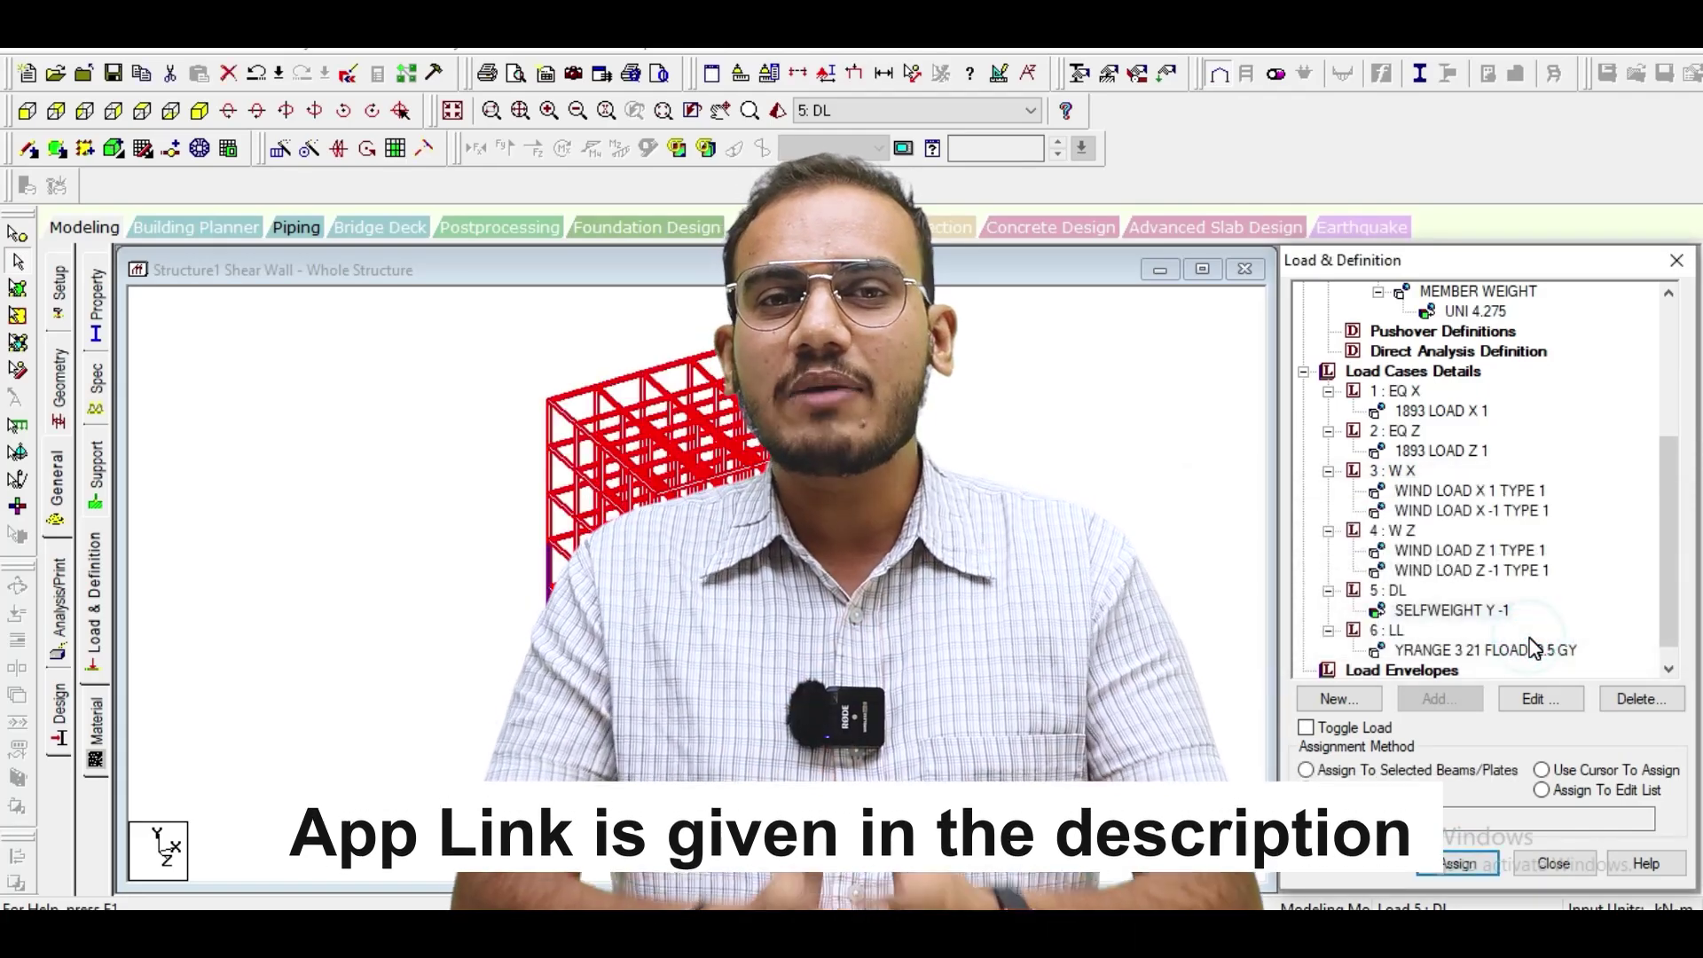
left_click(1462, 575)
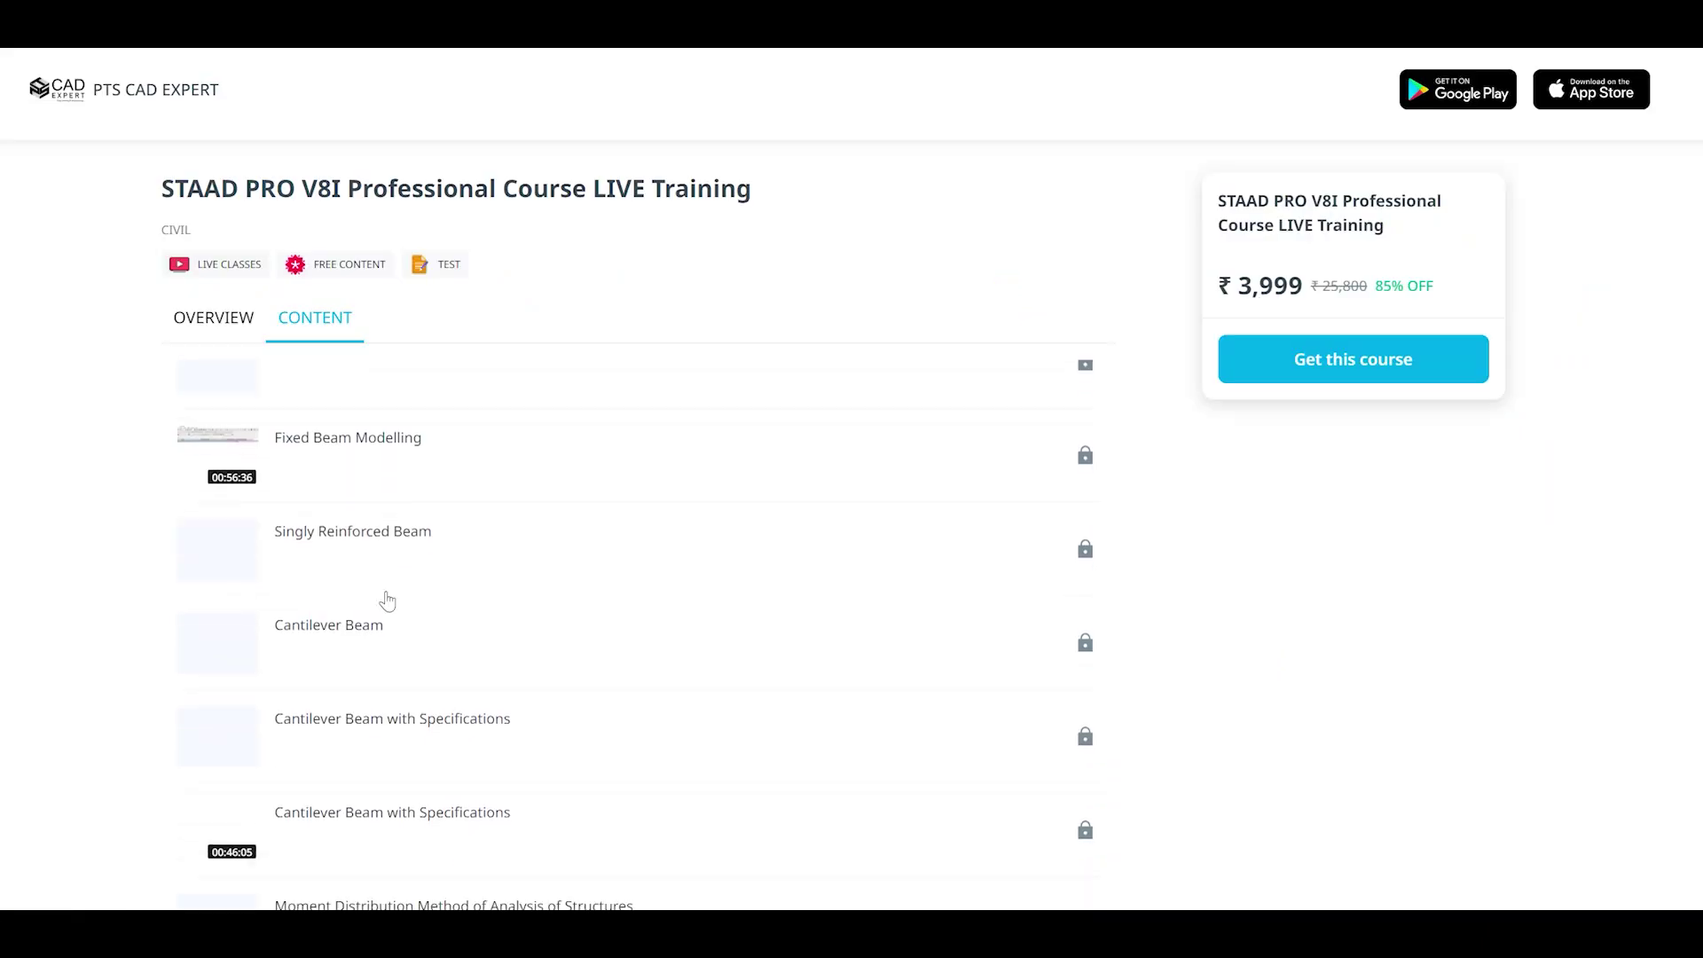
scroll(384, 601, "down", 4)
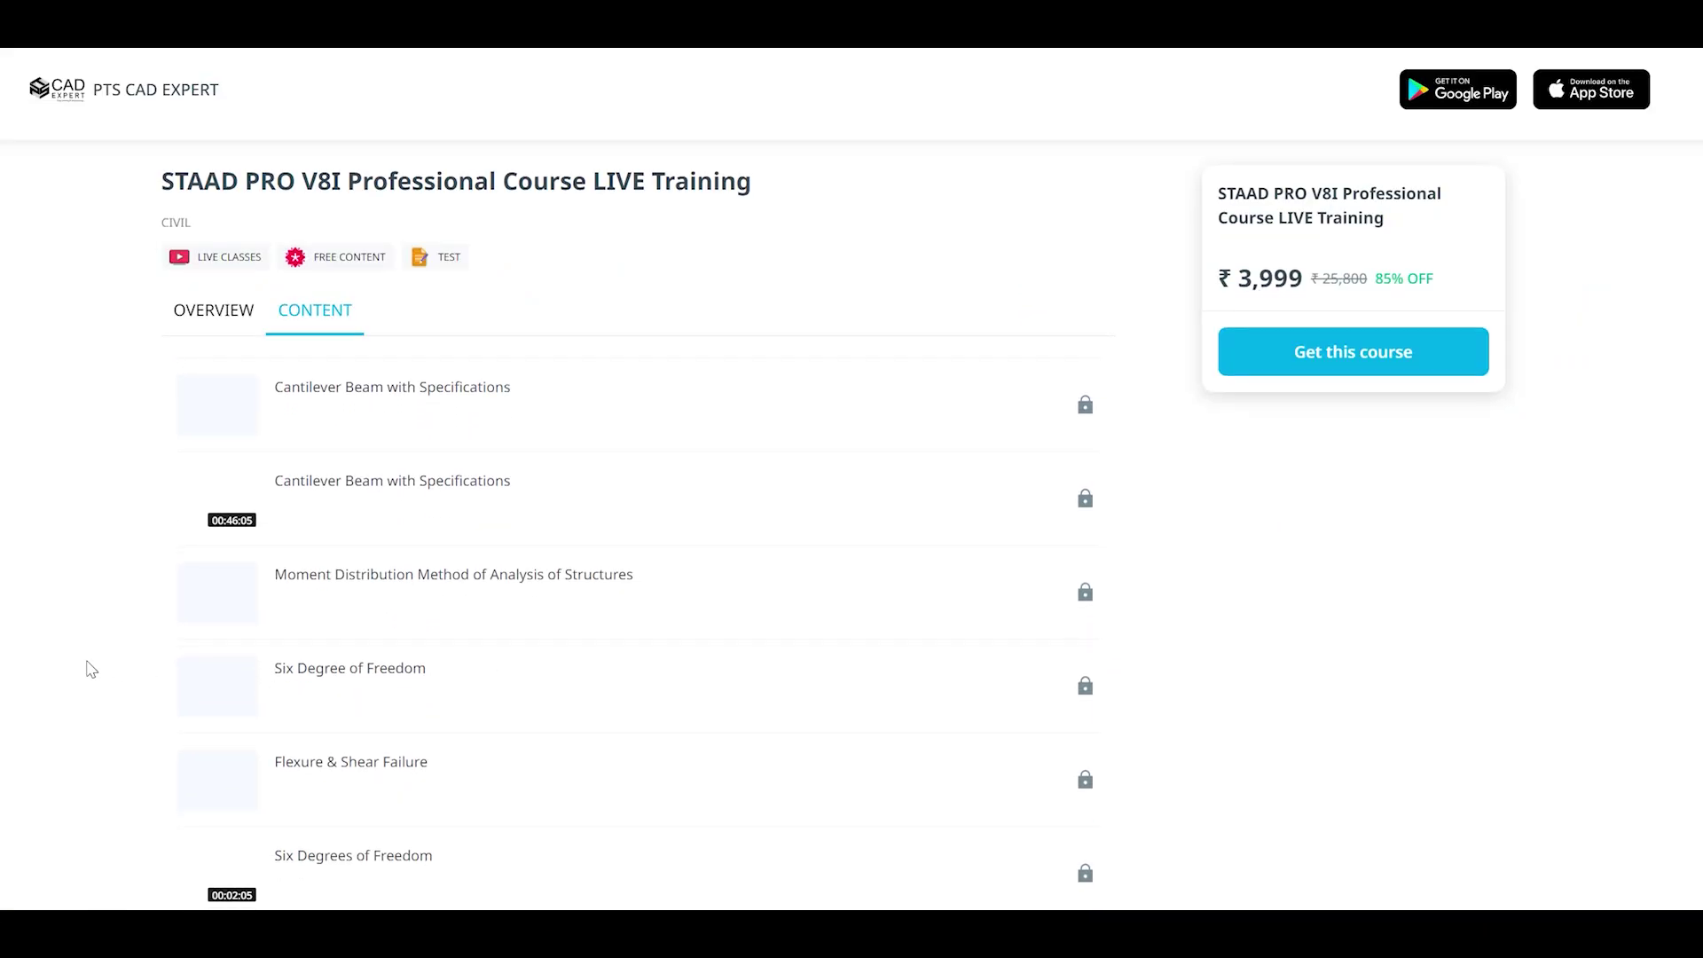
scroll(411, 570, "down", 3)
scroll(489, 556, "down", 3)
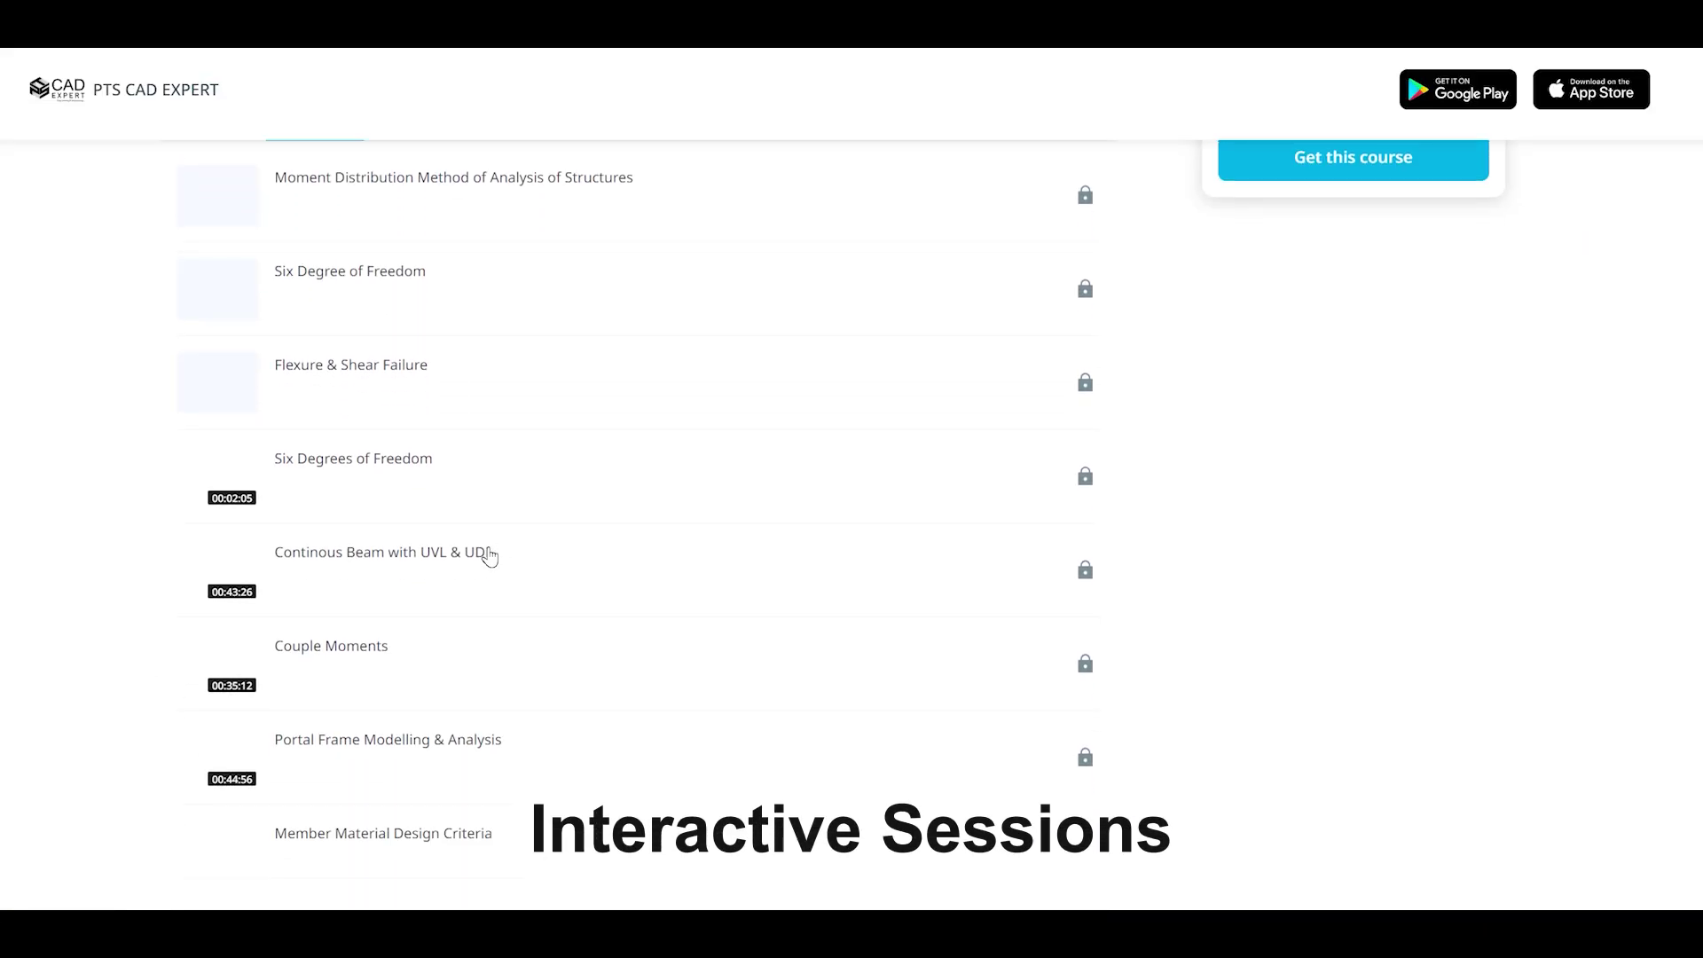
scroll(490, 556, "down", 2)
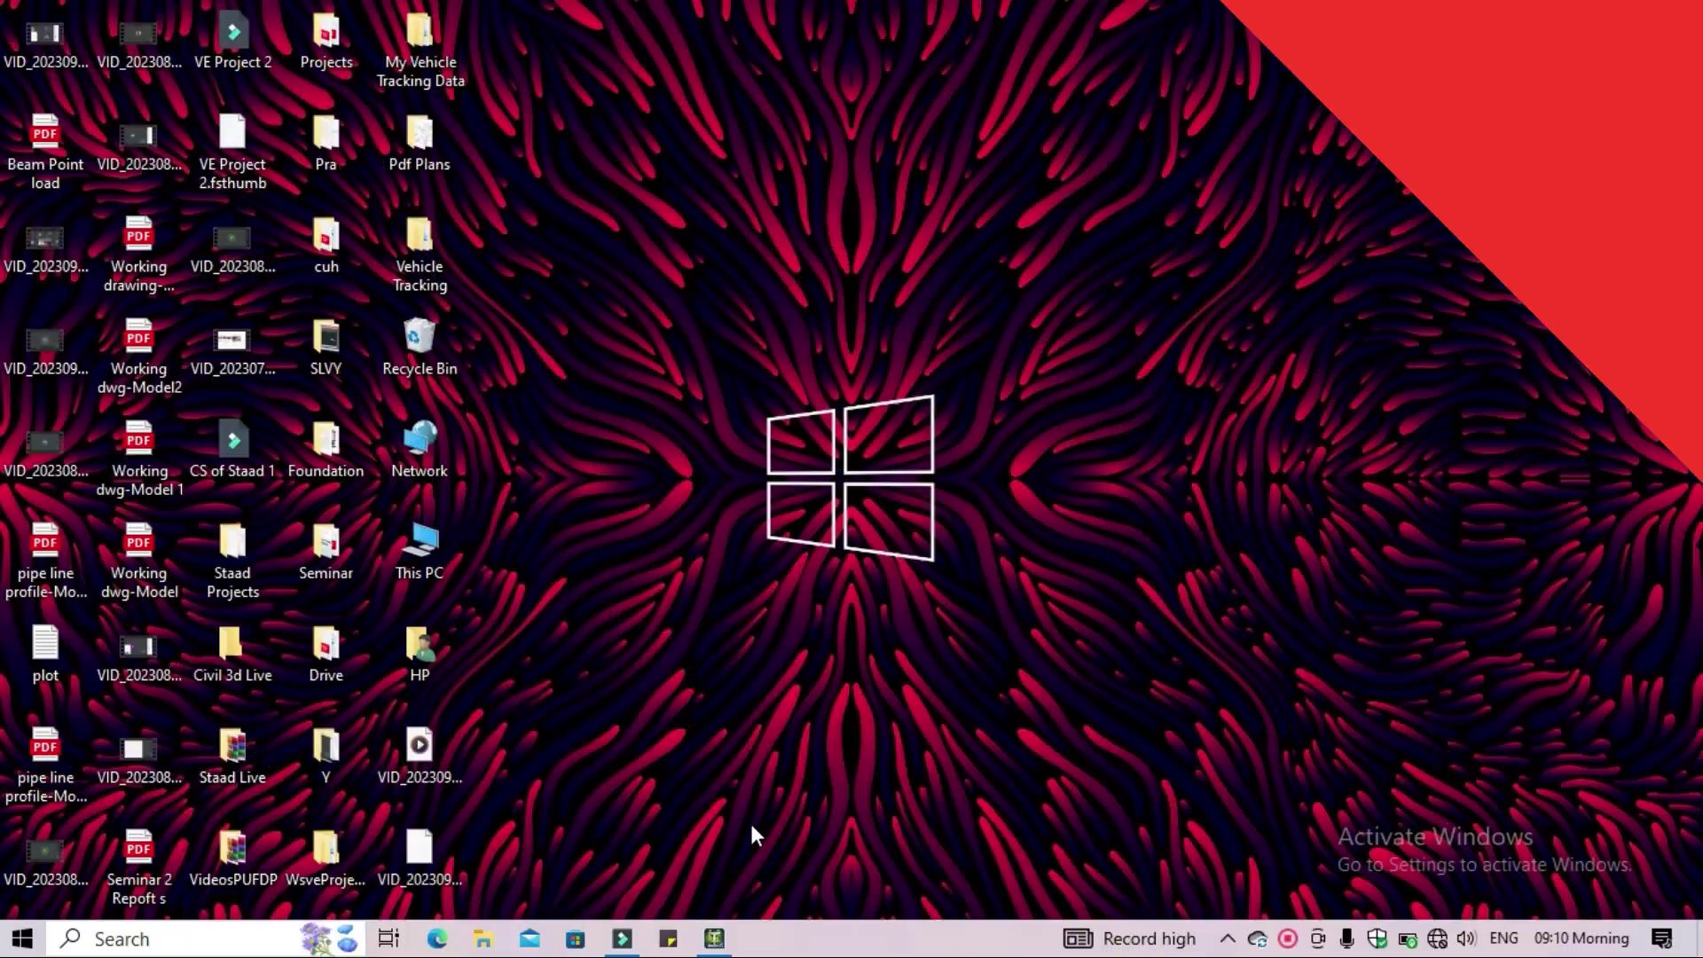
Switch to STAAD.Pro and create a Space model named Structure1 Shear Wall in metres and kilonewtons, starting with Add Beam
left_click(714, 938)
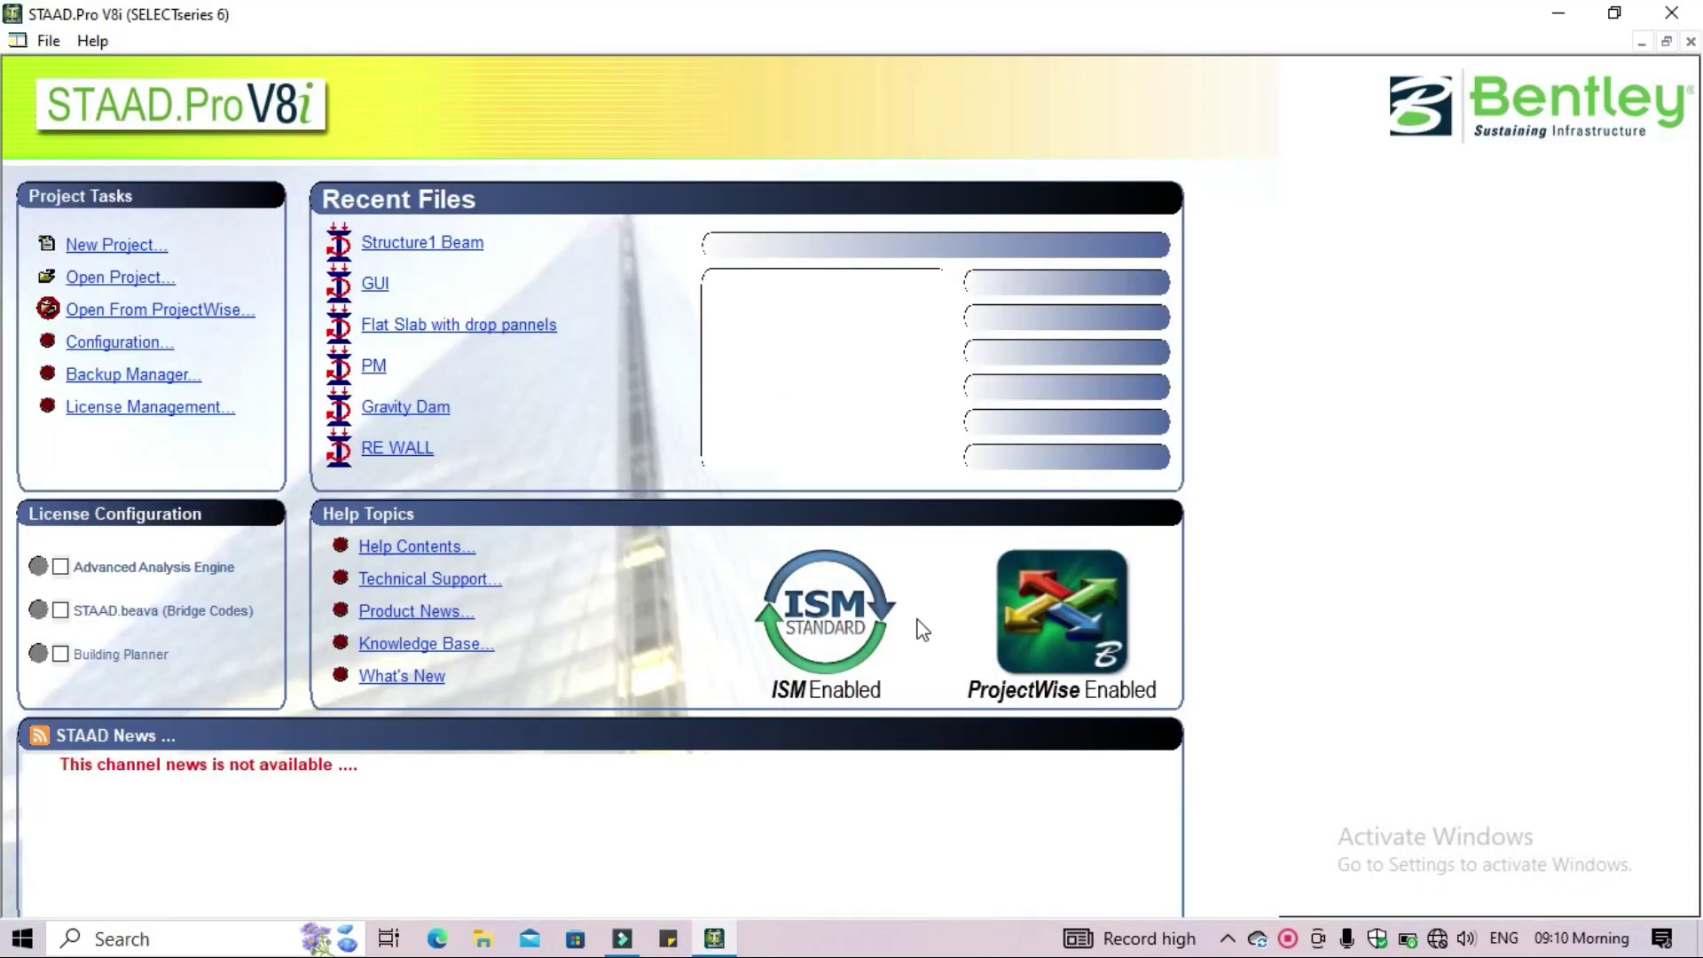
left_click(114, 245)
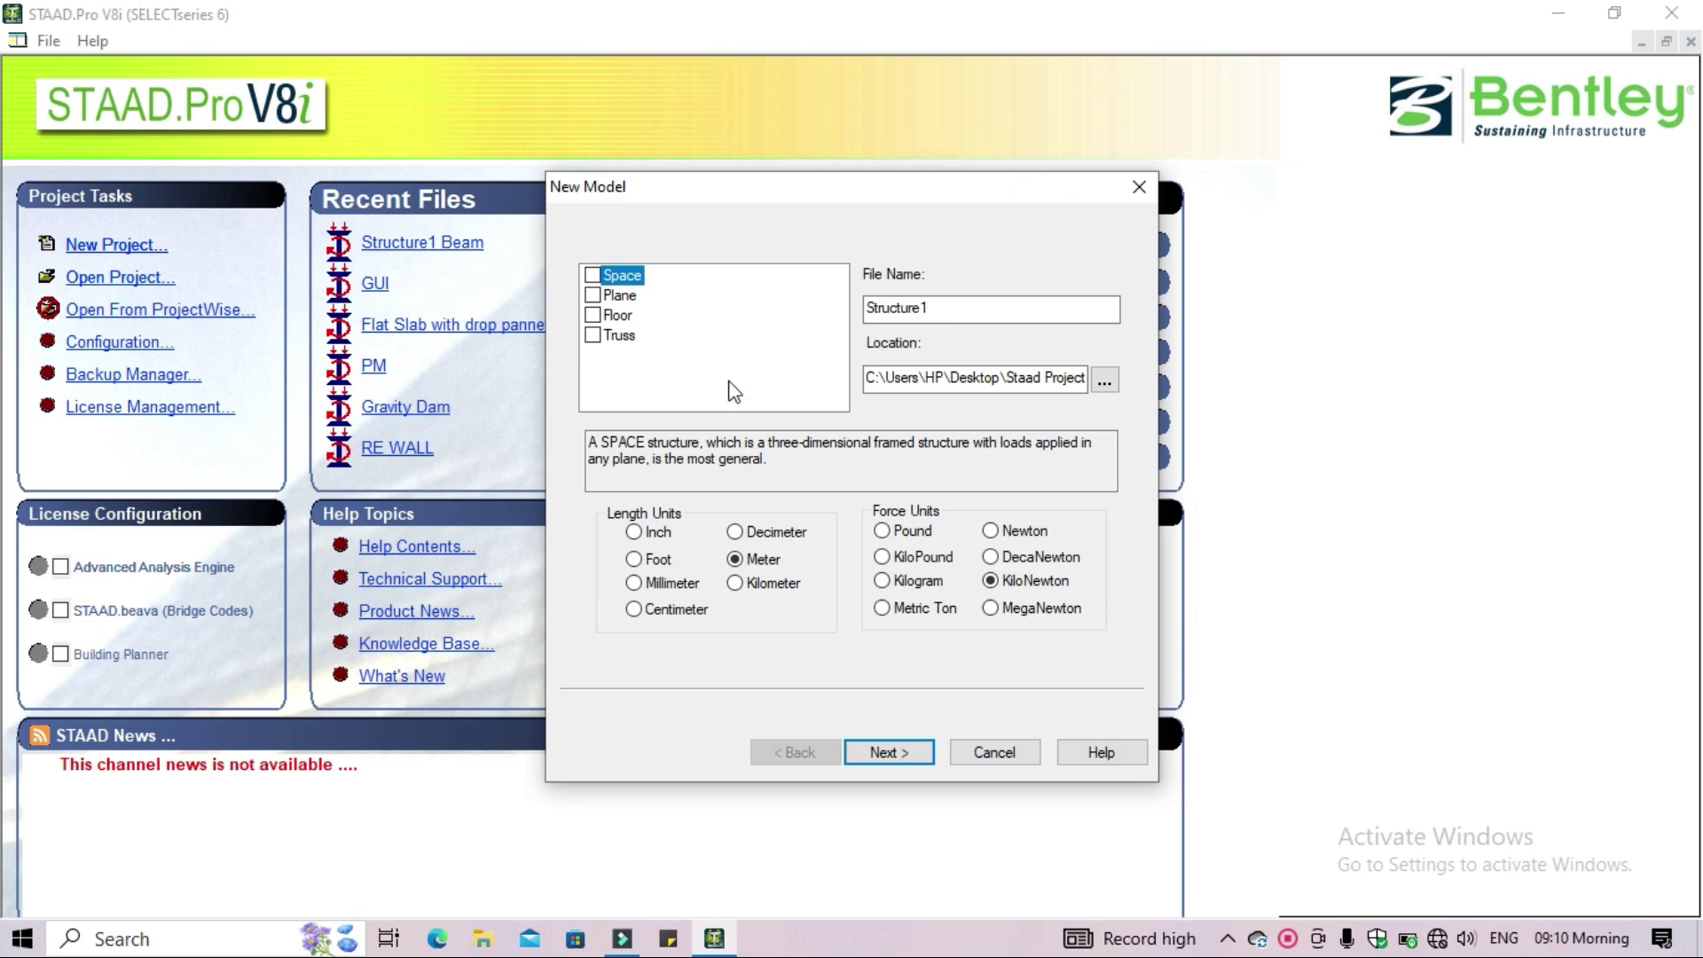
left_click(593, 276)
left_click(980, 311)
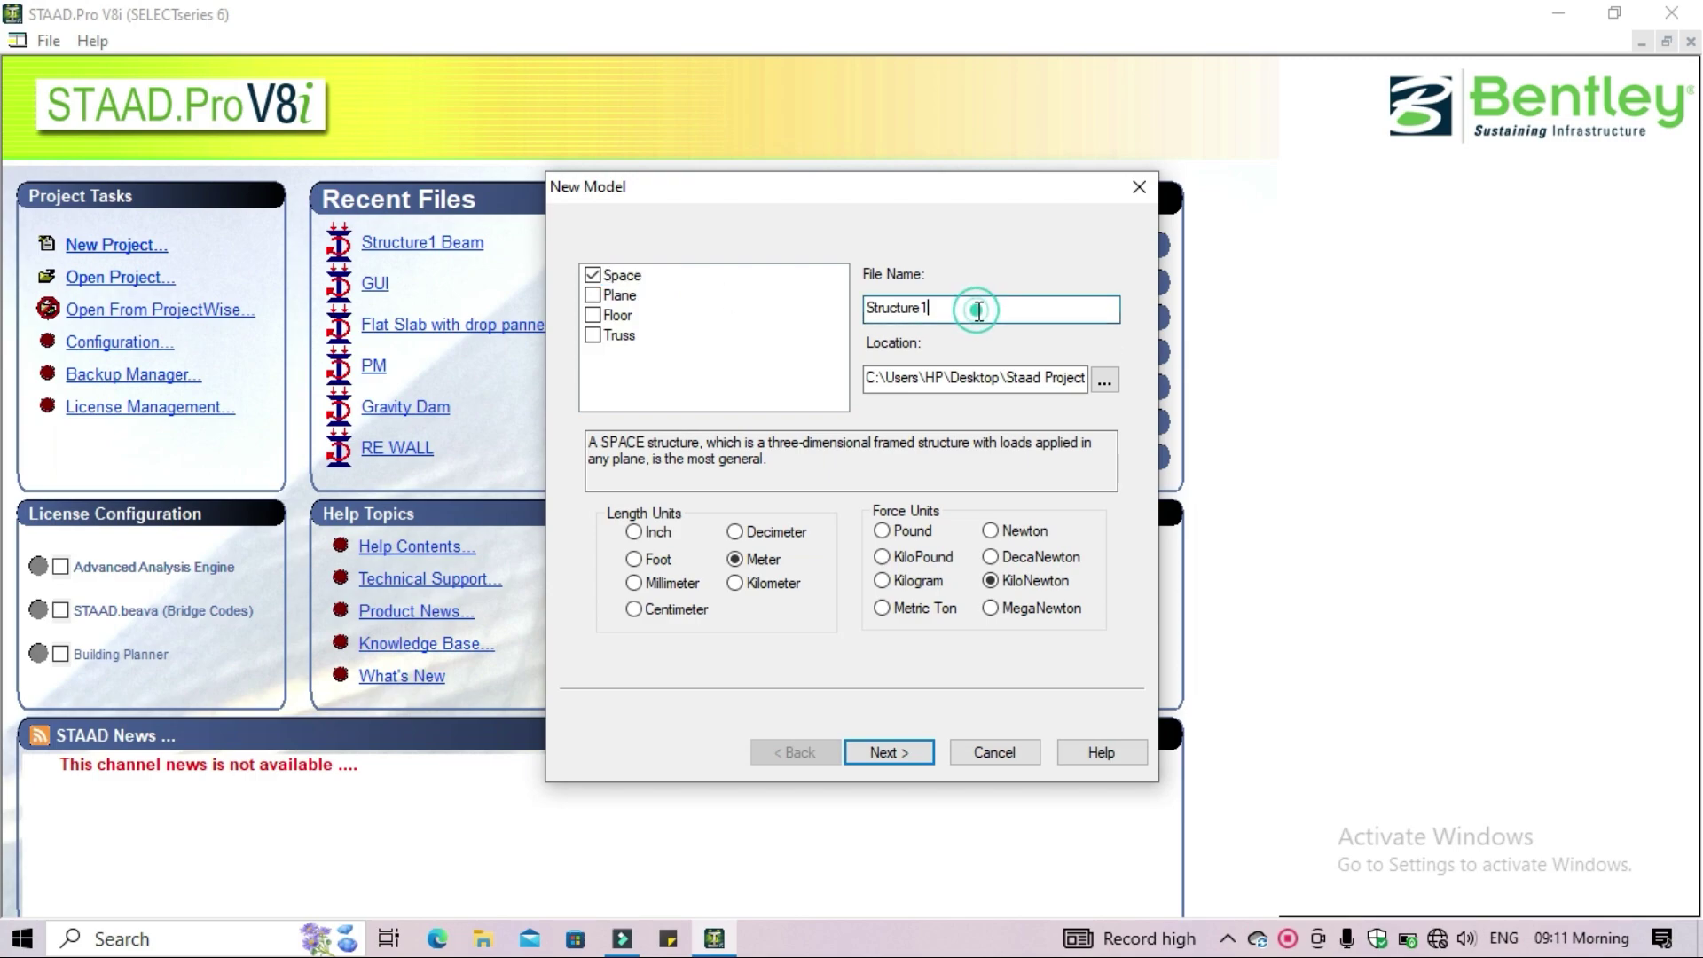
type("Shear Wall")
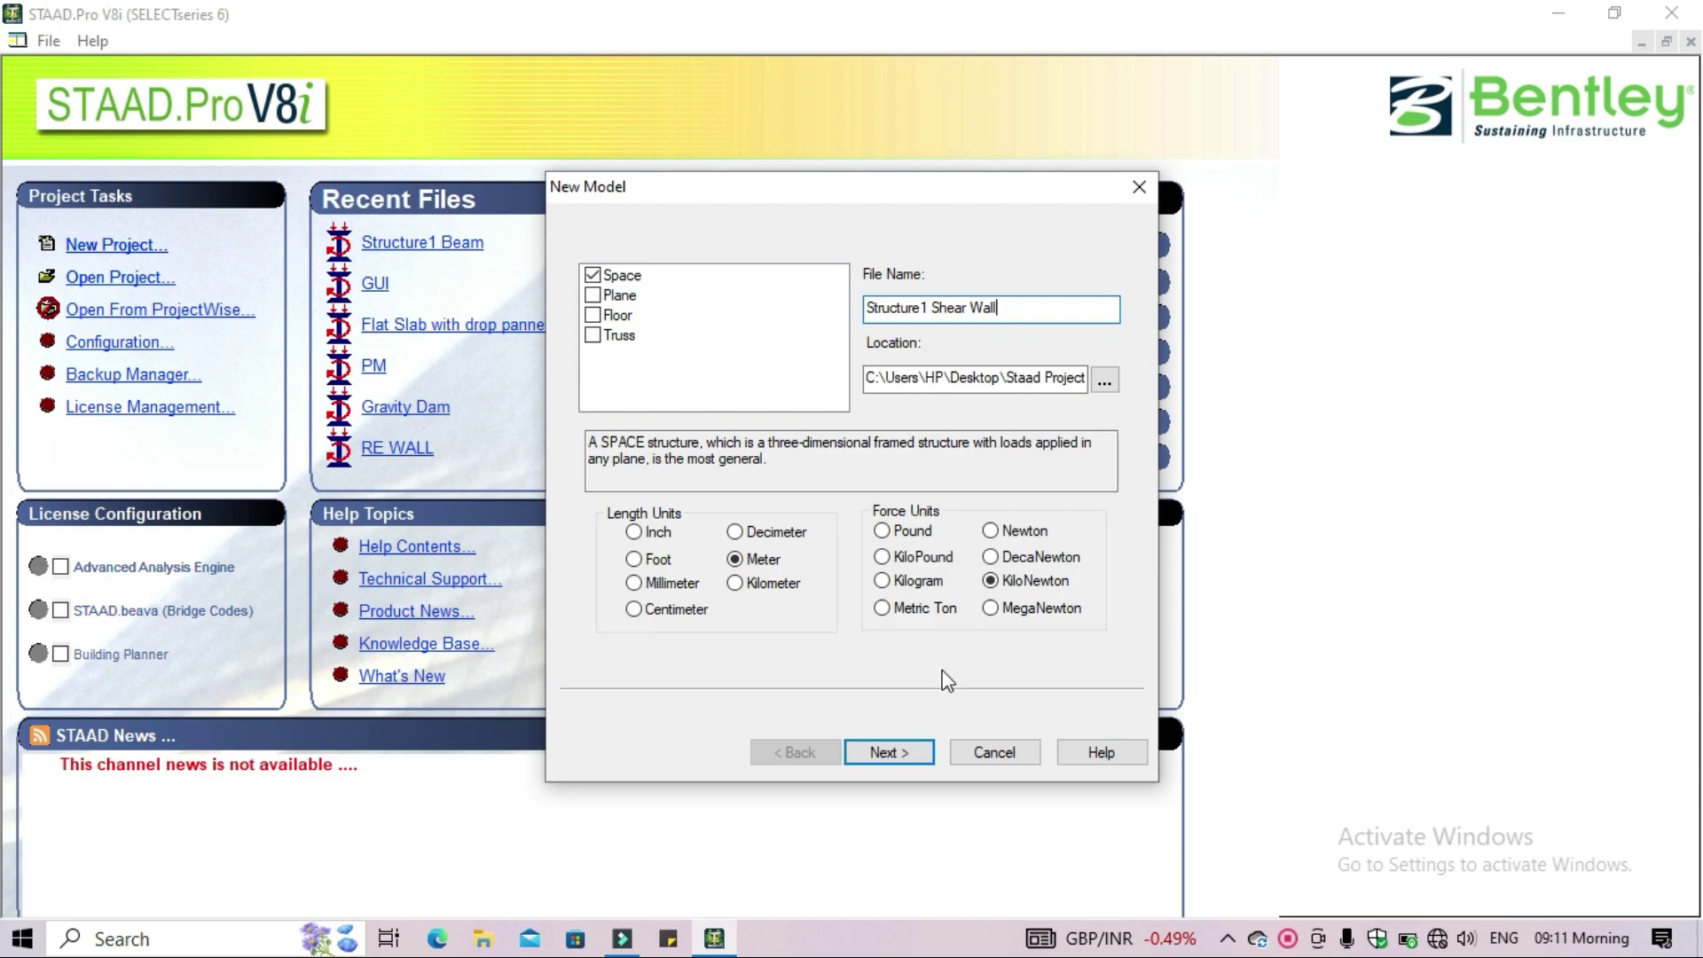
left_click(908, 763)
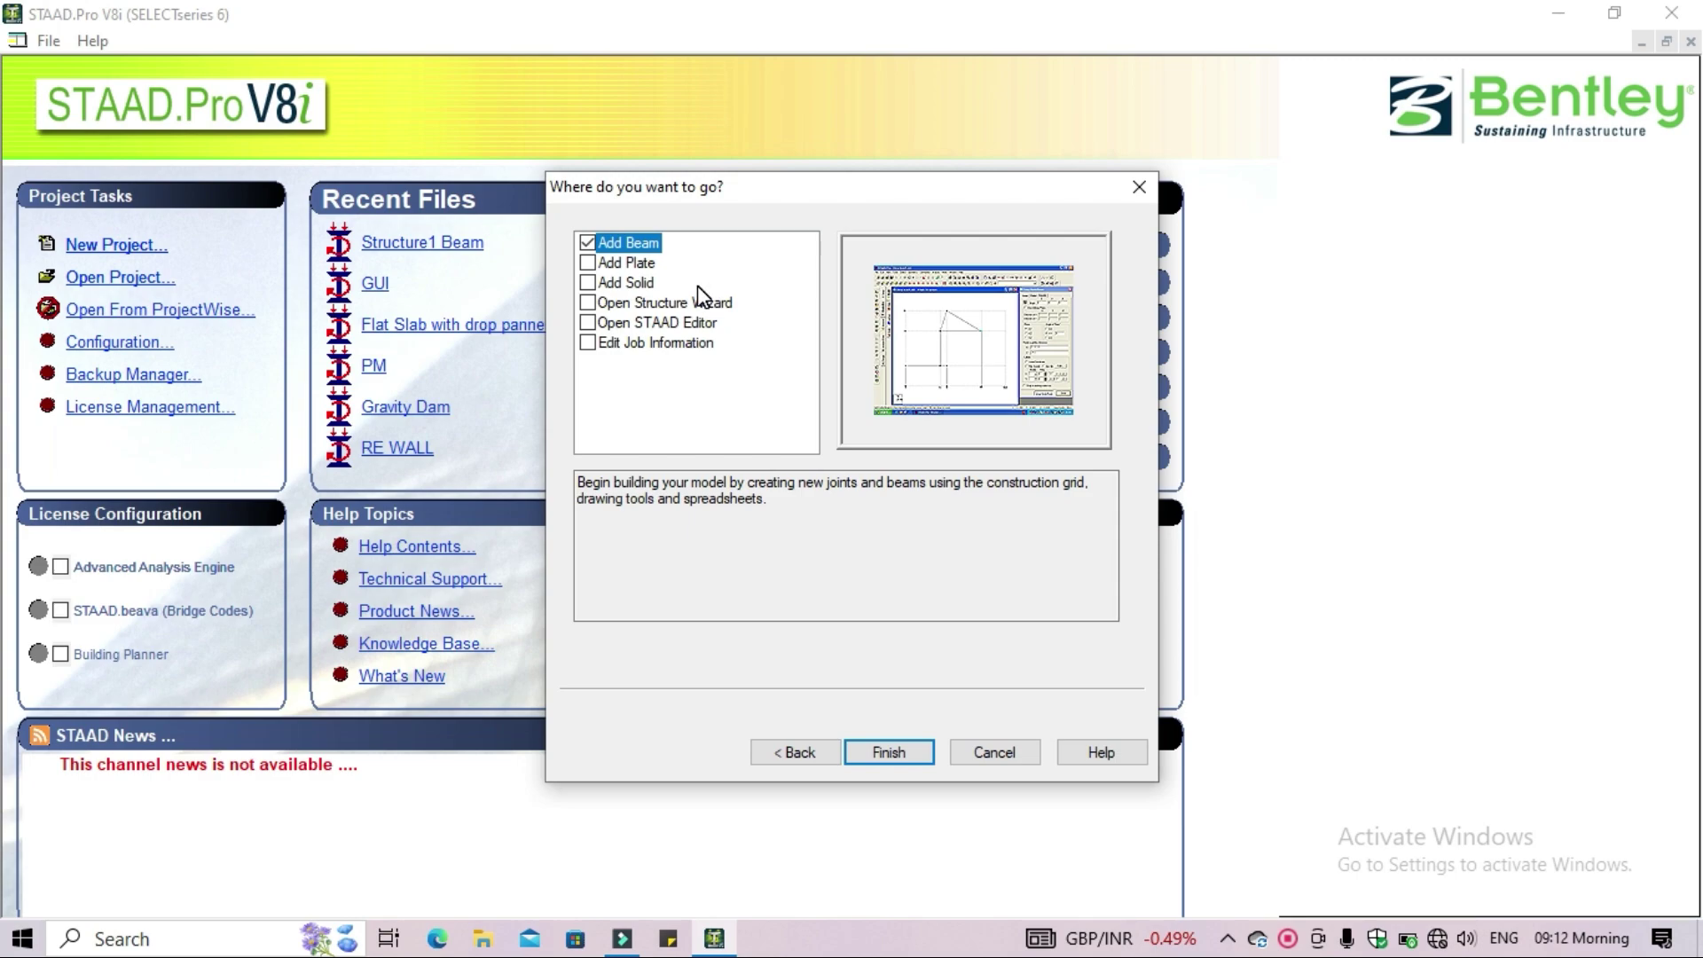
left_click(908, 759)
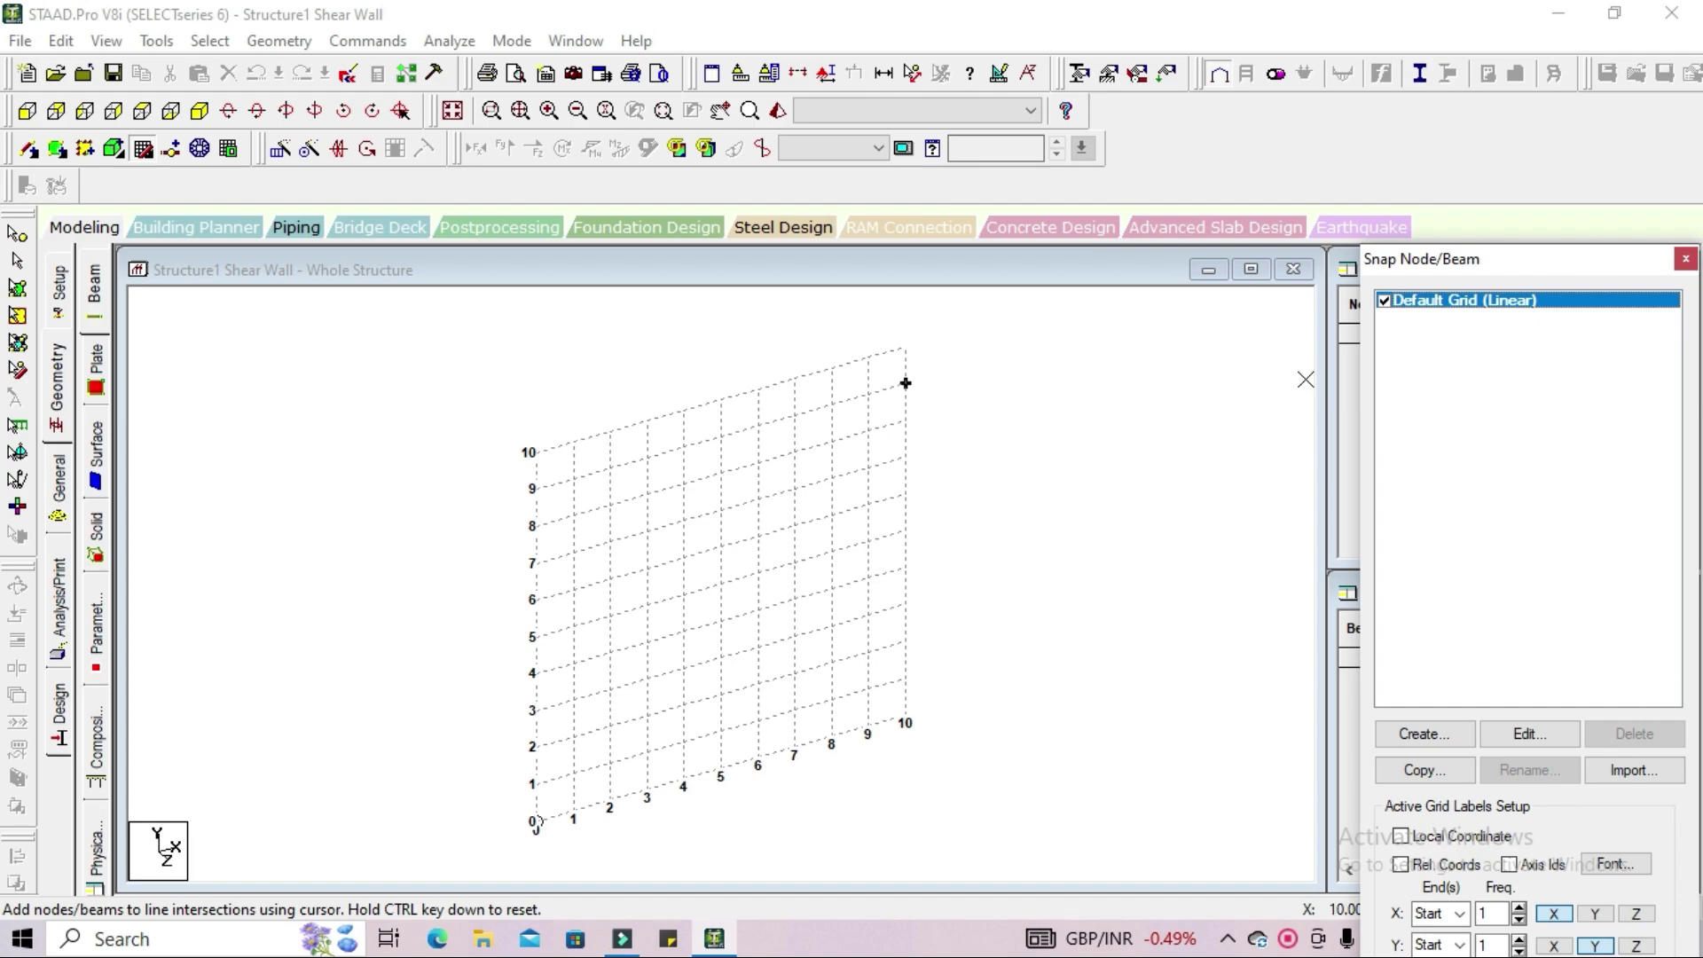
Run the Structure Wizard and show its Frame Models prototypes
left_click_drag(1527, 266, 1005, 217)
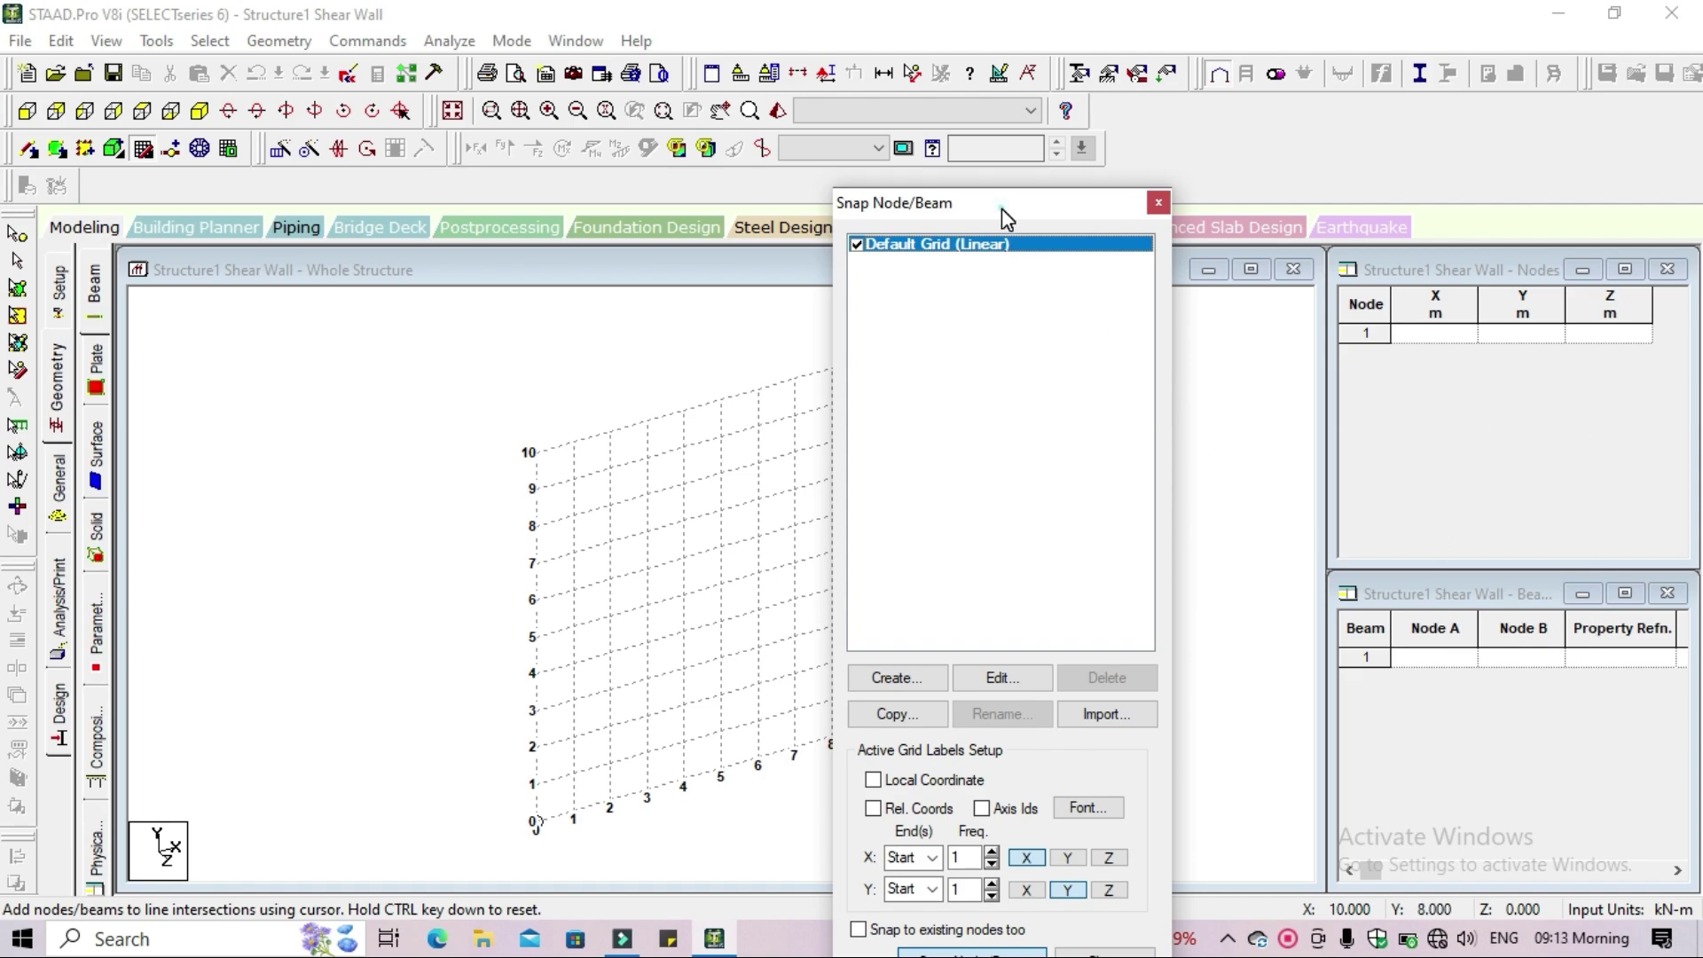
left_click_drag(1002, 209, 1524, 149)
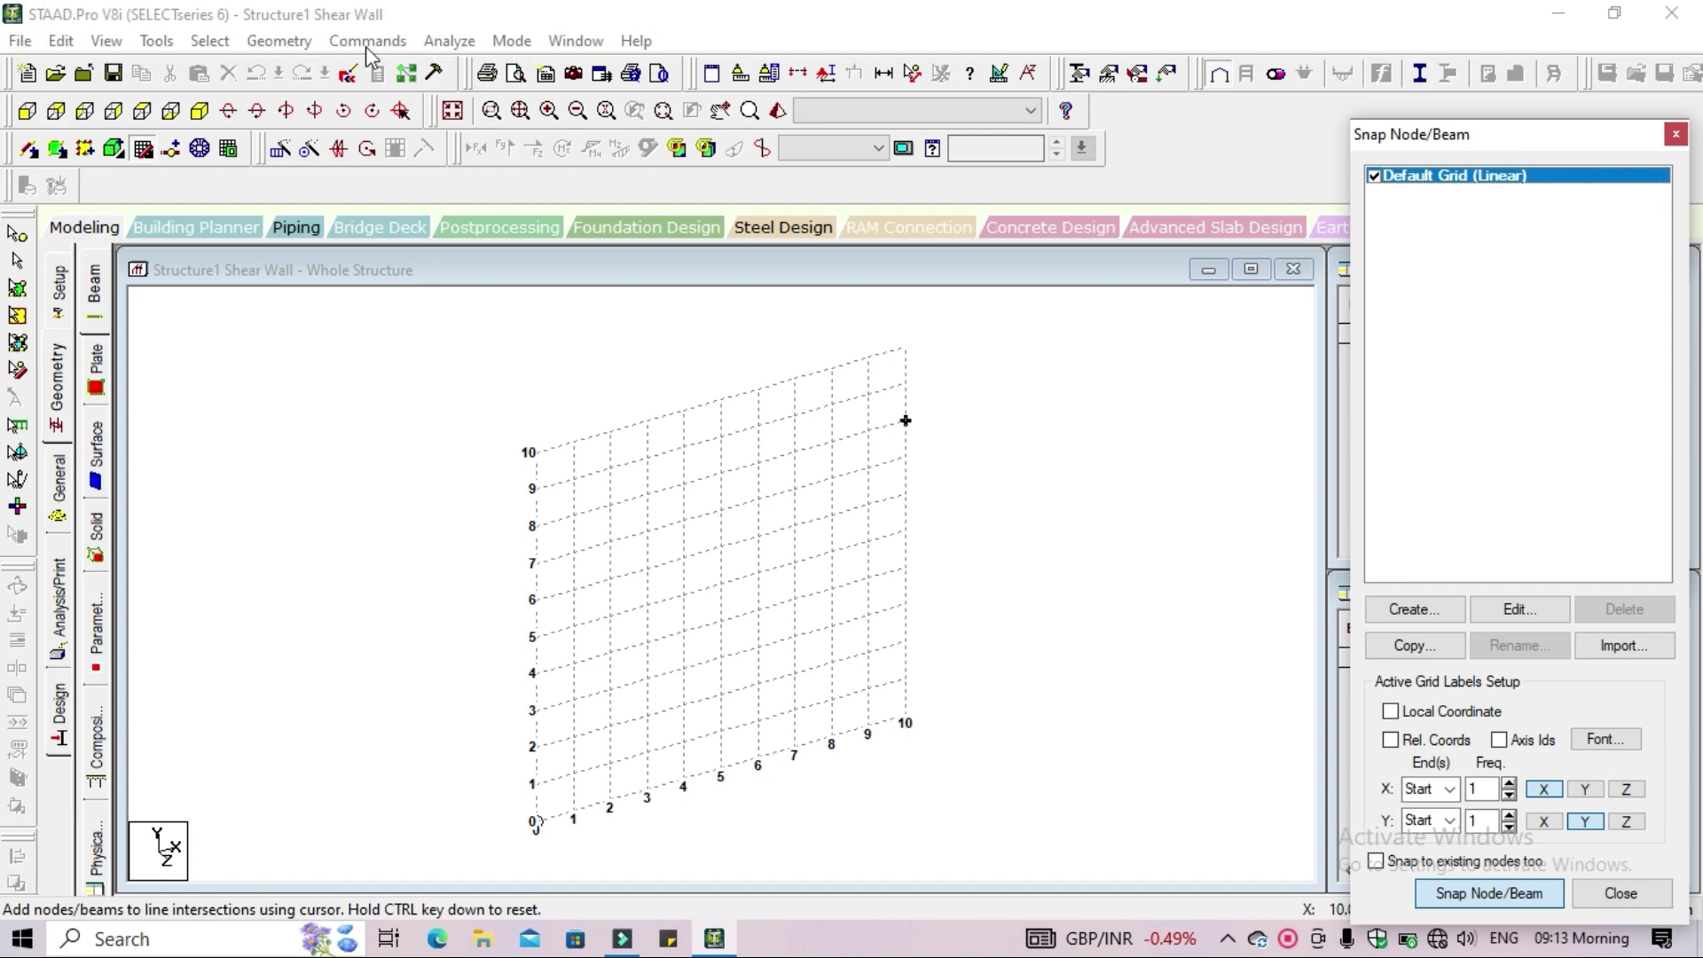
left_click(282, 43)
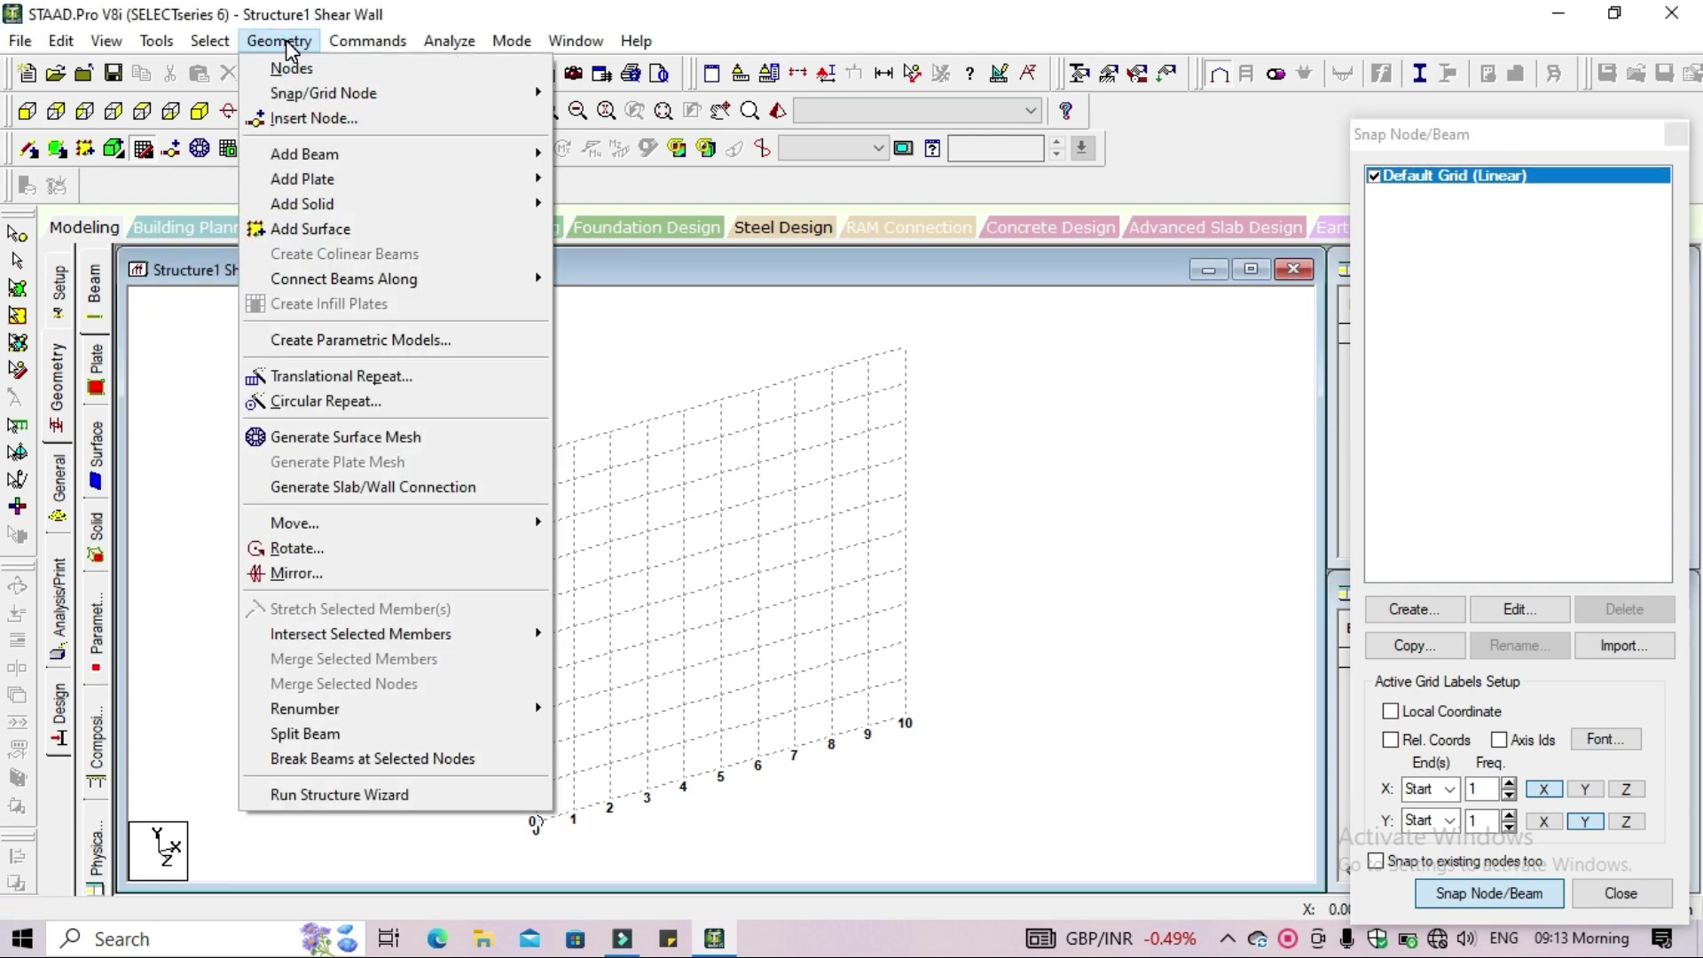
left_click(418, 800)
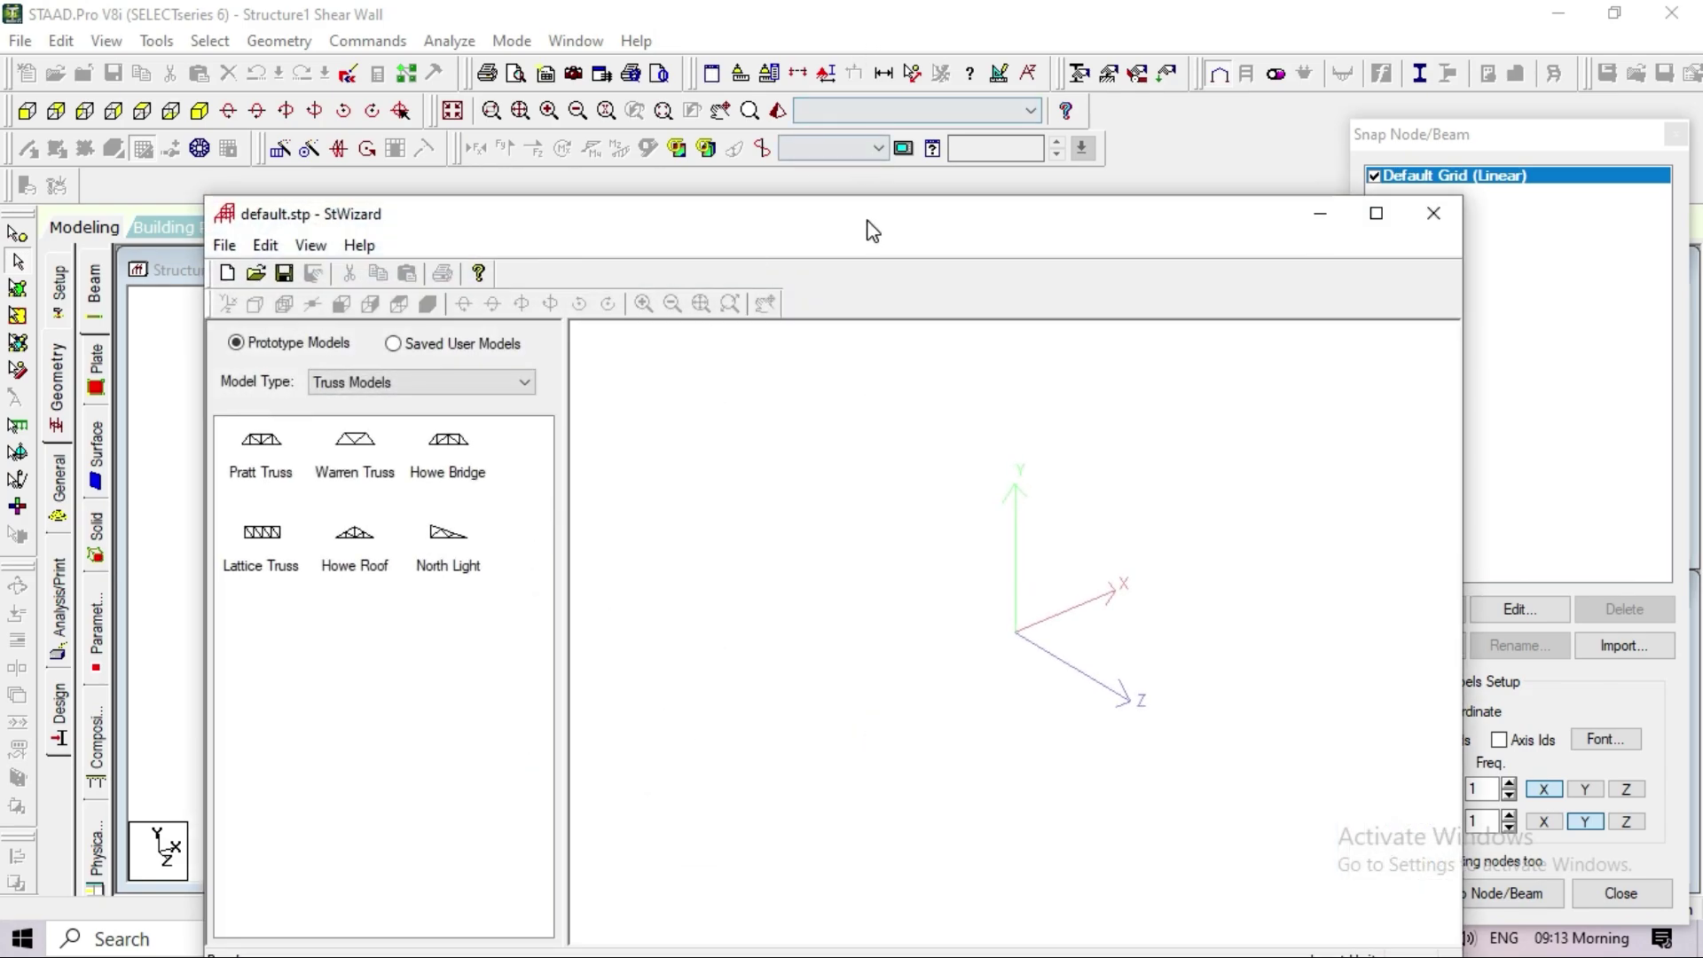
left_click_drag(867, 220, 773, 56)
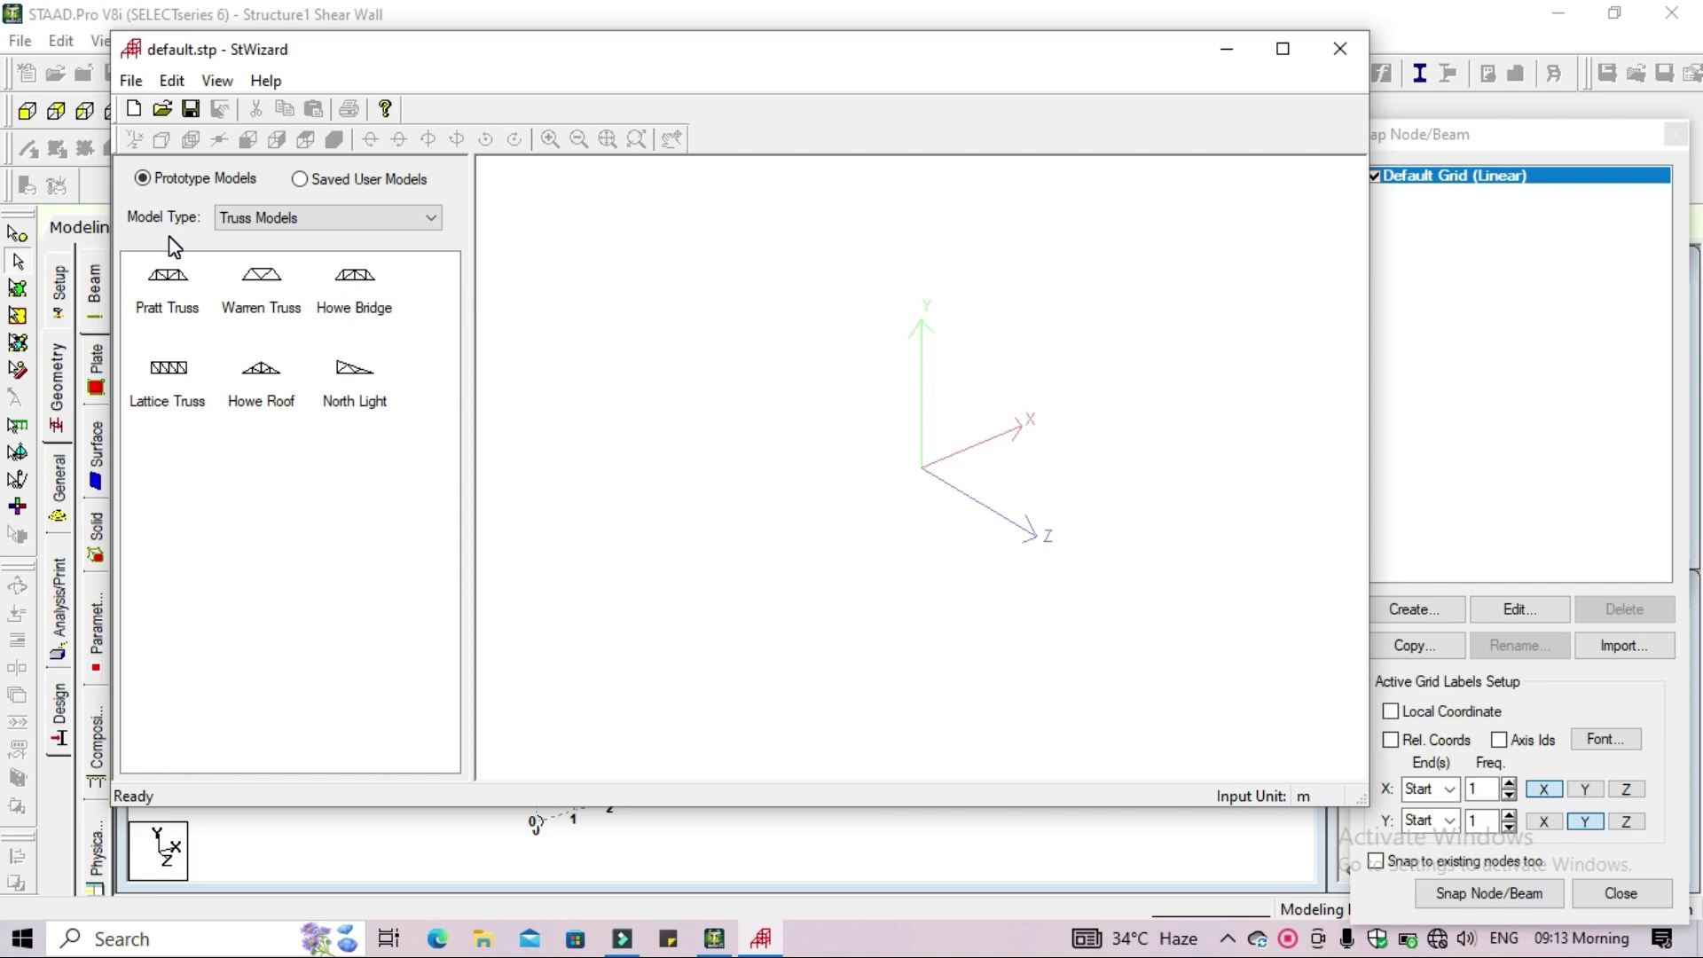
left_click(387, 226)
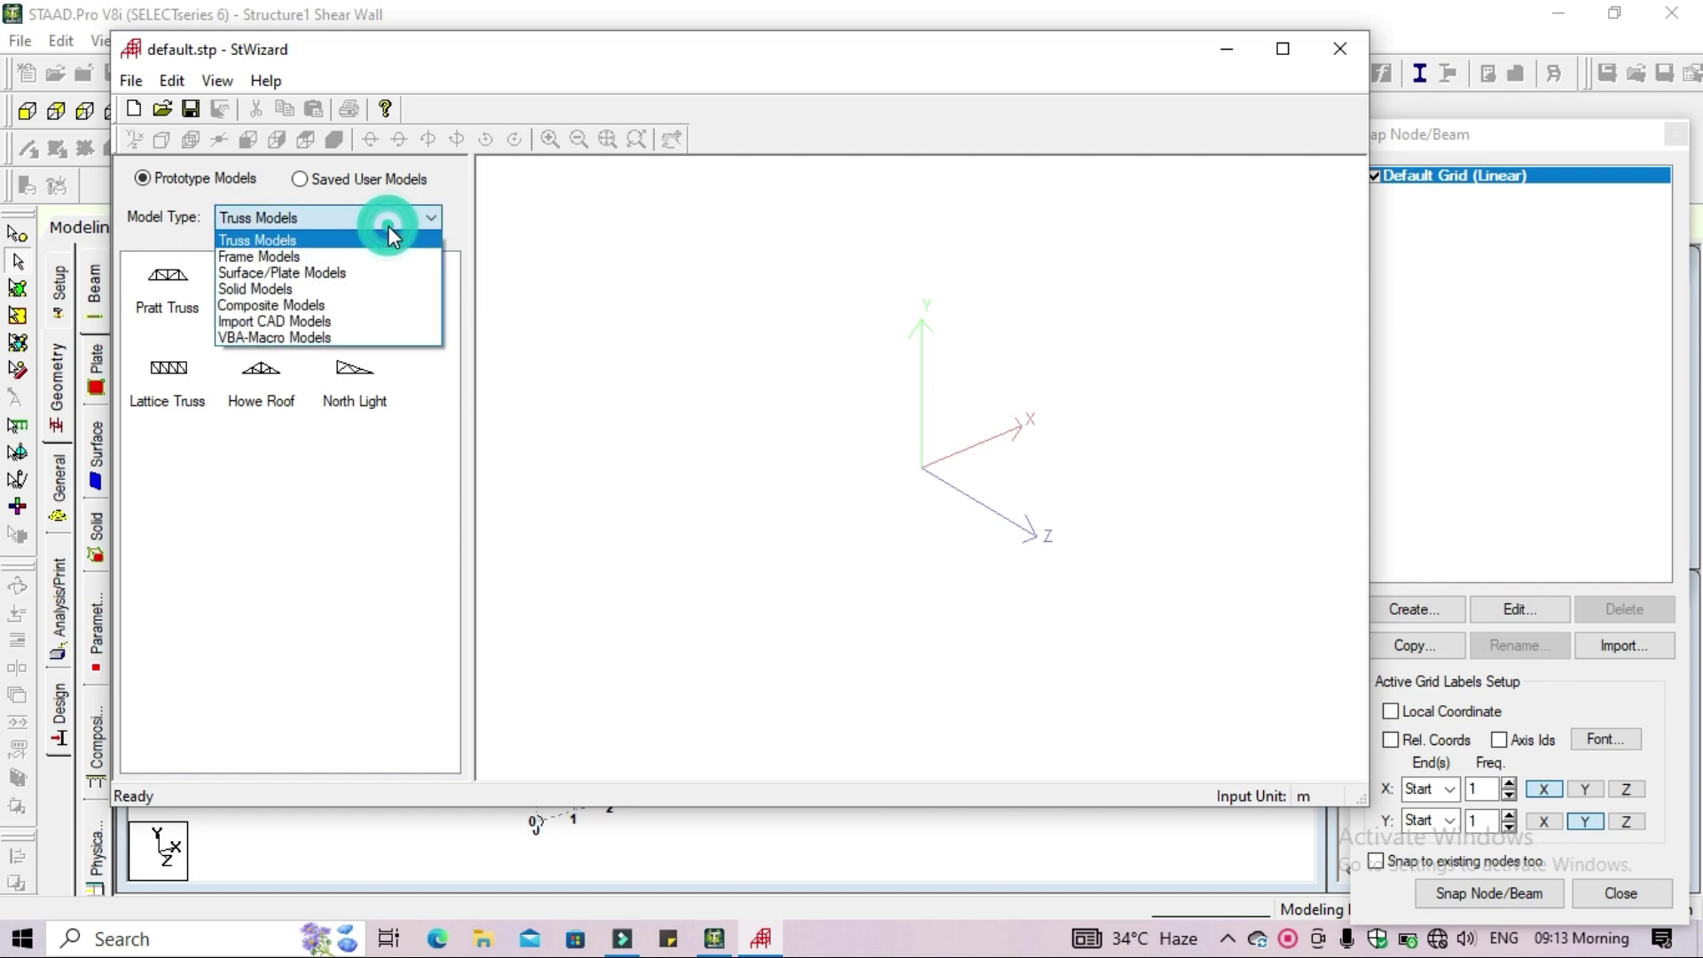
left_click(351, 249)
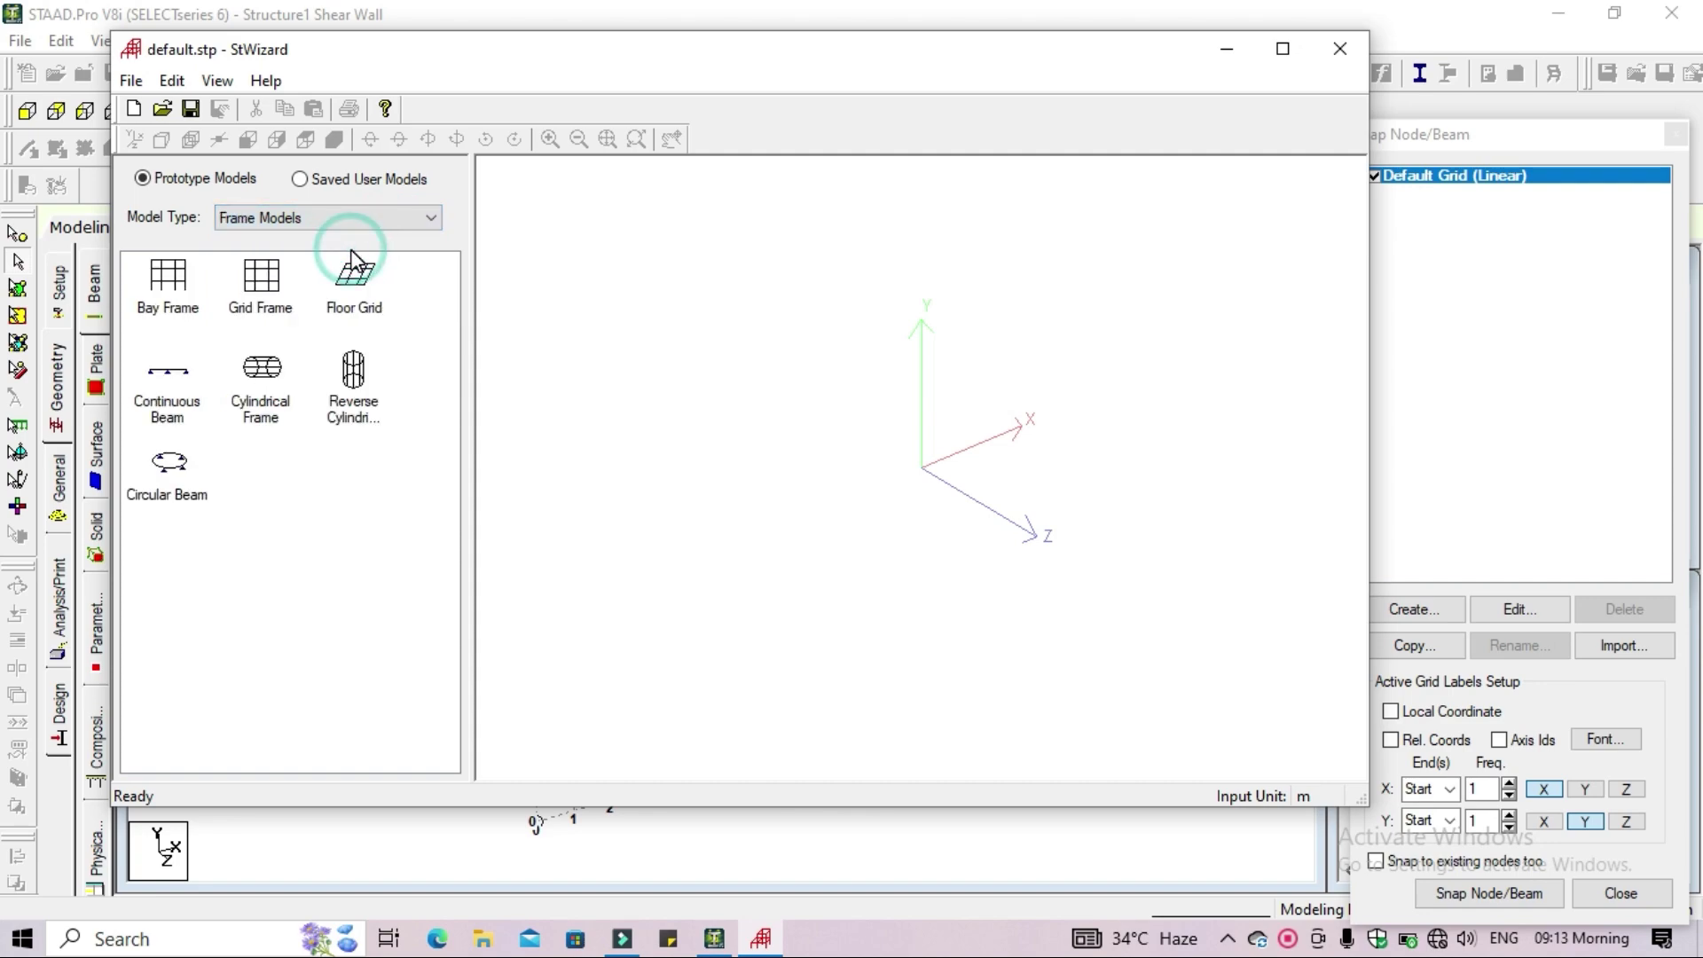
Create a Bay Frame 12 m long, 21 m high and 12 m wide, with 4 bays along length, 7 along height and 4 along width
mouse_move(159, 295)
left_mouse_down()
mouse_move(692, 409)
mouse_move(798, 390)
mouse_move(781, 377)
left_mouse_up()
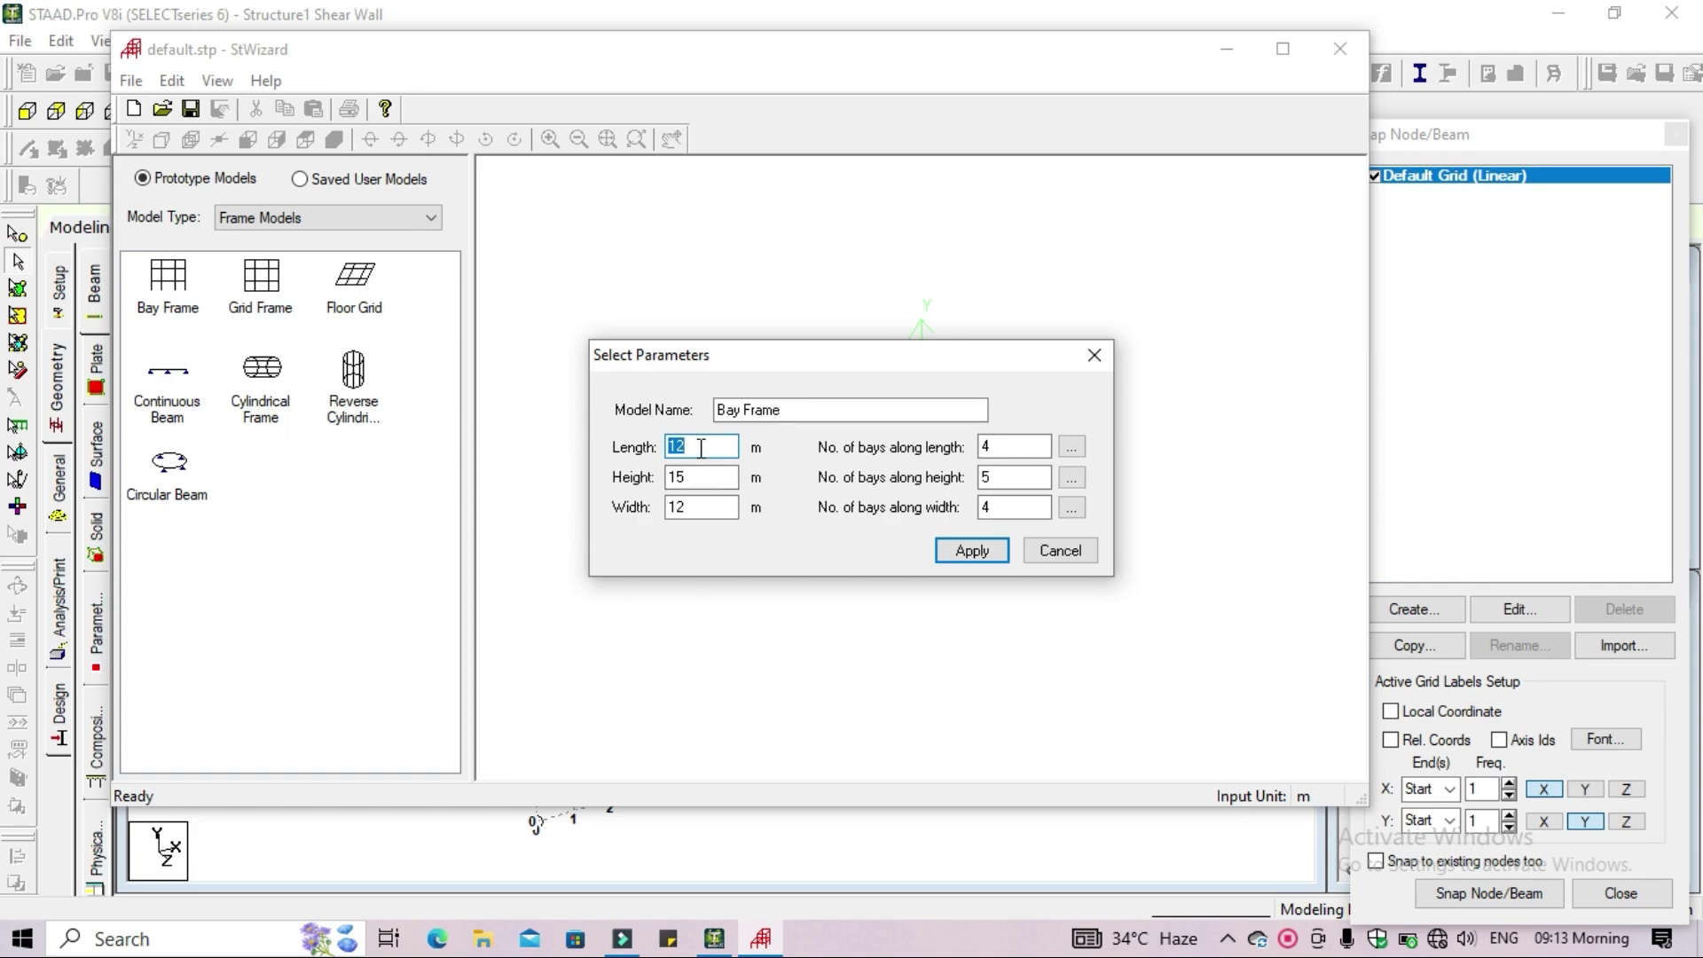
left_click_drag(705, 477, 667, 494)
type("21")
left_click(705, 450)
left_click(761, 457)
left_click(1071, 447)
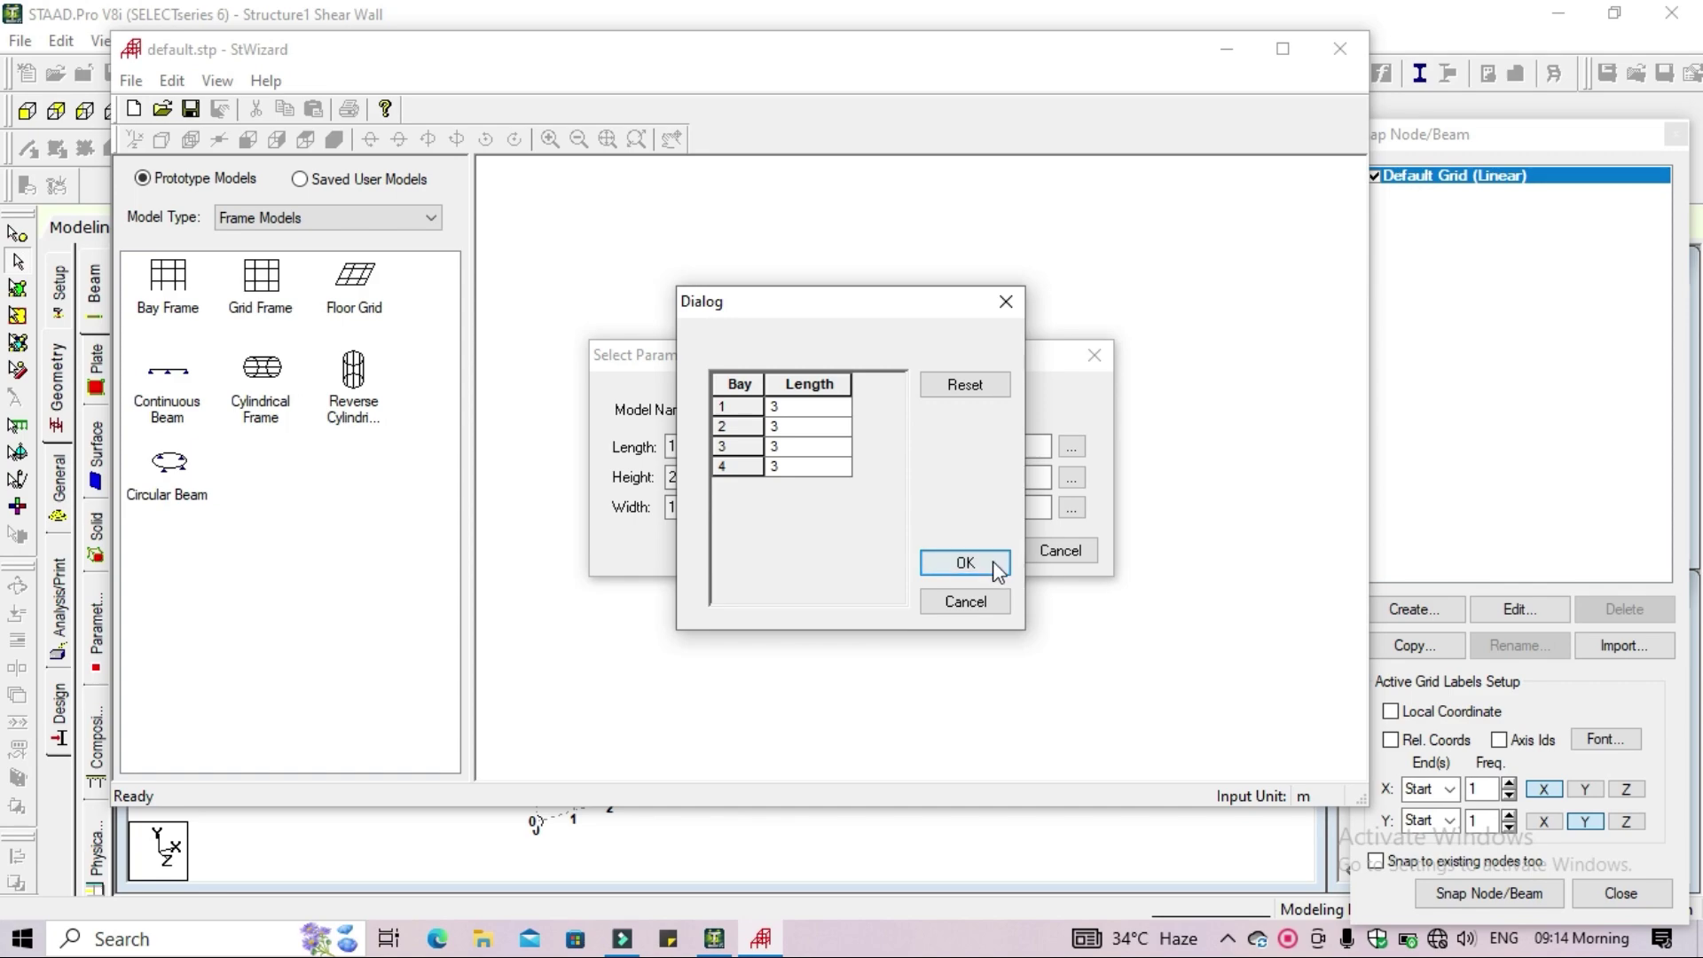
left_click(965, 562)
left_click(674, 477)
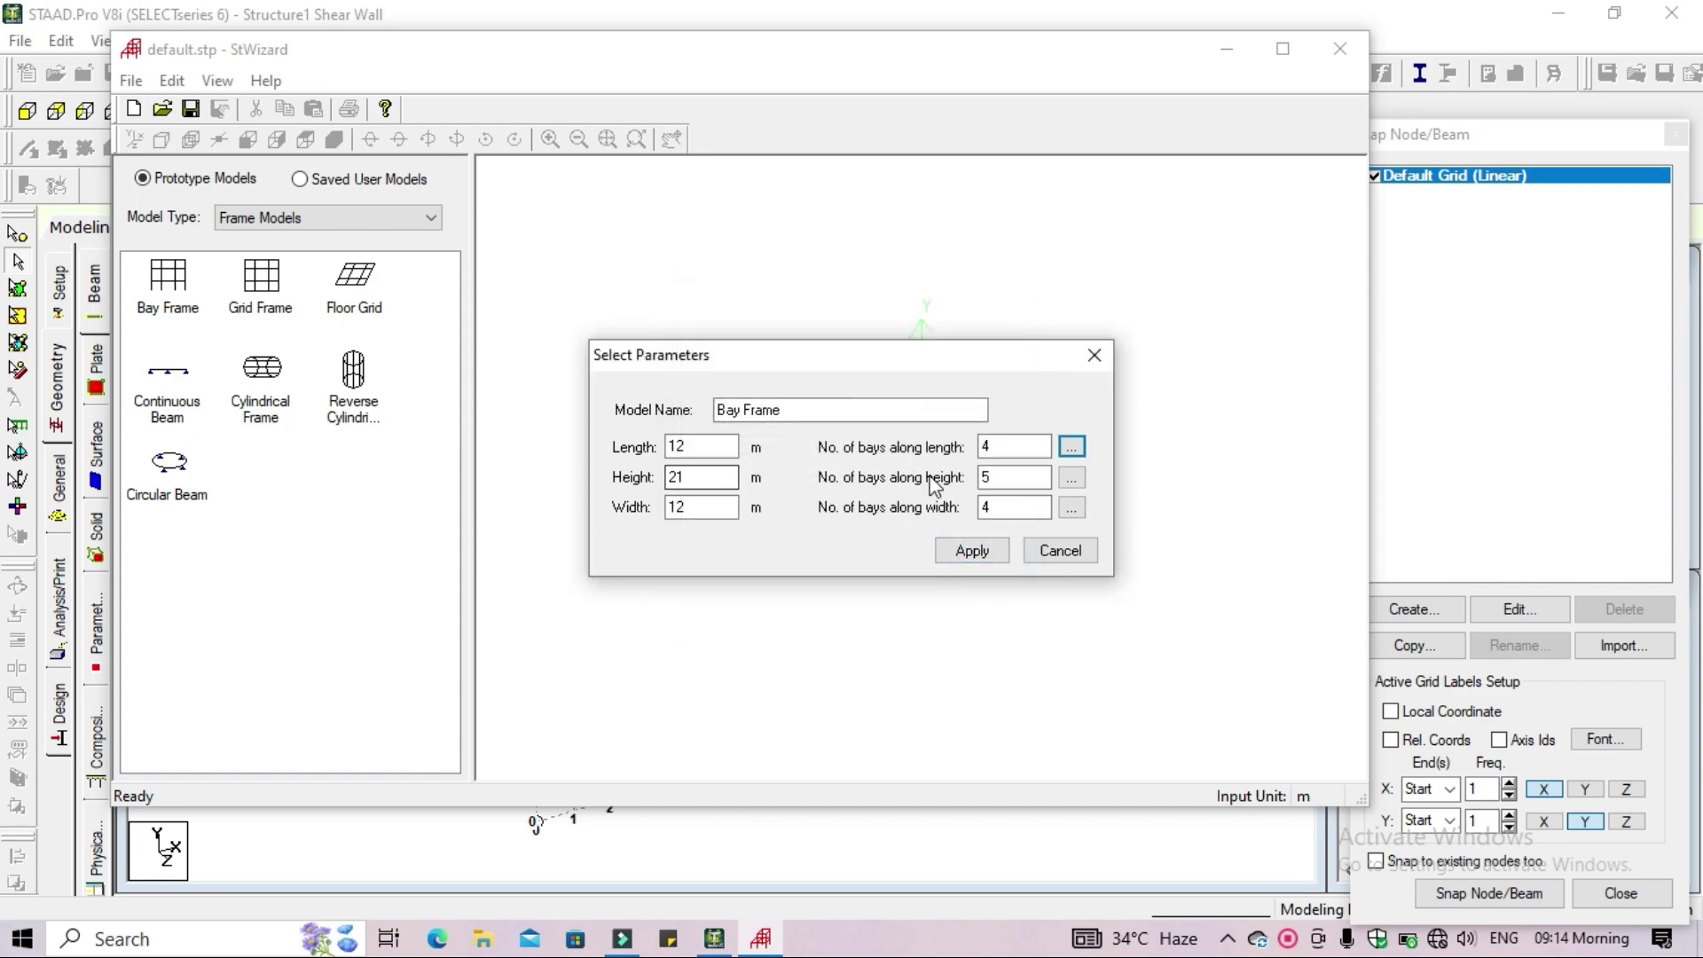
key("Tab")
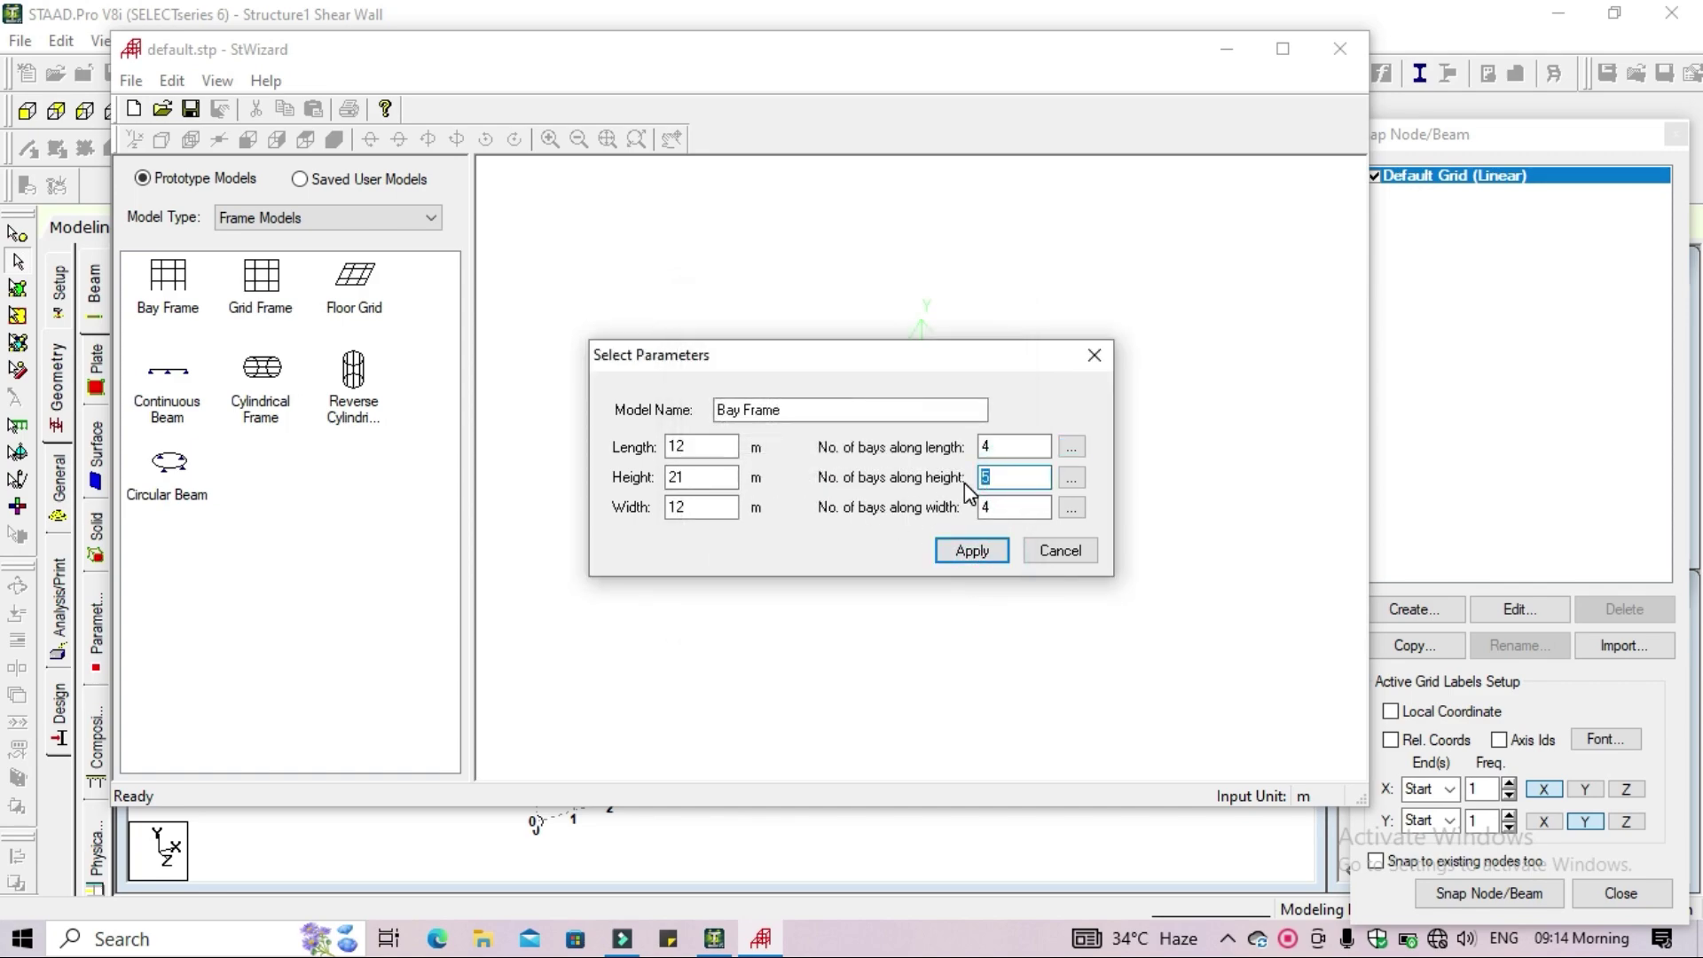
type("7")
left_click(967, 553)
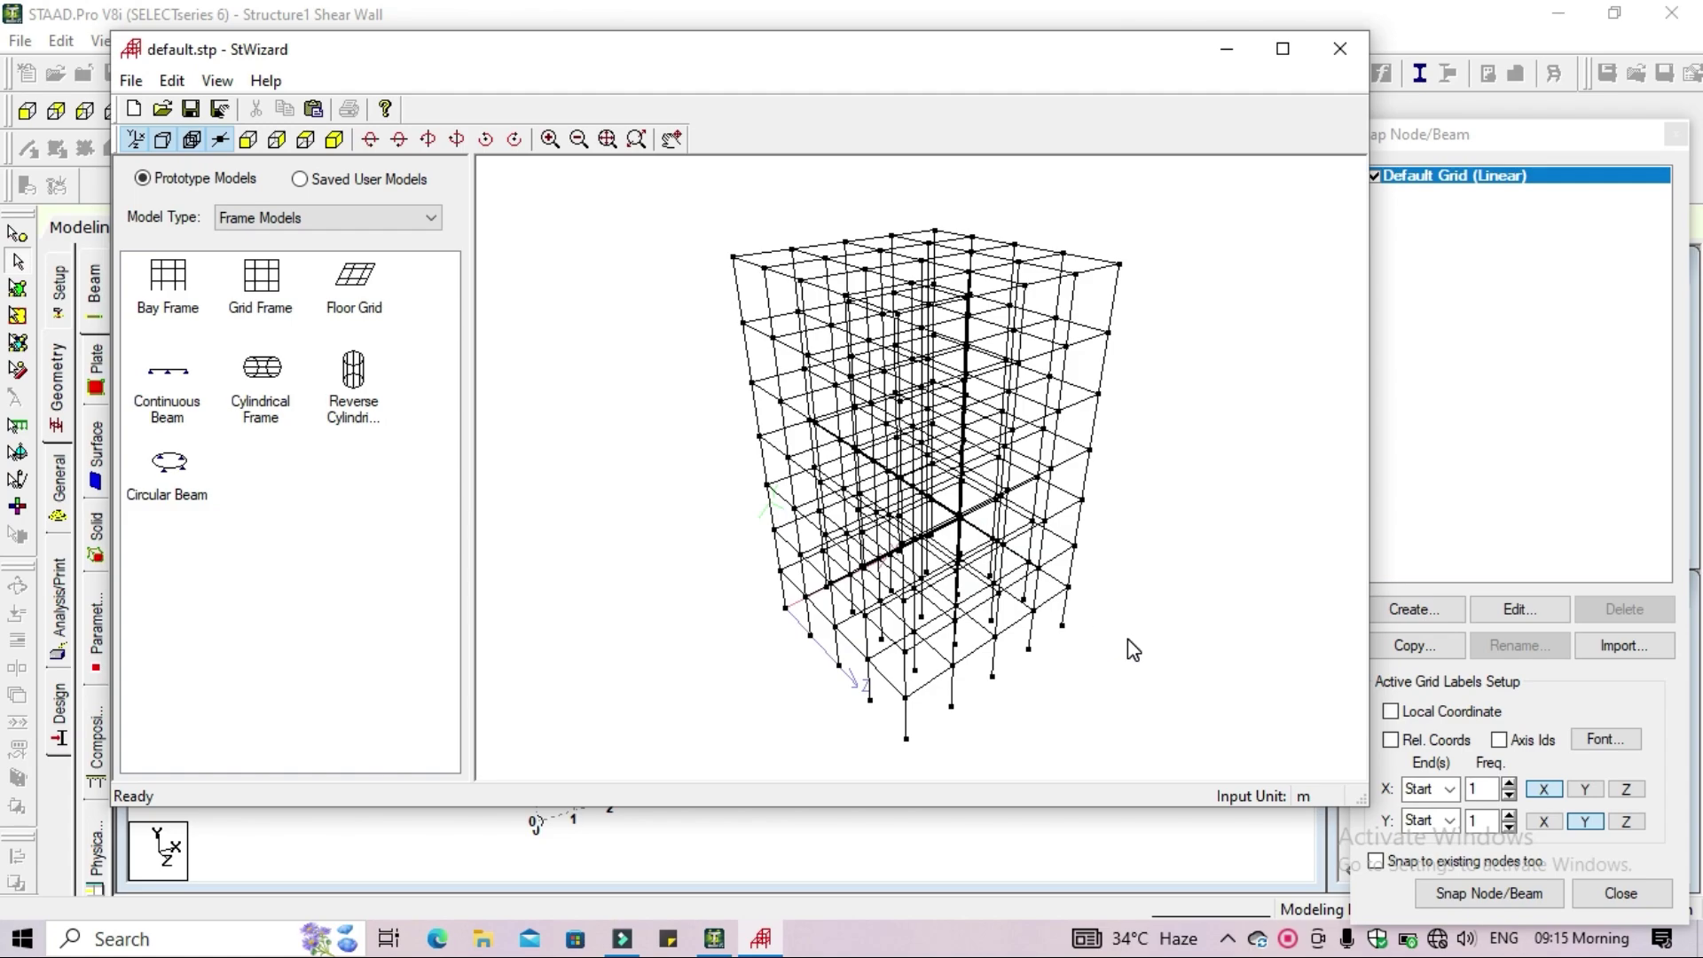
Exit the wizard and merge the bay frame into the STAAD.Pro model with X, Y and Z offsets of 0 m
mouse_move(958, 621)
left_mouse_down()
mouse_move(950, 608)
mouse_move(934, 629)
mouse_move(937, 600)
left_mouse_up()
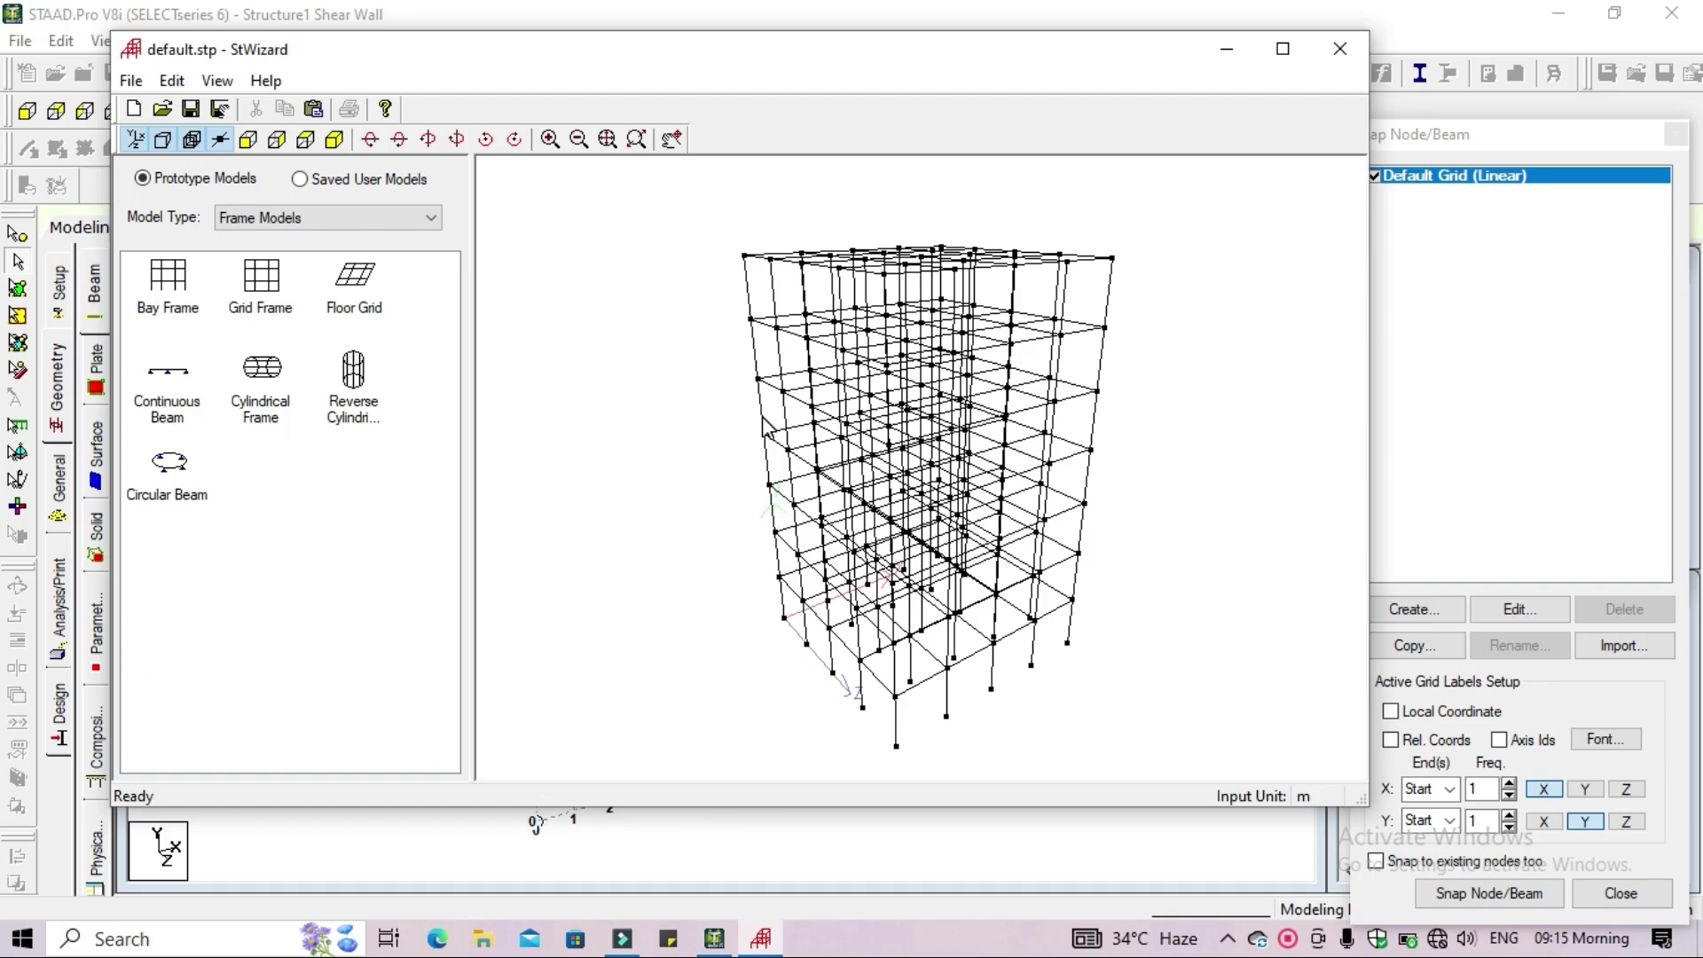
left_click_drag(734, 406, 670, 487)
left_click_drag(975, 623, 821, 674)
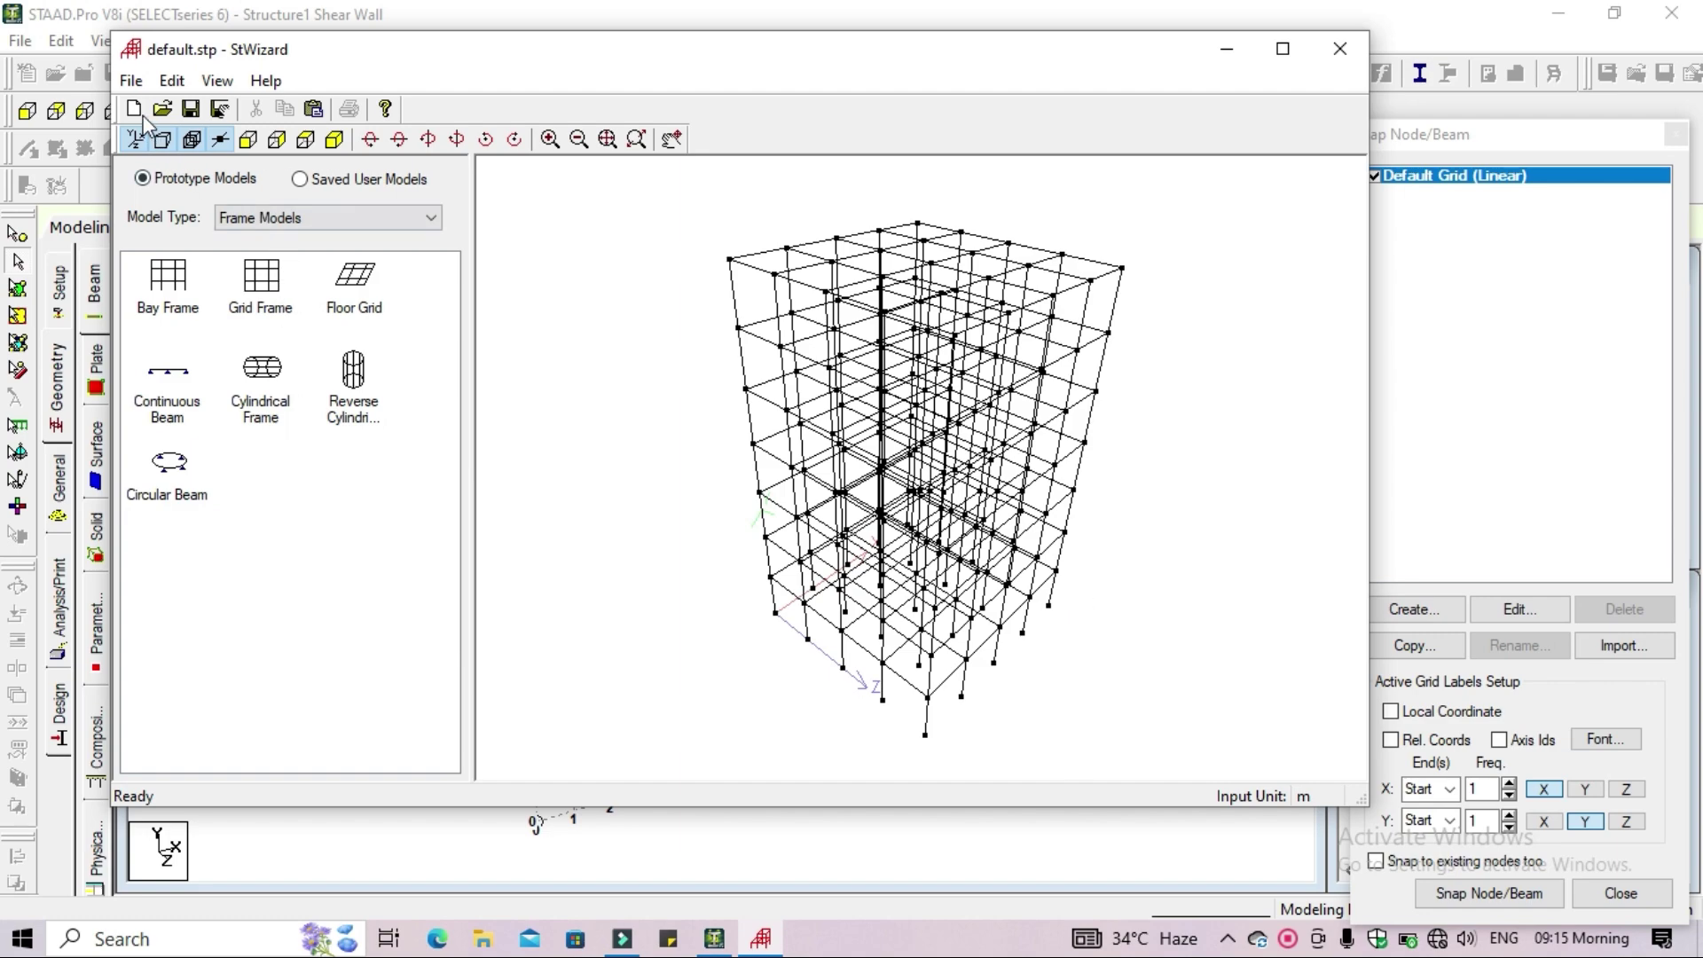
left_click(133, 83)
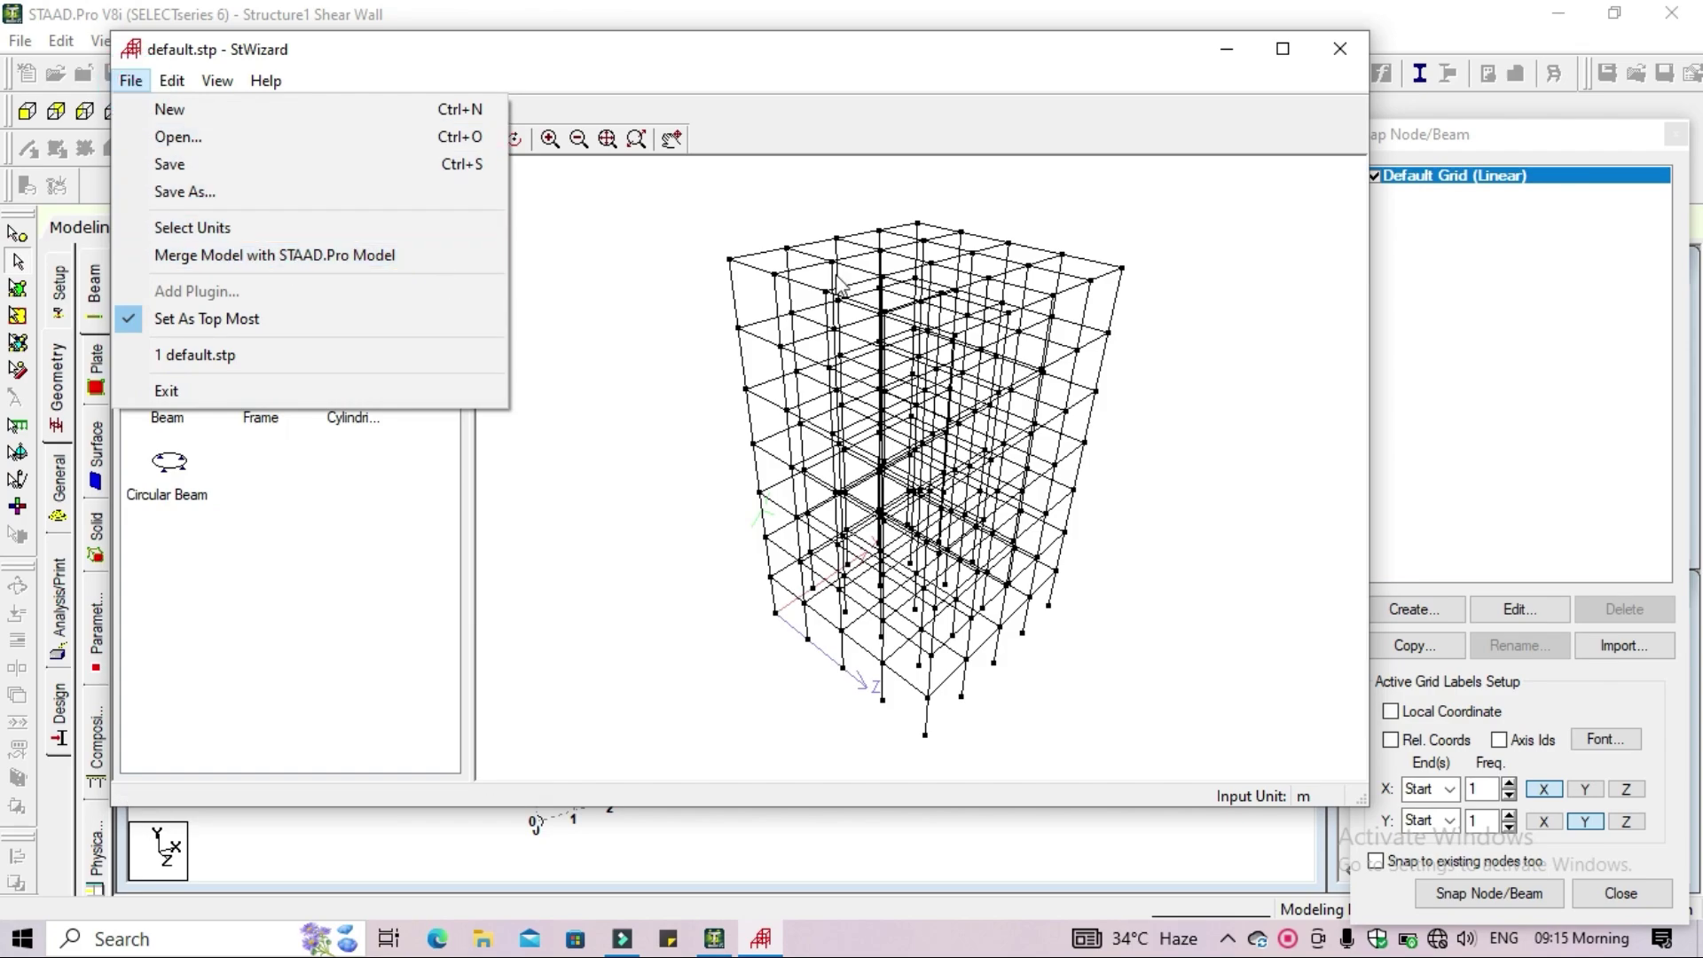
left_click(1183, 251)
left_click(1332, 49)
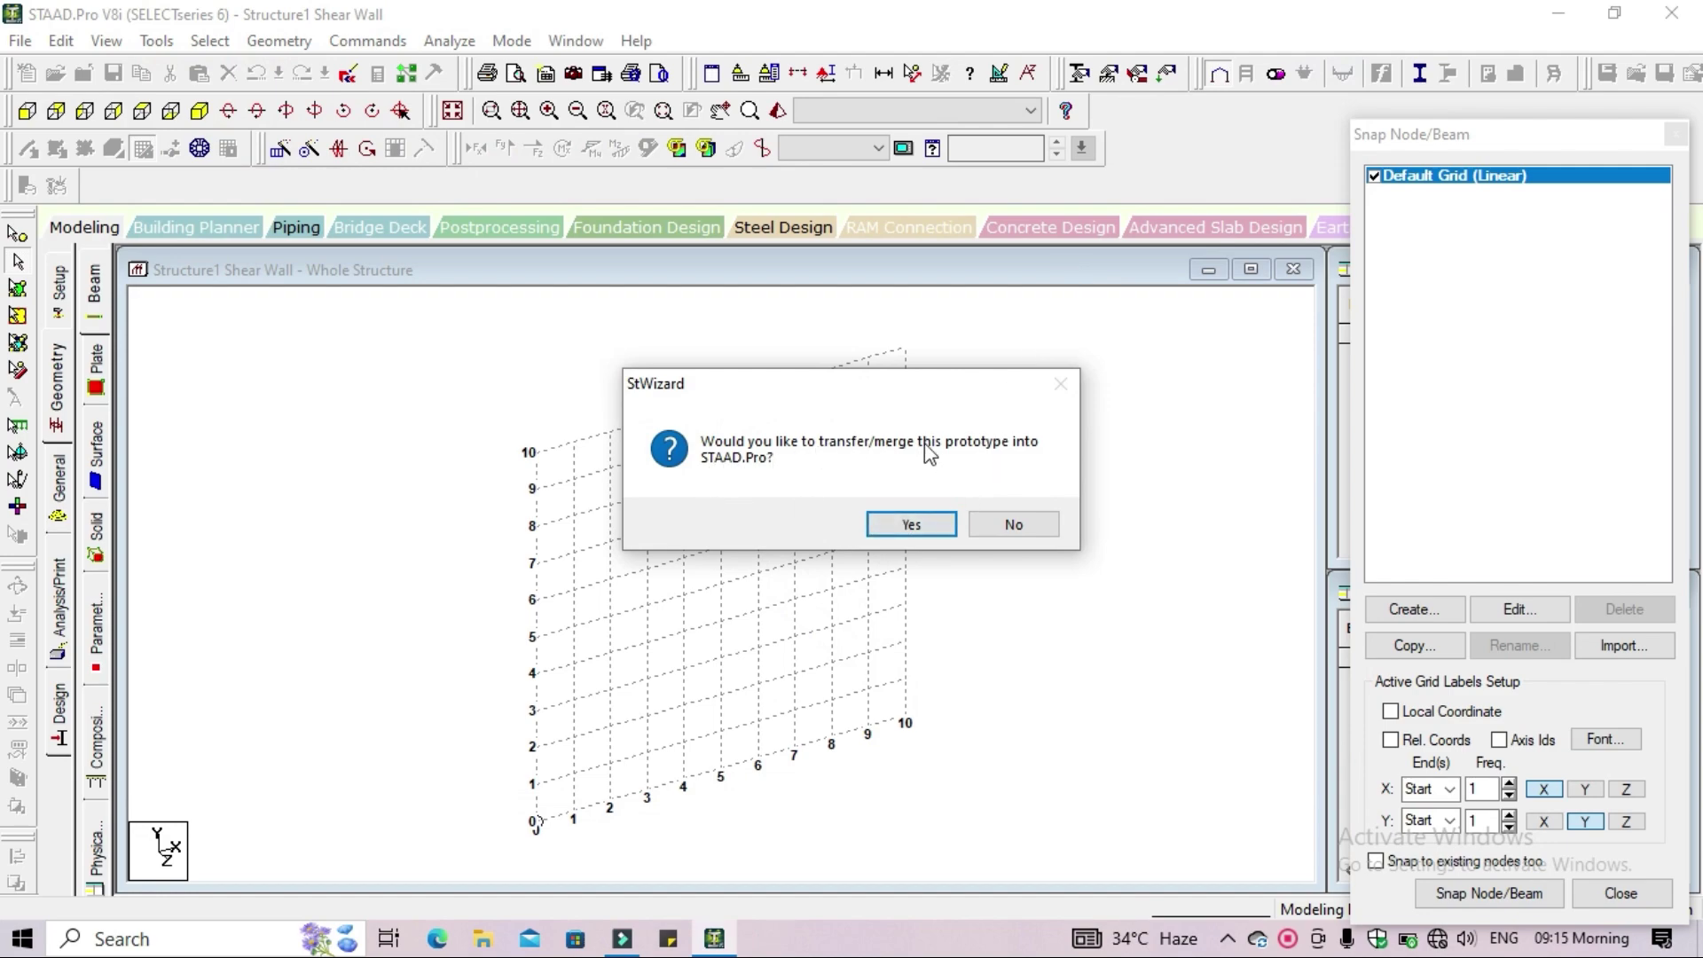
left_click(914, 524)
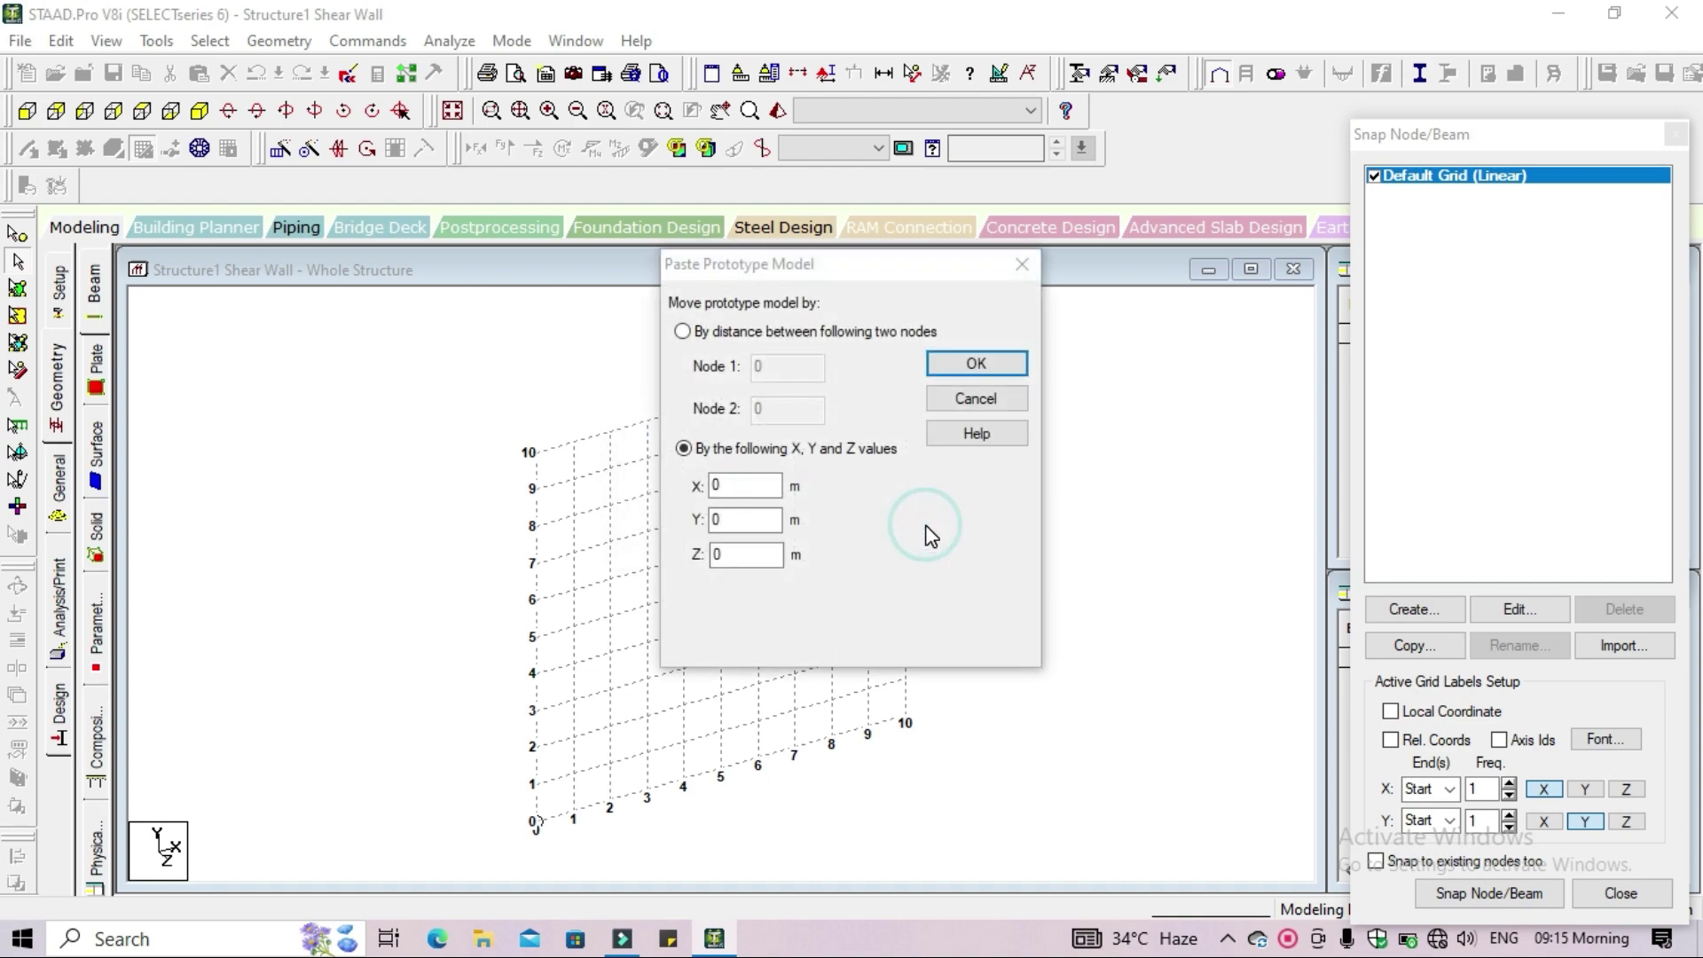
left_click(962, 365)
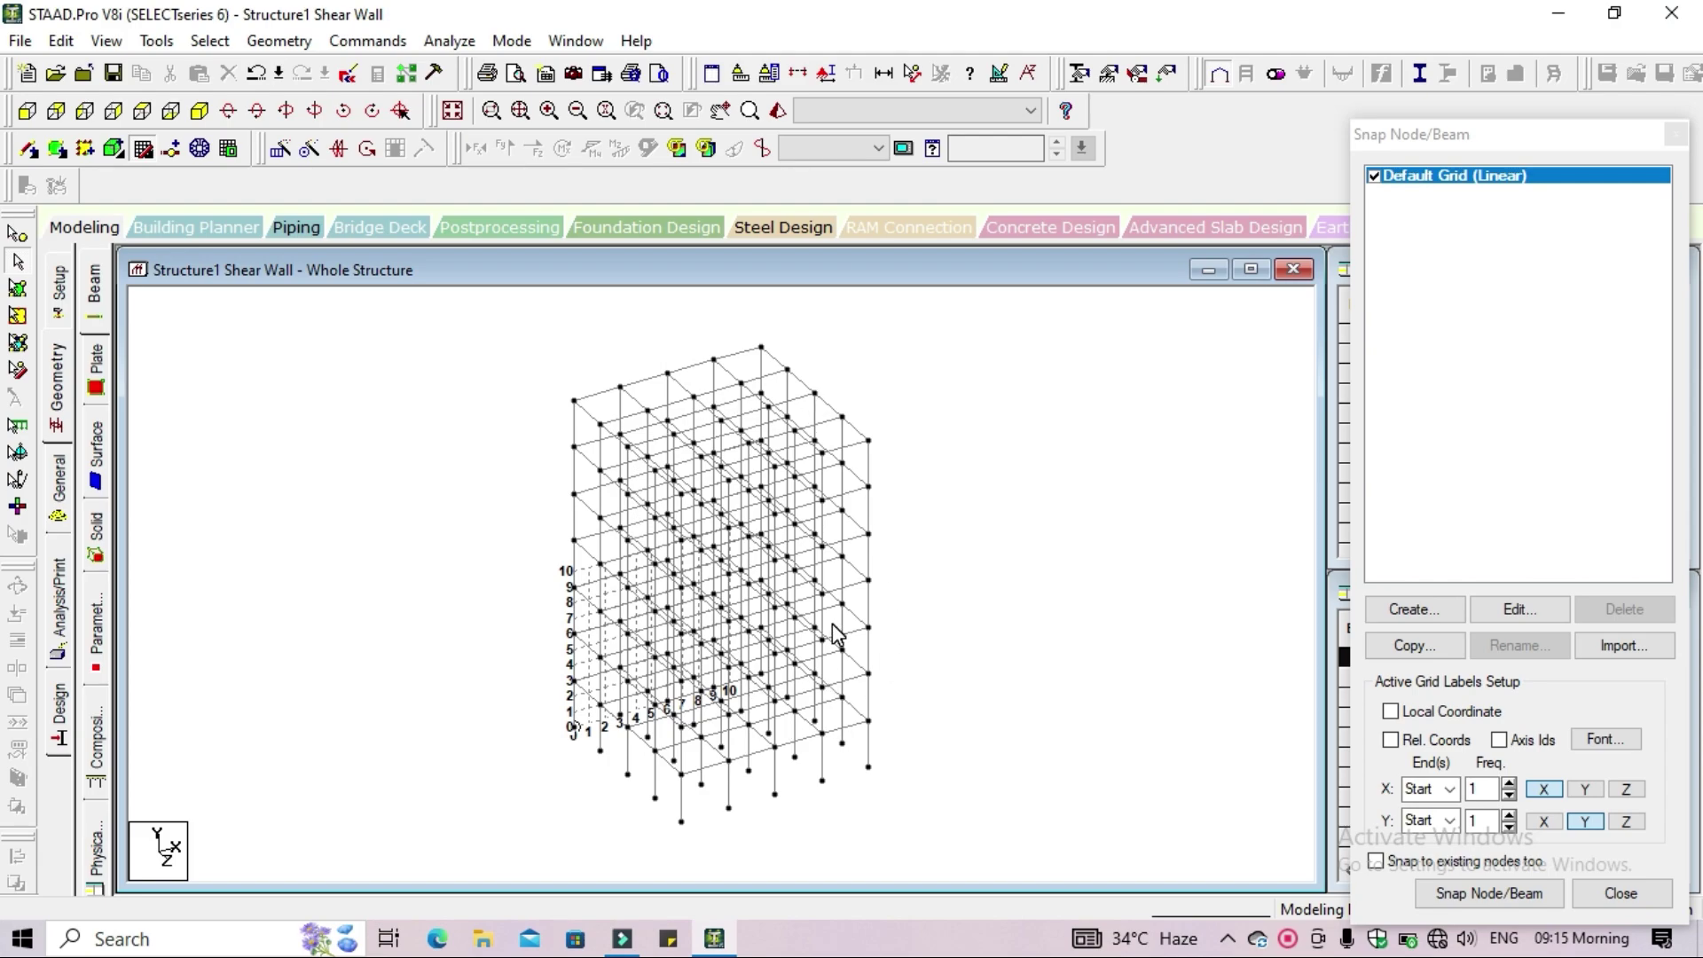
Close the Snap Node/Beam grid settings and accept the Auto Save request to save the model
left_click(1675, 135)
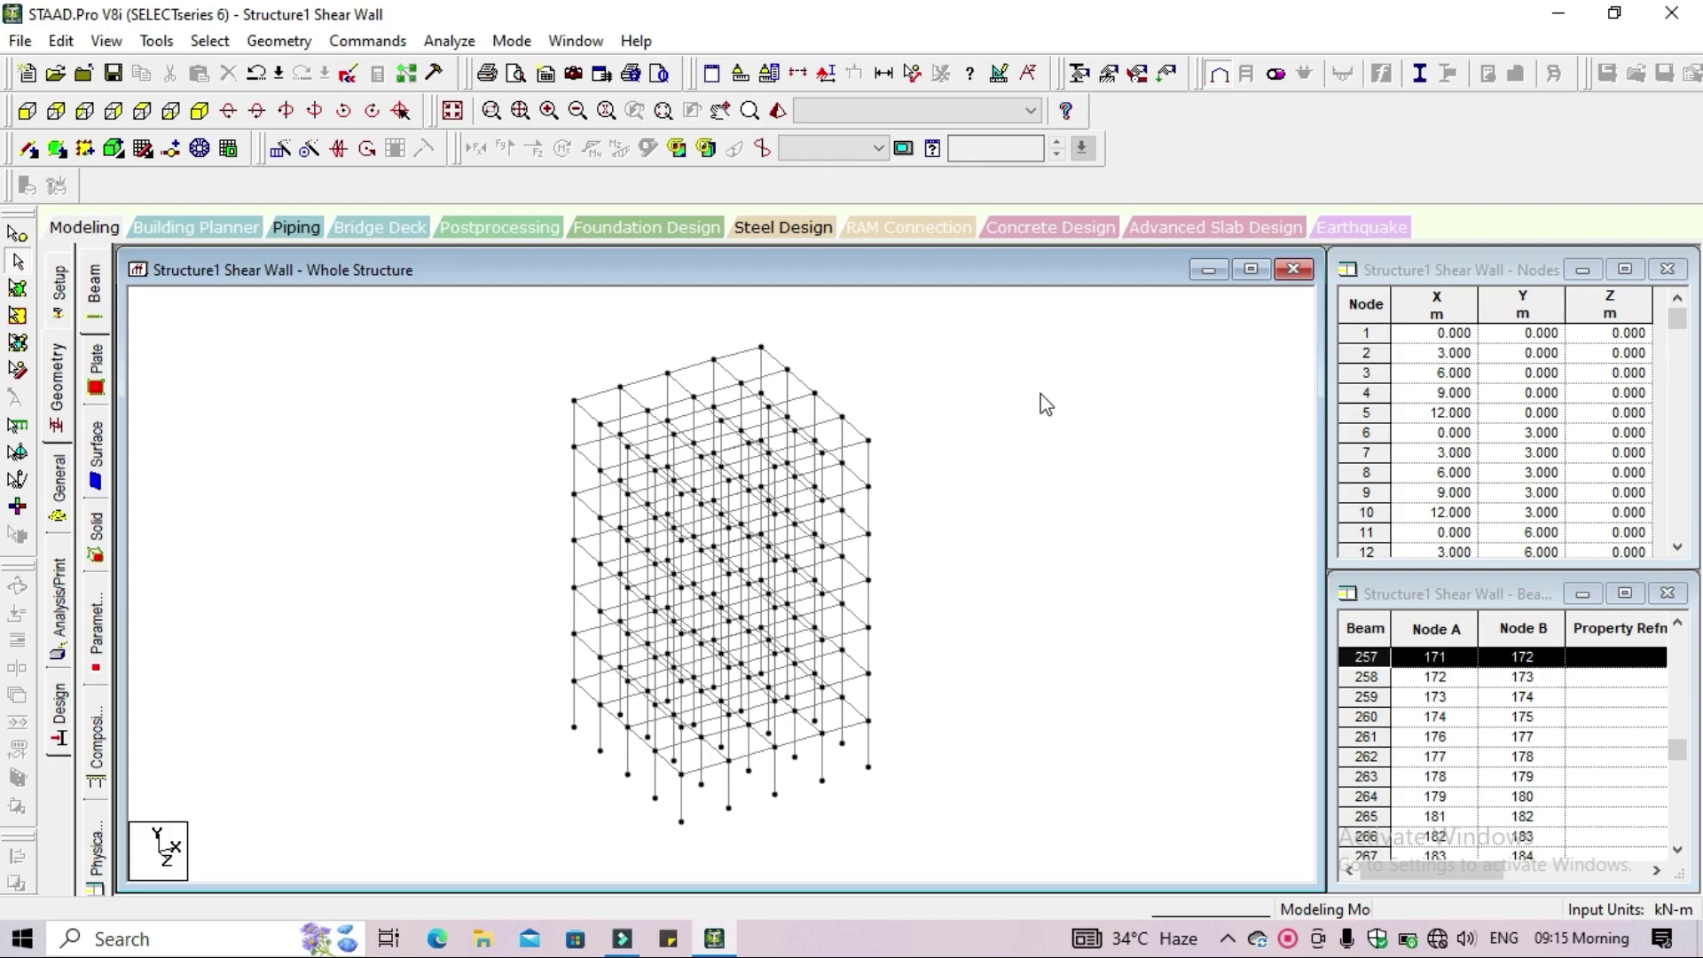
left_click_drag(1038, 392, 1132, 596)
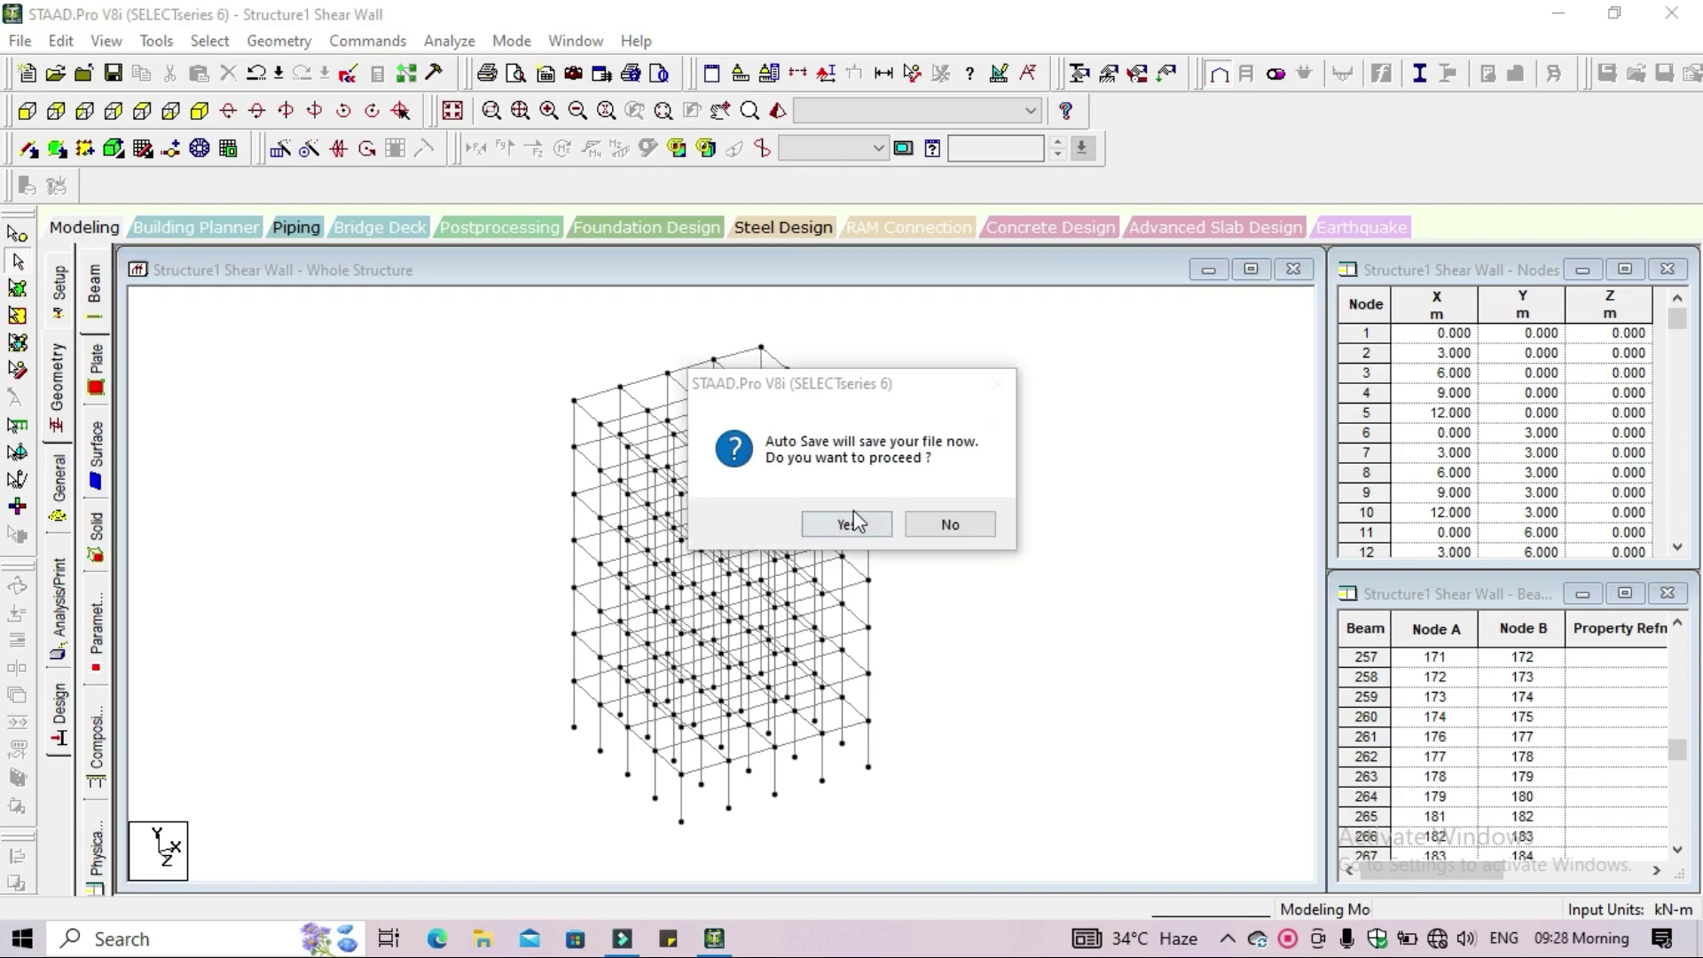
left_click(847, 525)
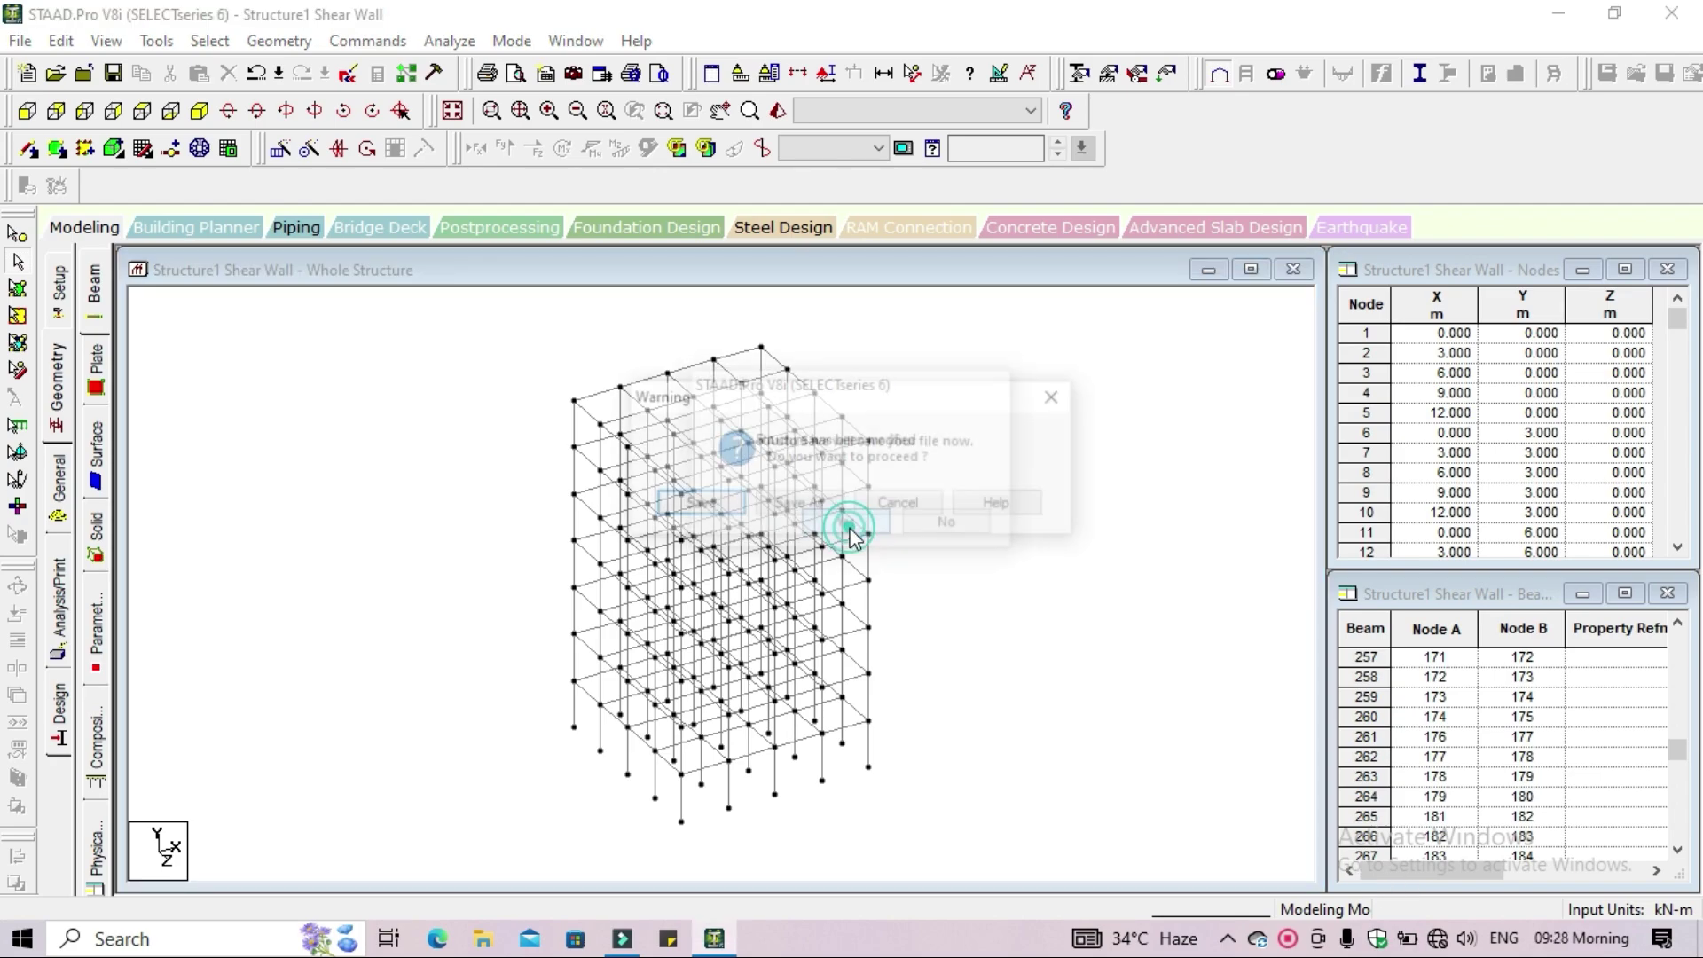
left_click(696, 504)
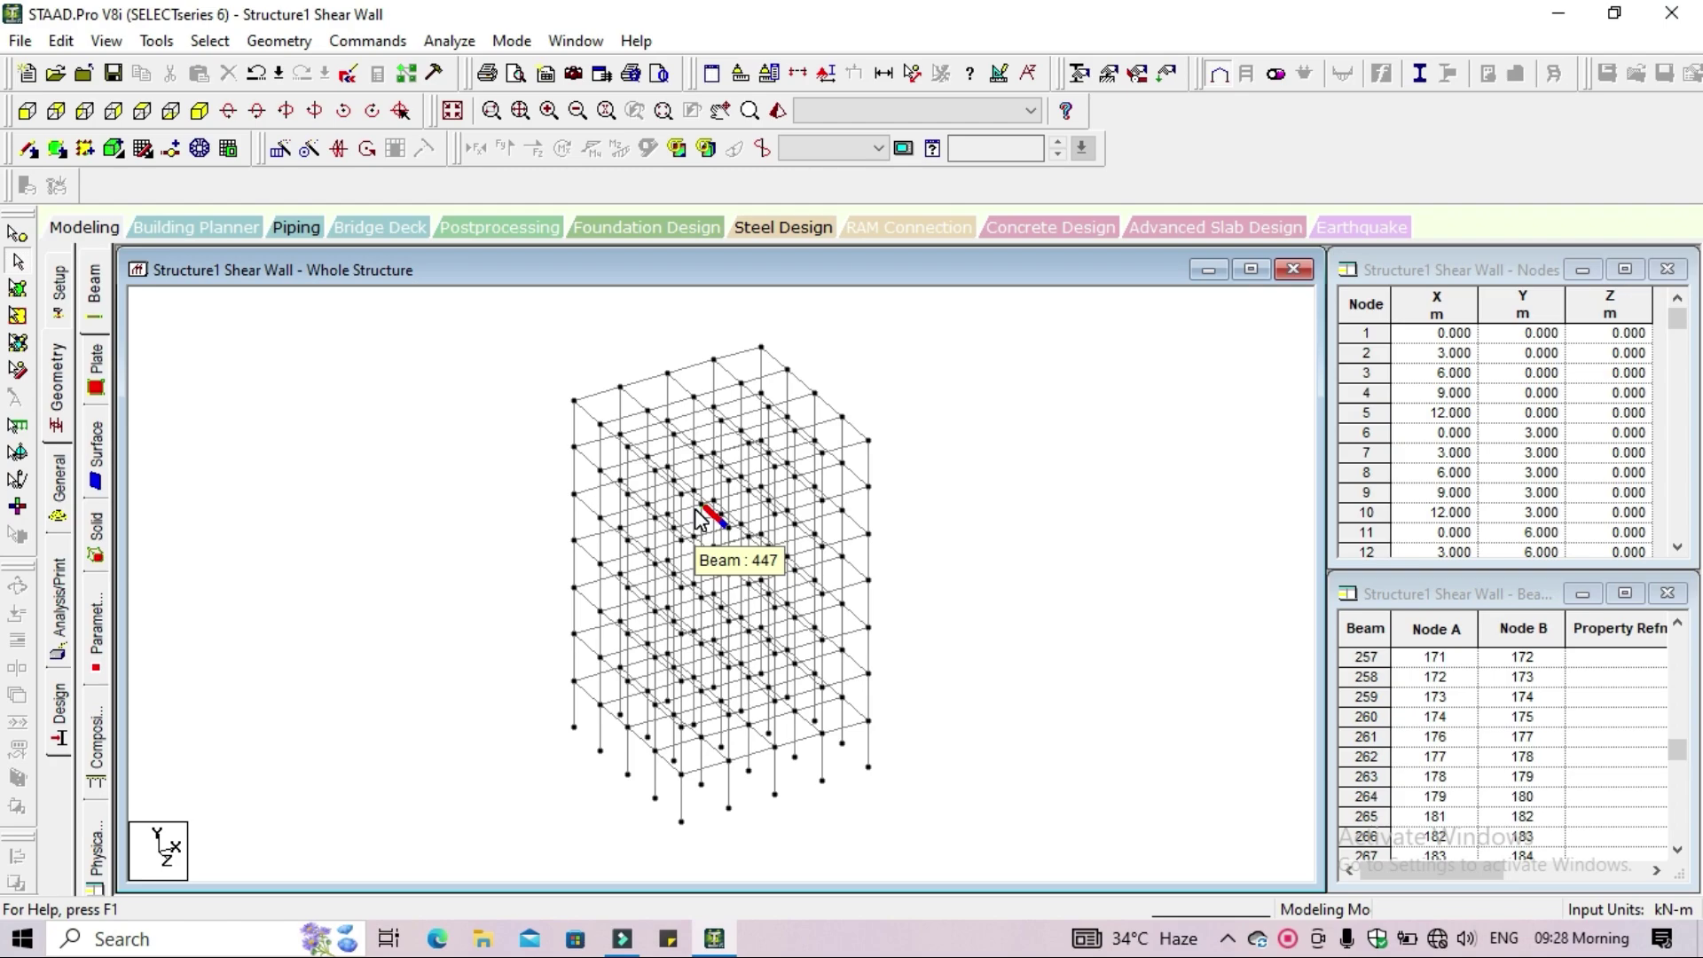
Isolate the lowest storey of the frame in the front view, using the Section tool's Select to View option
key("Up")
key("Up")
key("Up")
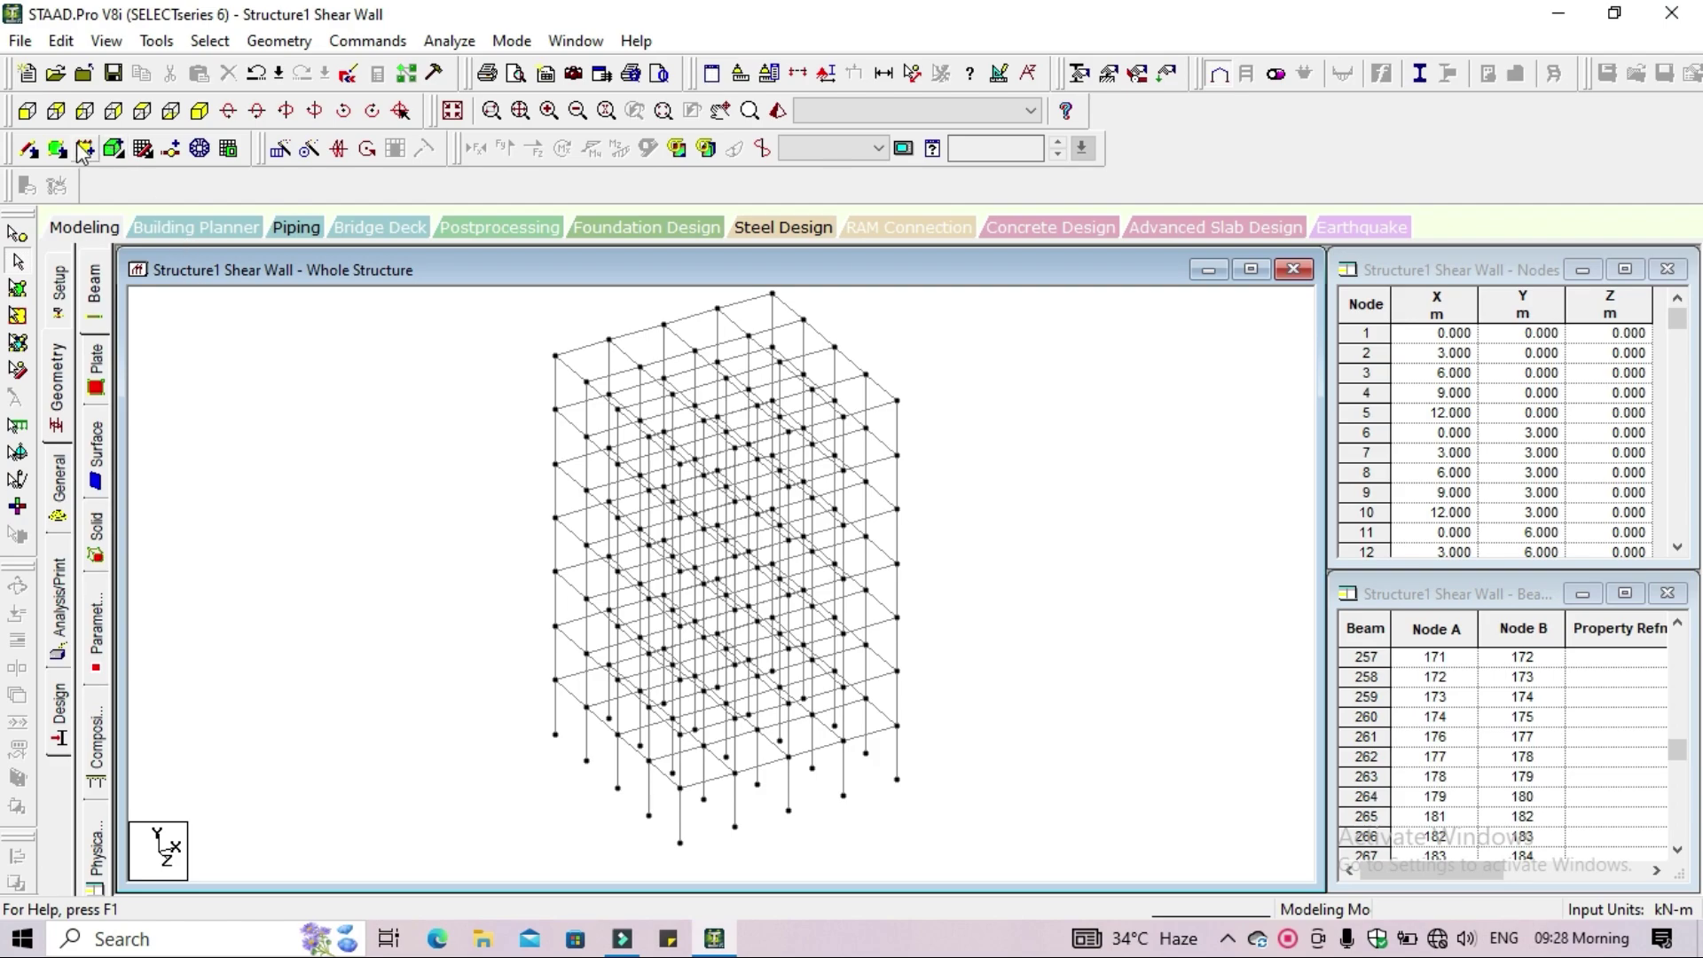
left_click(27, 111)
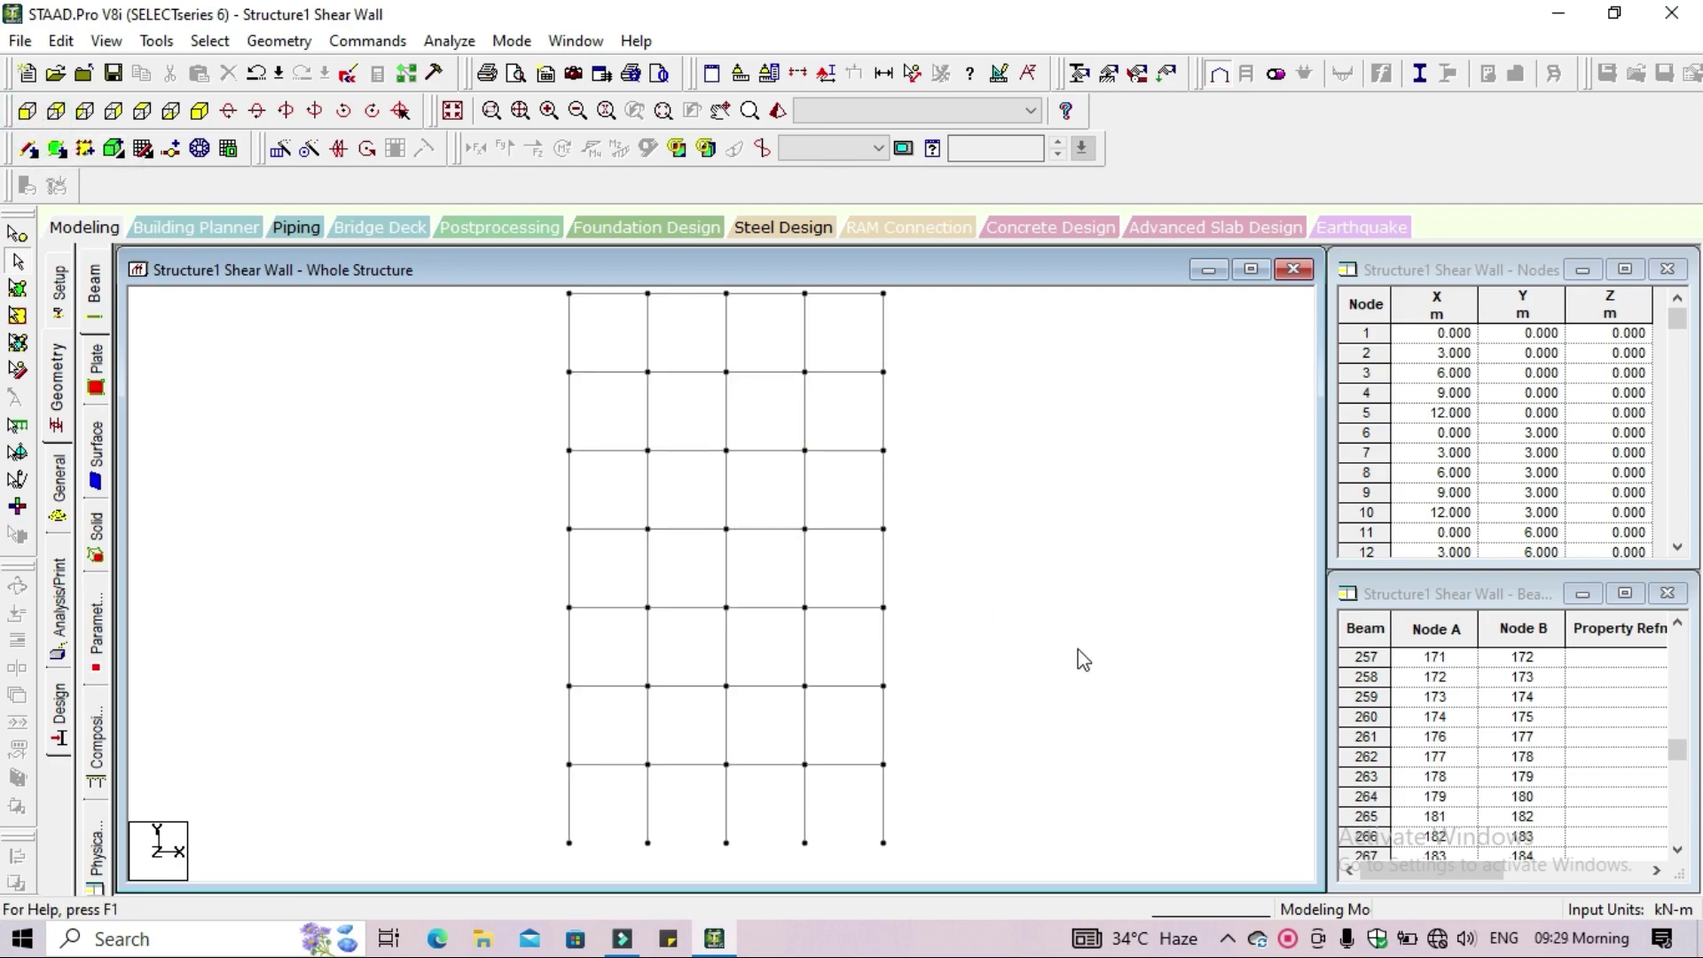
scroll(1078, 647, "down", 2)
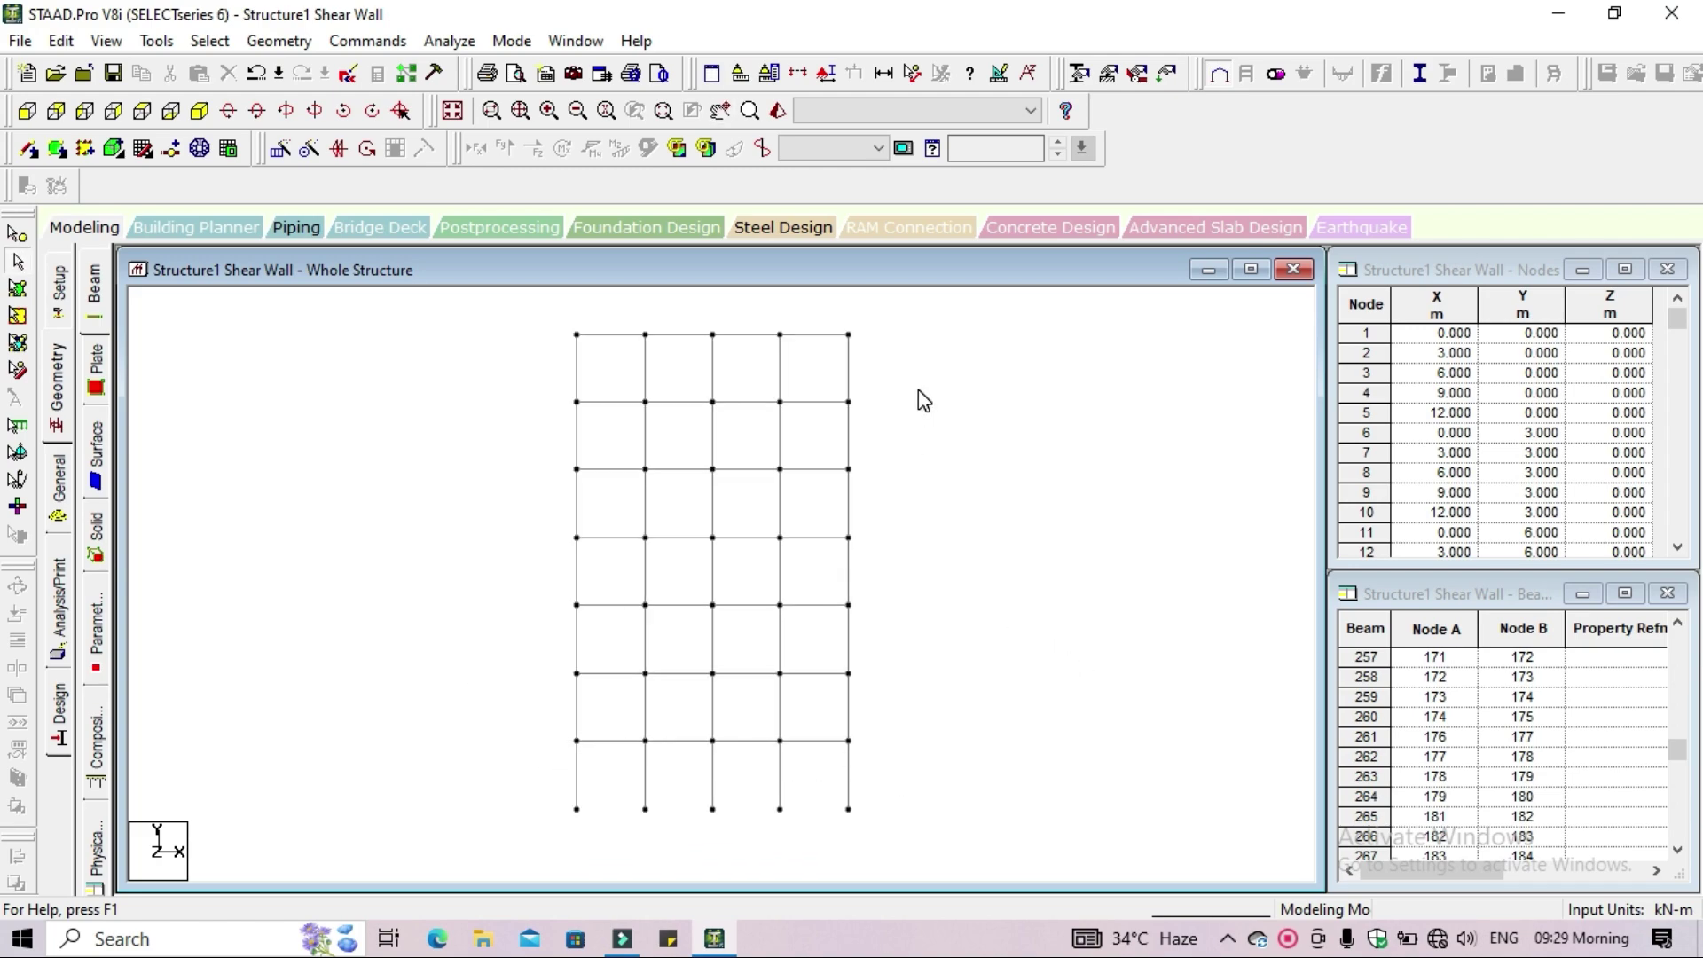
left_click(798, 84)
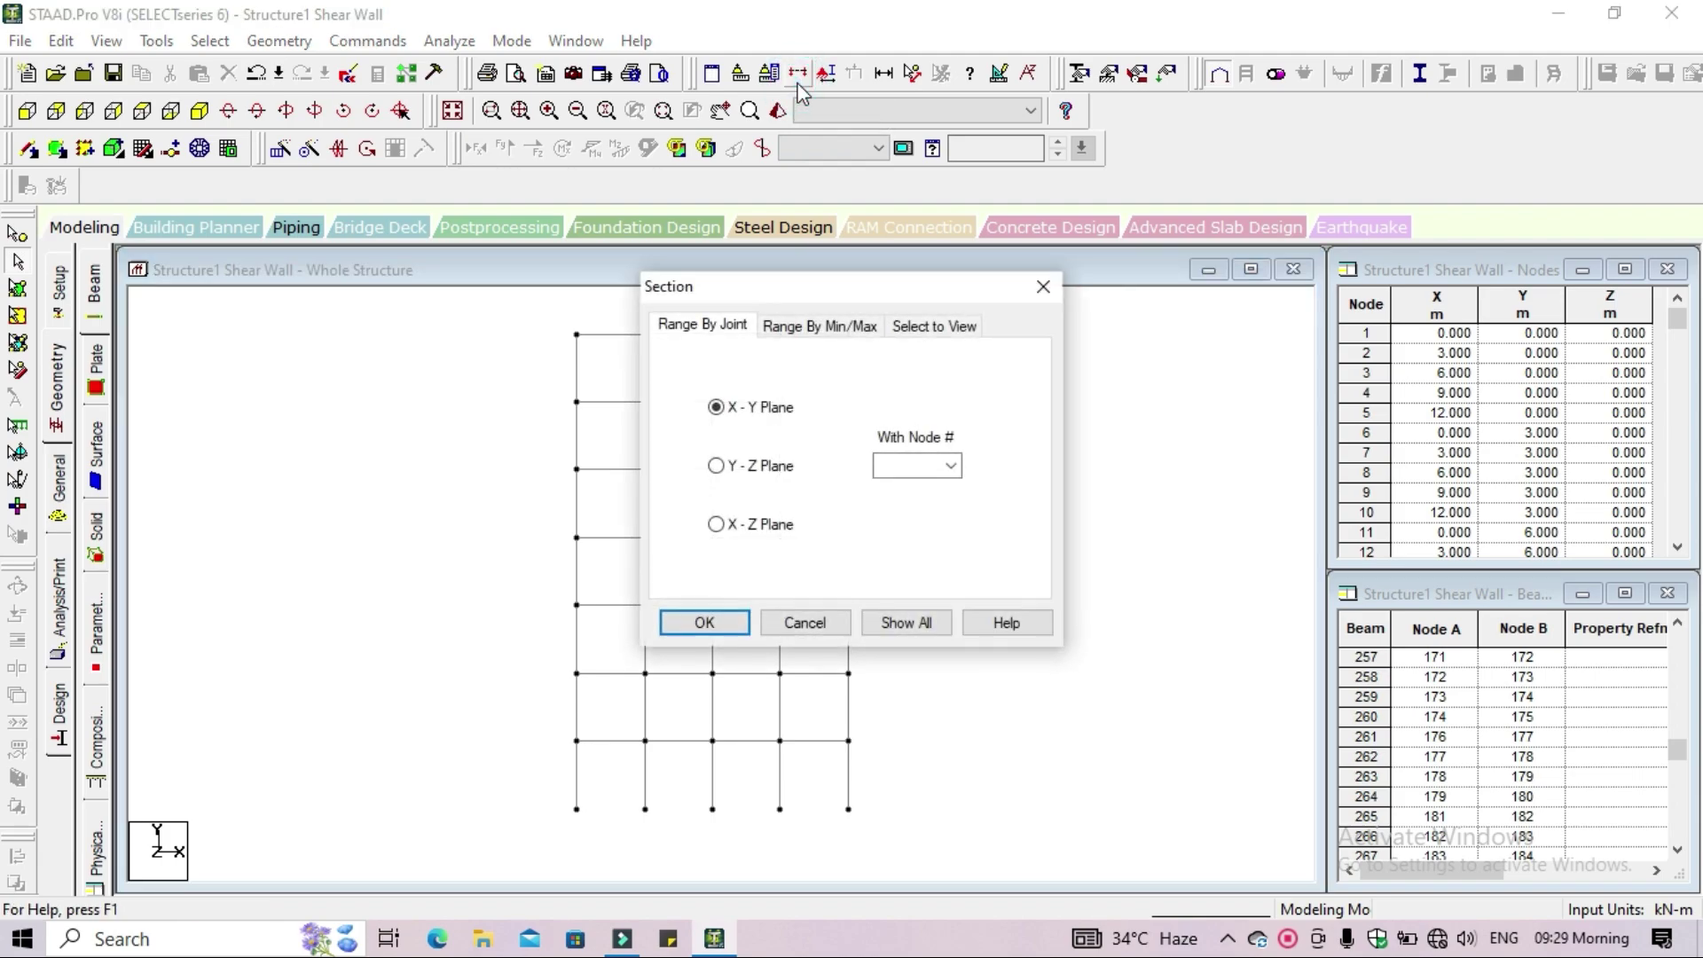
left_click(920, 330)
left_click(708, 621)
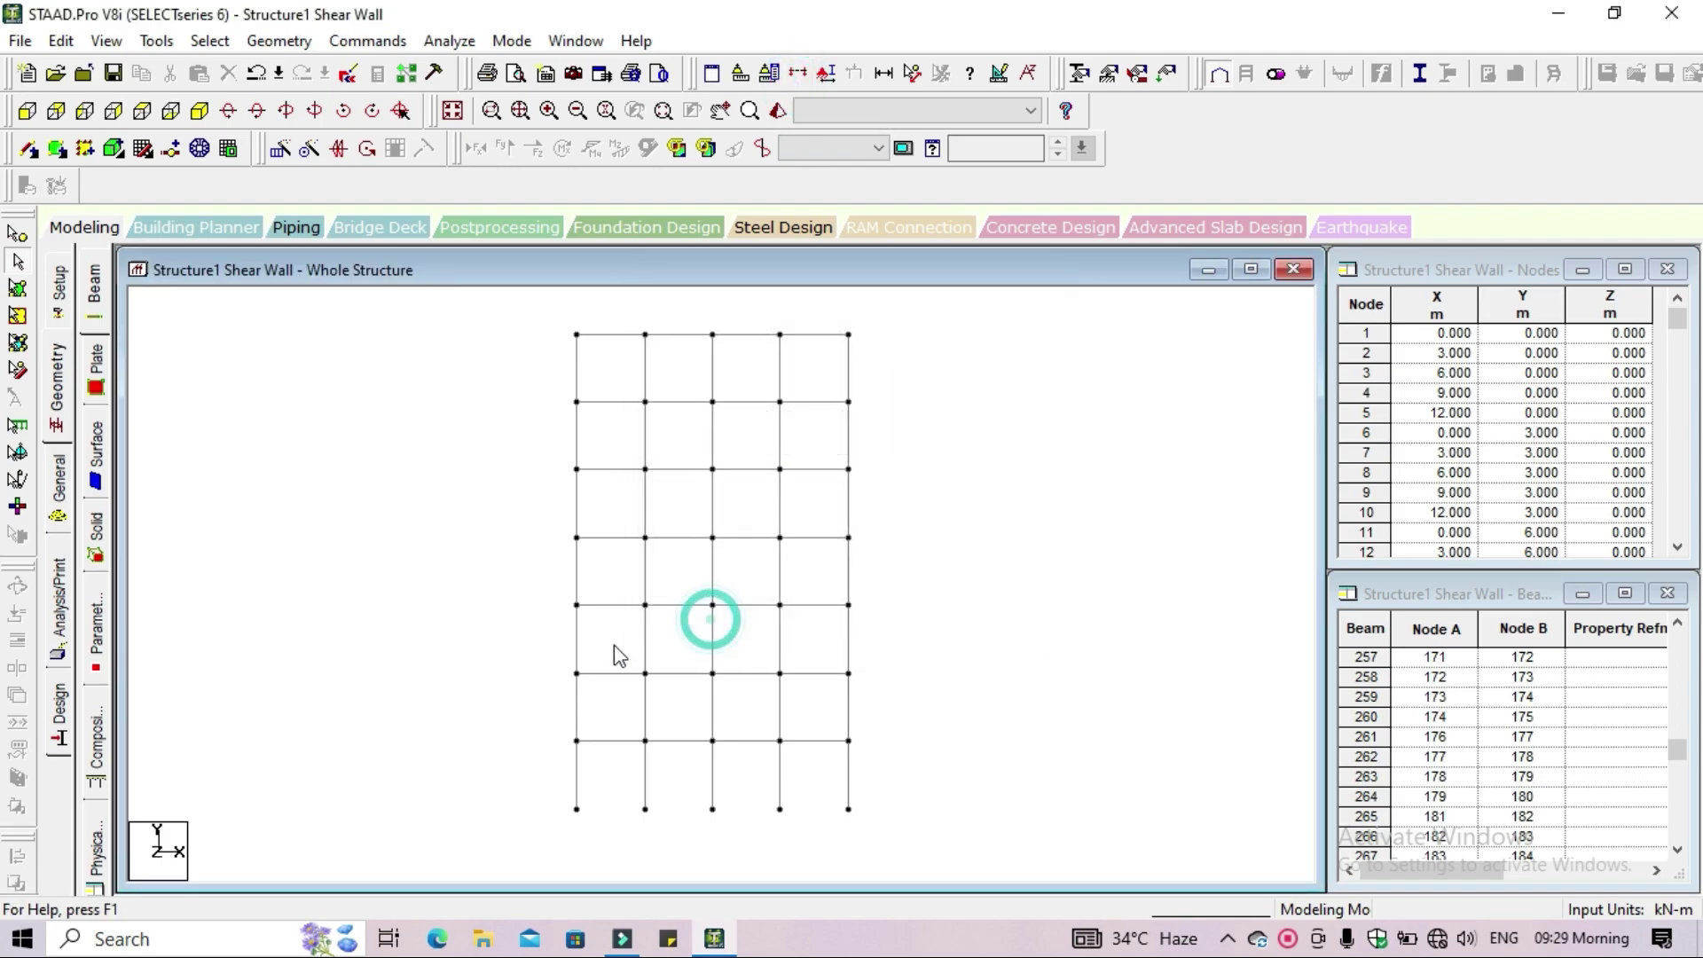
left_click_drag(547, 729, 886, 828)
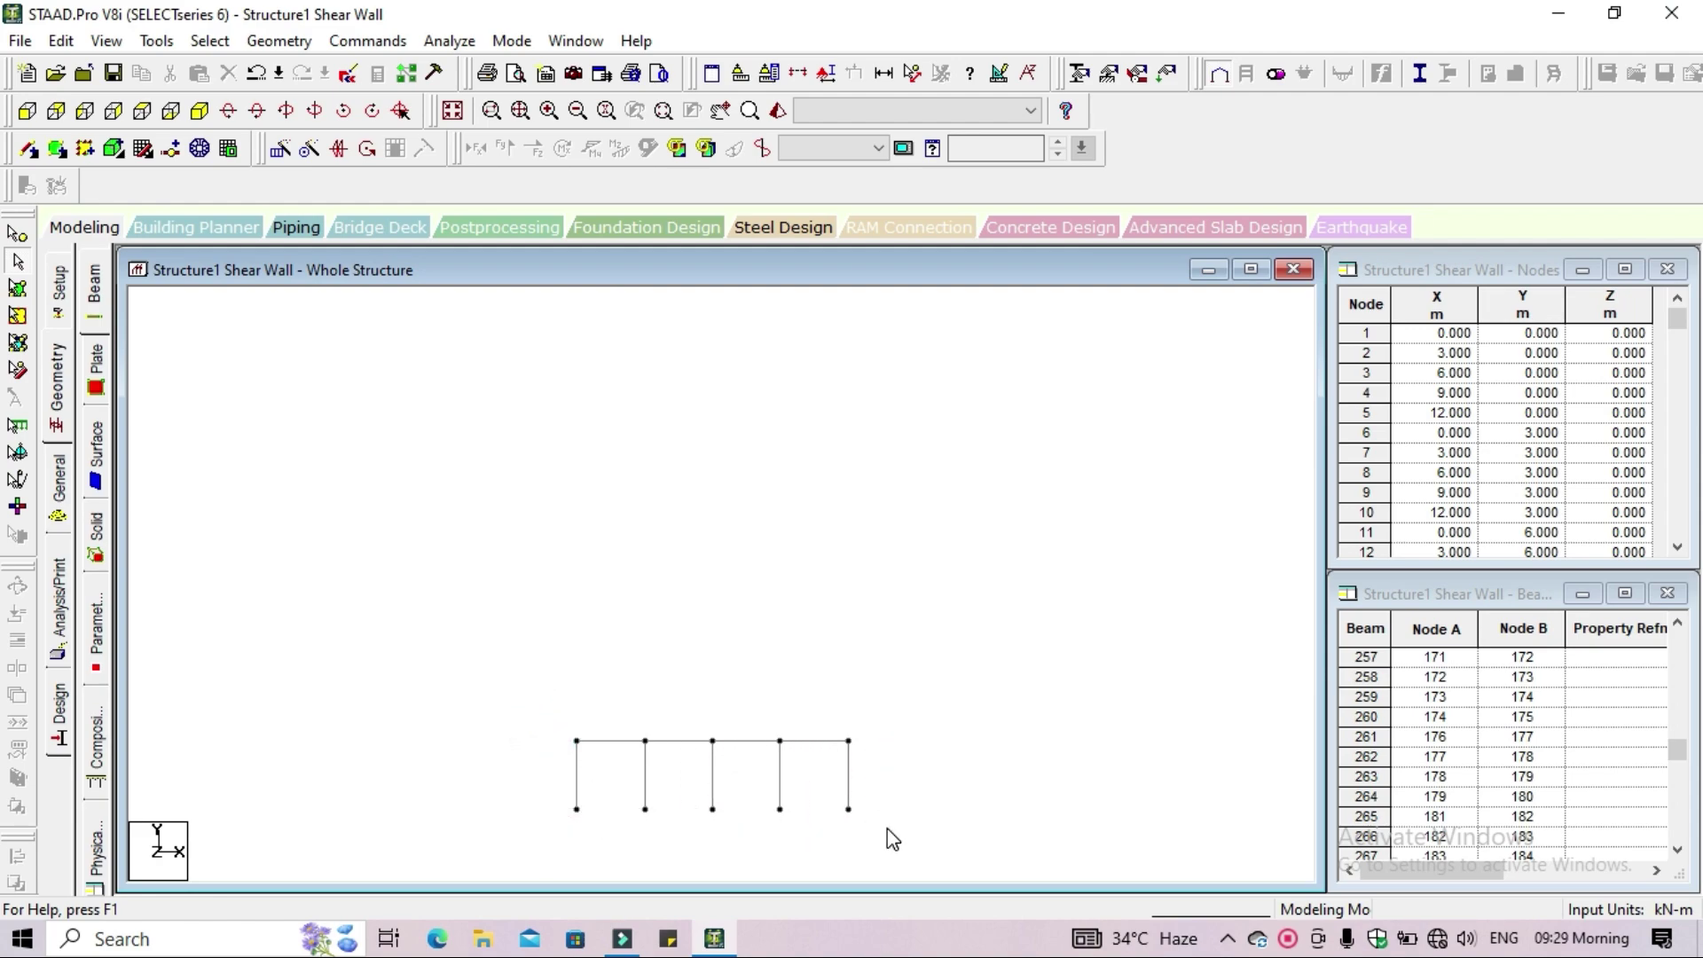
Add a four-noded plate over the rear corner bay at X = 0 on the first floor, in isometric view
left_click(199, 110)
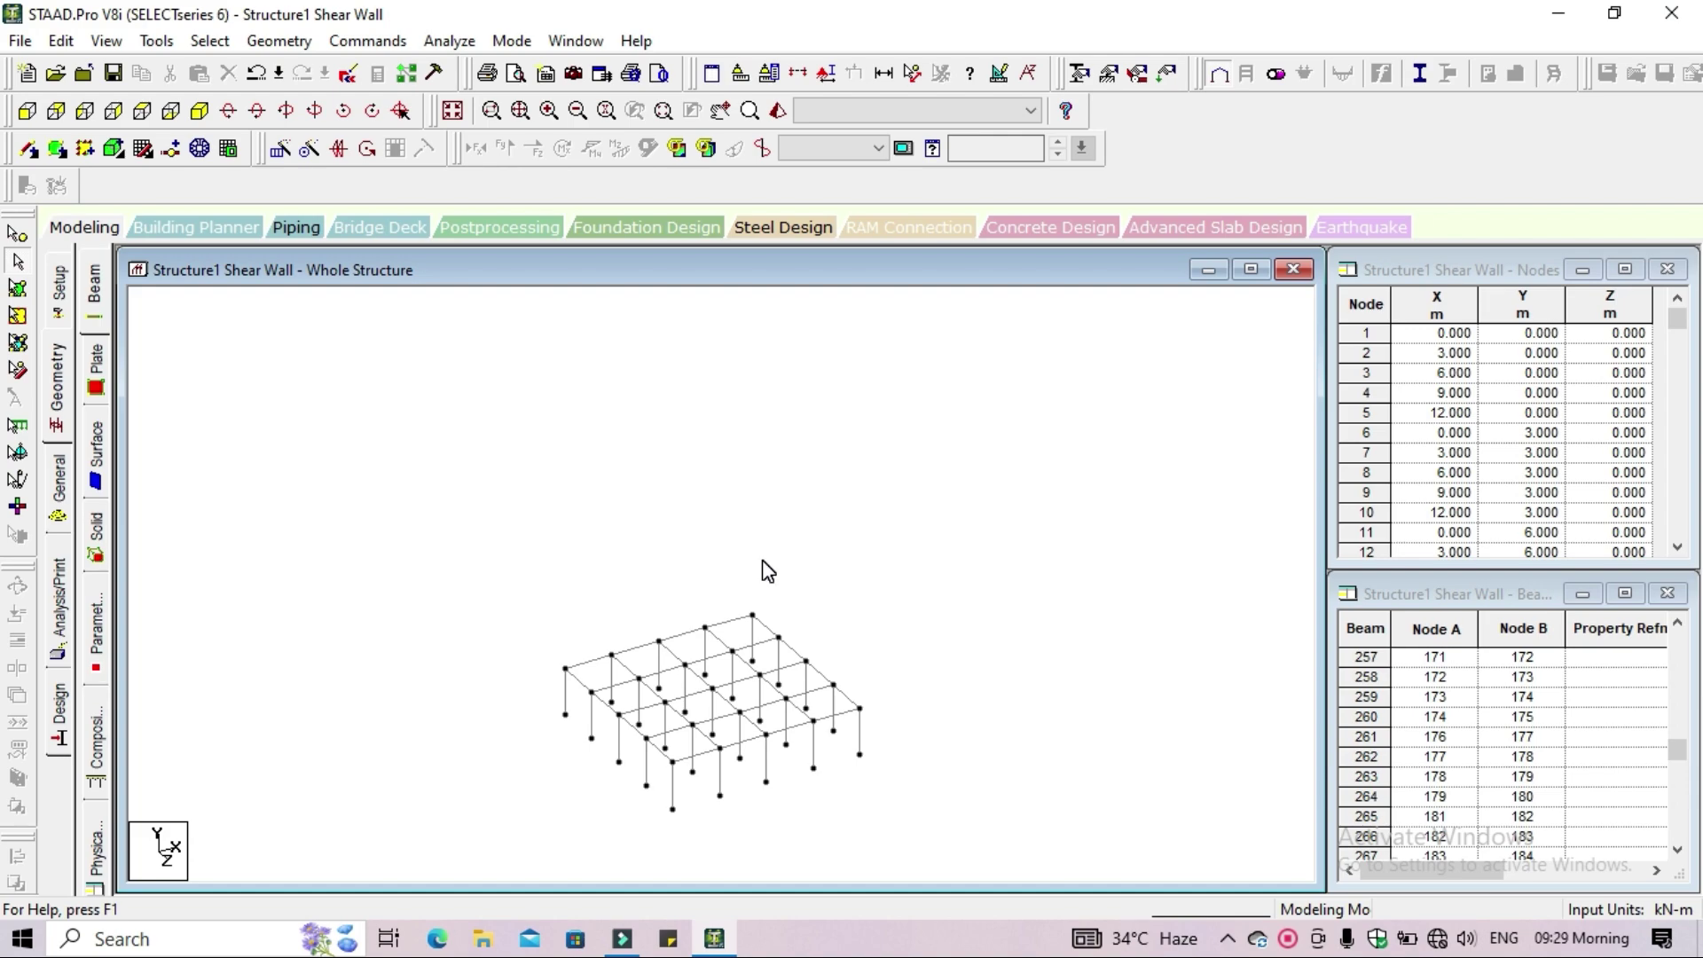
middle_click_drag(822, 788, 822, 668)
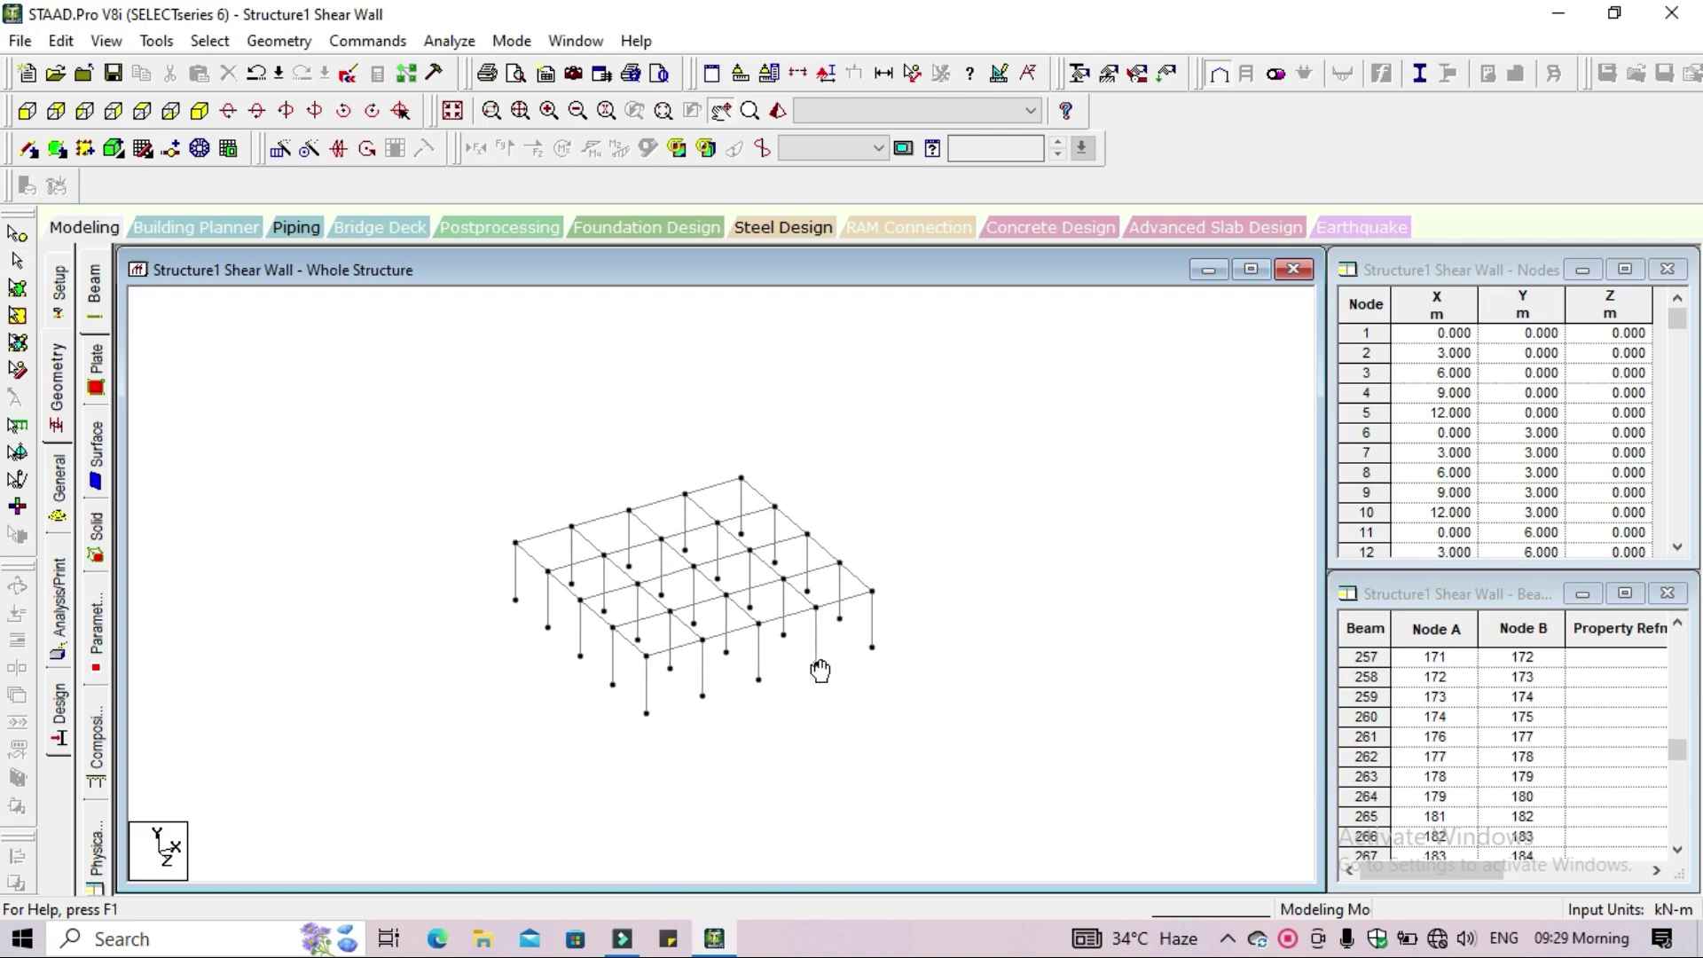
left_click(57, 148)
scroll(737, 635, "up", 5)
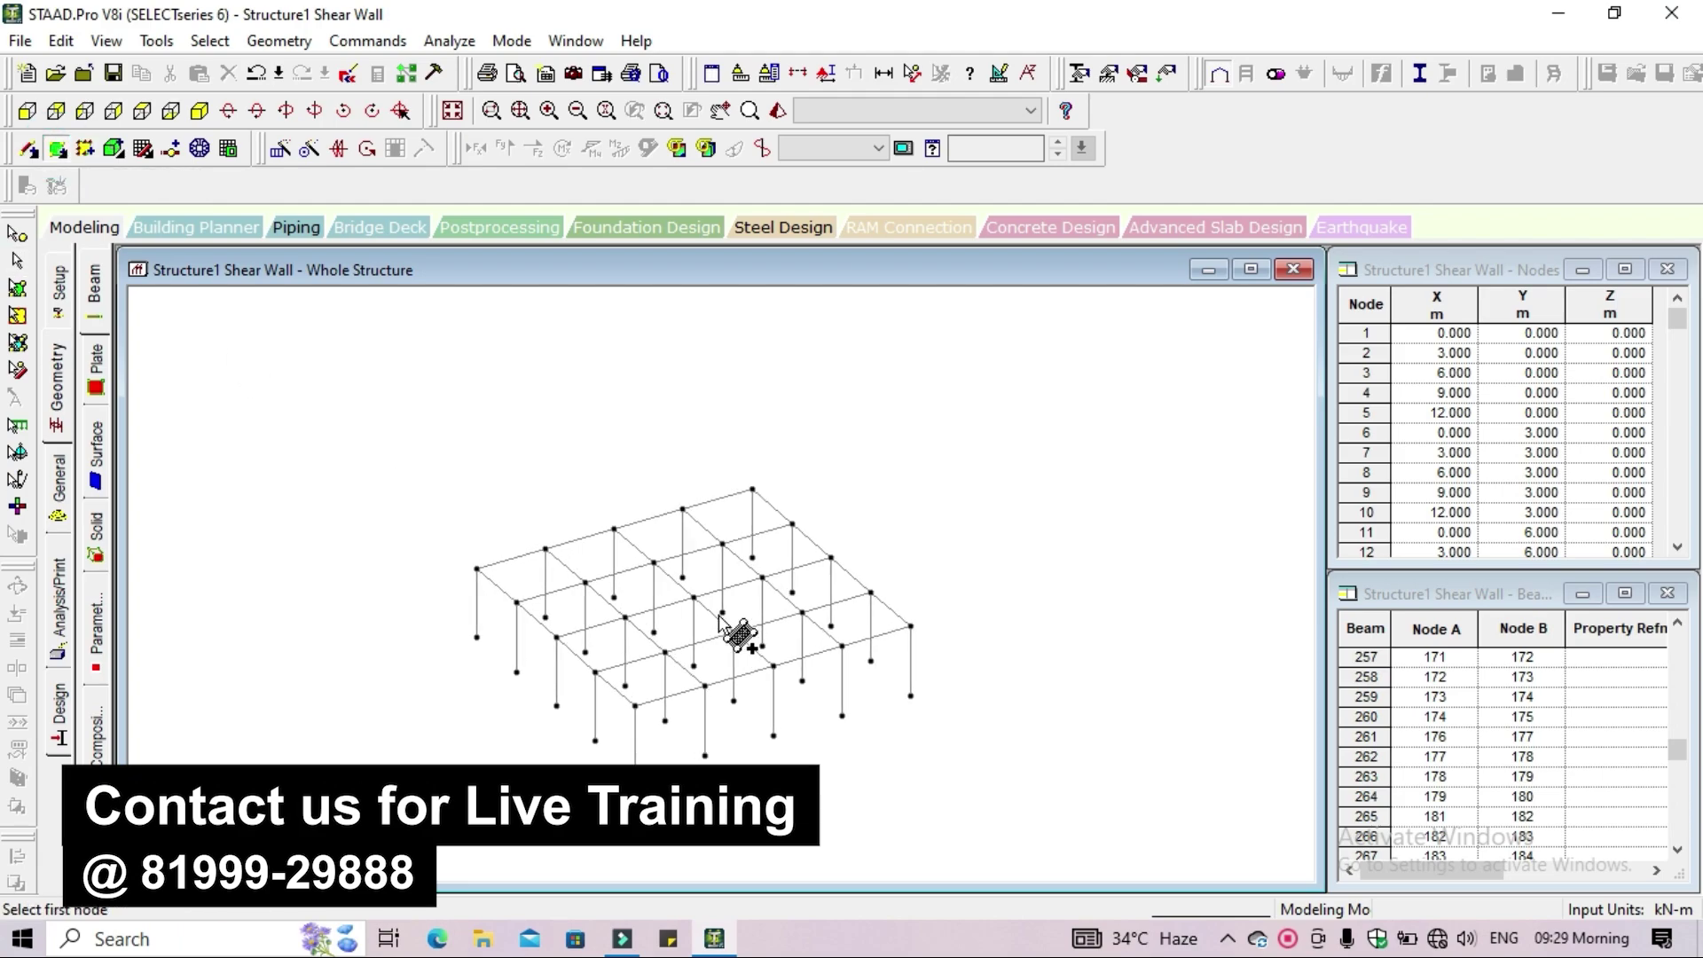
middle_click_drag(737, 635, 735, 574)
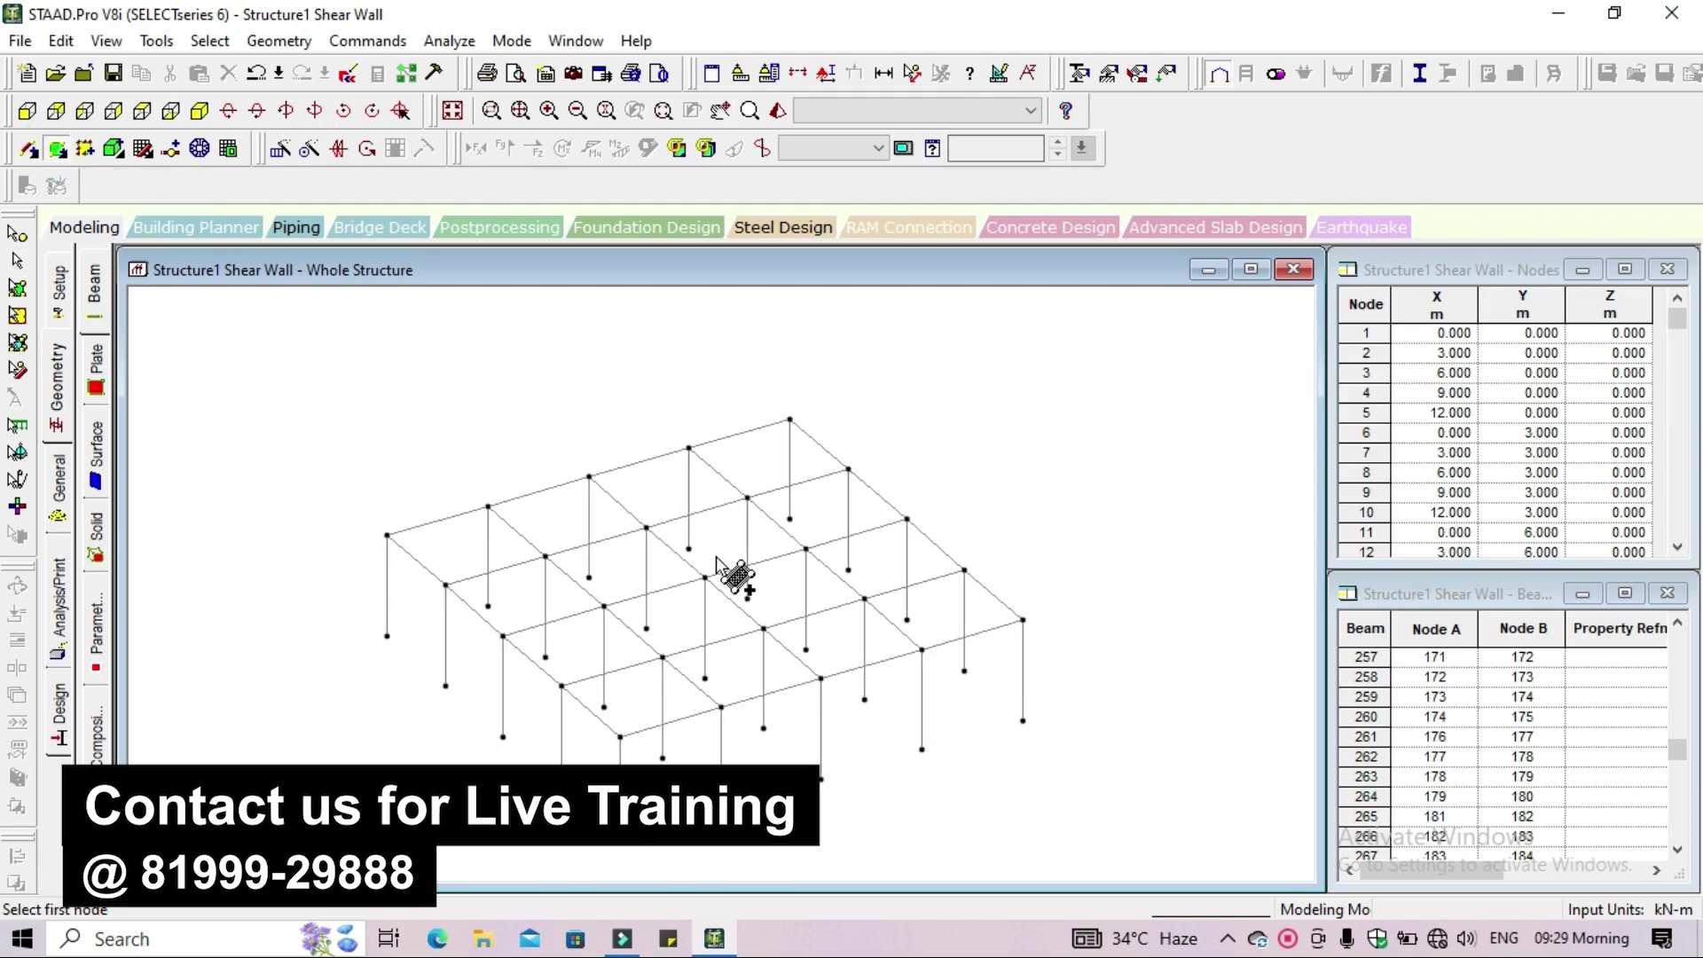
left_click(387, 535)
left_click(488, 507)
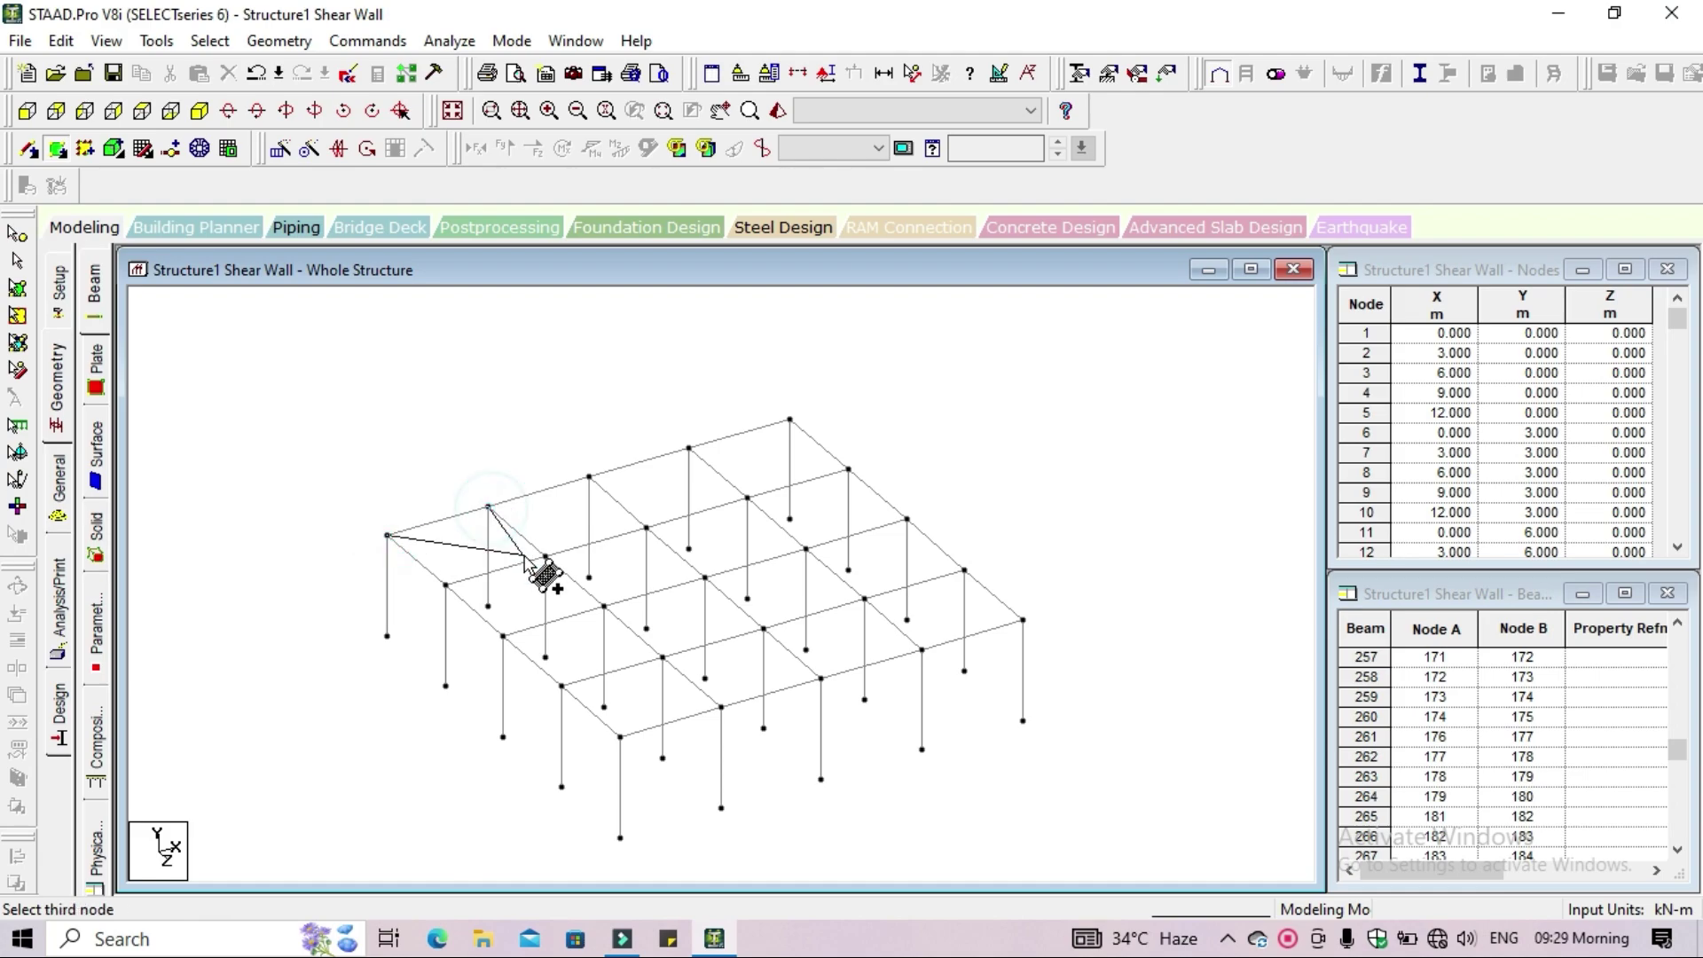
left_click(546, 557)
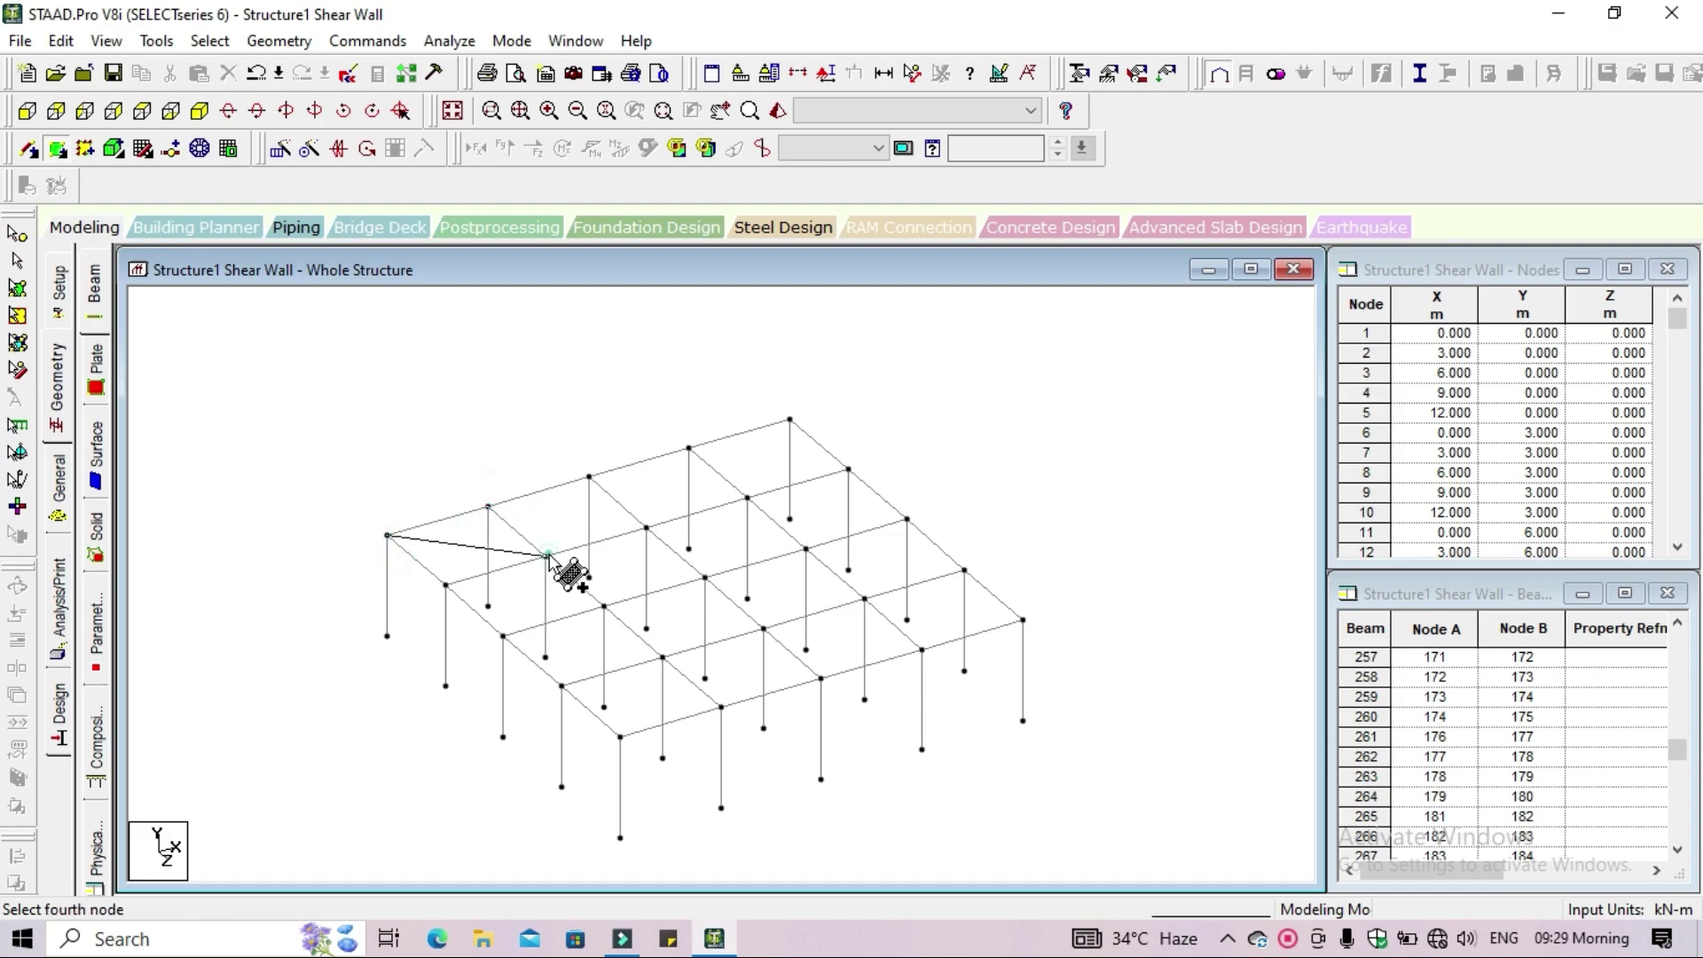
left_click(445, 585)
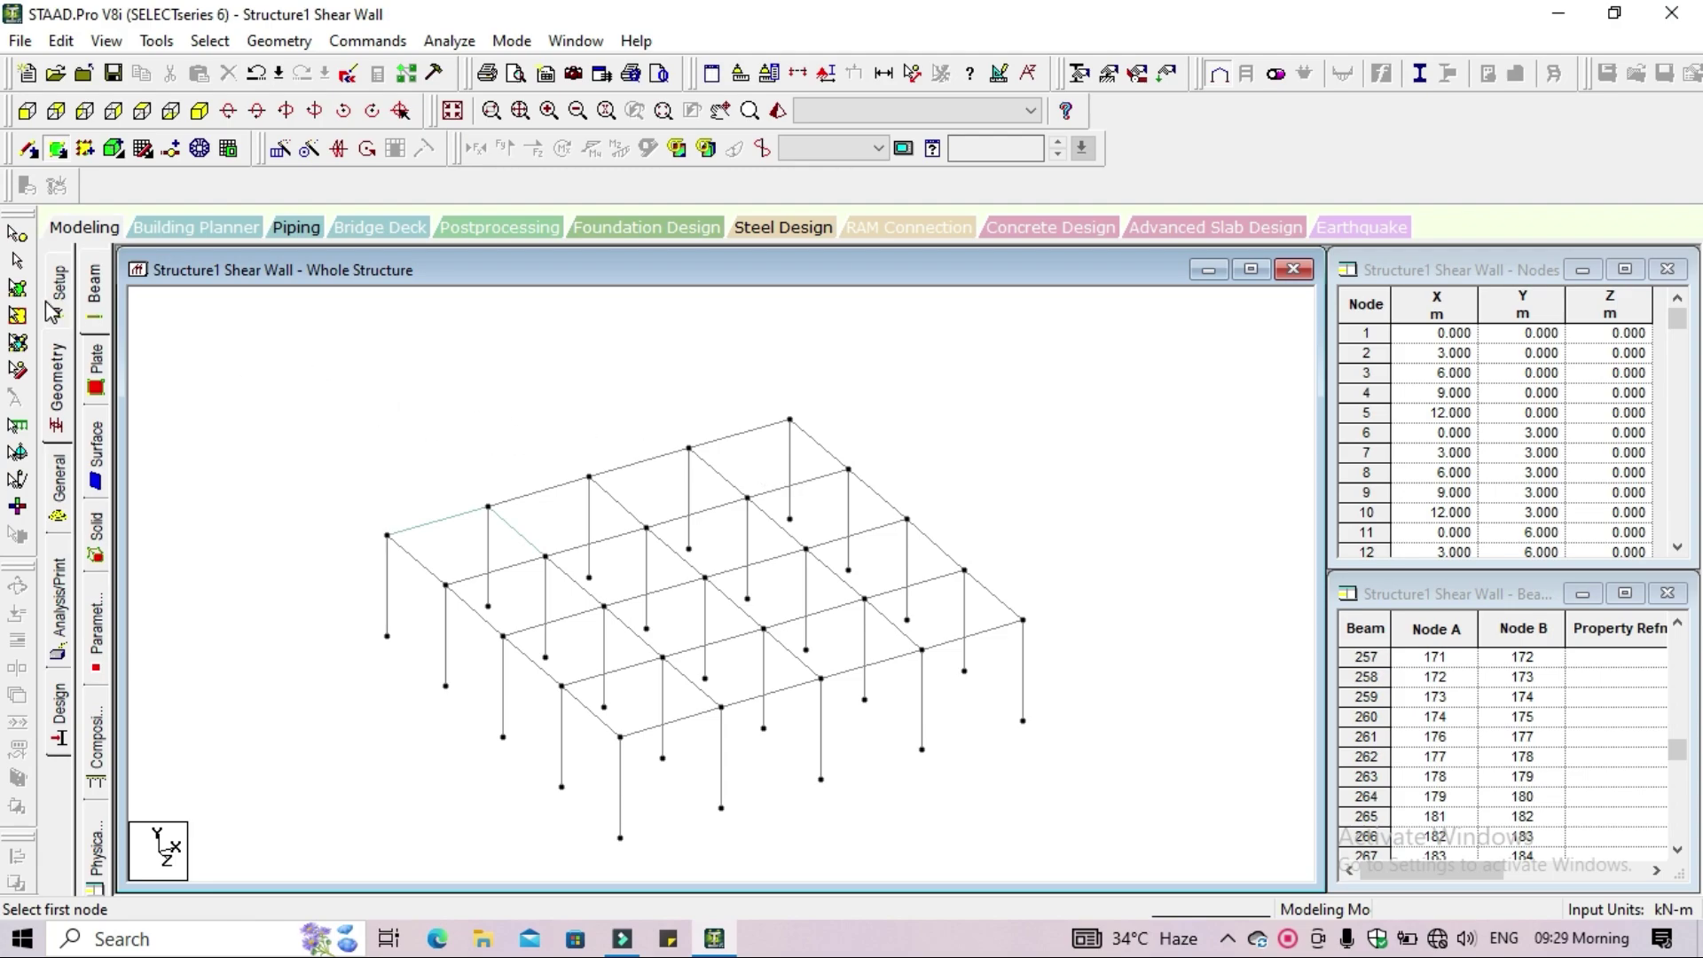
Copy the corner plate along global X using Translational Repeat with 3 steps and 3 m spacing
left_click(17, 288)
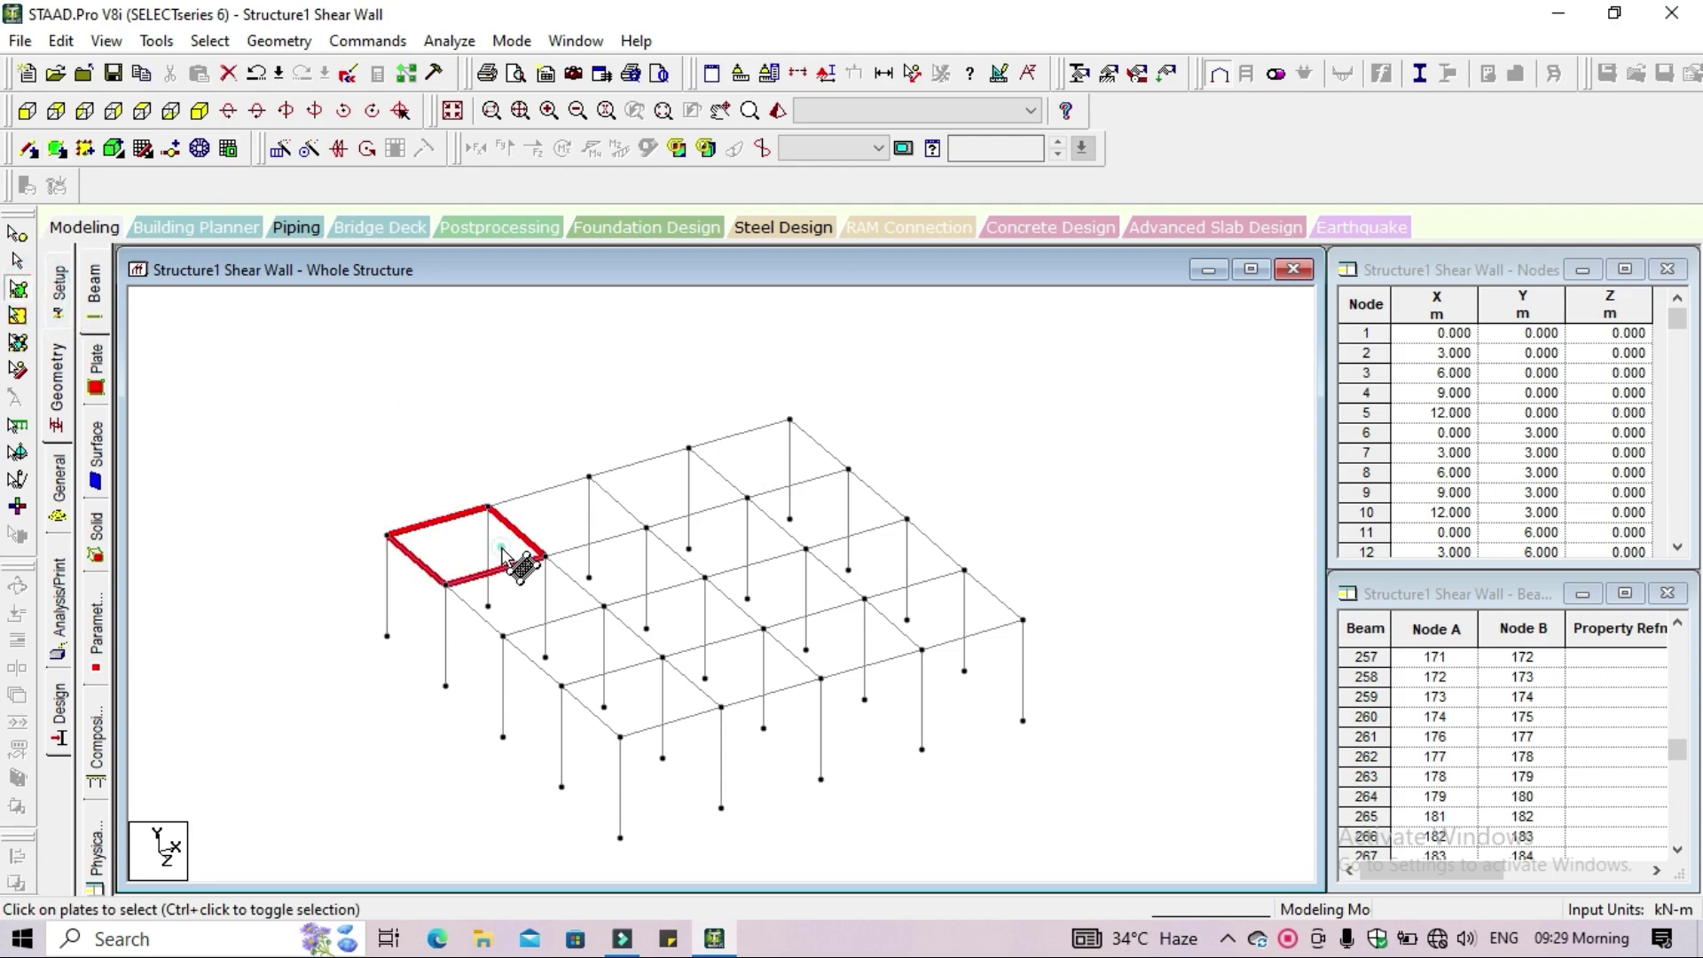
left_click(501, 550)
left_click(289, 158)
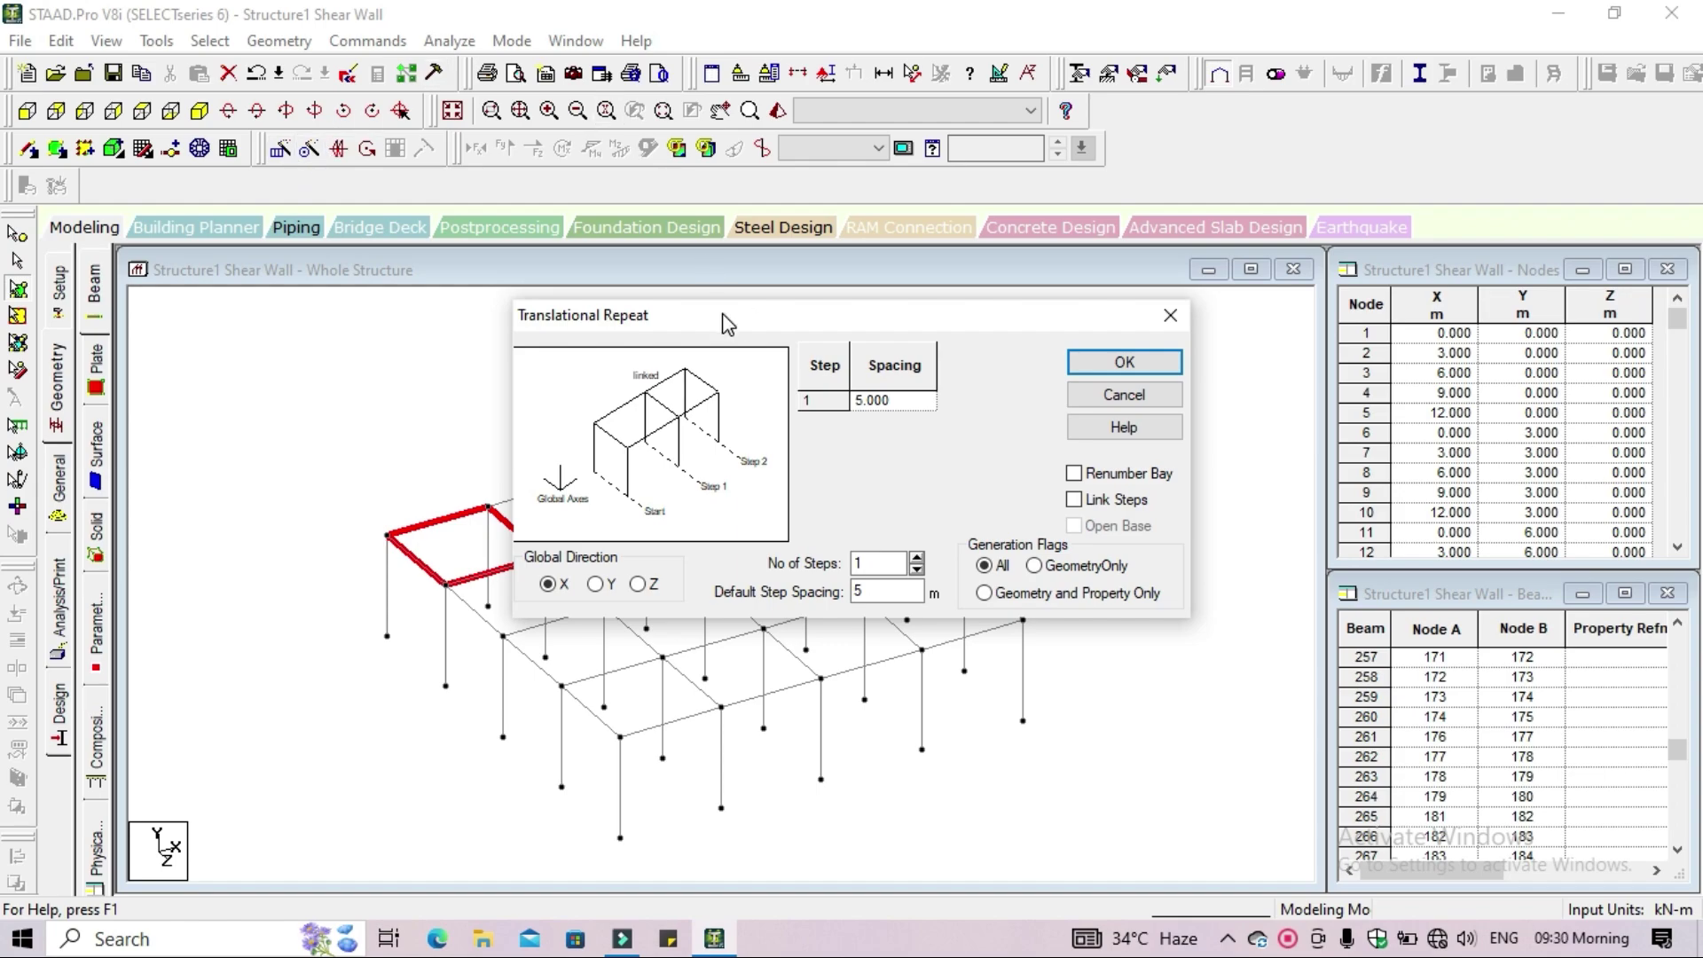
left_click_drag(722, 314, 672, 616)
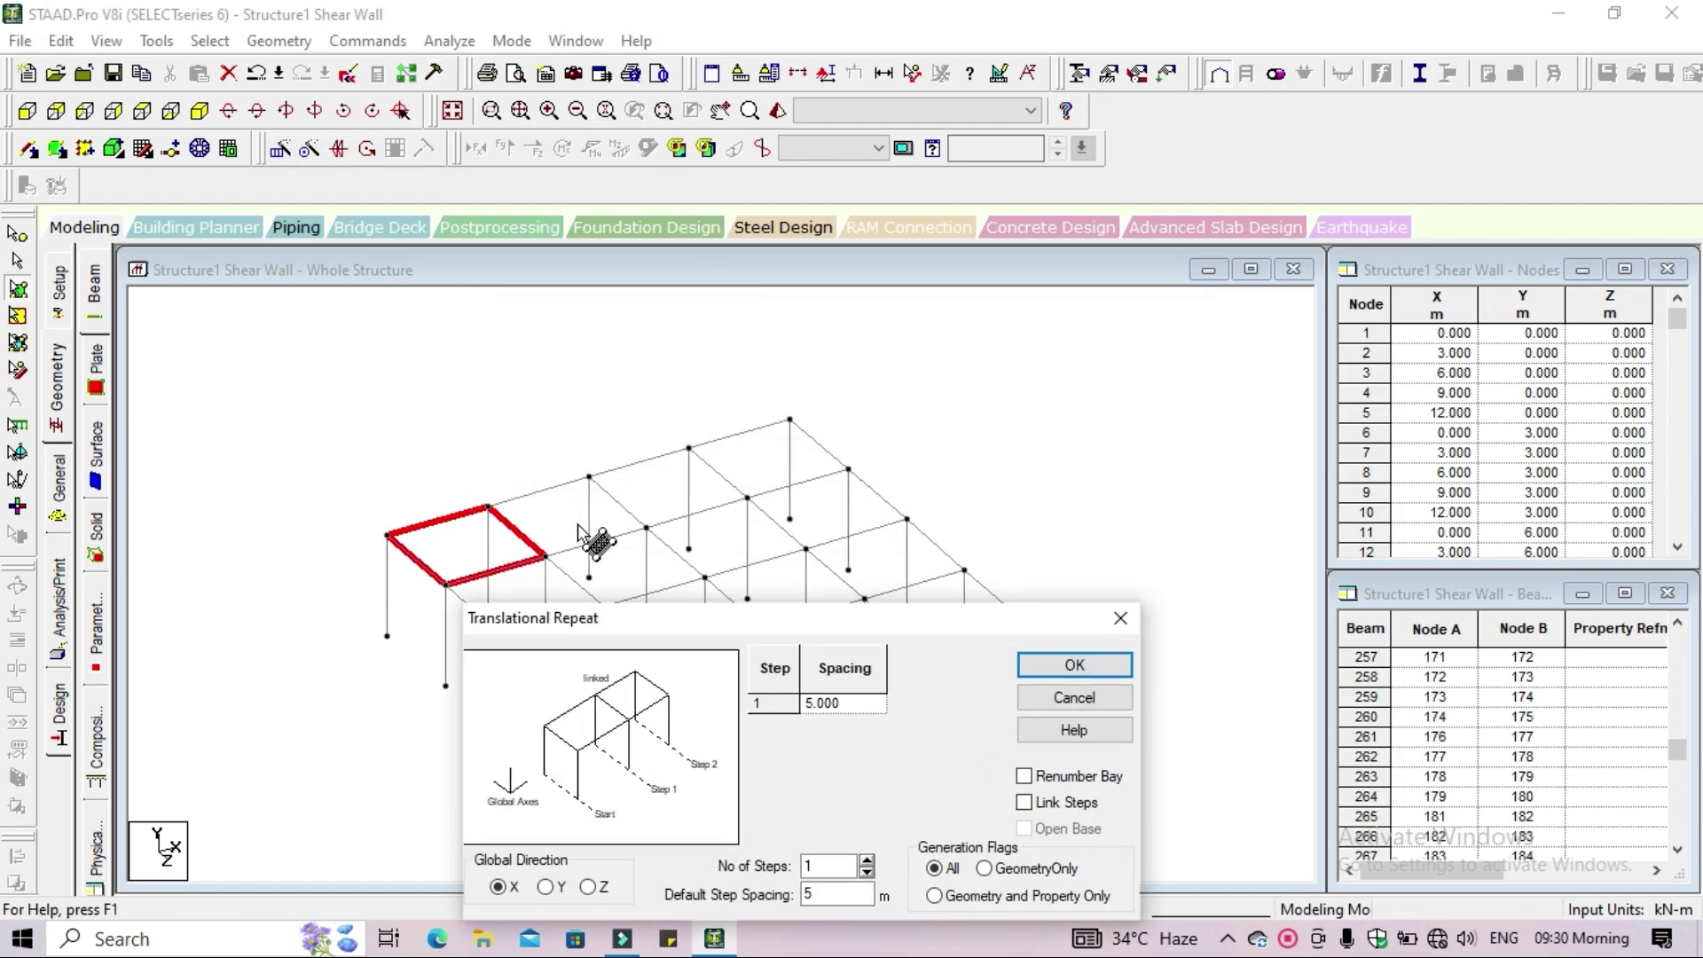
left_click_drag(784, 625, 1038, 252)
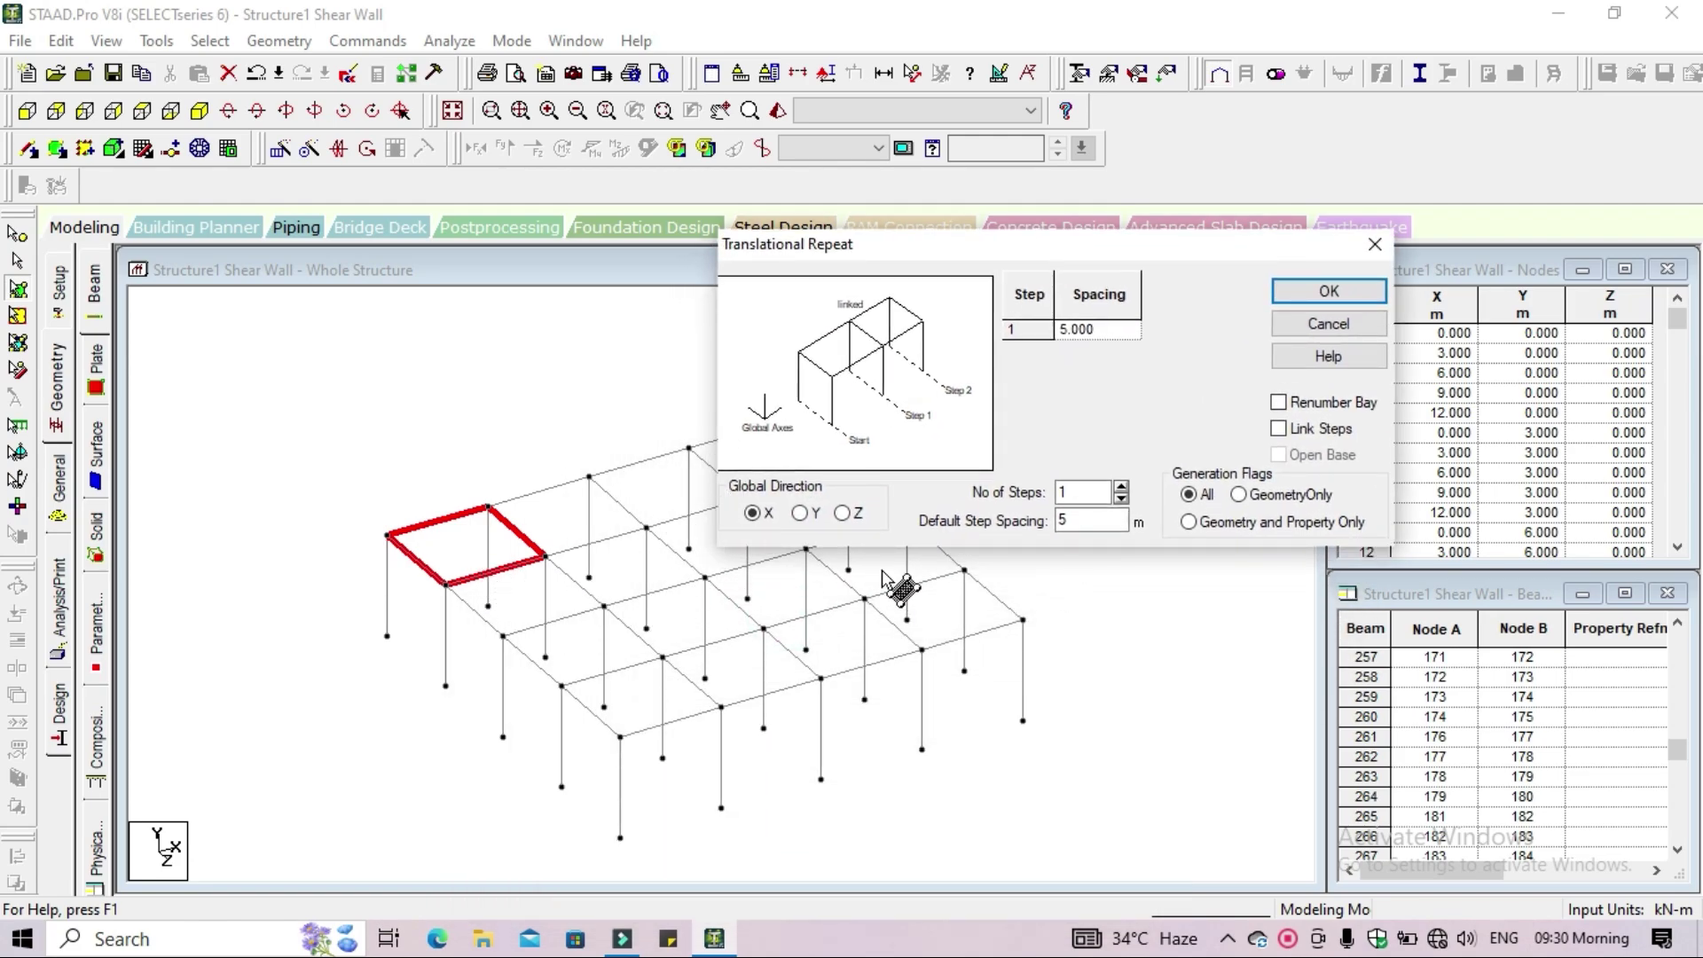
left_click(1121, 487)
left_click(1121, 489)
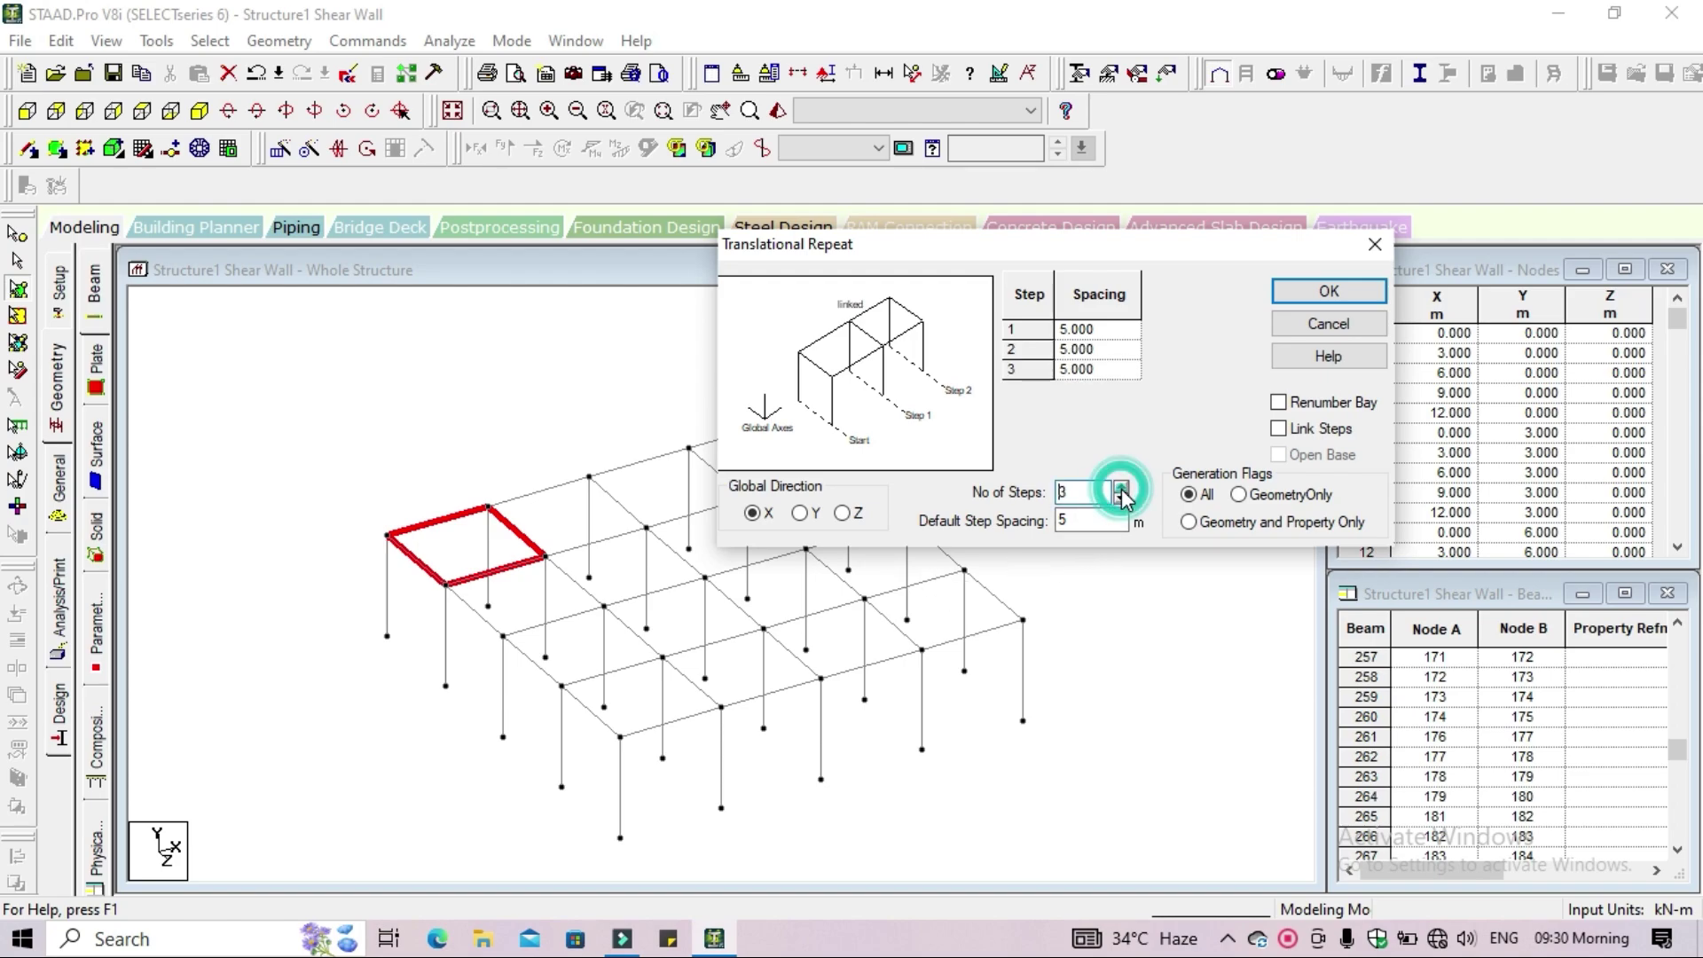
double_click(1084, 520)
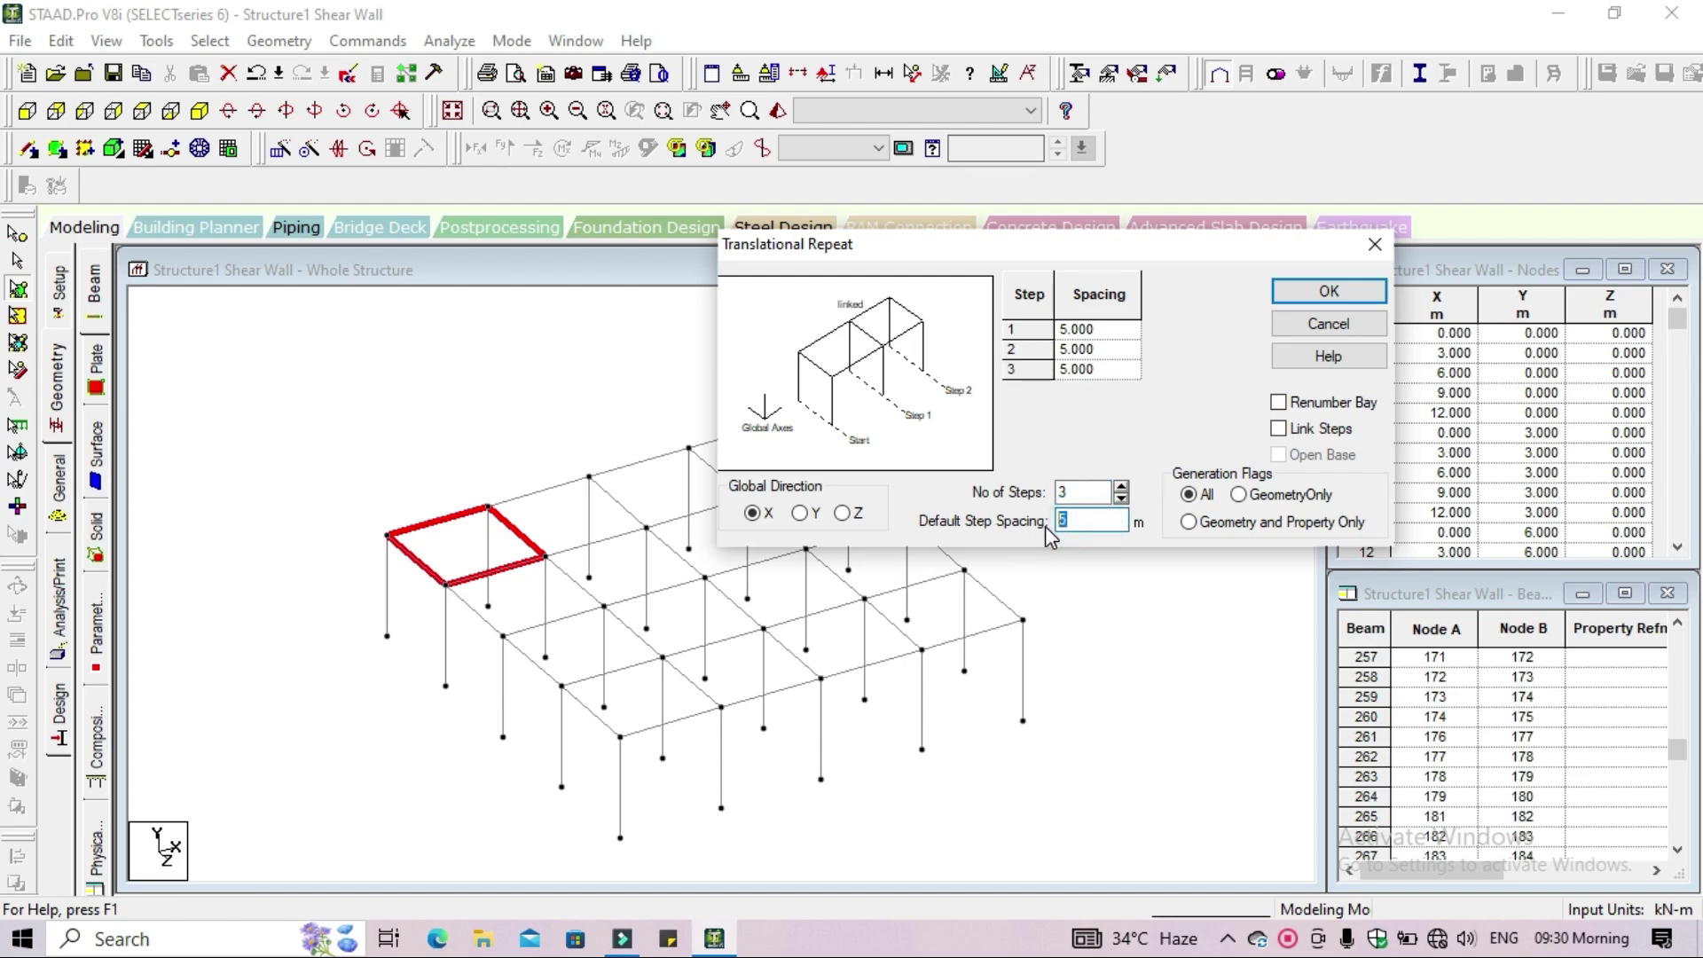
type("3")
left_click_drag(1035, 252, 1273, 317)
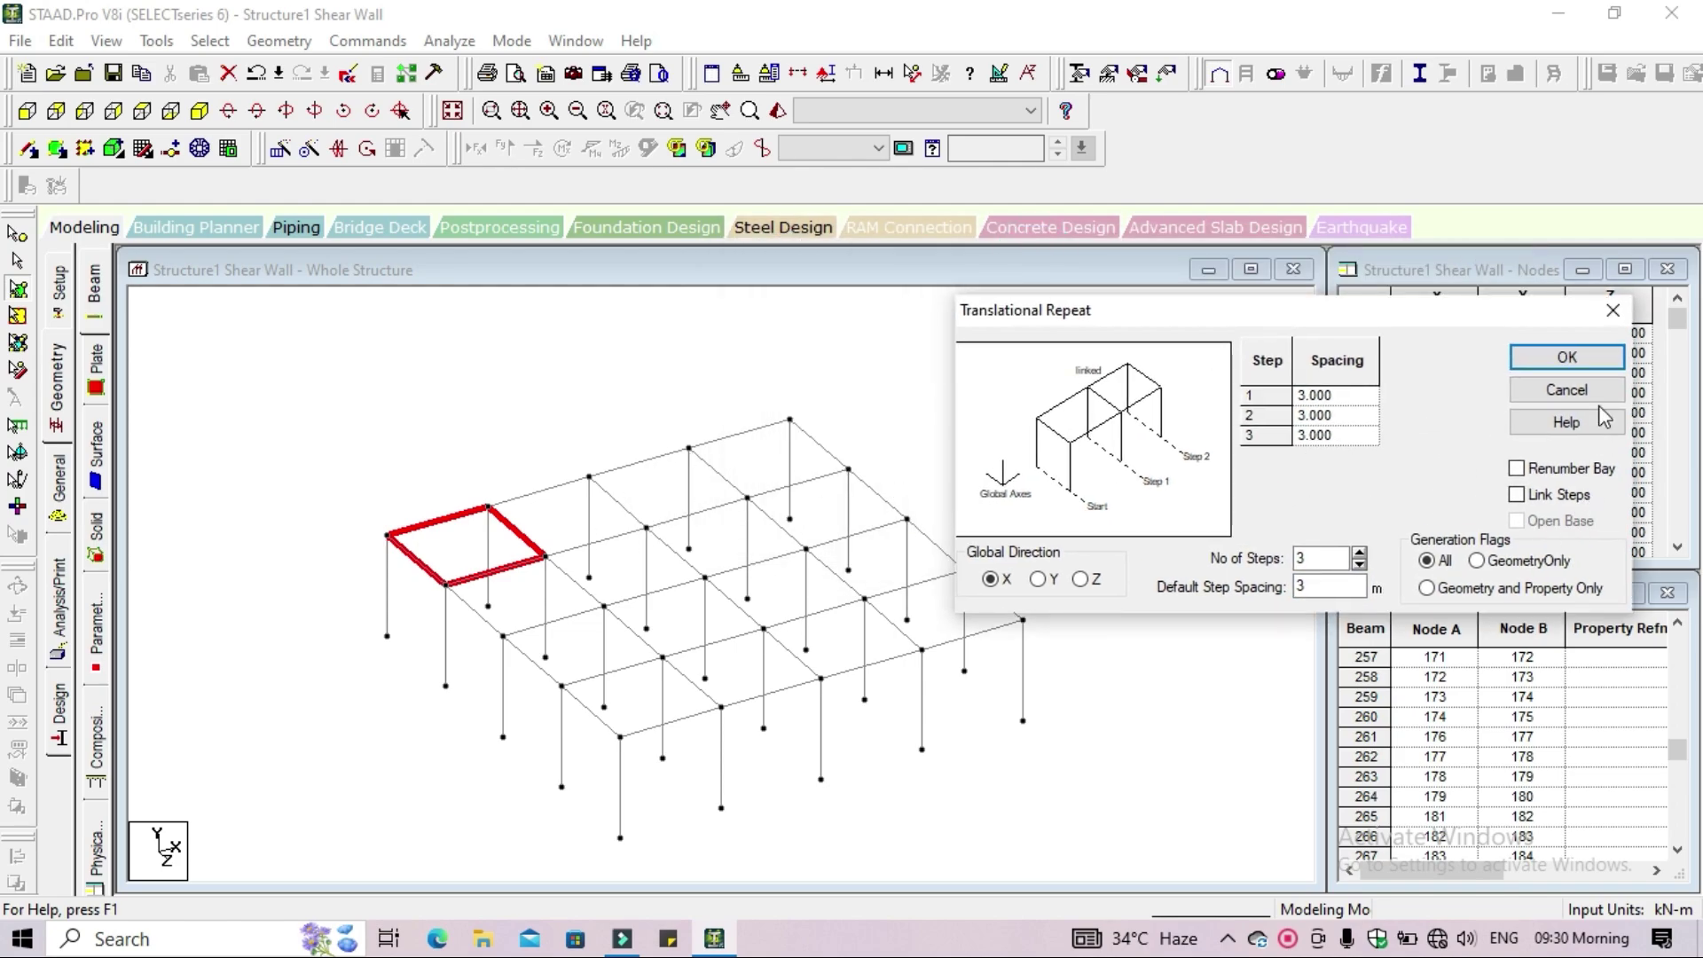
left_click(1566, 357)
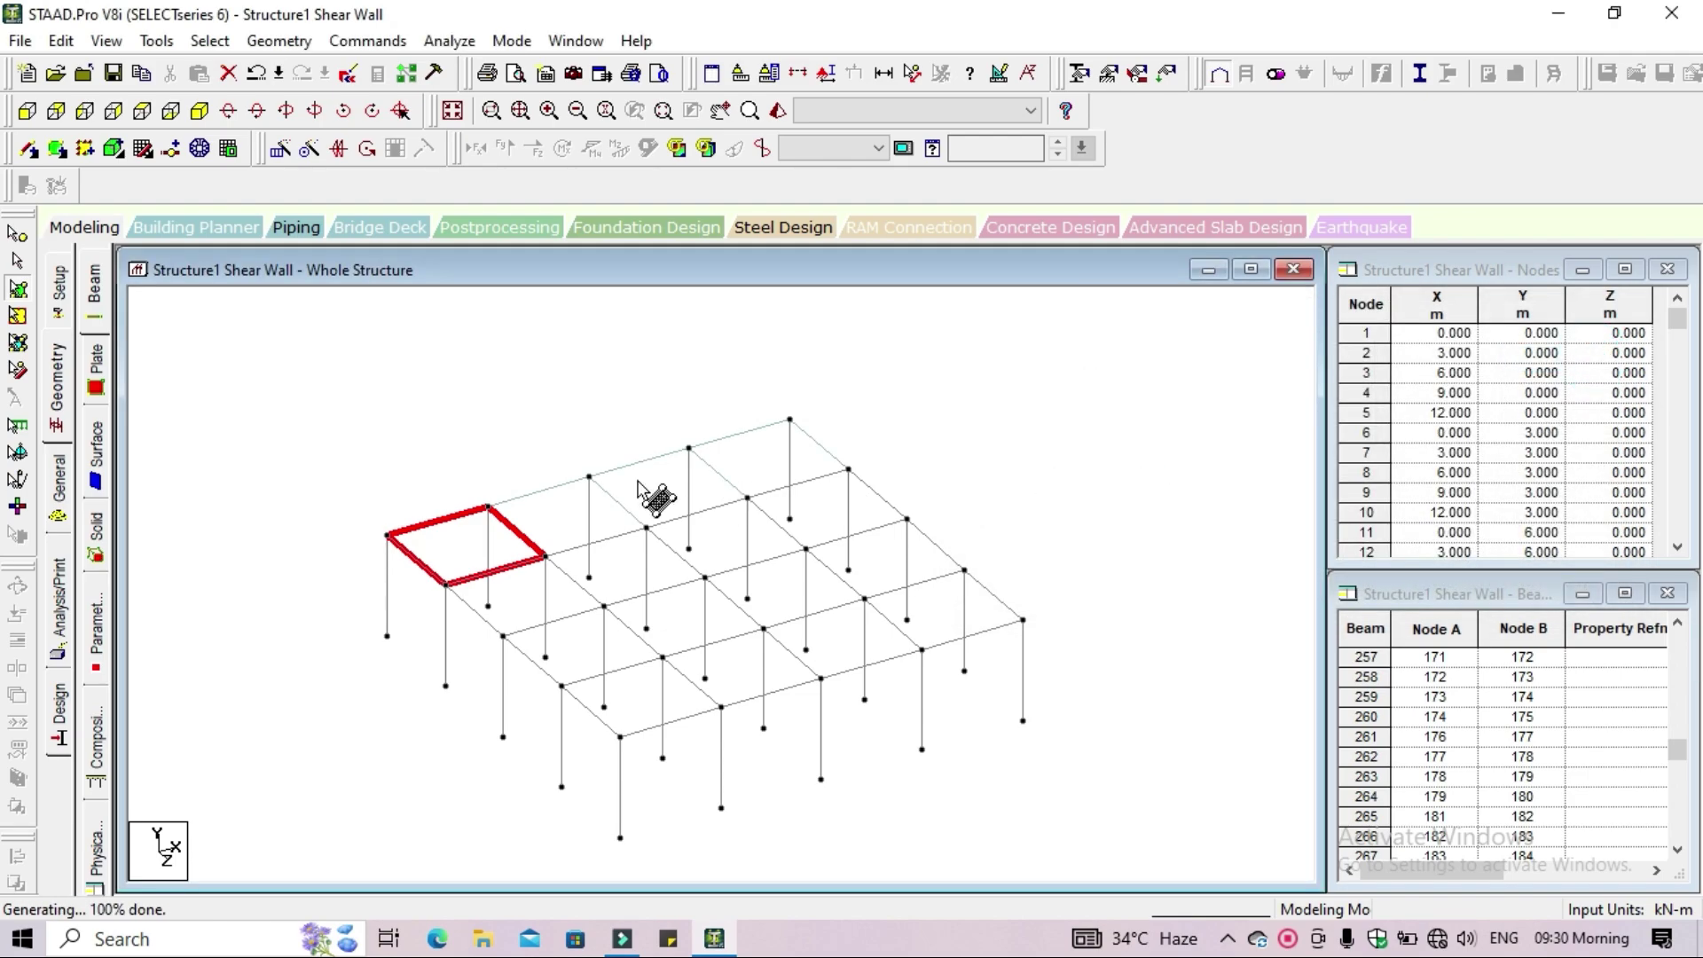
Check the copied plates along the rear row of bays by selecting them one at a time
left_click(588, 512)
left_click(667, 495)
left_click(752, 453)
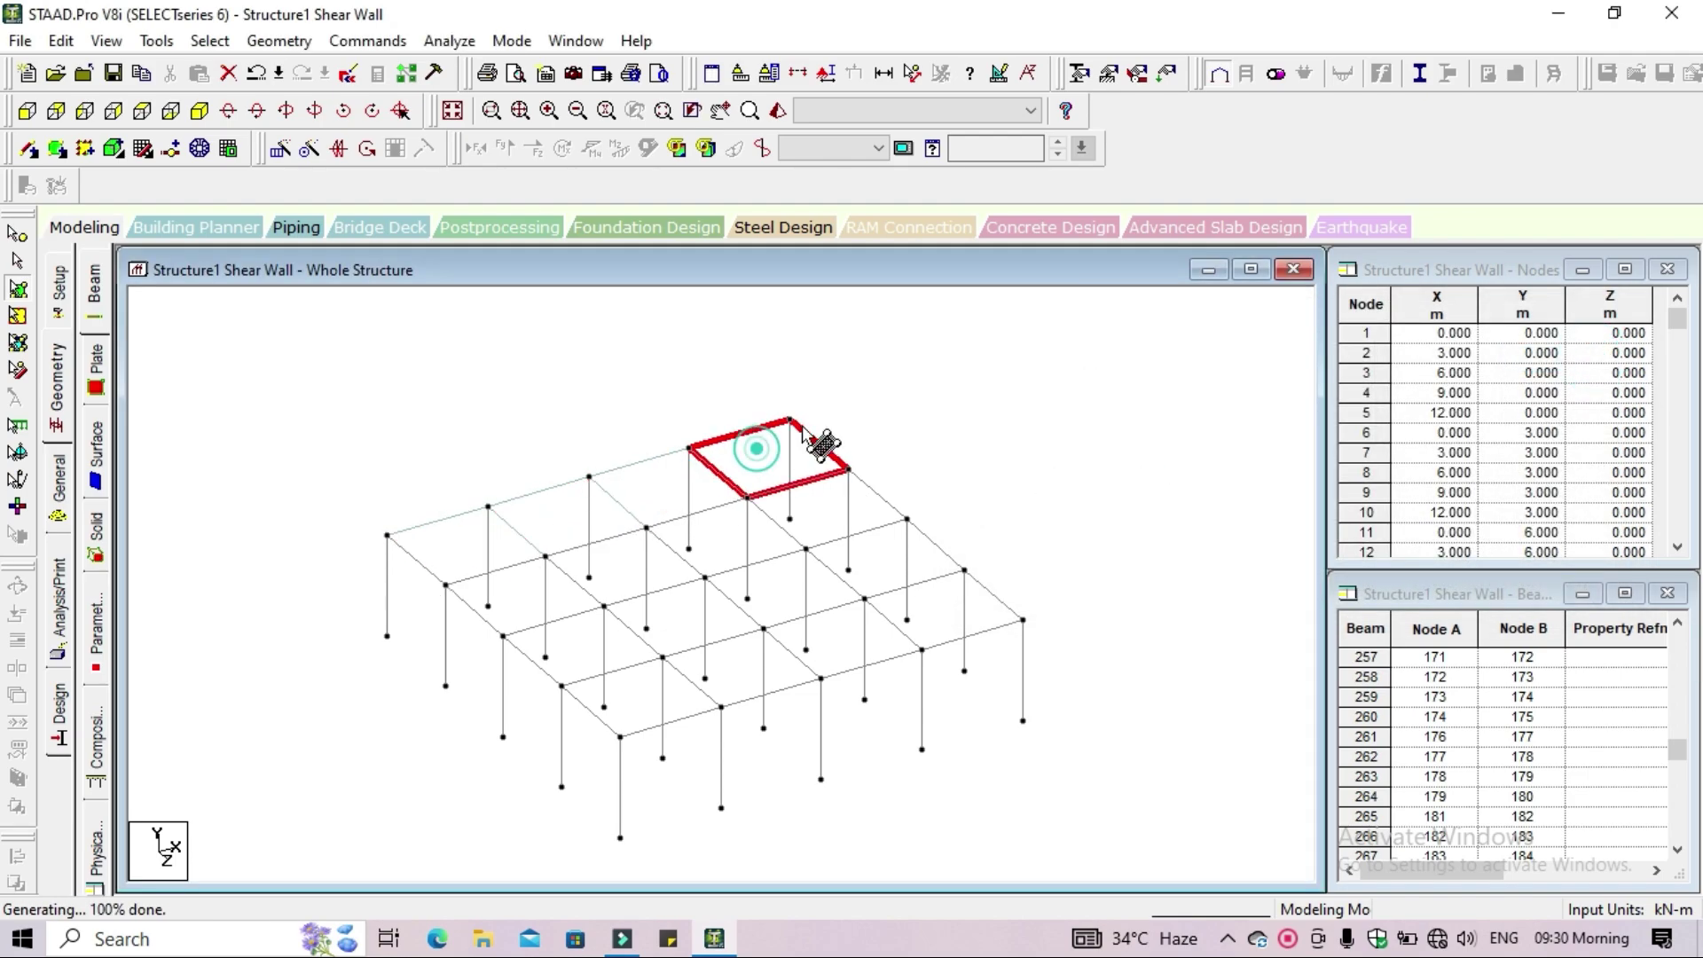
left_click(856, 408)
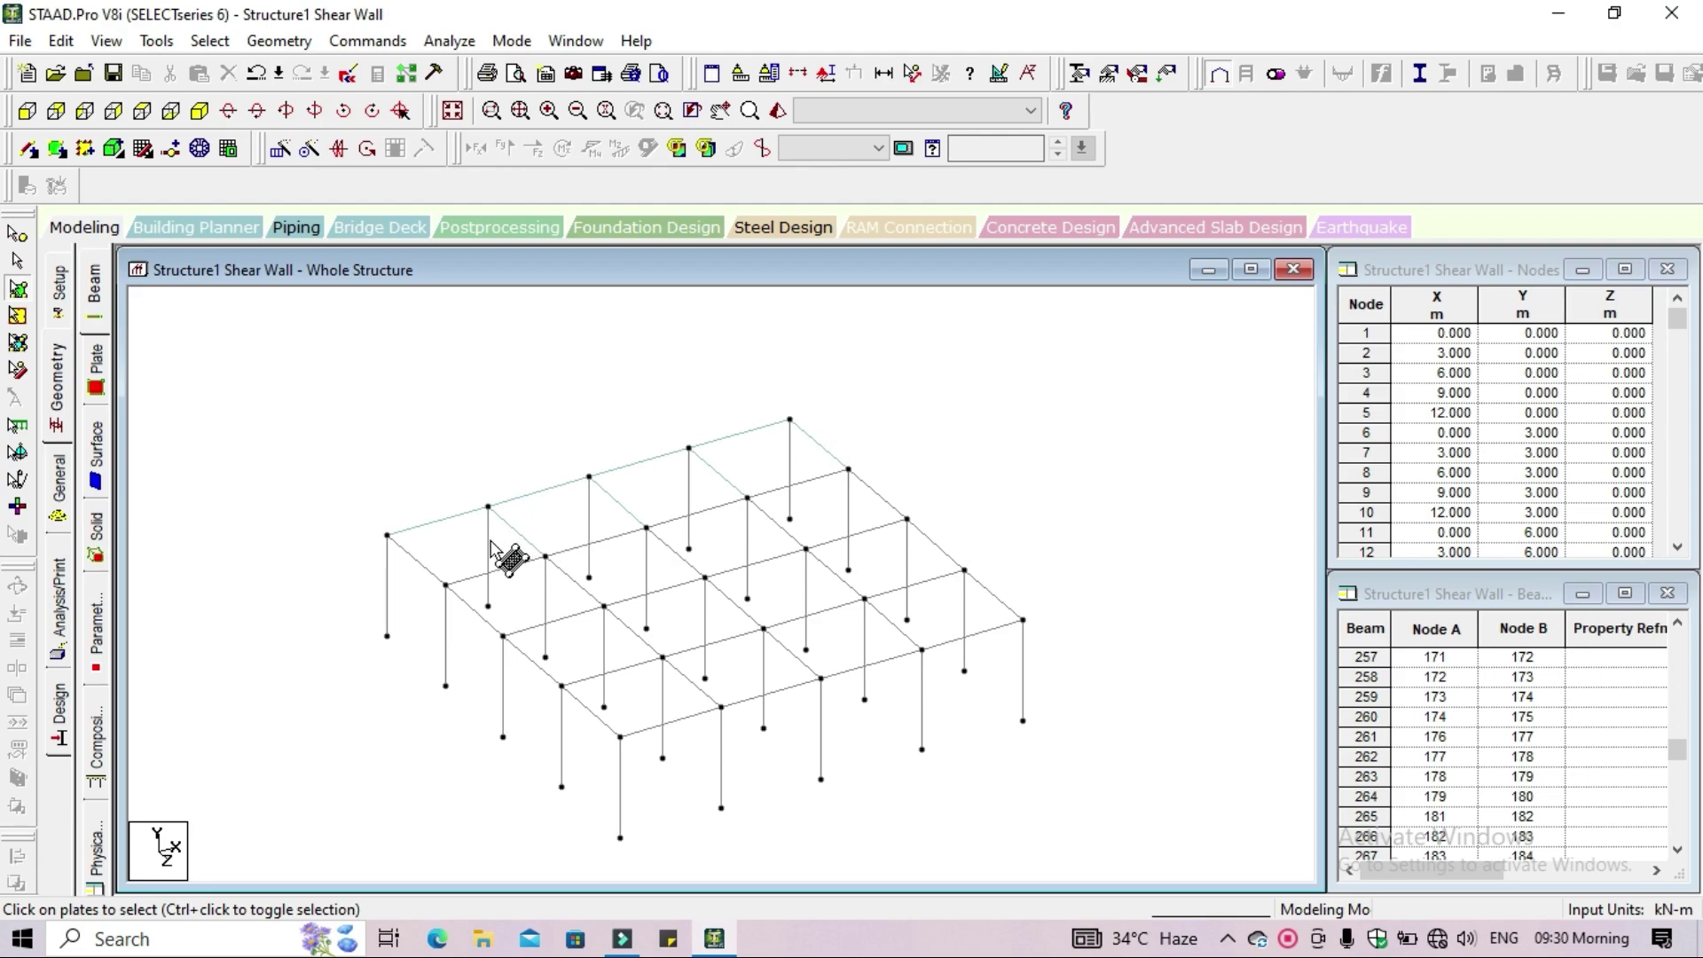
Select the four plates in the rear row of first-floor bays
left_click(491, 543)
left_click(575, 525, "ctrl")
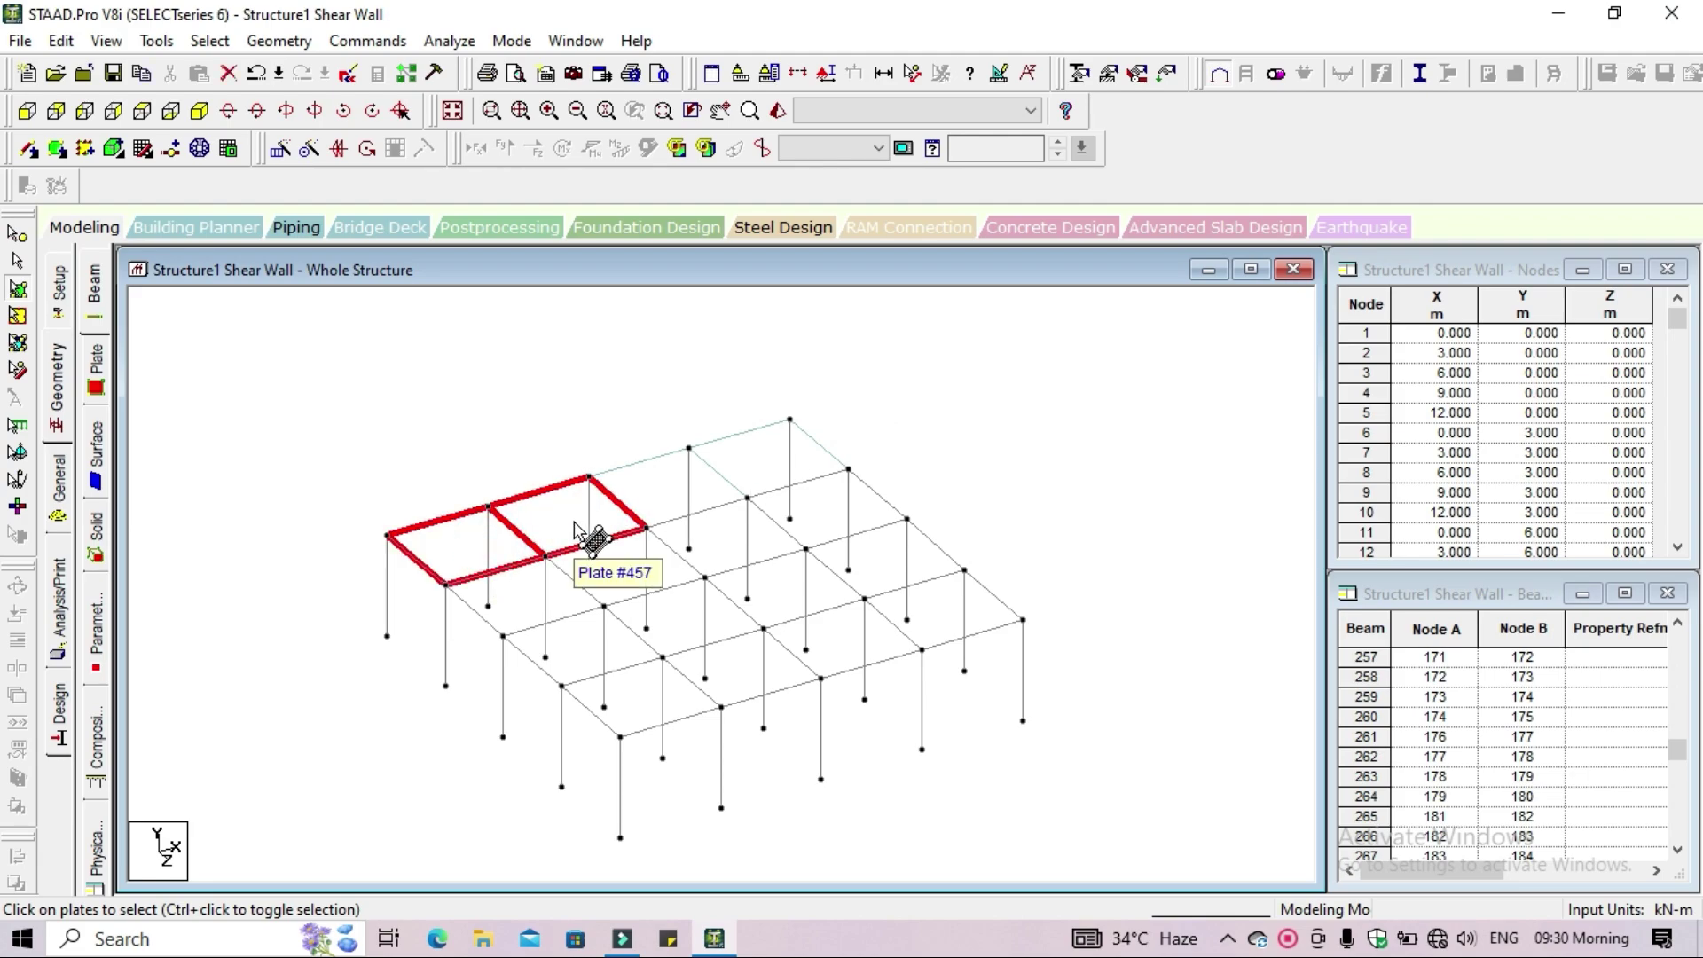
left_click(583, 517, "ctrl")
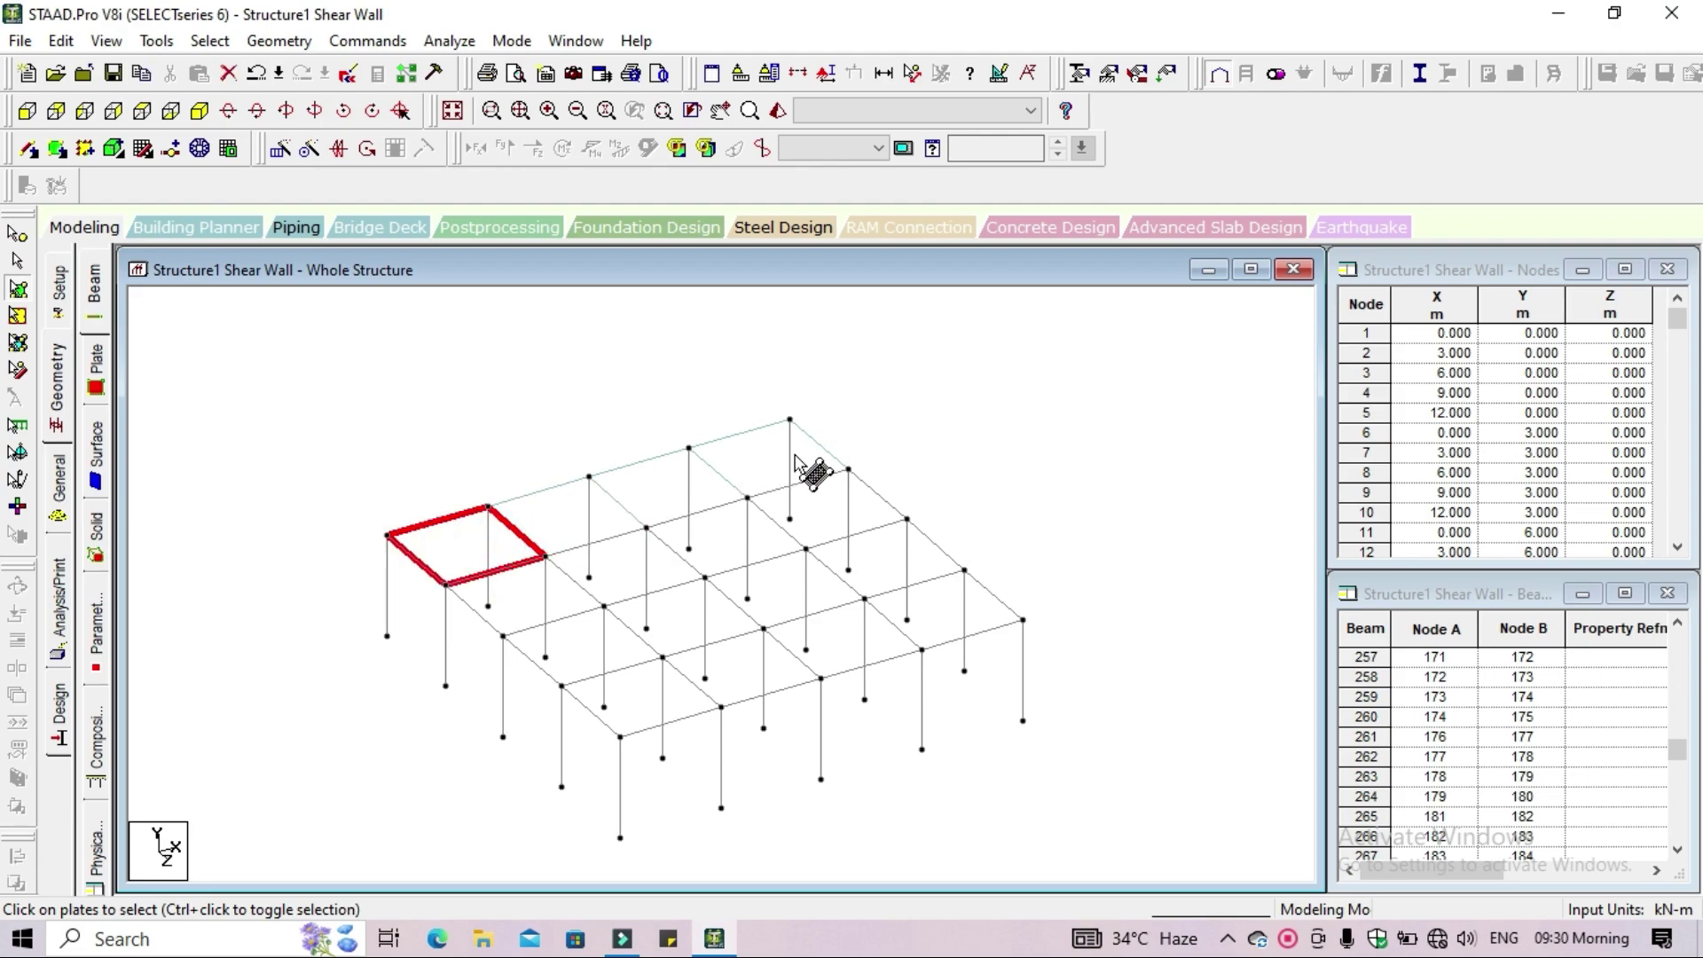
left_click(713, 473, "ctrl")
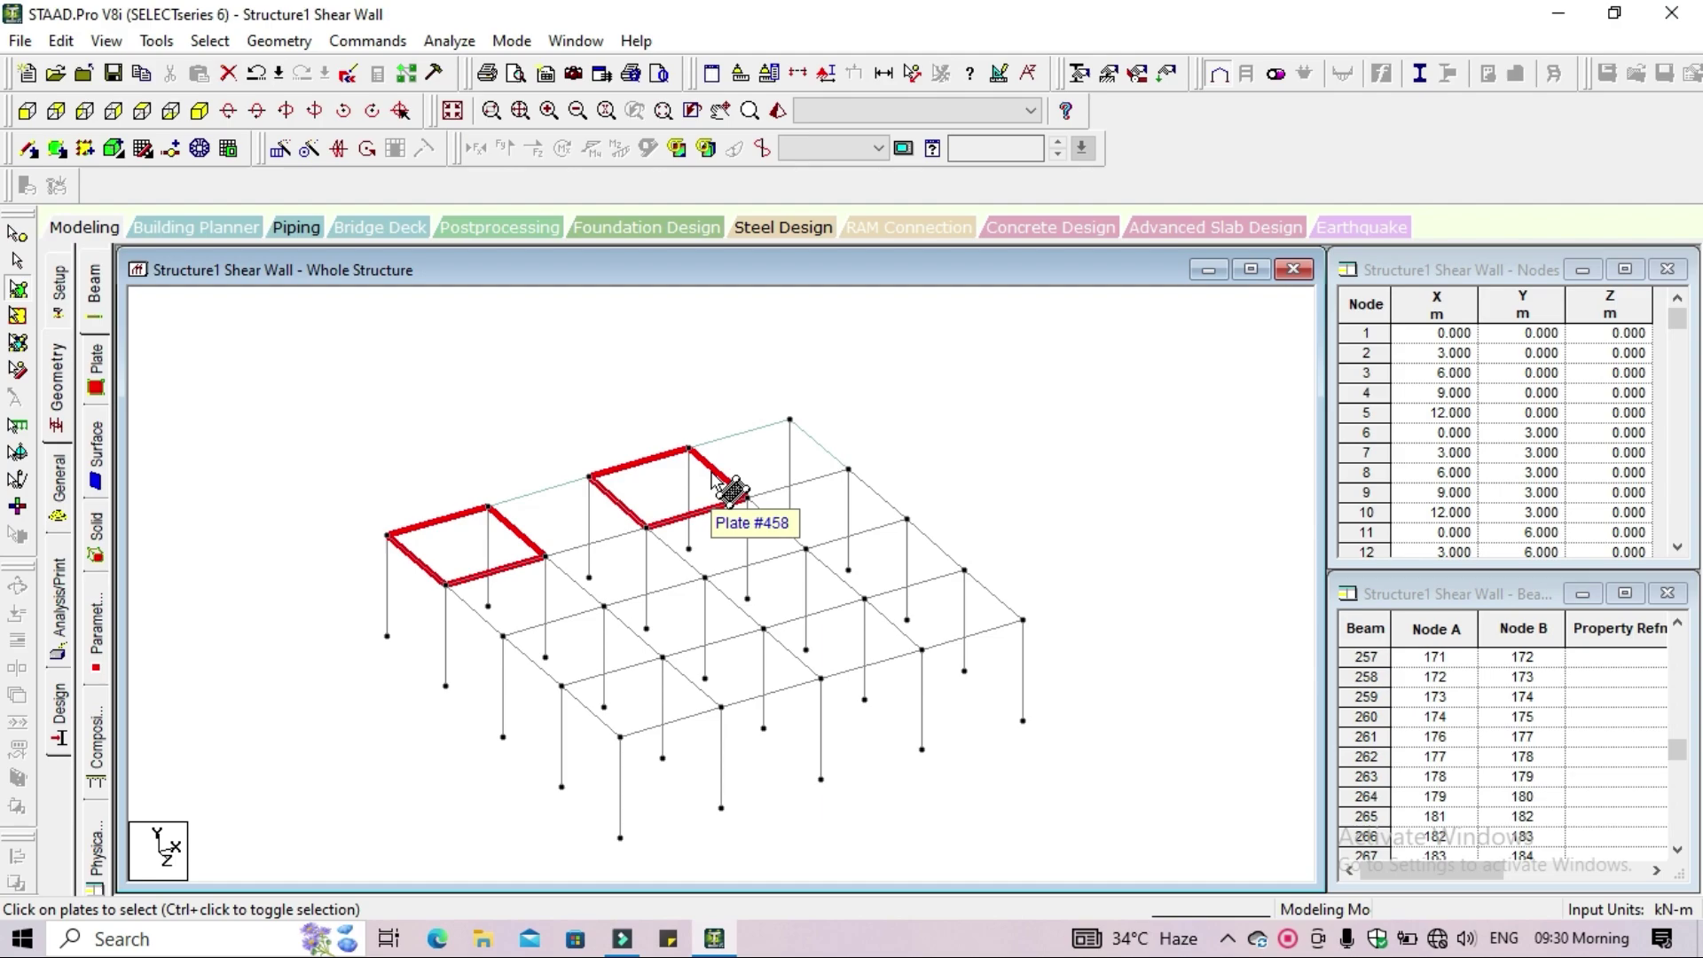
left_click(712, 476, "ctrl")
left_click(577, 519, "ctrl")
left_click(666, 487, "ctrl")
left_click(760, 466, "ctrl")
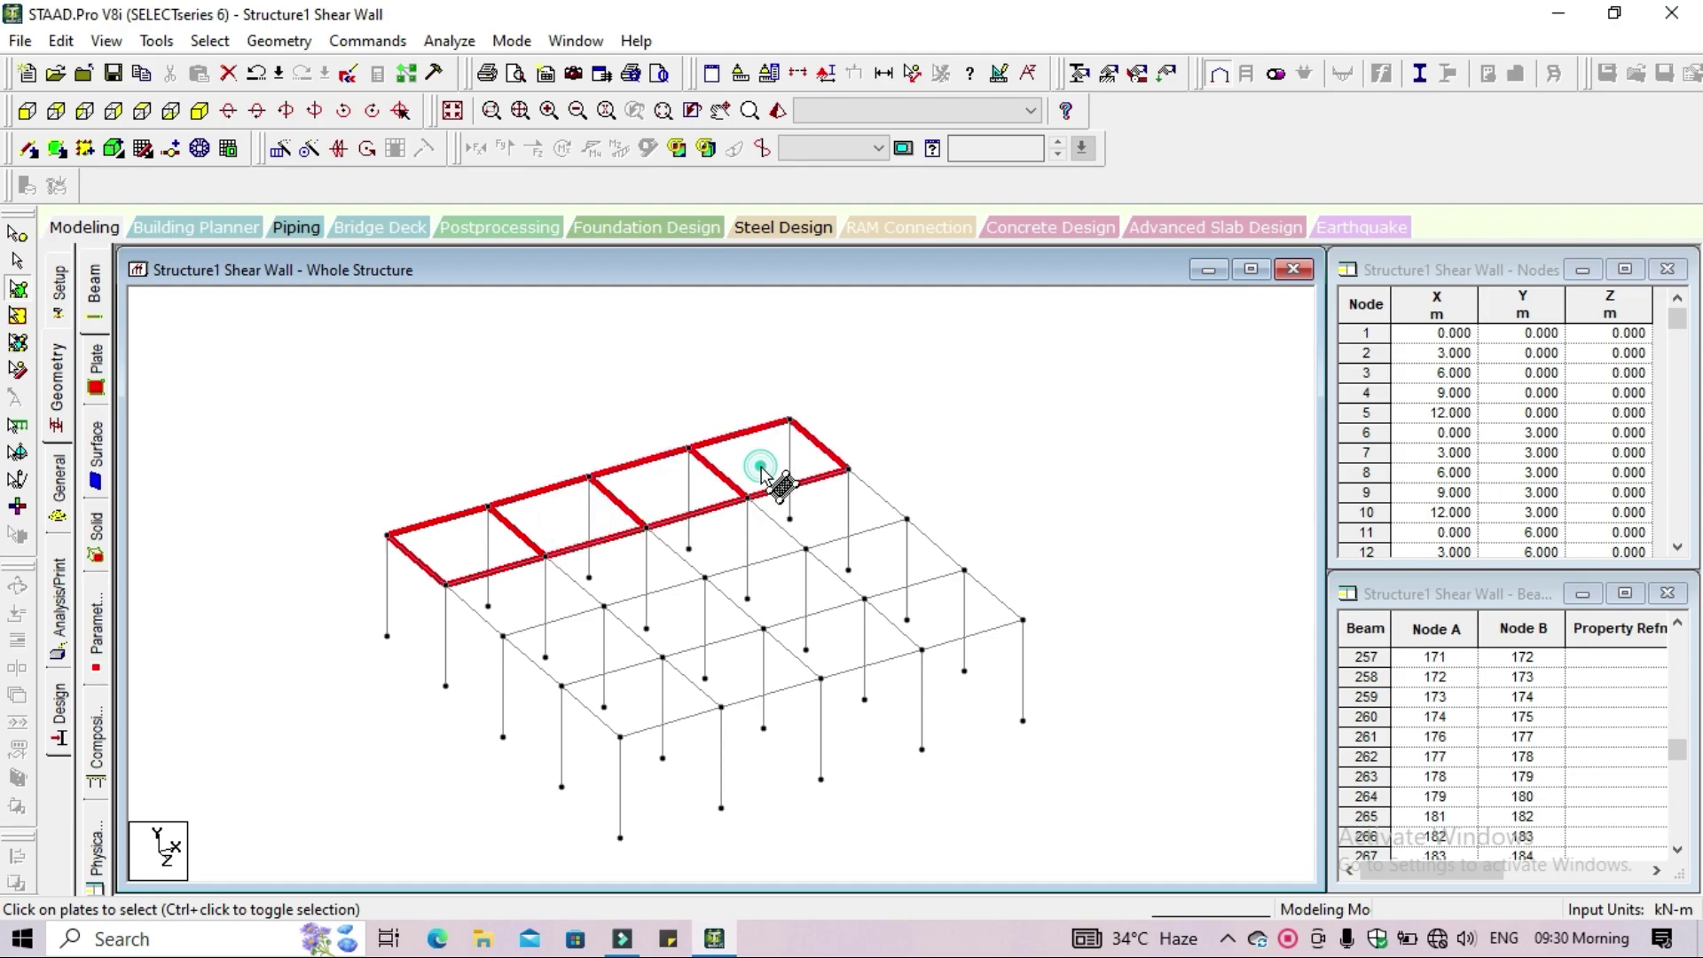
Copy the selected row of plates along global Z using Translational Repeat with 3 steps and 3 m spacing
left_click(279, 151)
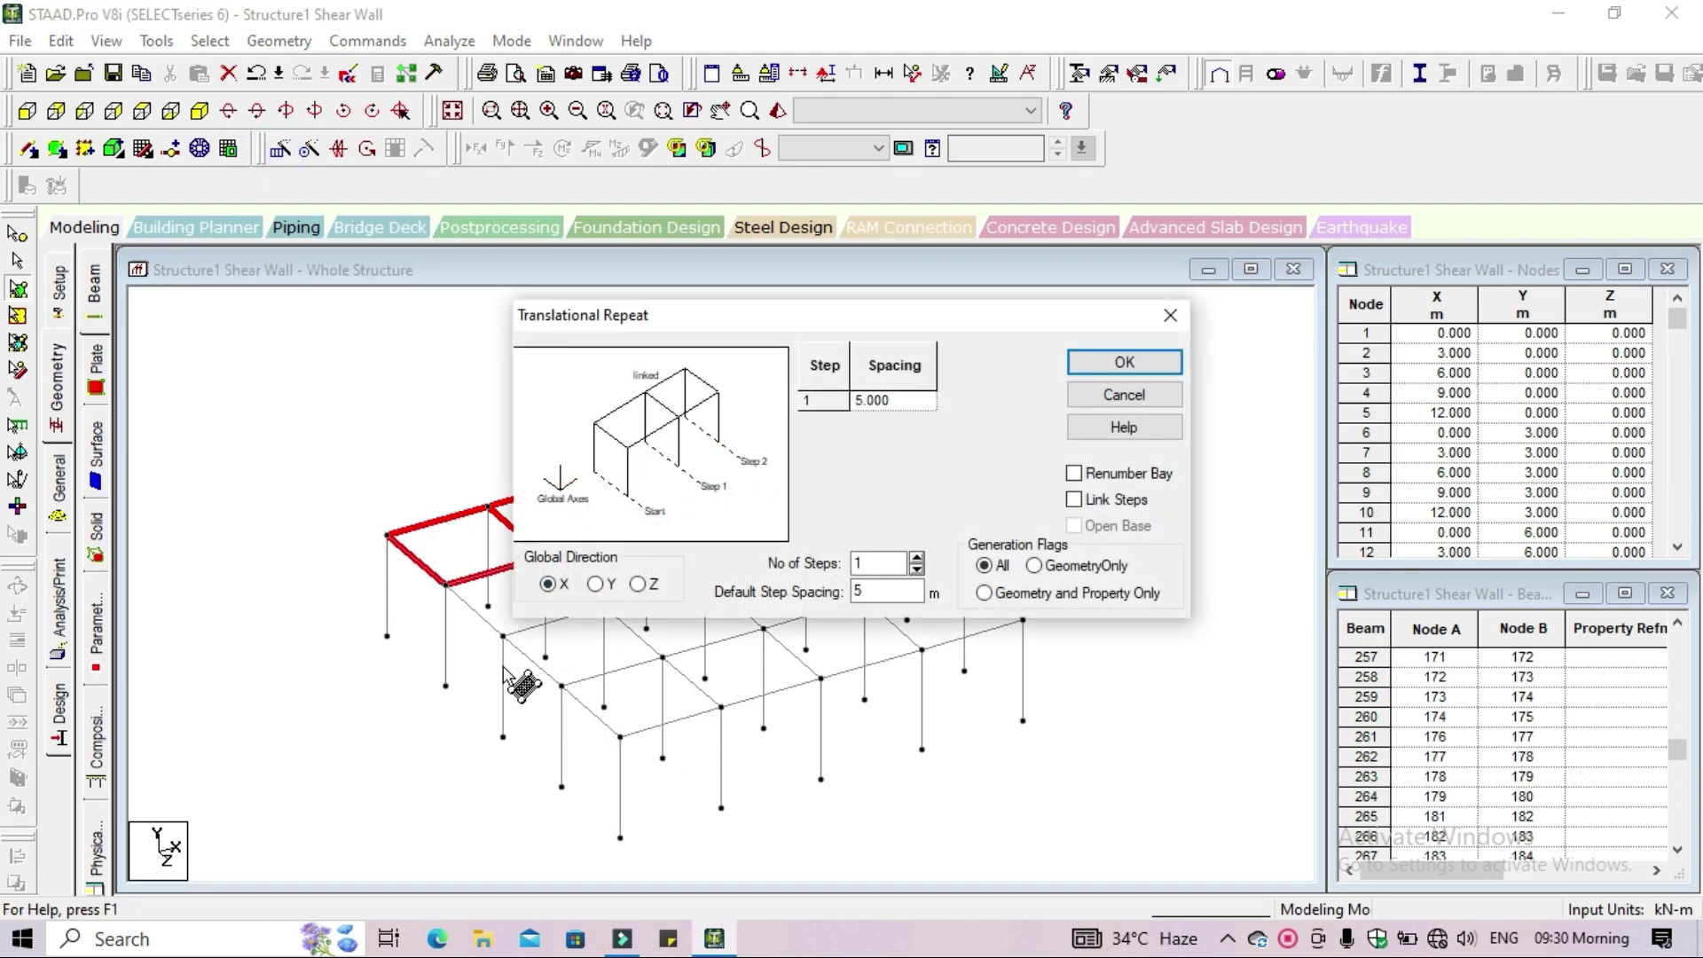
left_click(648, 587)
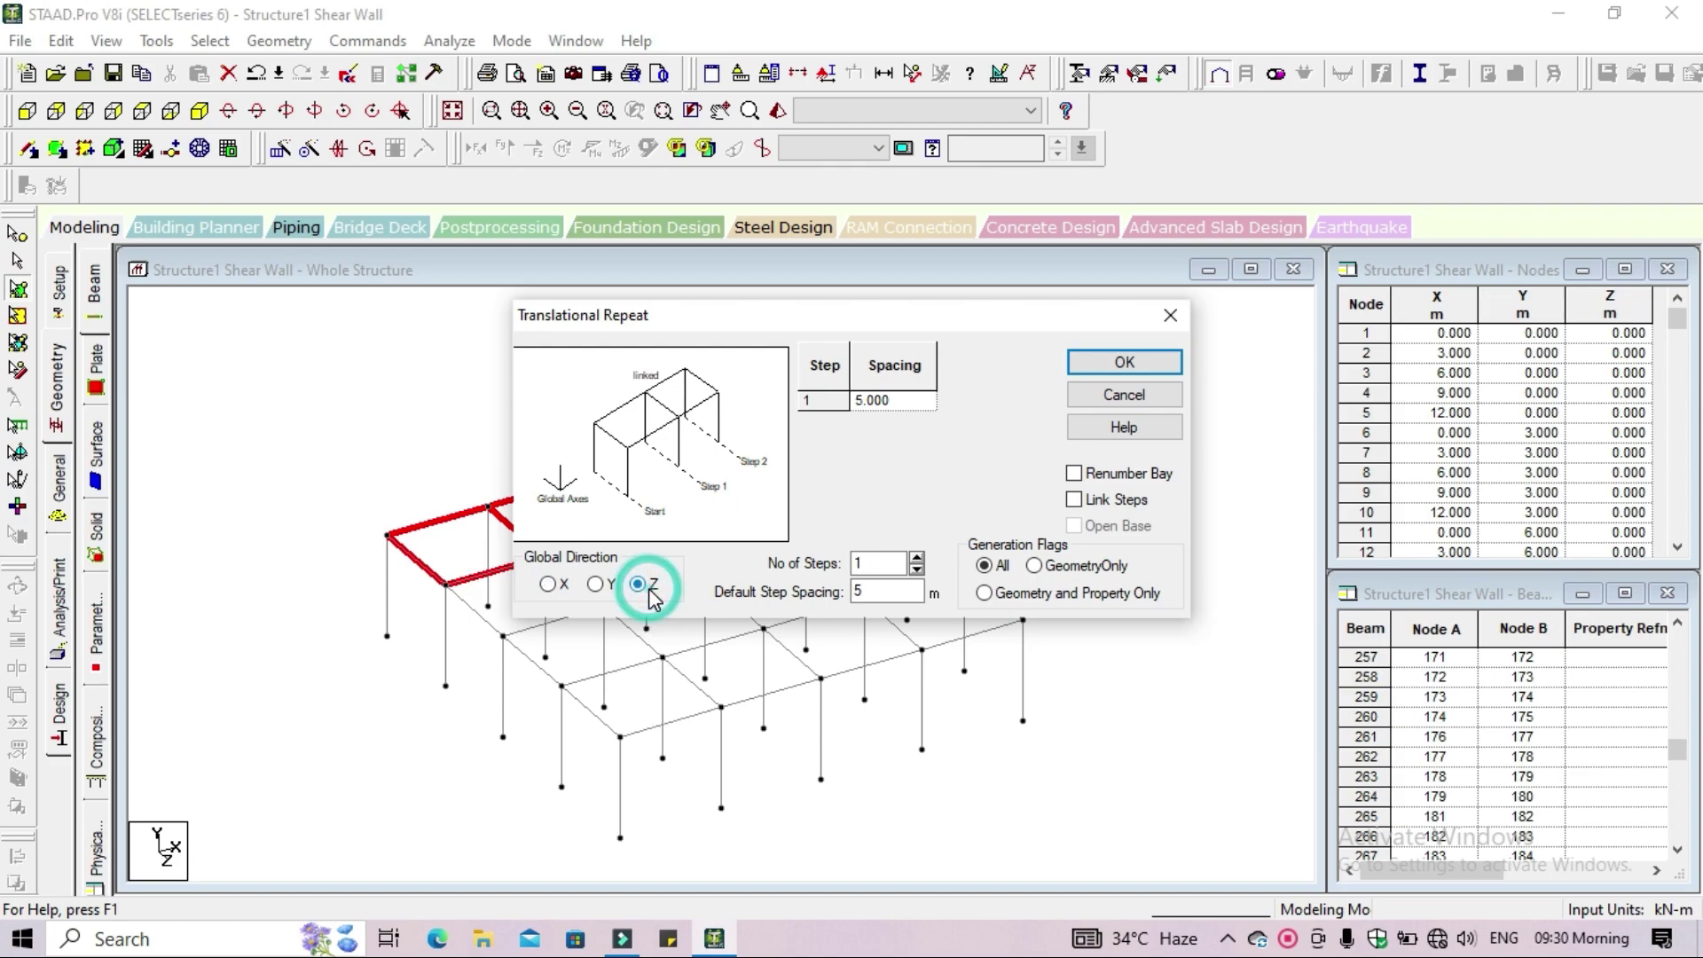
left_click(917, 556)
left_click(917, 557)
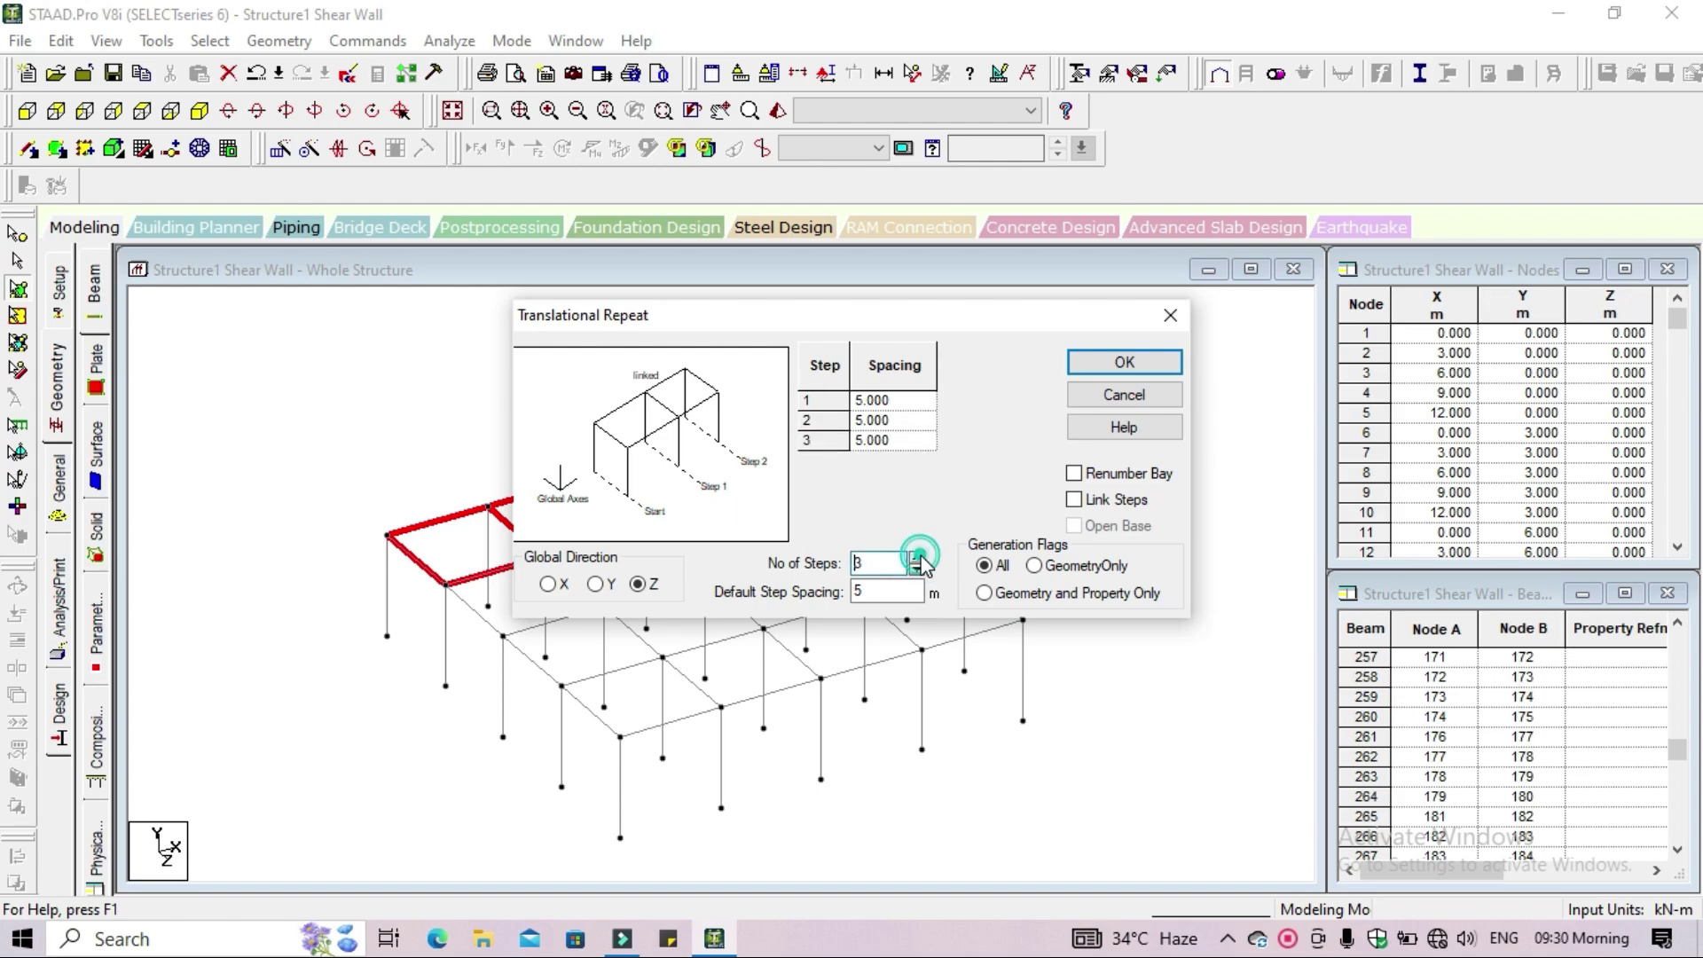
double_click(883, 591)
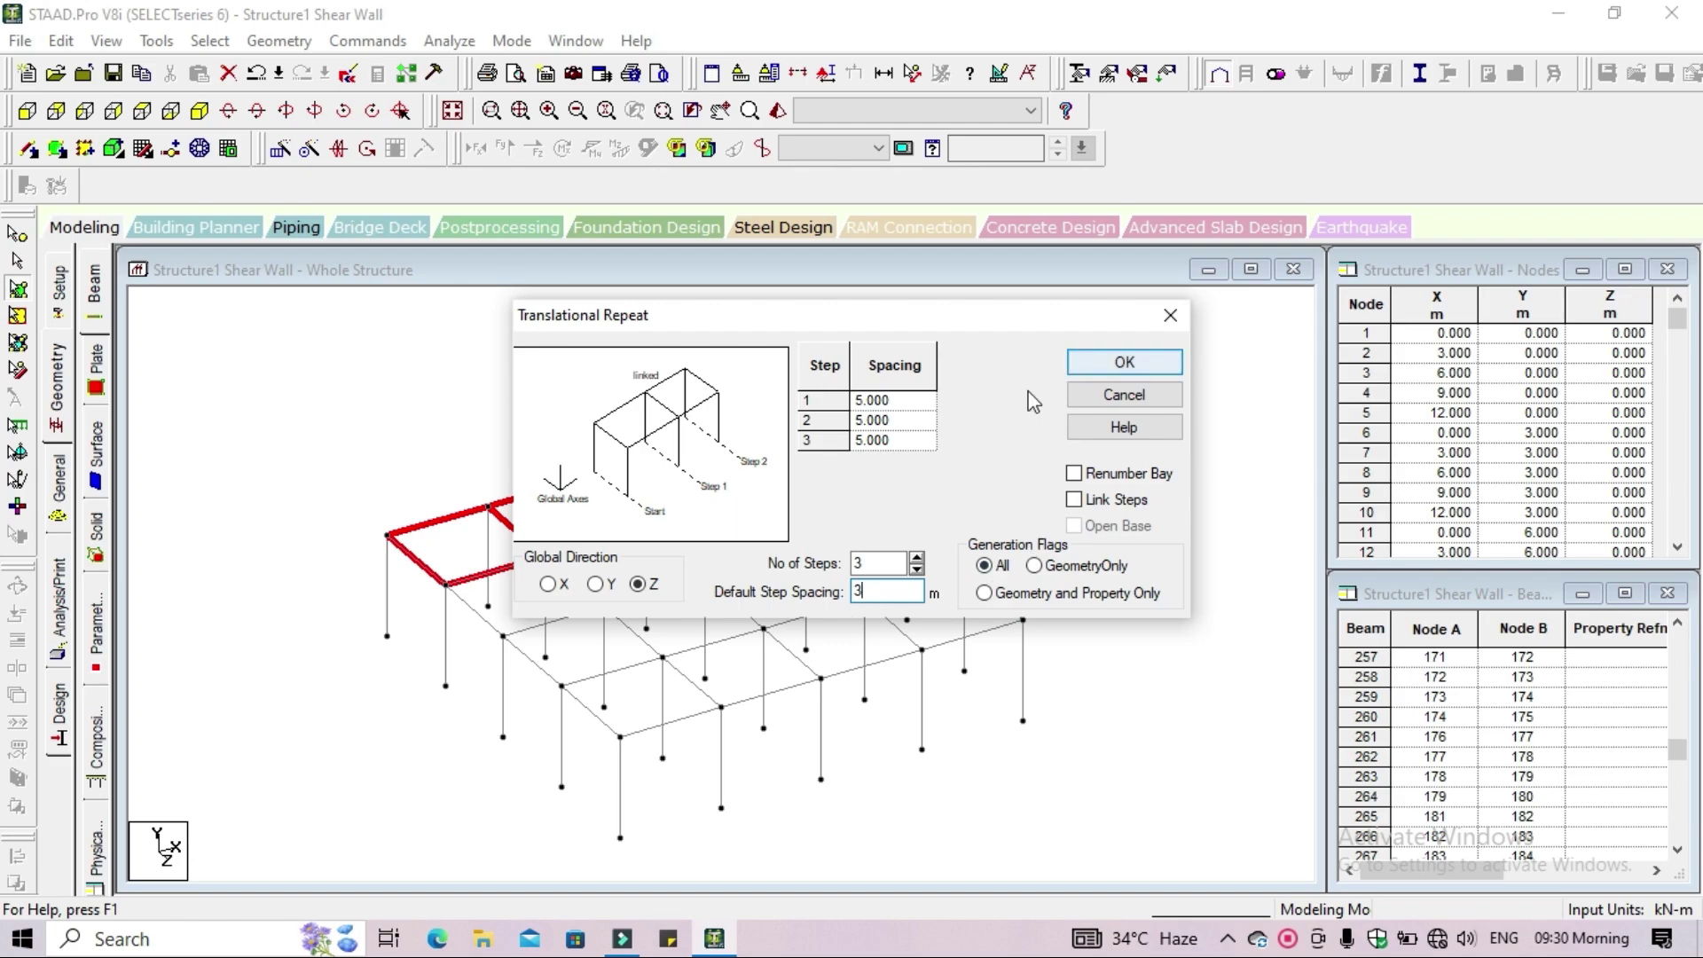
left_click(1103, 361)
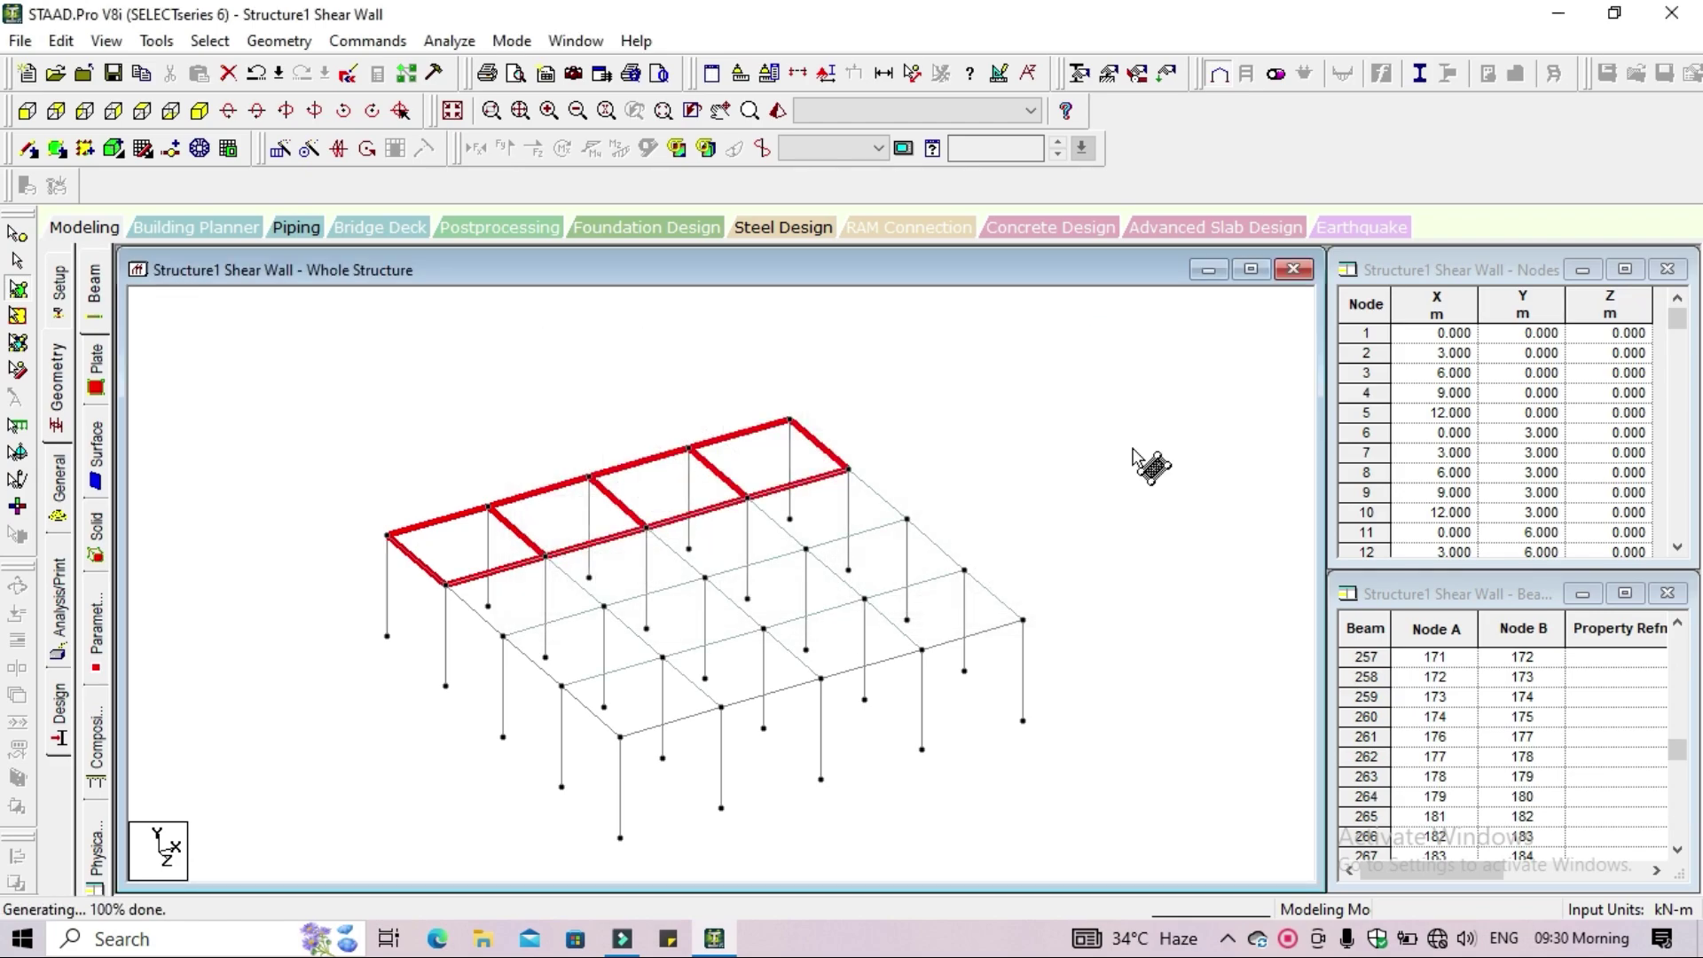
left_click(1129, 449)
Check the plates across the first-floor bays by selecting them individually
left_click(654, 696)
left_click(762, 677)
left_click(859, 647)
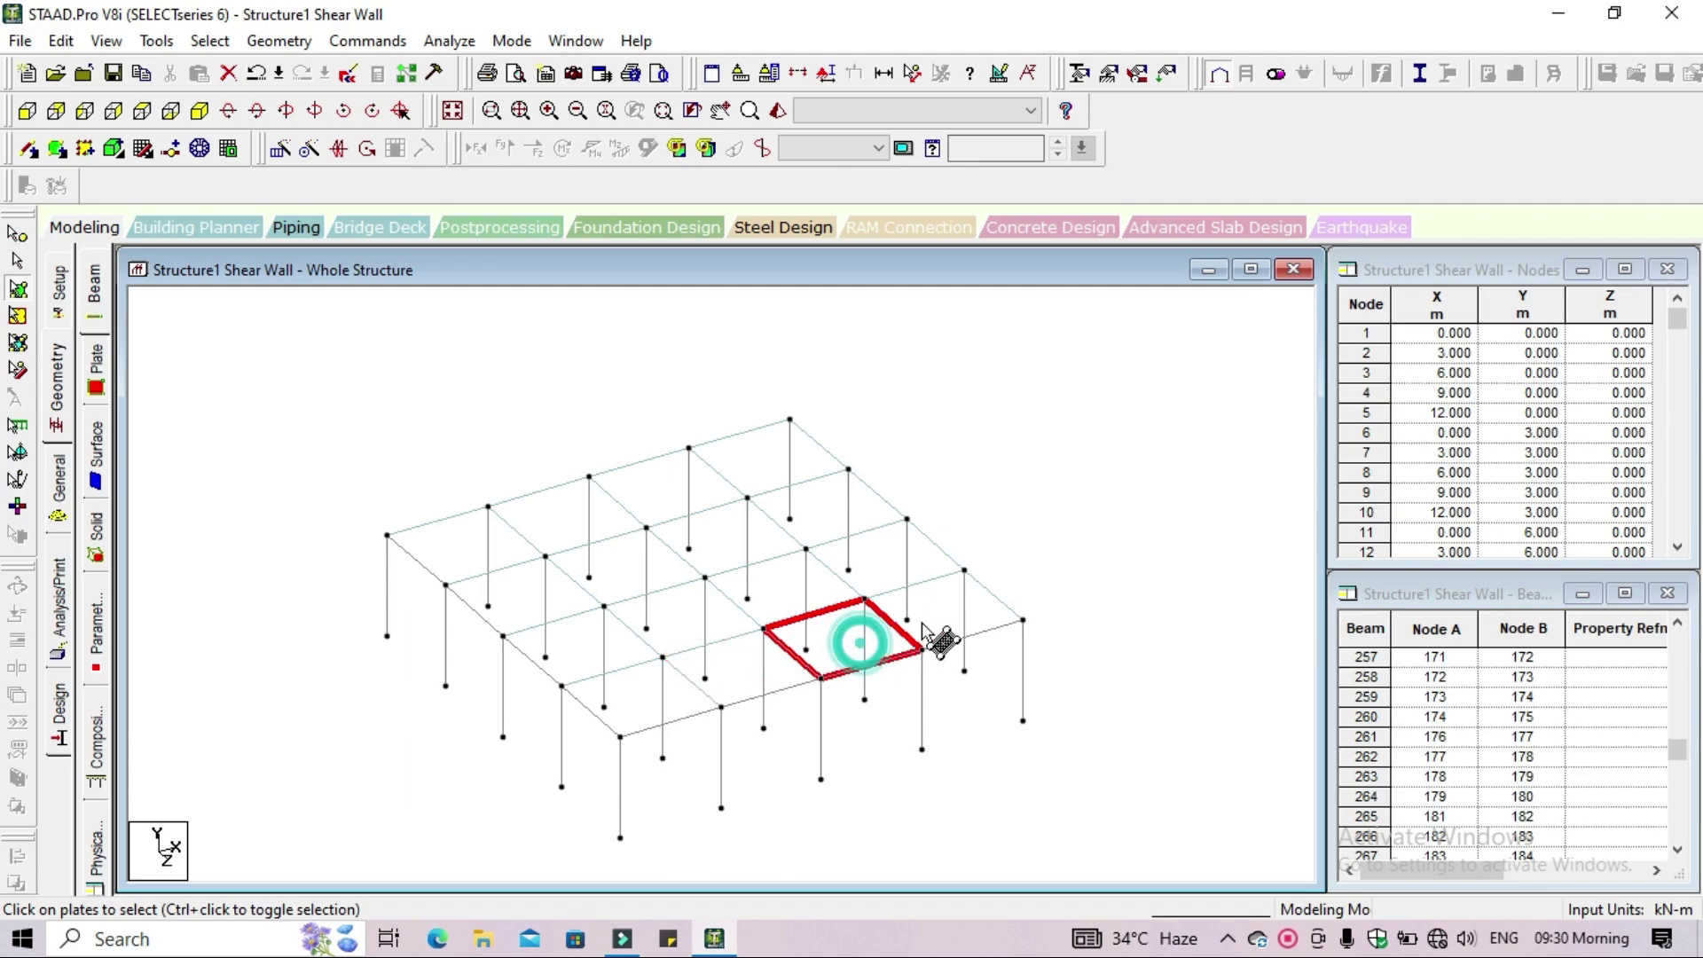
left_click(903, 581)
left_click(852, 479)
left_click(803, 494)
left_click(768, 460)
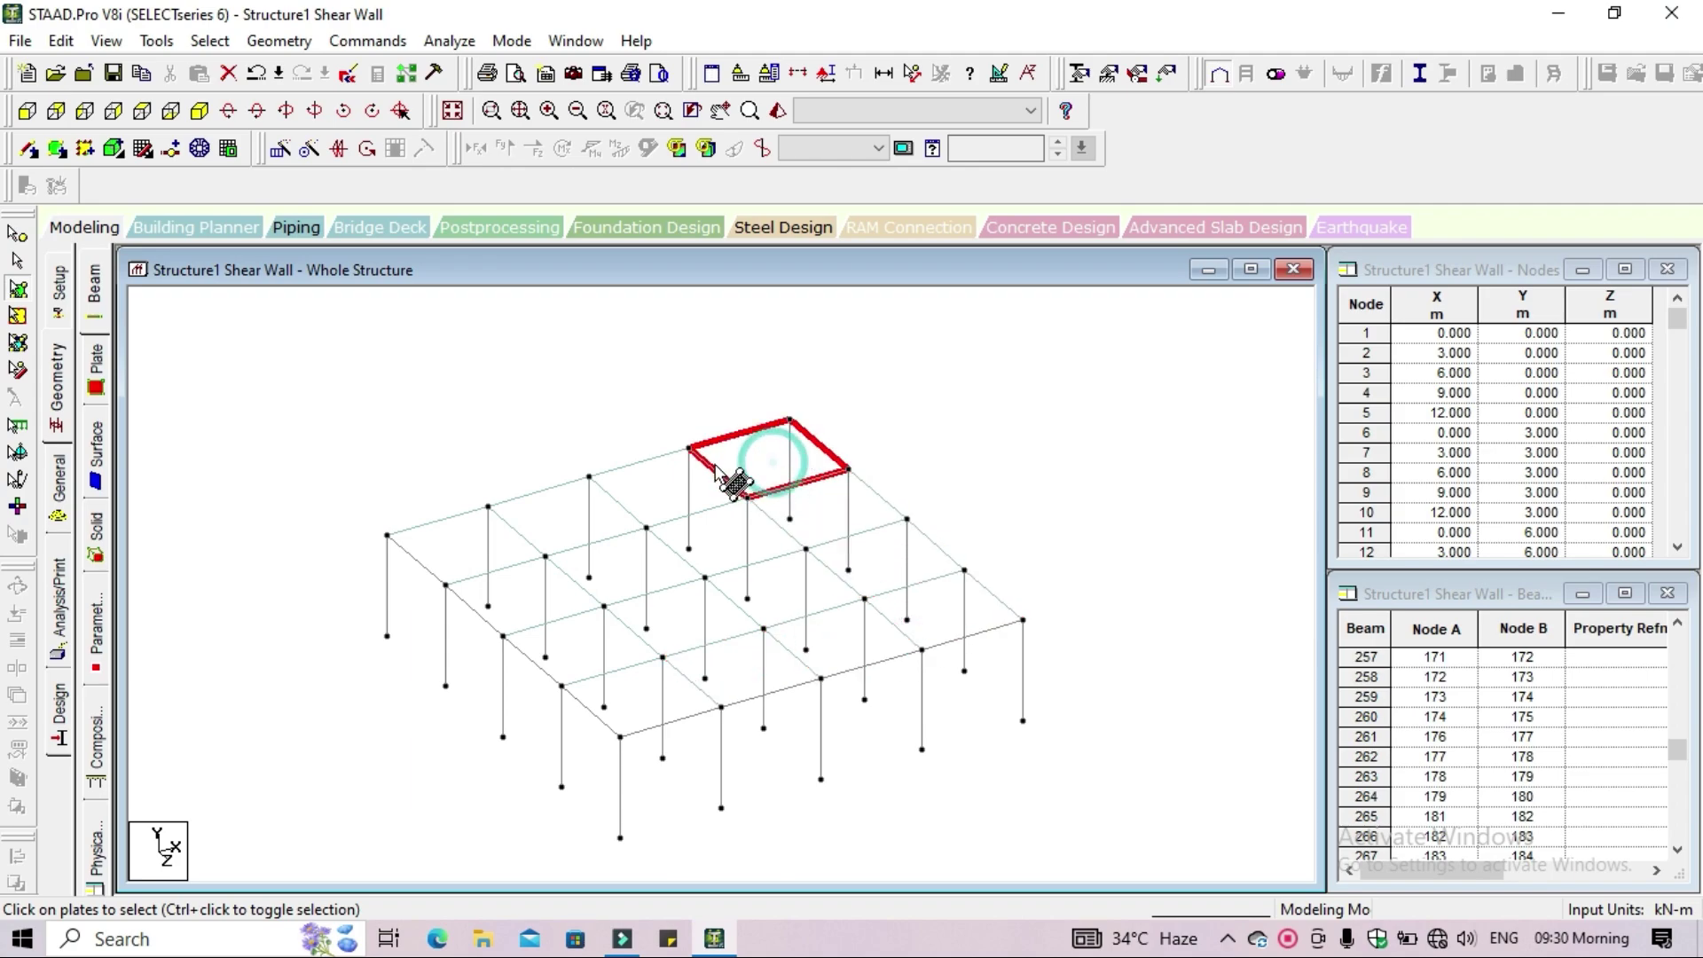
left_click(663, 485)
left_click(572, 510)
left_click(458, 559)
left_click(546, 594)
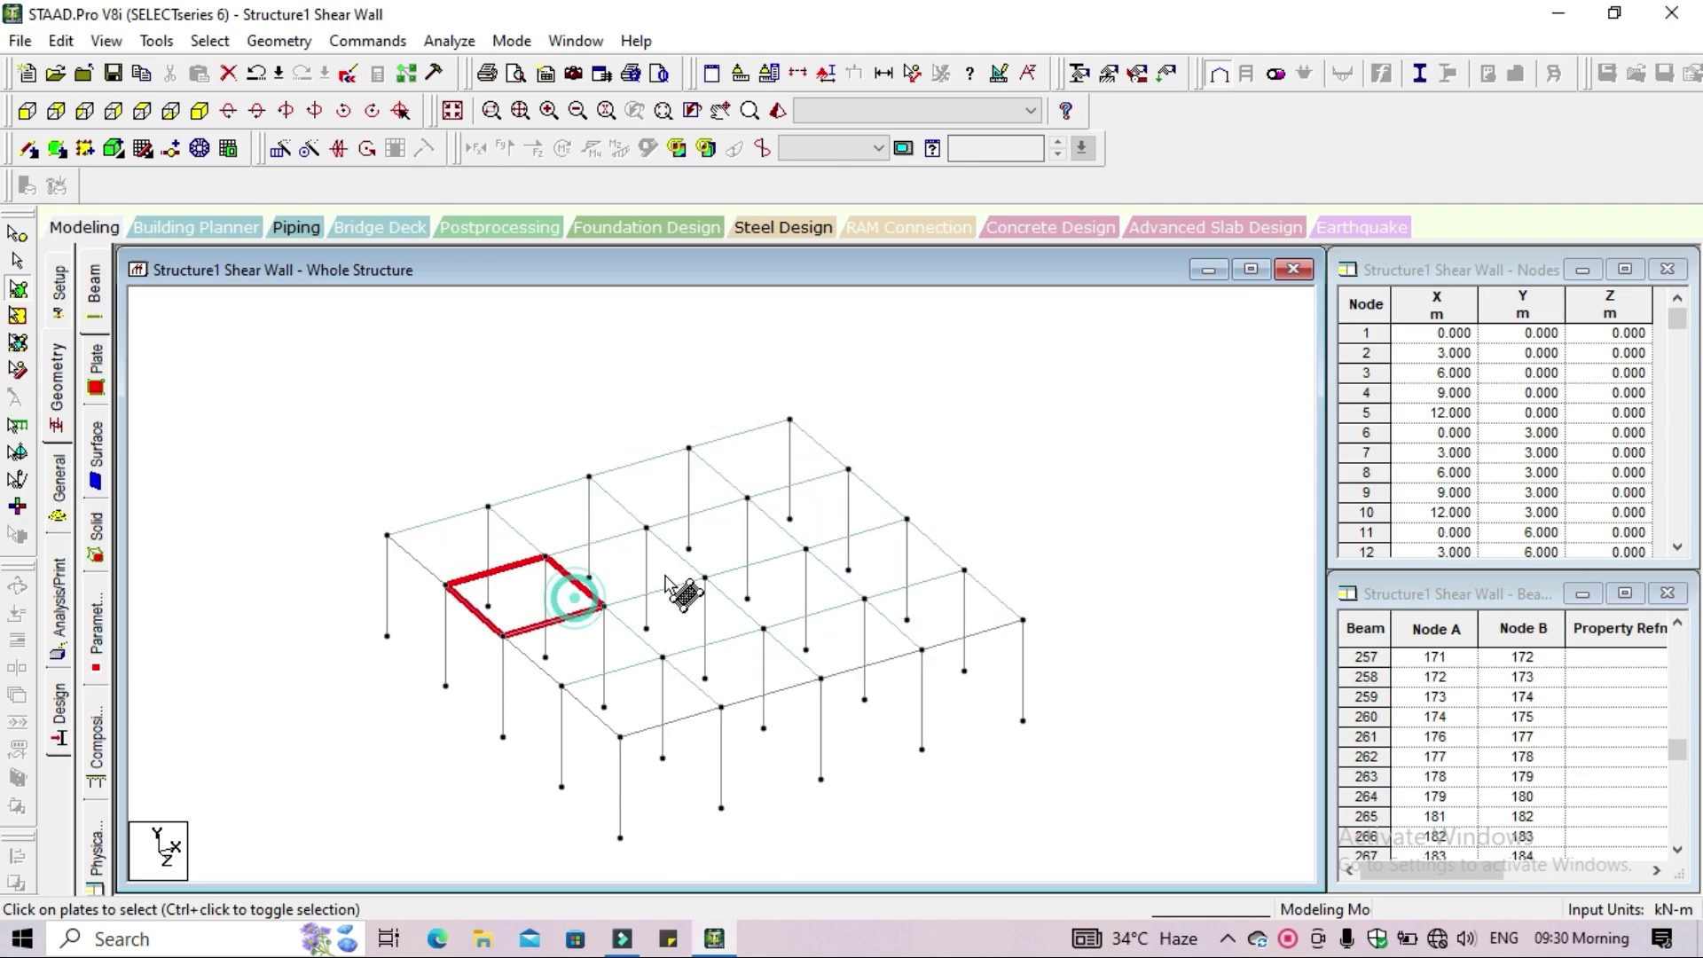
left_click(643, 572)
left_click(710, 546)
left_click(753, 582)
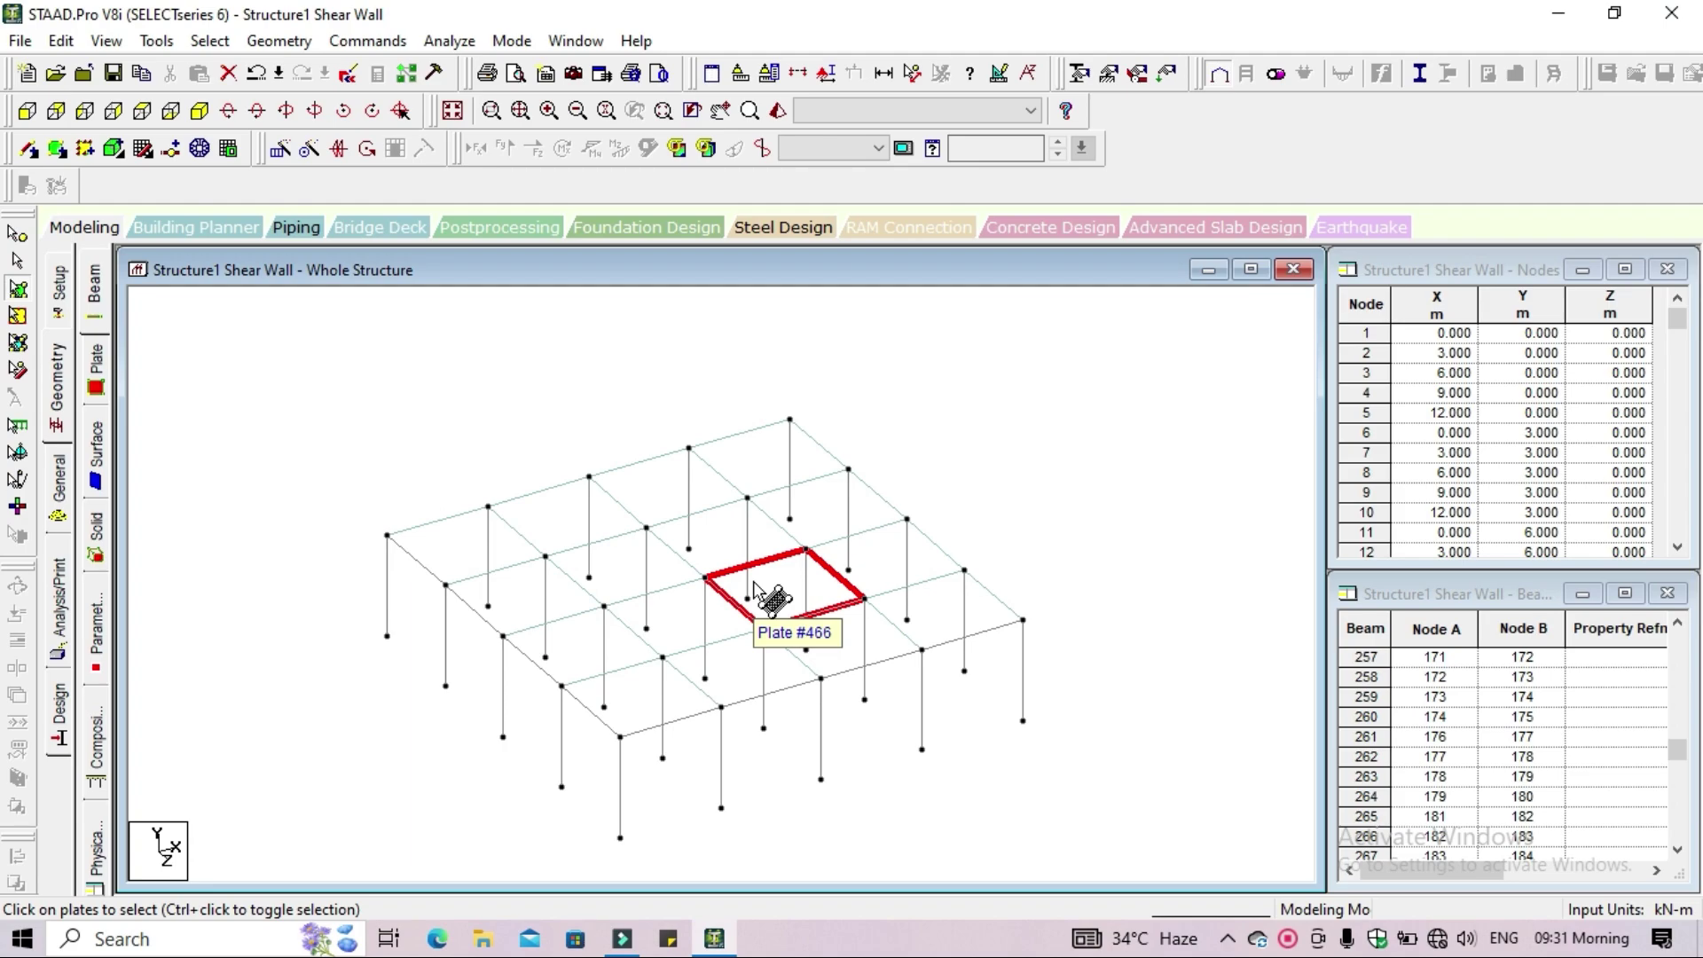
scroll(745, 617, "down", 2)
left_click(733, 611, "ctrl")
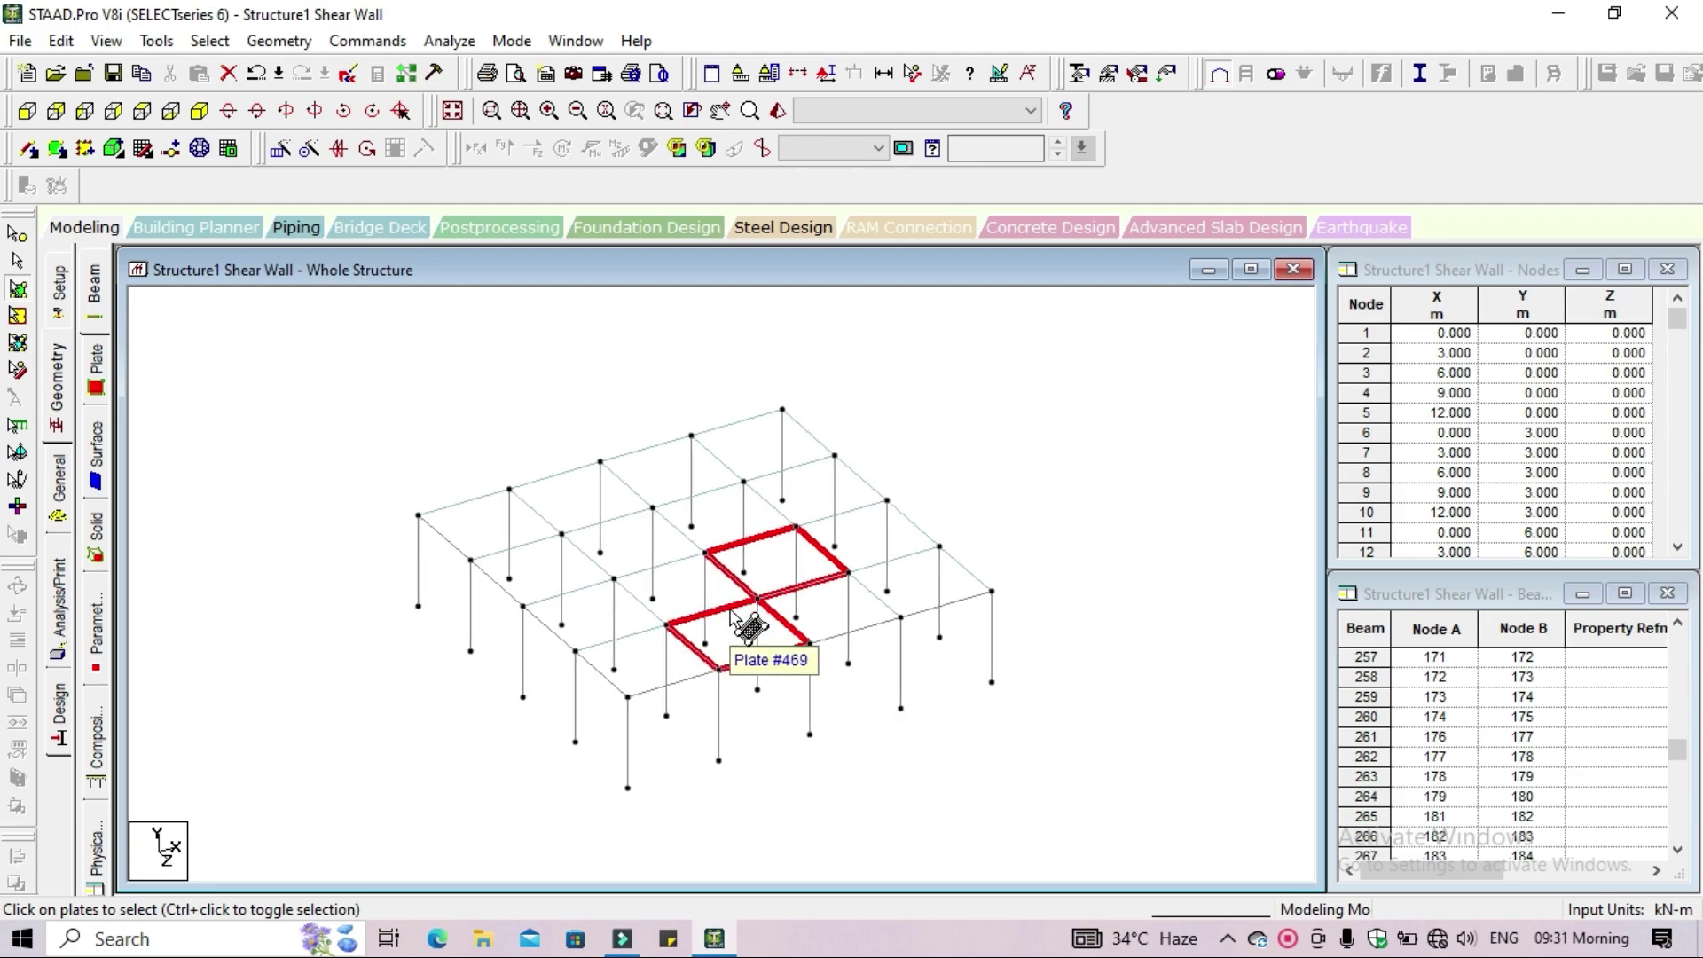
left_click(1072, 568)
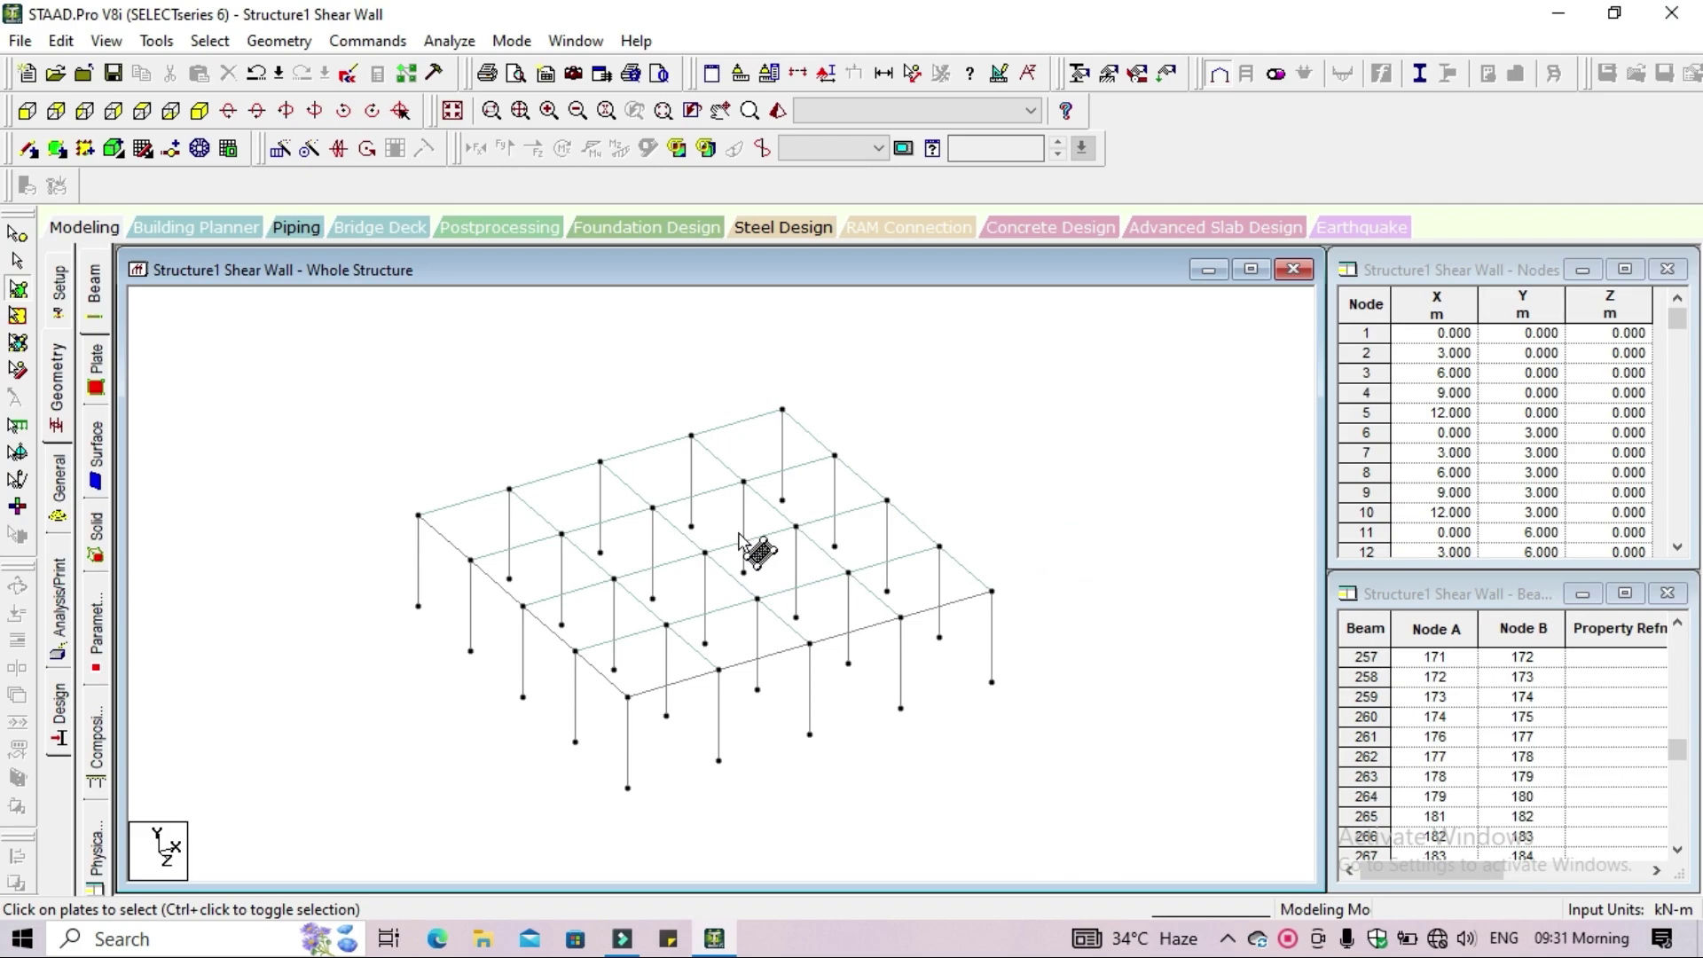
Select all the first-floor plates together and display the whole structure again
left_click_drag(319, 366, 1075, 781)
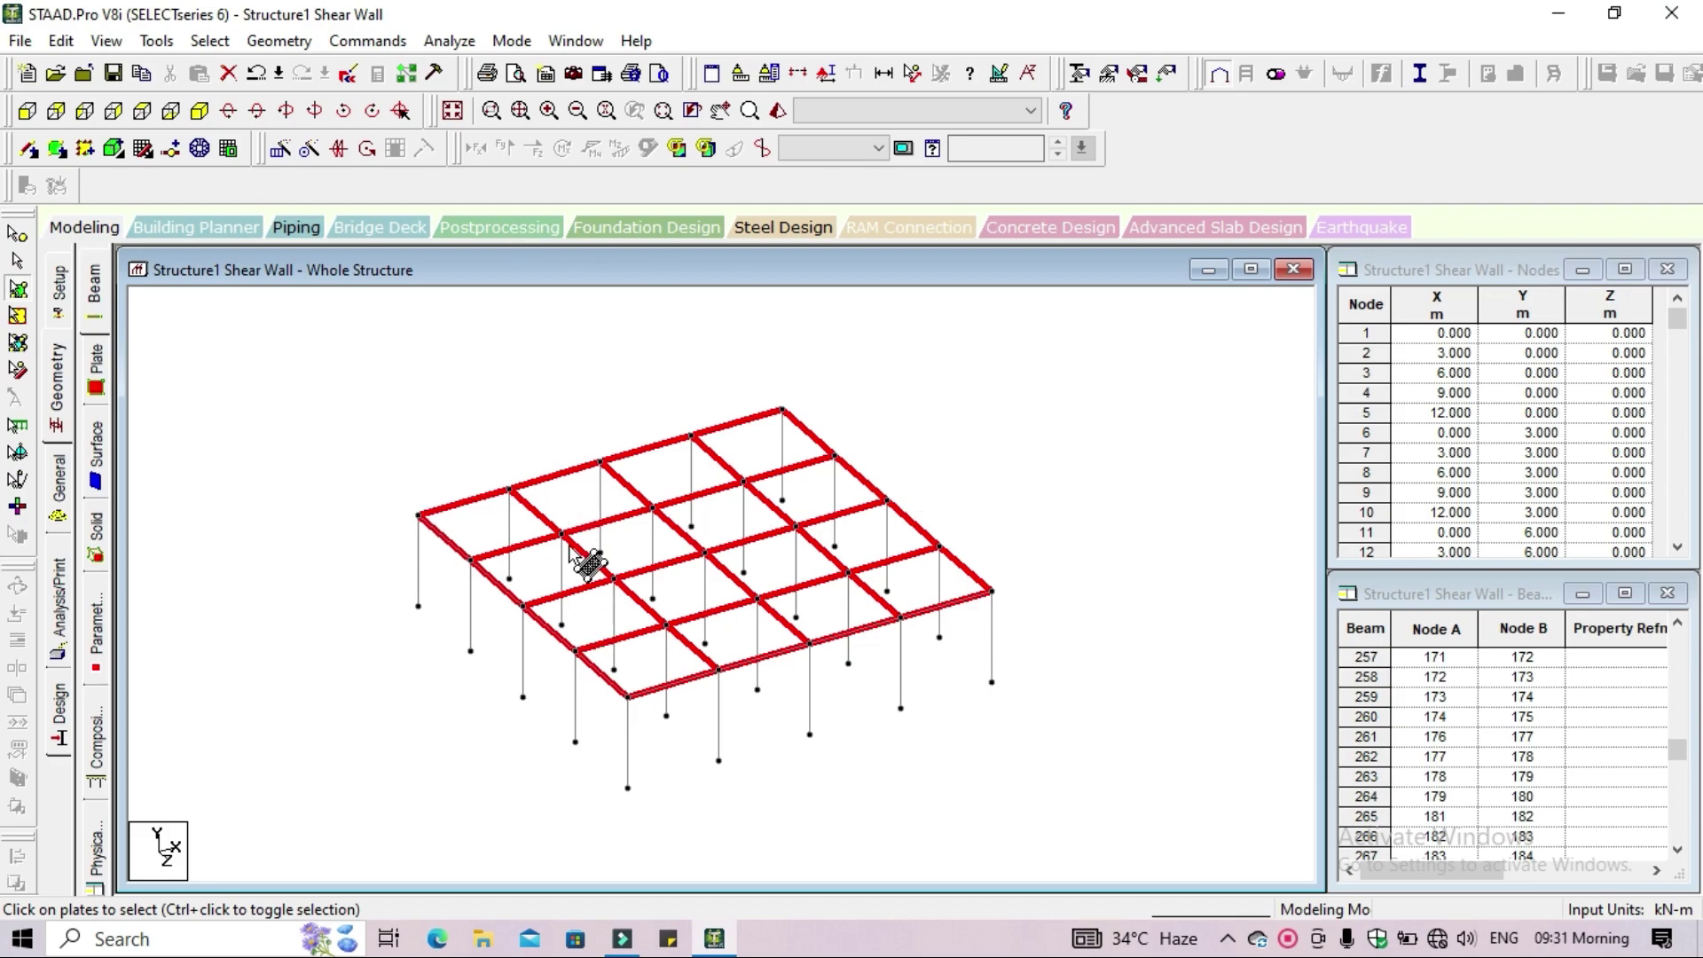
scroll(558, 539, "down", 1)
scroll(558, 538, "down", 2)
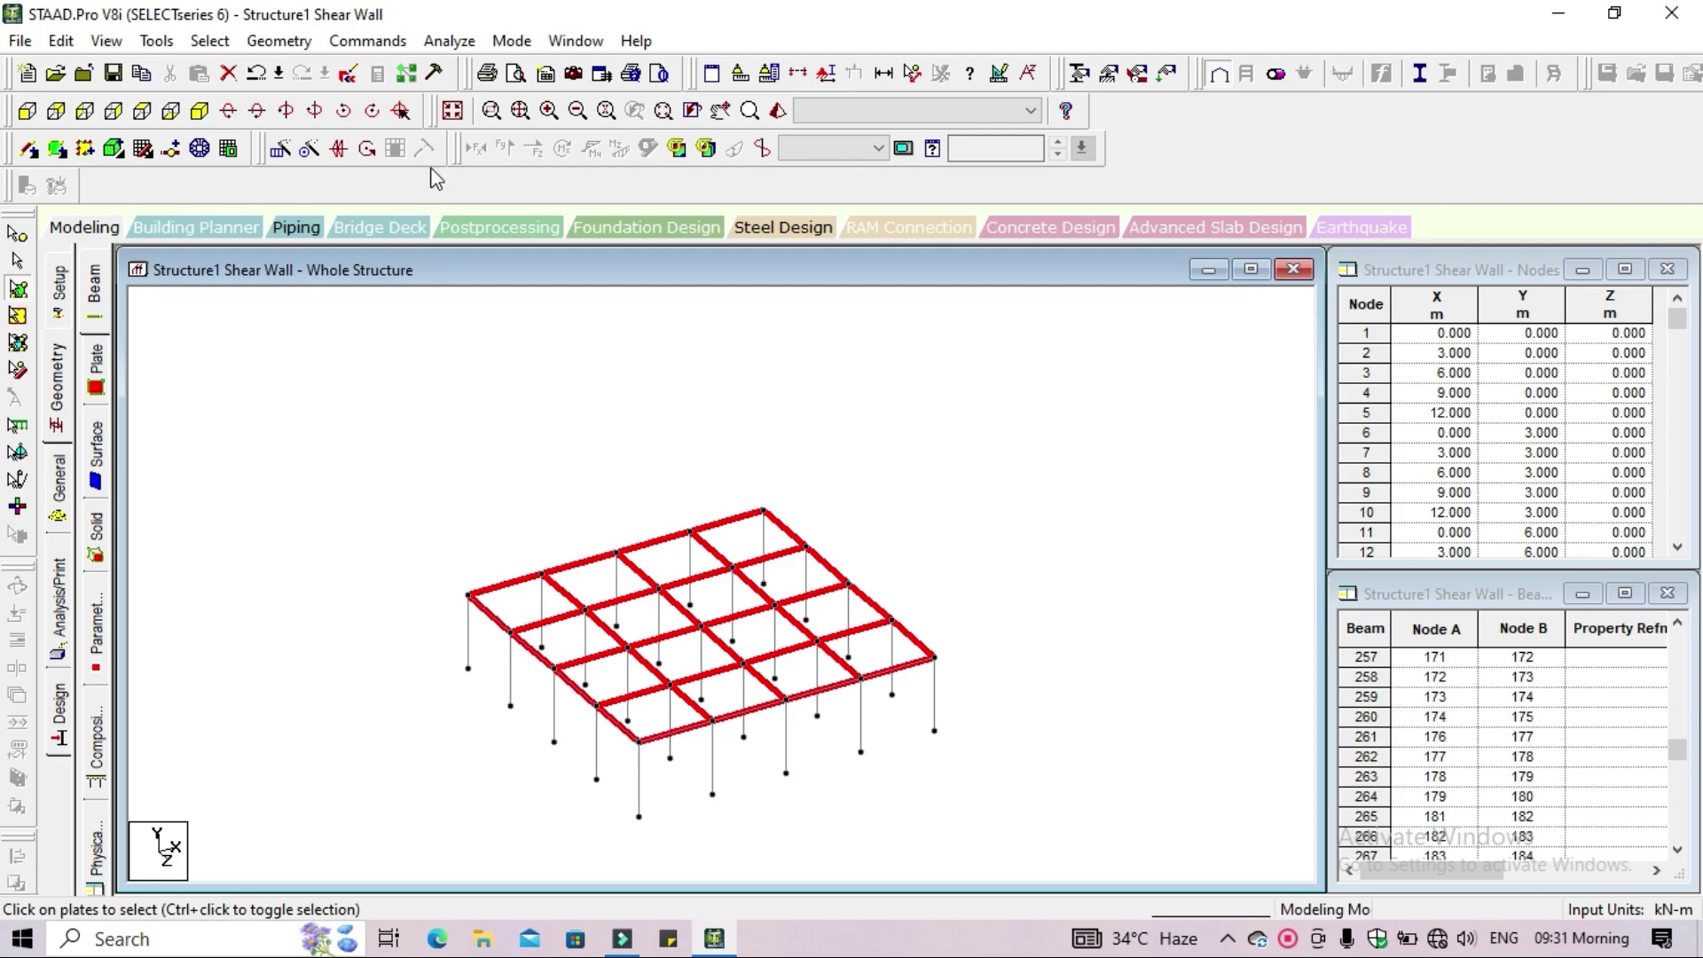
left_click(450, 119)
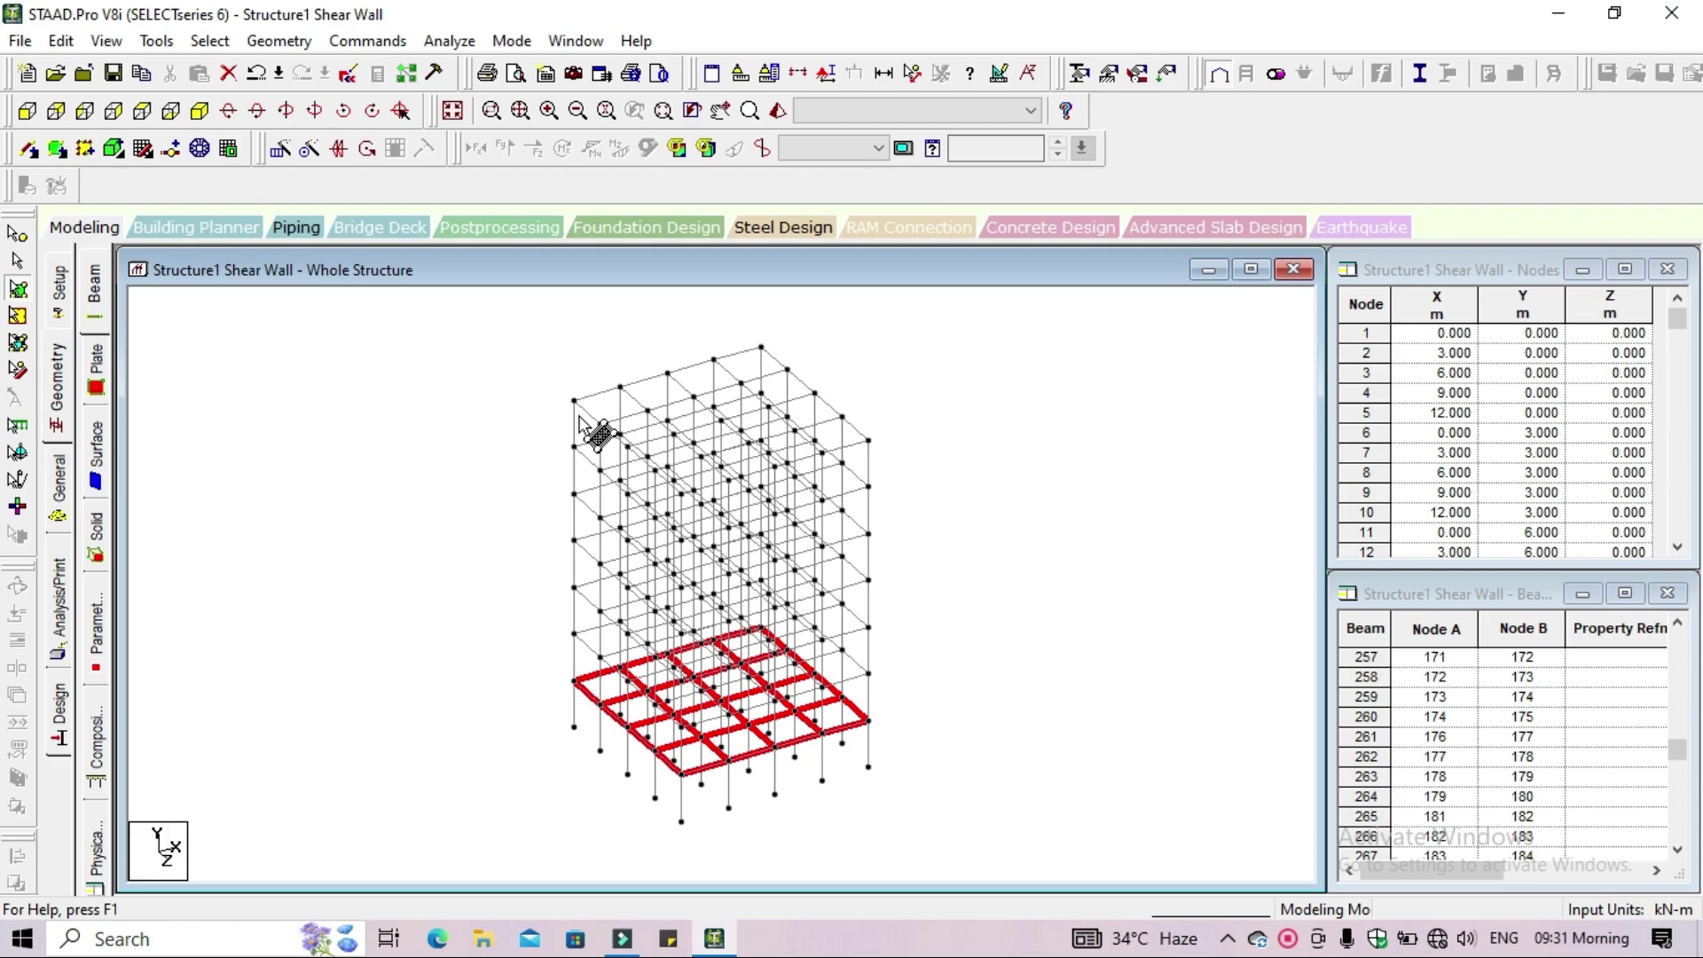
Copy the selected floor plates along global Y using Translational Repeat with 6 steps and 3 m spacing
left_click(280, 160)
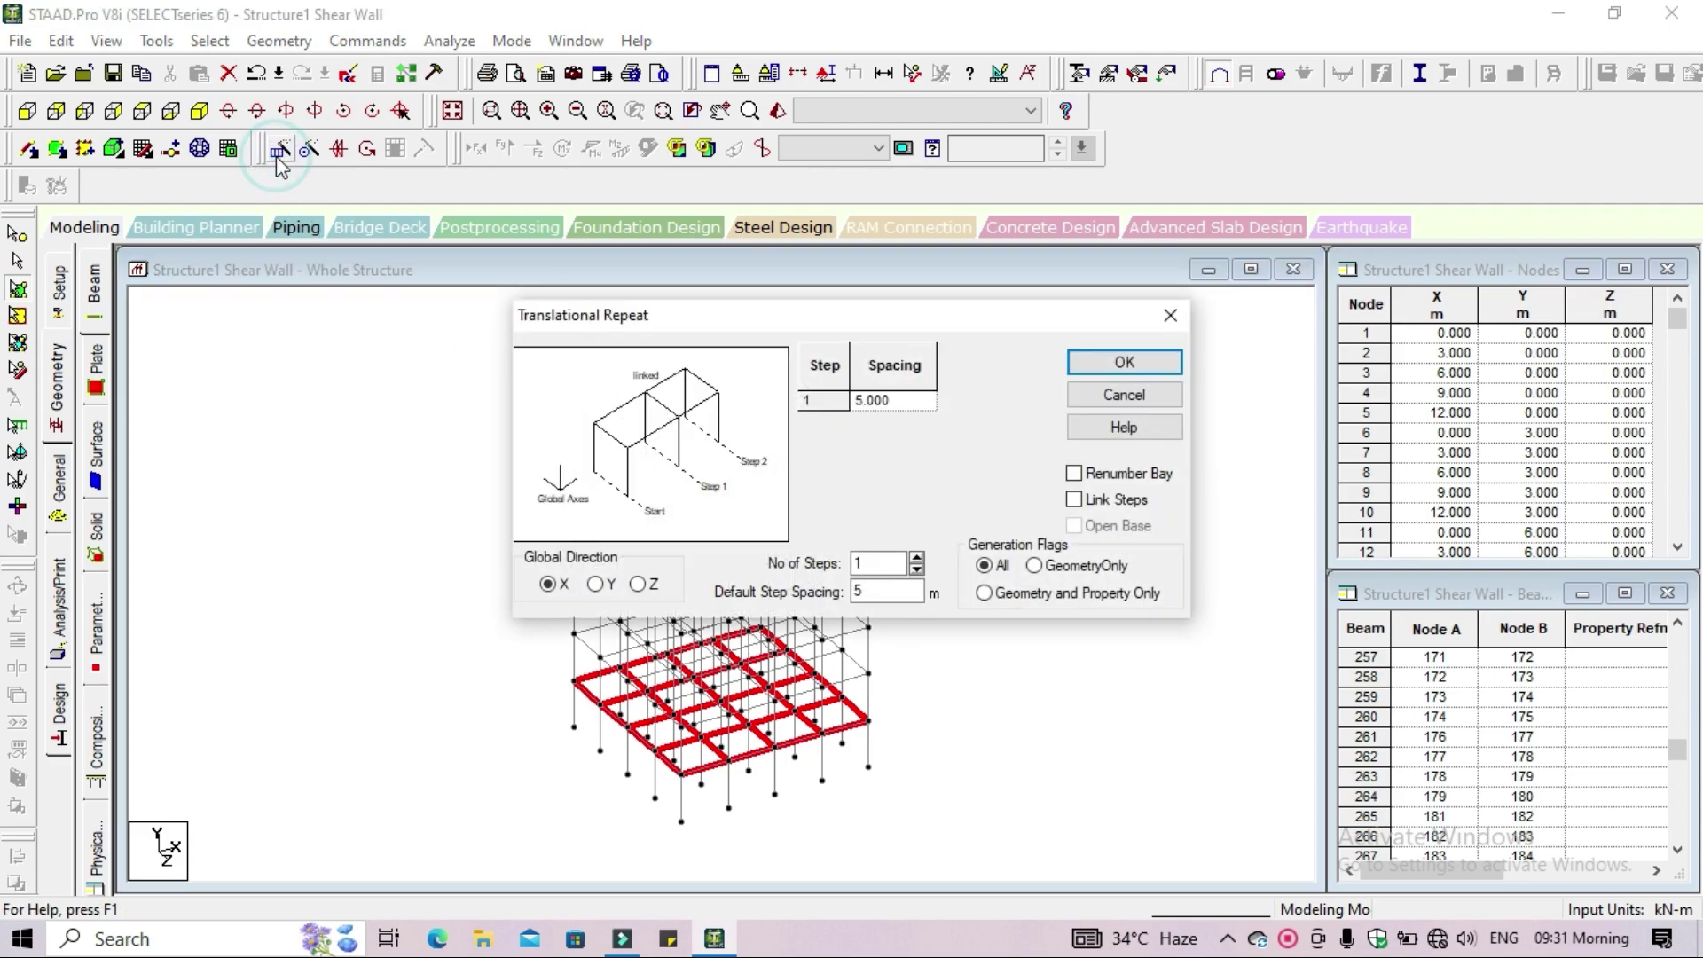
left_click(603, 589)
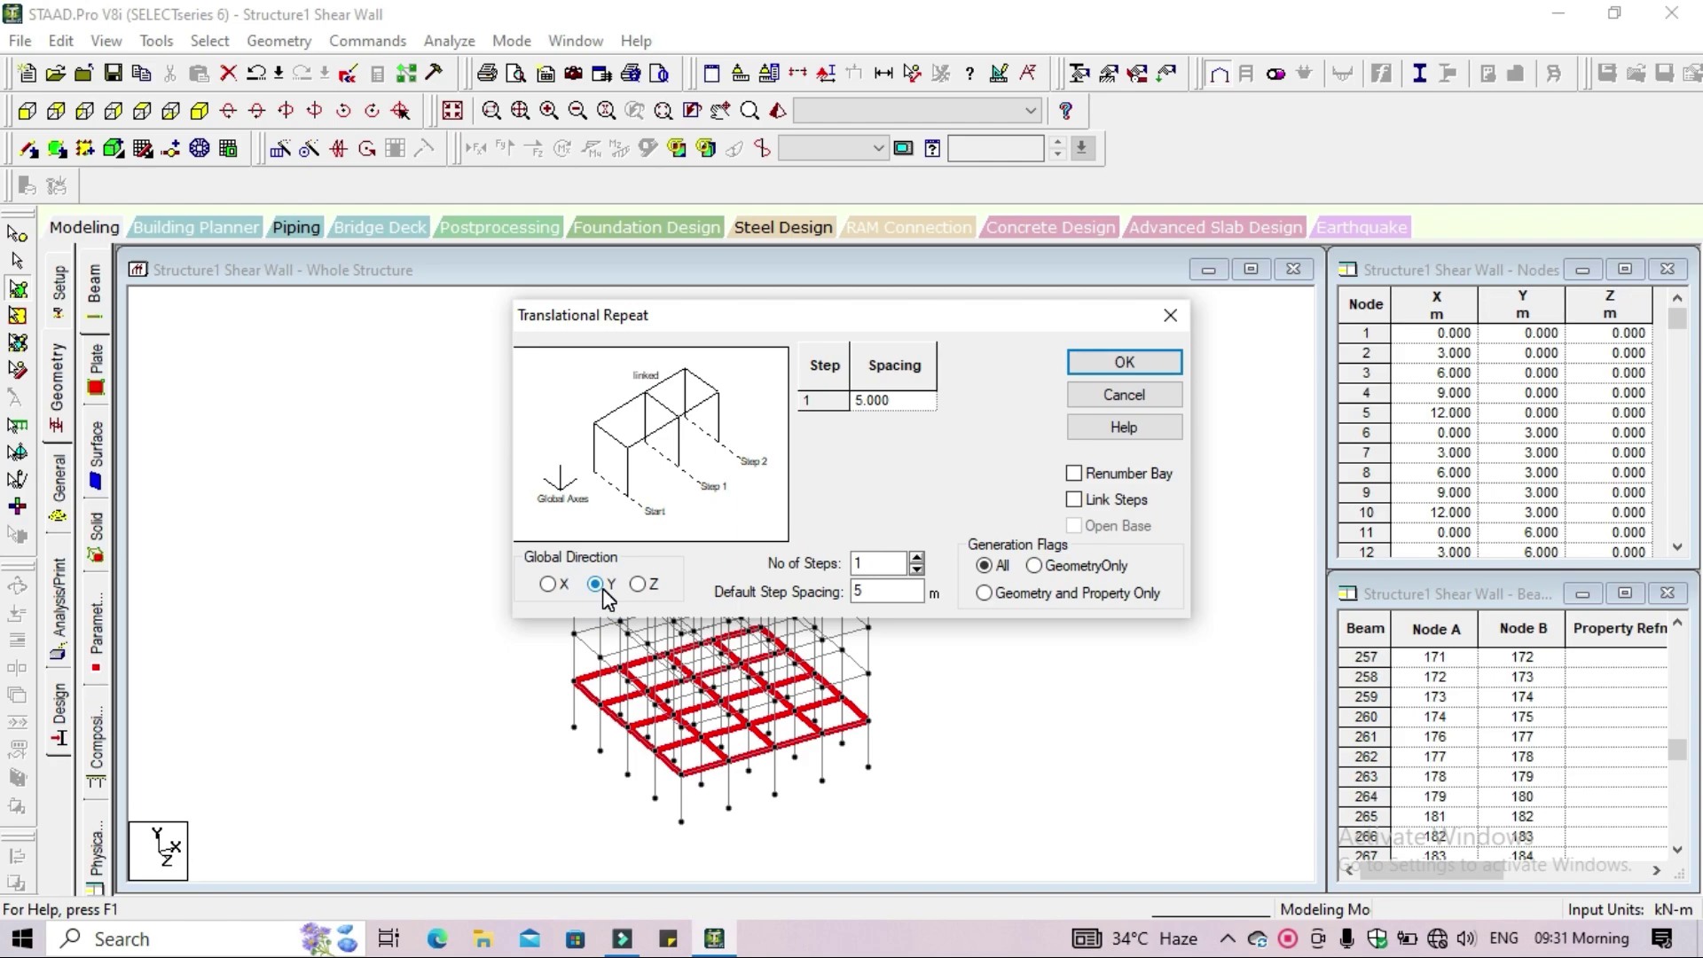
double_click(887, 590)
left_click_drag(790, 325, 1080, 339)
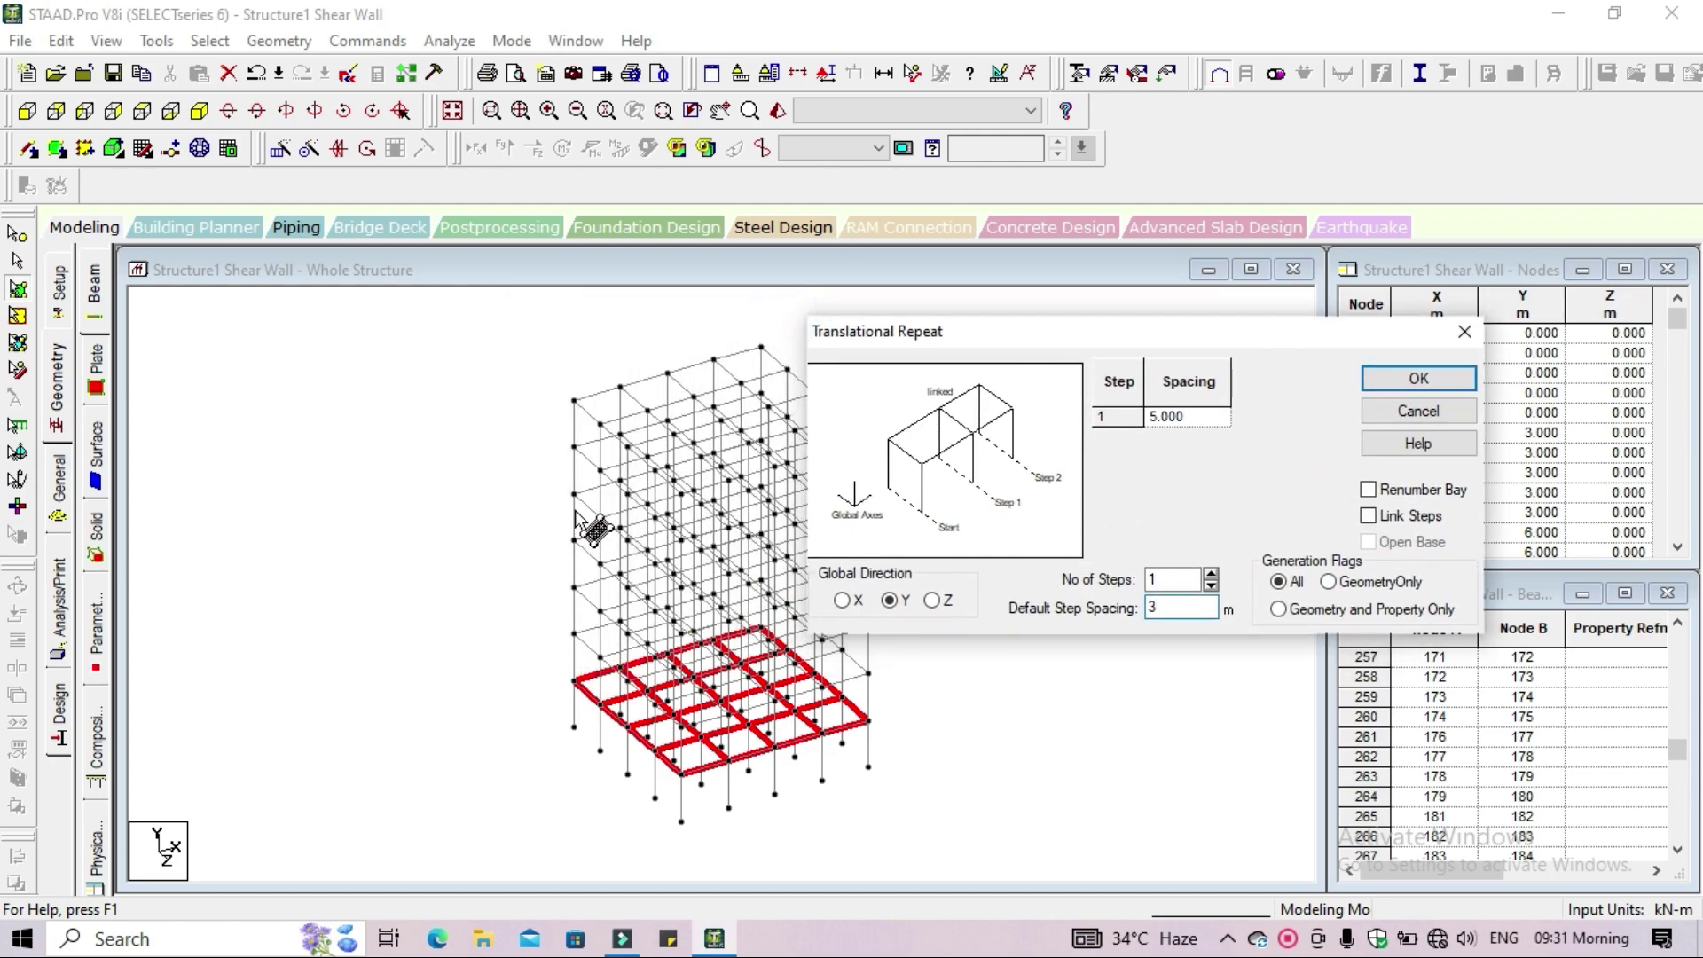
left_click(1211, 573)
left_click(1211, 573)
left_click(1210, 573)
left_click(1211, 573)
left_click(1210, 573)
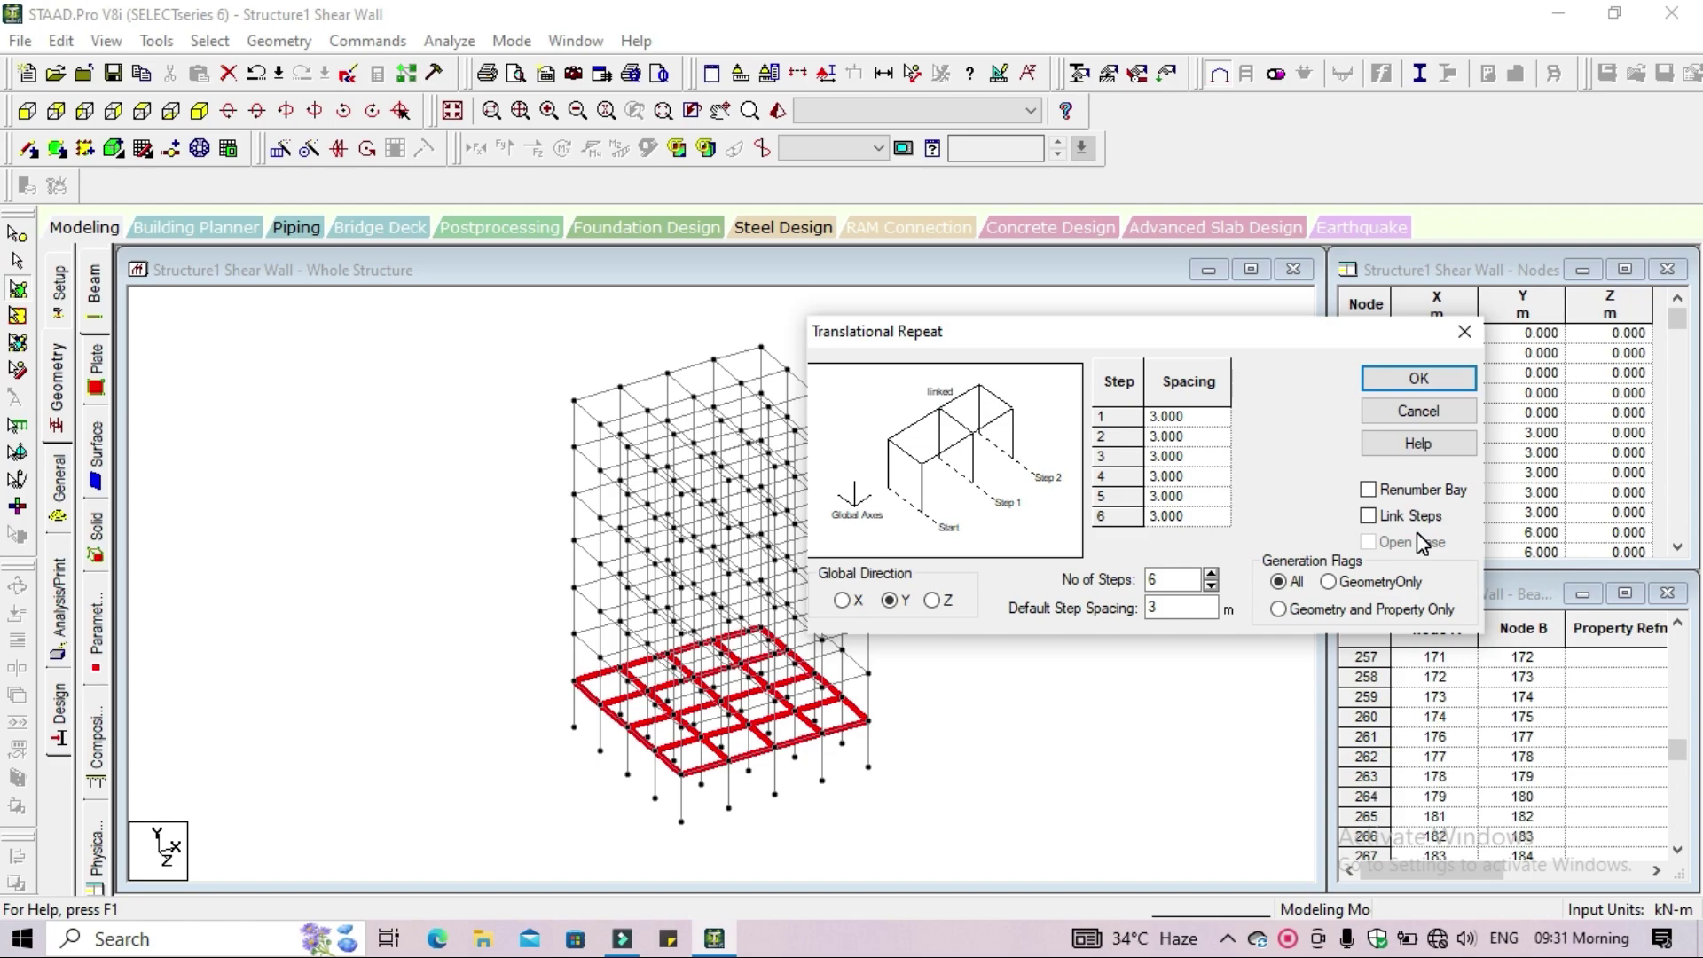
left_click(1416, 378)
Check the slab plates on every floor by selecting them all together, and clear the selection
left_click(1055, 657)
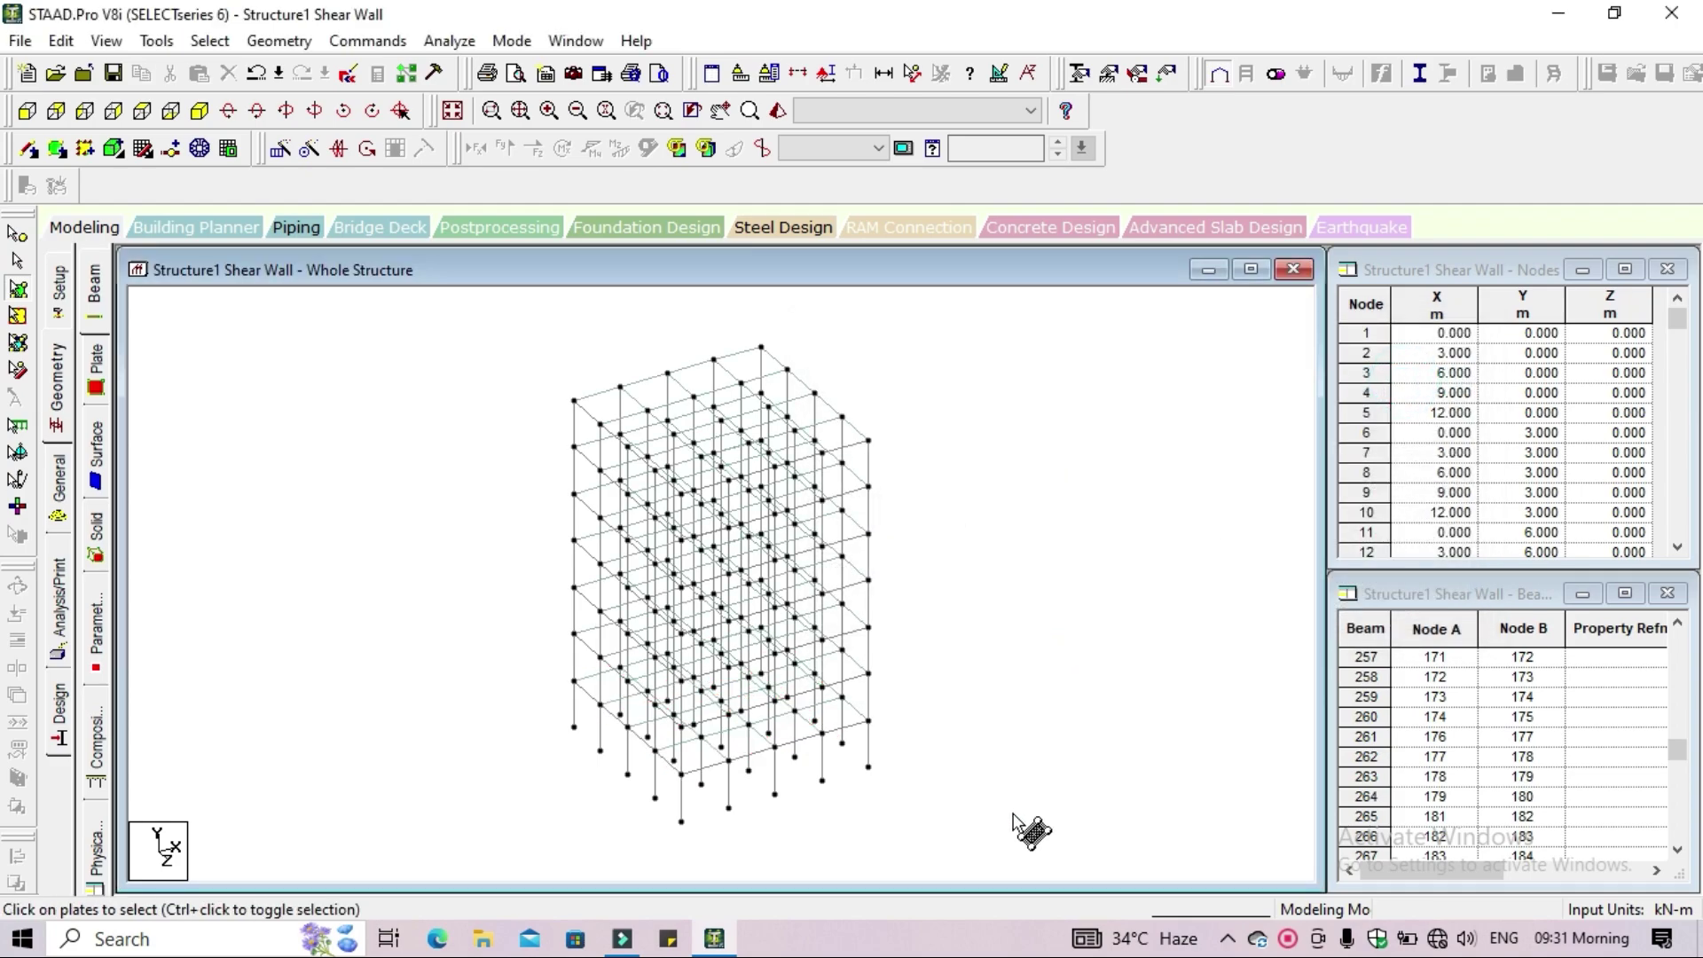
left_click_drag(1014, 814, 498, 319)
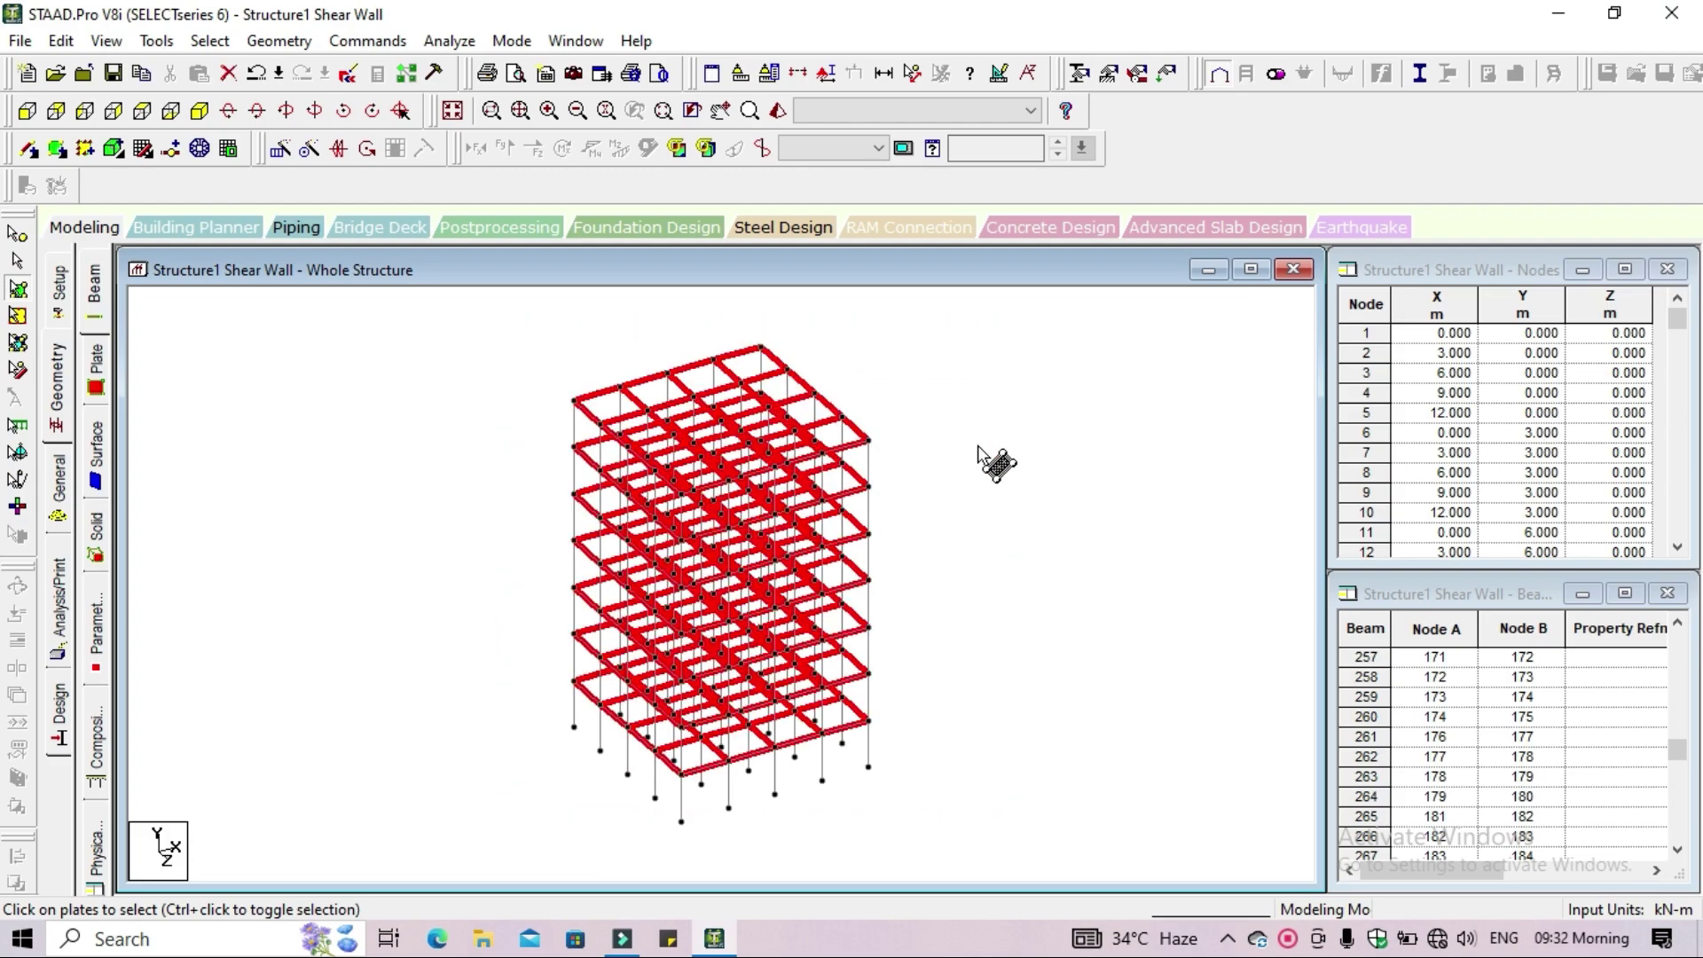
left_click(1039, 462)
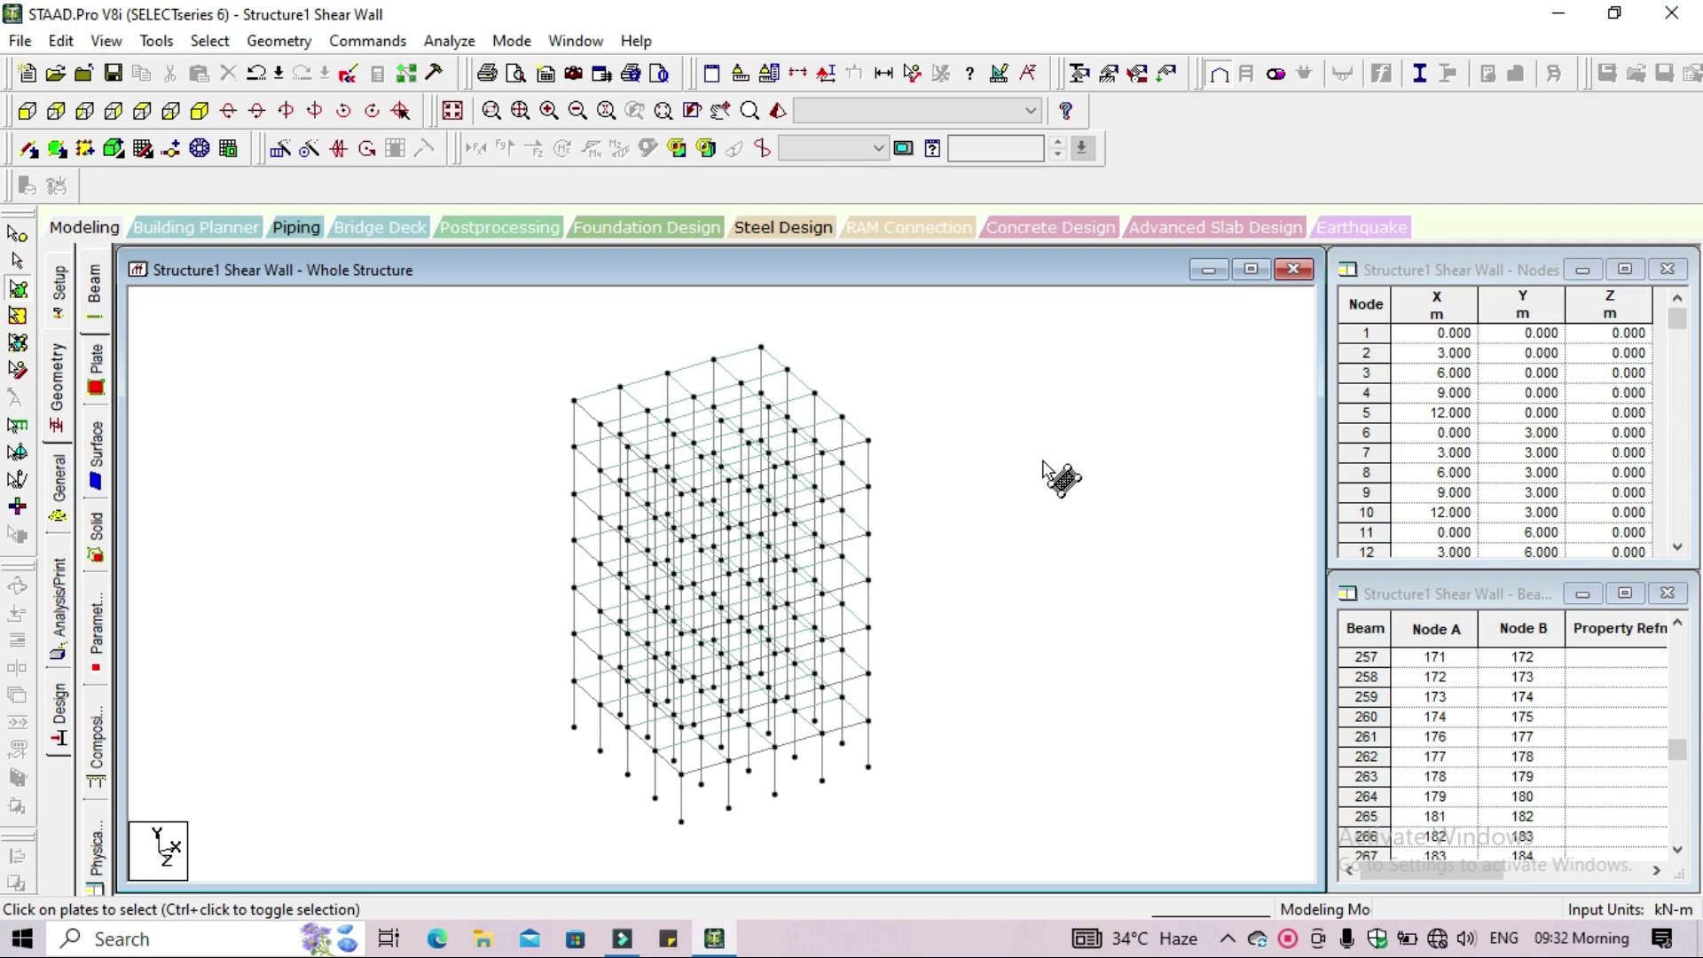
Isolate the frame line at Z = 12 m from the top view with the Section tool's Window / Rubber Band option, accepting the auto save
left_click(144, 111)
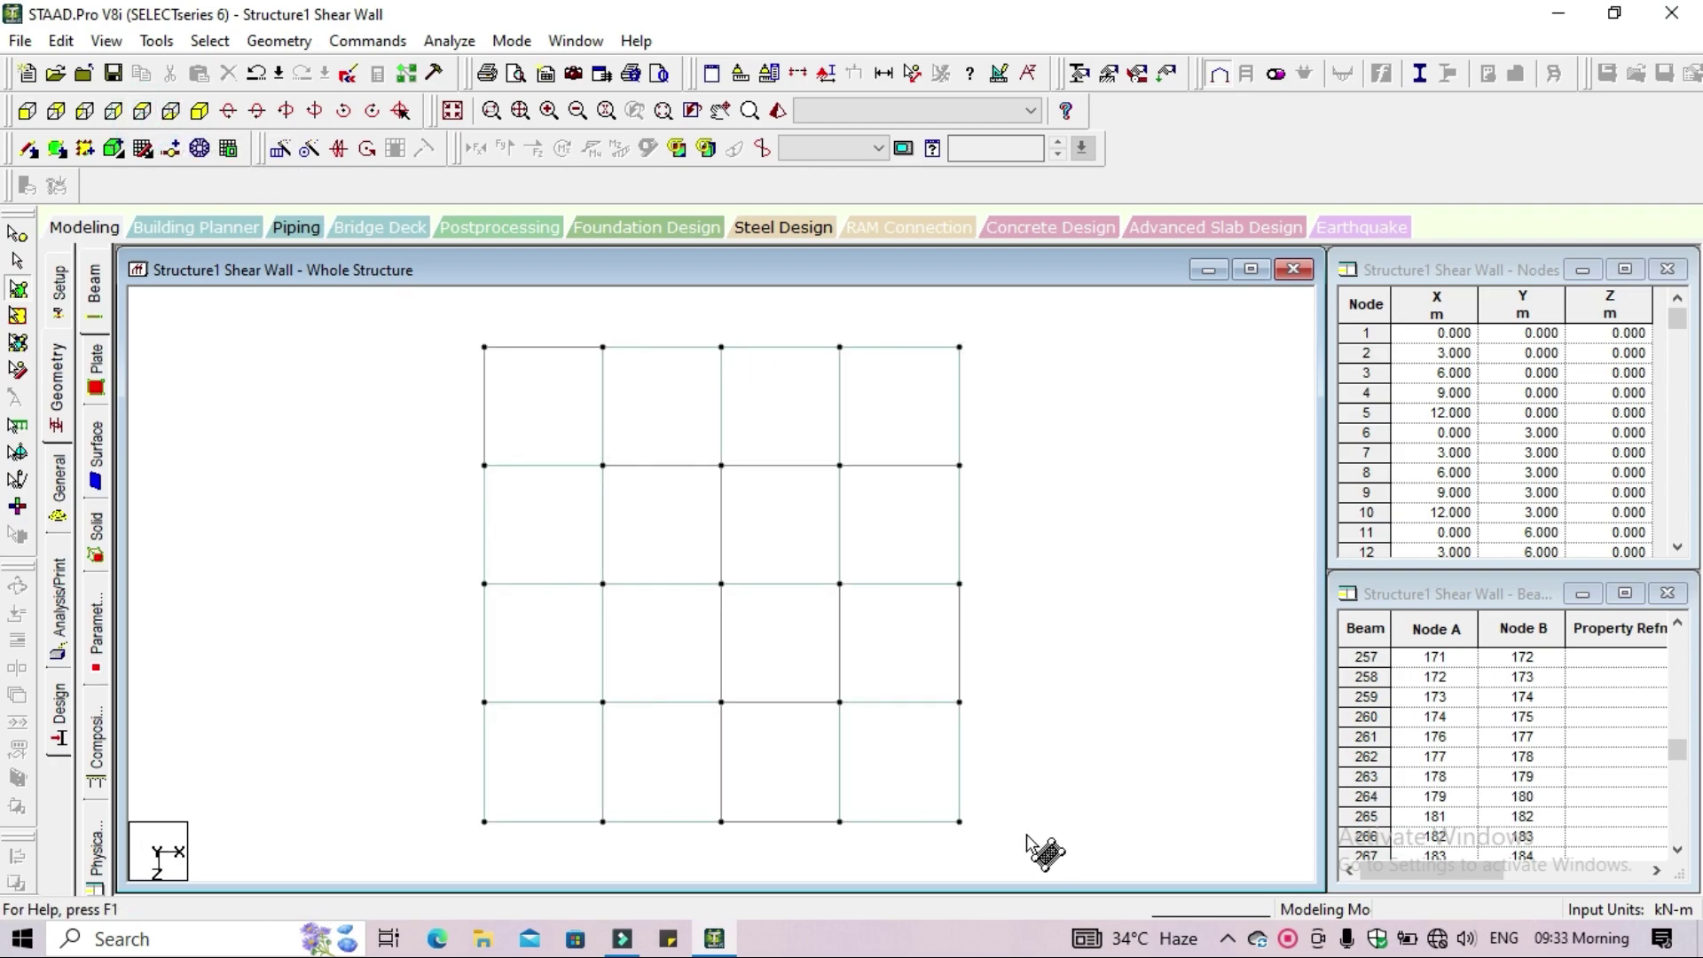
scroll(1100, 655, "down", 2)
mouse_move(1100, 655)
middle_mouse_down()
mouse_move(1094, 589)
mouse_move(1095, 642)
middle_mouse_up()
scroll(1094, 588, "up", 1)
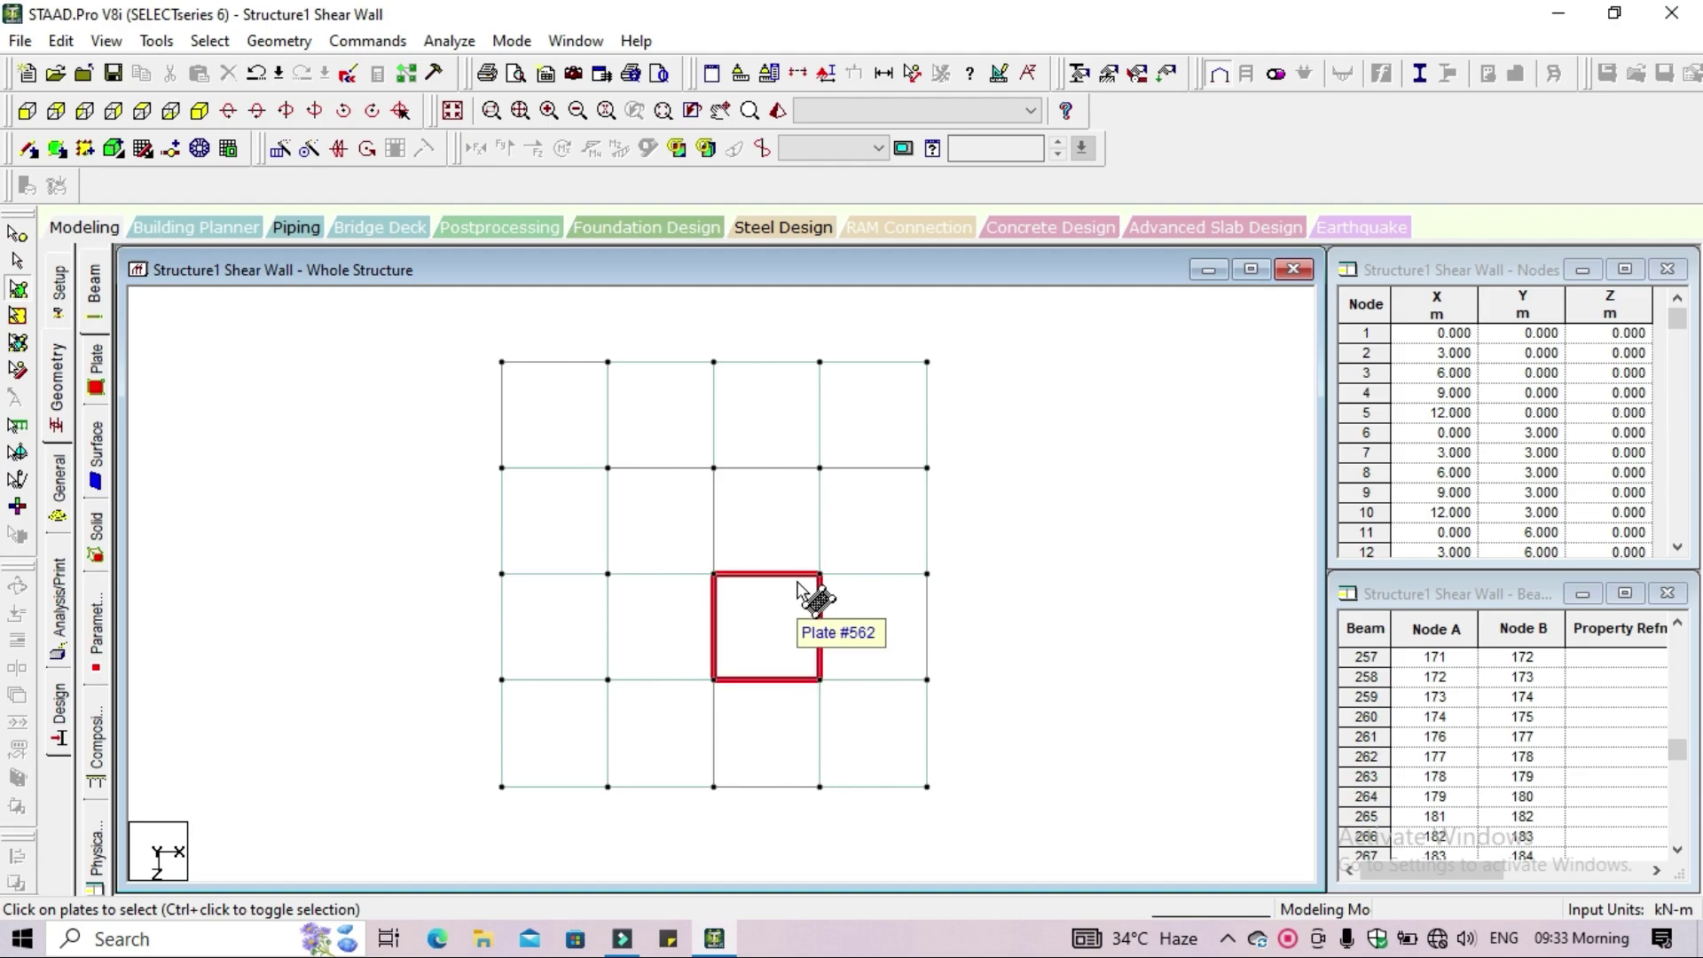
left_click(797, 75)
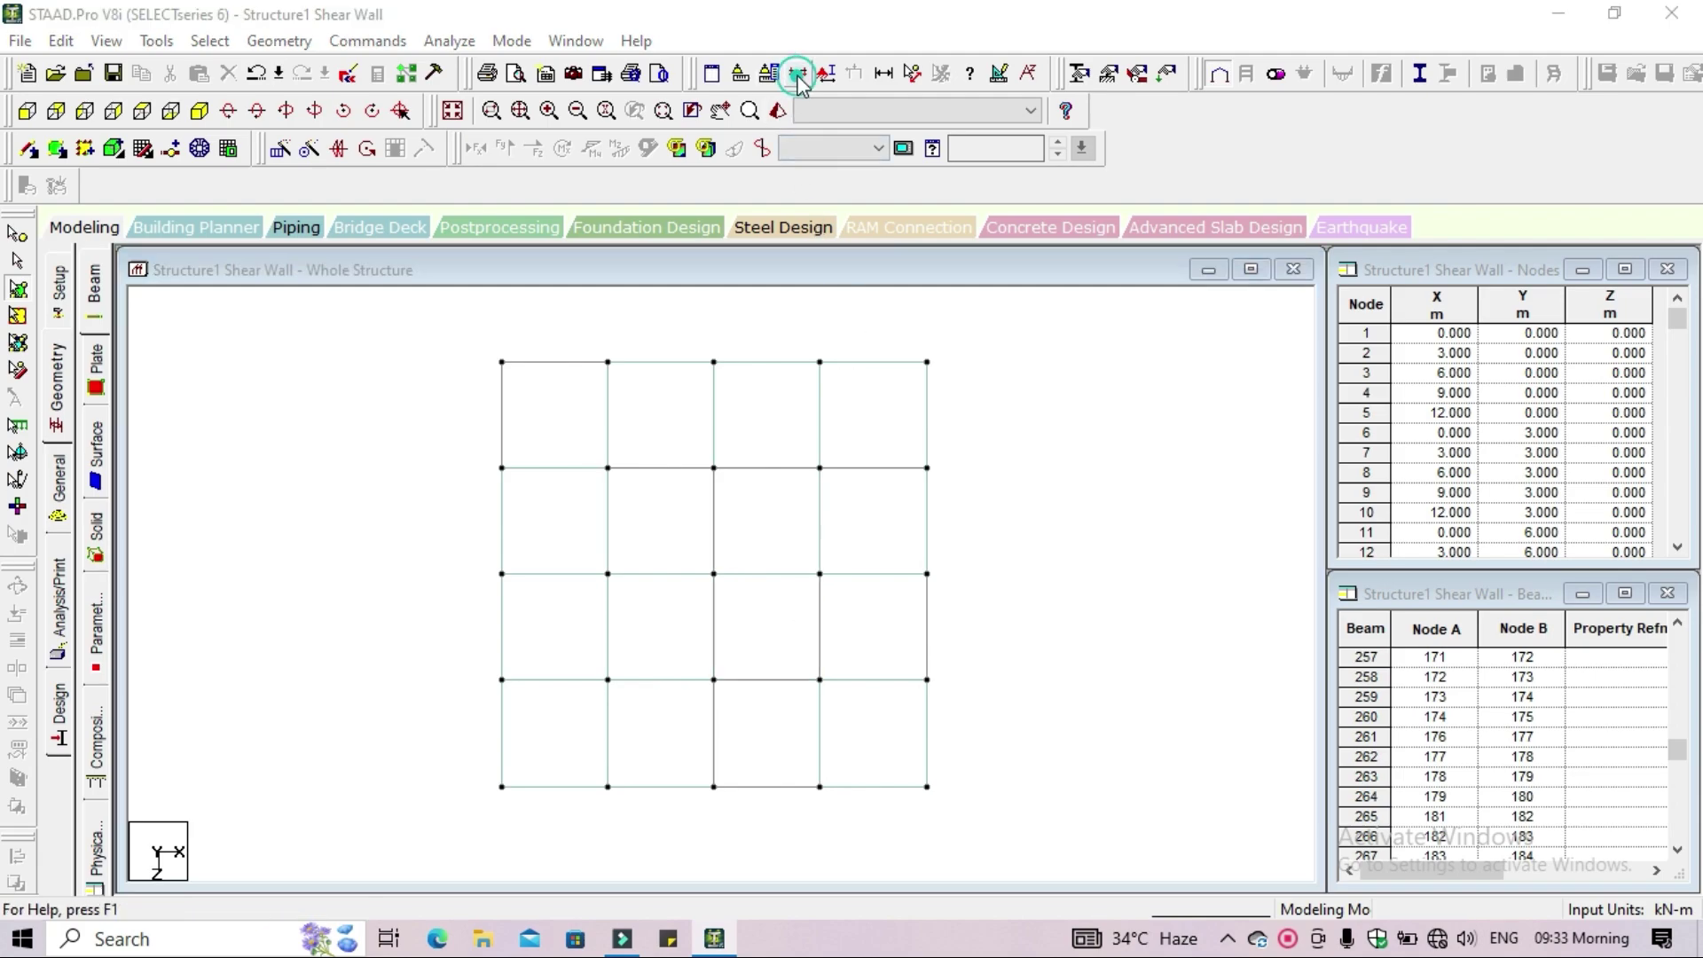
left_click(934, 327)
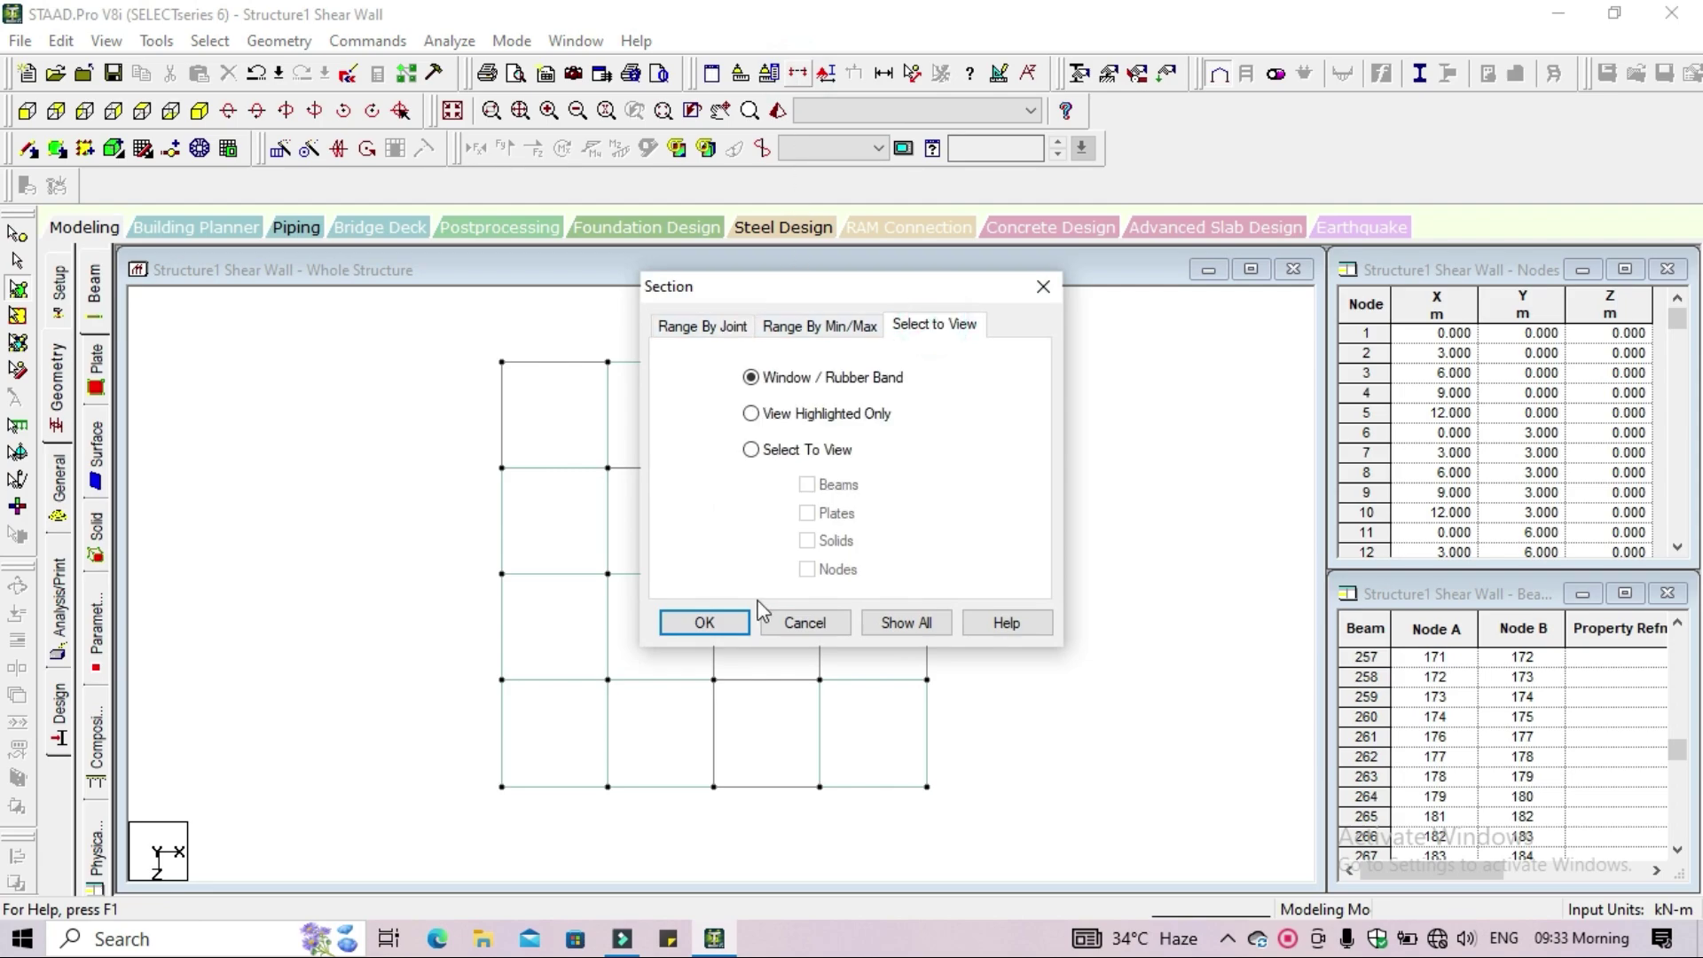
left_click(714, 623)
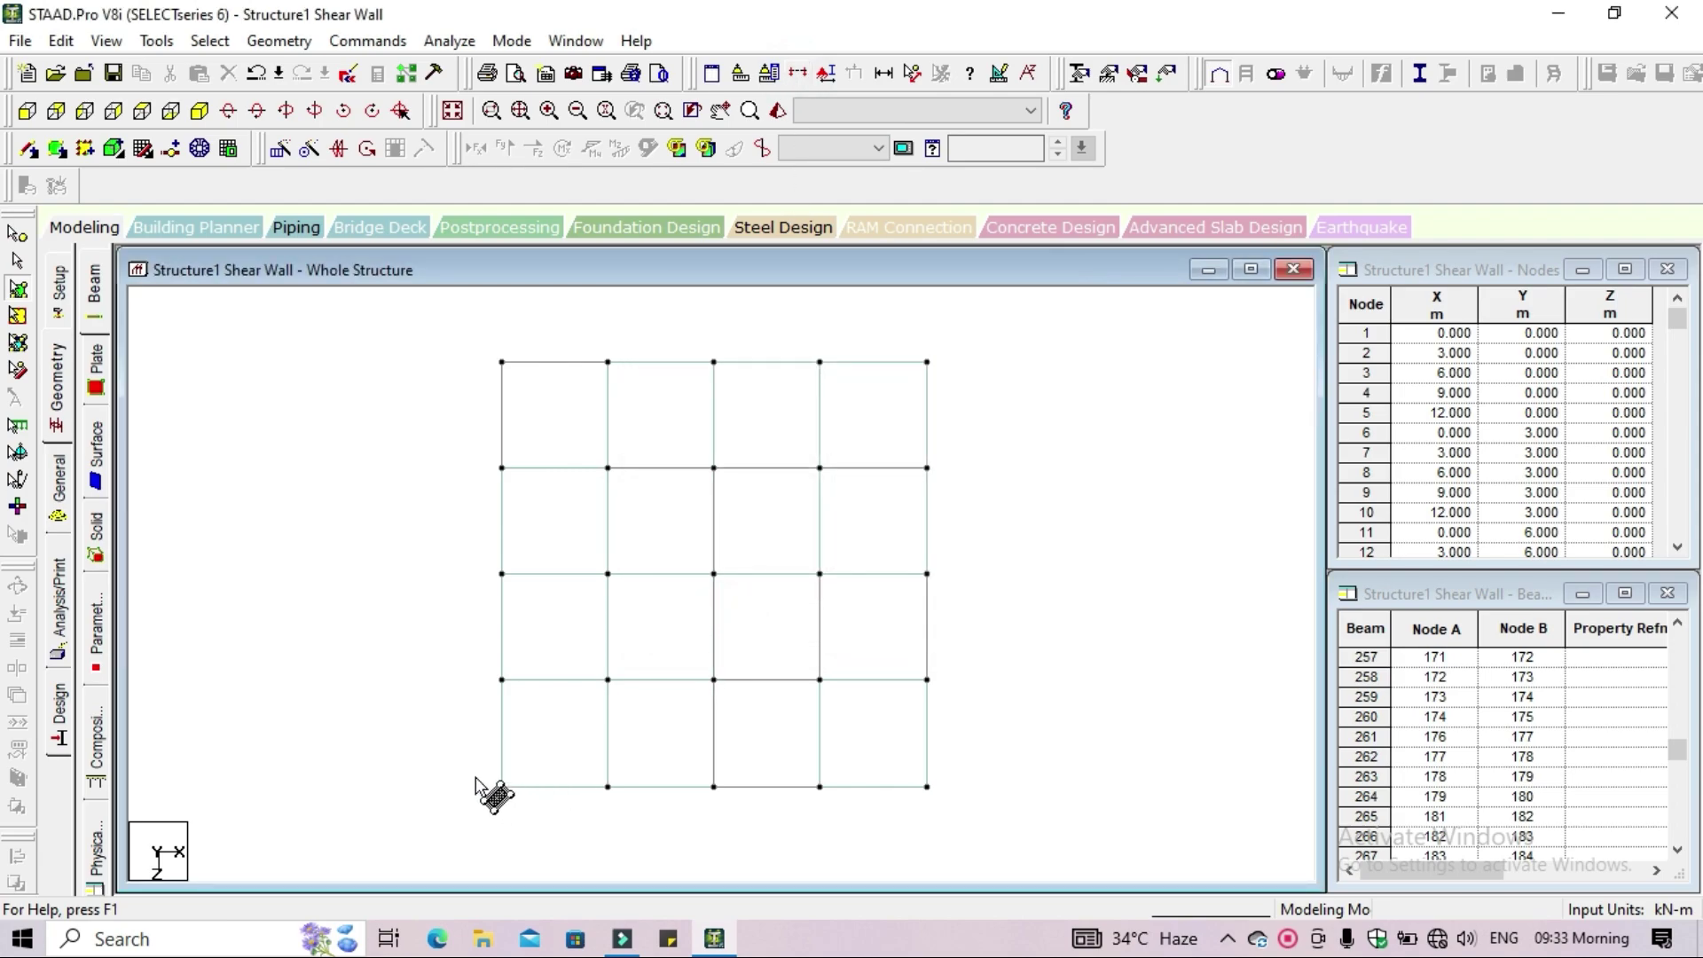
left_click_drag(470, 771, 956, 801)
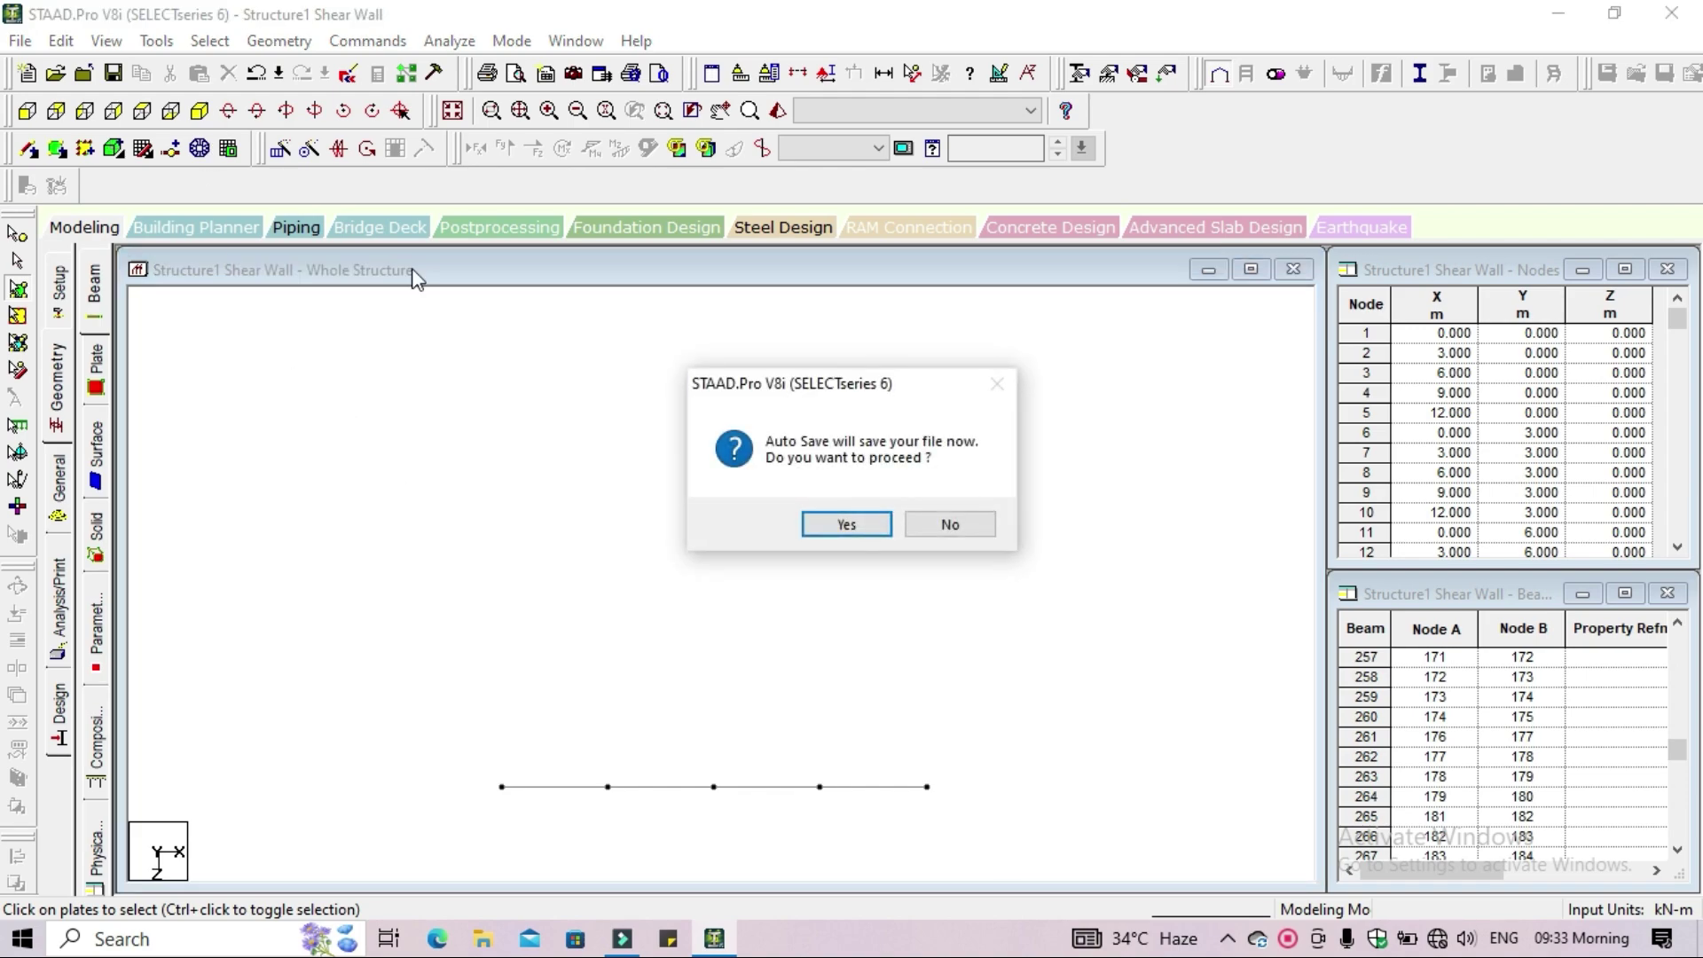
left_click(829, 521)
left_click(705, 503)
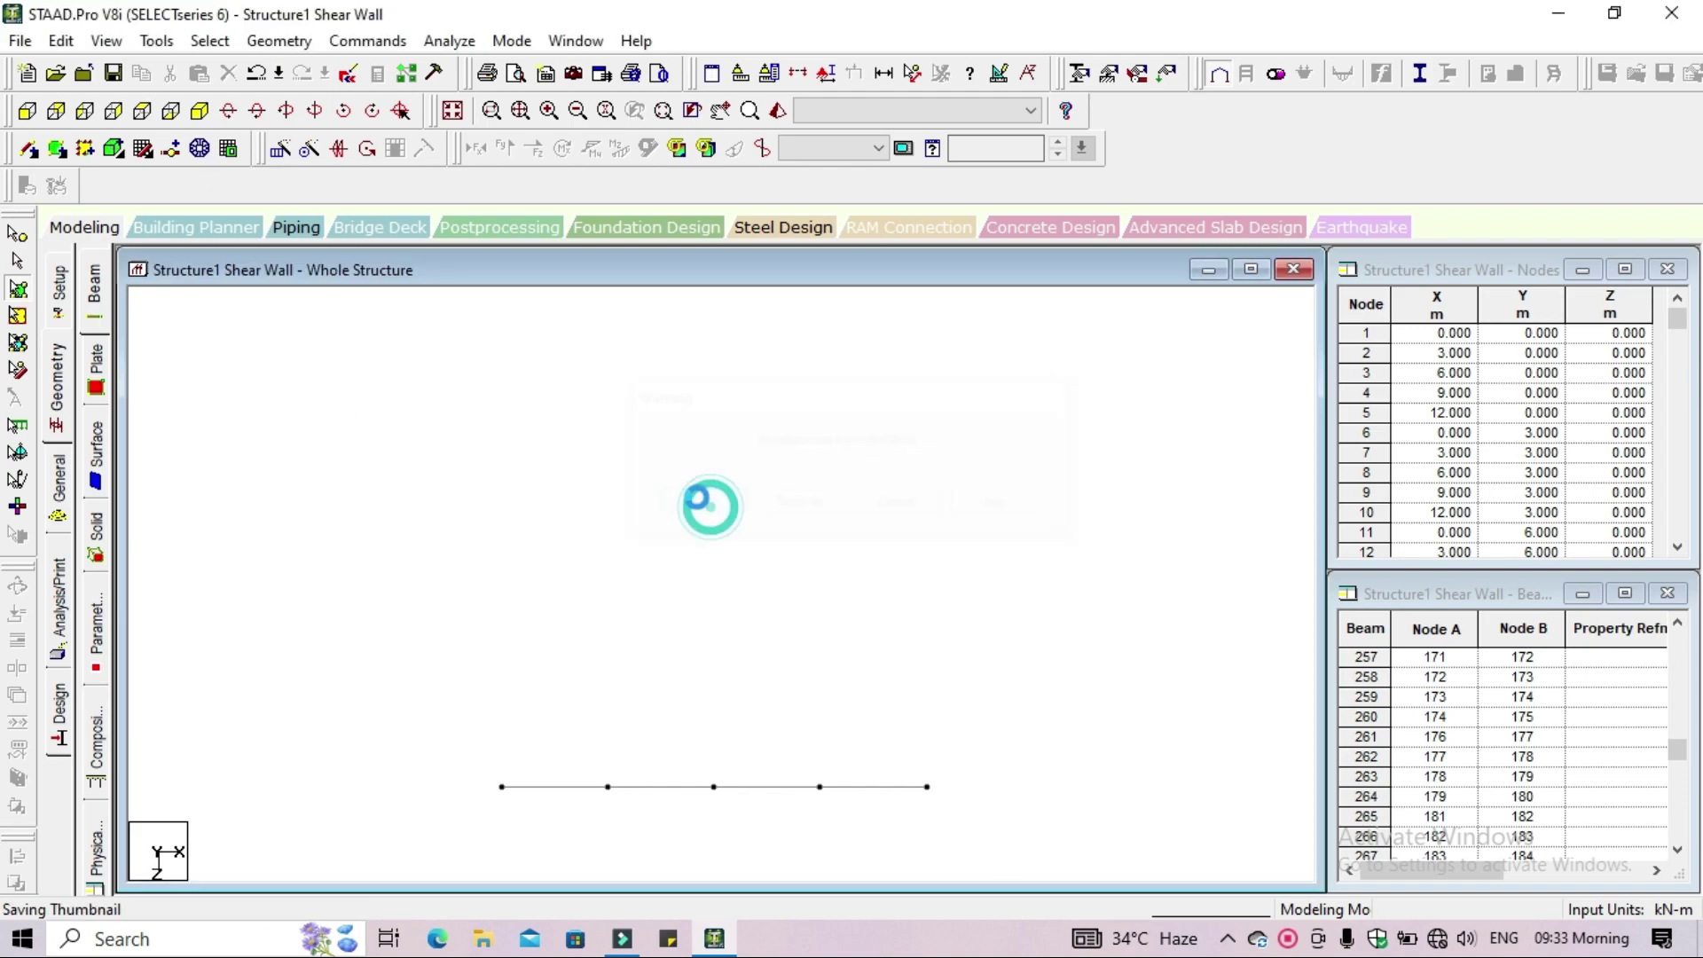
Add a full-height shear wall surface on the Z = 12 m frame between the X = 3 m and X = 6 m column lines
left_click(198, 111)
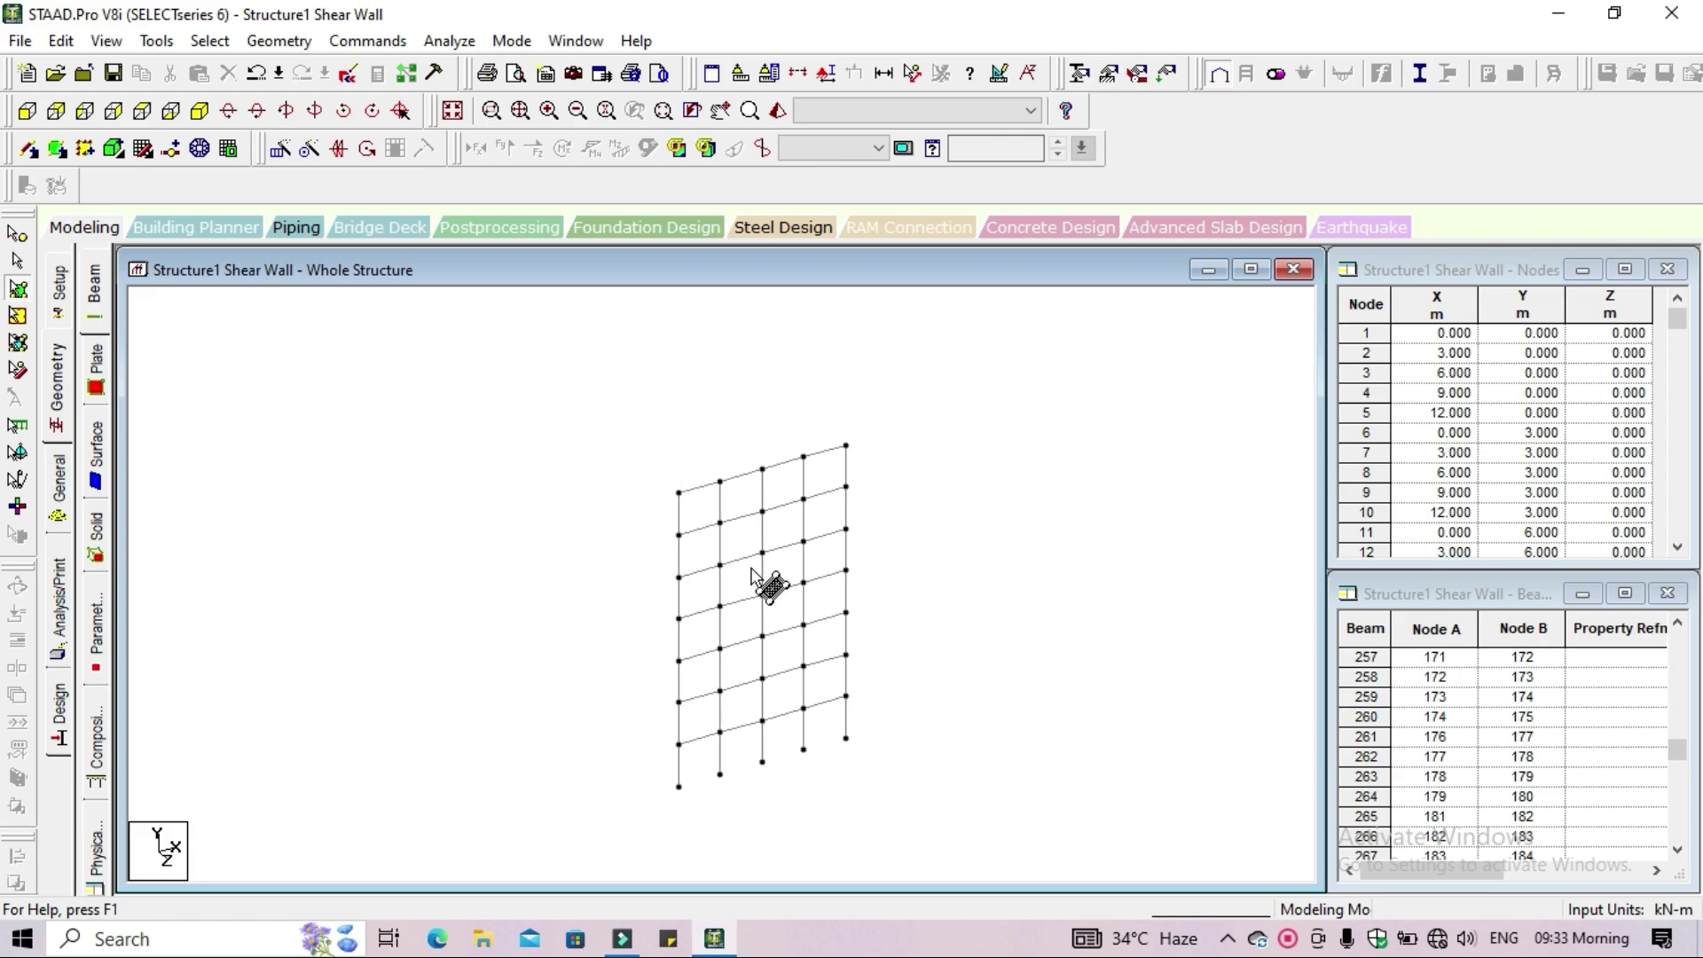
left_click_drag(764, 582, 688, 559)
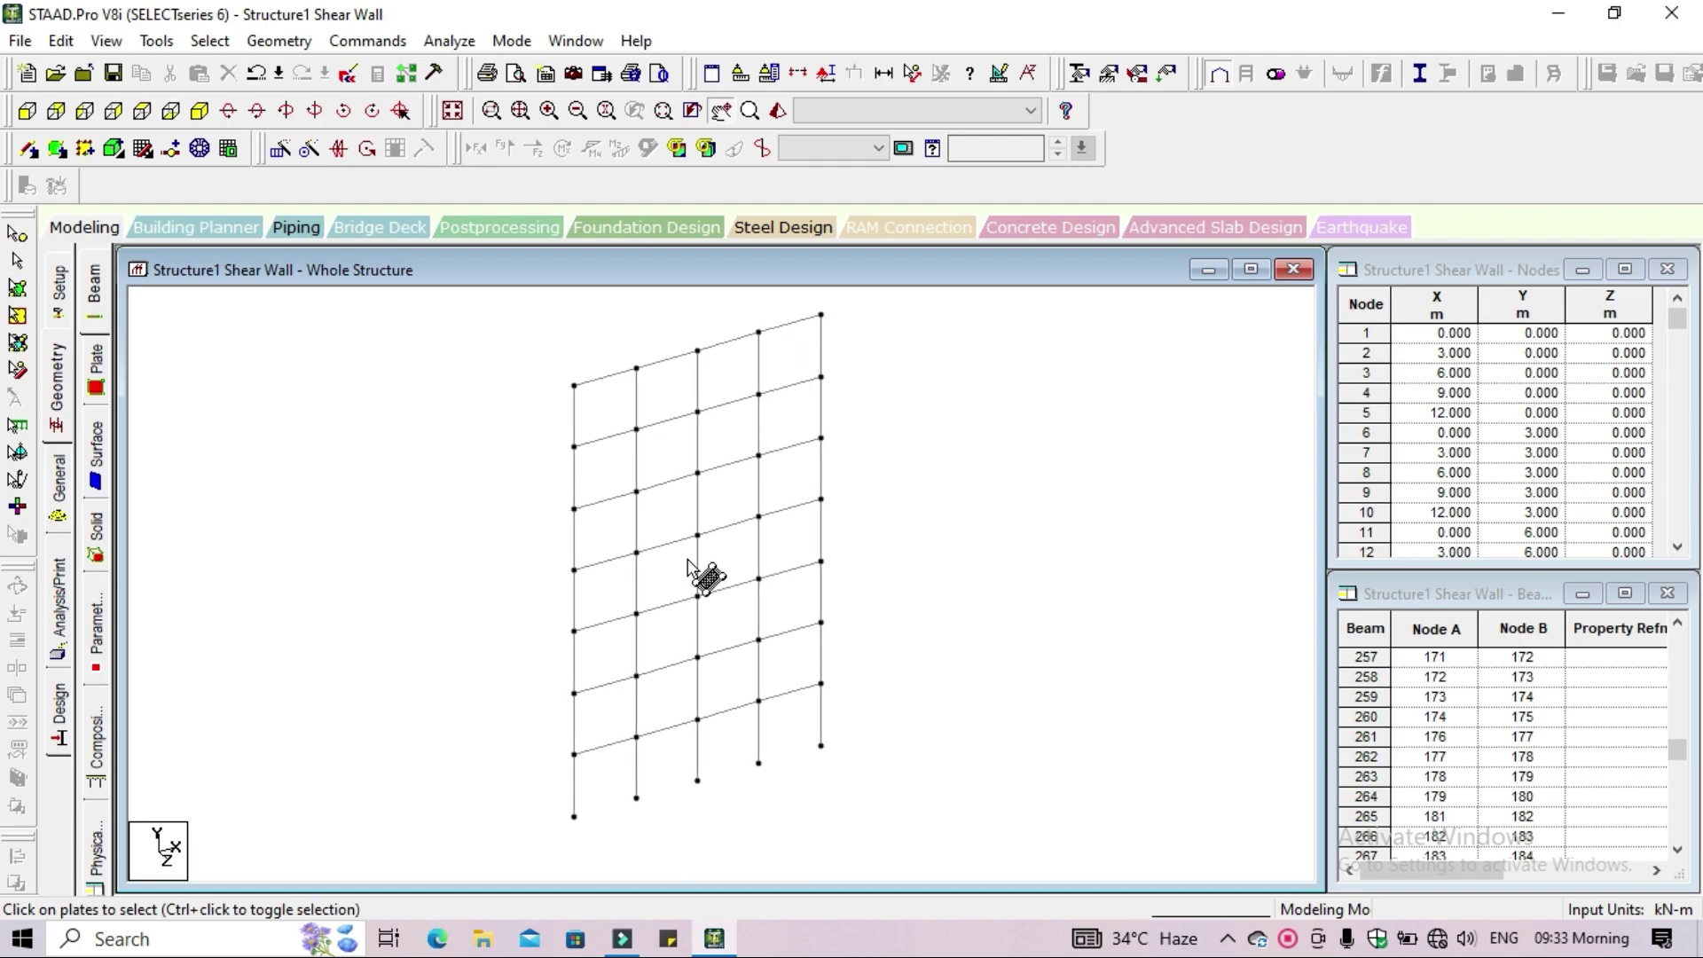
left_click(86, 155)
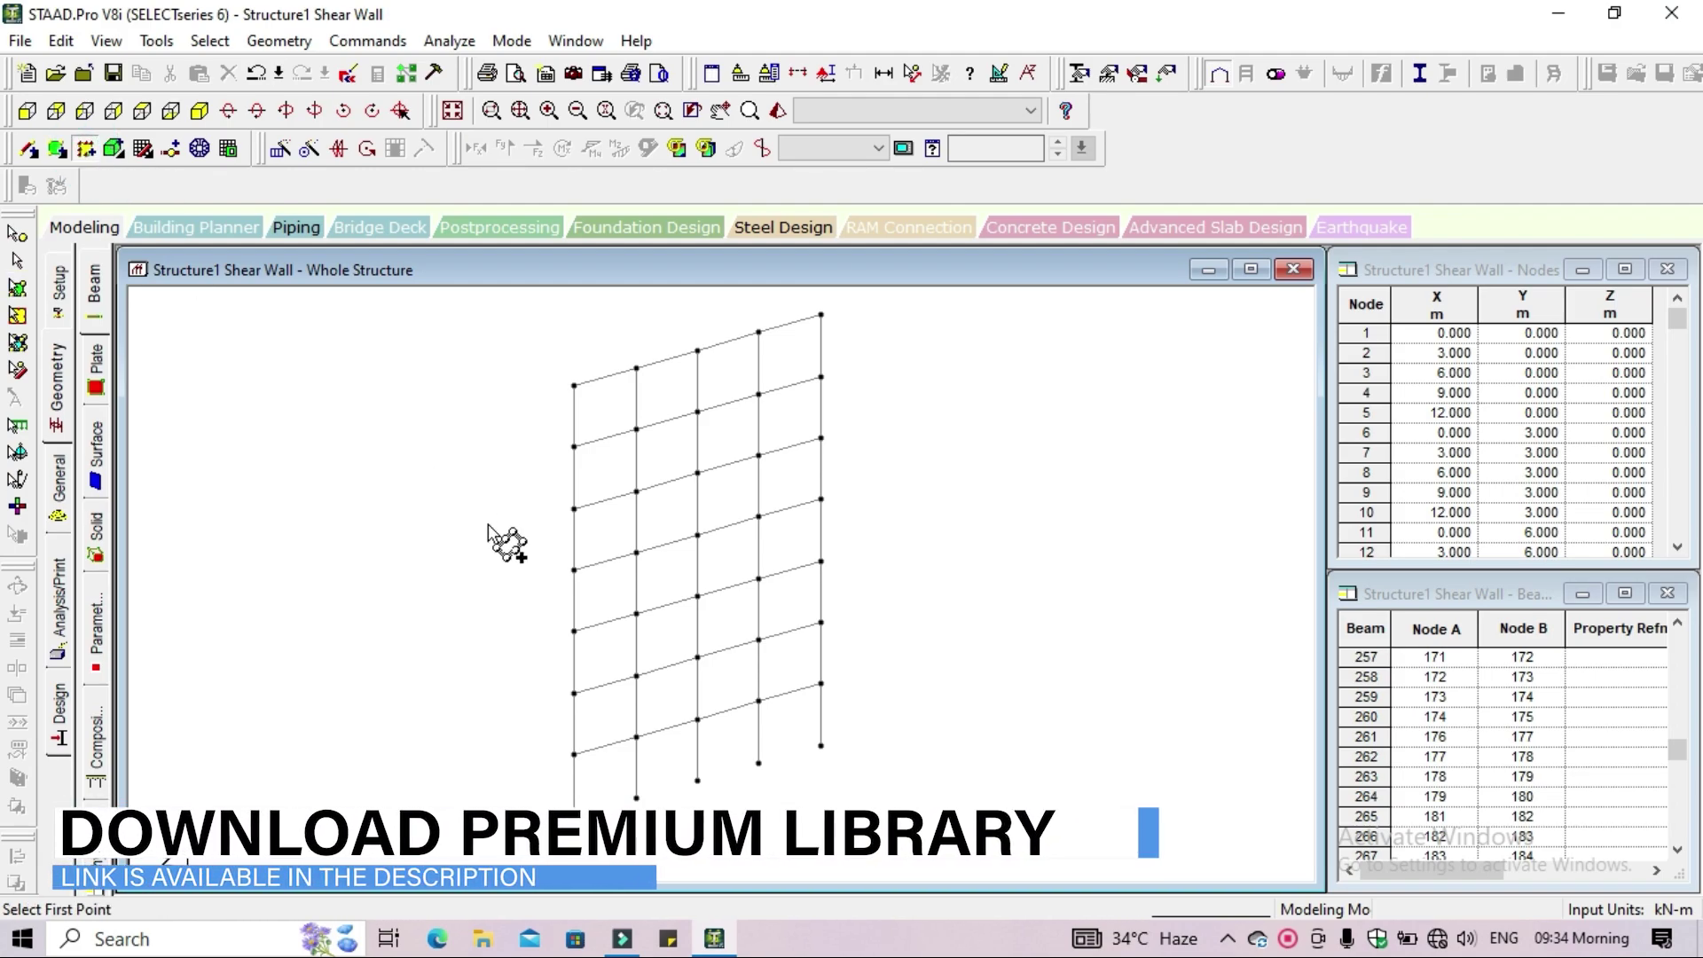
left_click(636, 797)
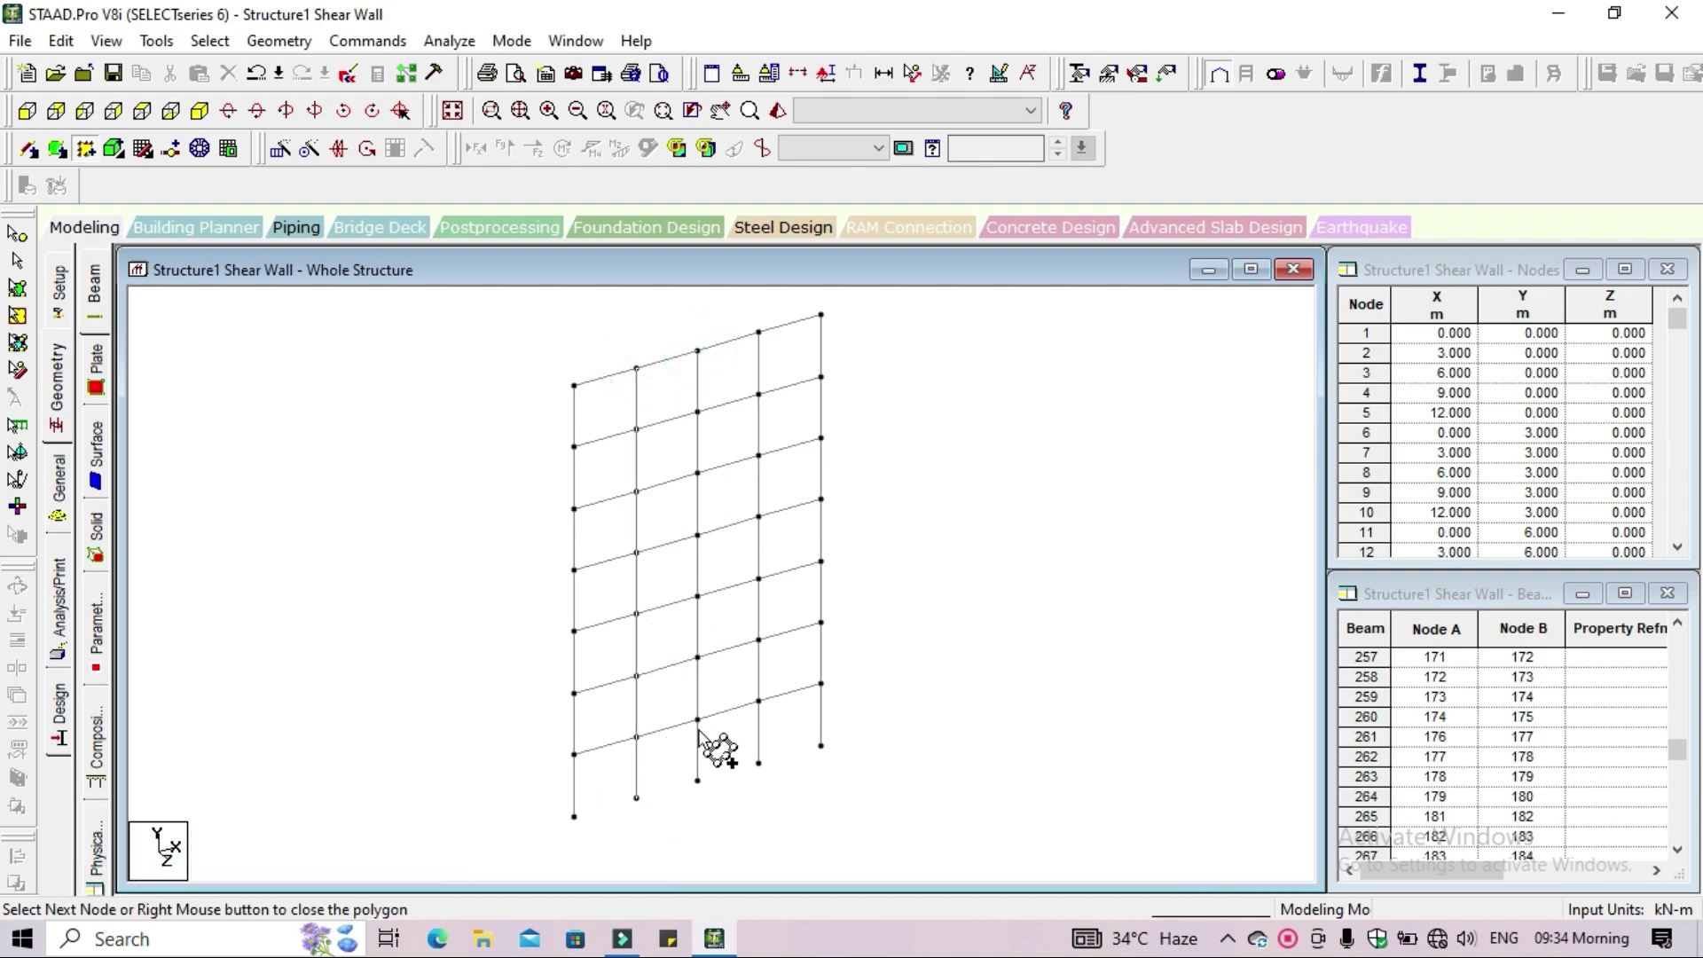
left_click(697, 781)
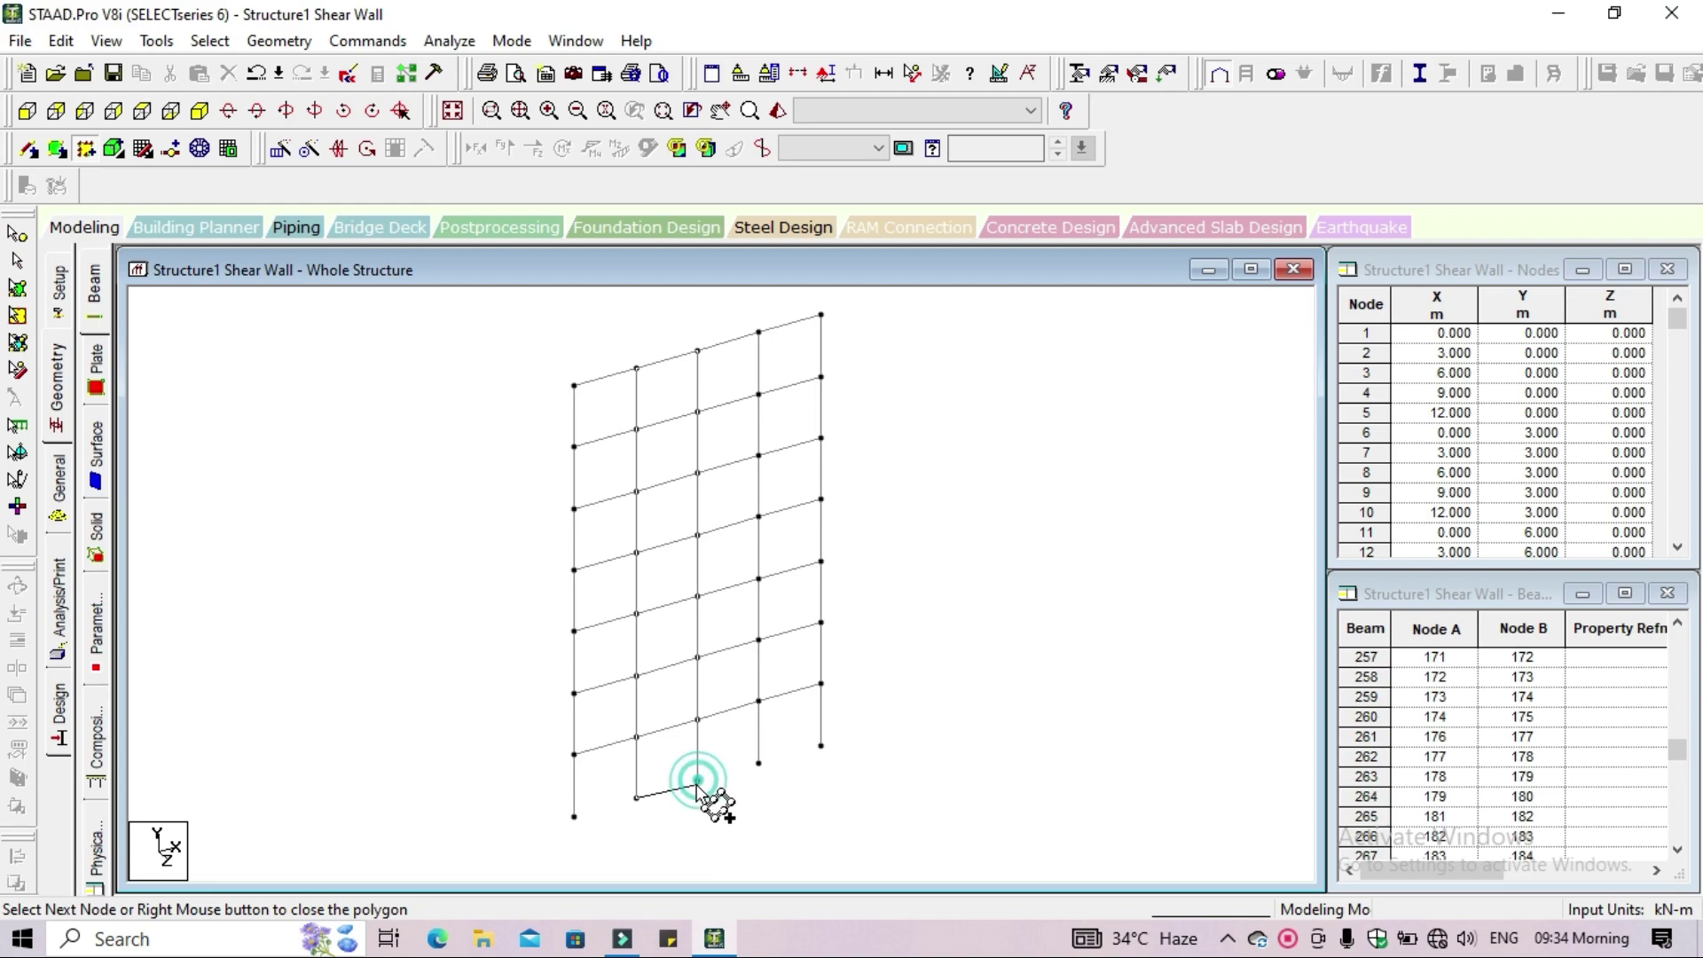
left_click(637, 797)
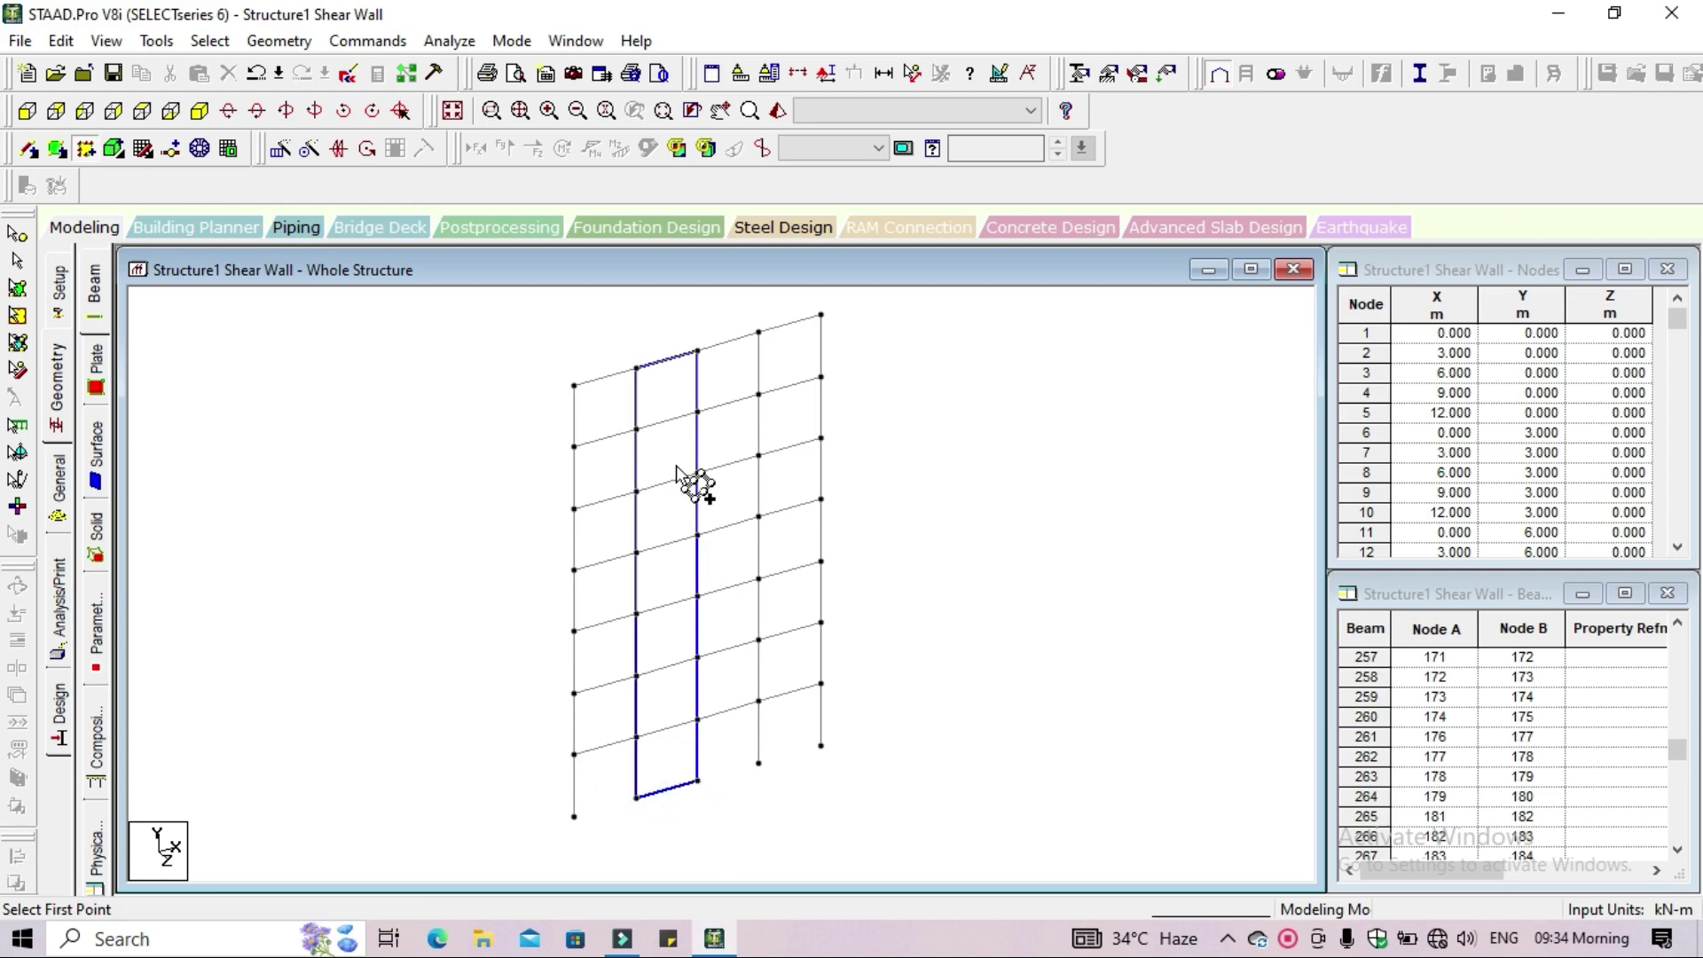
Add a full-height shear wall surface between the X = 9 m and X = 12 m columns of the Z = 12 m frame, and redisplay the whole structure
left_click(759, 762)
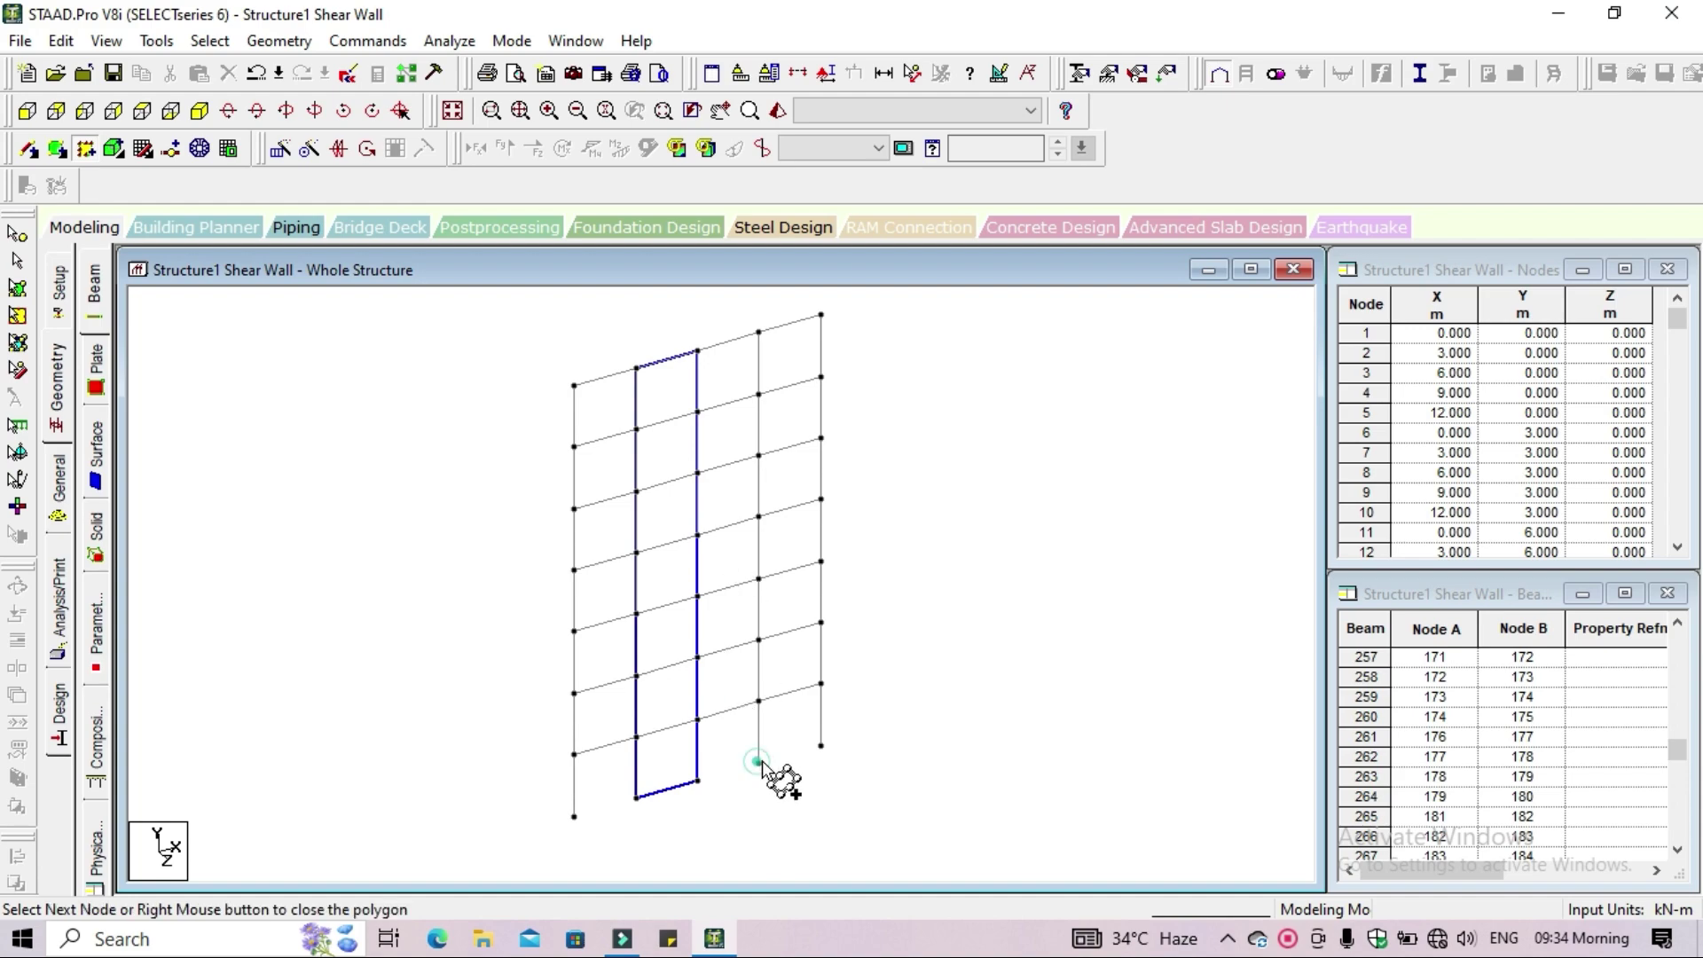
left_click(759, 332)
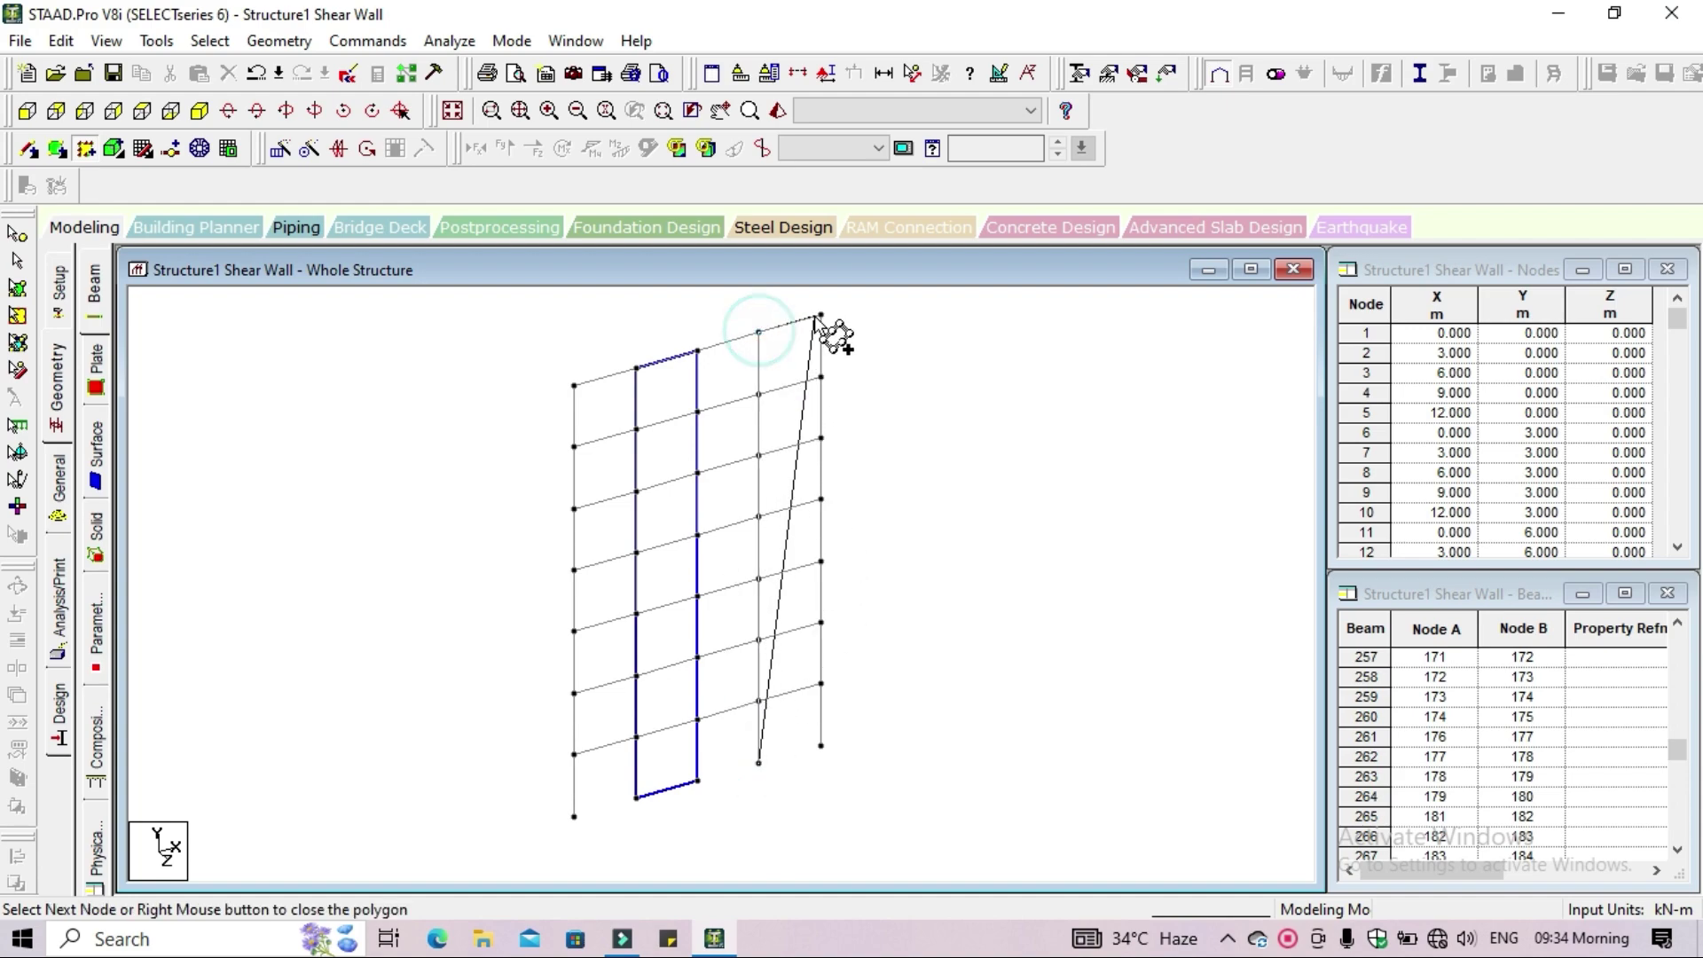
left_click(820, 315)
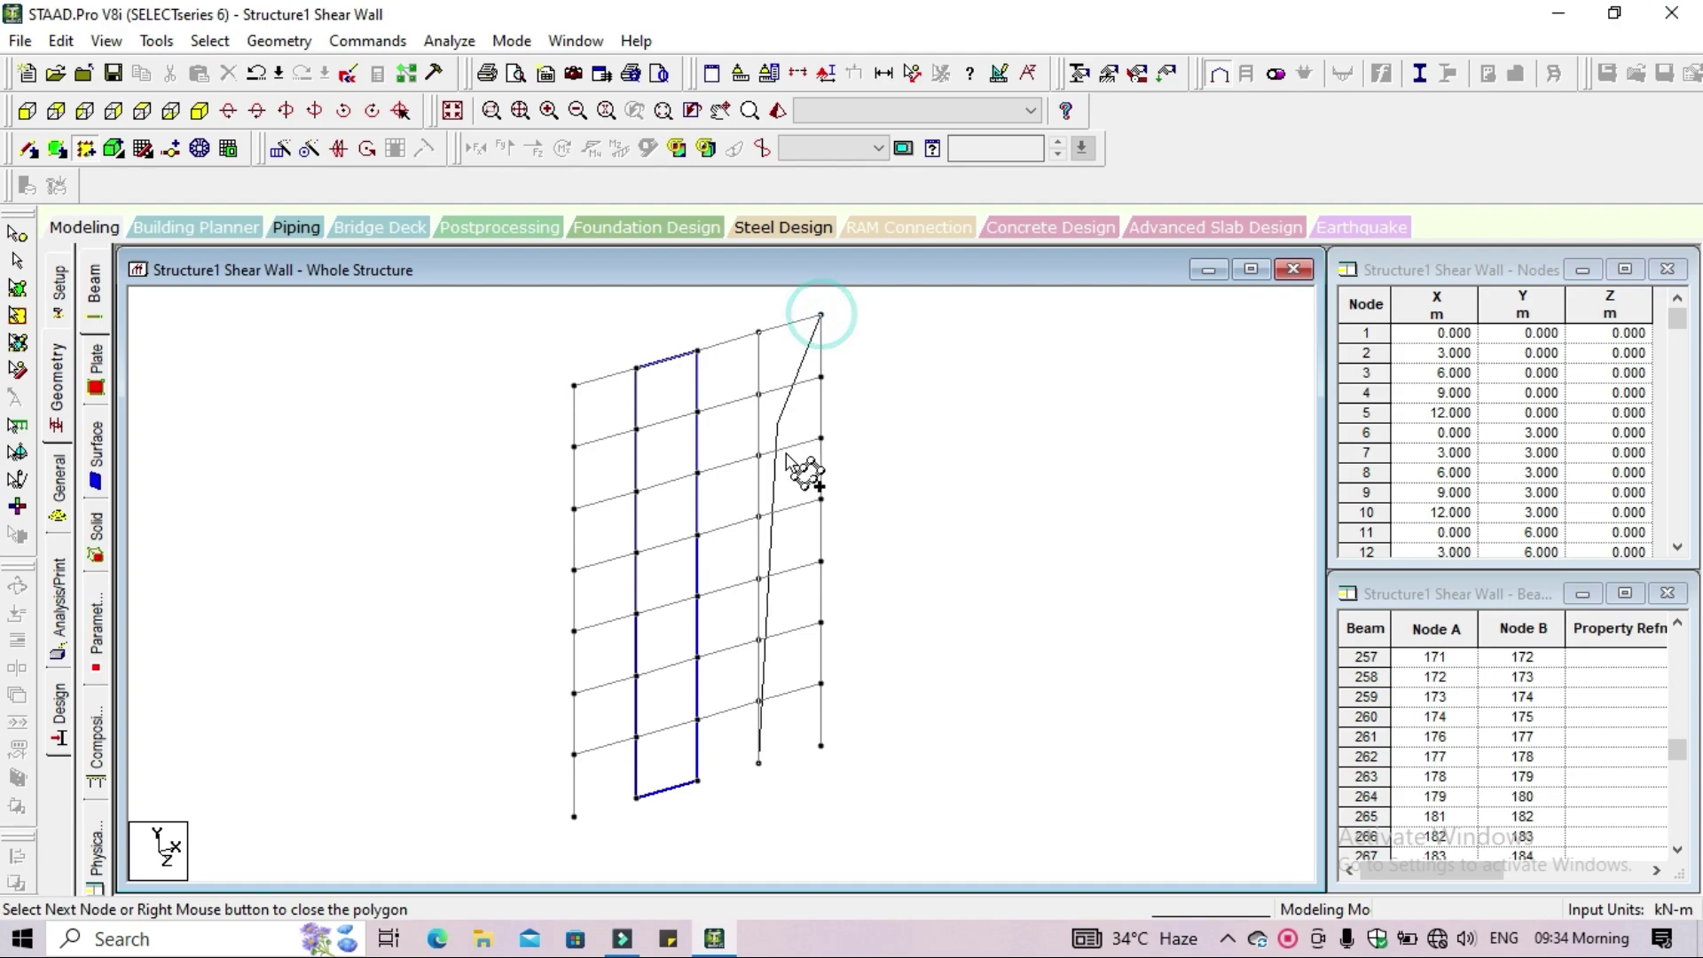
left_click(820, 747)
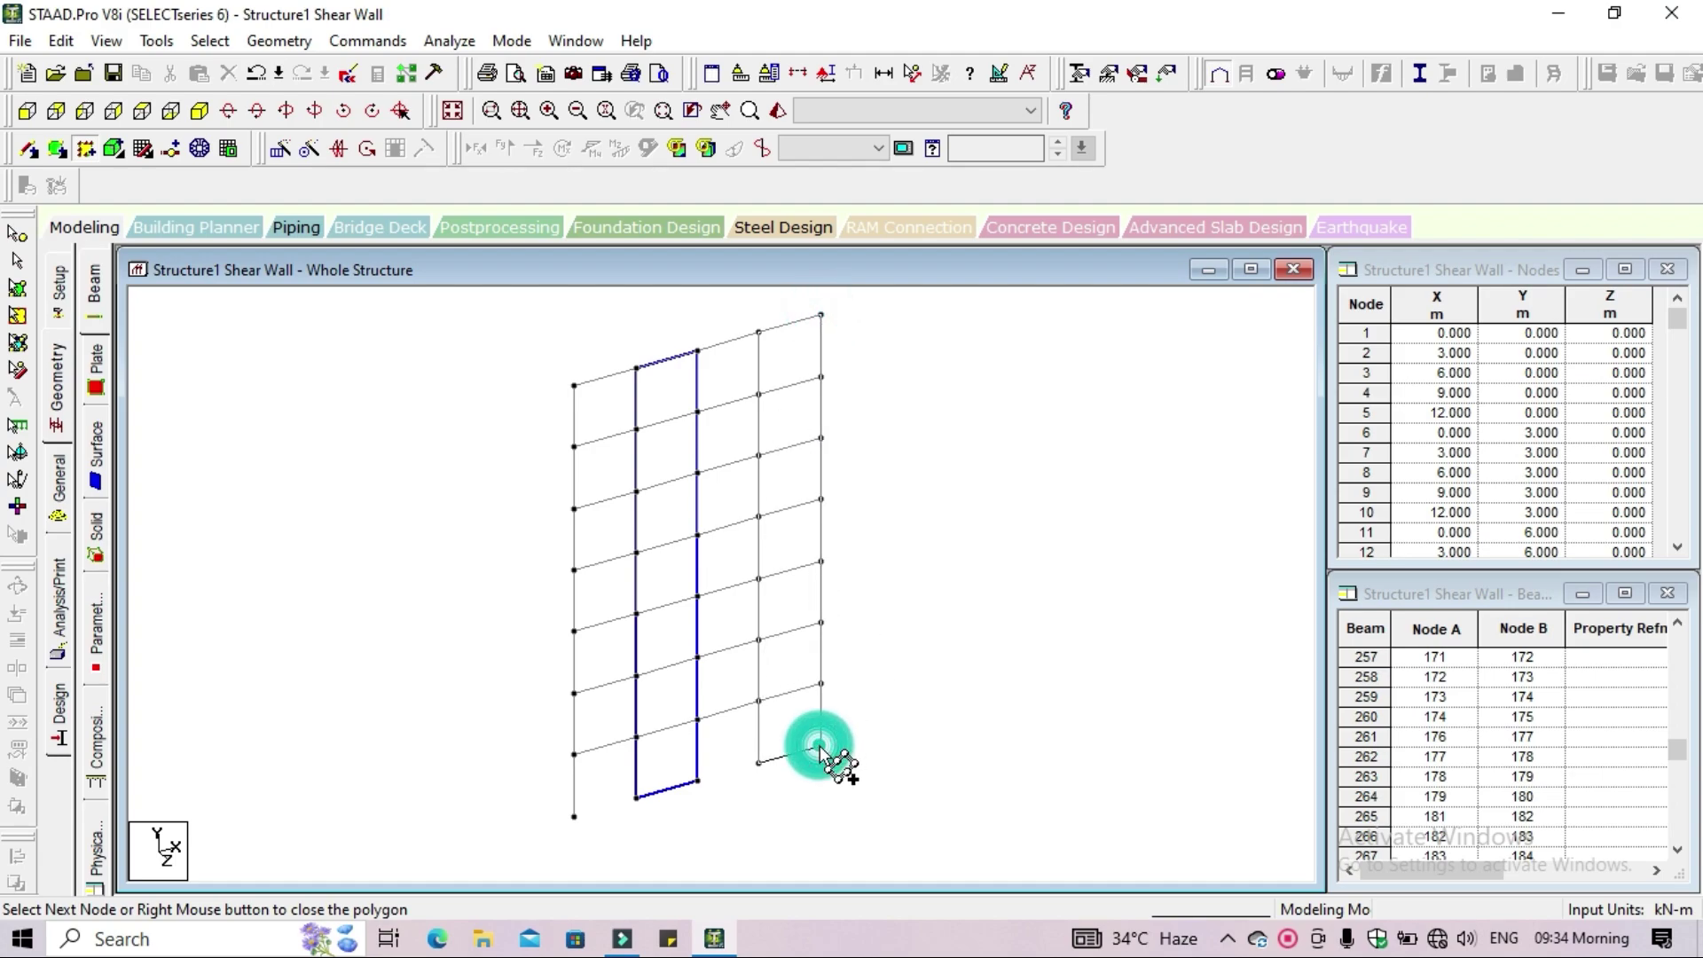
left_click(758, 763)
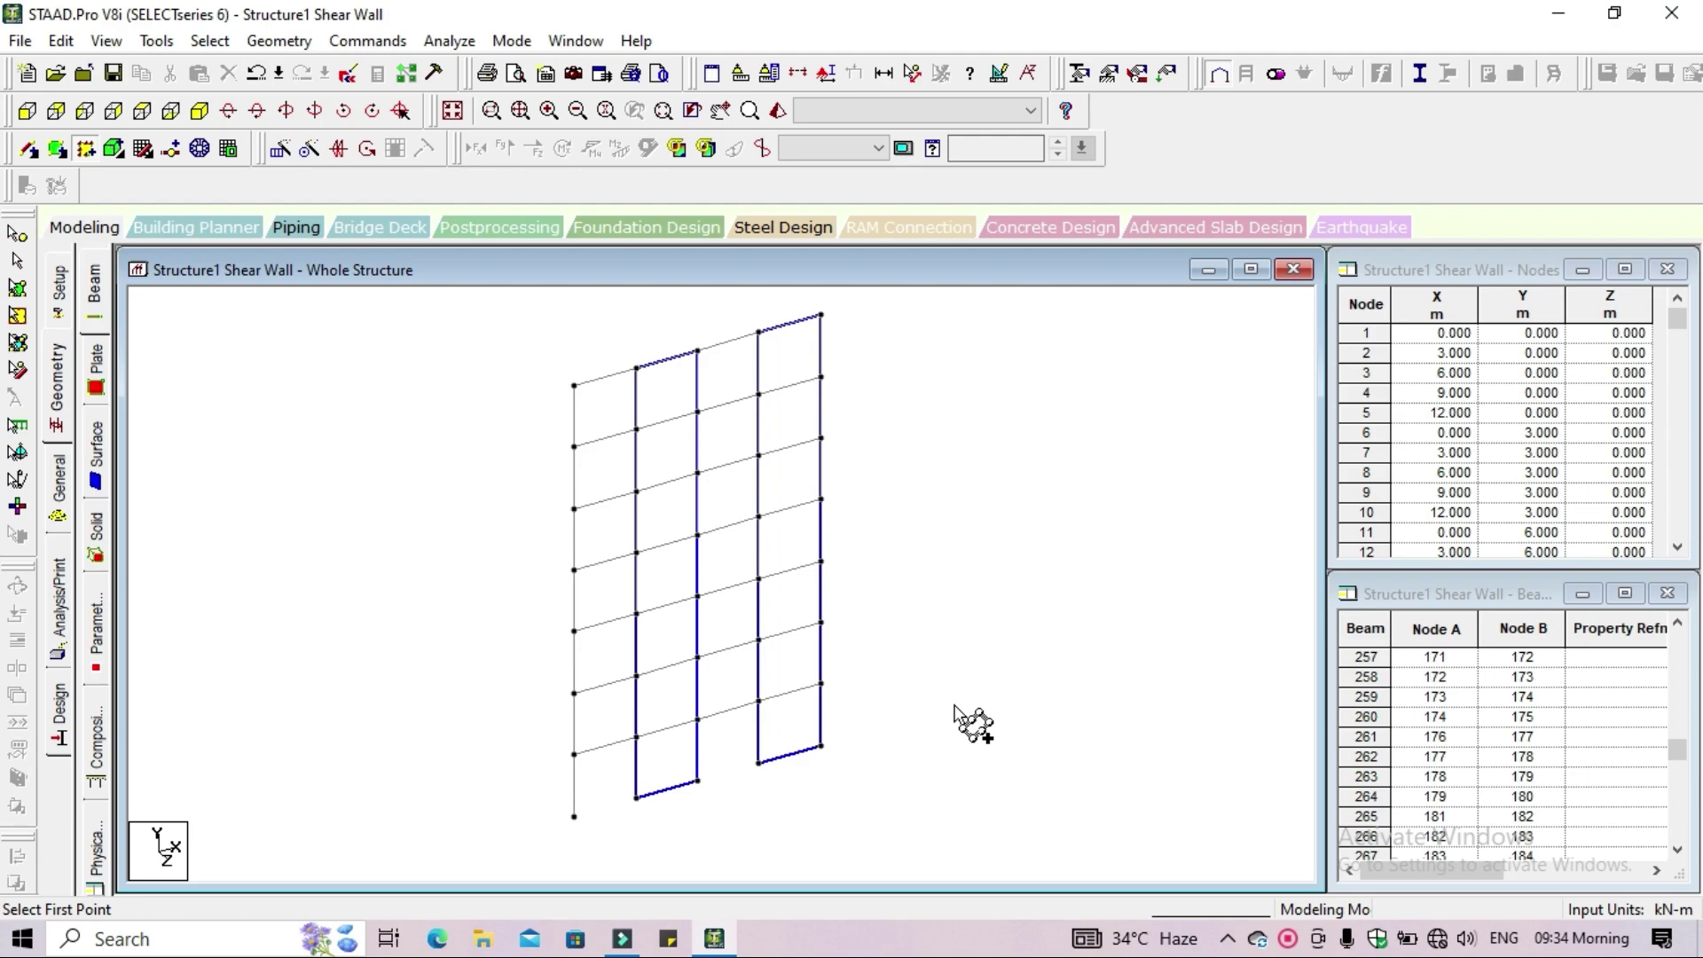
left_click(454, 113)
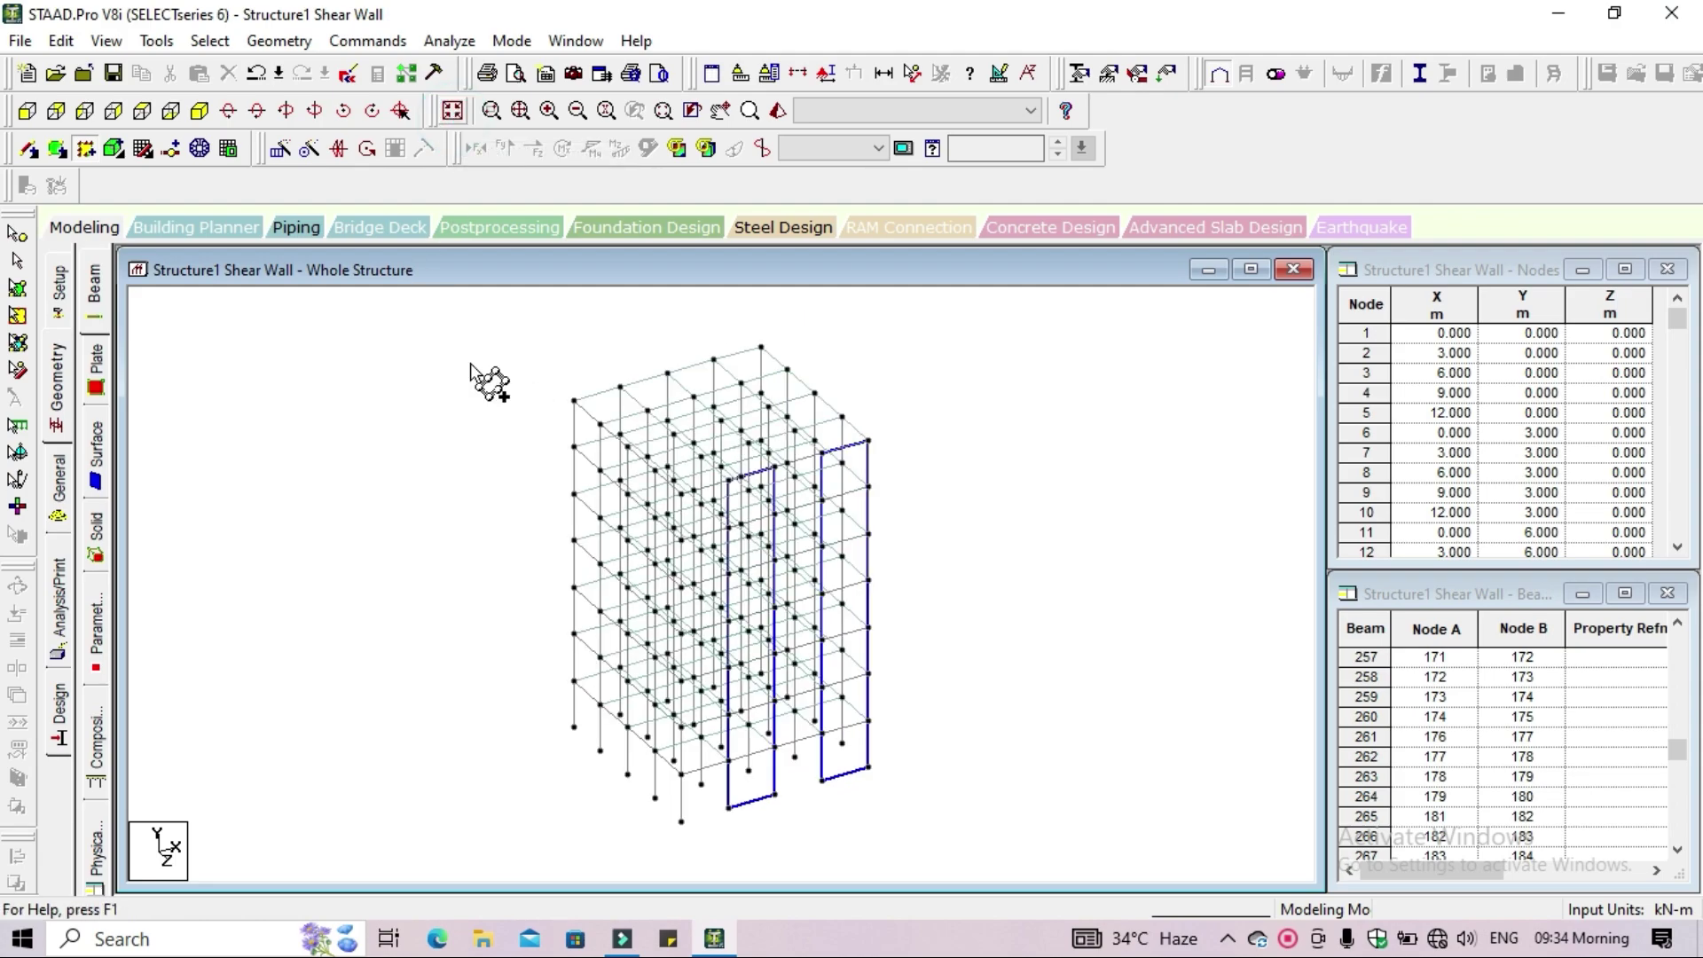
Isolate the frame line at X = 12 m from the top view with the Section tool's Window / Rubber Band option and the Beams Cursor
left_click(142, 112)
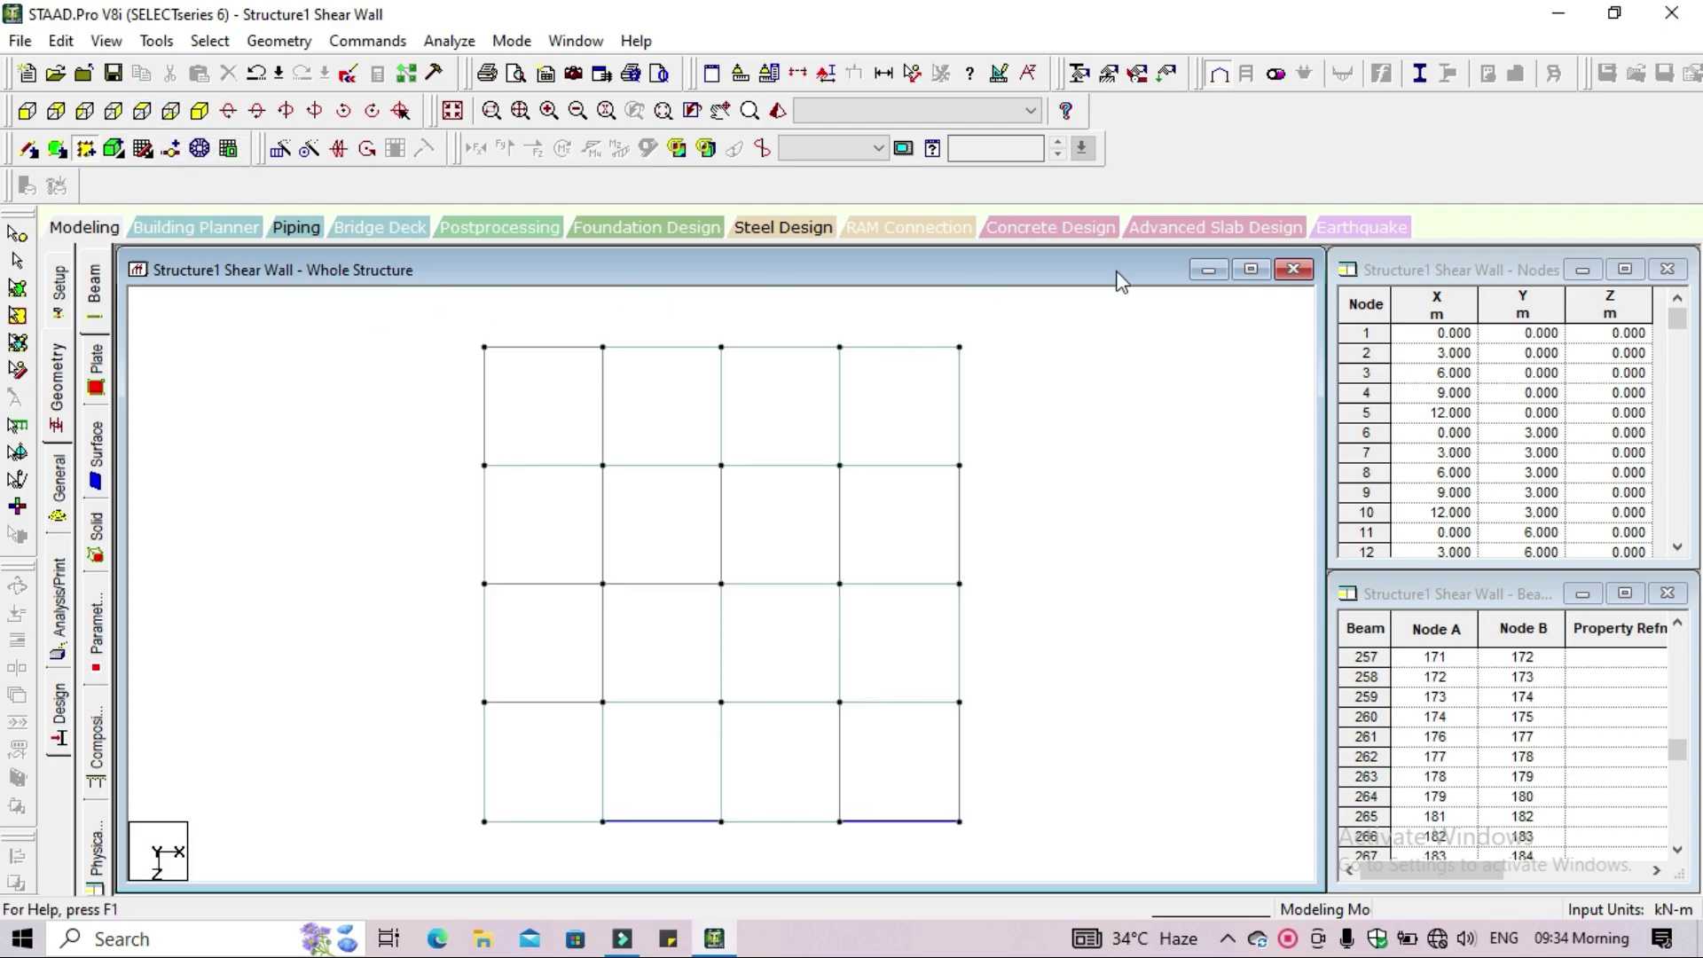
left_click(799, 74)
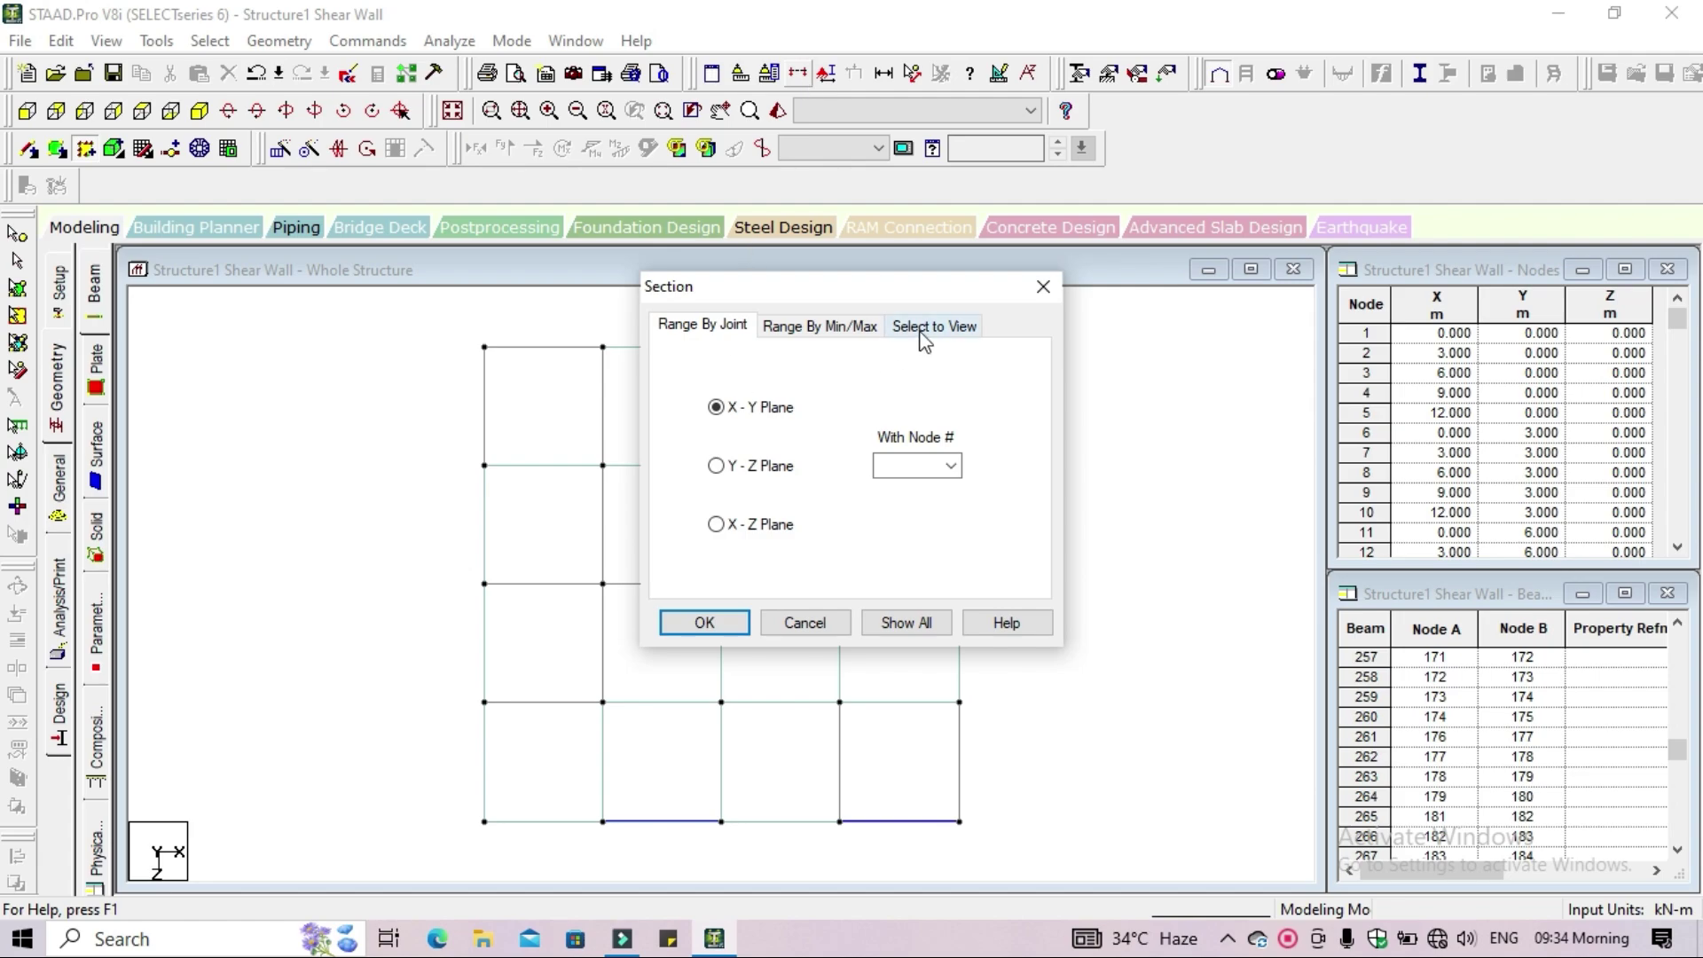
left_click(922, 330)
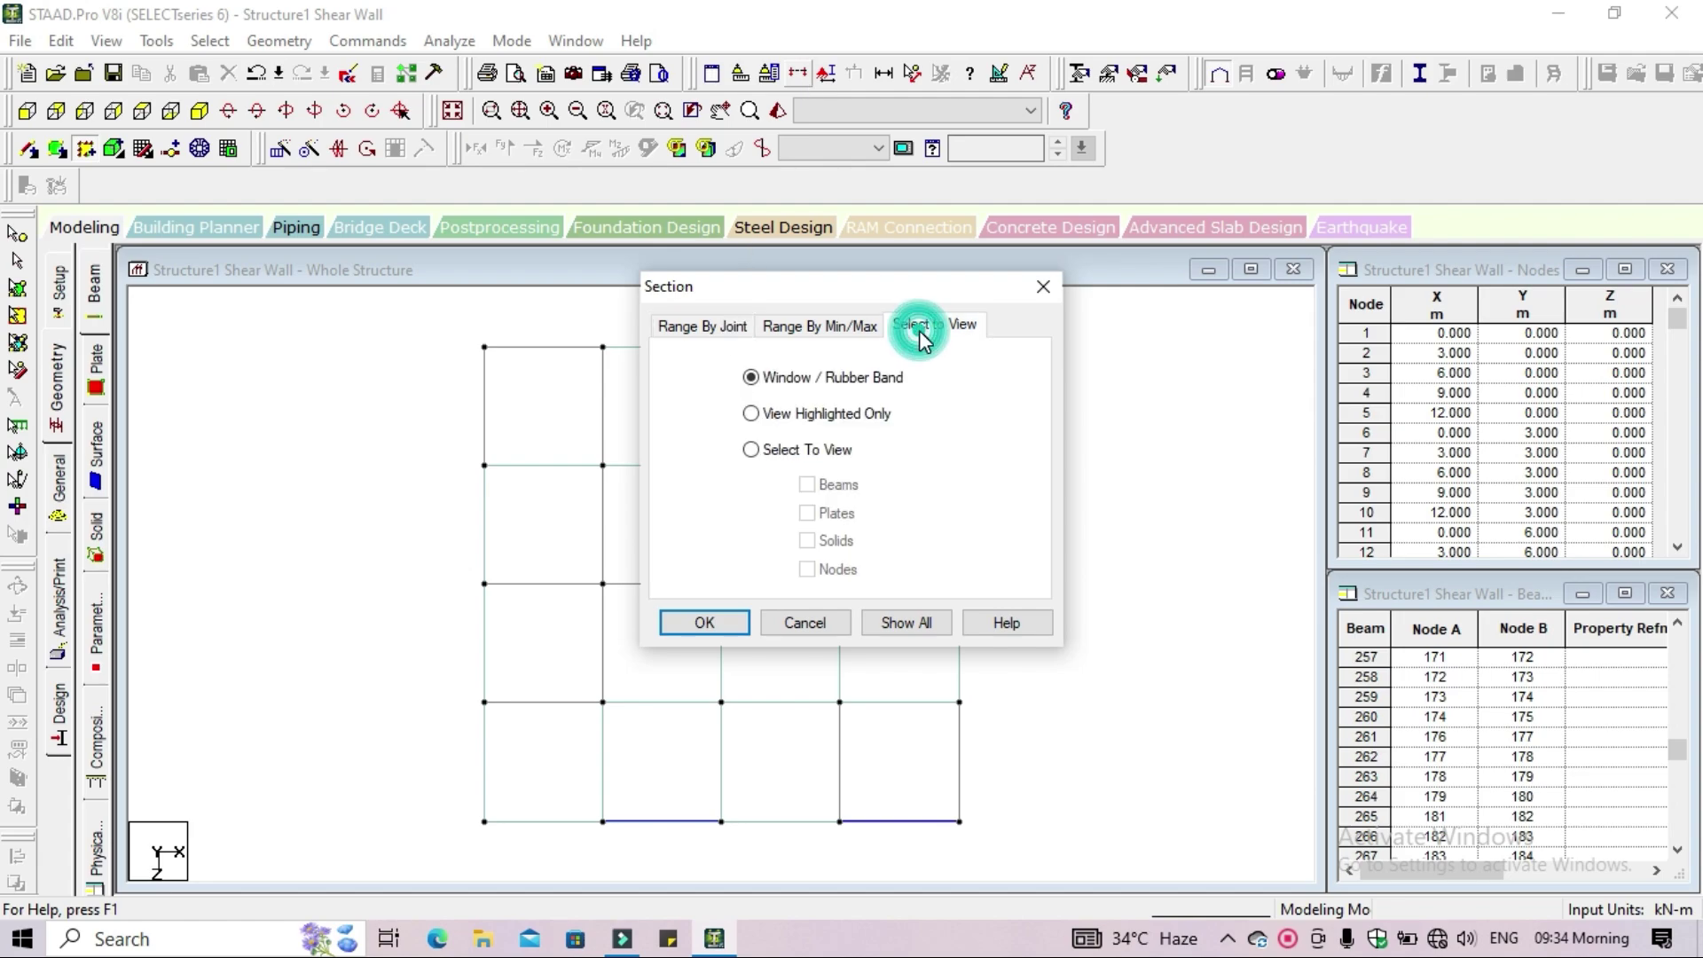
left_click(704, 625)
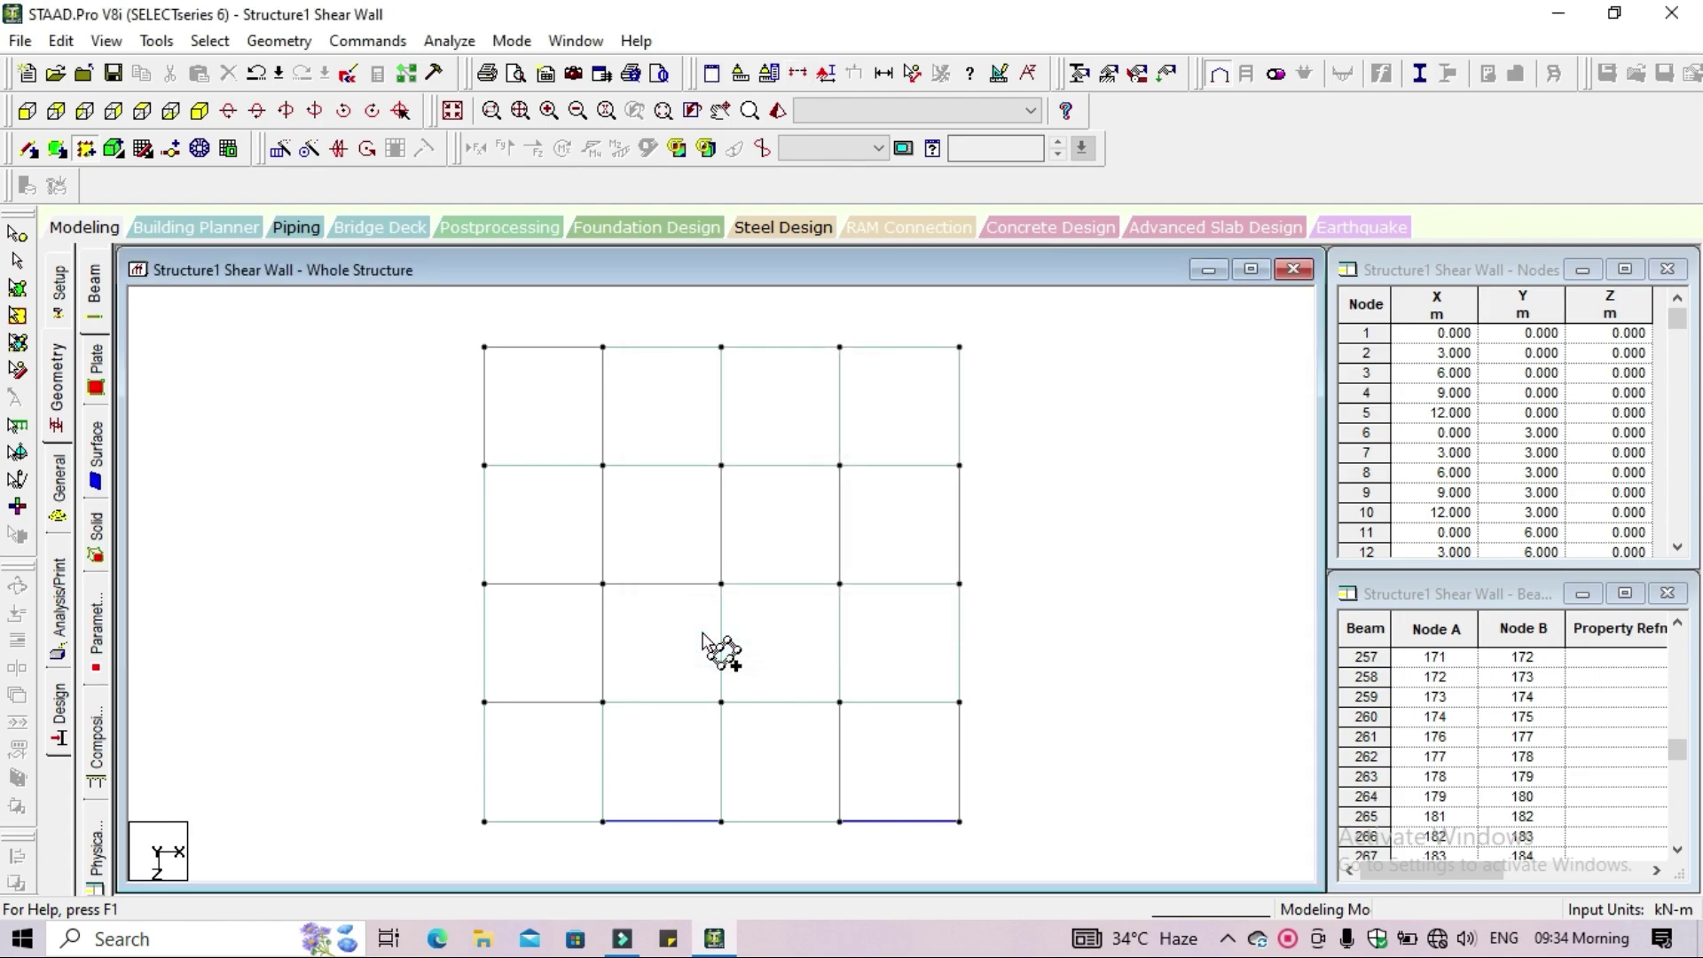
left_click(946, 319)
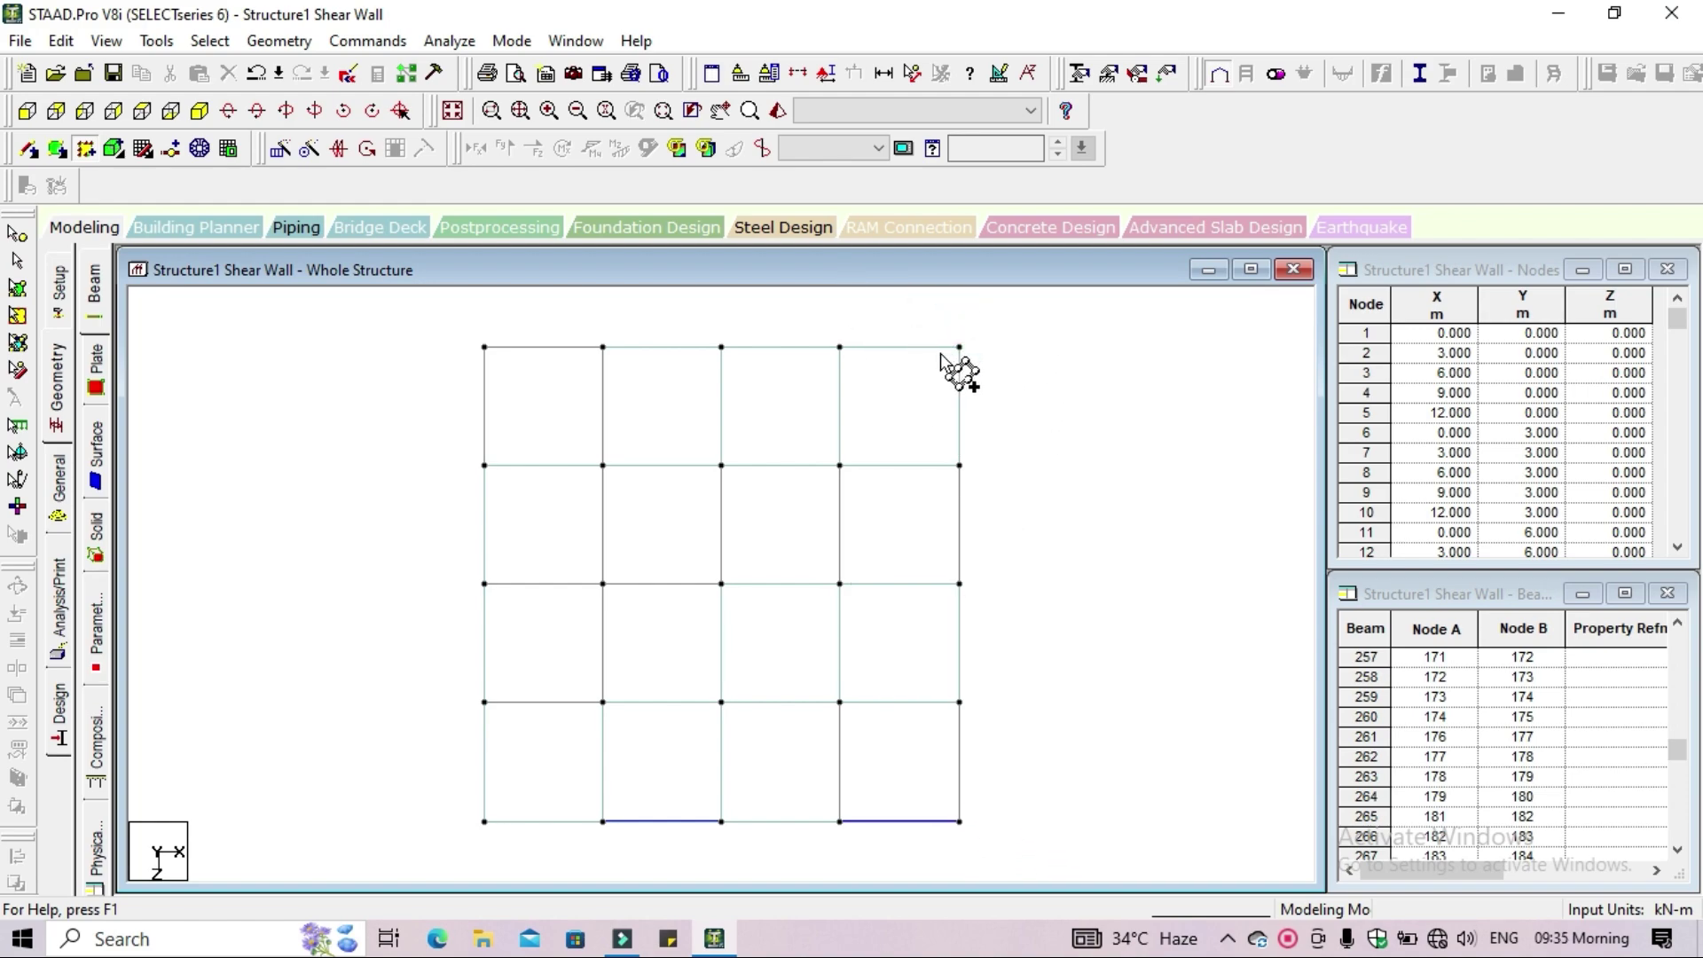
left_click(798, 75)
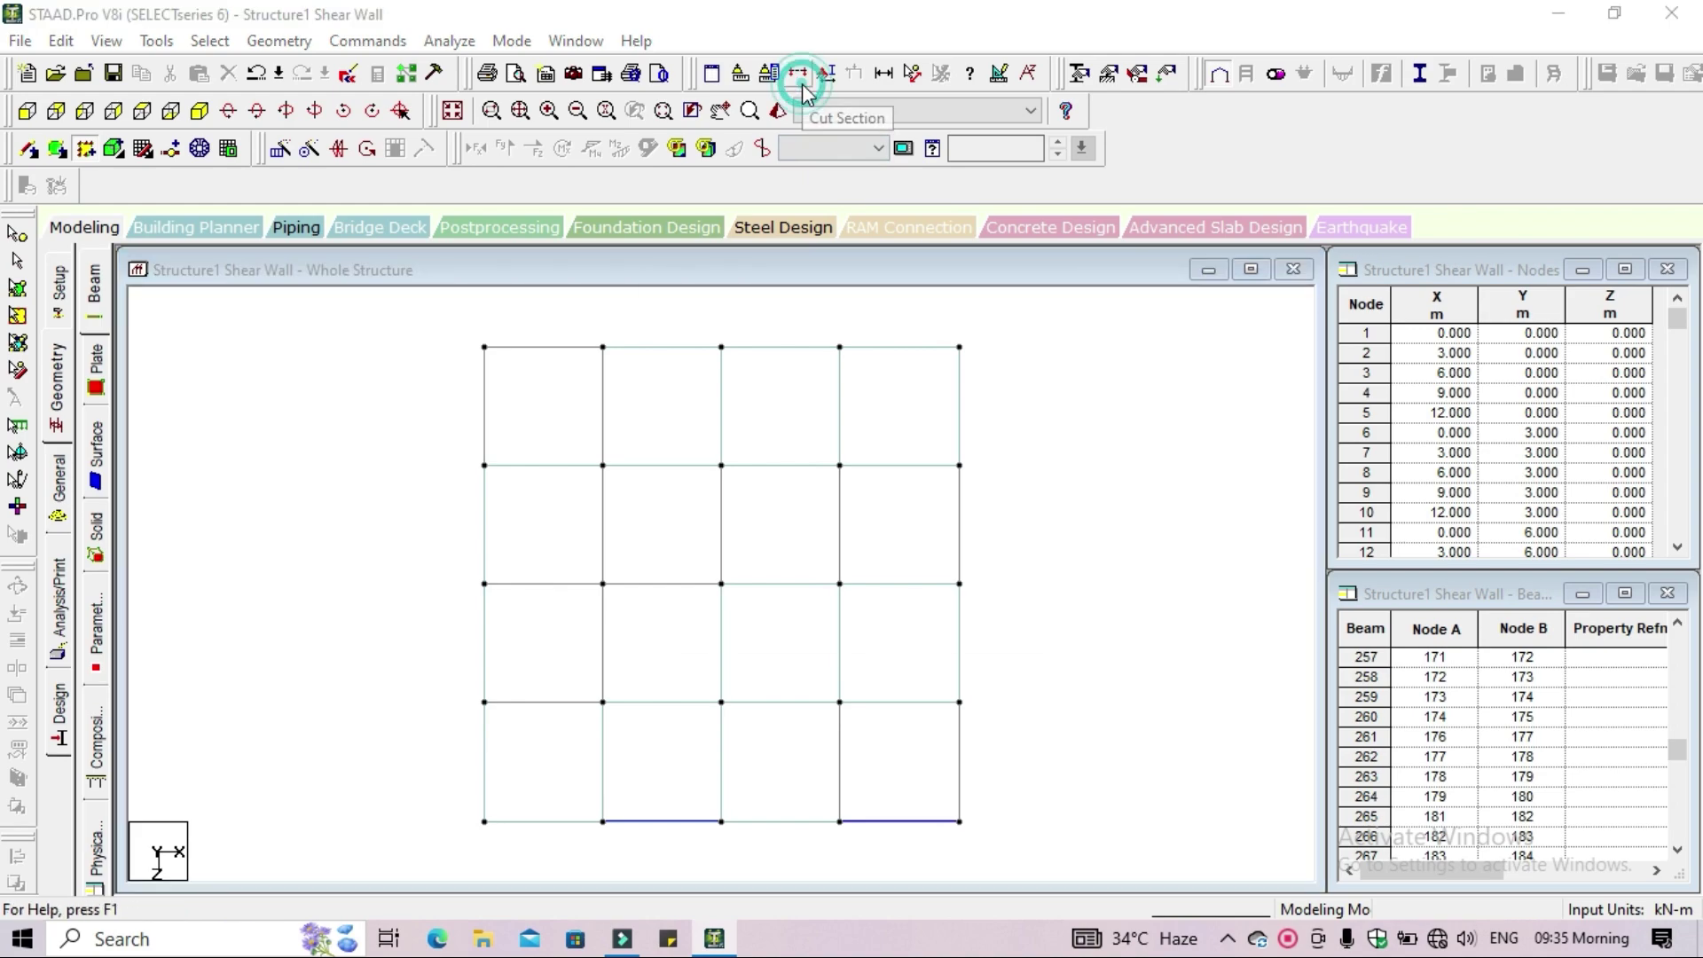
left_click(944, 326)
left_click(705, 621)
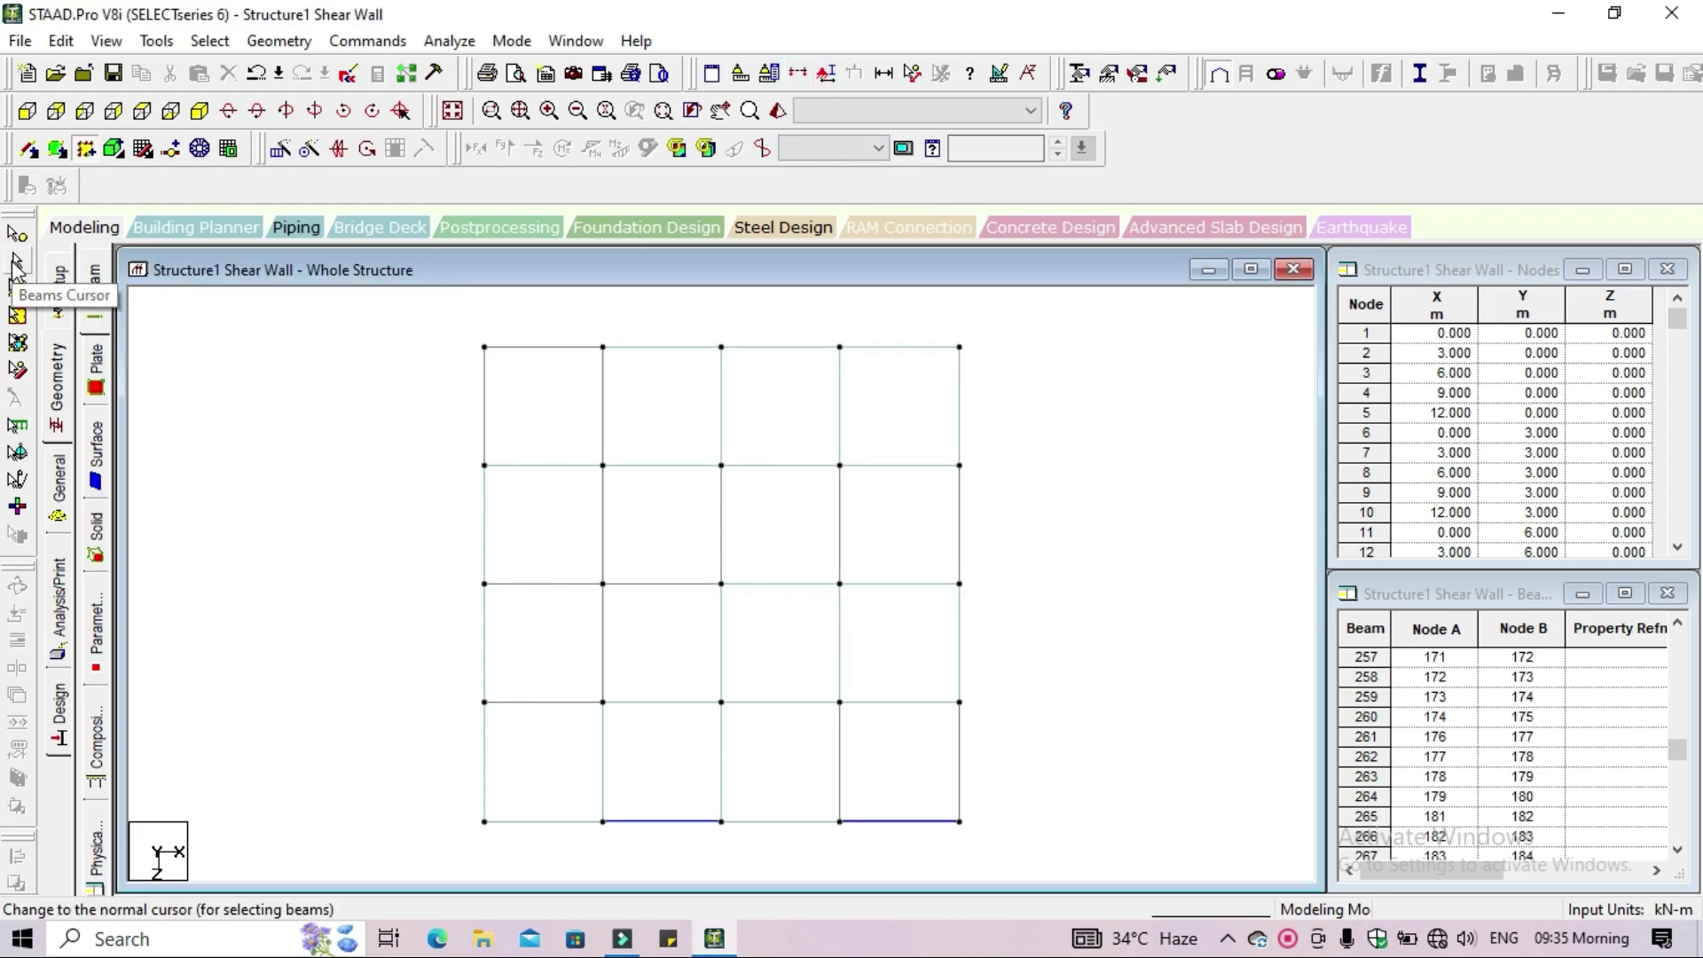
left_click(17, 262)
left_click_drag(937, 327, 1019, 854)
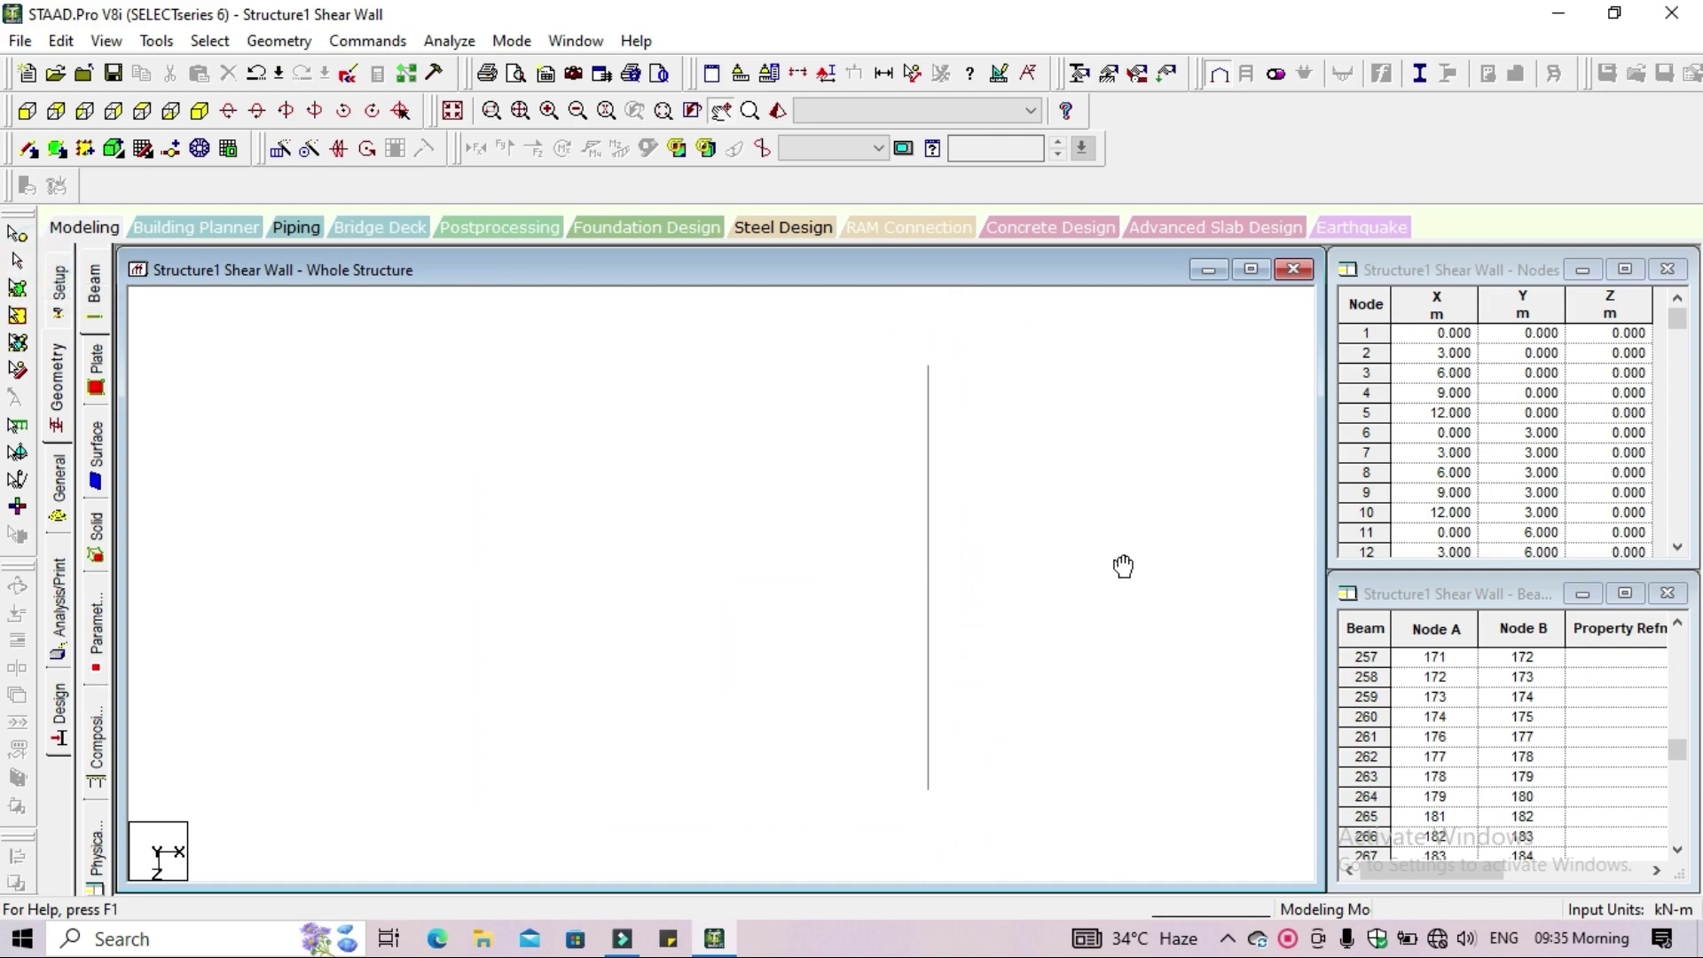
Add a full-height shear wall surface on the X = 12 m frame between the Z = 9 m and Z = 12 m column lines
left_click(199, 110)
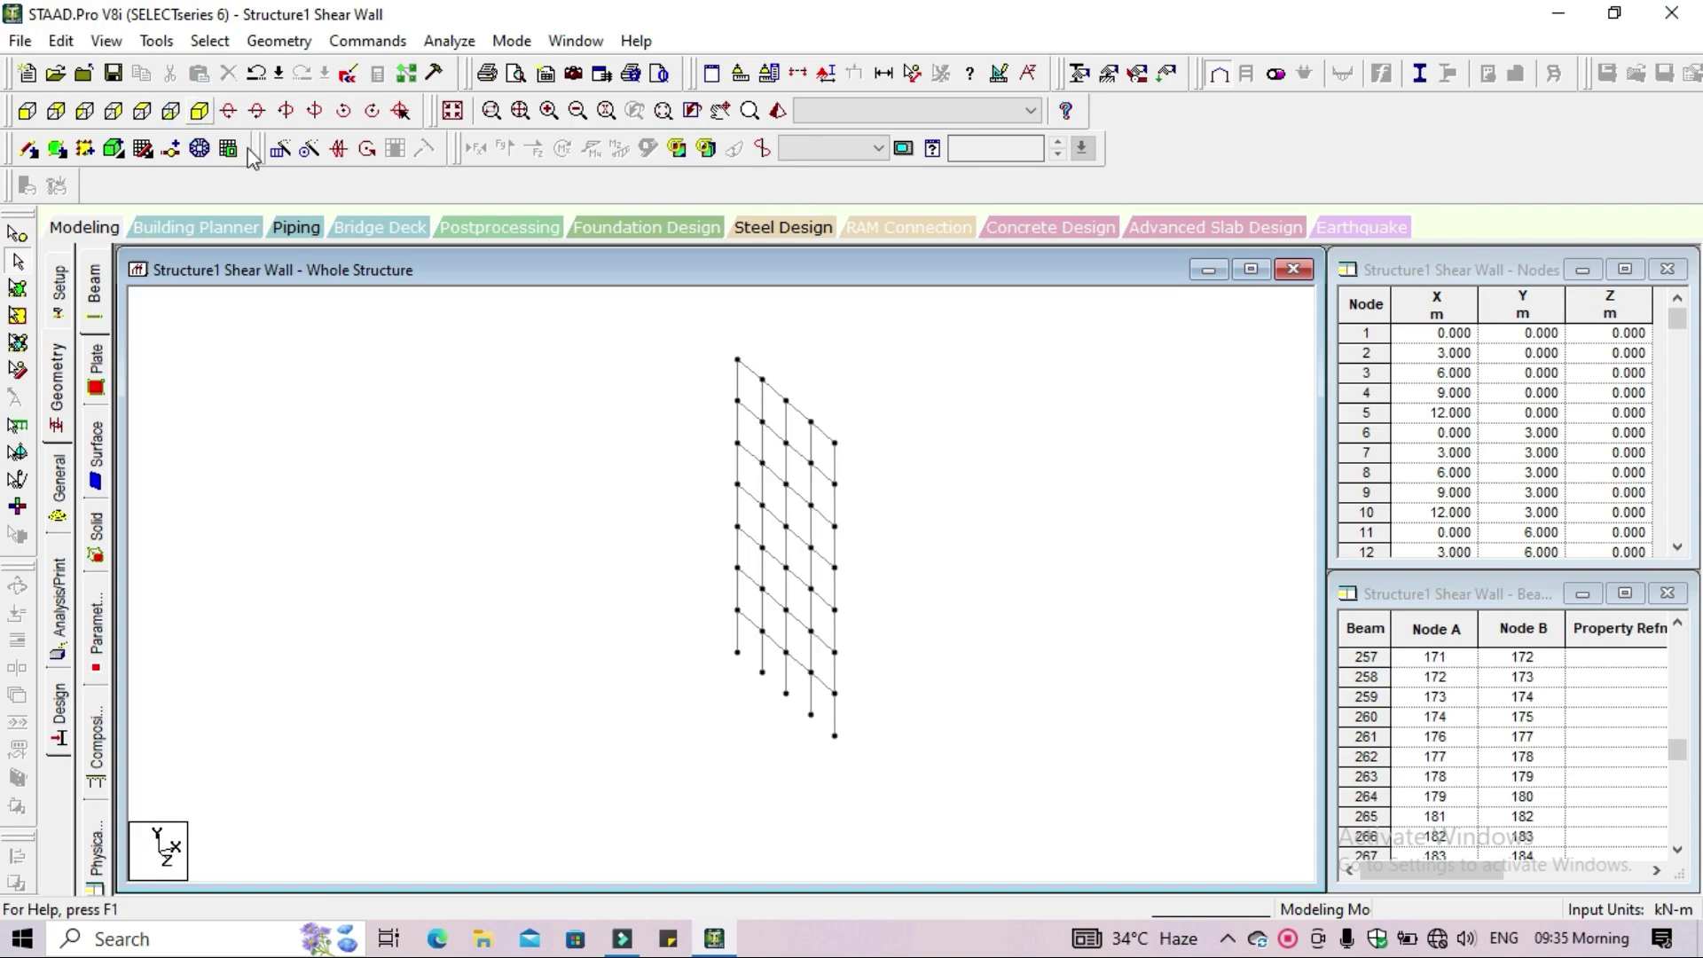
scroll(810, 475, "up", 2)
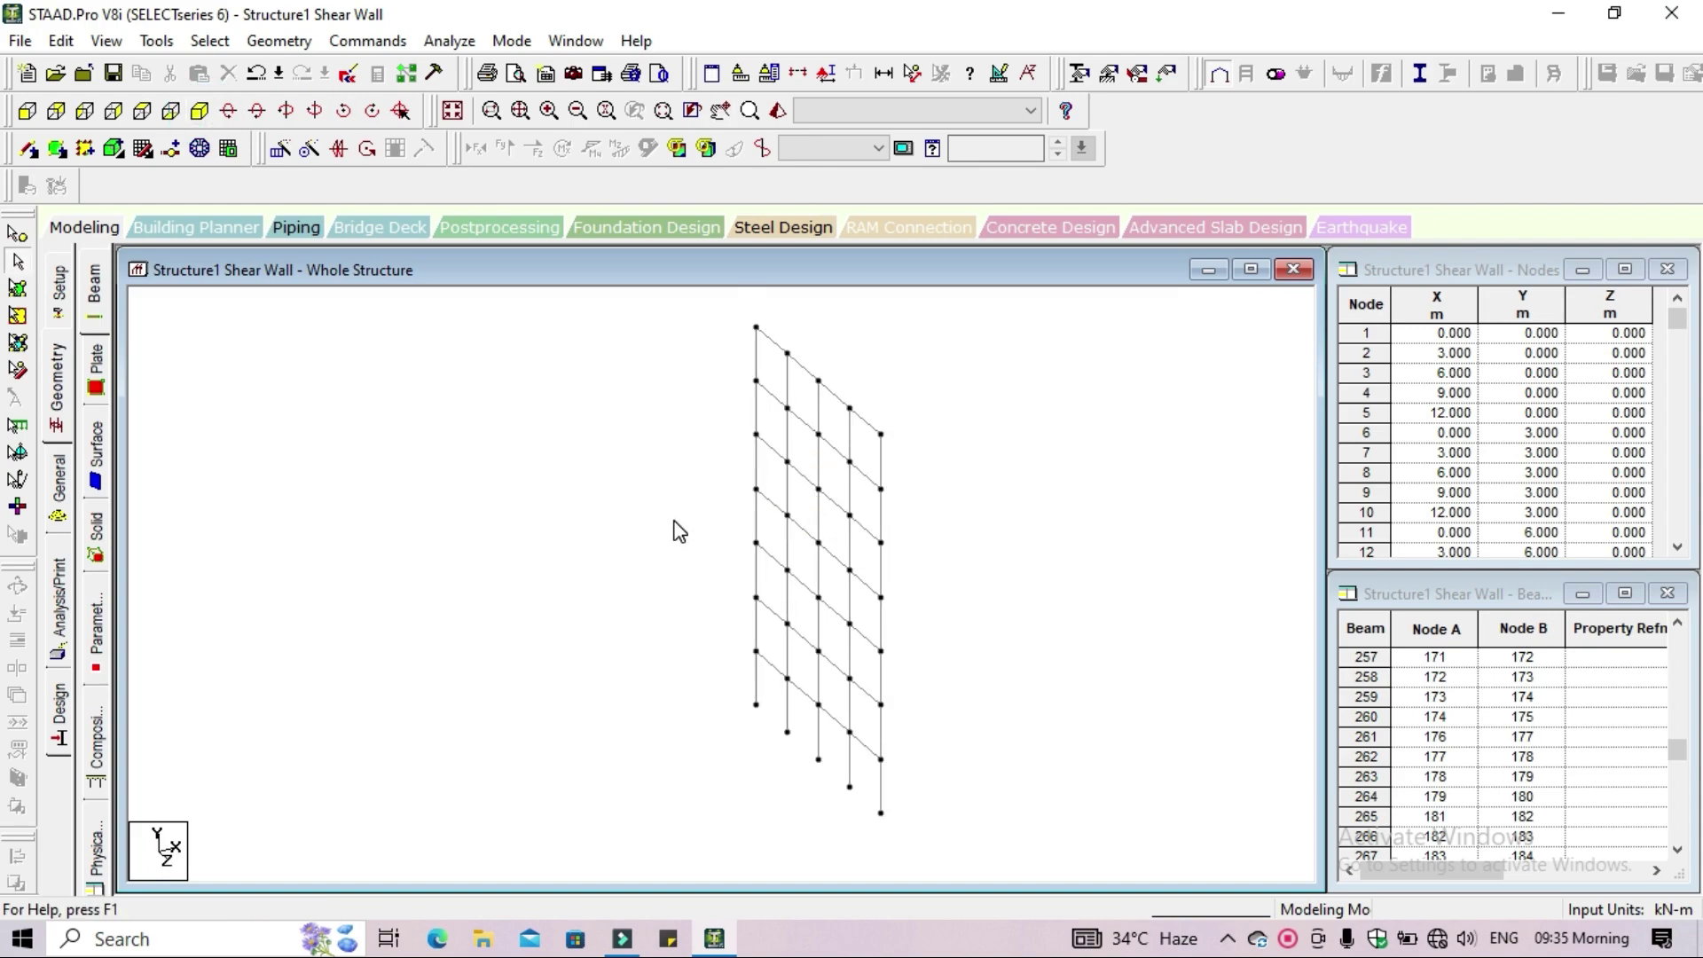
left_click(85, 150)
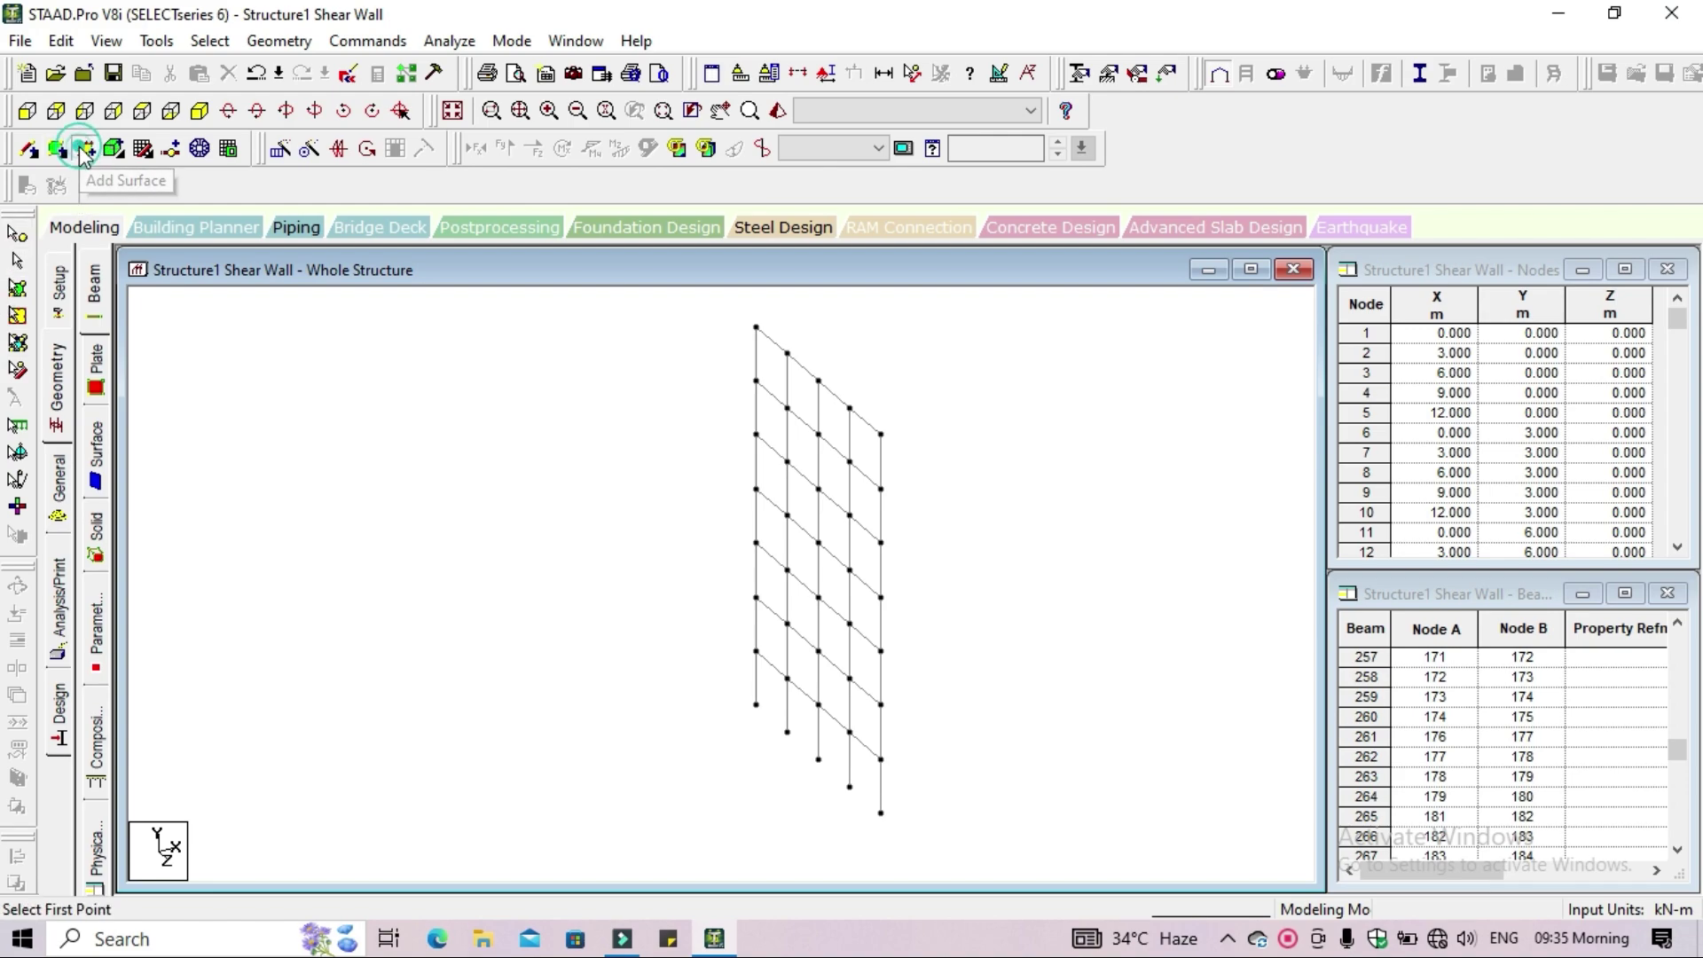
left_click(881, 812)
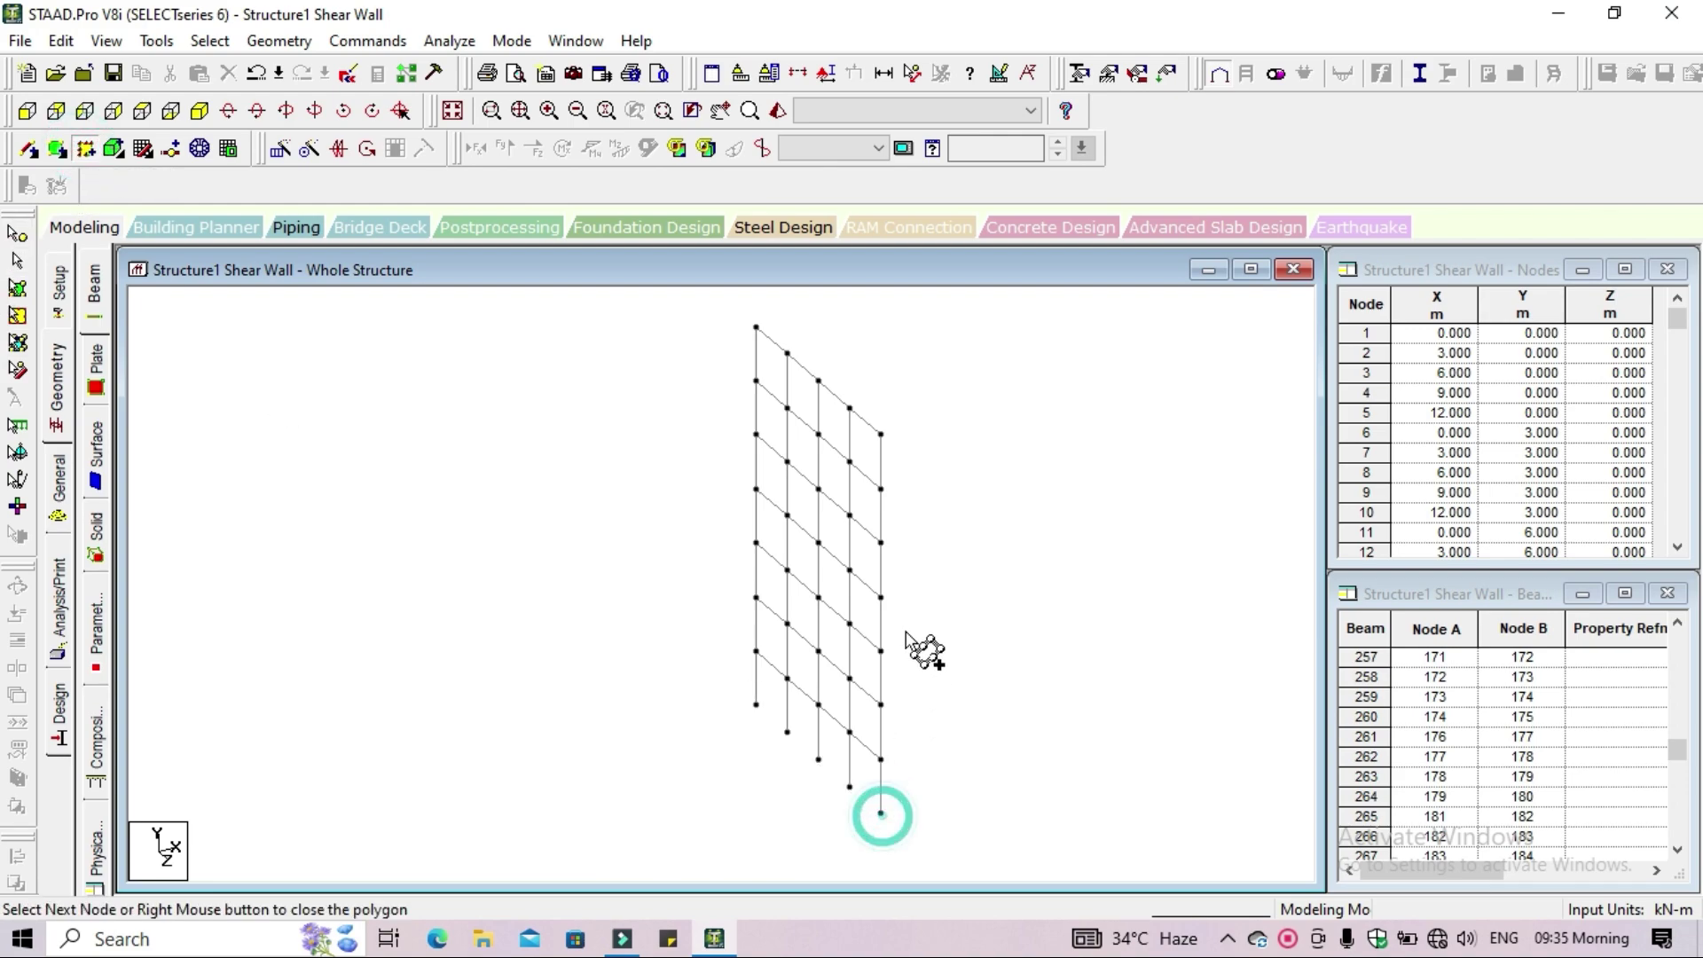
left_click(881, 435)
left_click(849, 408)
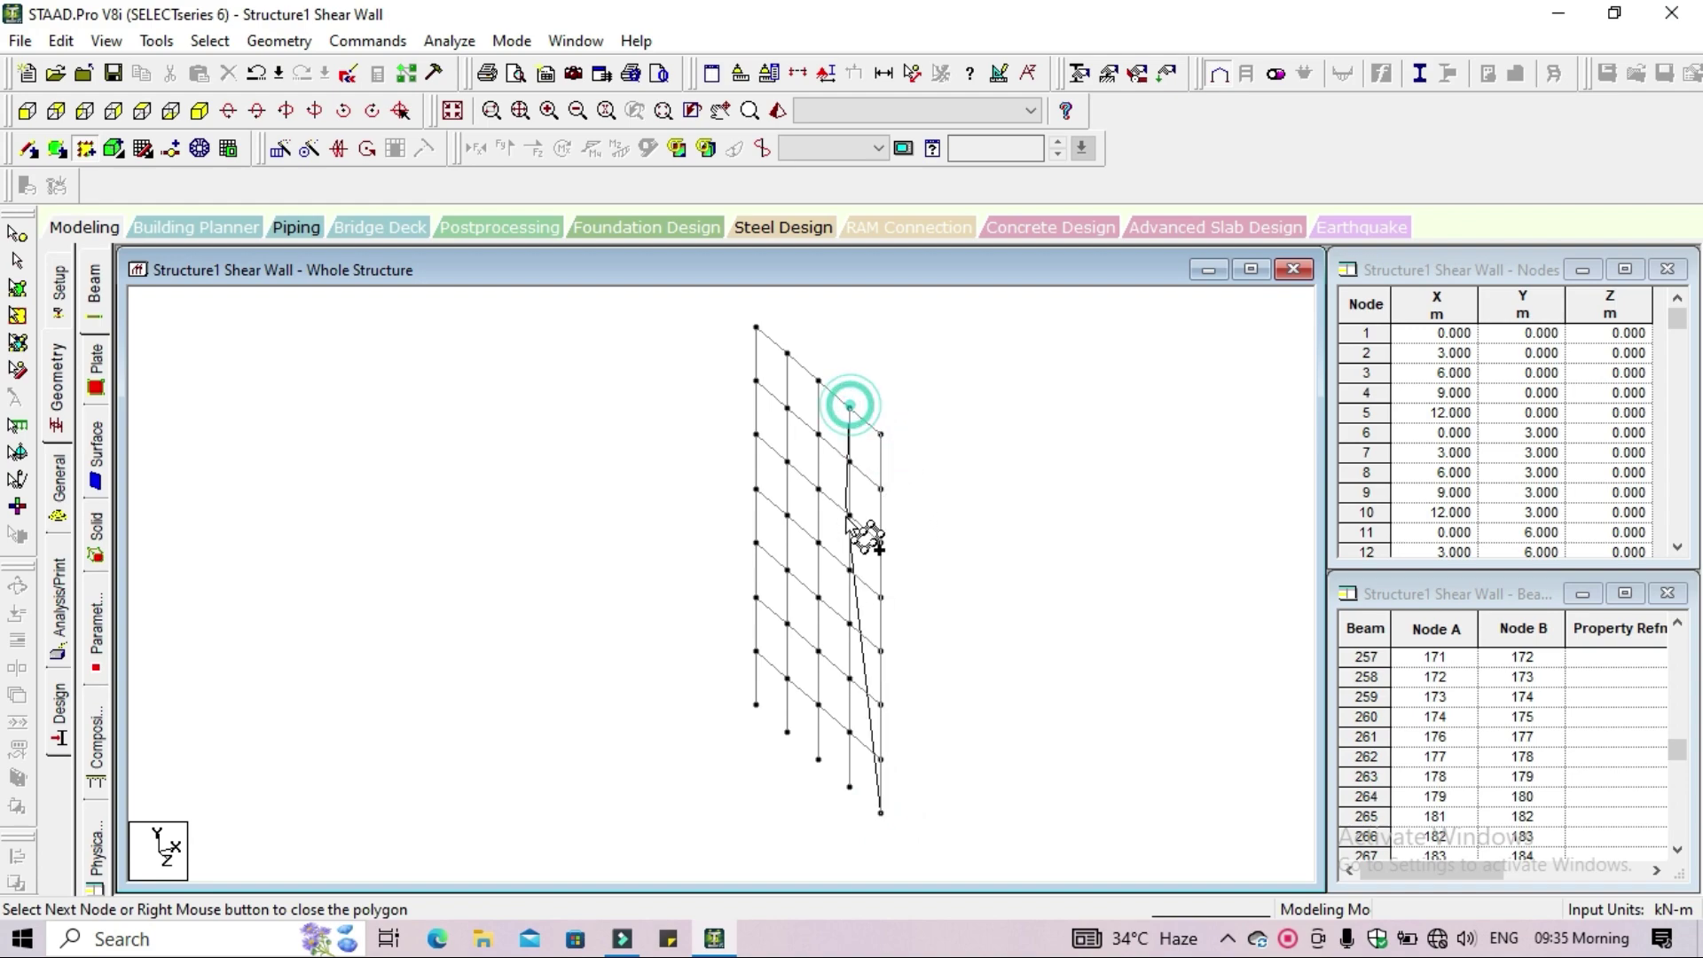
left_click(849, 785)
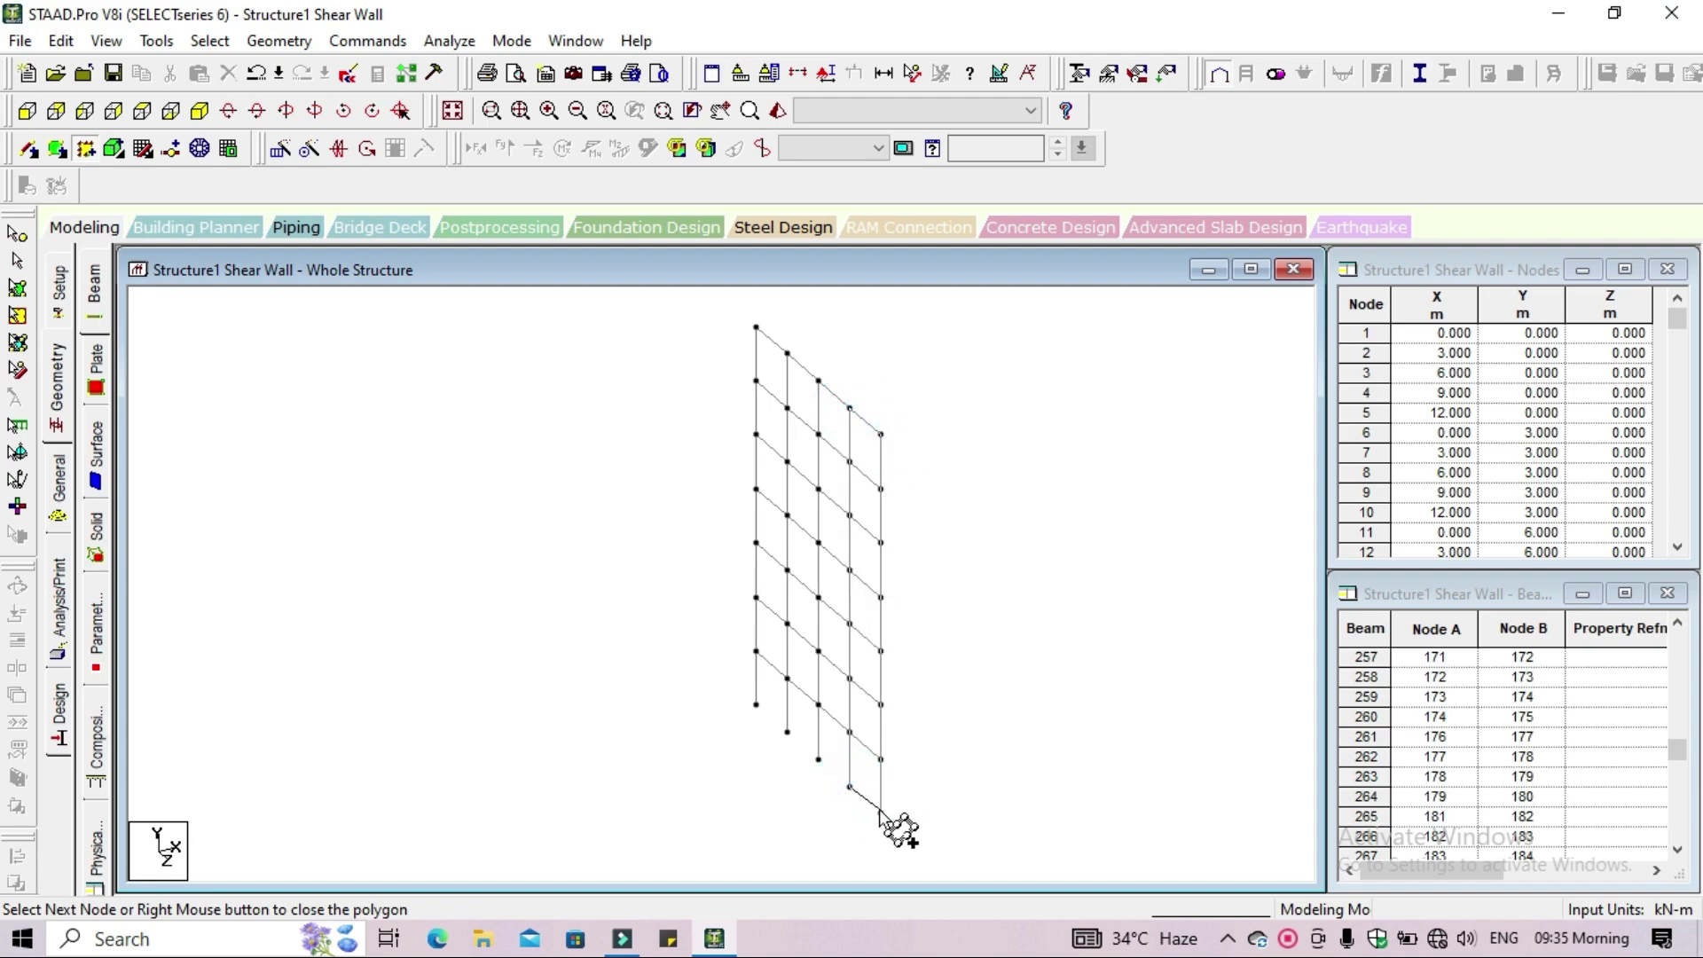
left_click(880, 810)
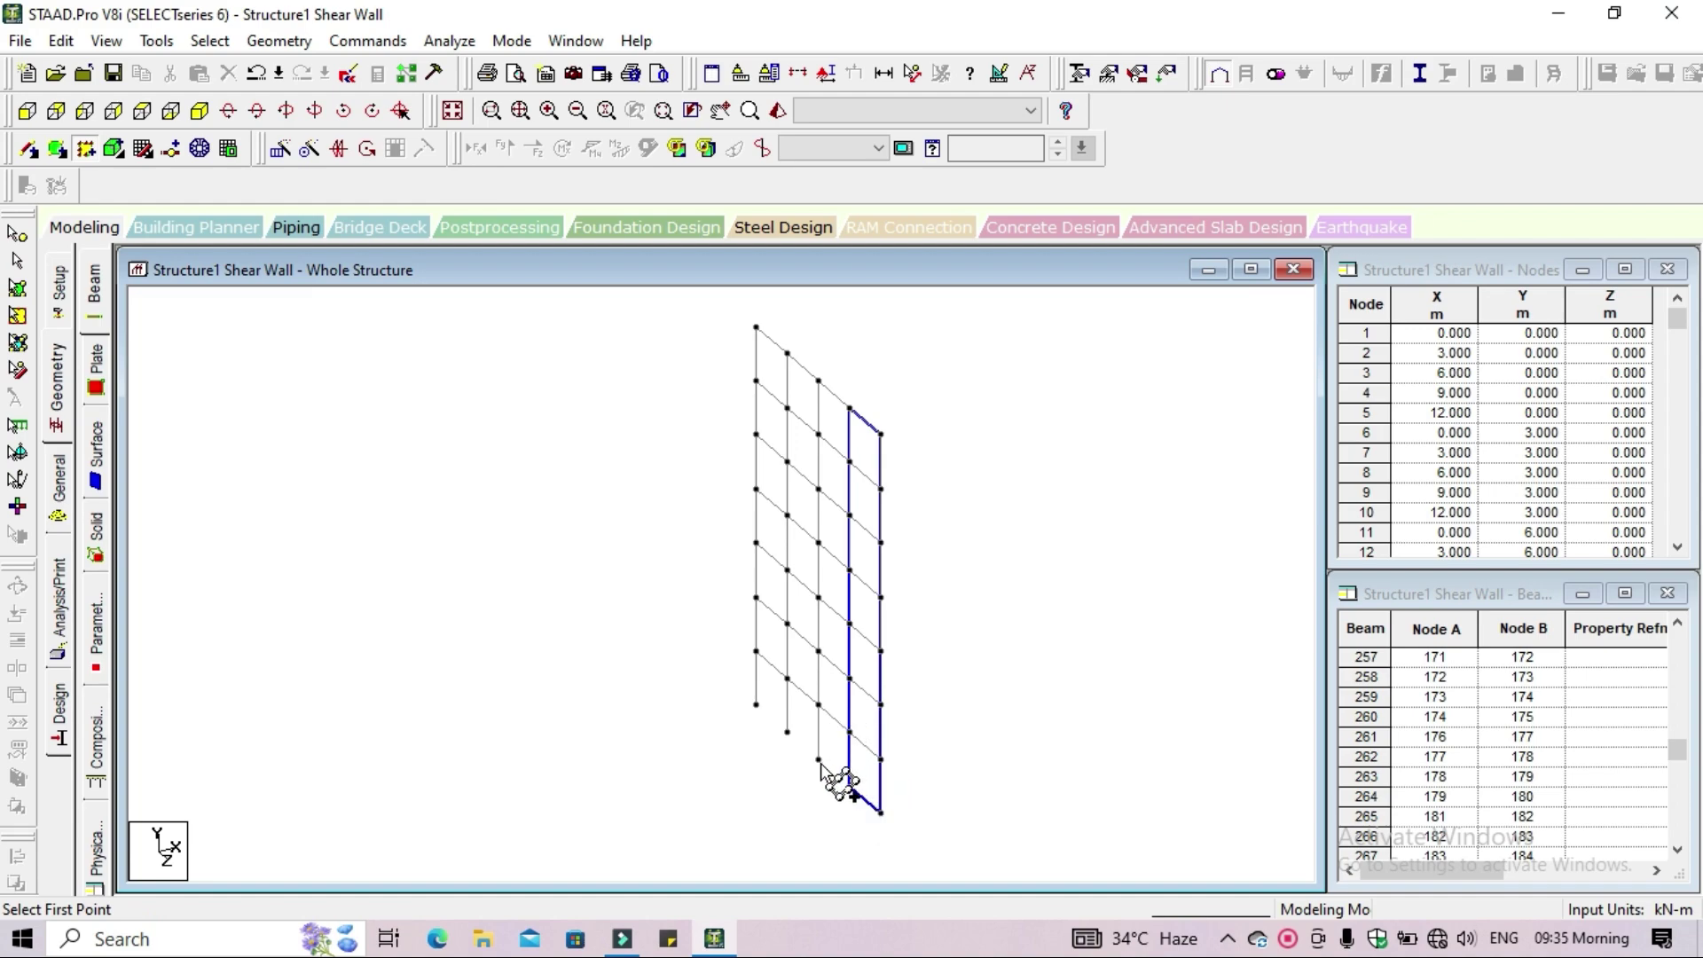
Add a full-height shear wall surface between the Z = 3 m and Z = 6 m columns of the X = 12 m frame, and redisplay the whole structure
left_click(818, 759)
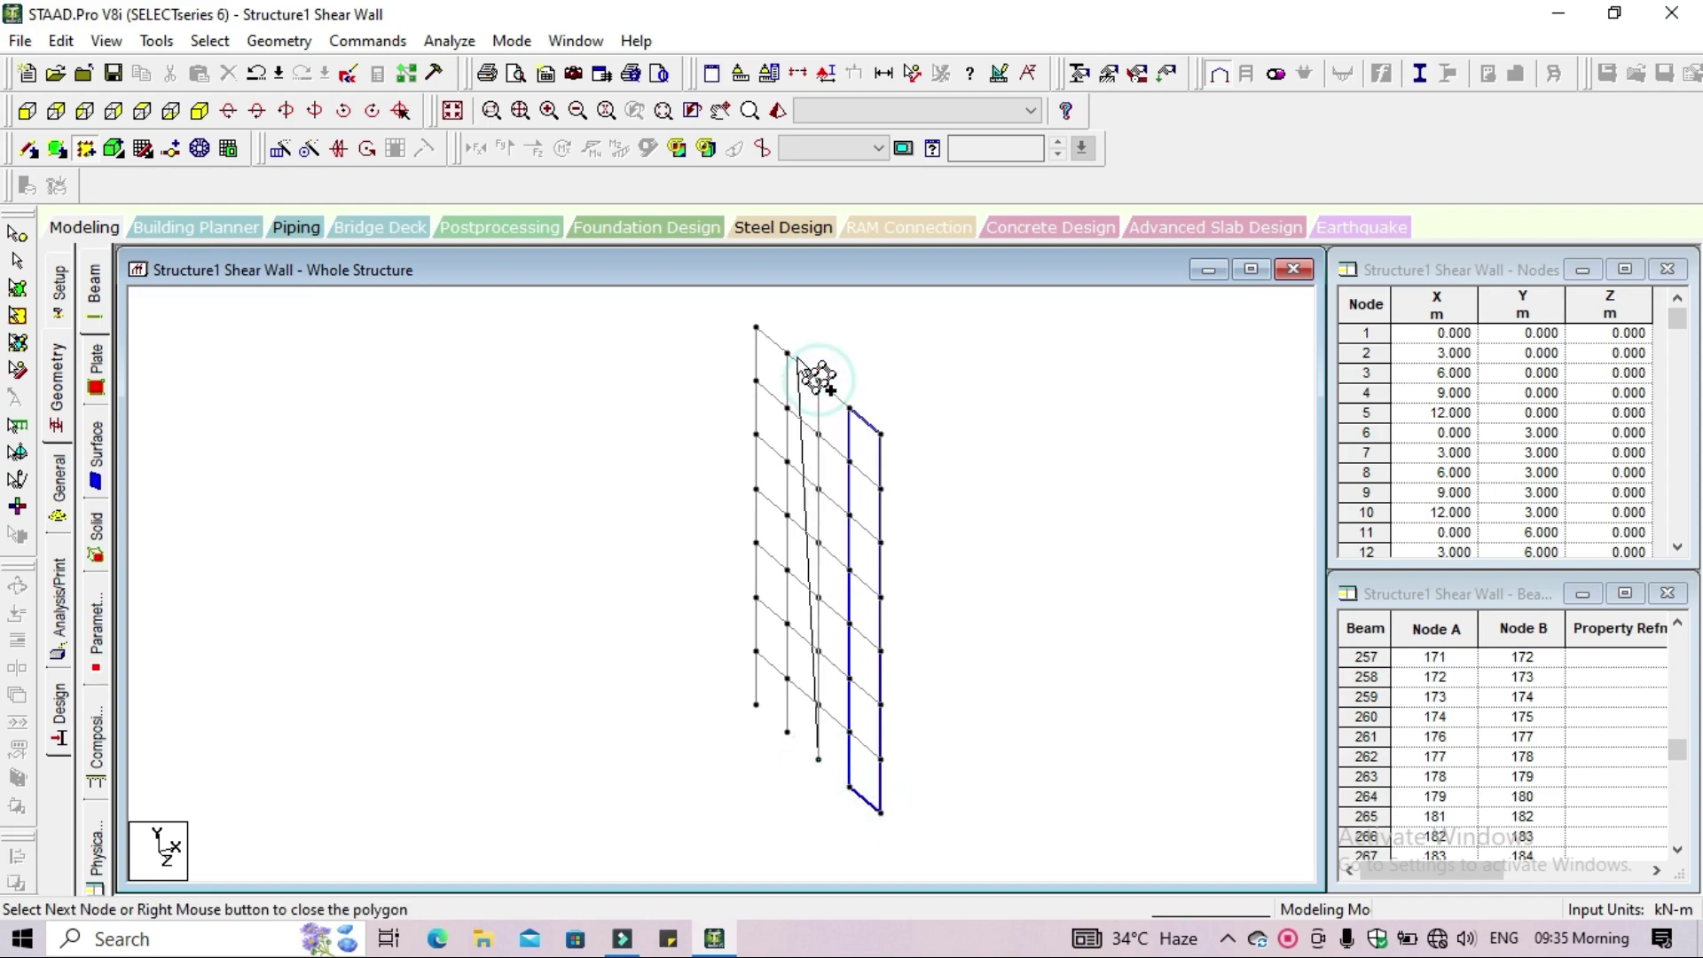
left_click(786, 352)
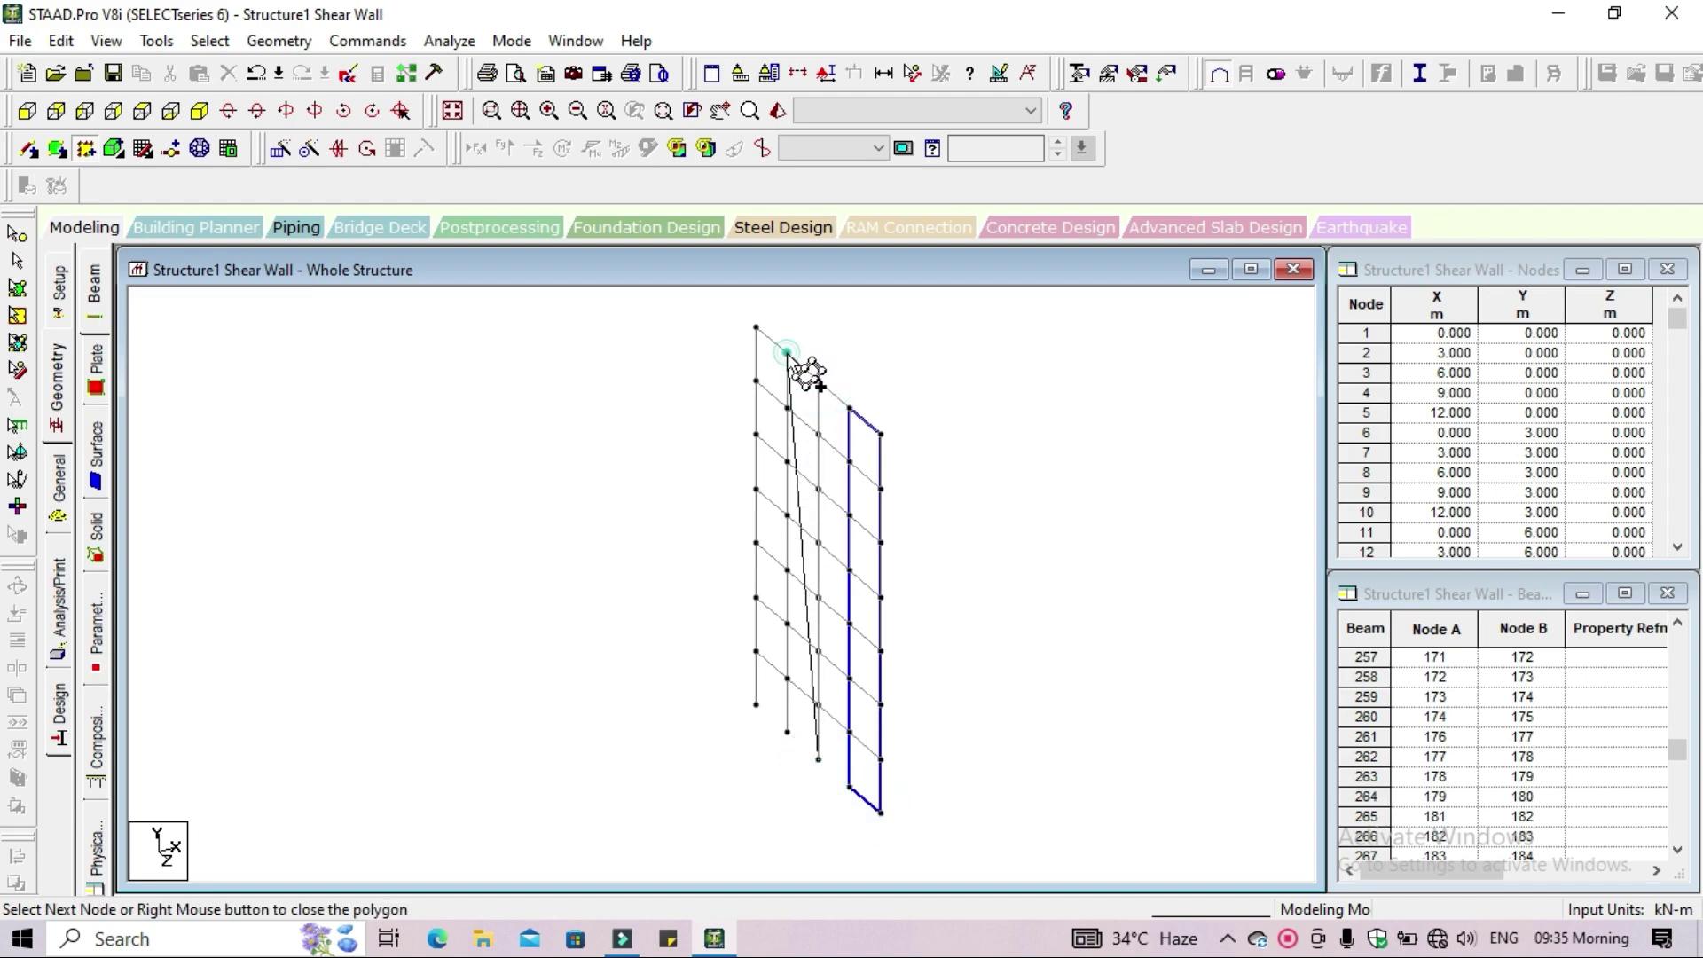
left_click(787, 731)
left_click(818, 759)
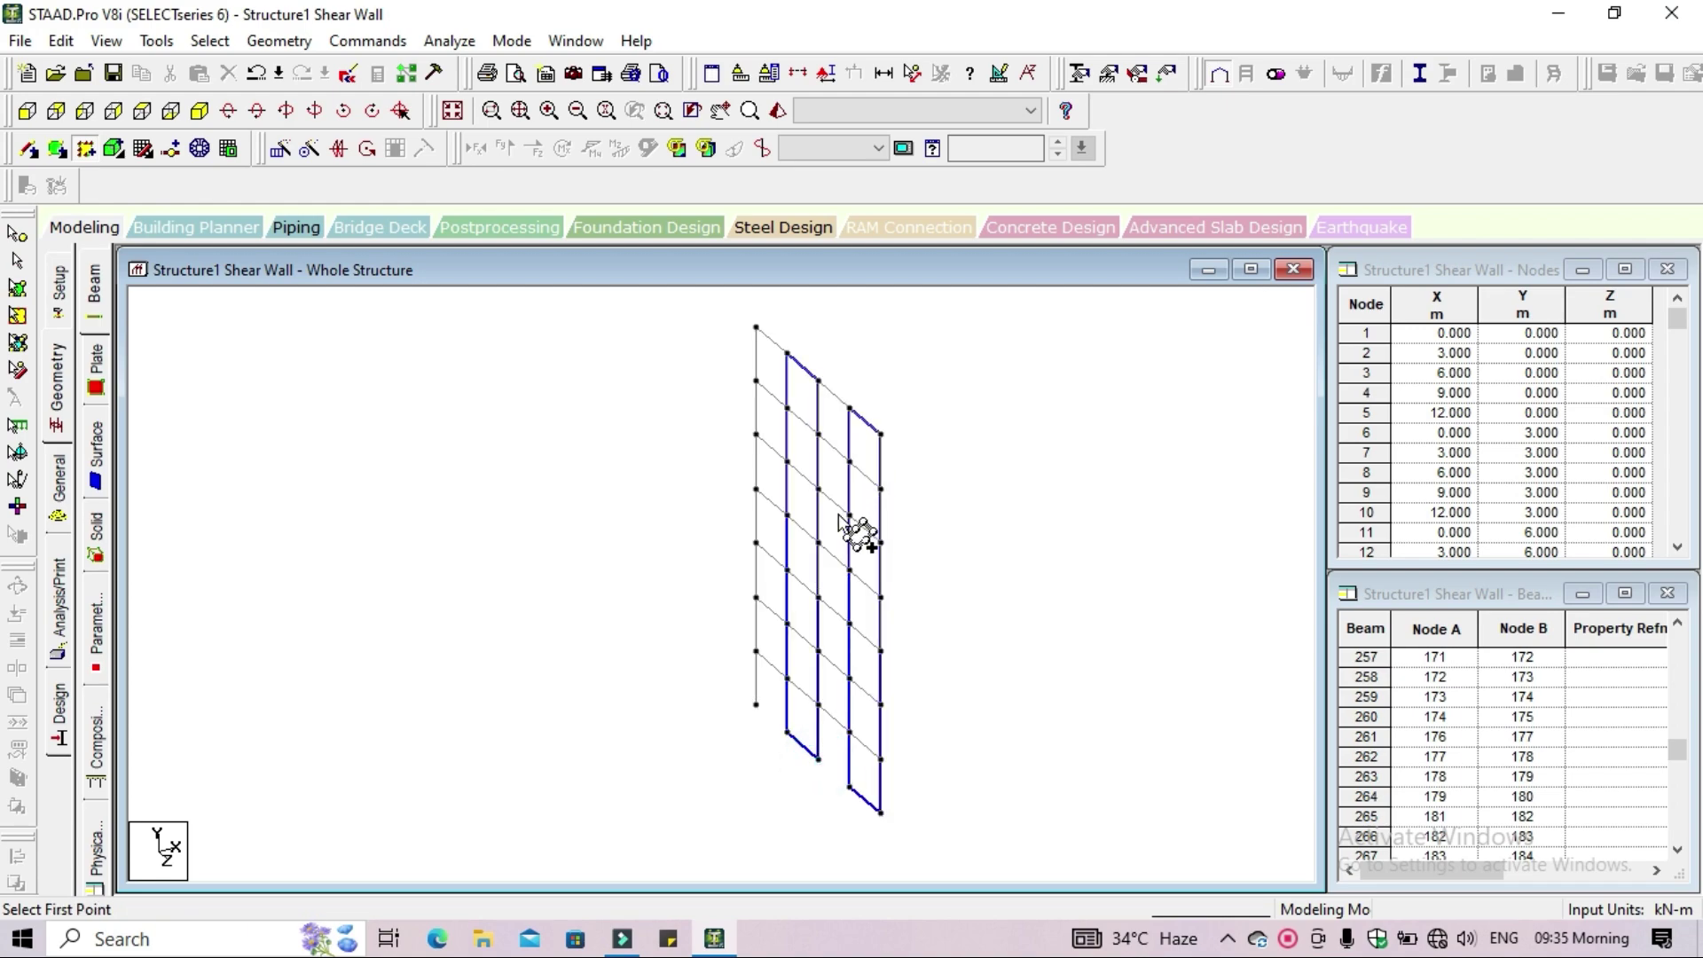
left_click(453, 111)
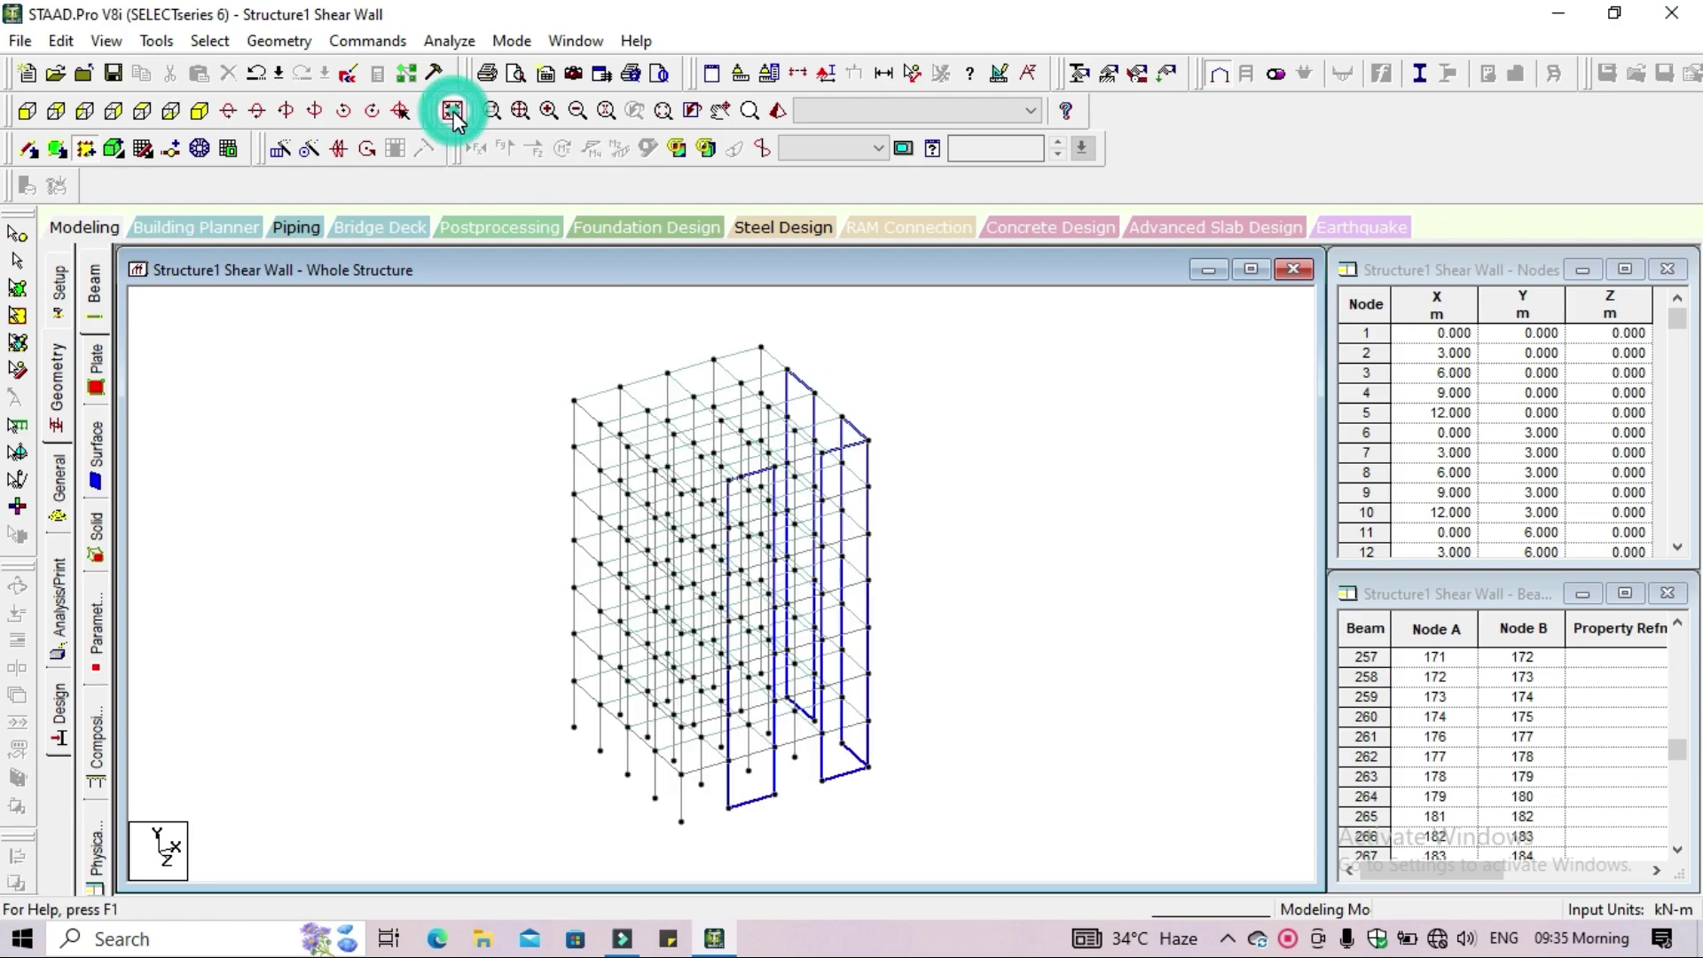
Isolate the frame line at Z = 0 from the top view with the Section tool's Window / Rubber Band option and the Beams Cursor
left_click(197, 116)
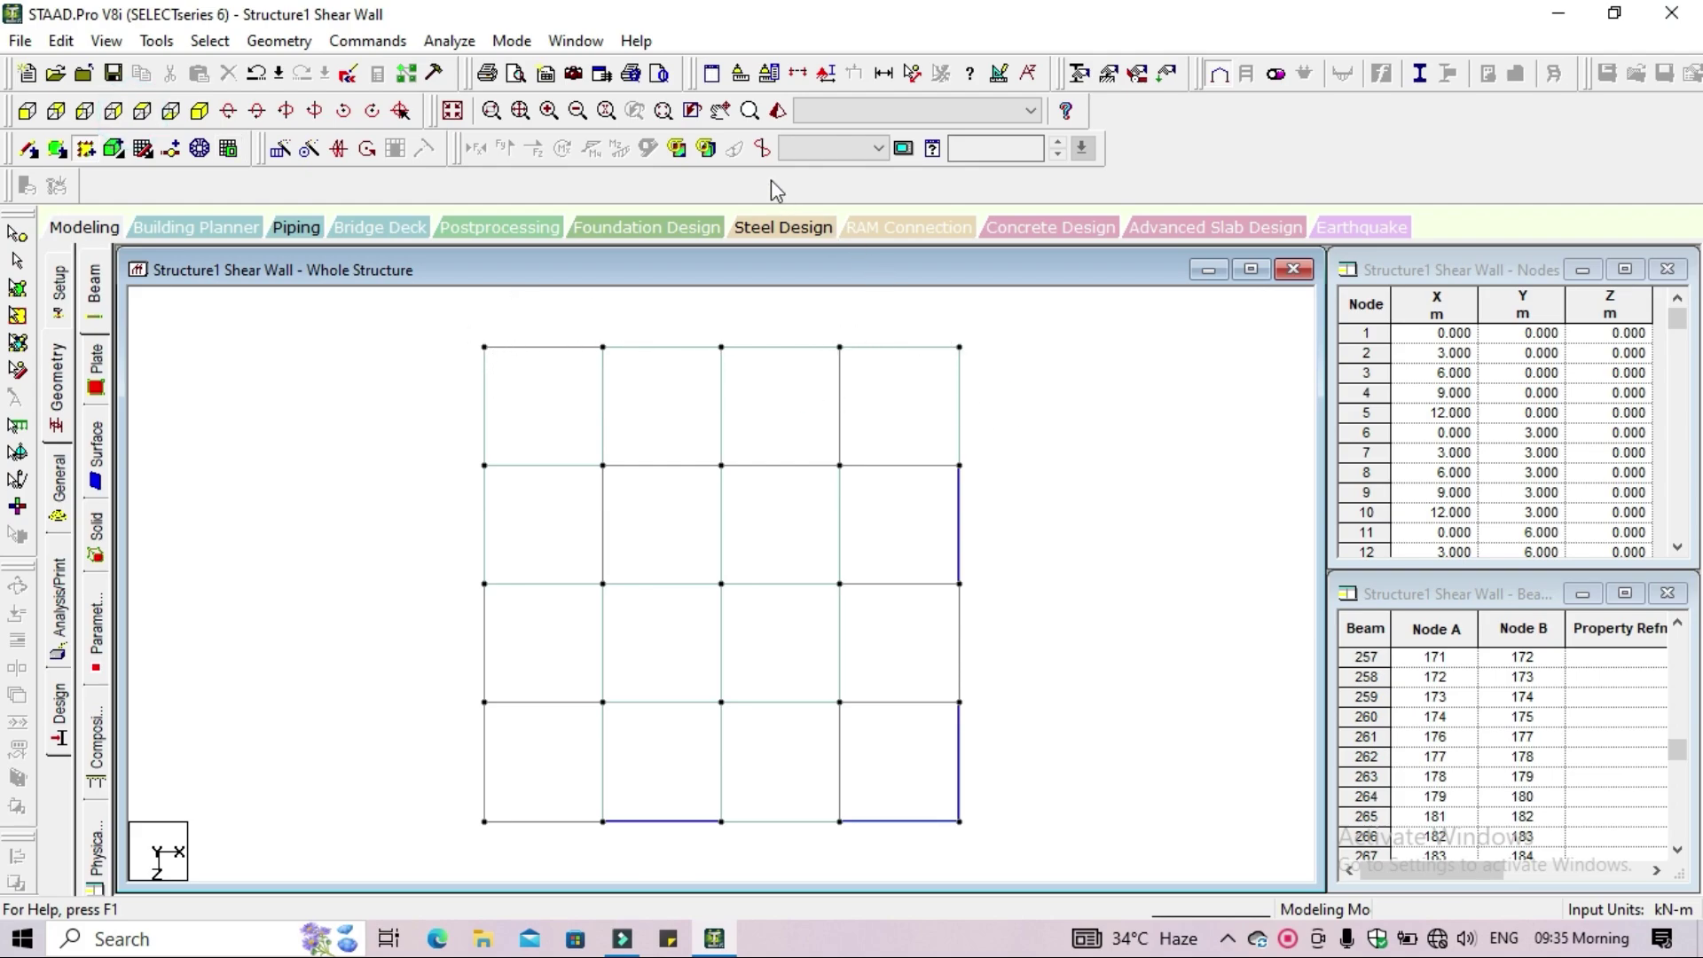
left_click(798, 74)
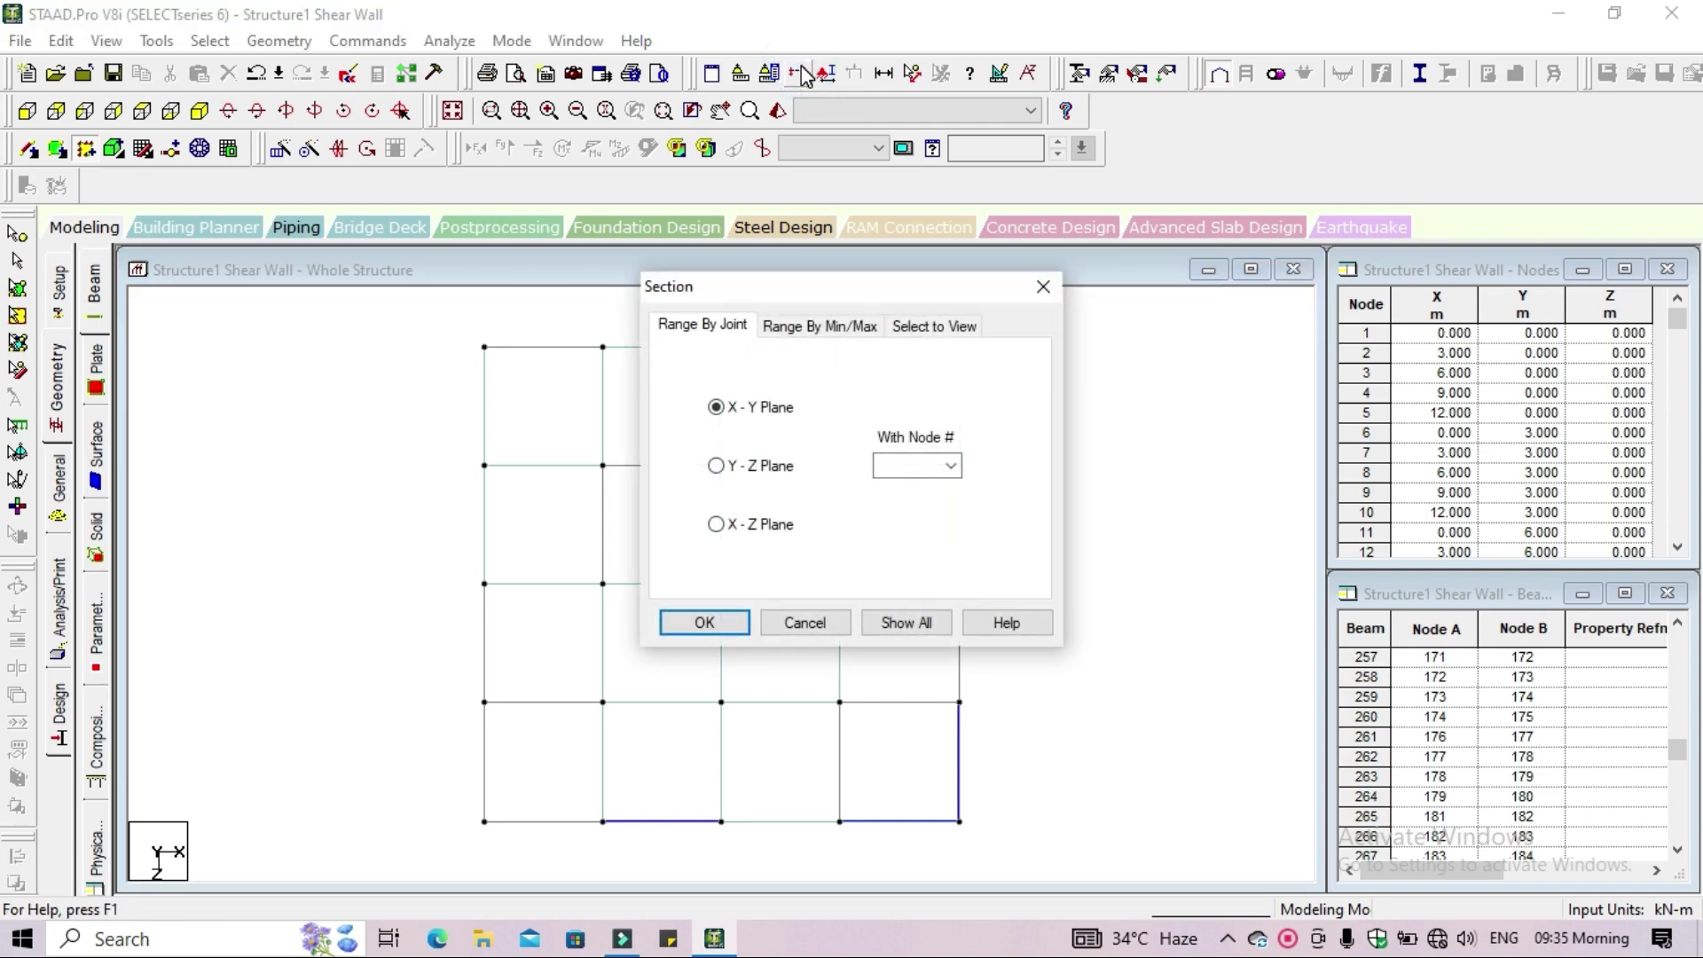
left_click(955, 329)
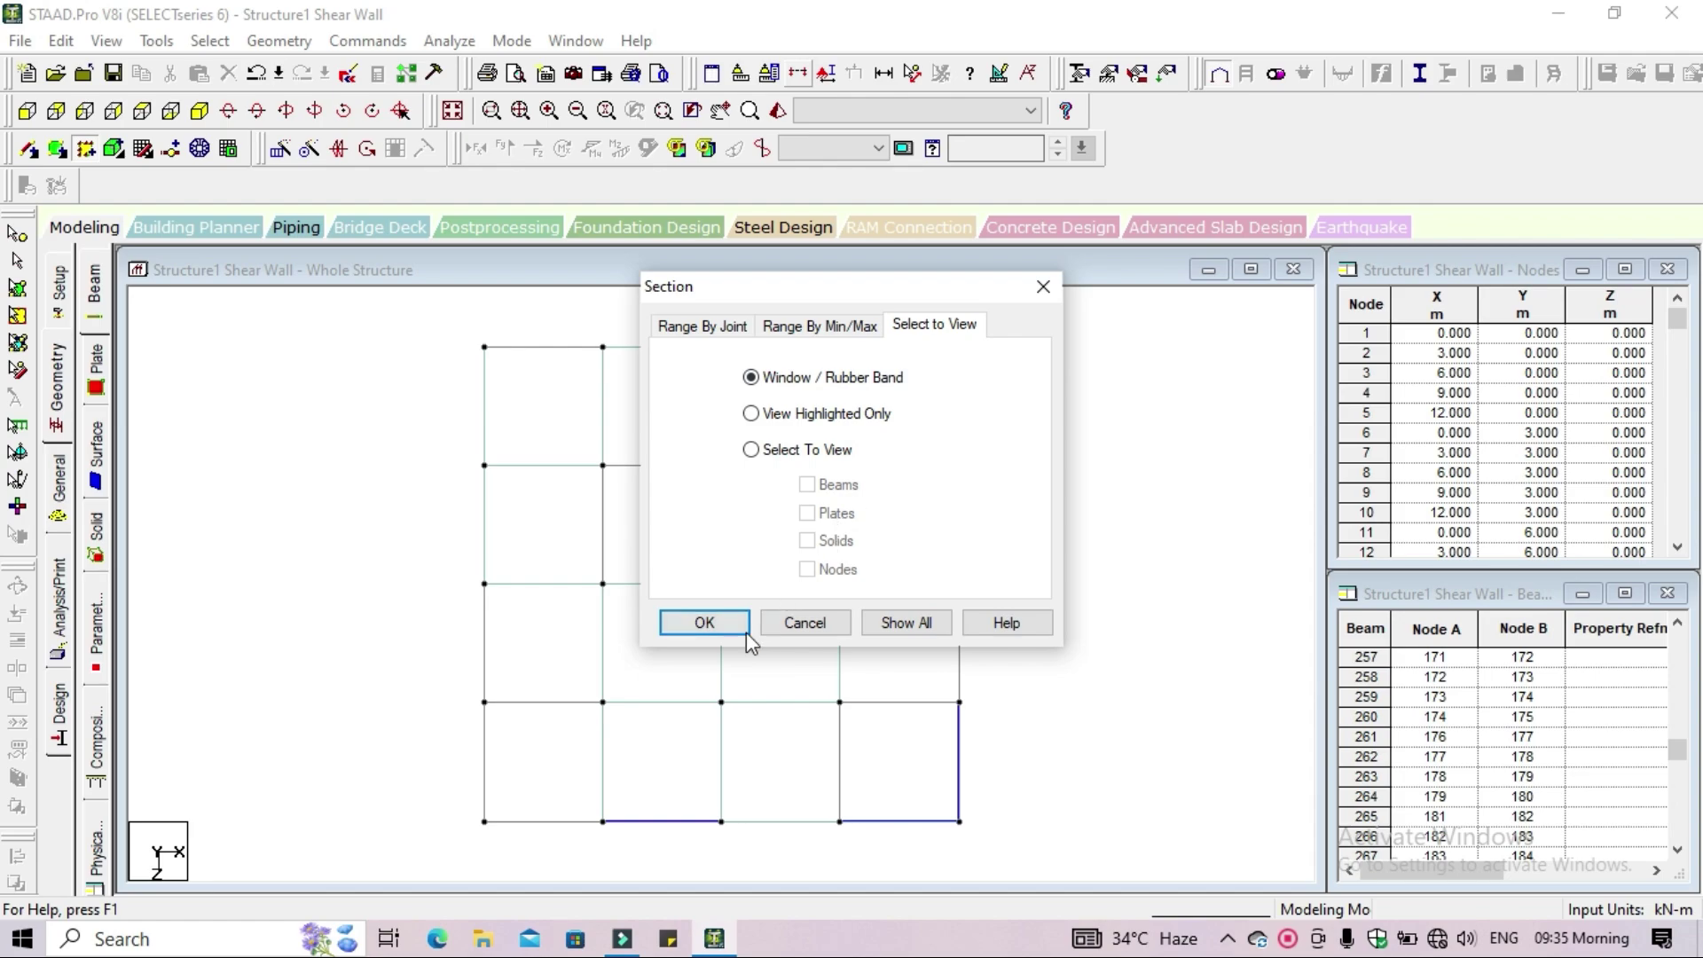
left_click(704, 624)
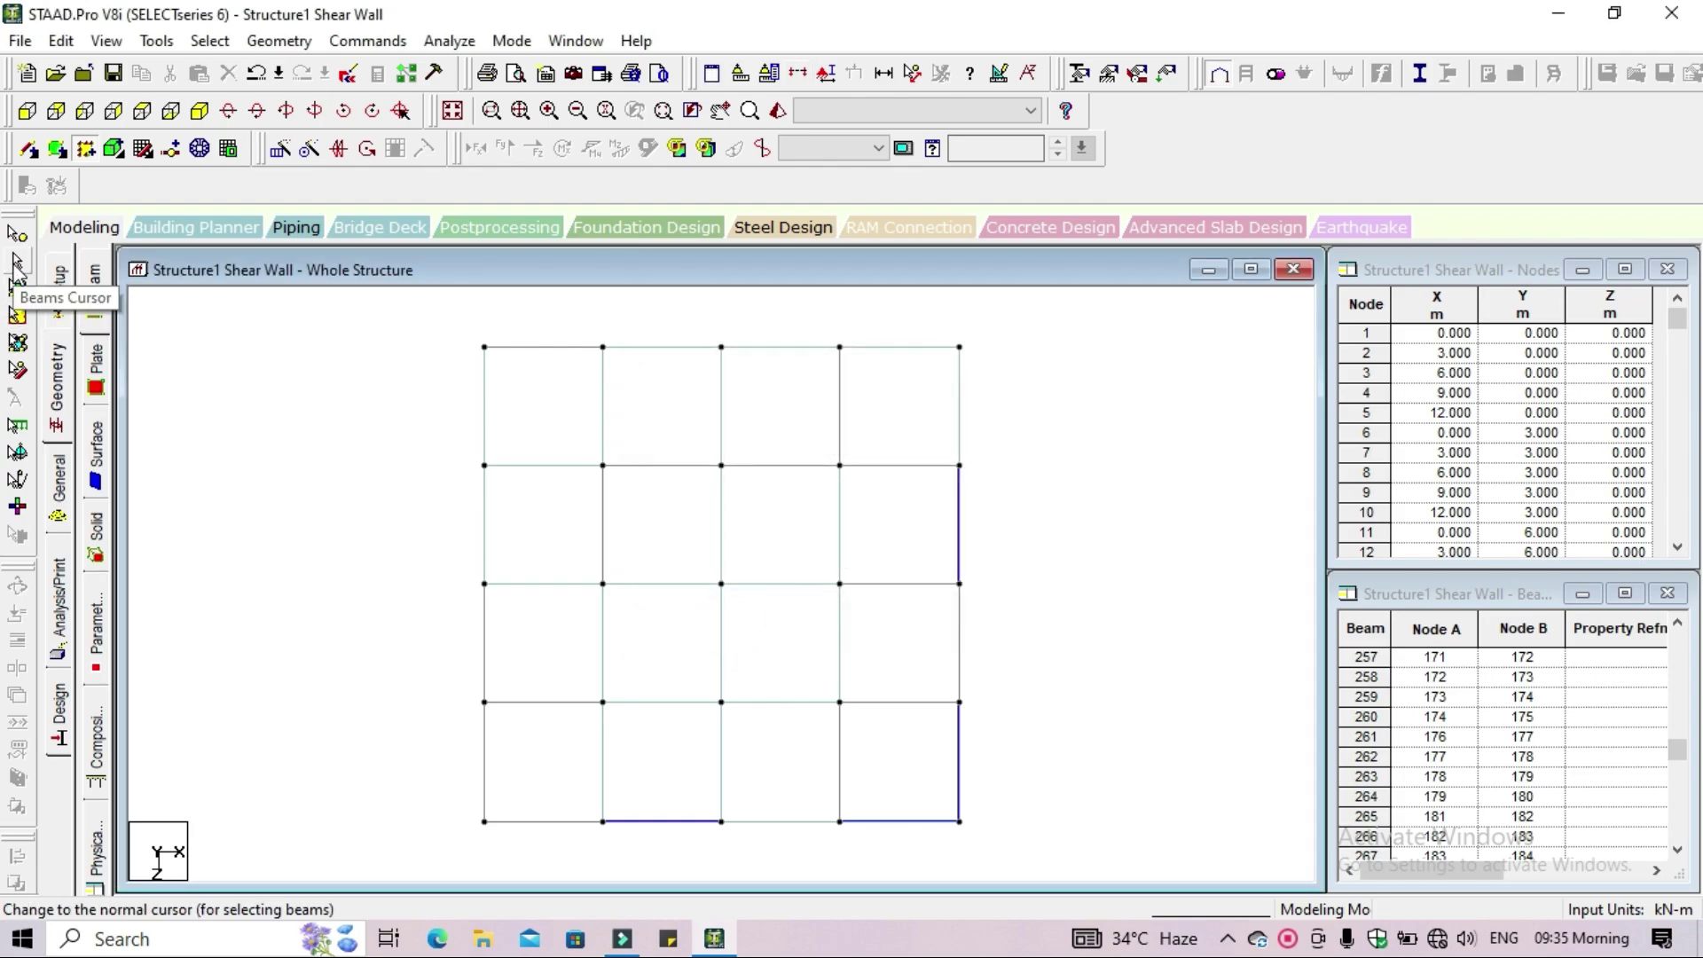
left_click(17, 262)
left_click_drag(437, 325, 1011, 388)
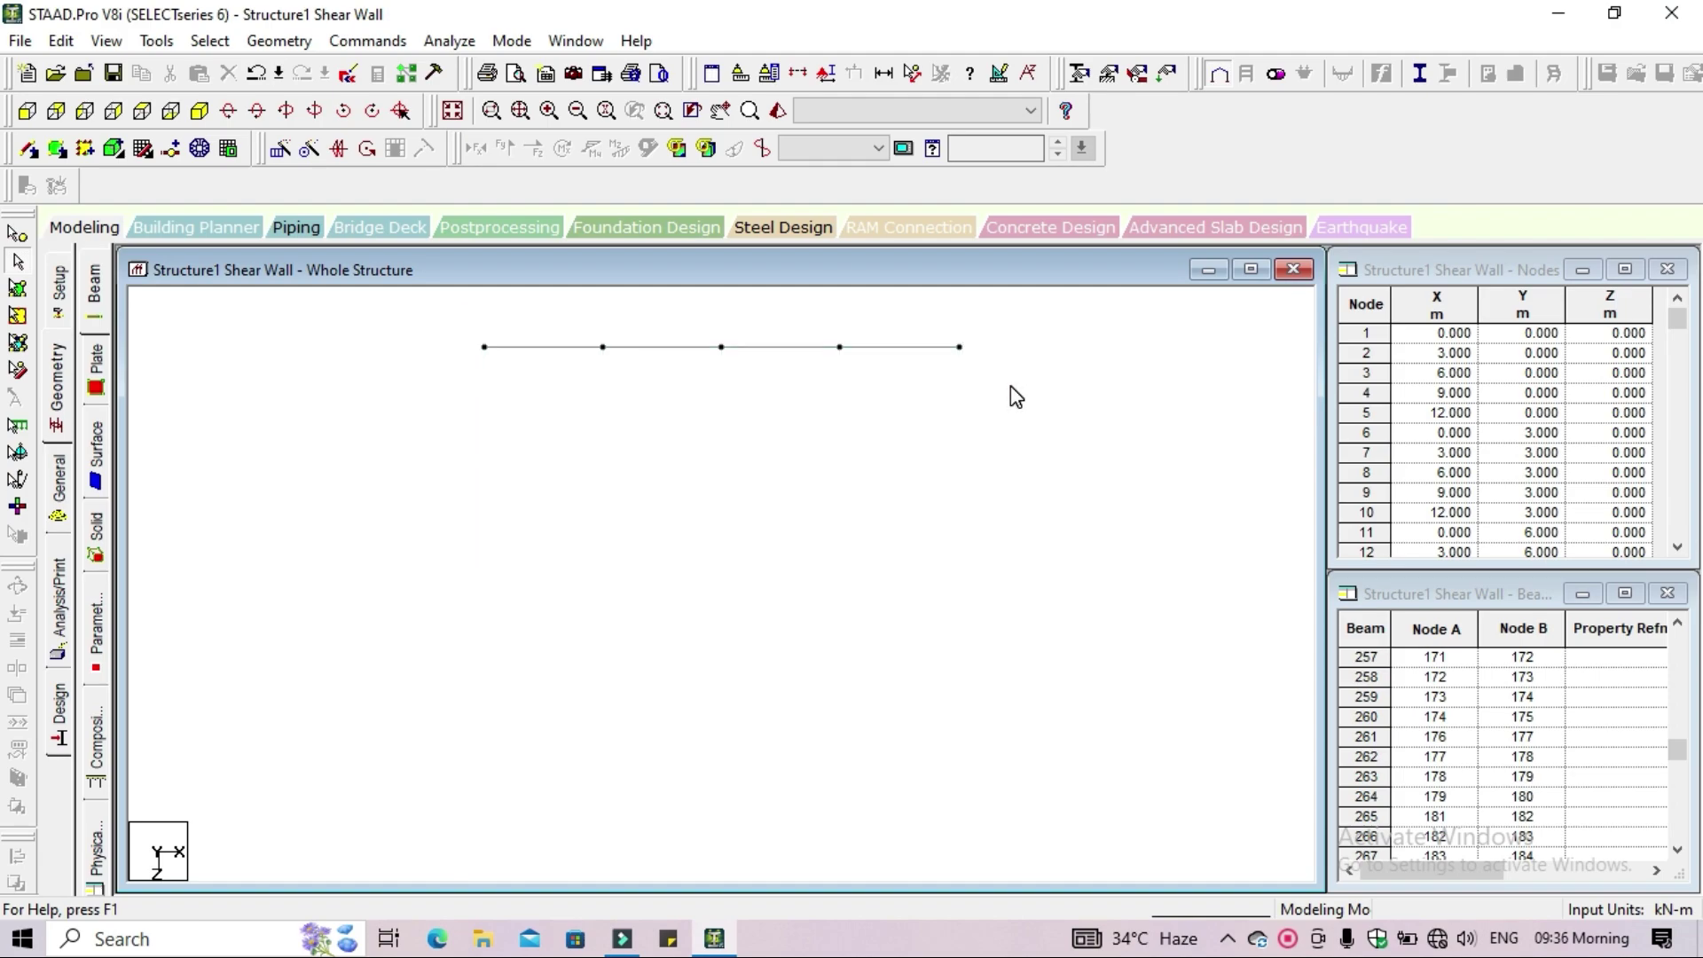
Add a full-height shear wall surface between the X = 9 m and X = 12 m columns of the Z = 0 frame in isometric view
left_click(212, 119)
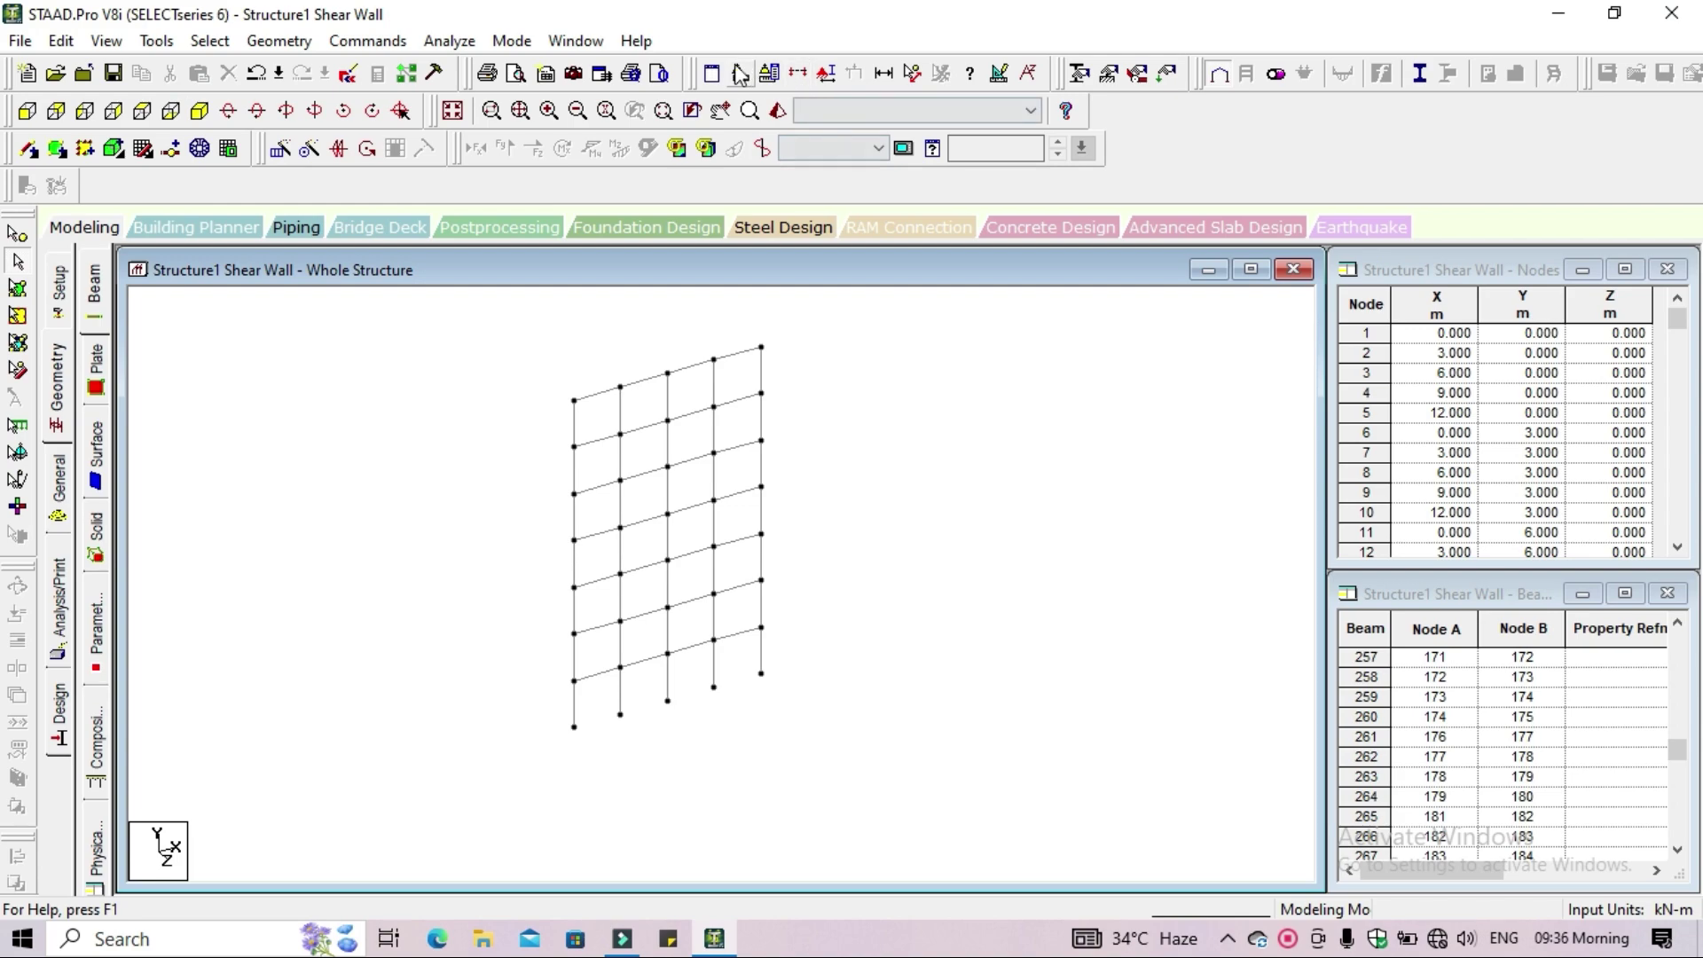
left_click(85, 149)
left_click(761, 673)
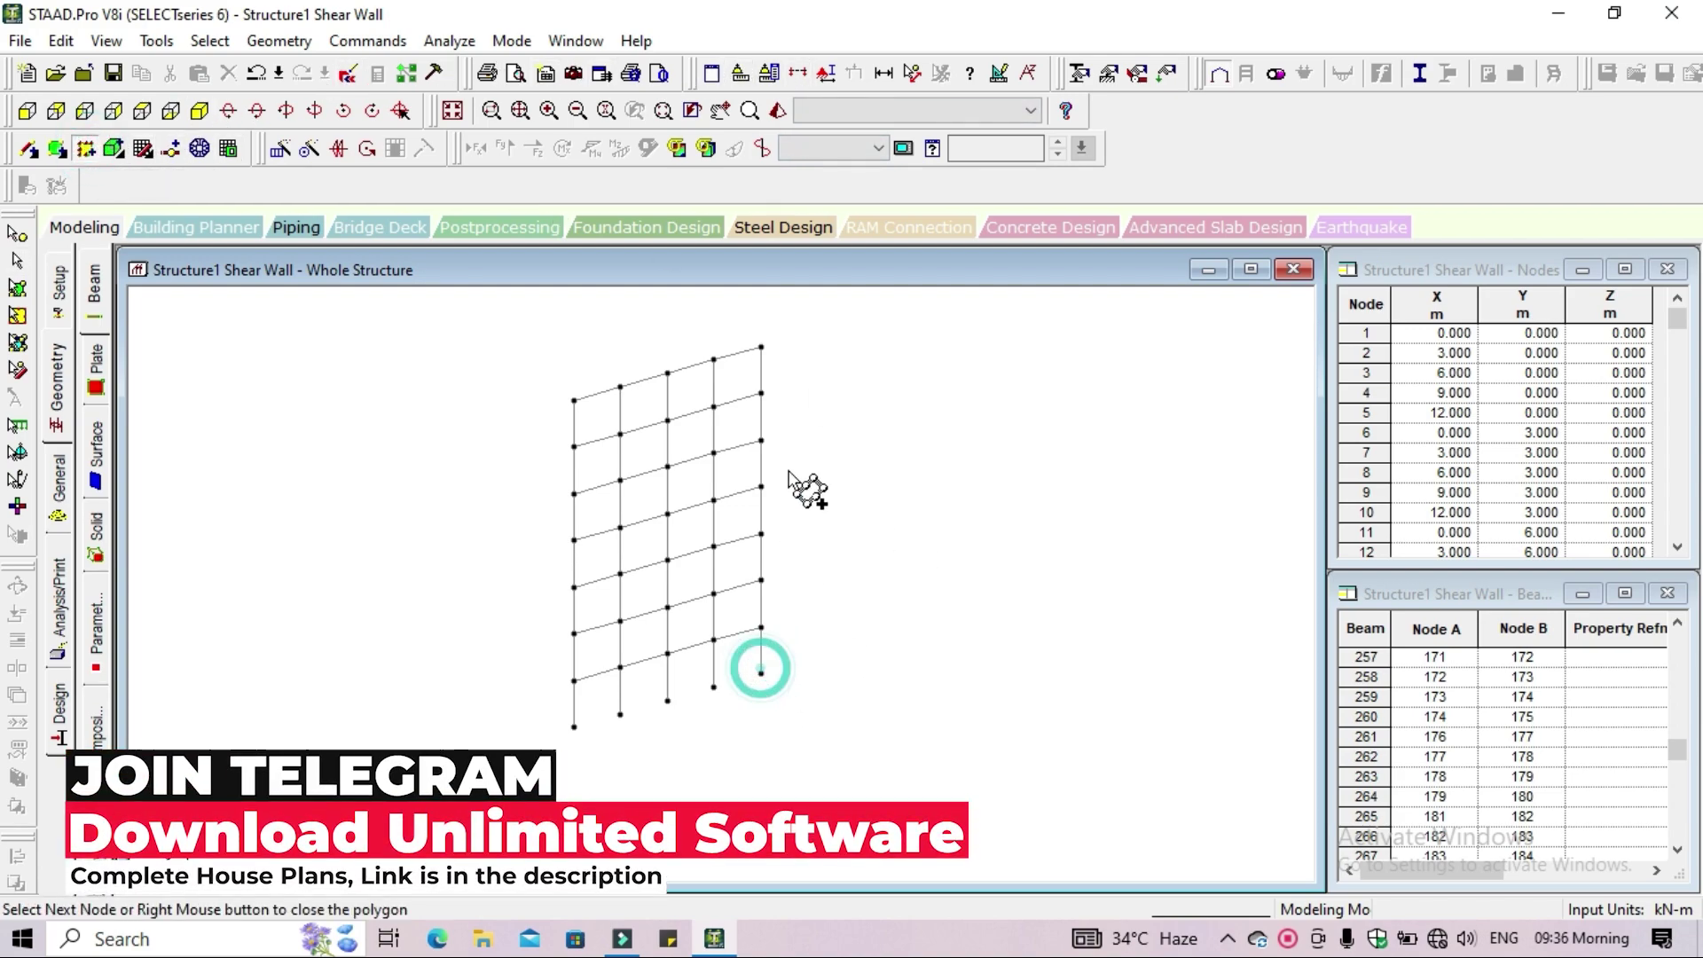
left_click(761, 347)
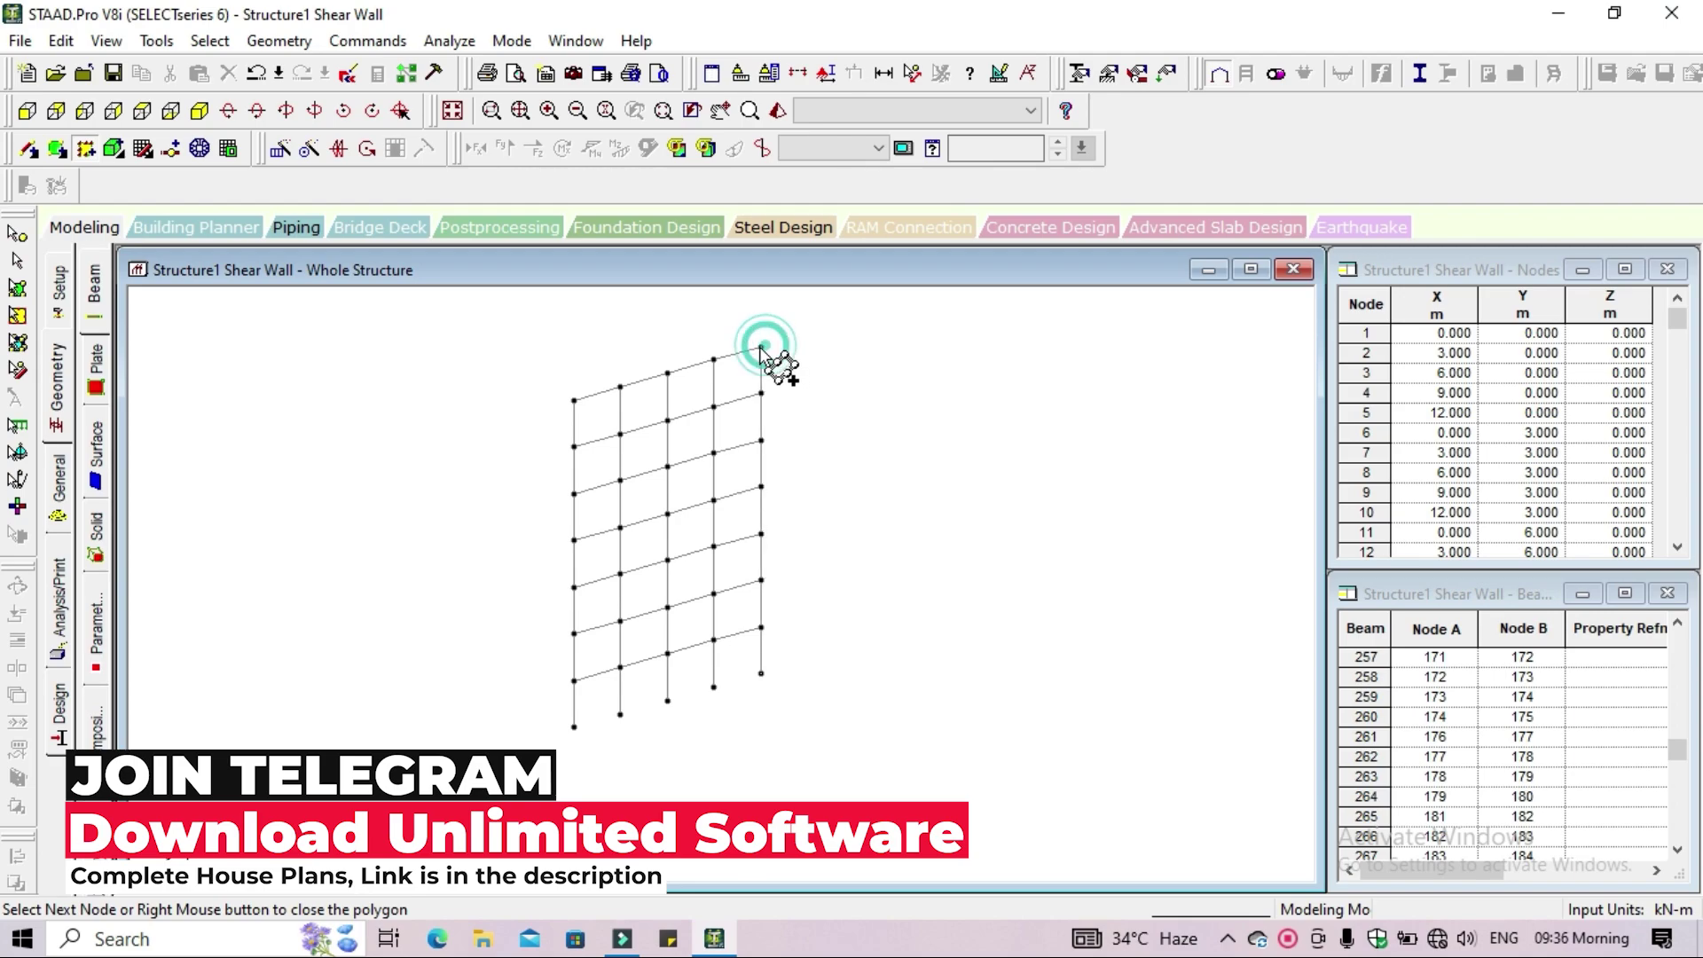
left_click(714, 359)
left_click(714, 687)
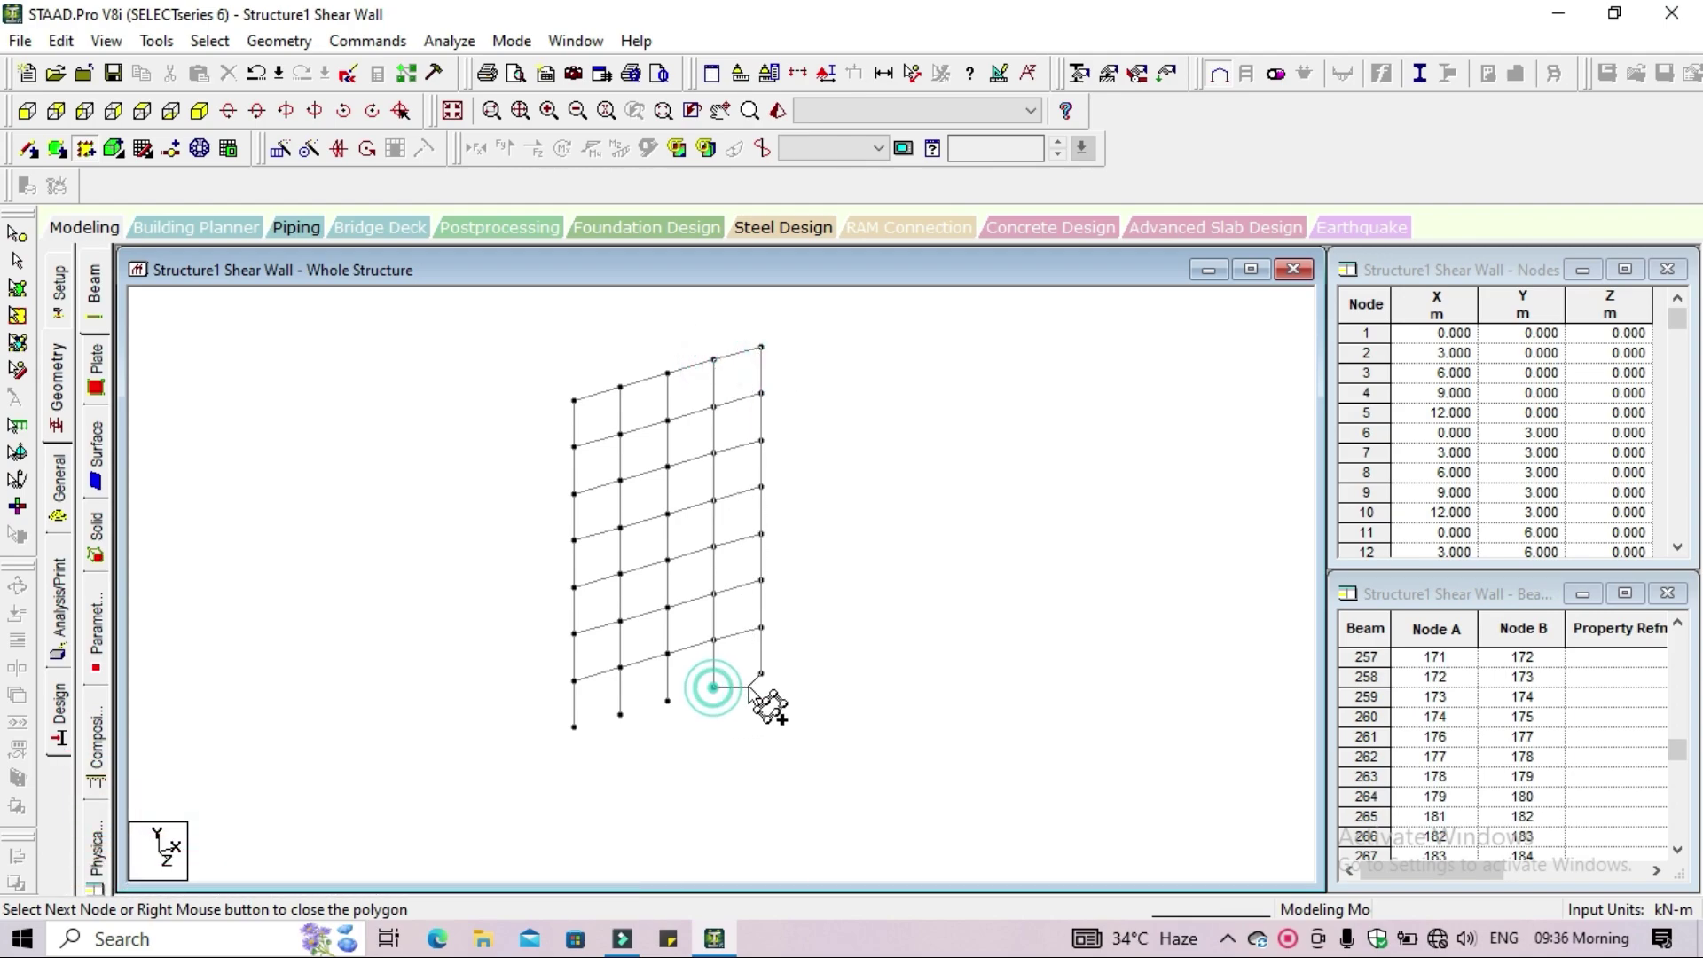
left_click(761, 673)
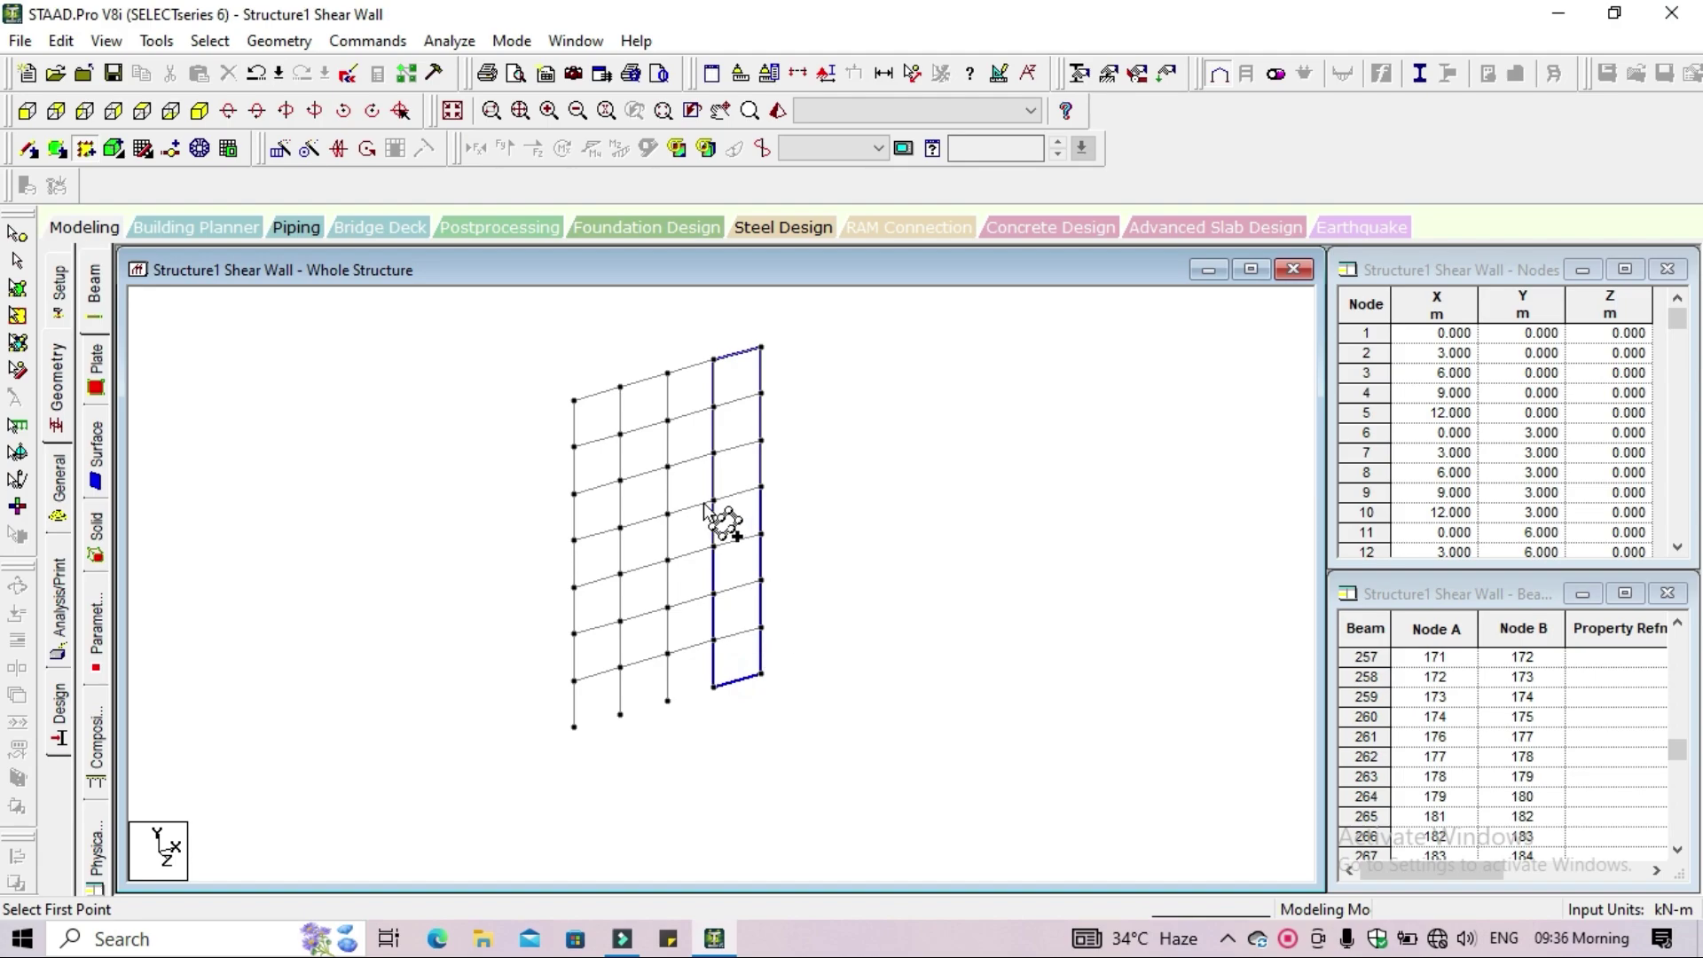
Add a full-height shear wall surface between the X = 3 m and X = 6 m columns of the Z = 0 frame, and redisplay the whole structure
left_click(667, 701)
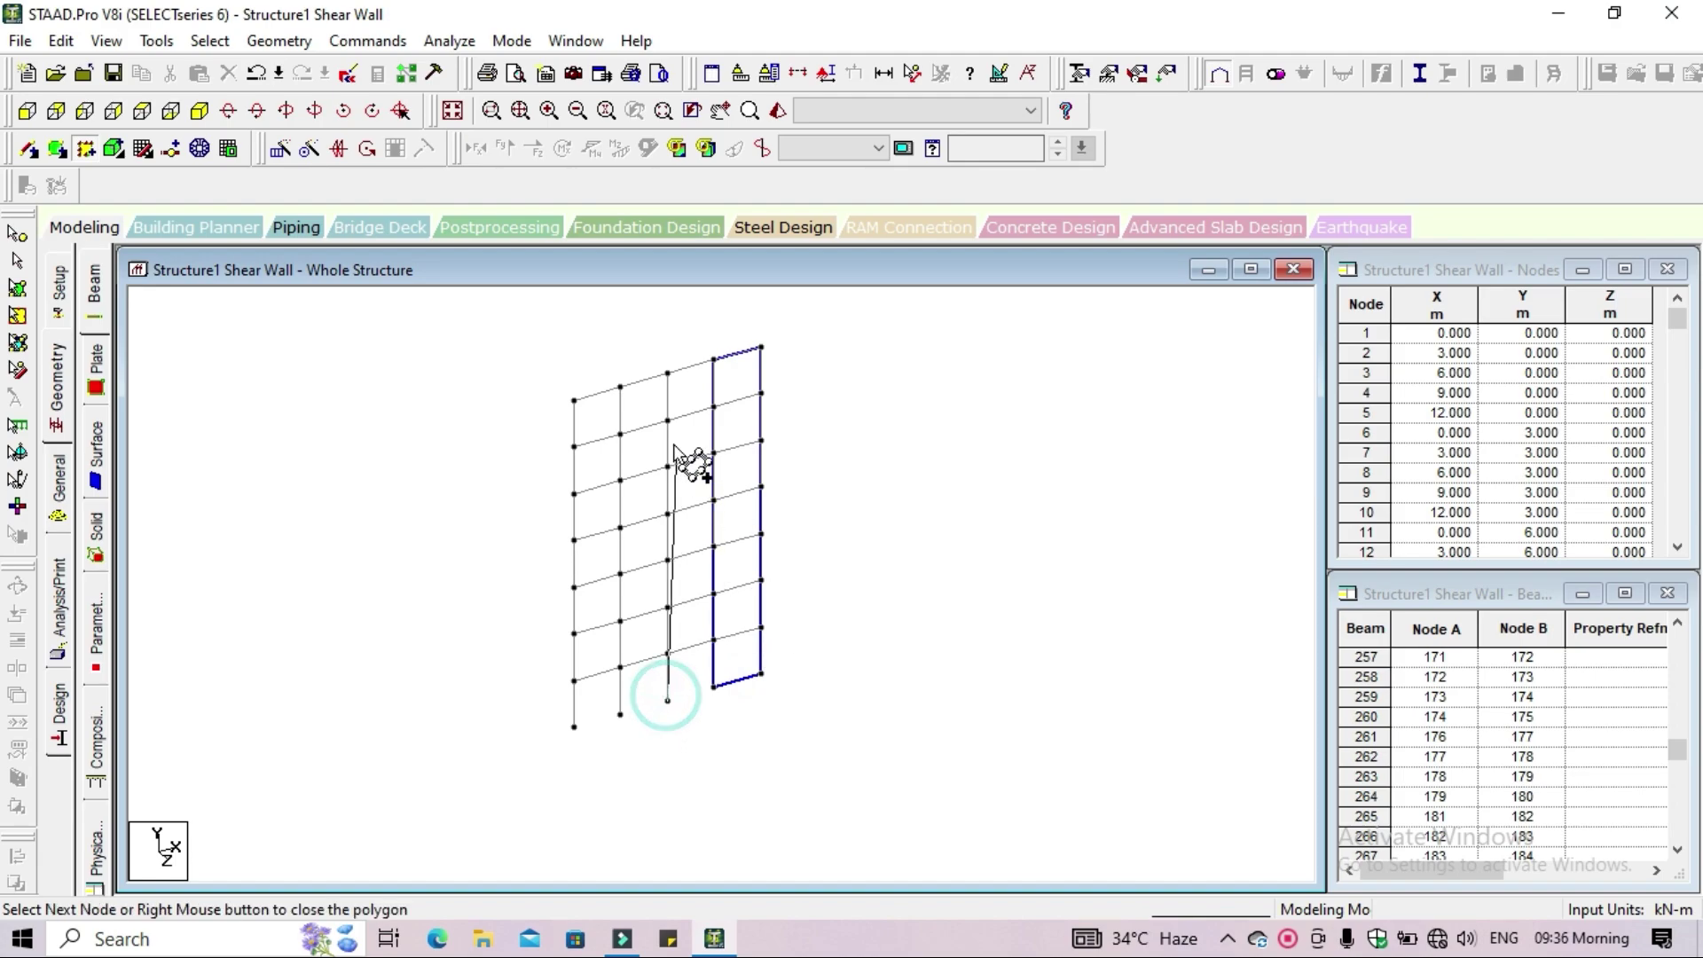
left_click(667, 374)
left_click(620, 389)
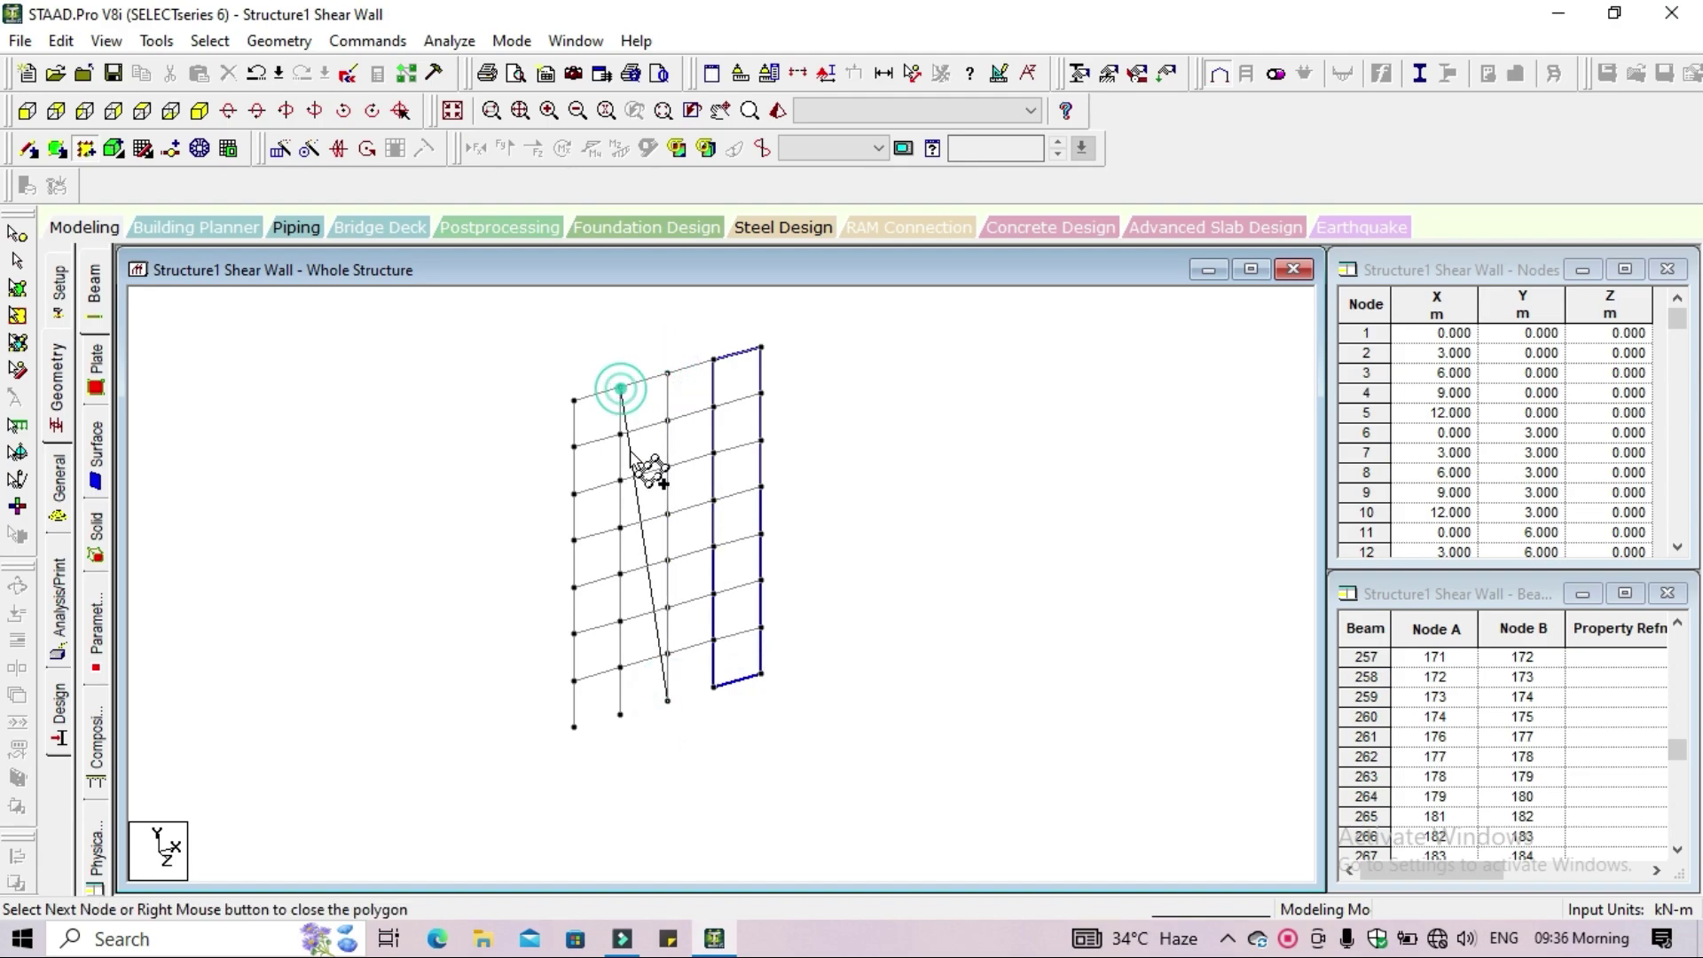
left_click(620, 714)
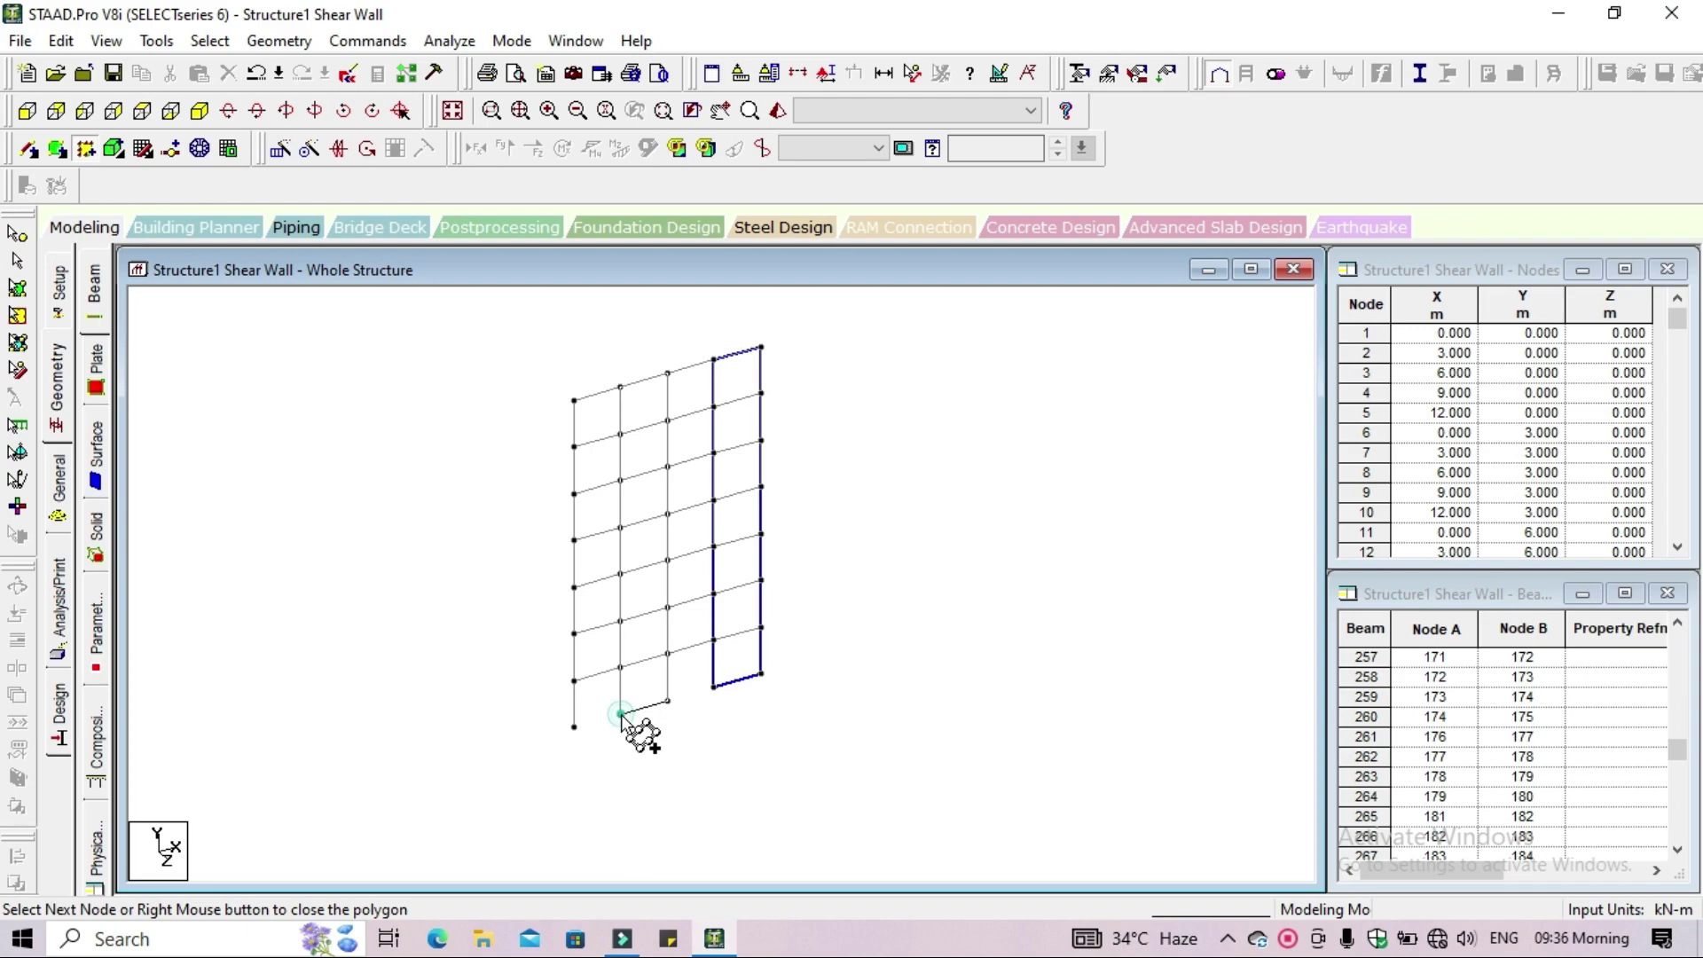
left_click(667, 700)
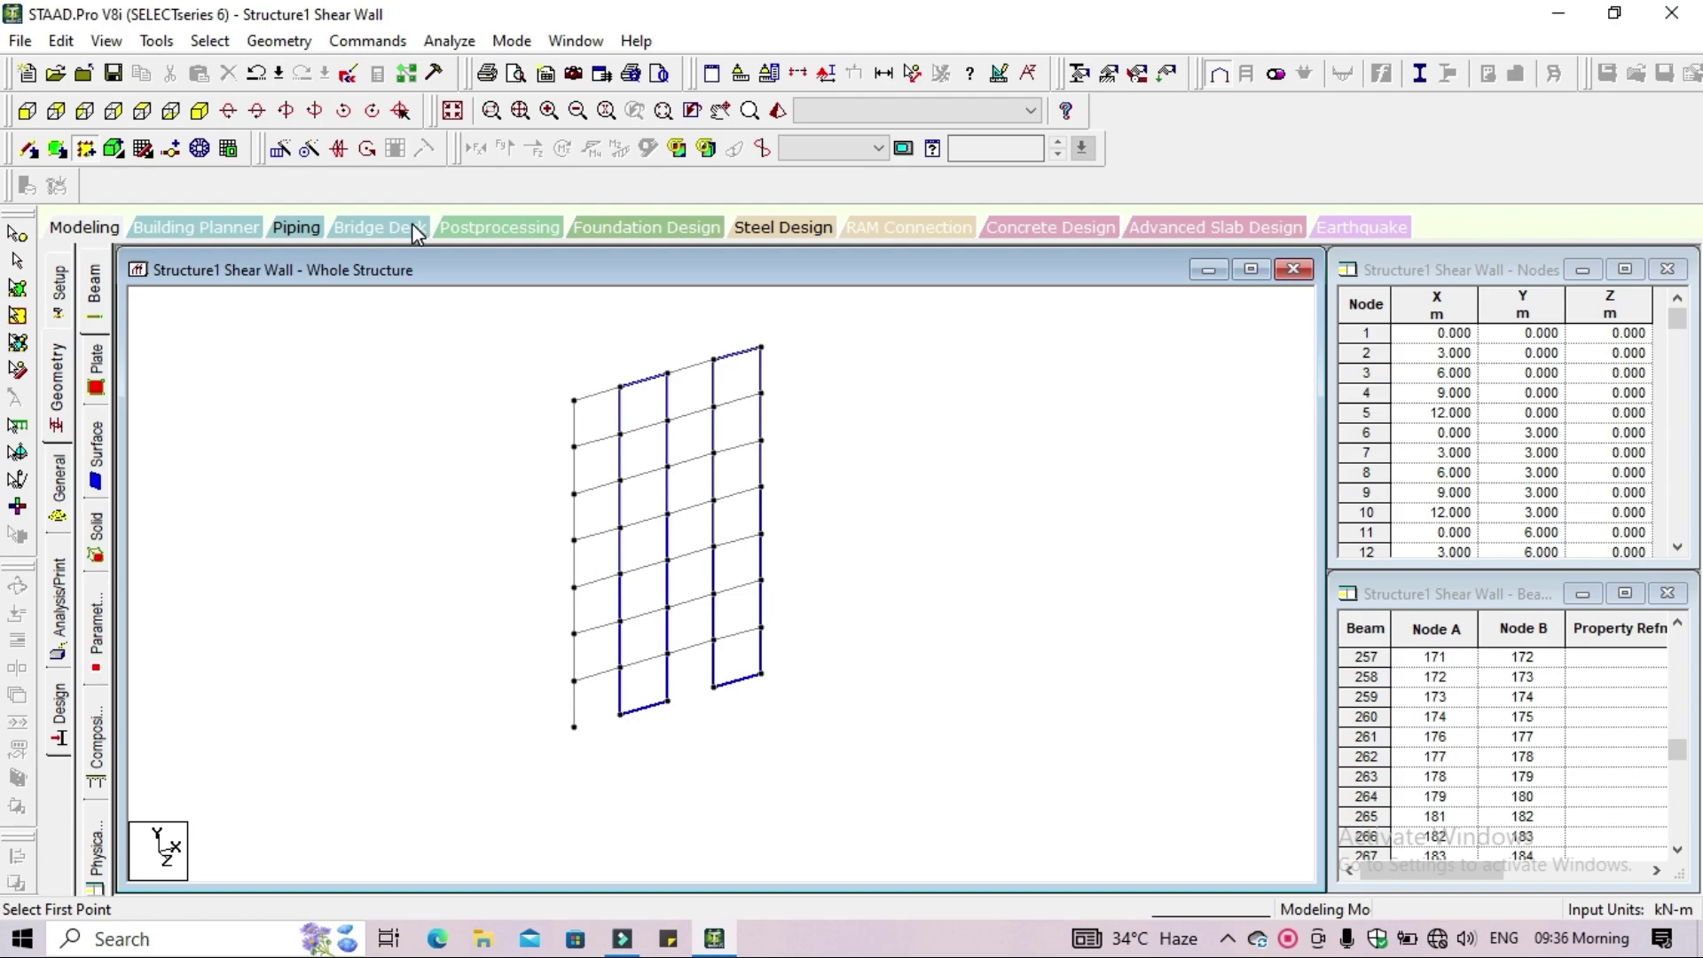
left_click(452, 111)
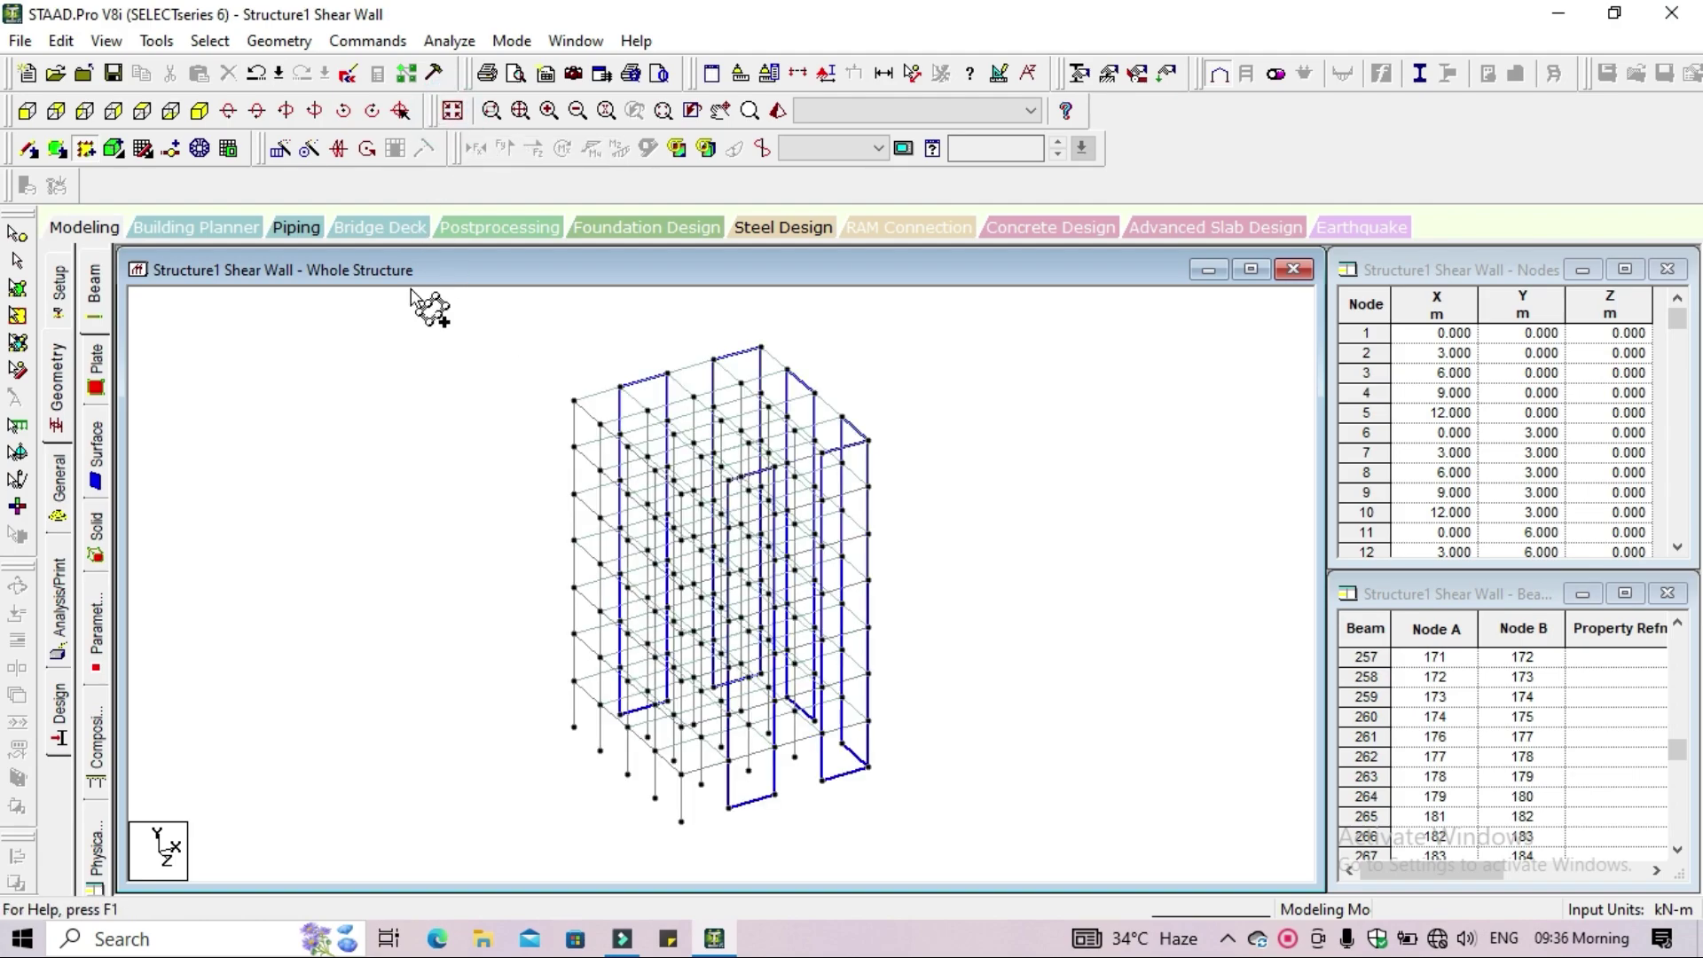
Isolate the frame line at X = 0 from the top view with the Section tool's Window / Rubber Band option
left_click(142, 106)
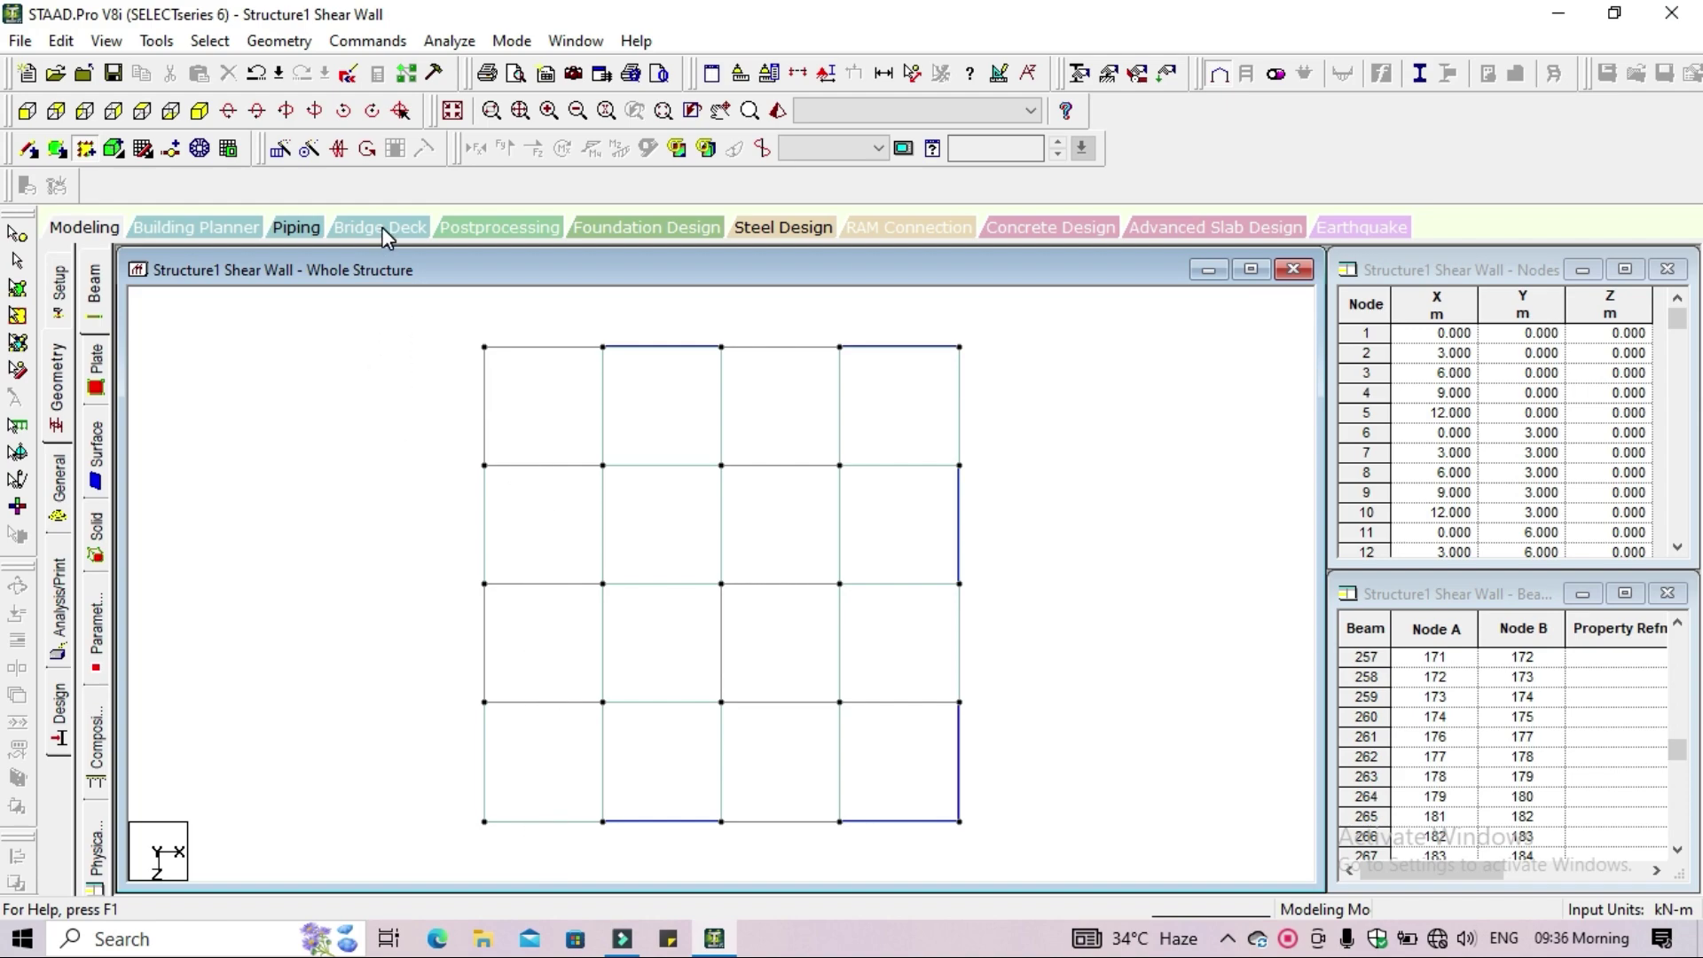
left_click(798, 74)
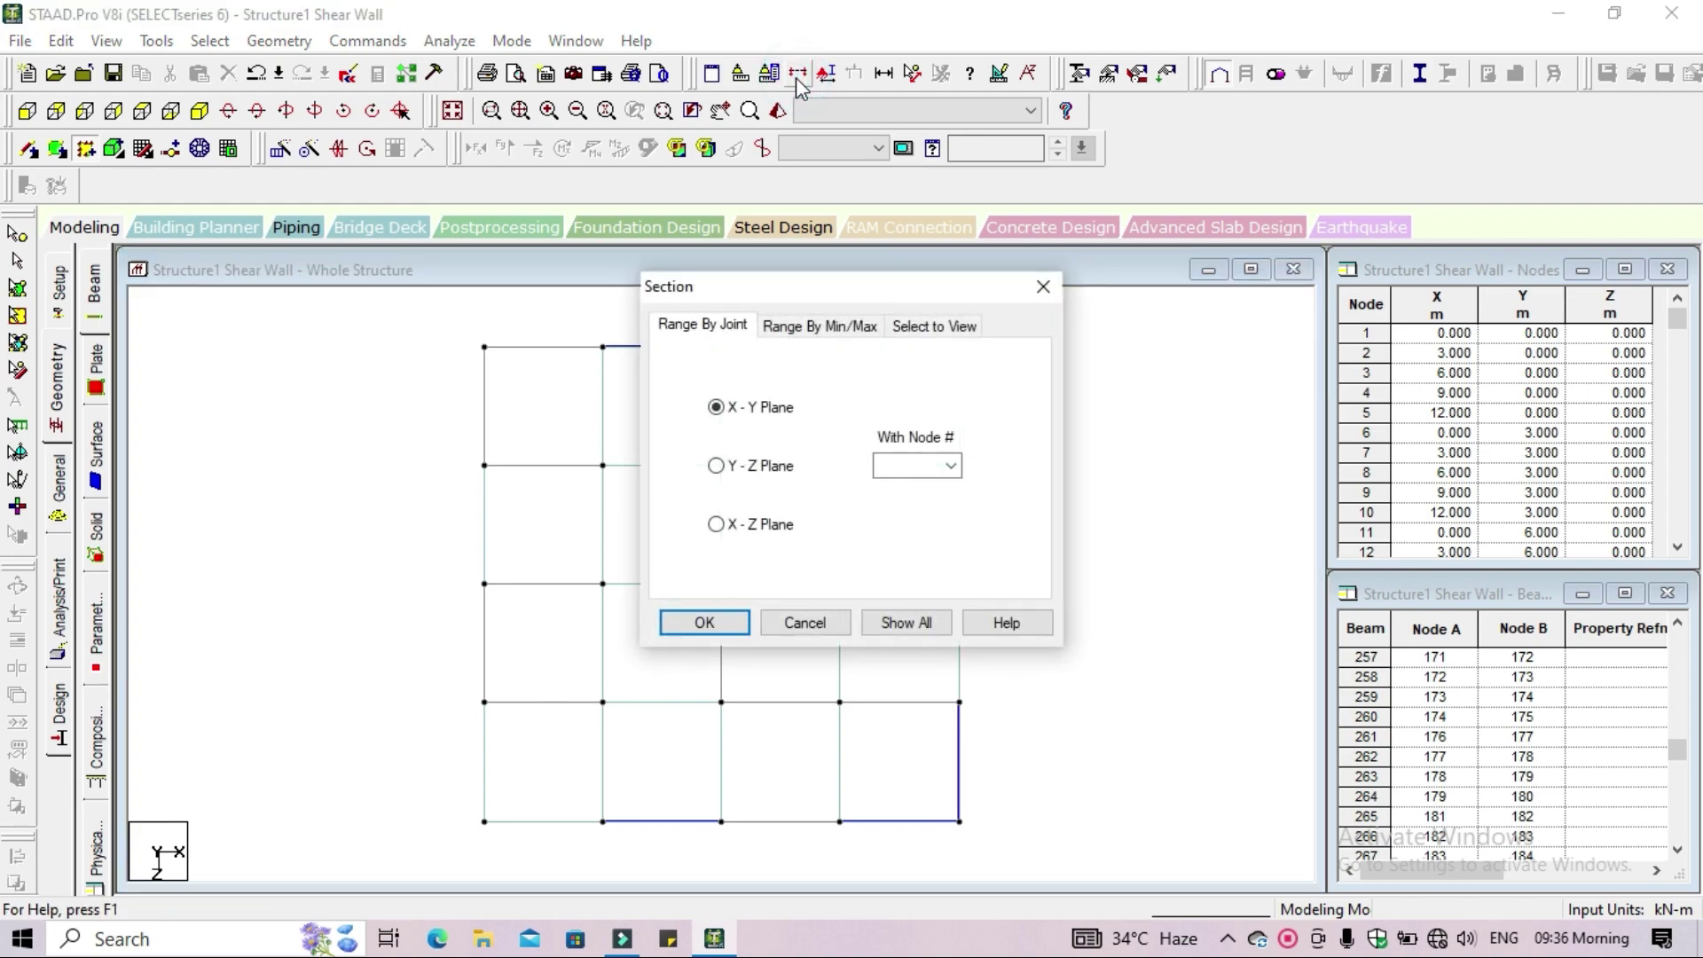
left_click(942, 332)
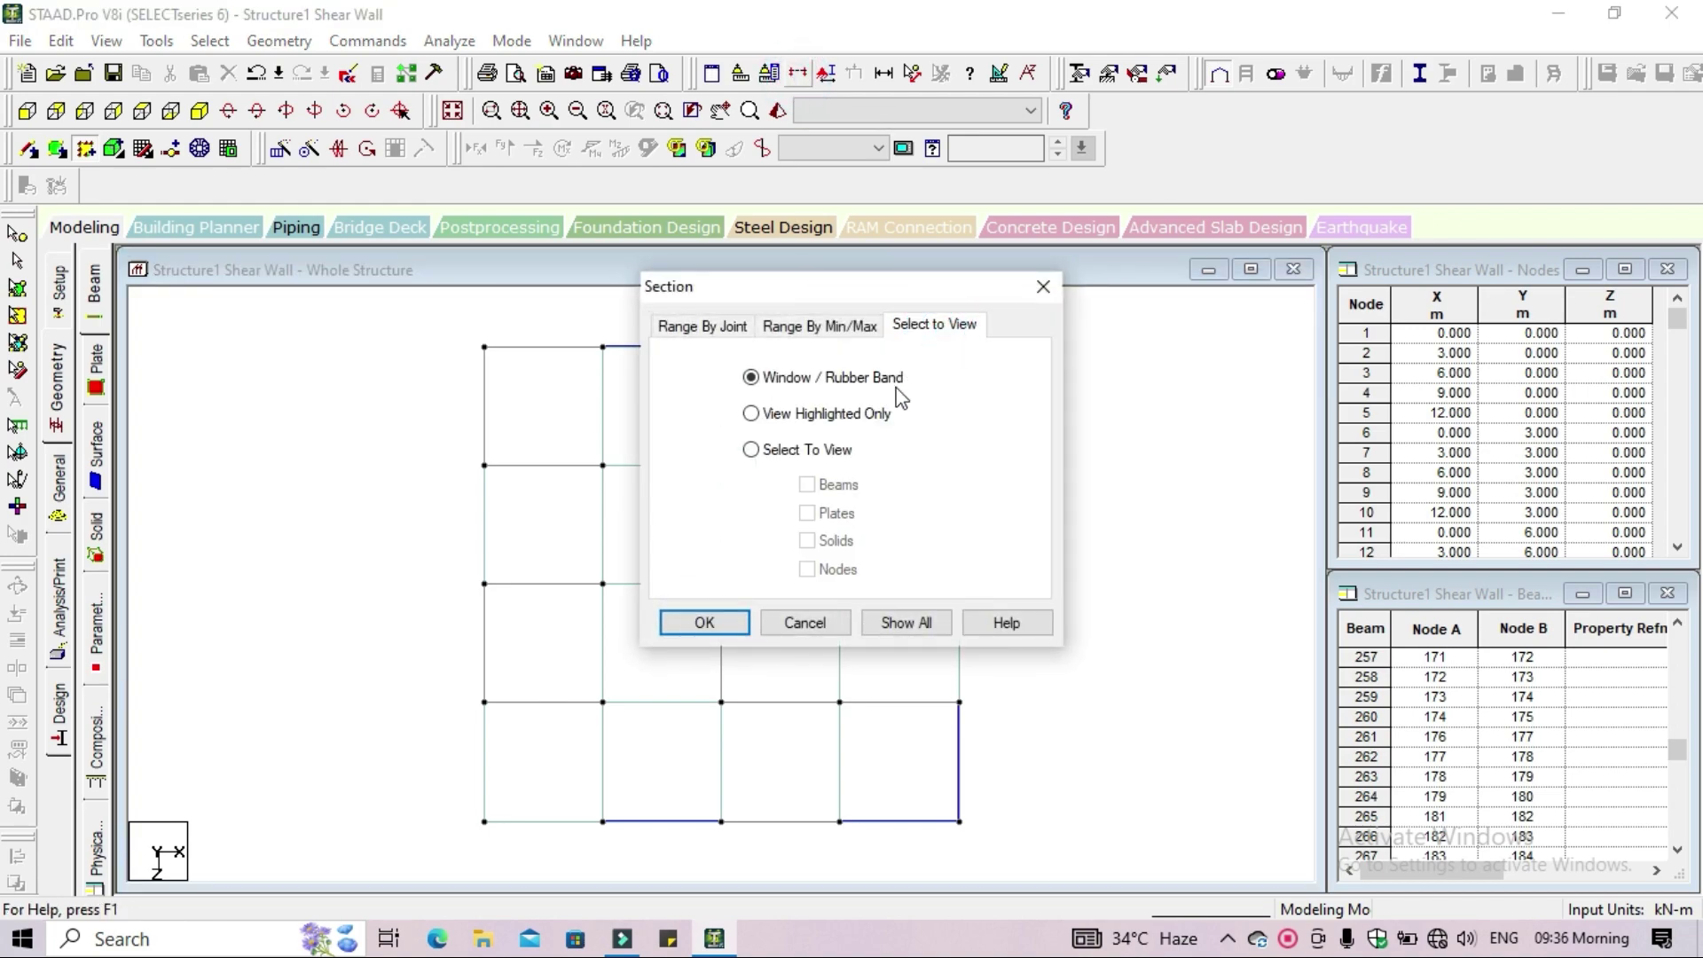
left_click(707, 624)
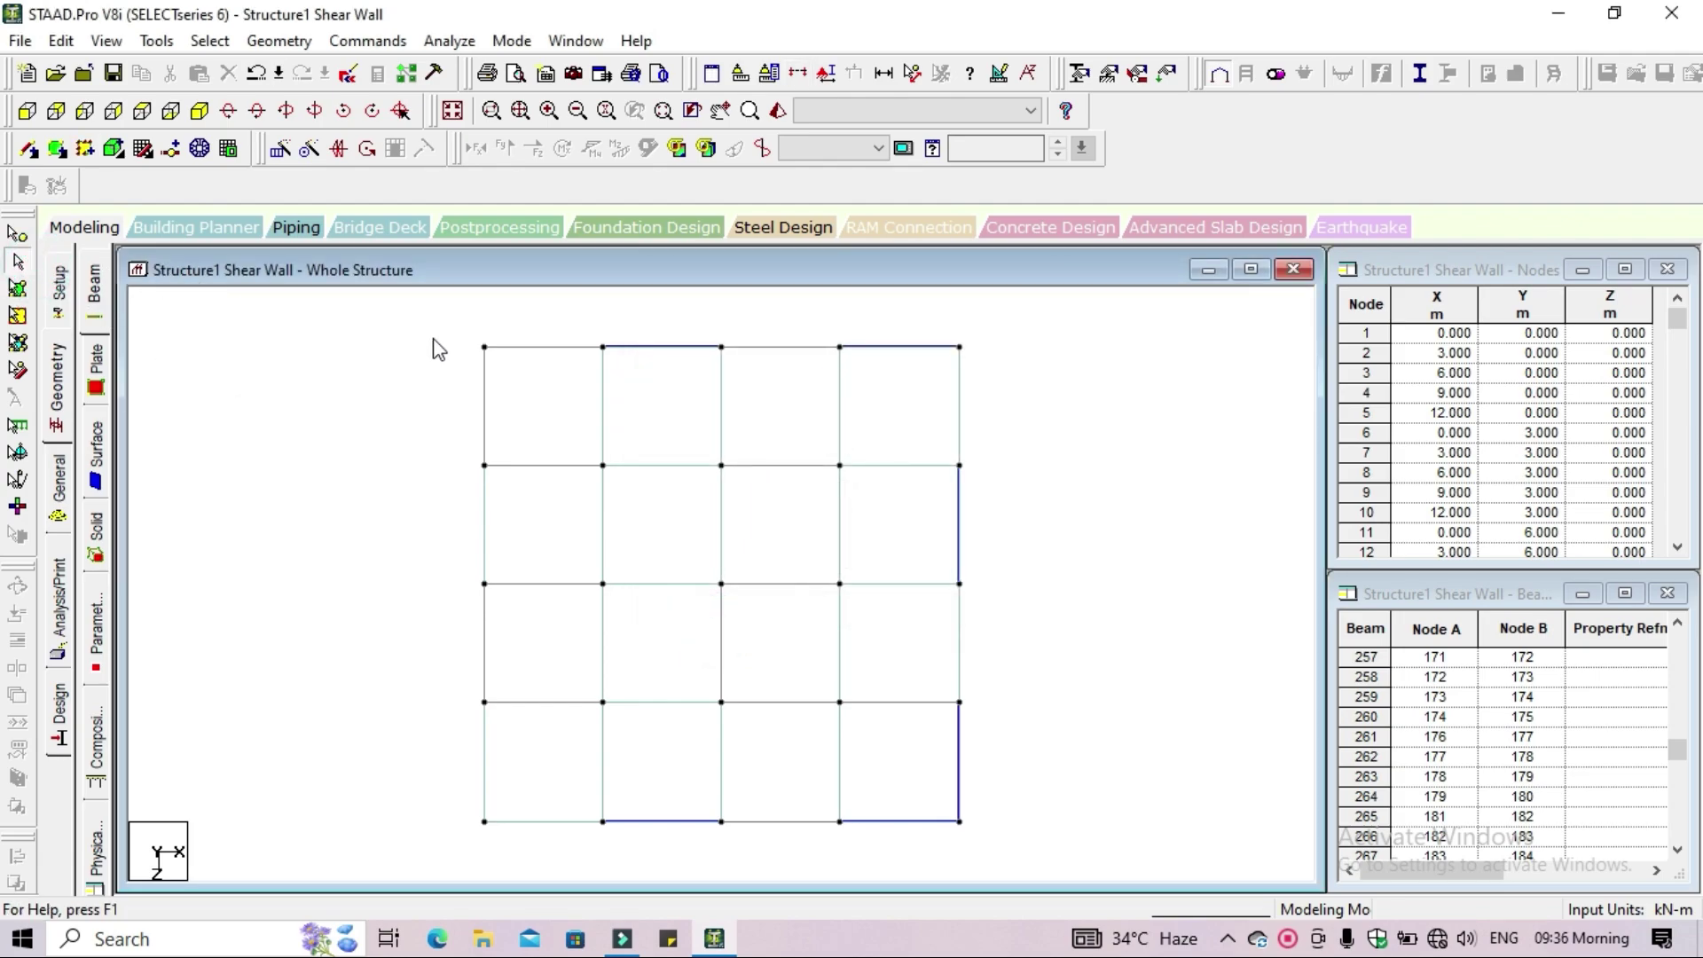
left_click_drag(468, 332, 507, 844)
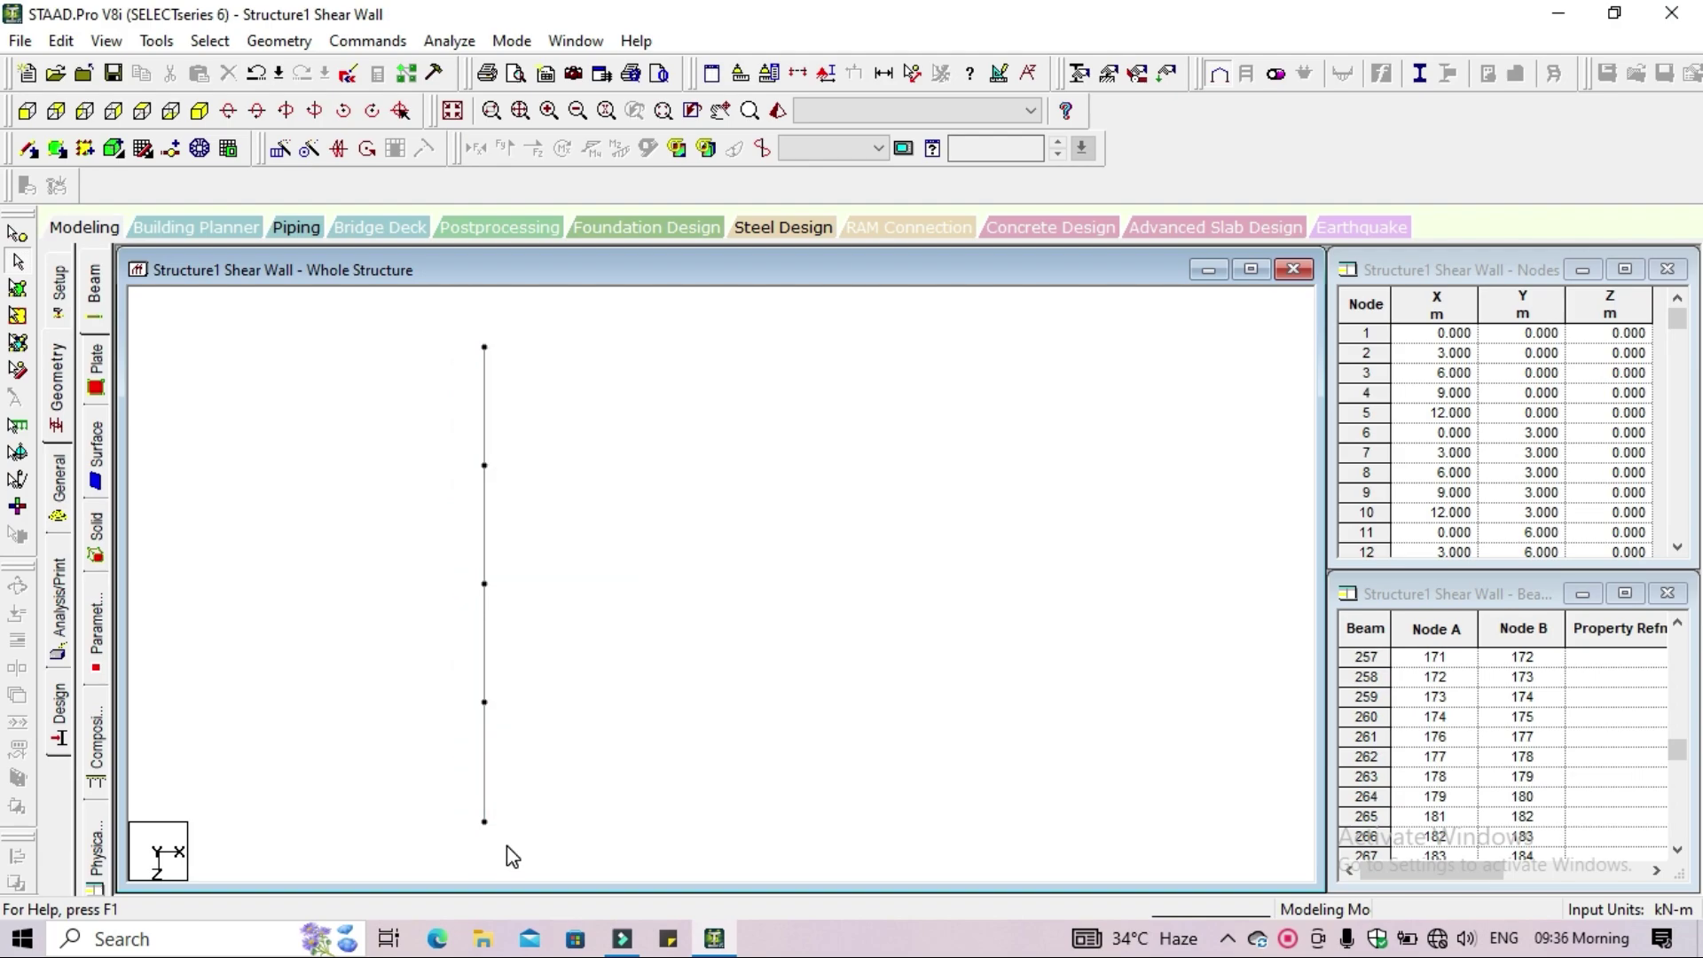
Add a full-height shear wall surface on the X = 0 frame between the Z = 0 and Z = 3 m column lines
left_click(199, 111)
scroll(696, 691, "up", 3)
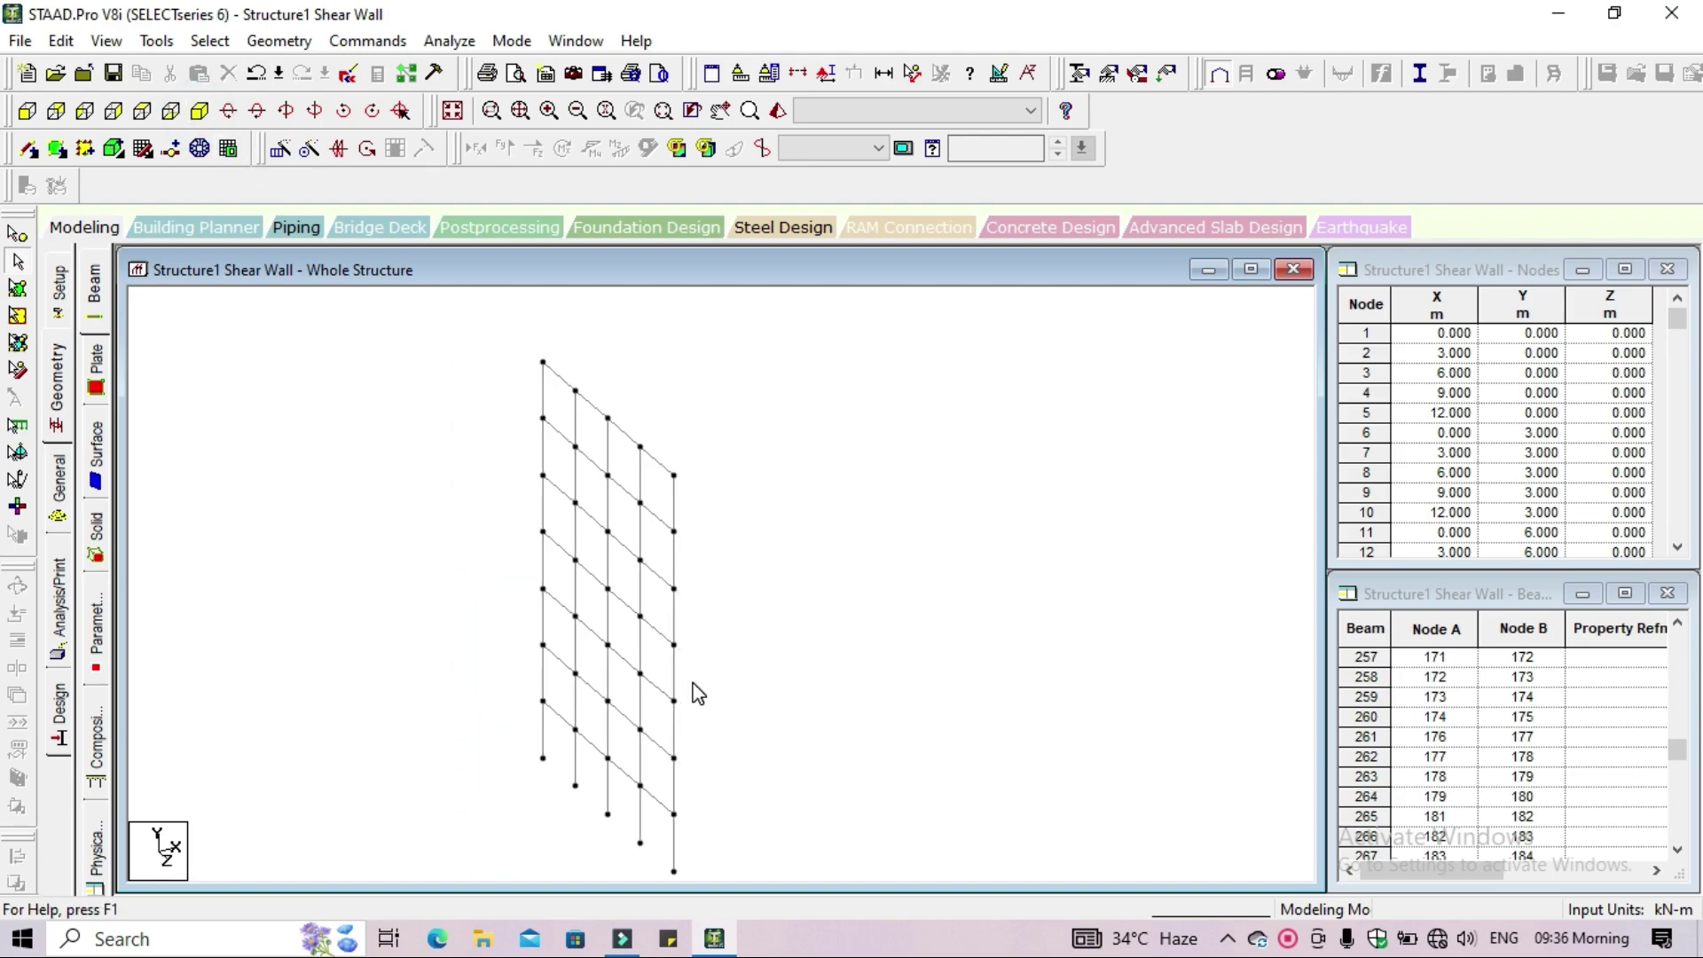
middle_click_drag(703, 691, 789, 672)
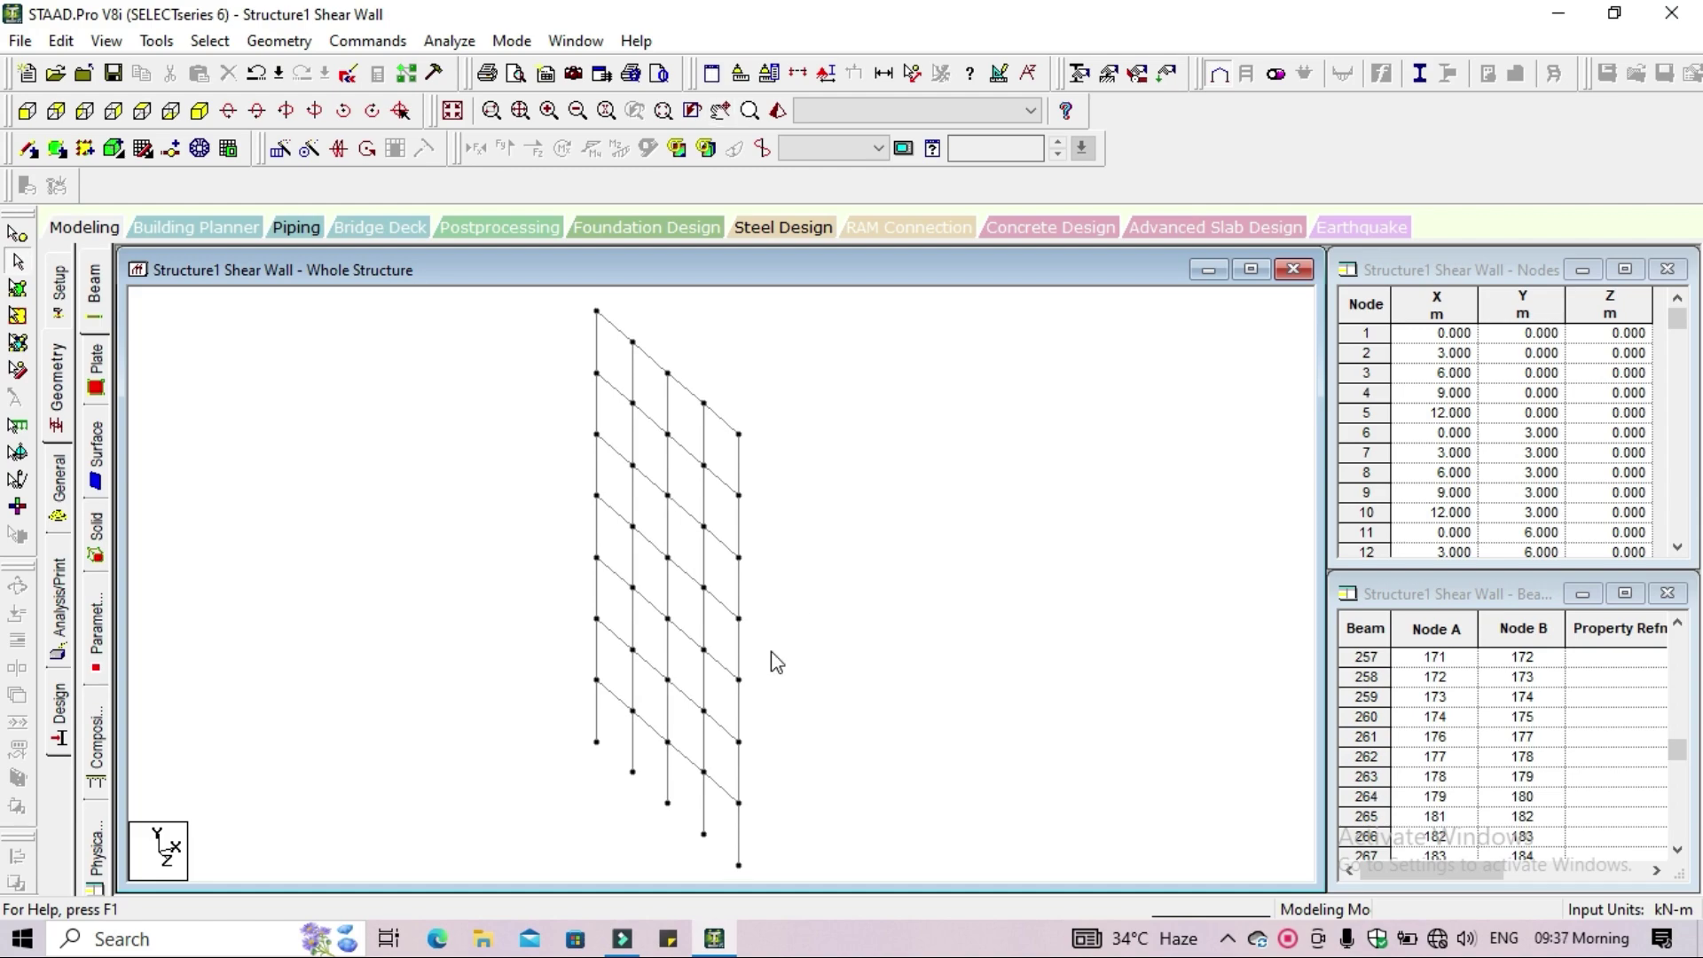
left_click(85, 148)
left_click(596, 311)
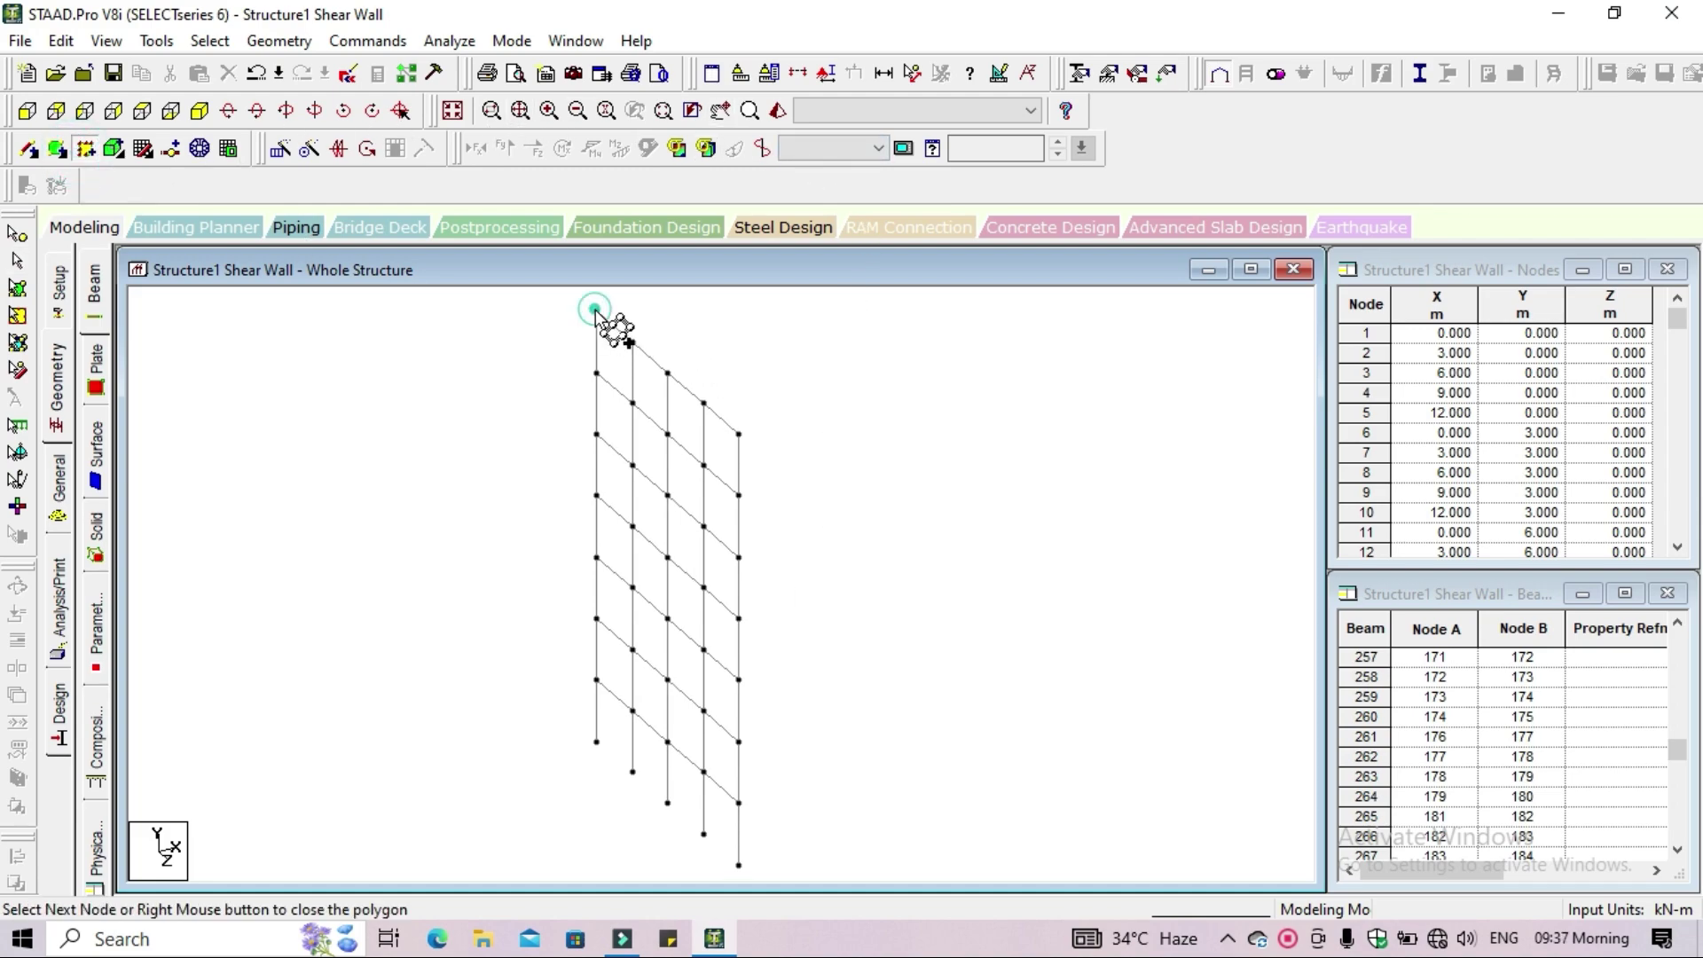
left_click(632, 340)
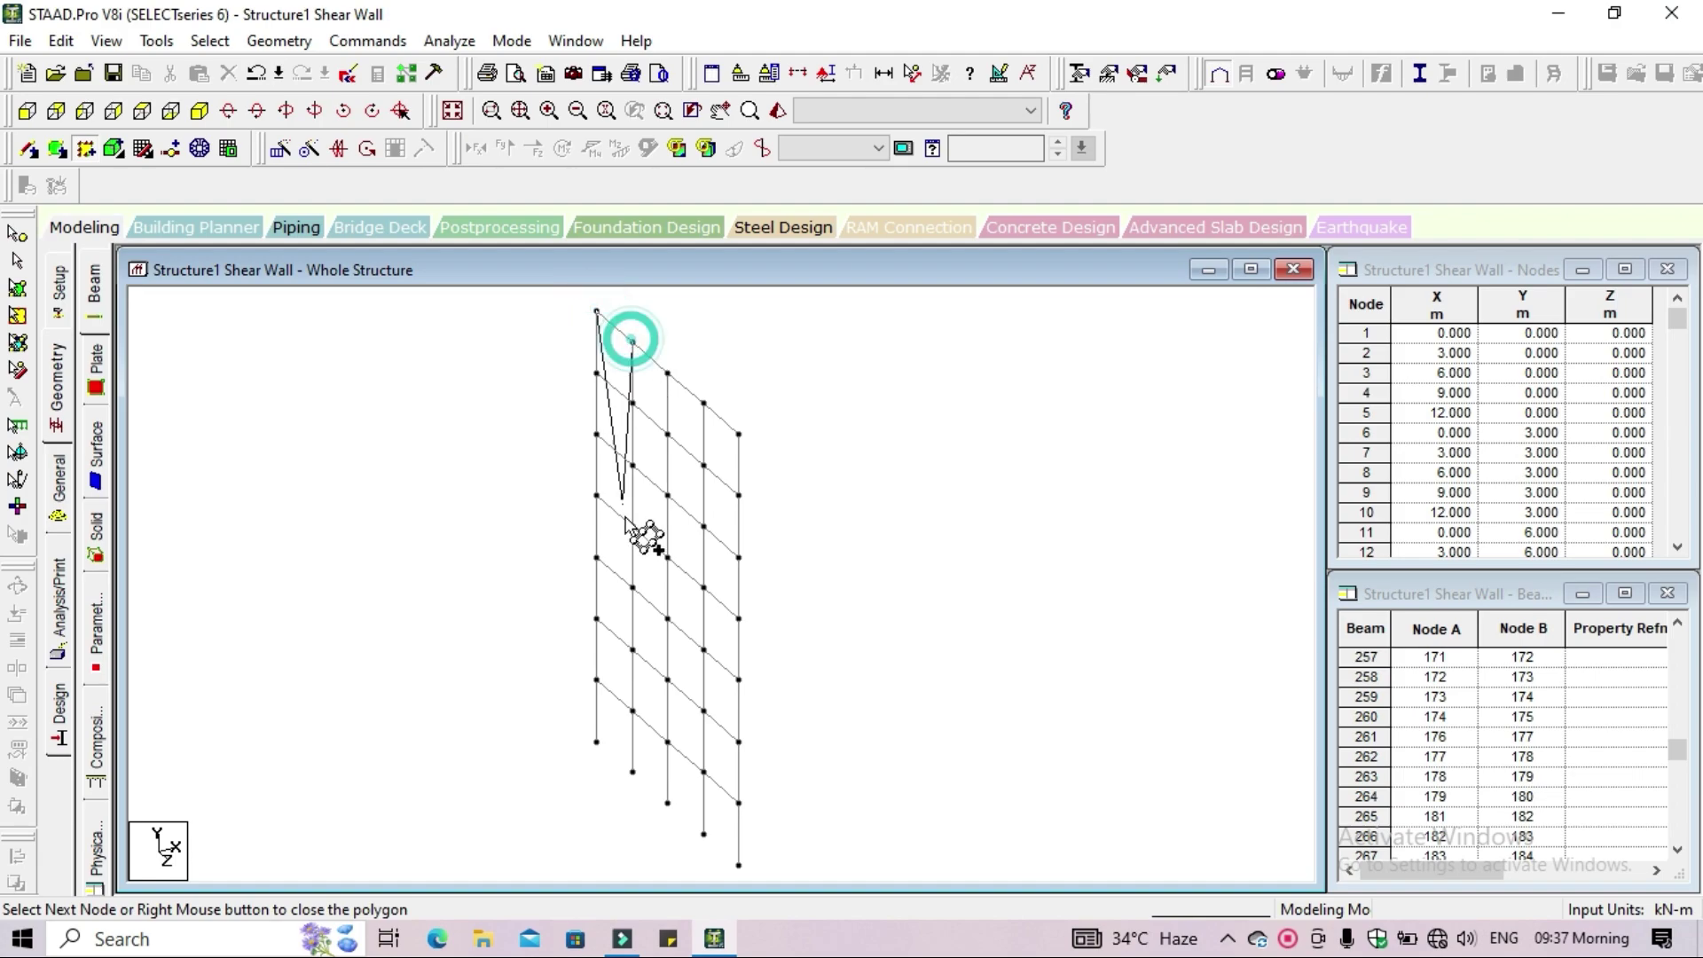
left_click(632, 771)
left_click(596, 745)
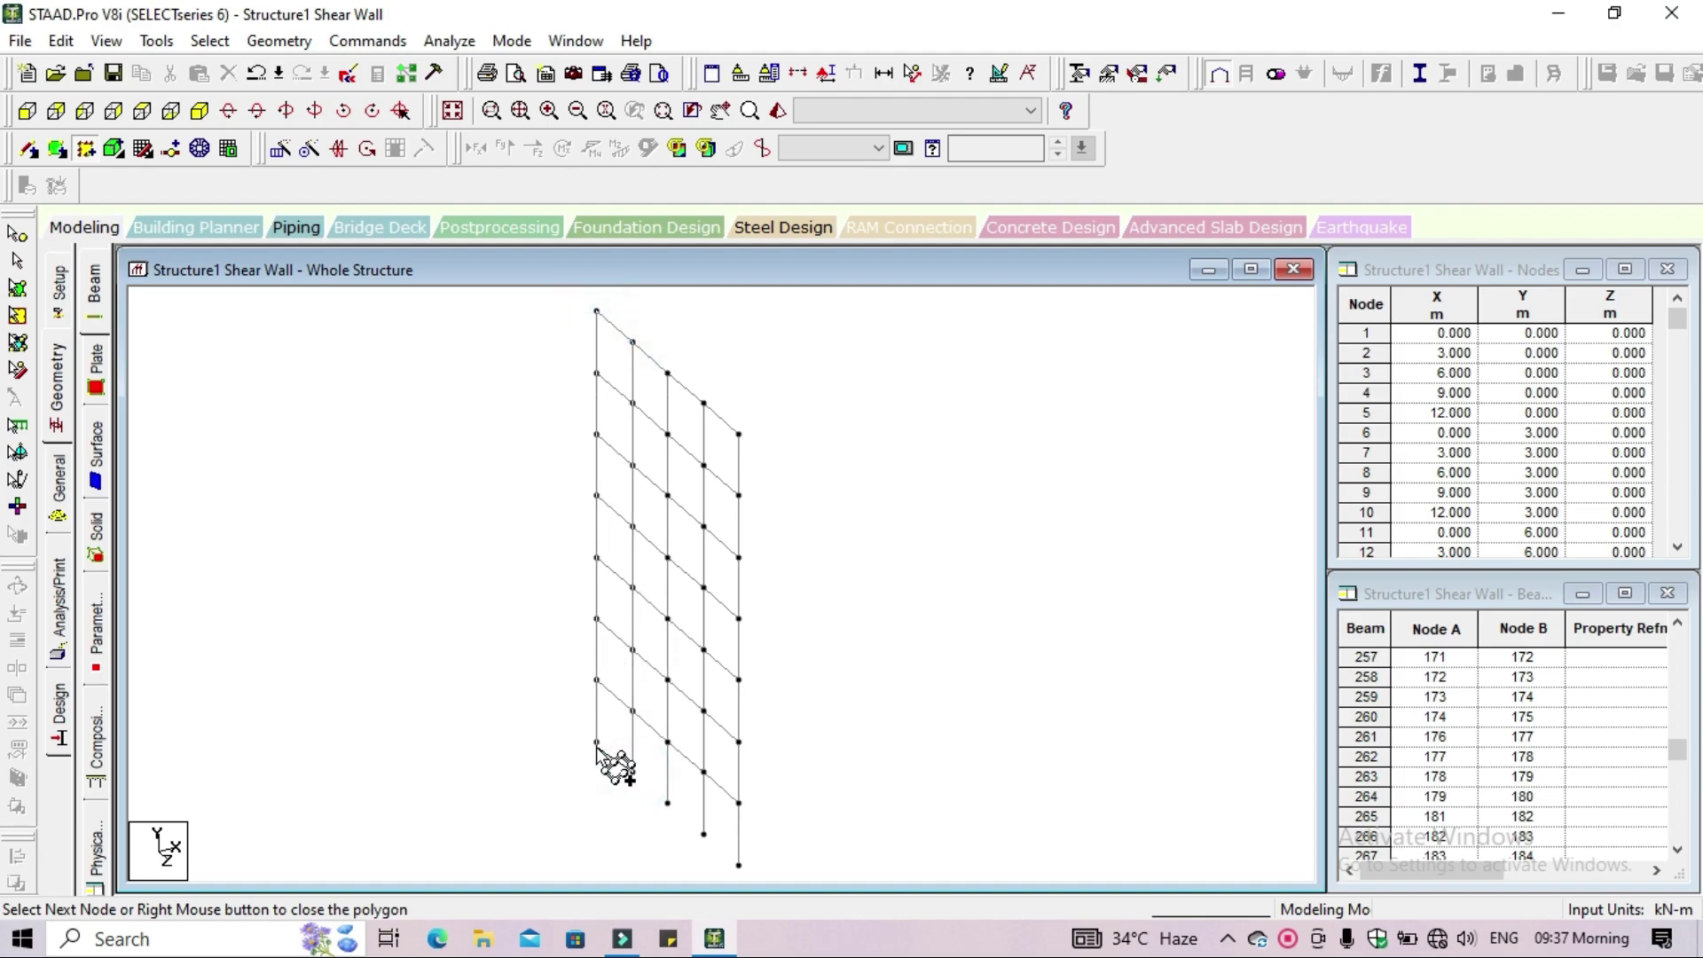
left_click(597, 311)
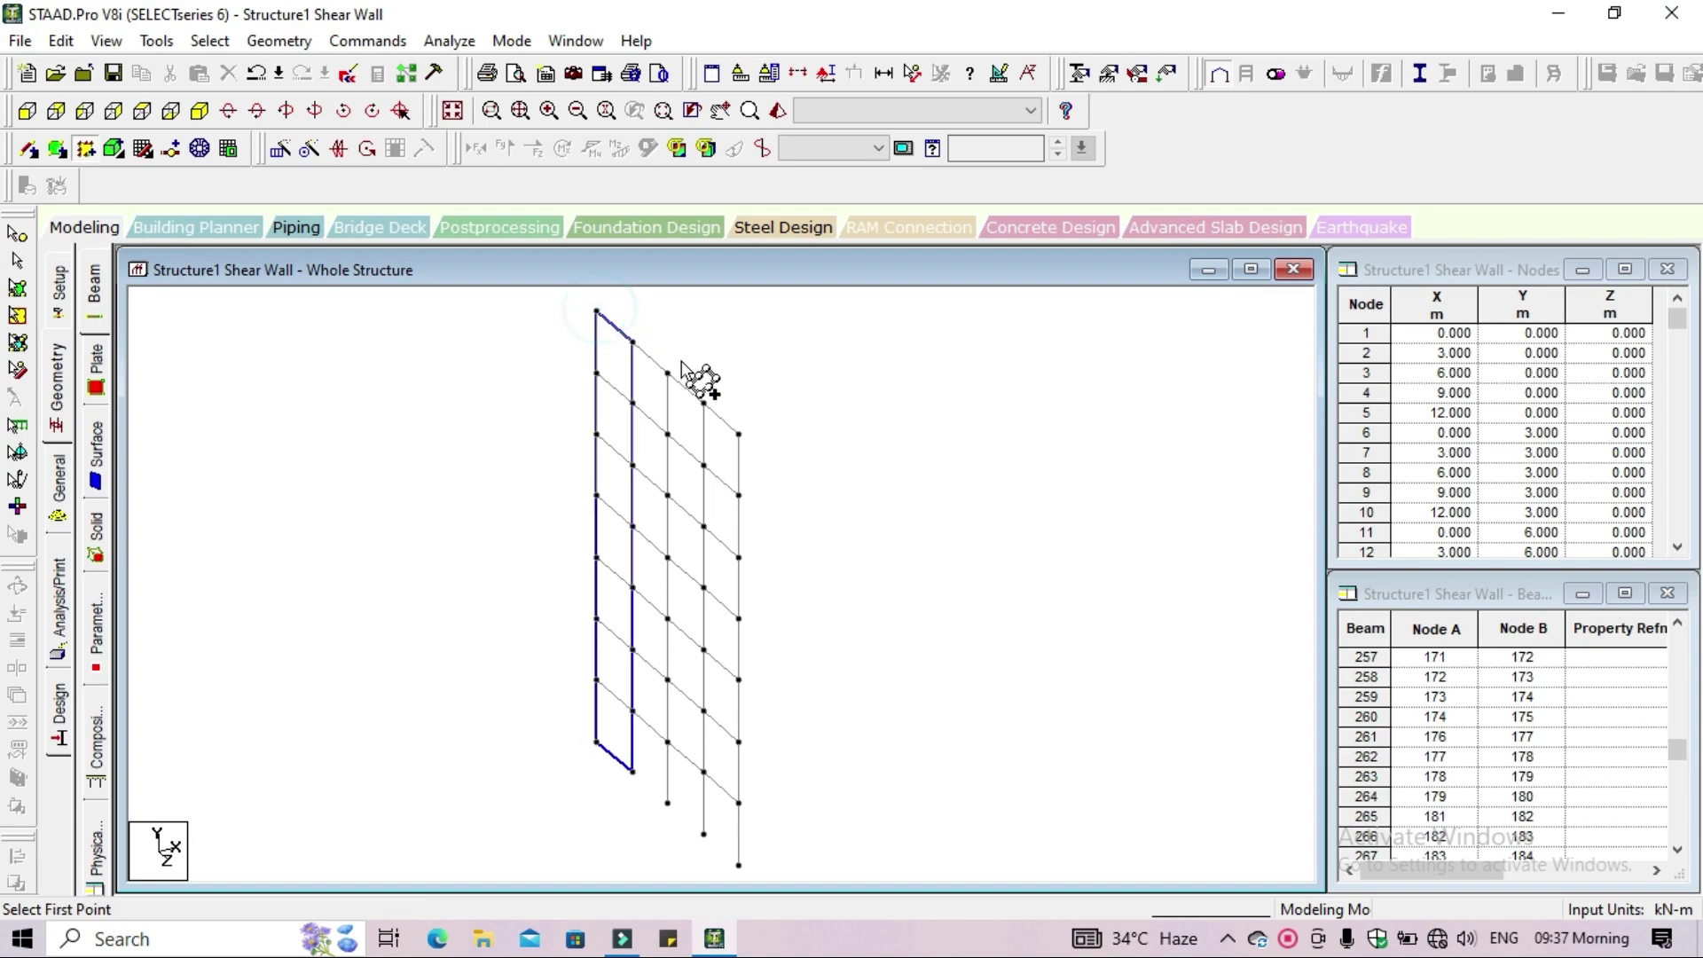
Add a full-height shear wall surface between the Z = 6 m and Z = 9 m columns of the X = 0 frame, and redisplay the whole structure
left_click(666, 373)
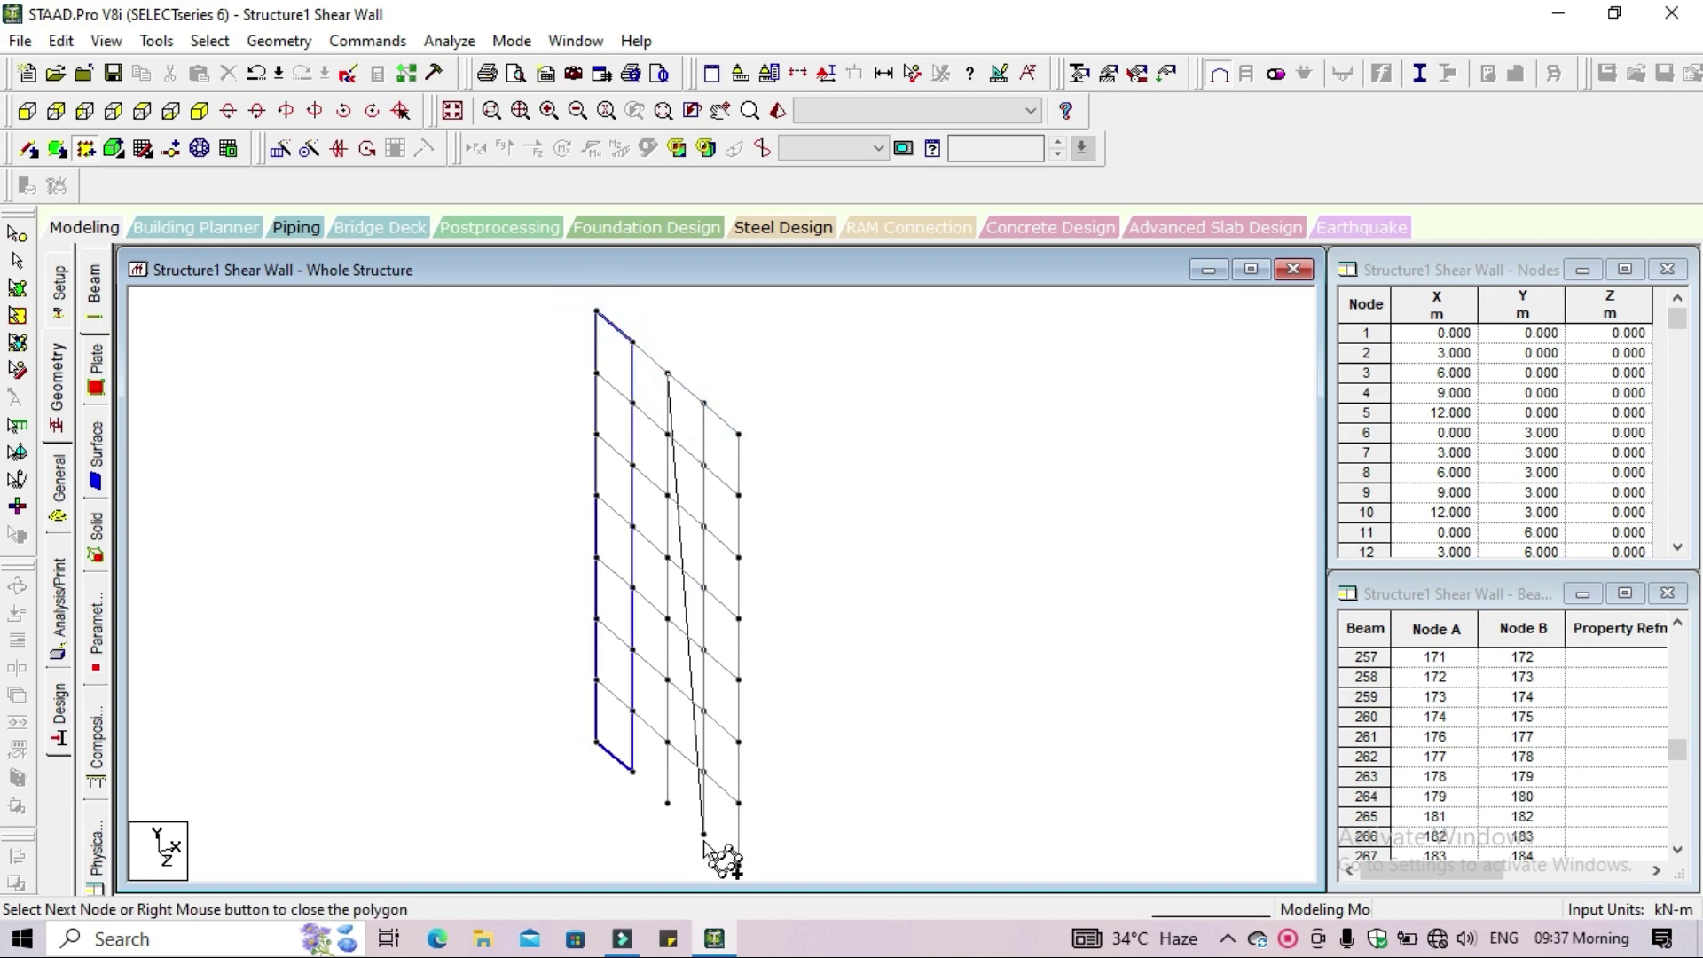
left_click(667, 803)
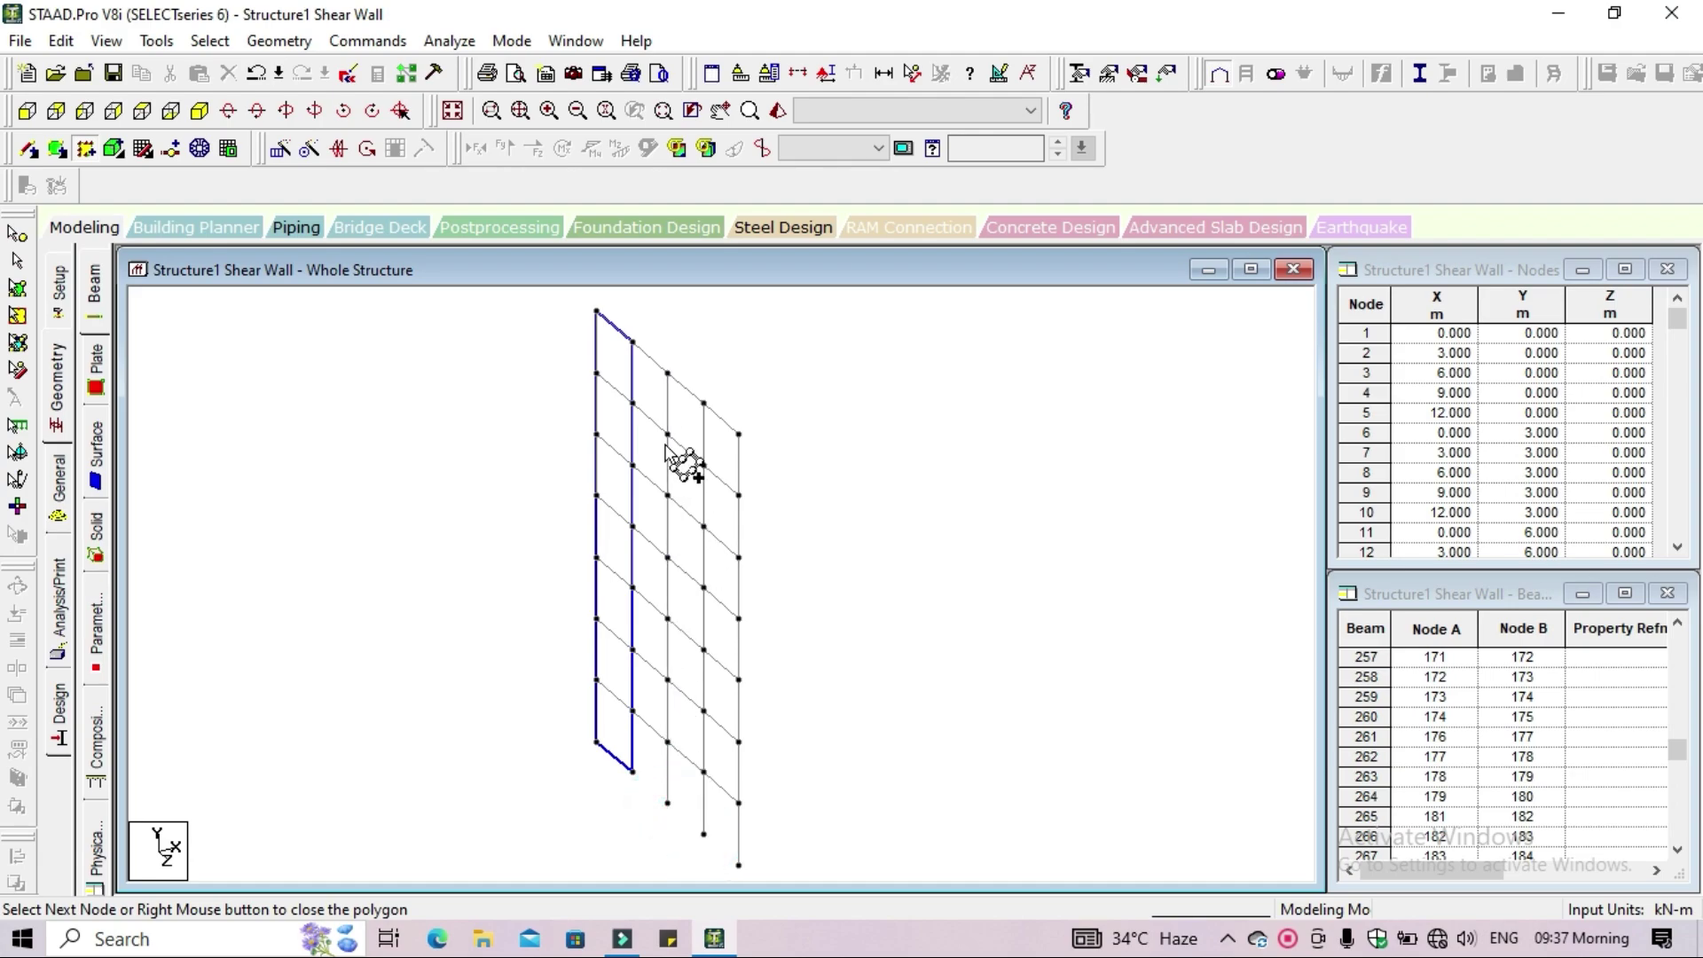
left_click(704, 404)
right_click(710, 412)
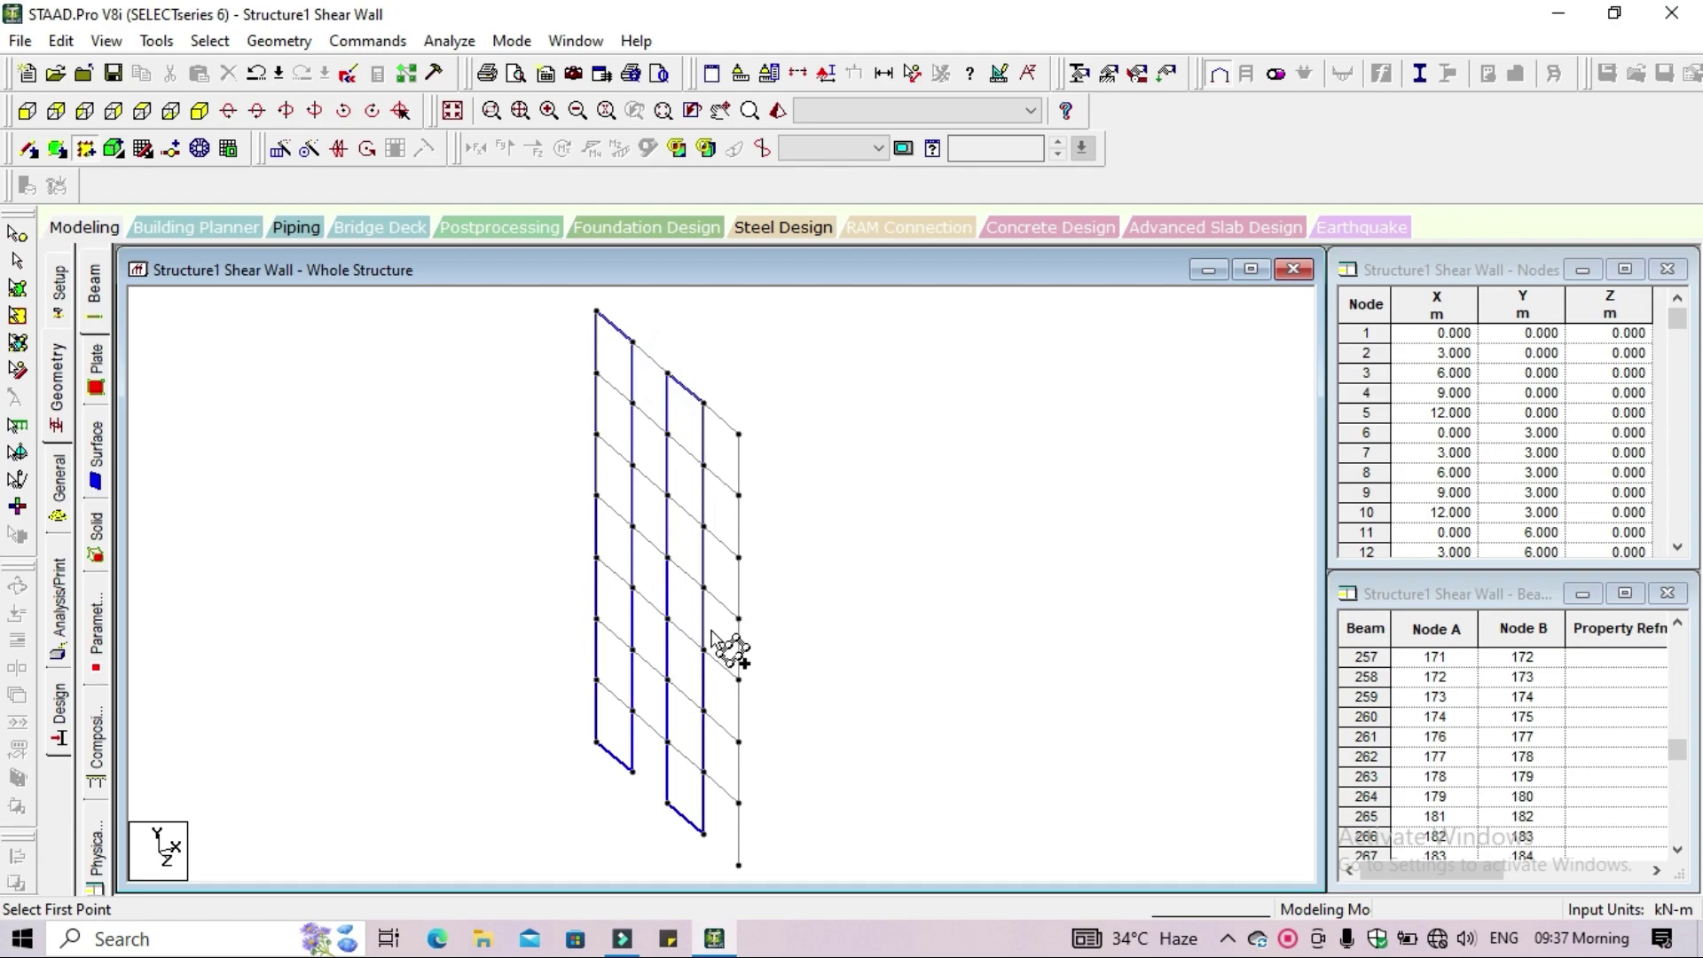
scroll(760, 493, "down", 2)
scroll(760, 493, "down", 1)
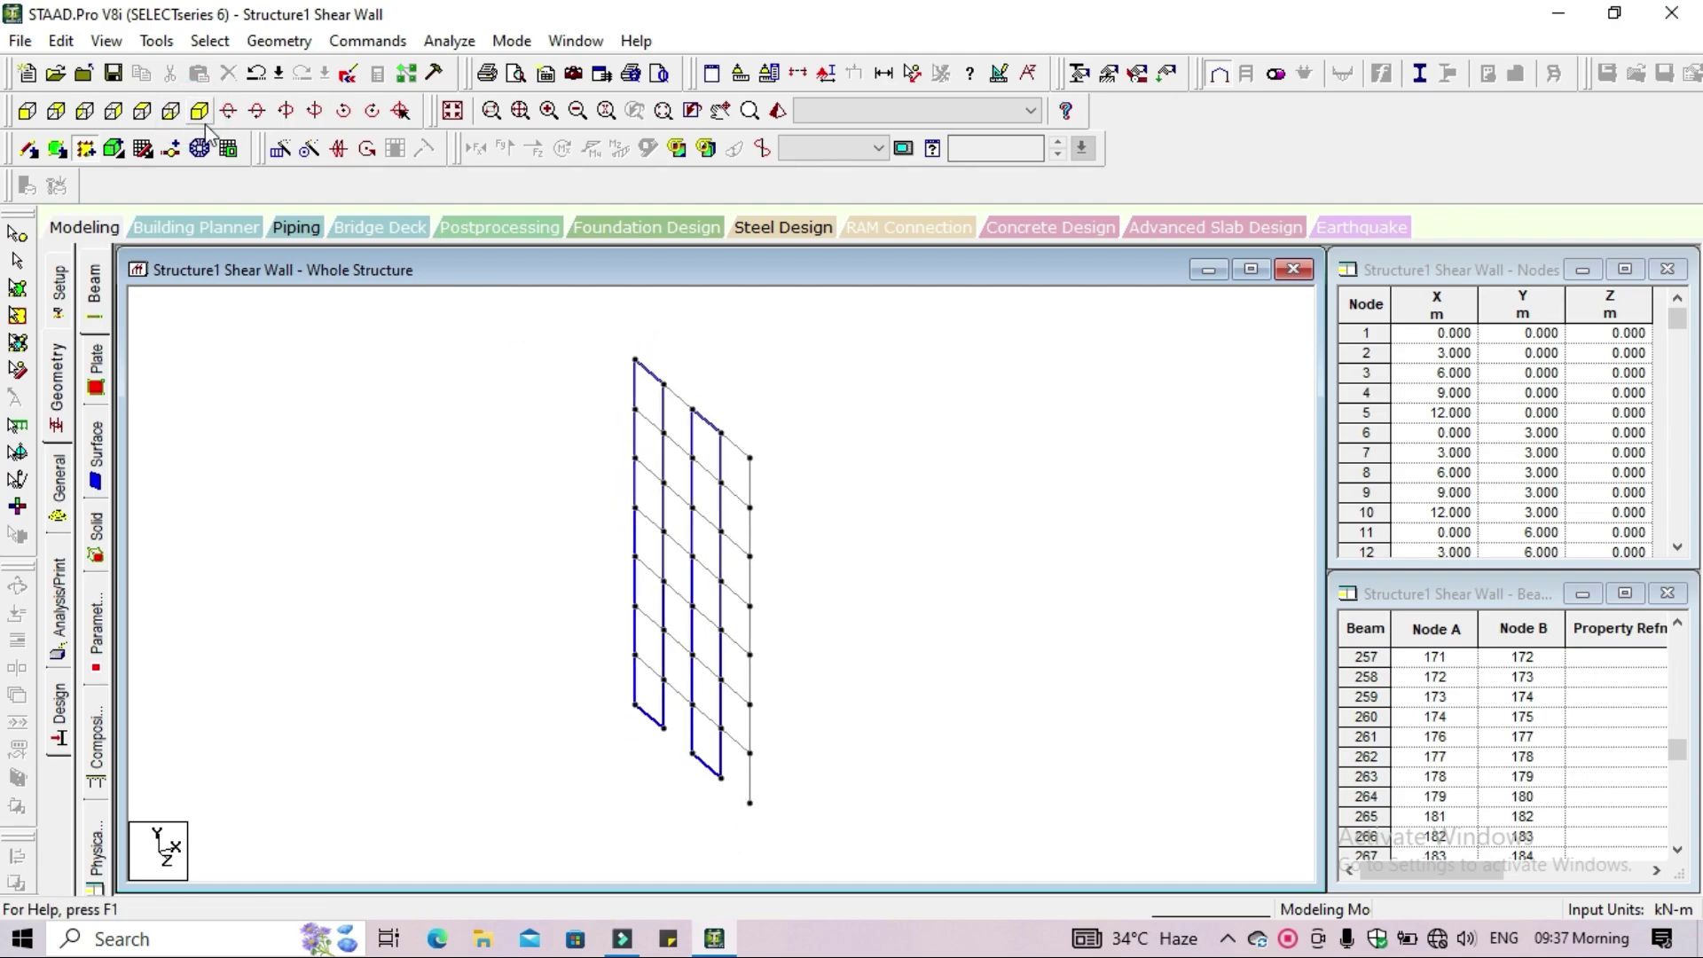
left_click(452, 112)
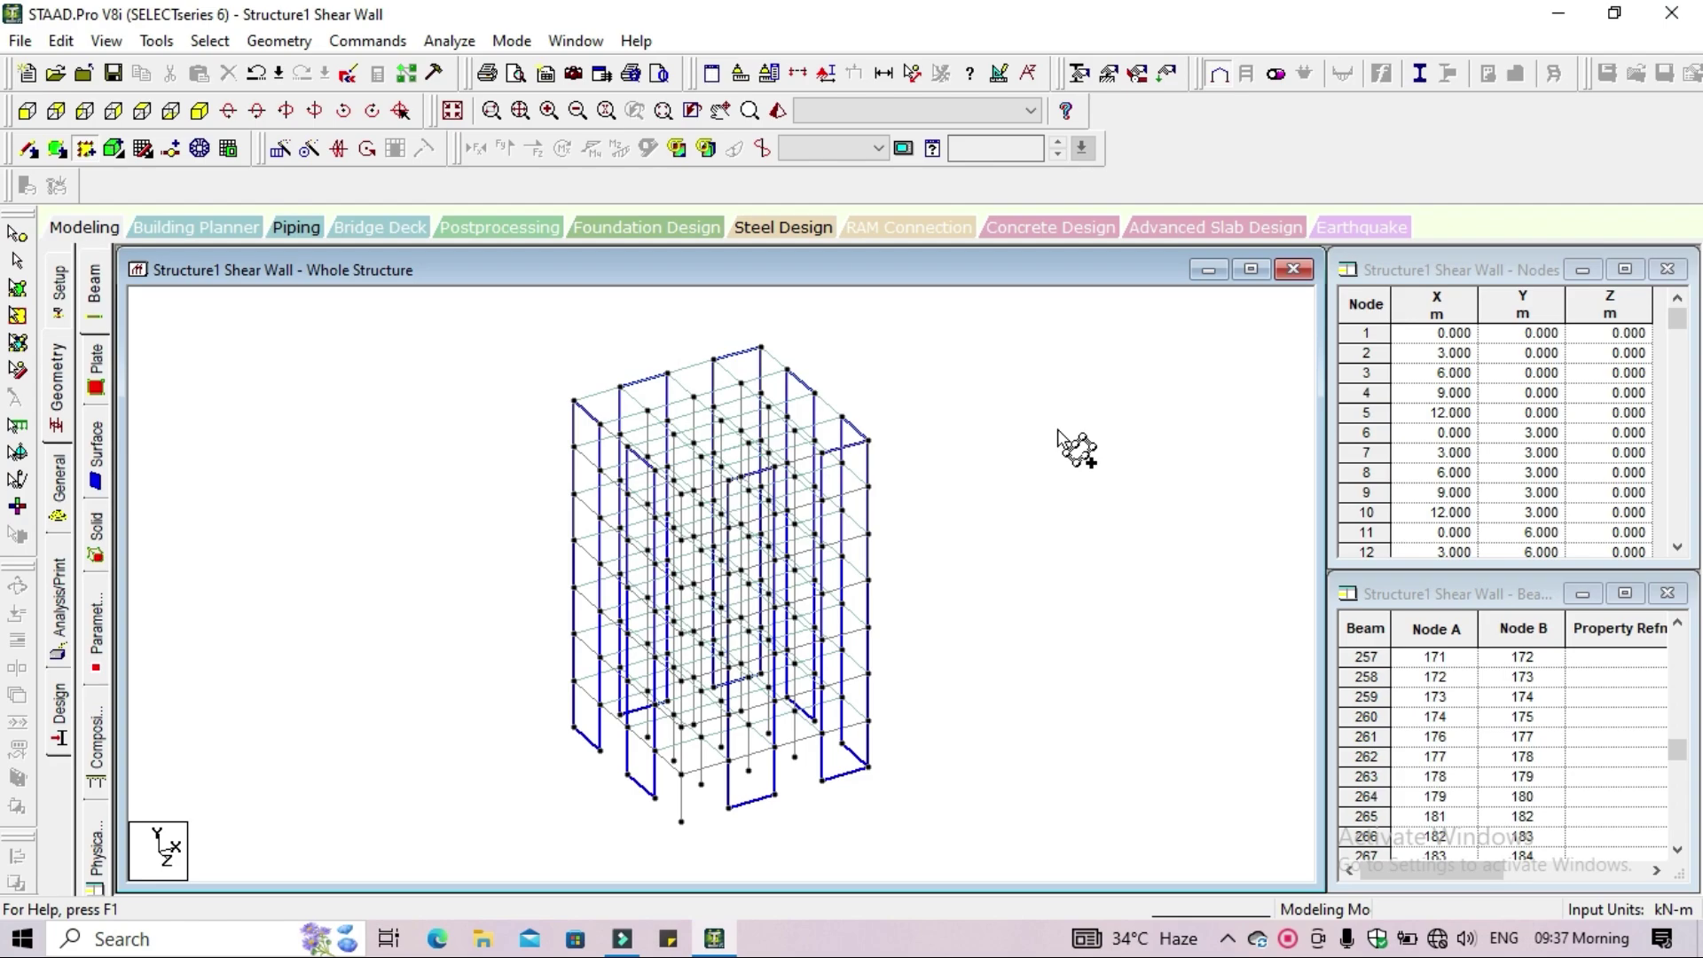
Inspect the slabs and shear walls from several sides in a 3D rendered view, and close the rendering
left_click(778, 111)
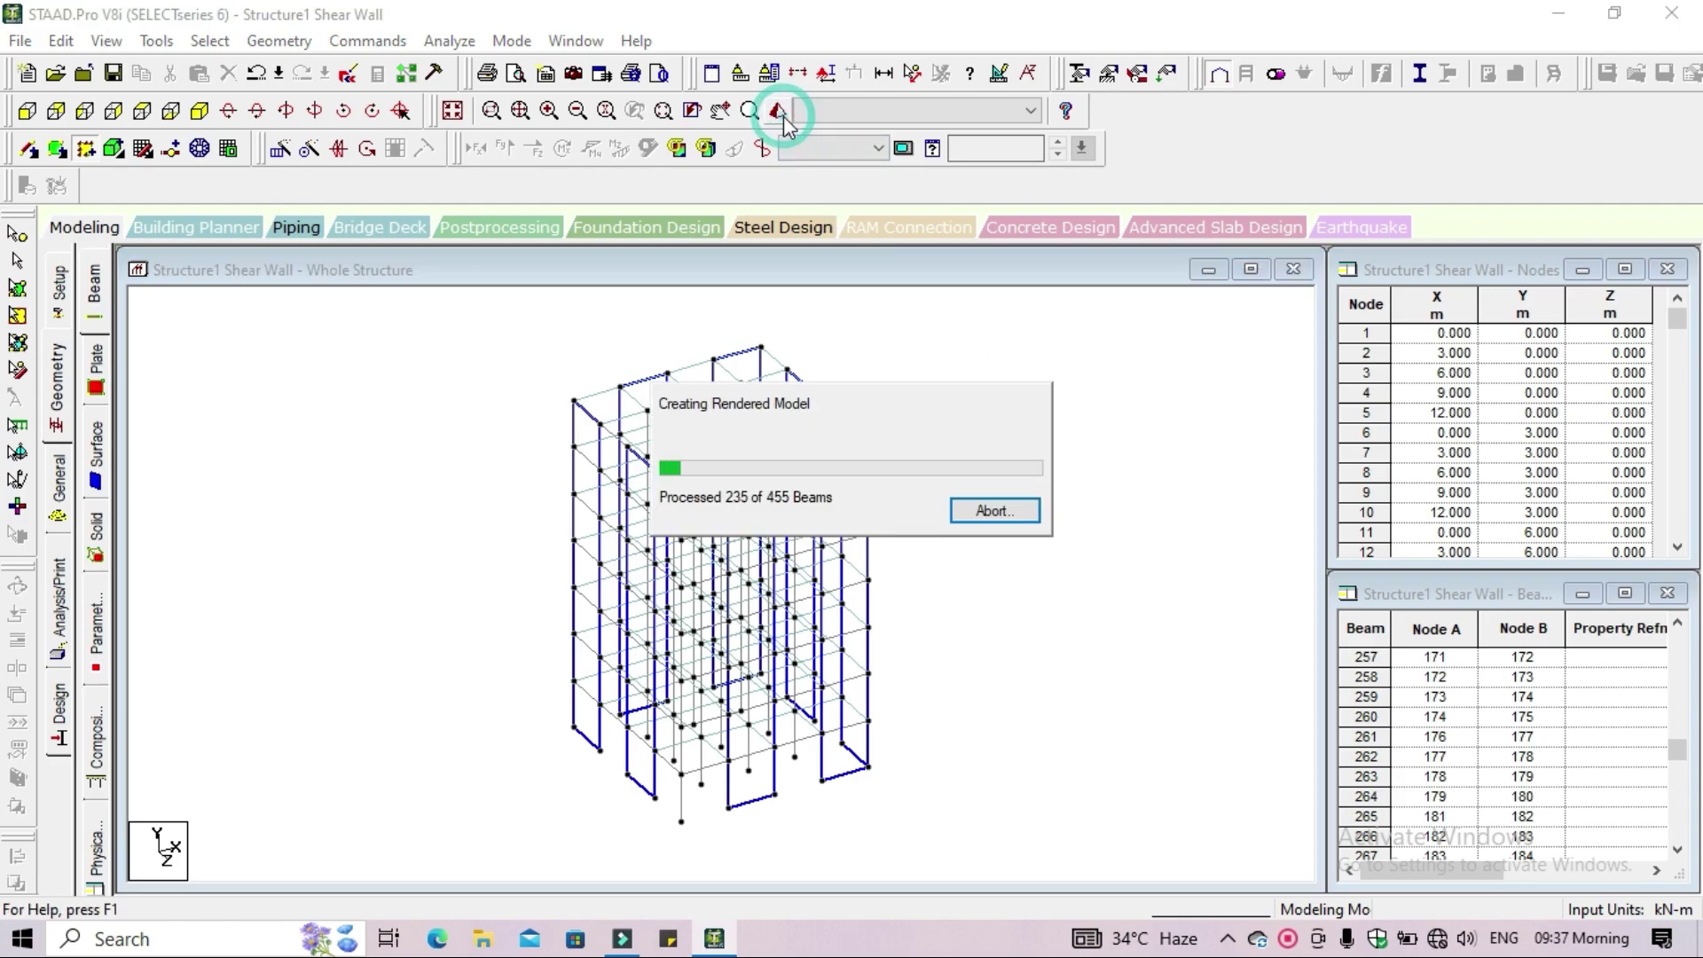
mouse_move(984, 638)
left_mouse_down()
mouse_move(901, 664)
mouse_move(418, 608)
mouse_move(1034, 570)
mouse_move(839, 567)
mouse_move(1181, 622)
mouse_move(1133, 647)
mouse_move(721, 678)
mouse_move(449, 668)
left_mouse_up()
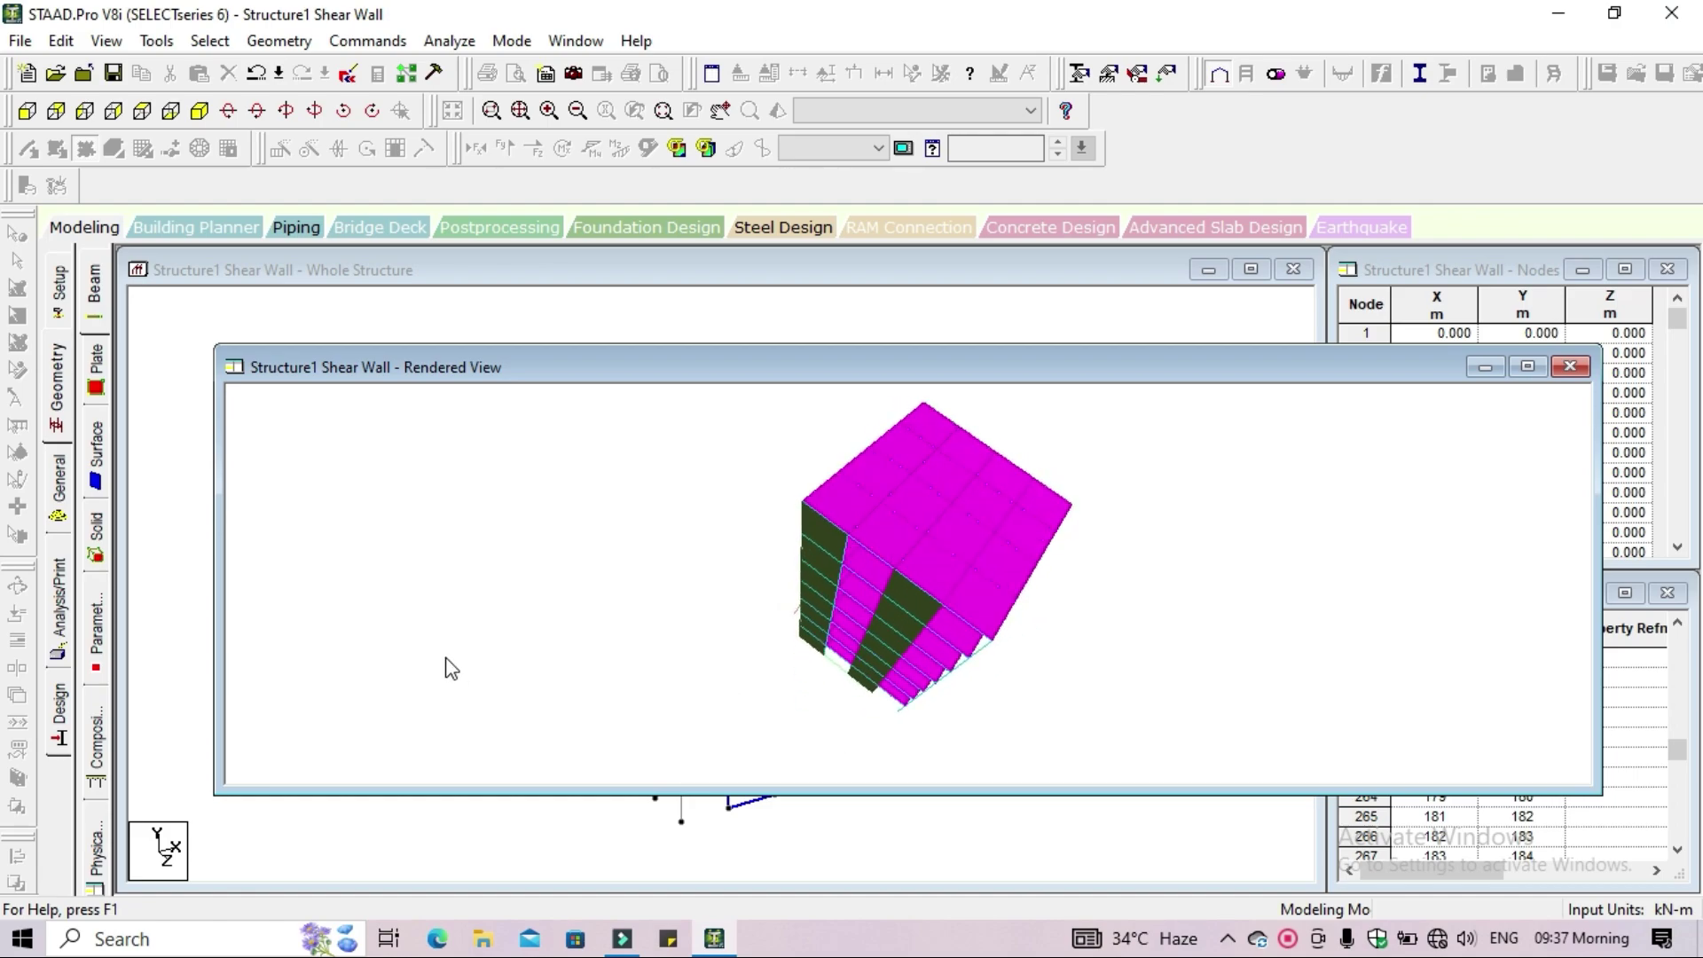
left_click_drag(1033, 533, 1007, 524)
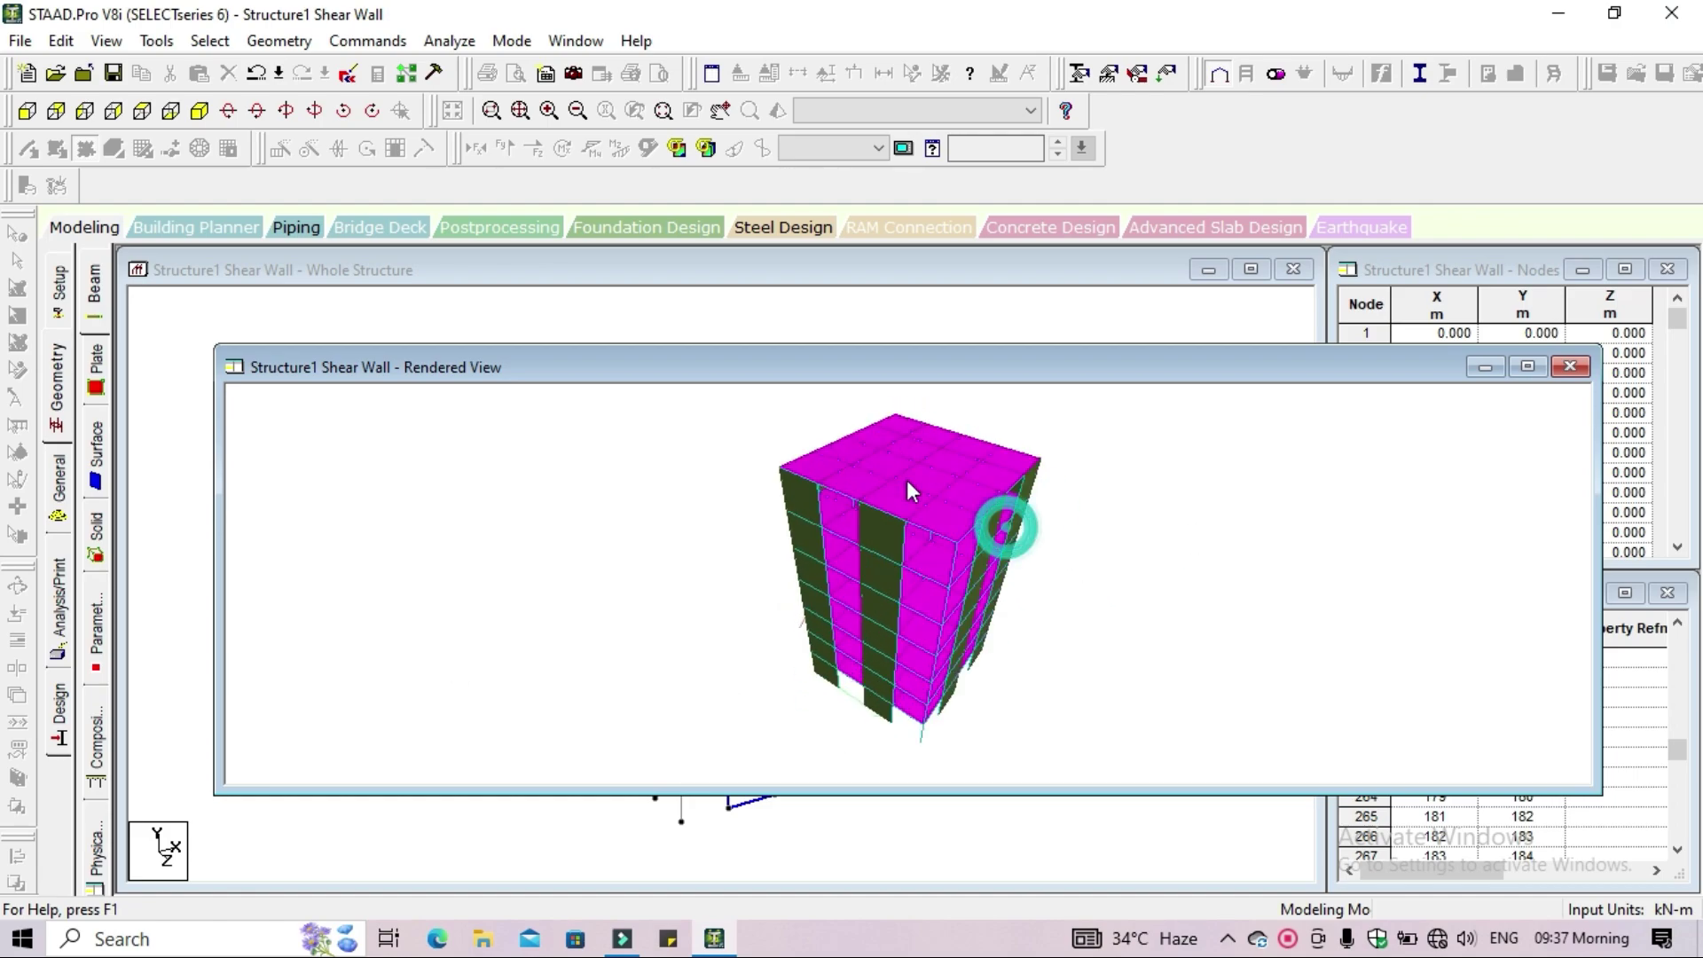
left_click(1570, 367)
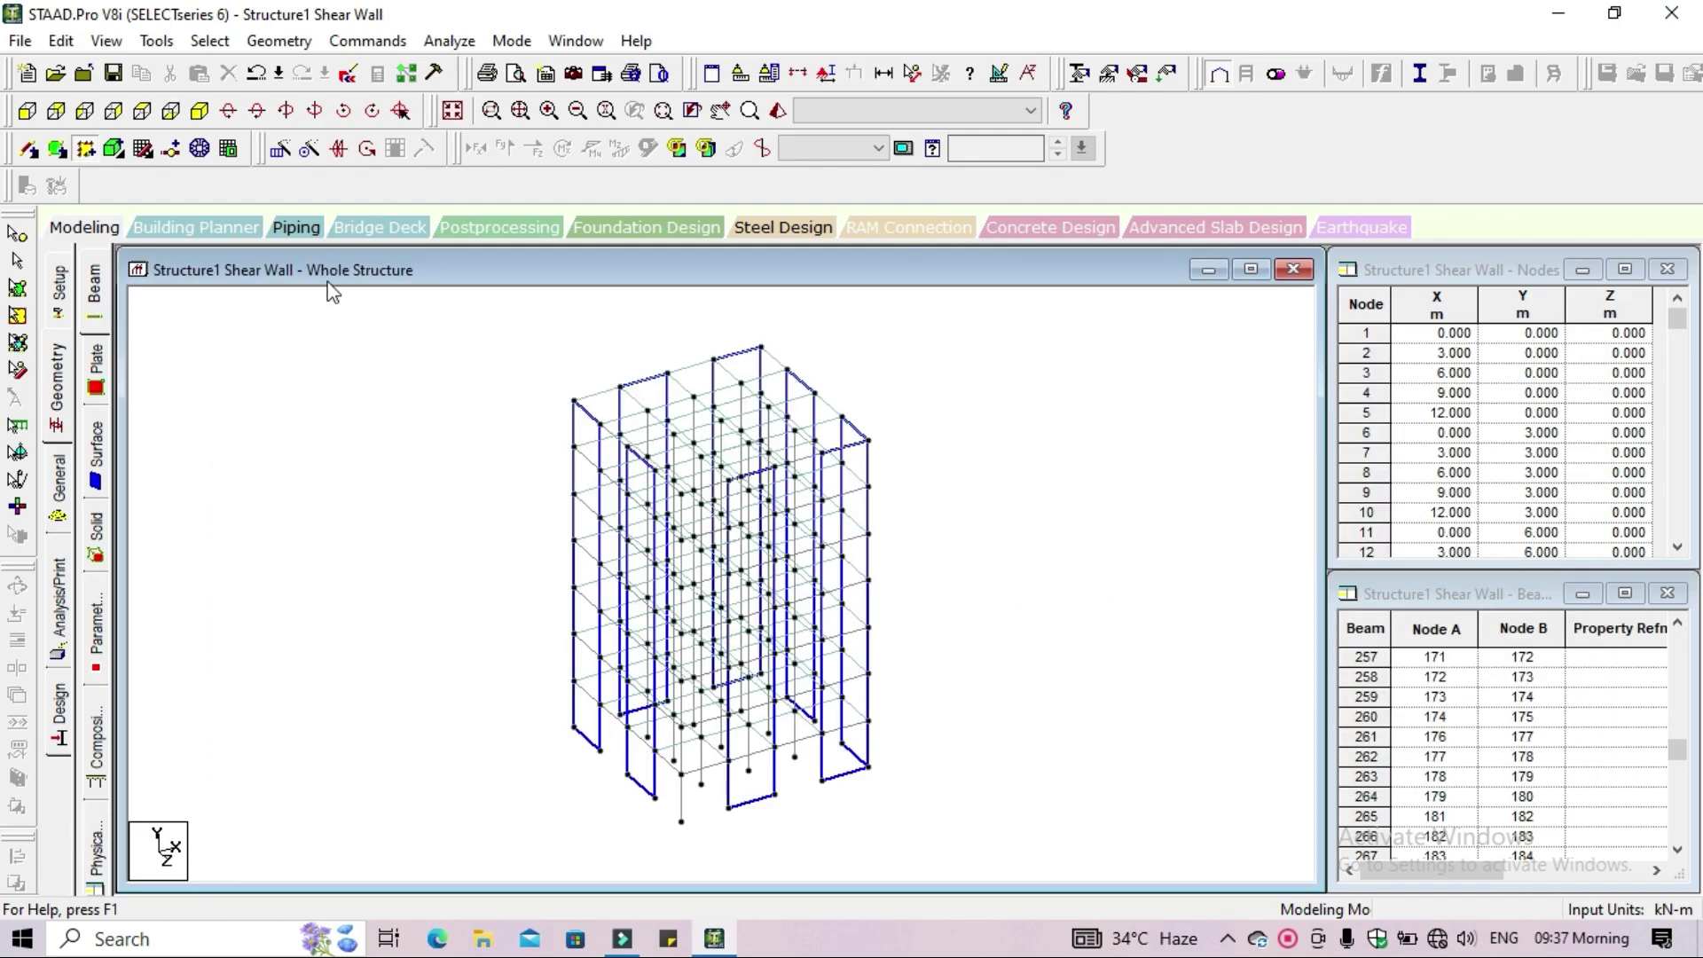
Isolate the interior bay between X = 3–6 m and Z = 6–9 m from the top view with the Section tool's Window / Rubber Band option
left_click(142, 111)
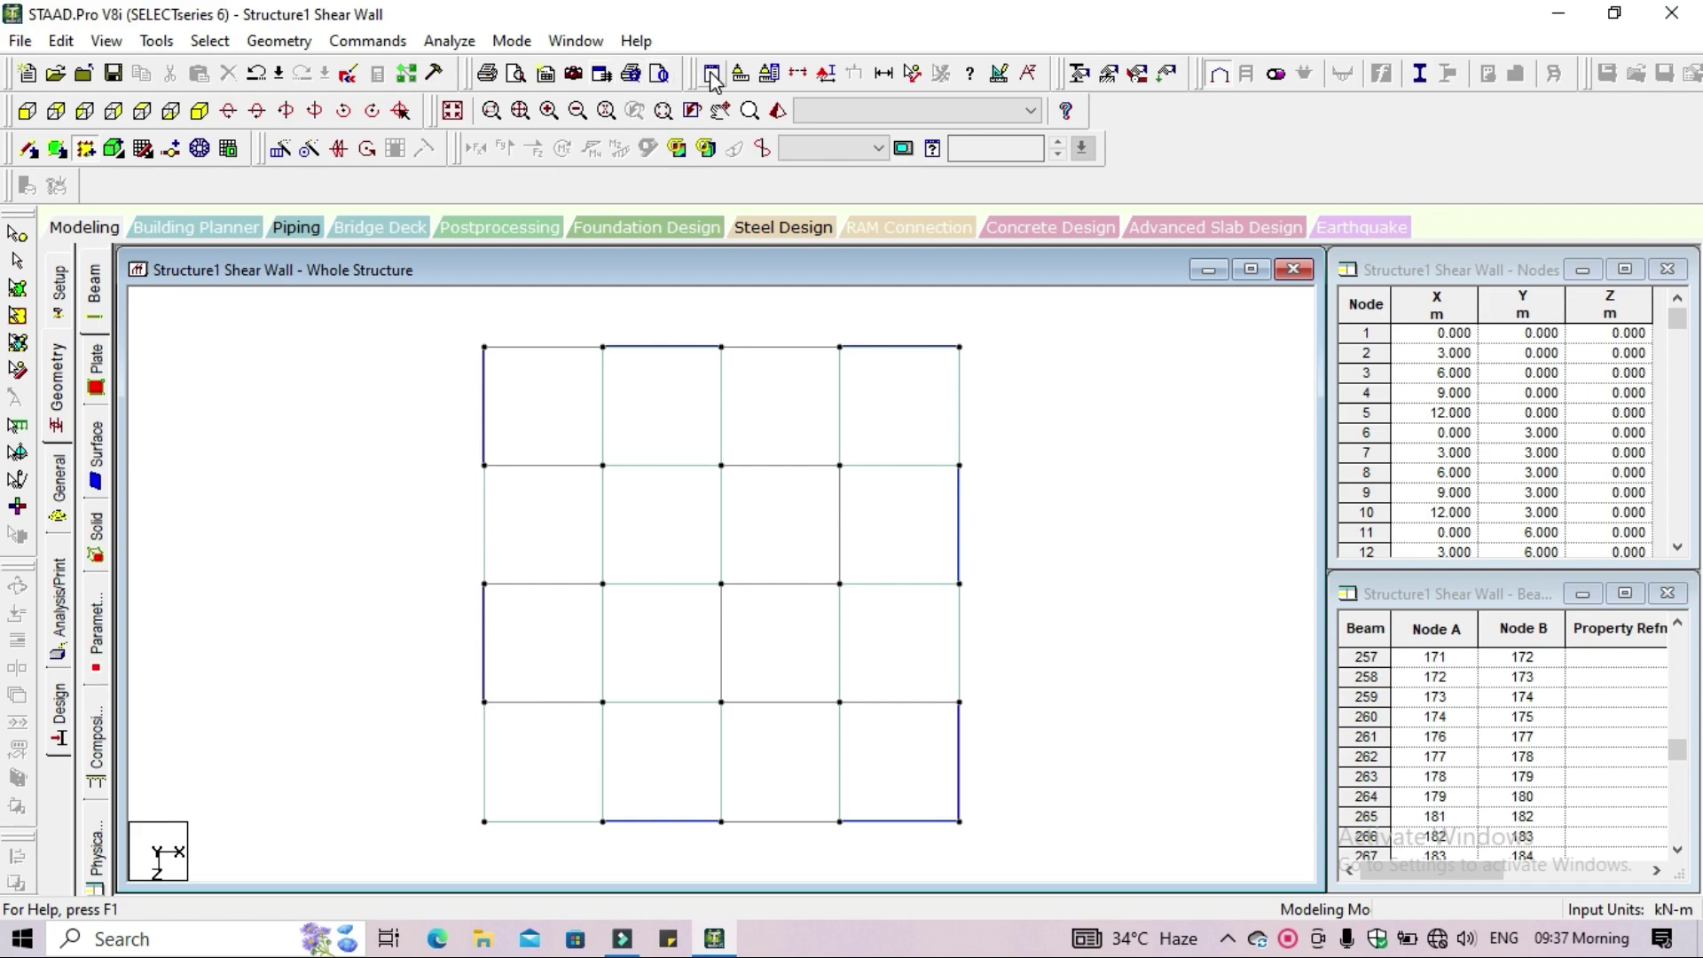
left_click(801, 78)
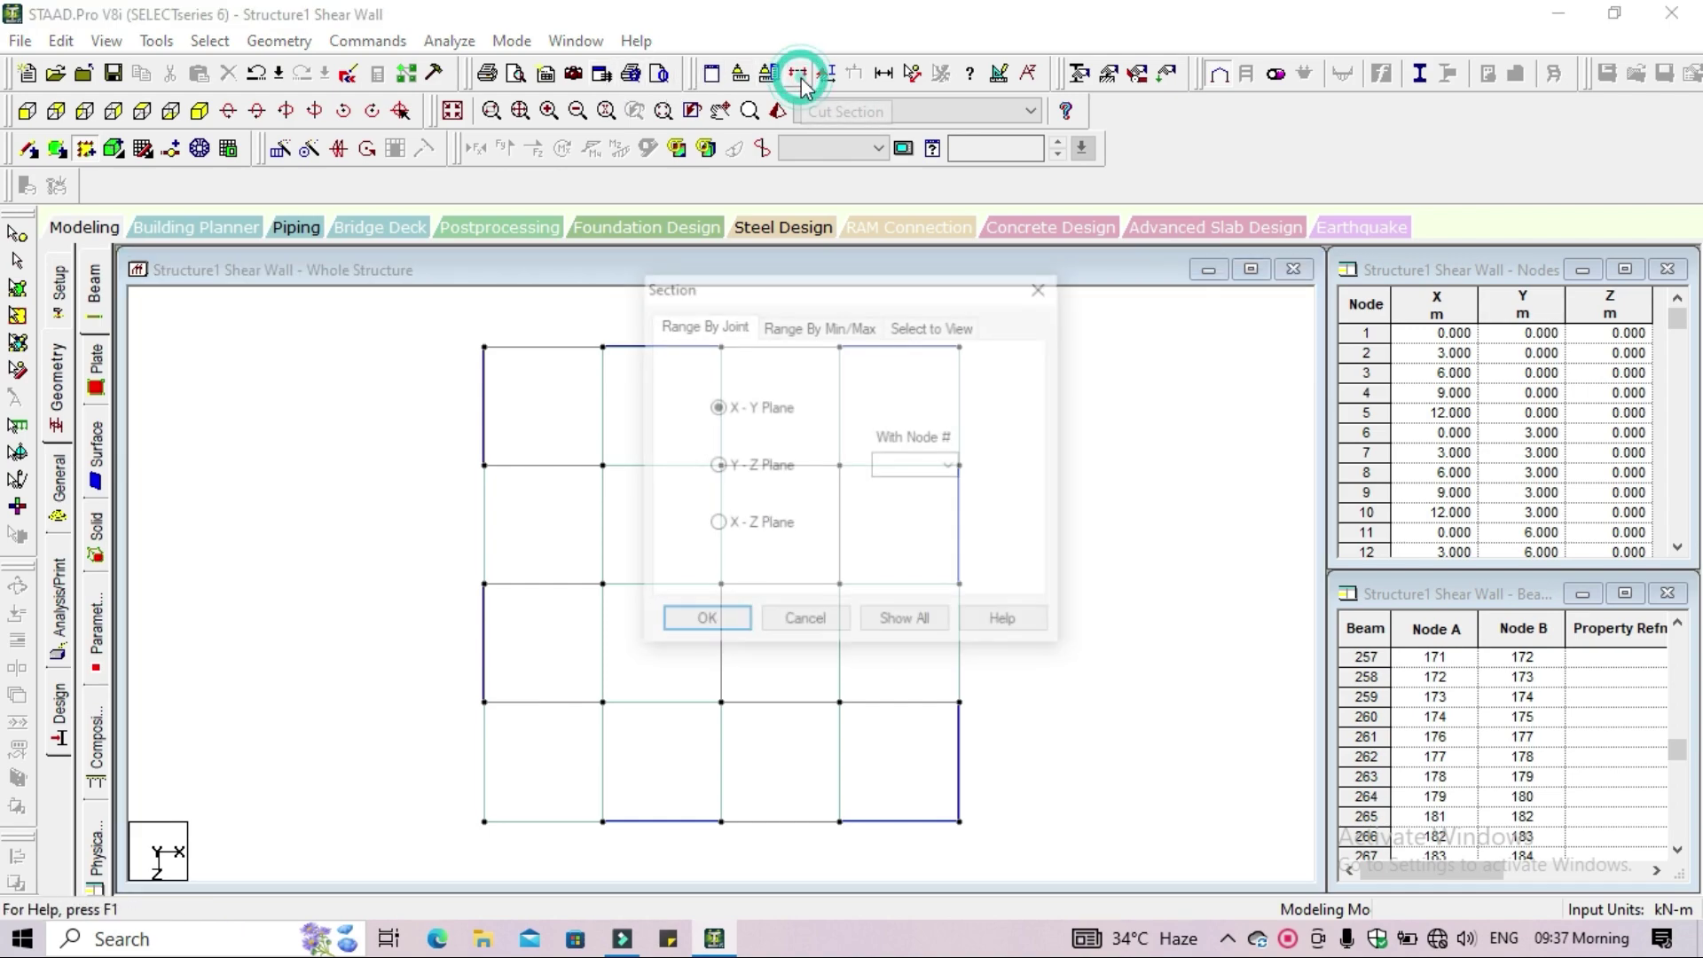
left_click(934, 328)
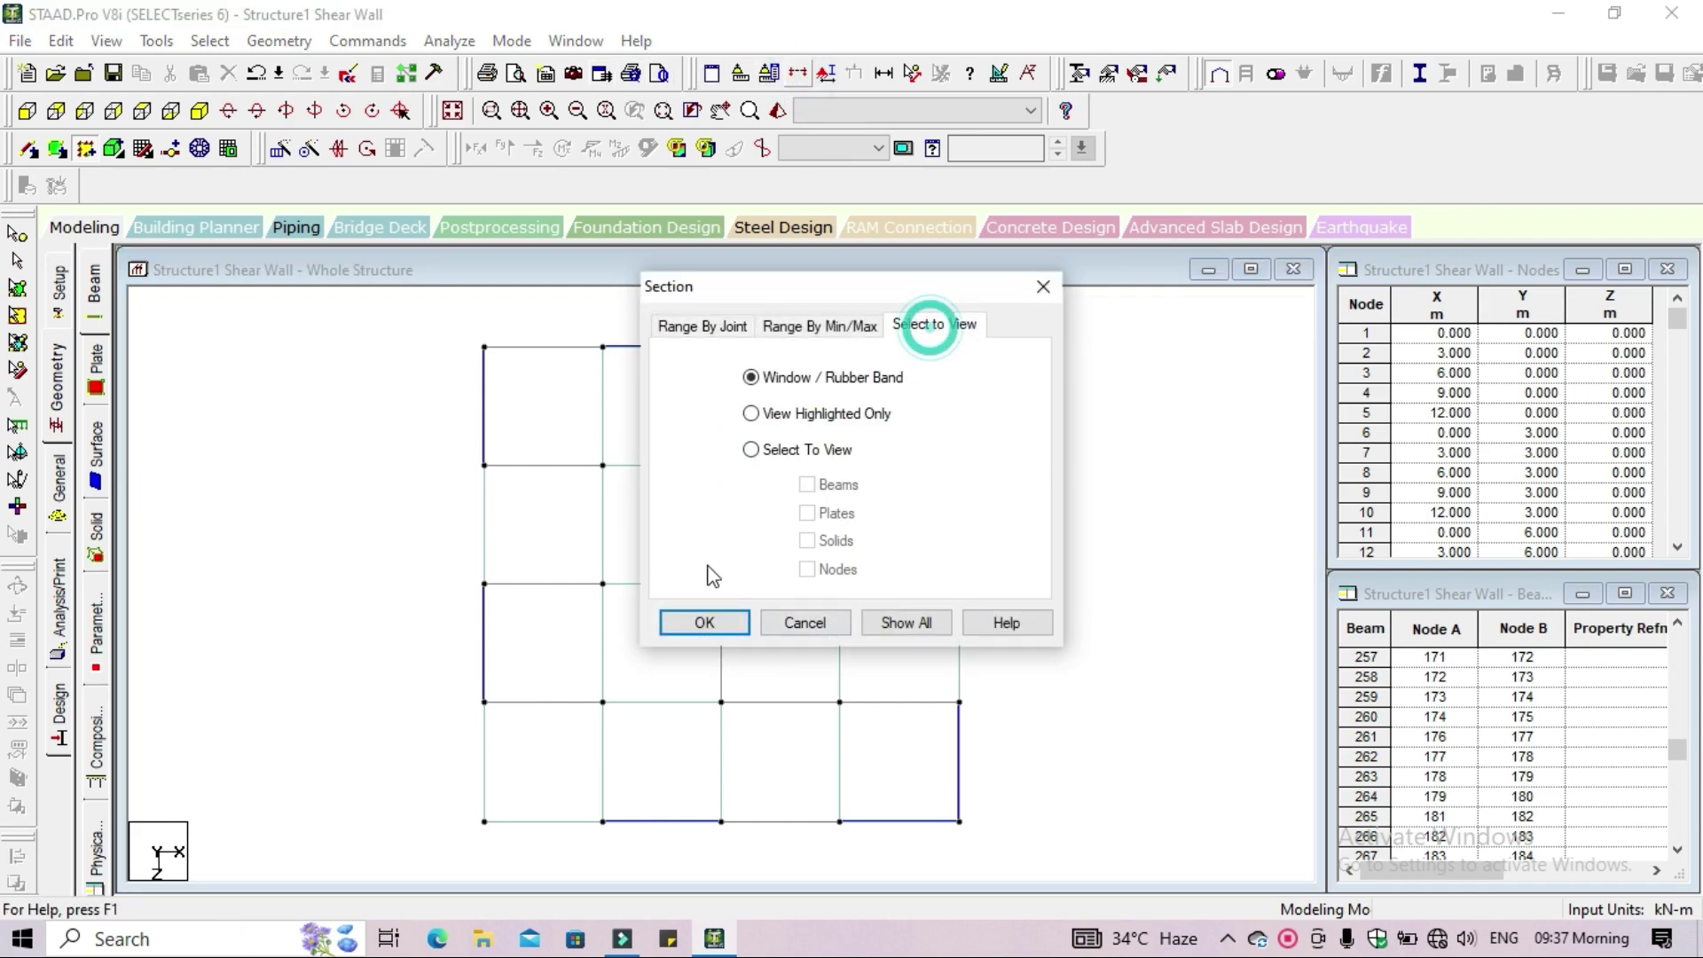
left_click(710, 624)
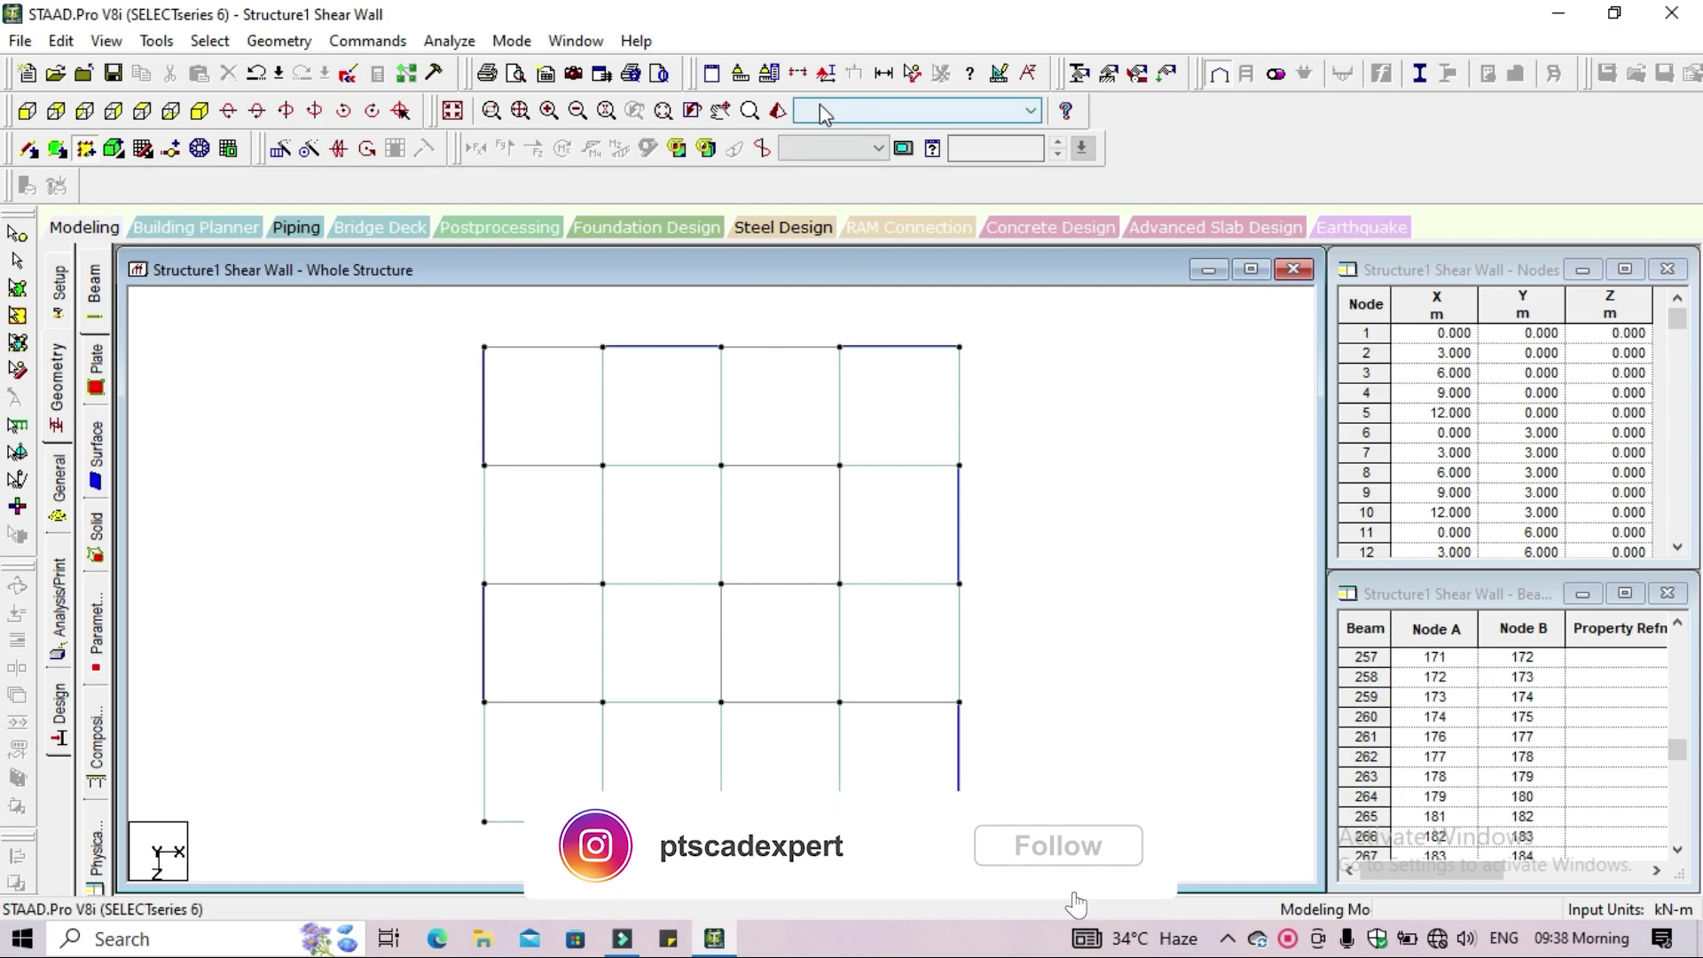
left_click(802, 74)
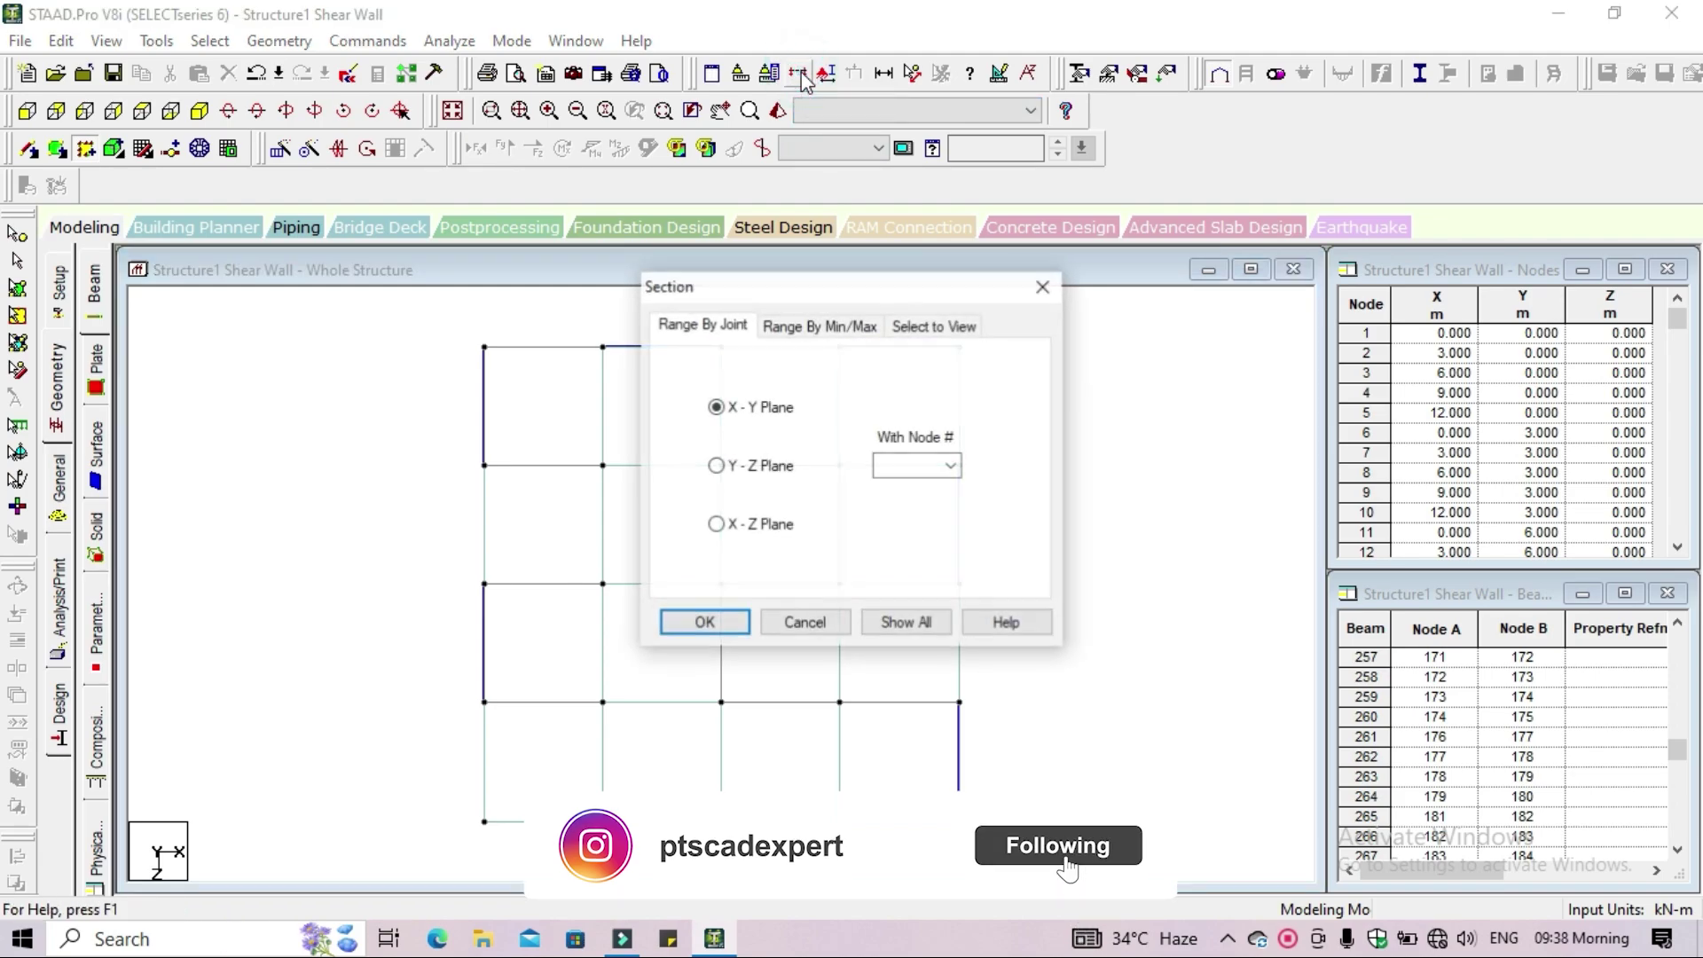
left_click(956, 326)
left_click(718, 627)
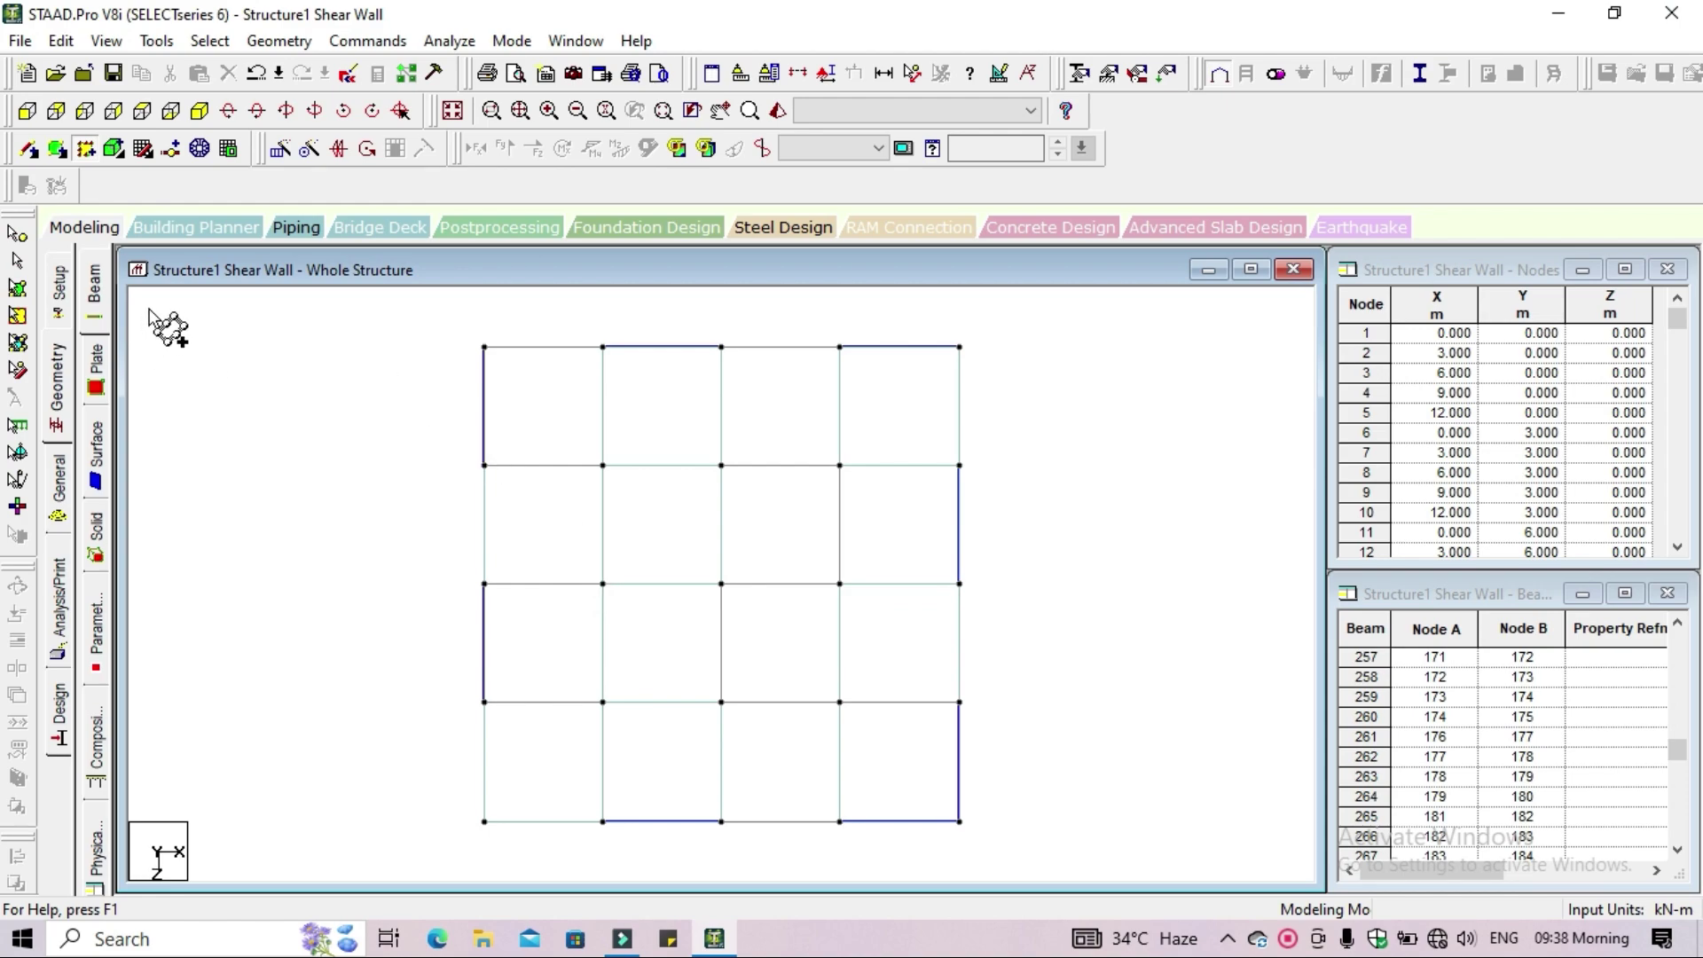
left_click(17, 263)
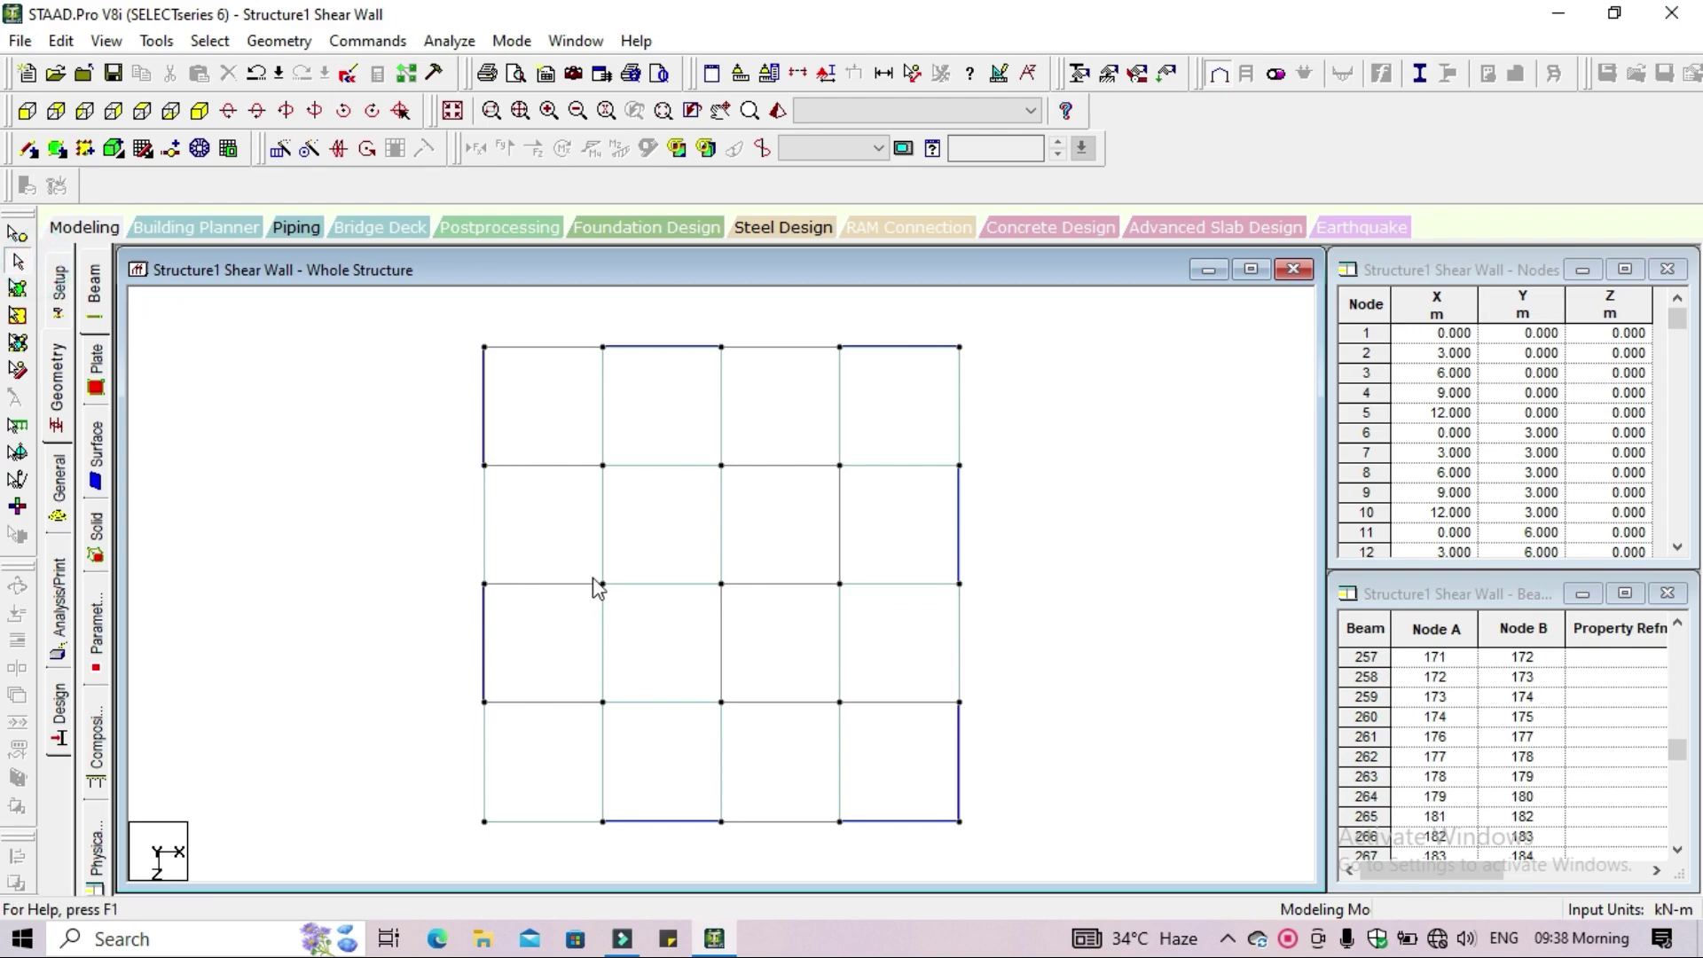
left_click_drag(578, 567, 737, 718)
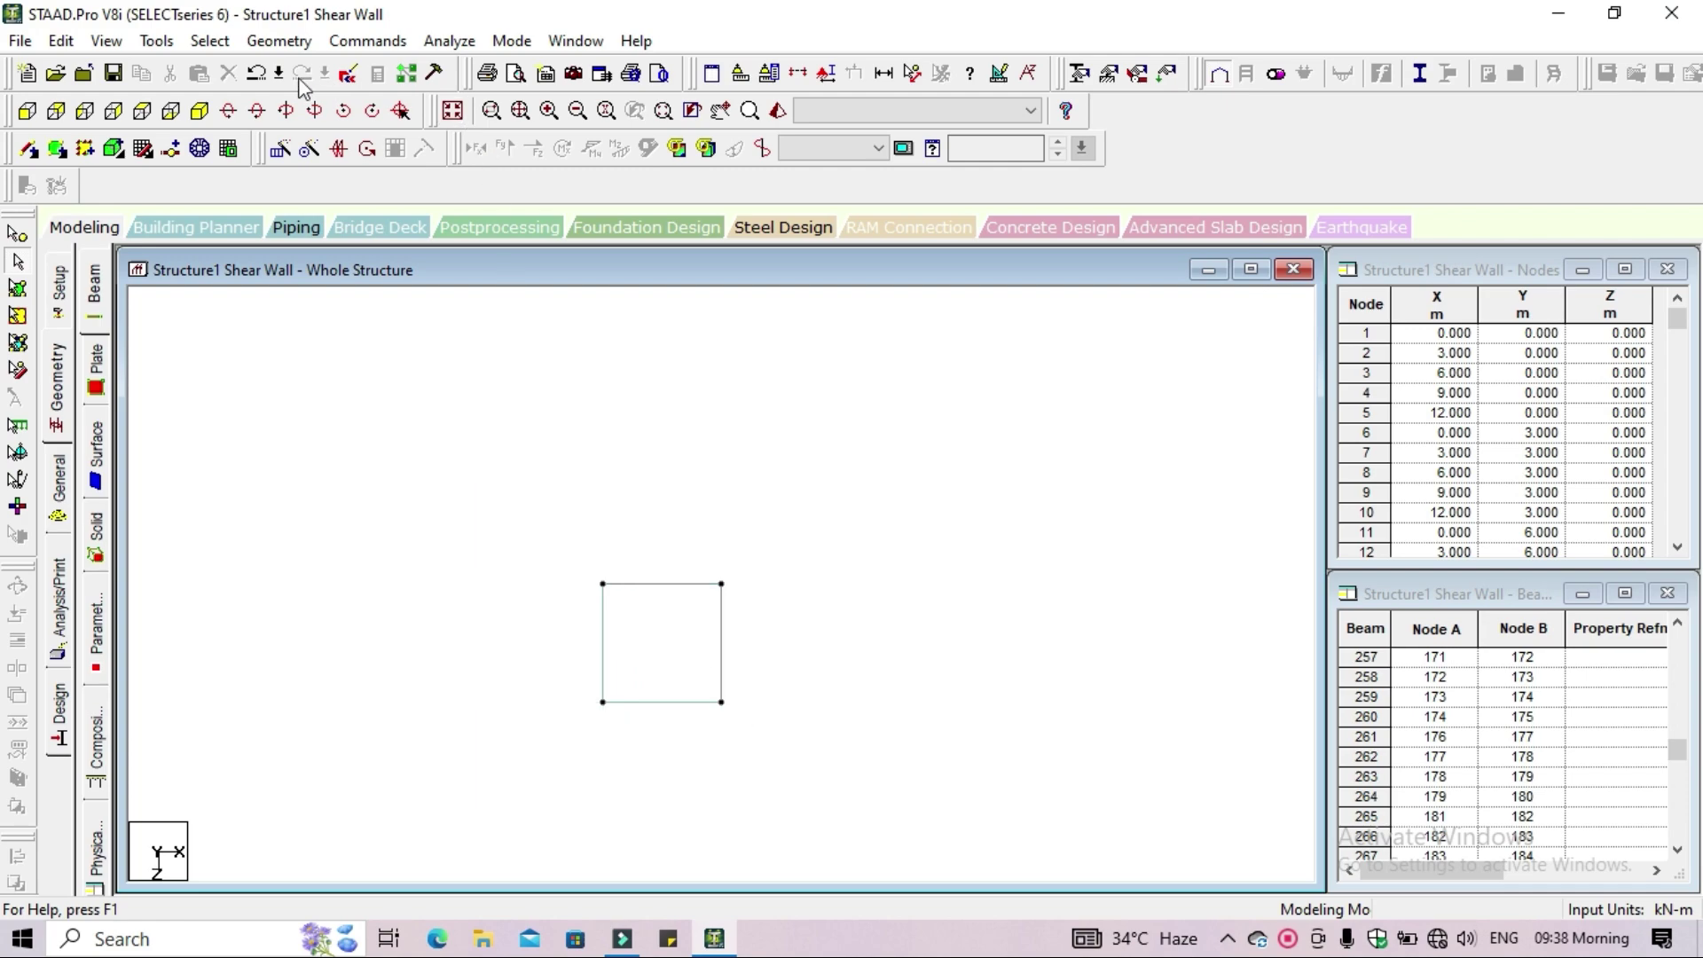
Show the isolated bay in isometric view and accept the Auto Save of the file
left_click(200, 110)
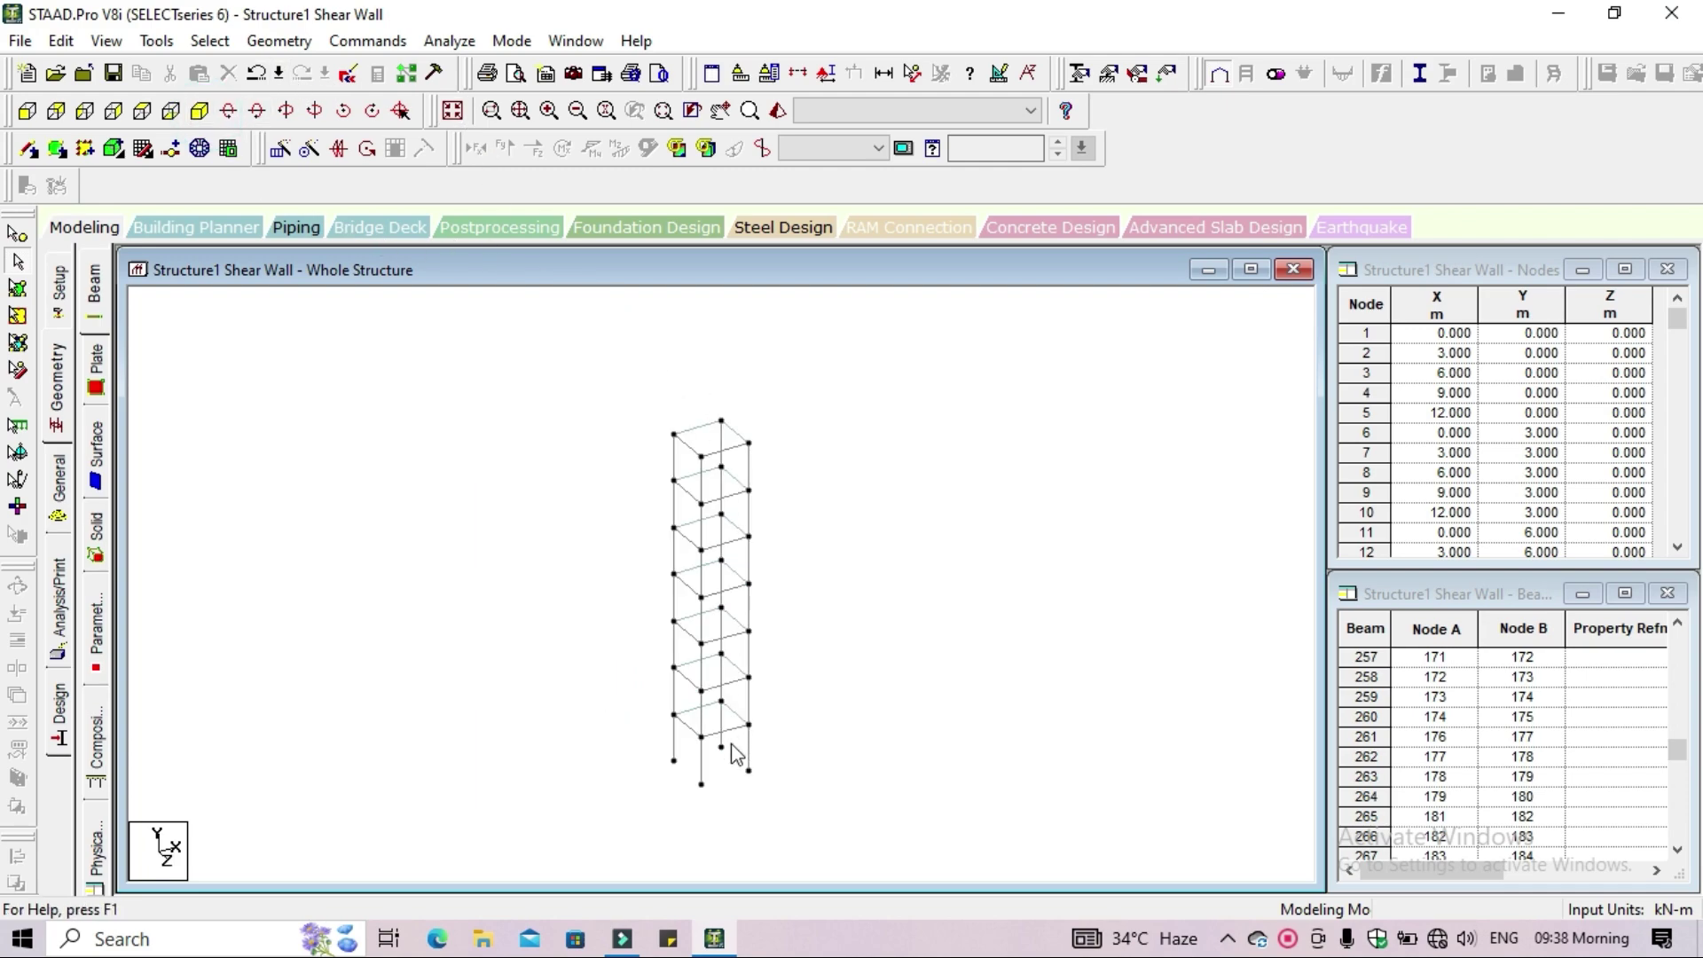
scroll(732, 754, "up", 3)
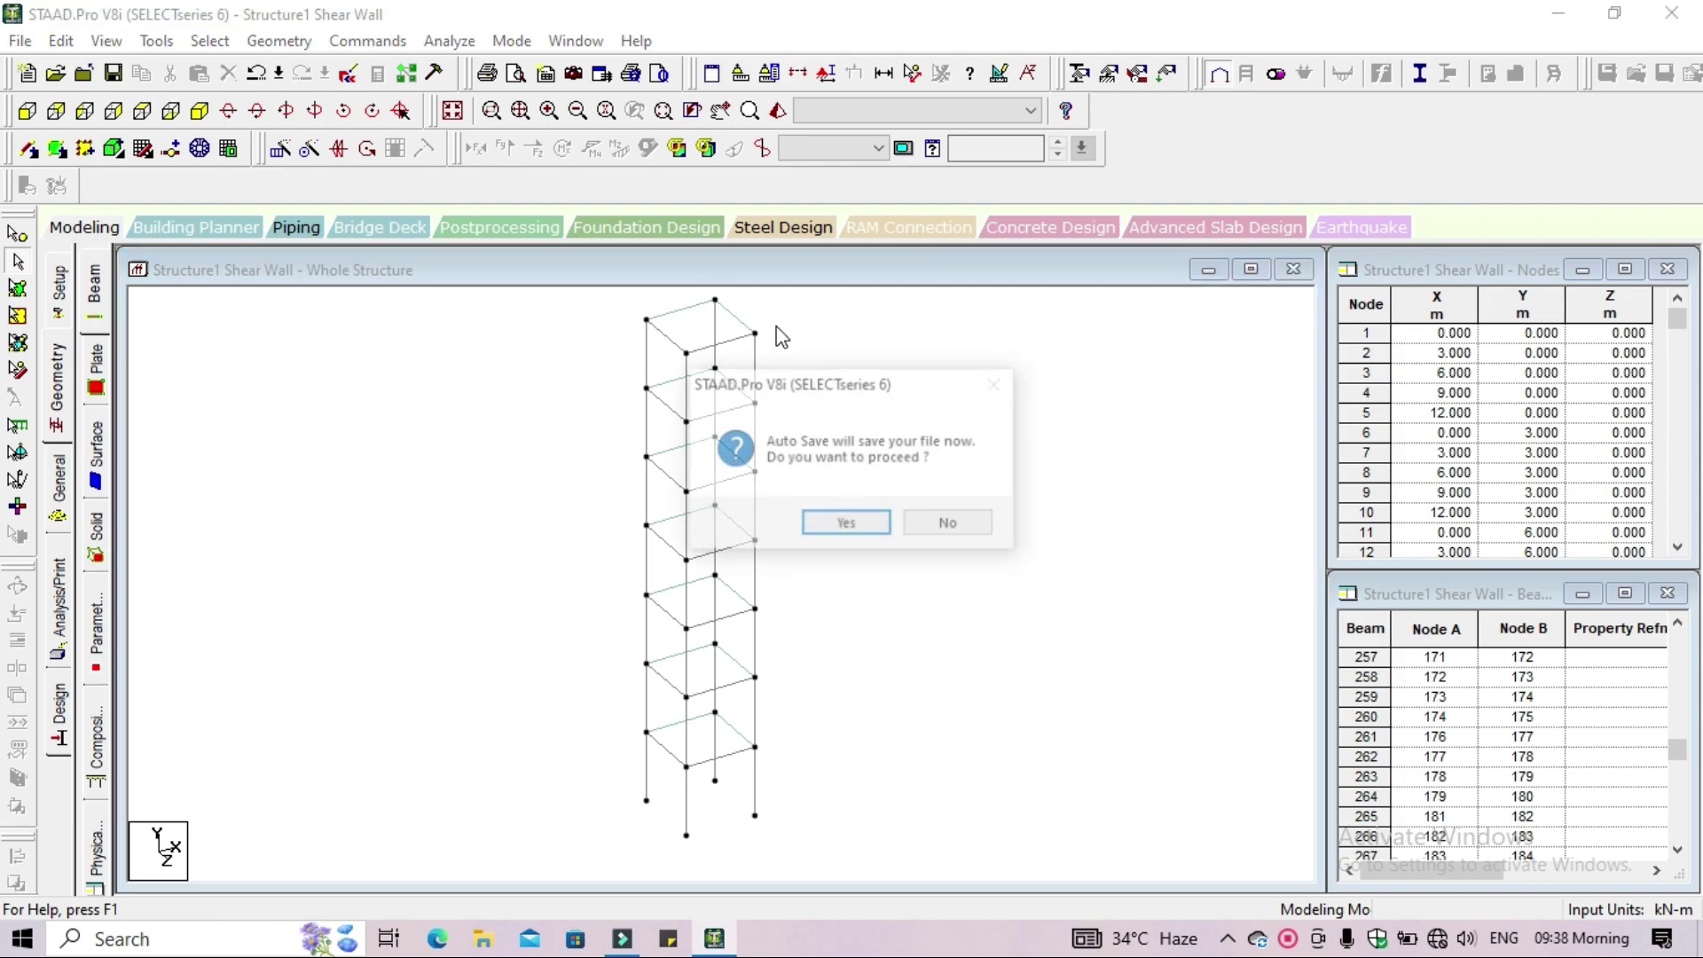
left_click(850, 523)
left_click(696, 504)
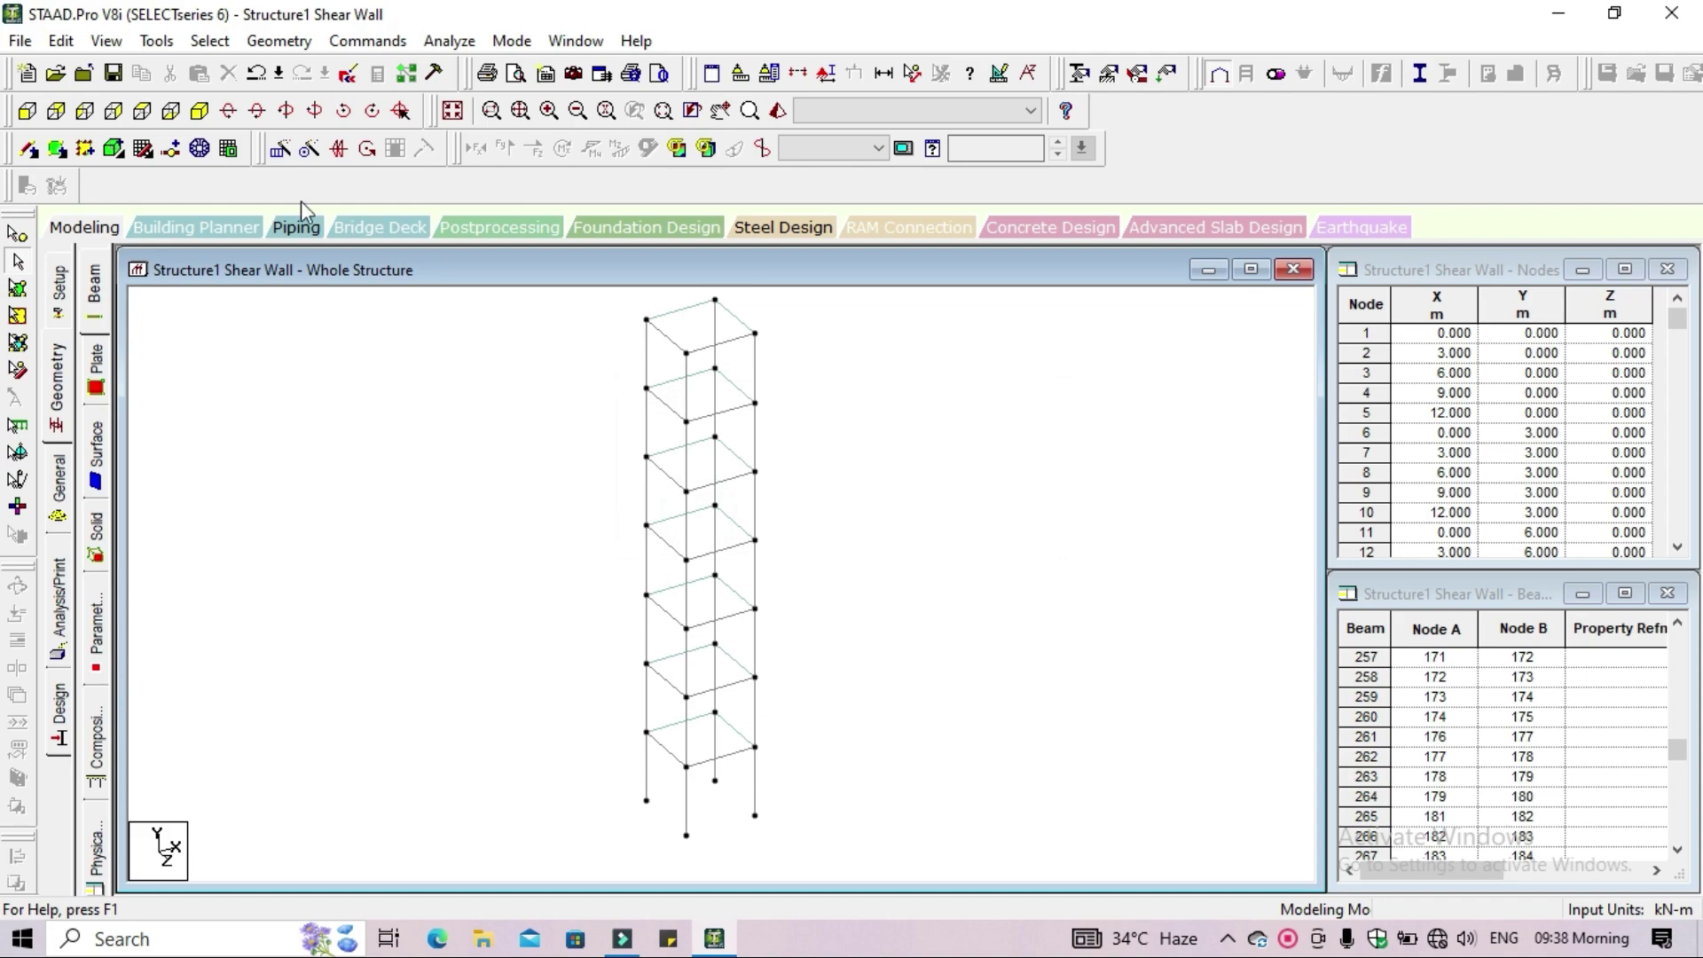
Add a full-height shear wall surface on the isolated bay's X = 3 m side, between the Z = 6 m and Z = 9 m columns
left_click(83, 152)
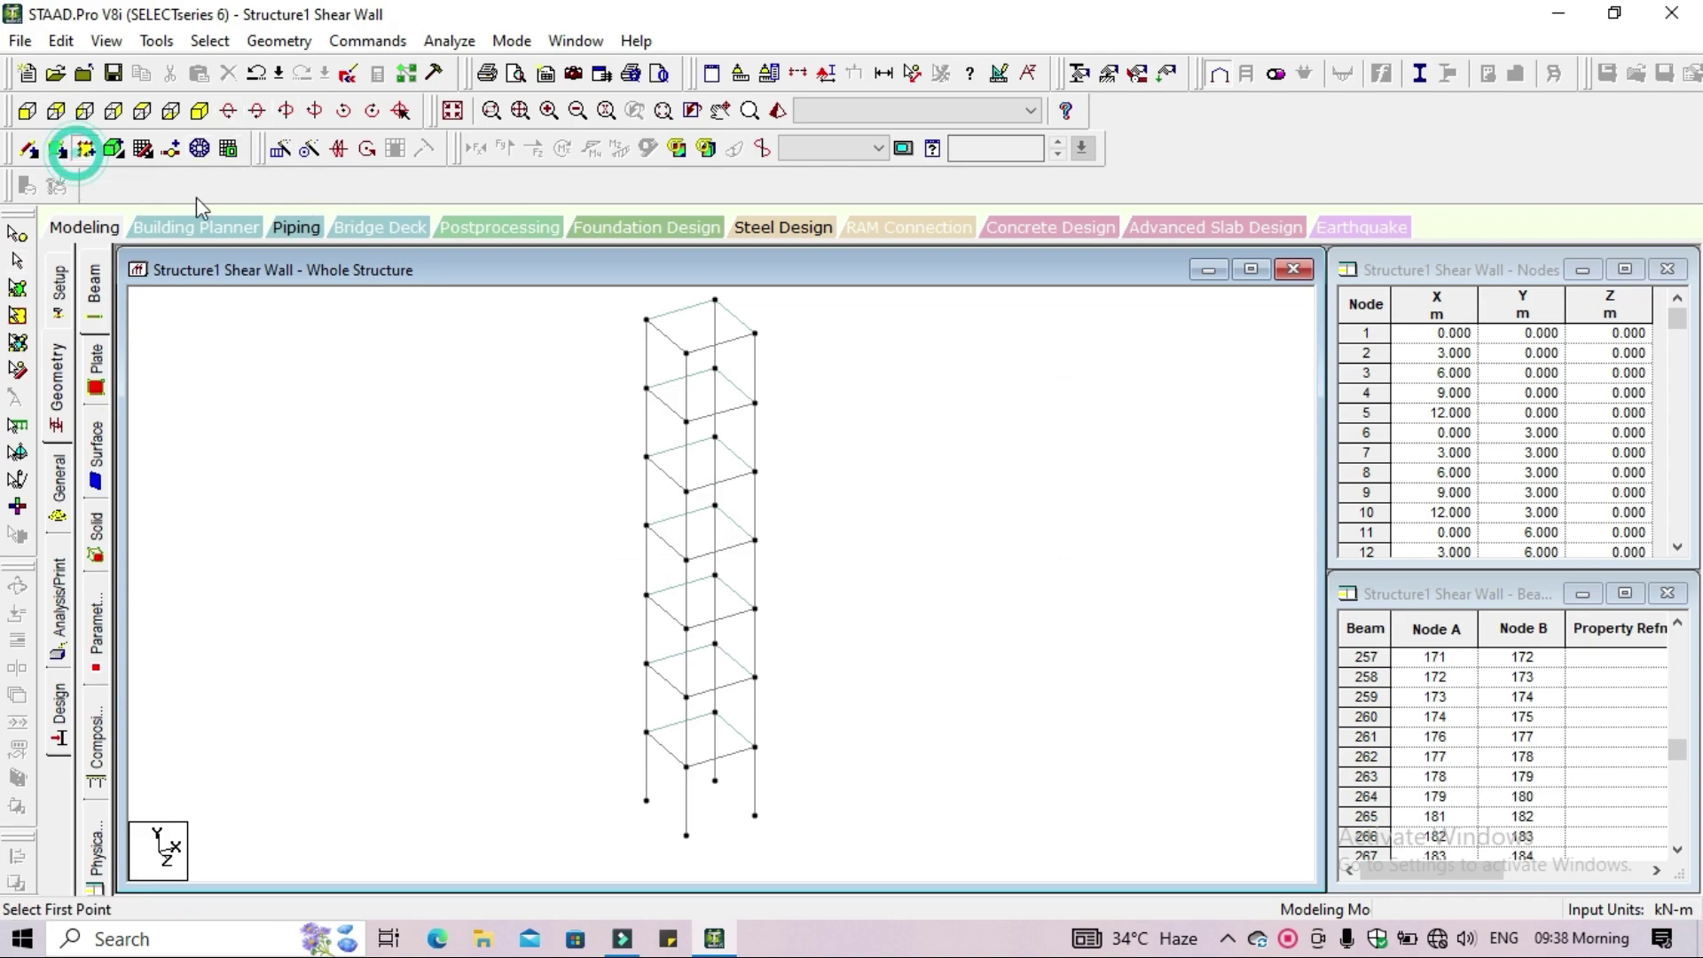
left_click(647, 801)
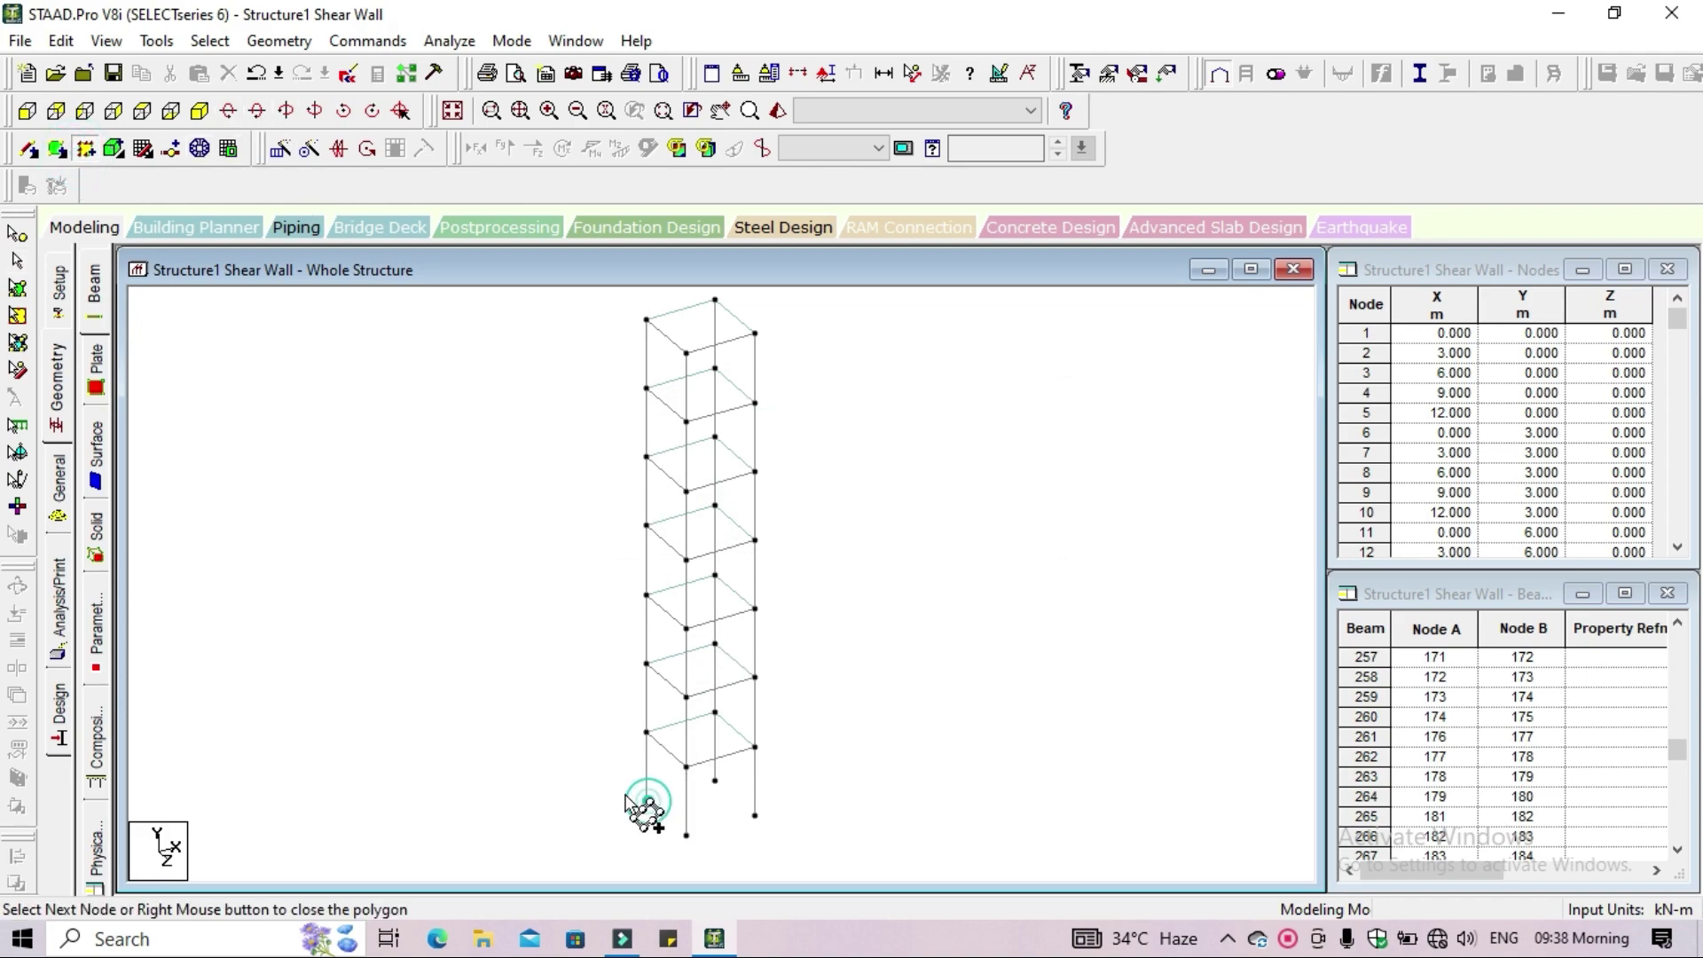
left_click(646, 321)
left_click(686, 353)
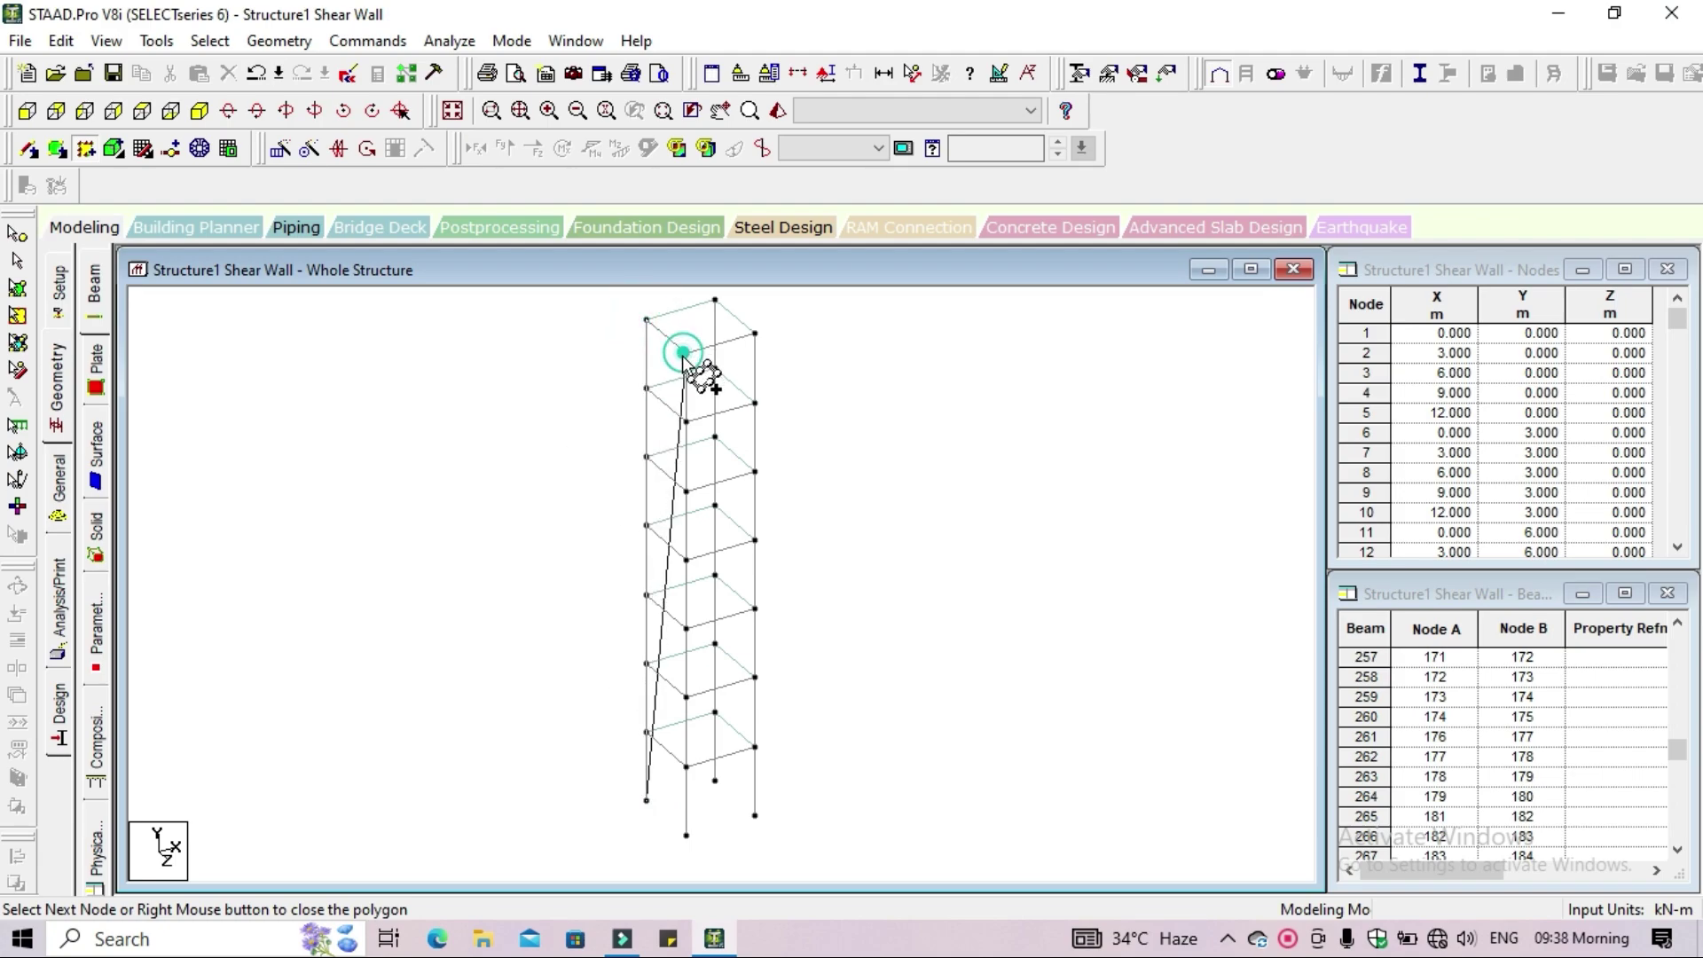
left_click(685, 835)
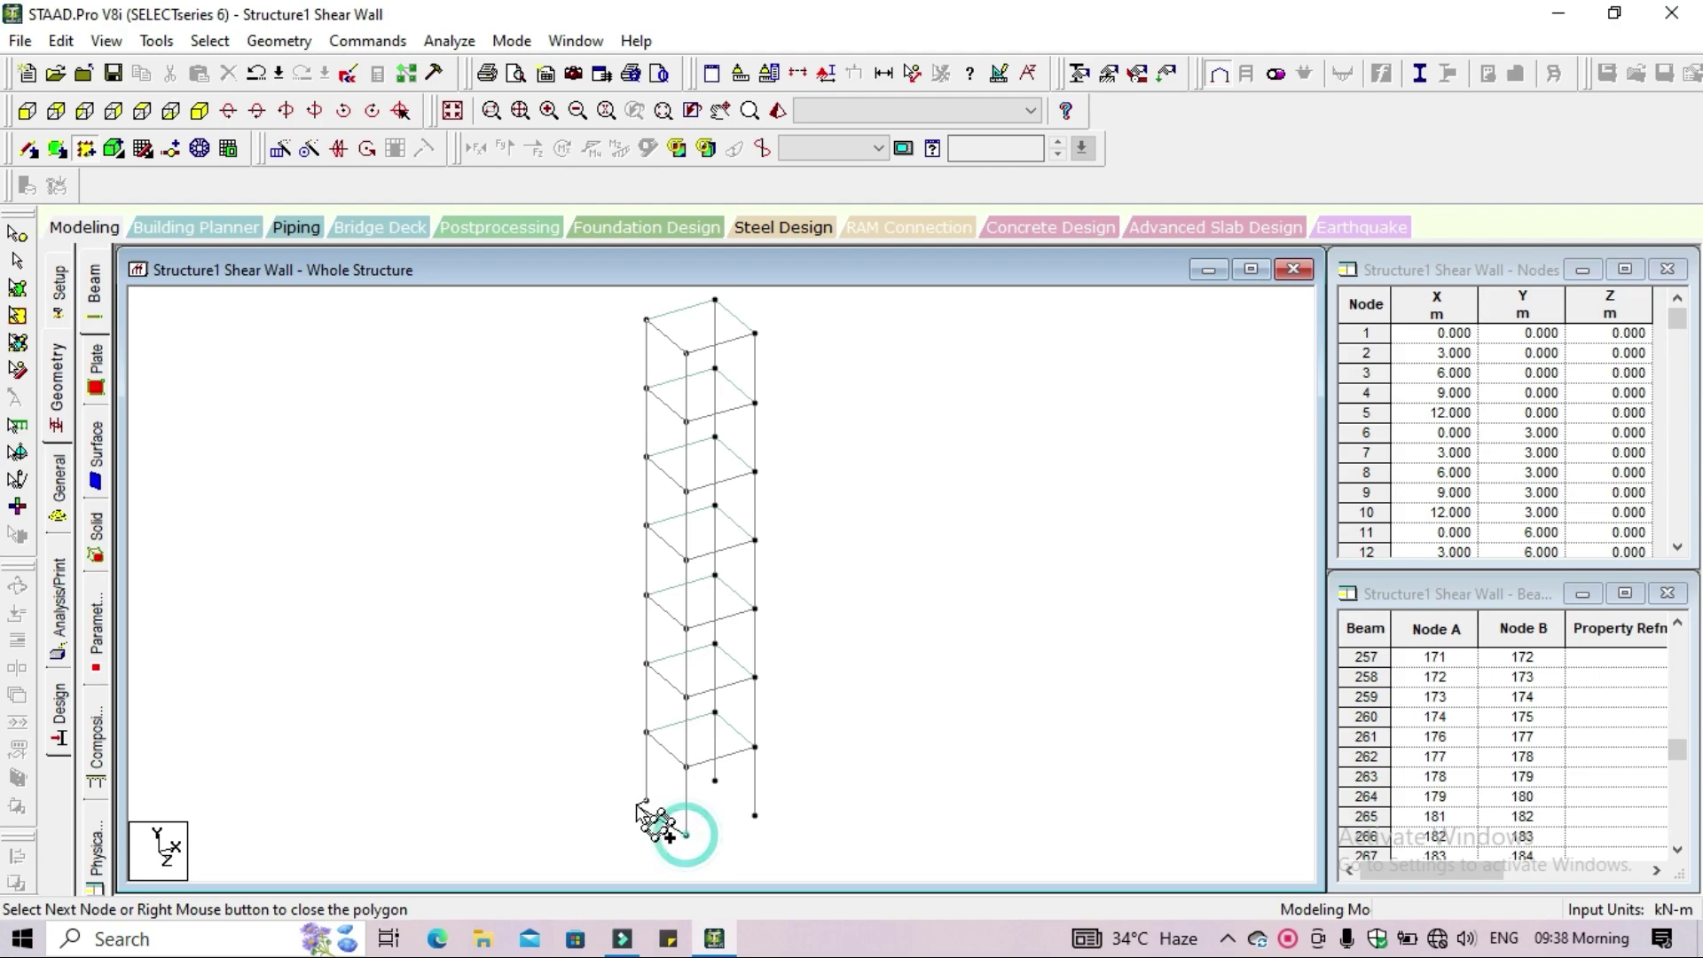
left_click(647, 801)
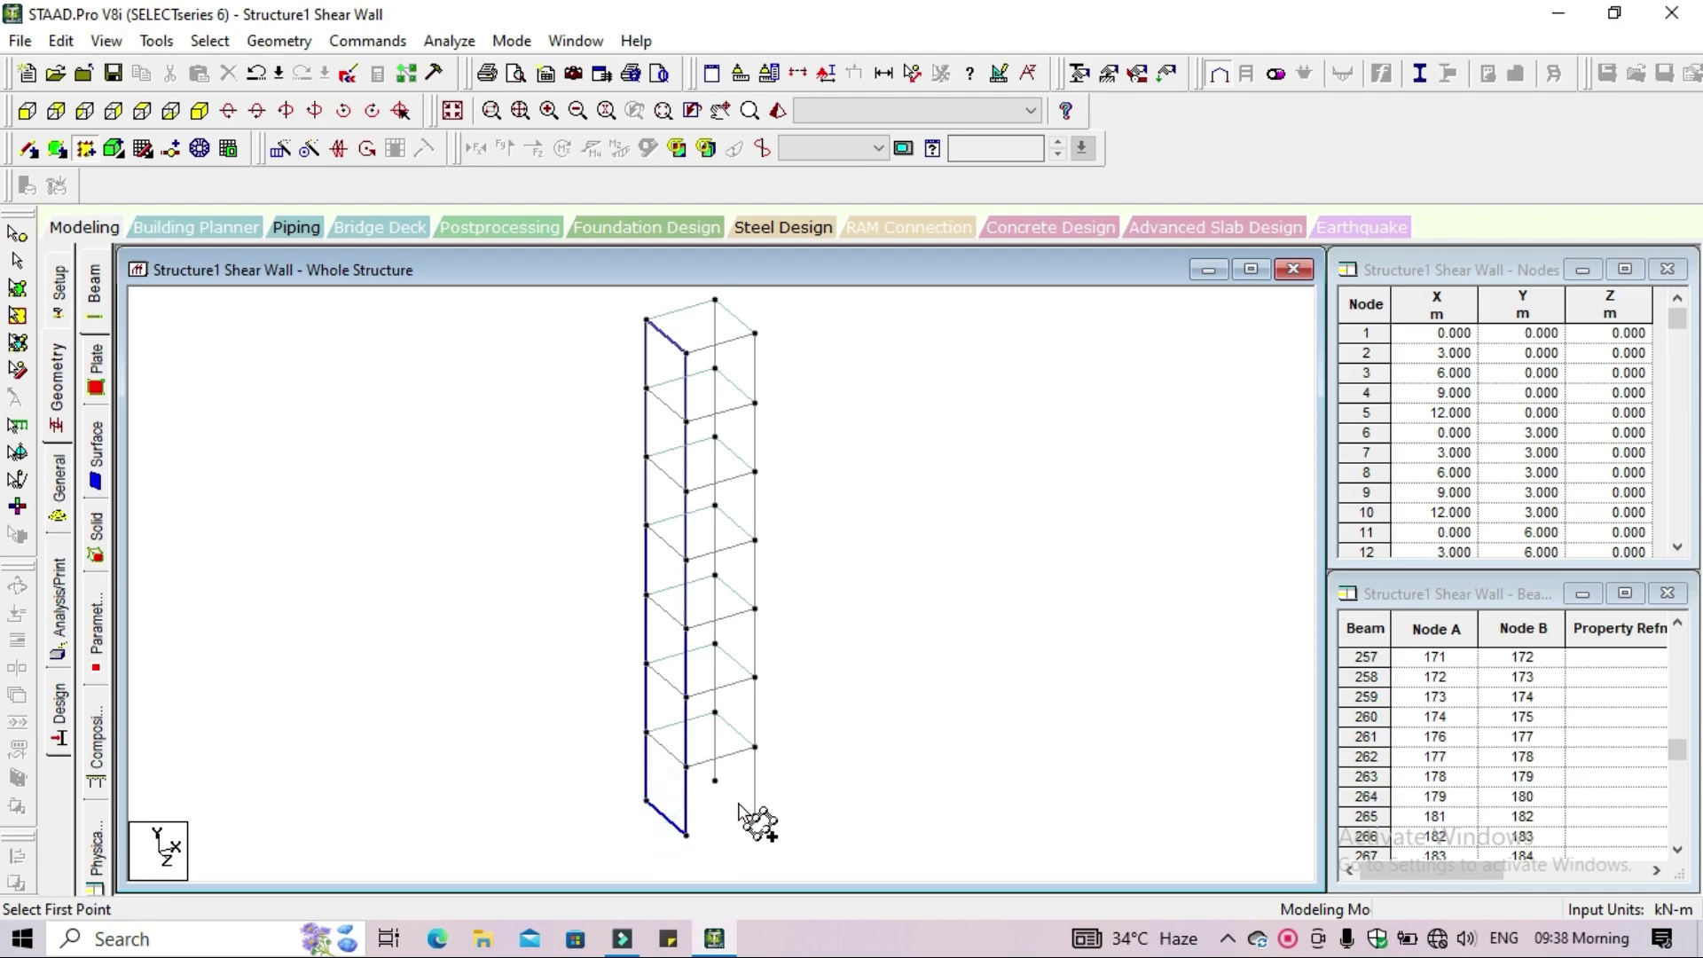
Add a full-height shear wall surface on the bay's Z = 6 m side, between the X = 3 m and X = 6 m columns
left_click(646, 801)
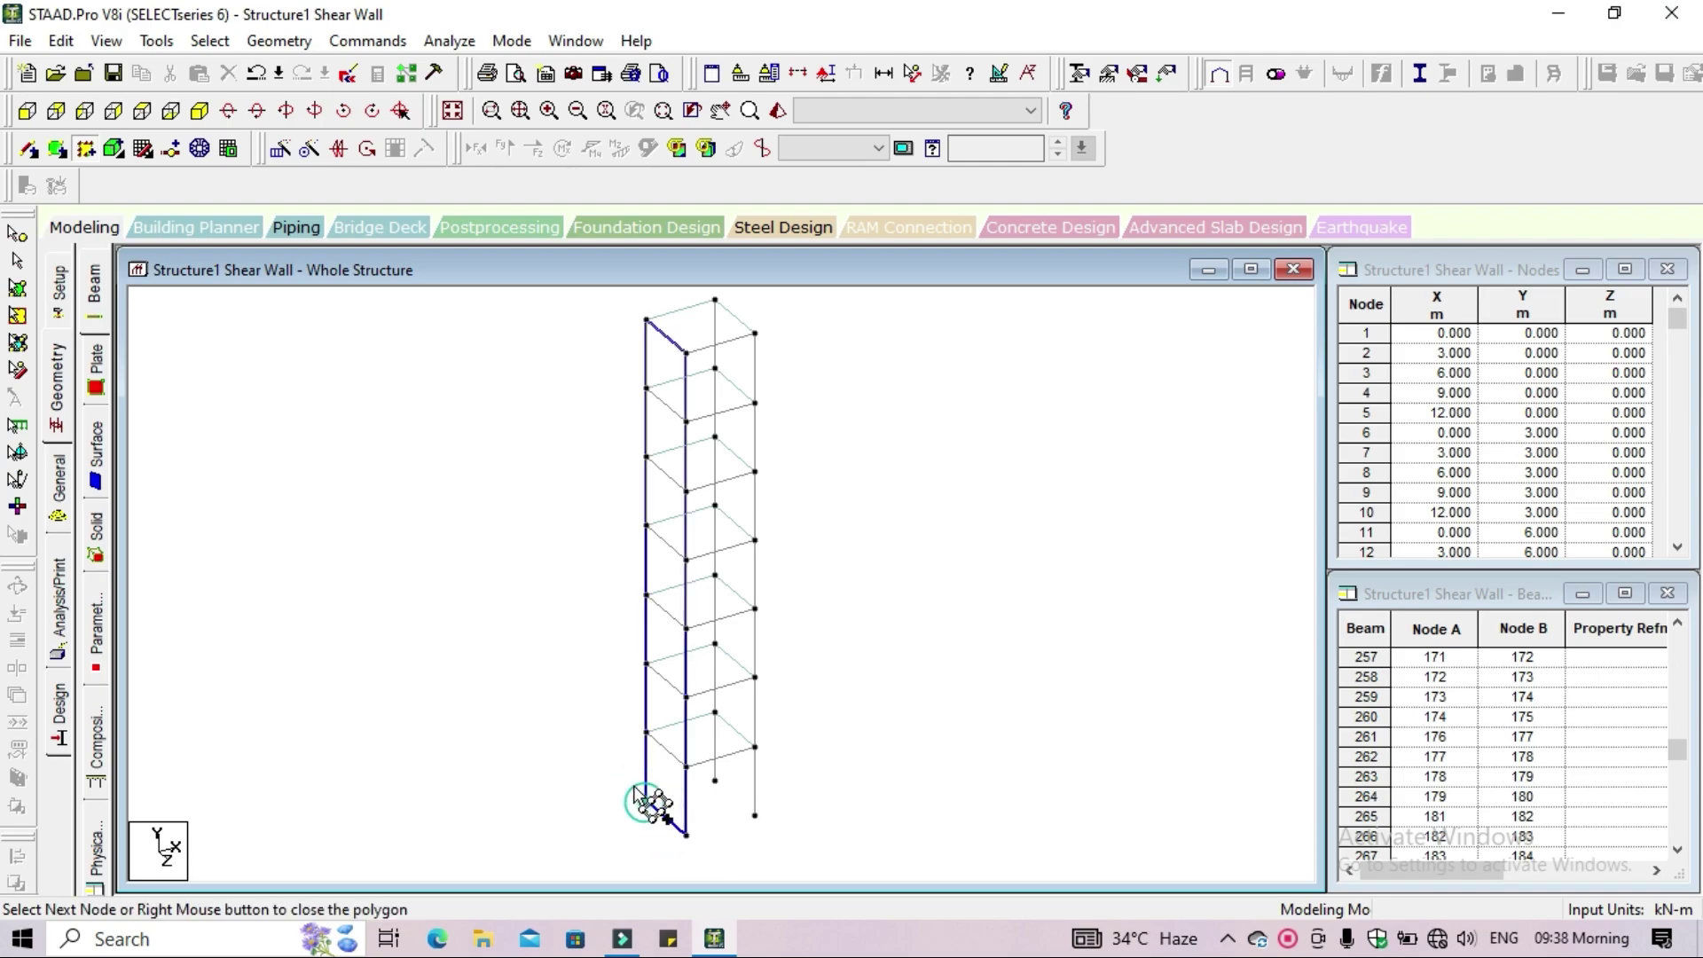
left_click(648, 320)
left_click(715, 299)
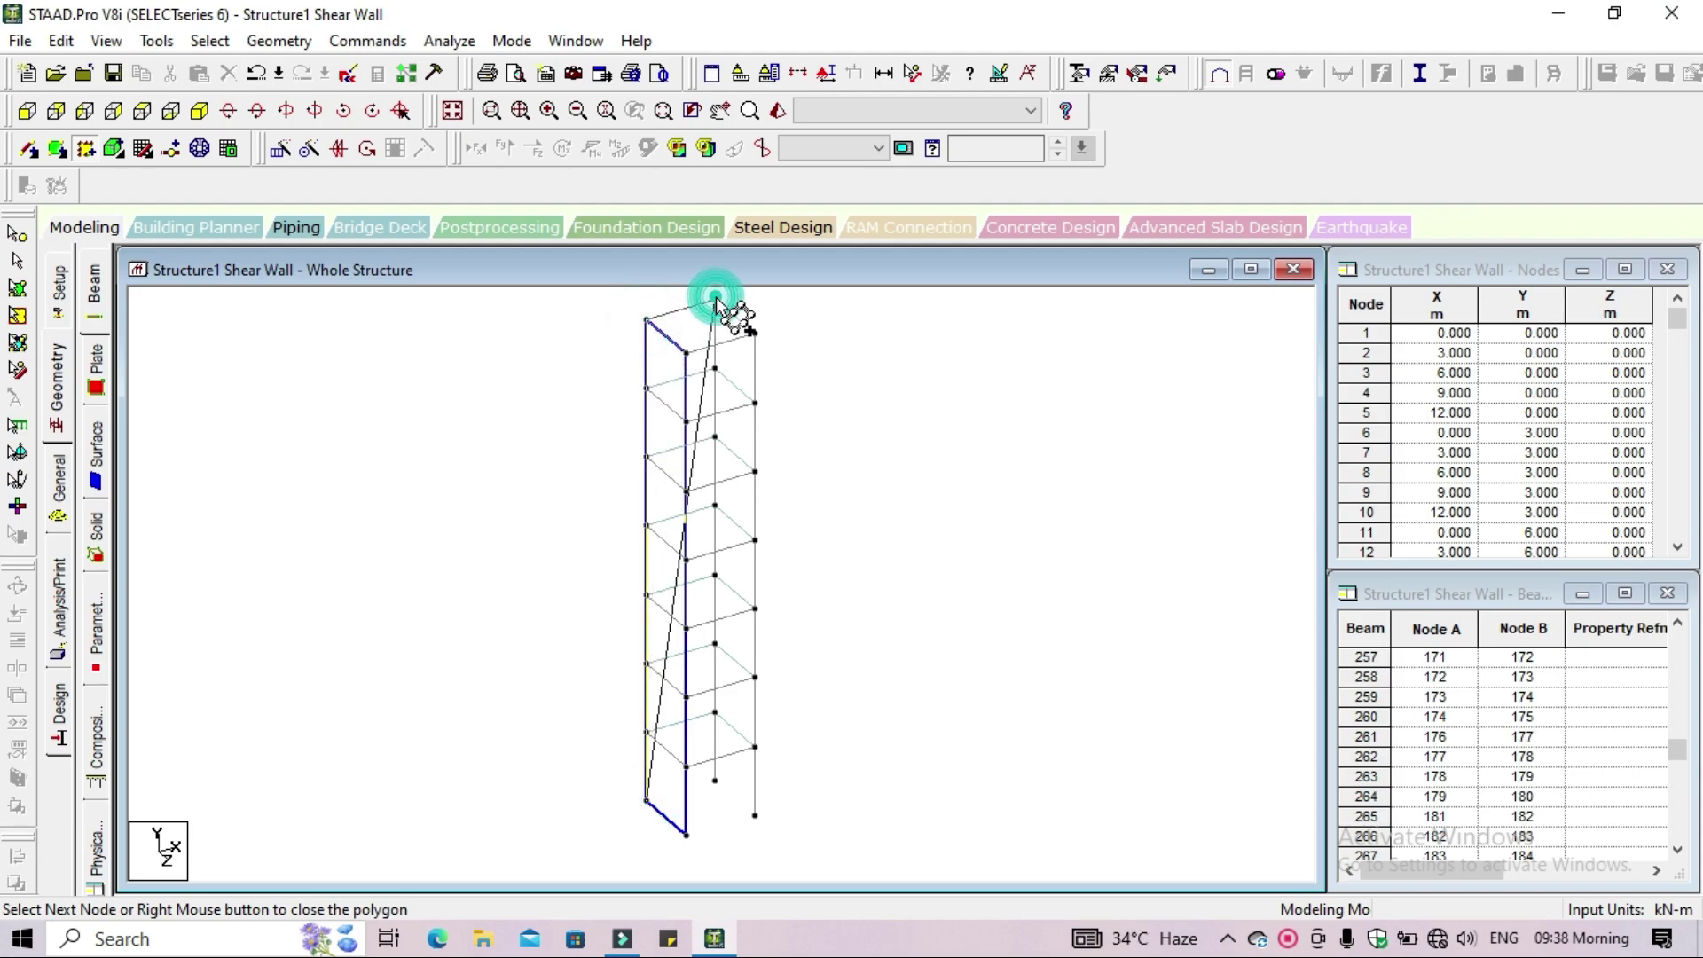
left_click(717, 784)
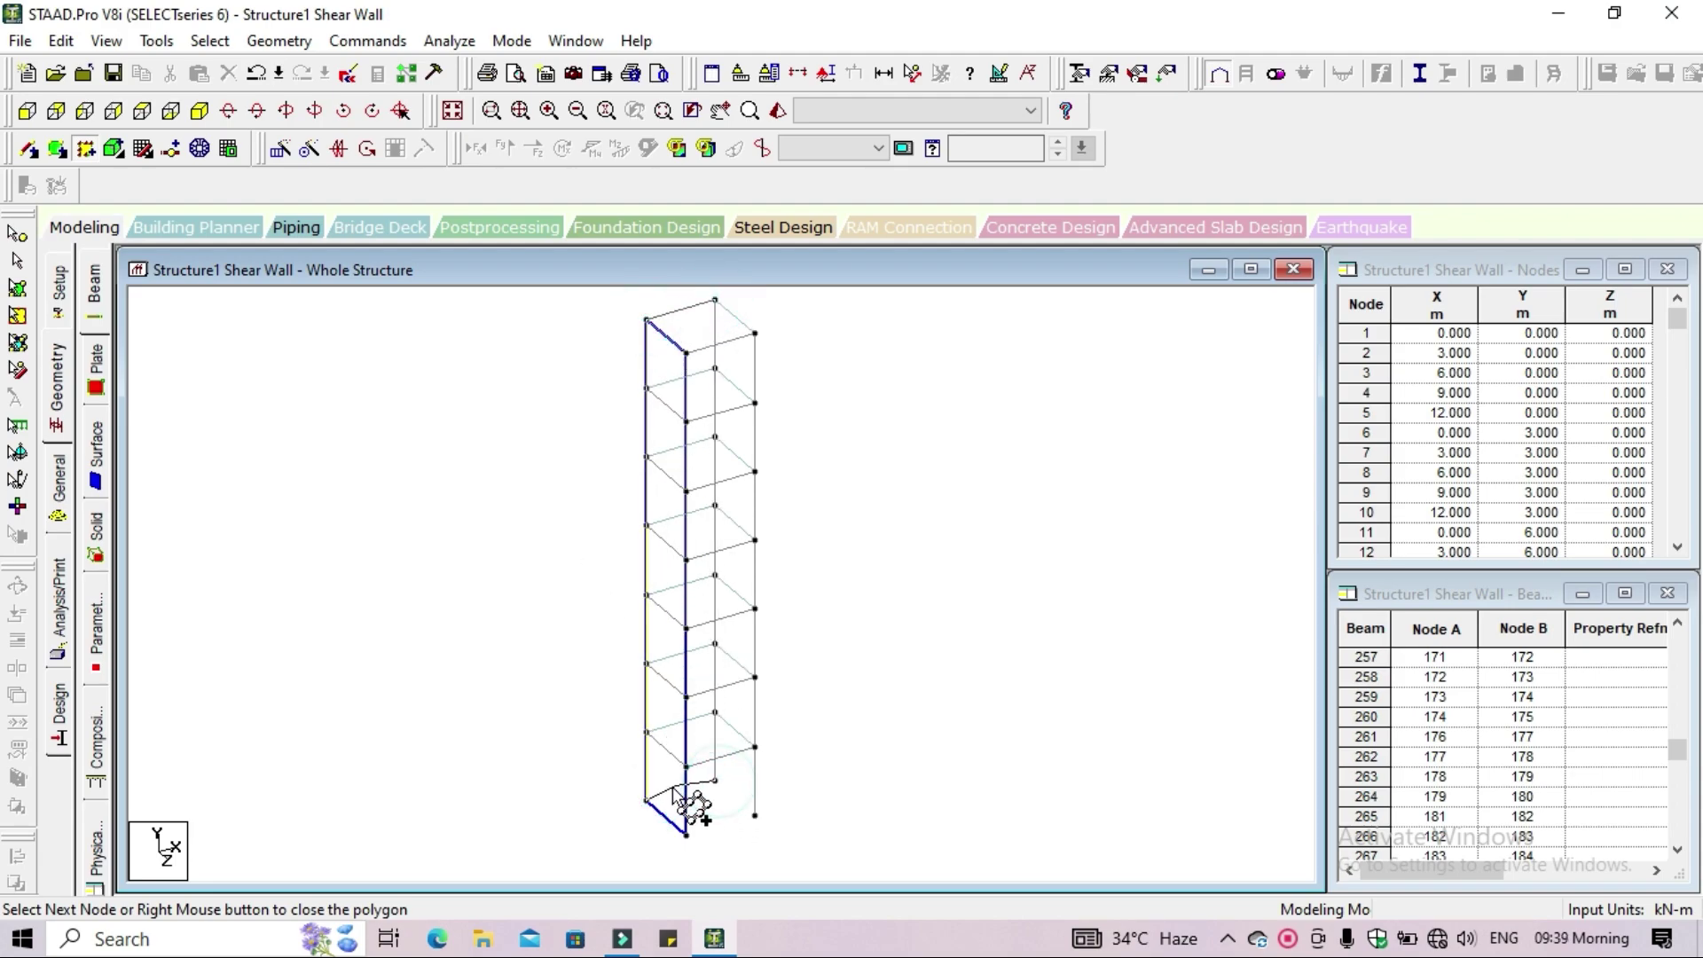
left_click(646, 799)
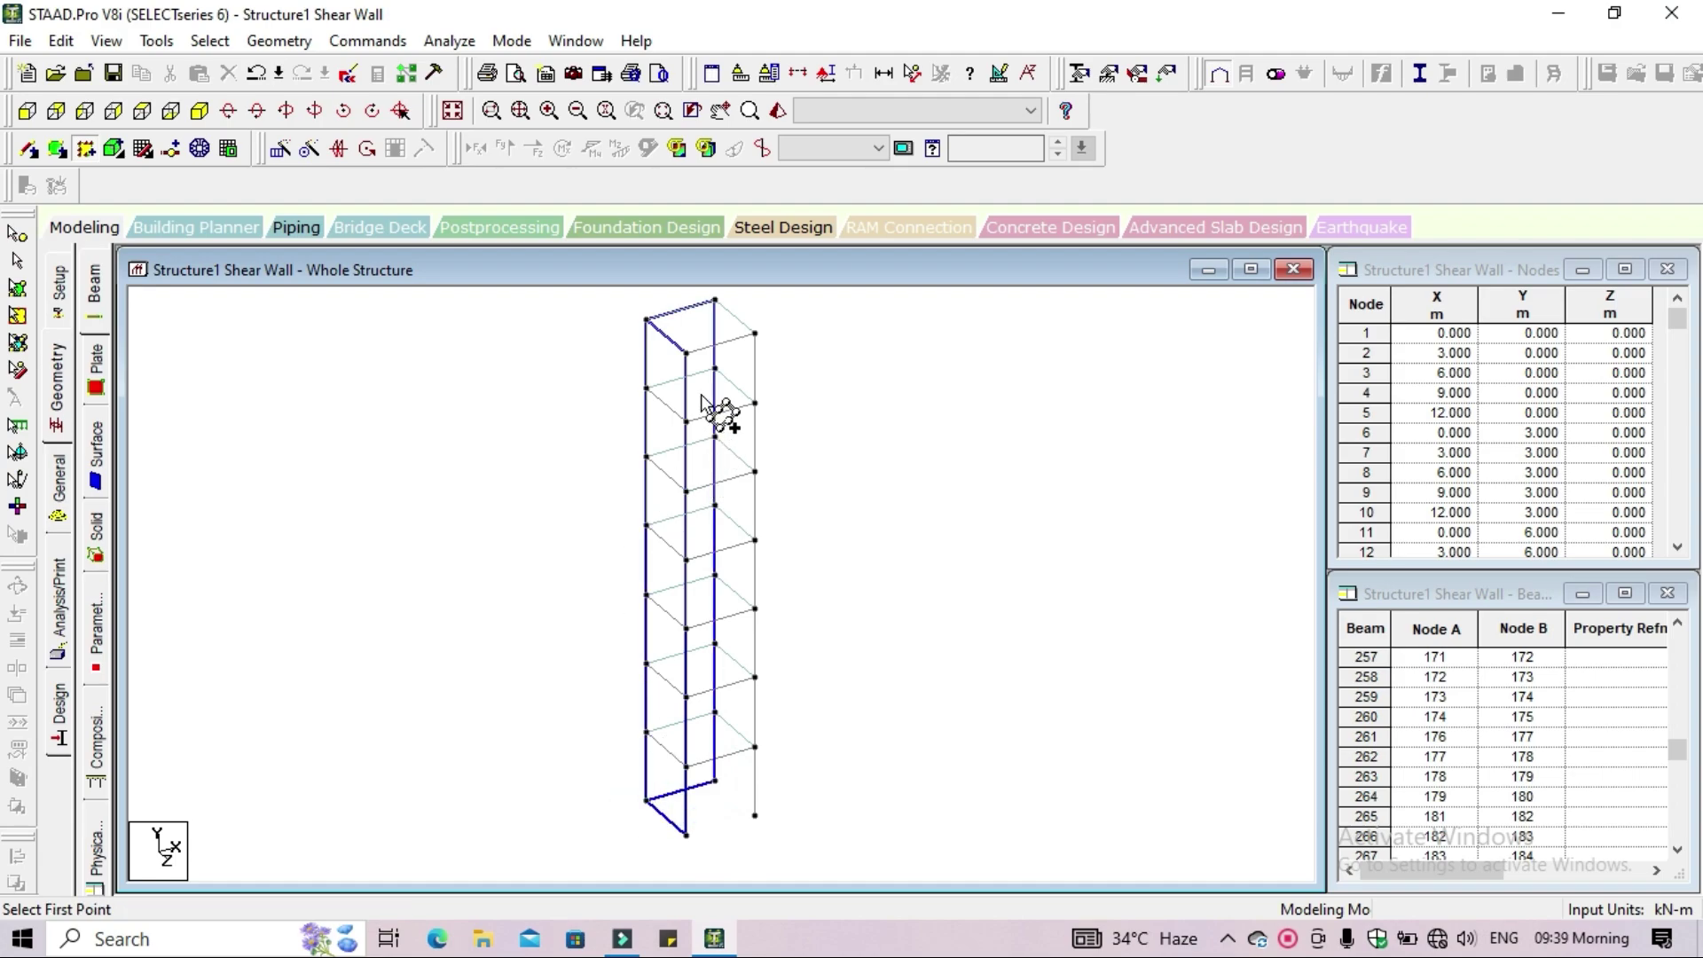
Add a full-height shear wall surface on the bay's X = 6 m side between the Z = 6 m and Z = 9 m columns, and redisplay the whole structure
left_click(753, 330)
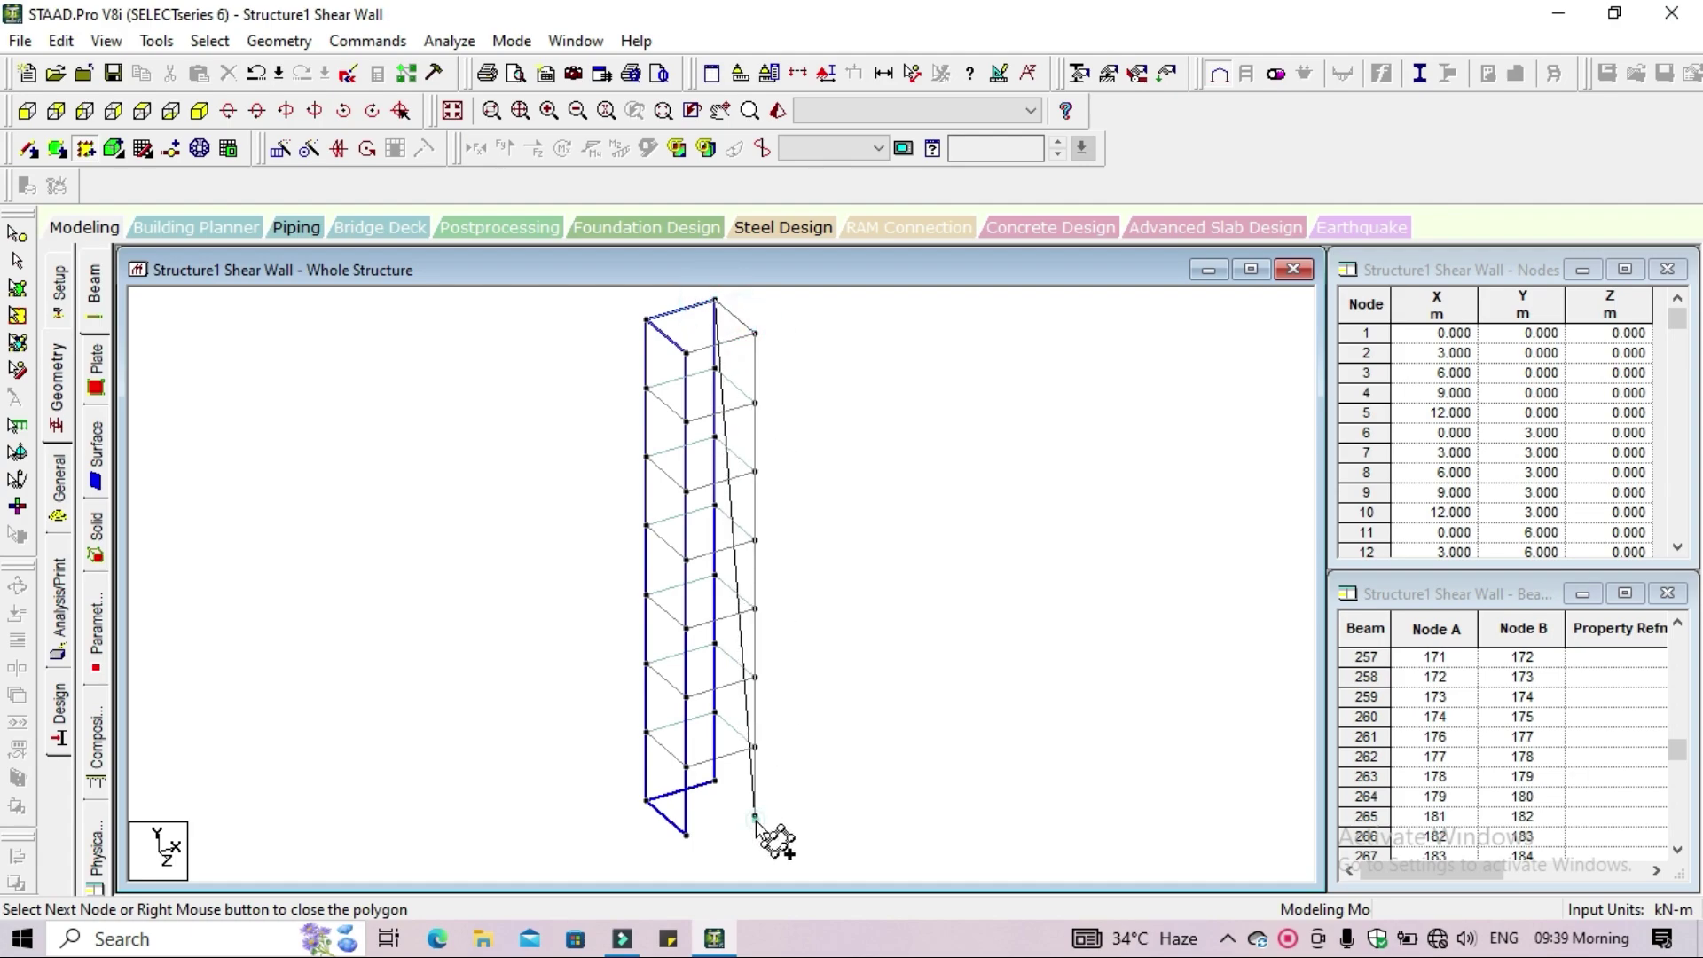
left_click(754, 813)
left_click(714, 781)
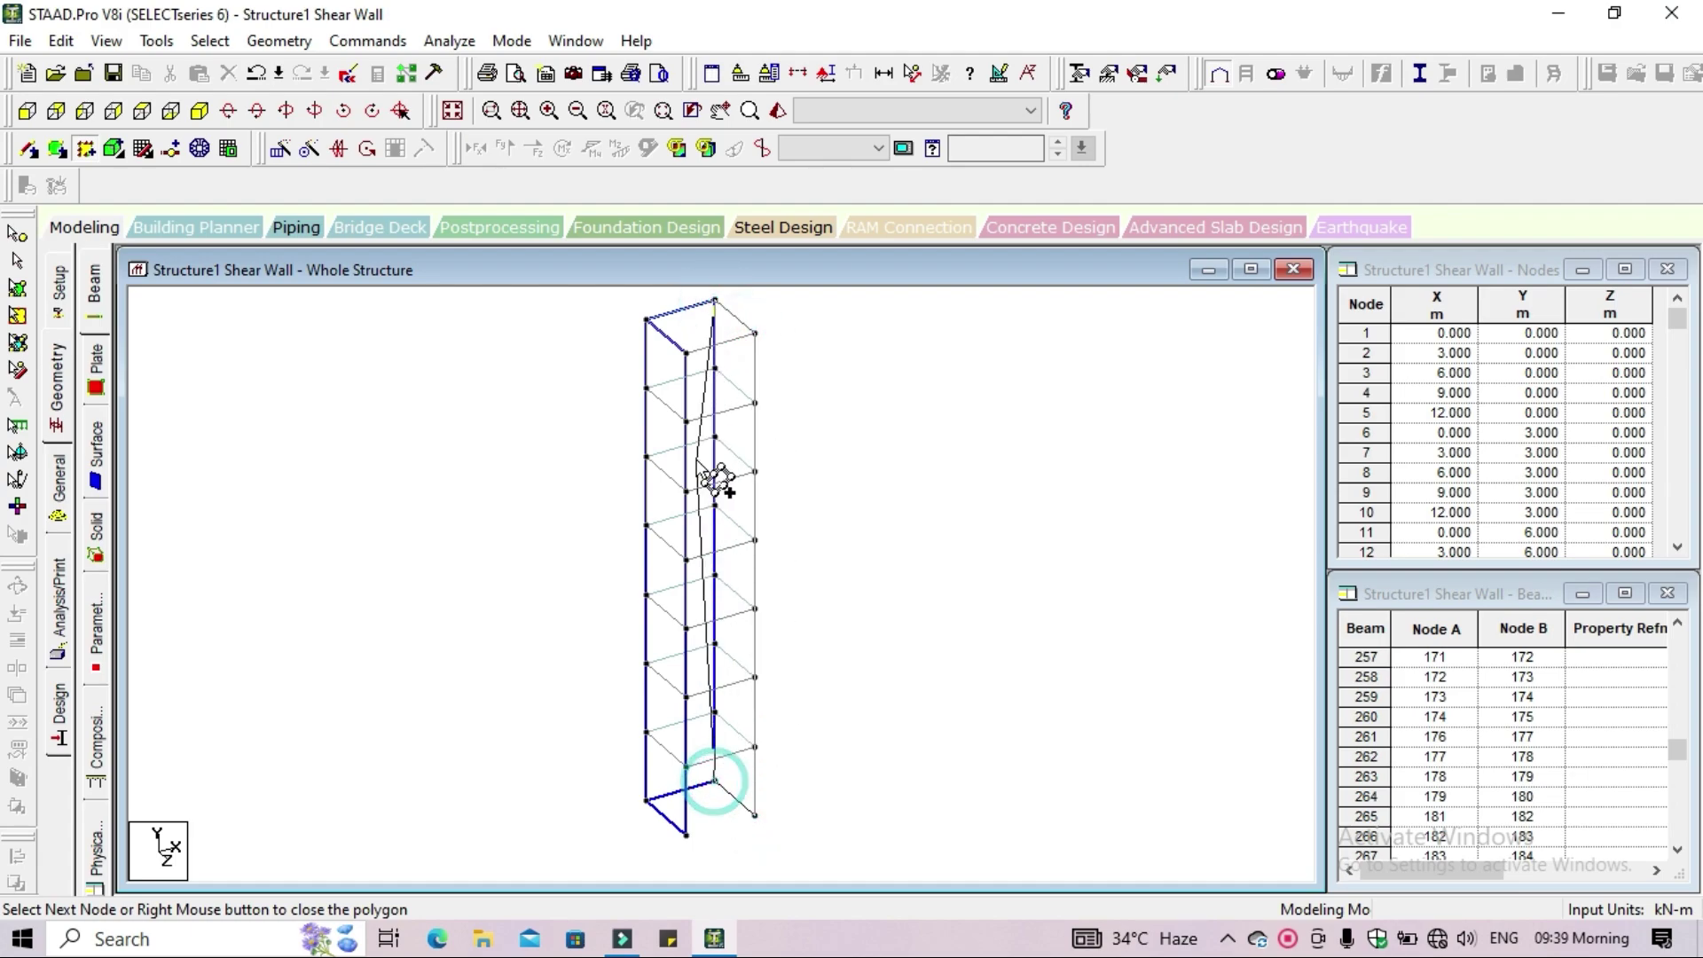
left_click(715, 300)
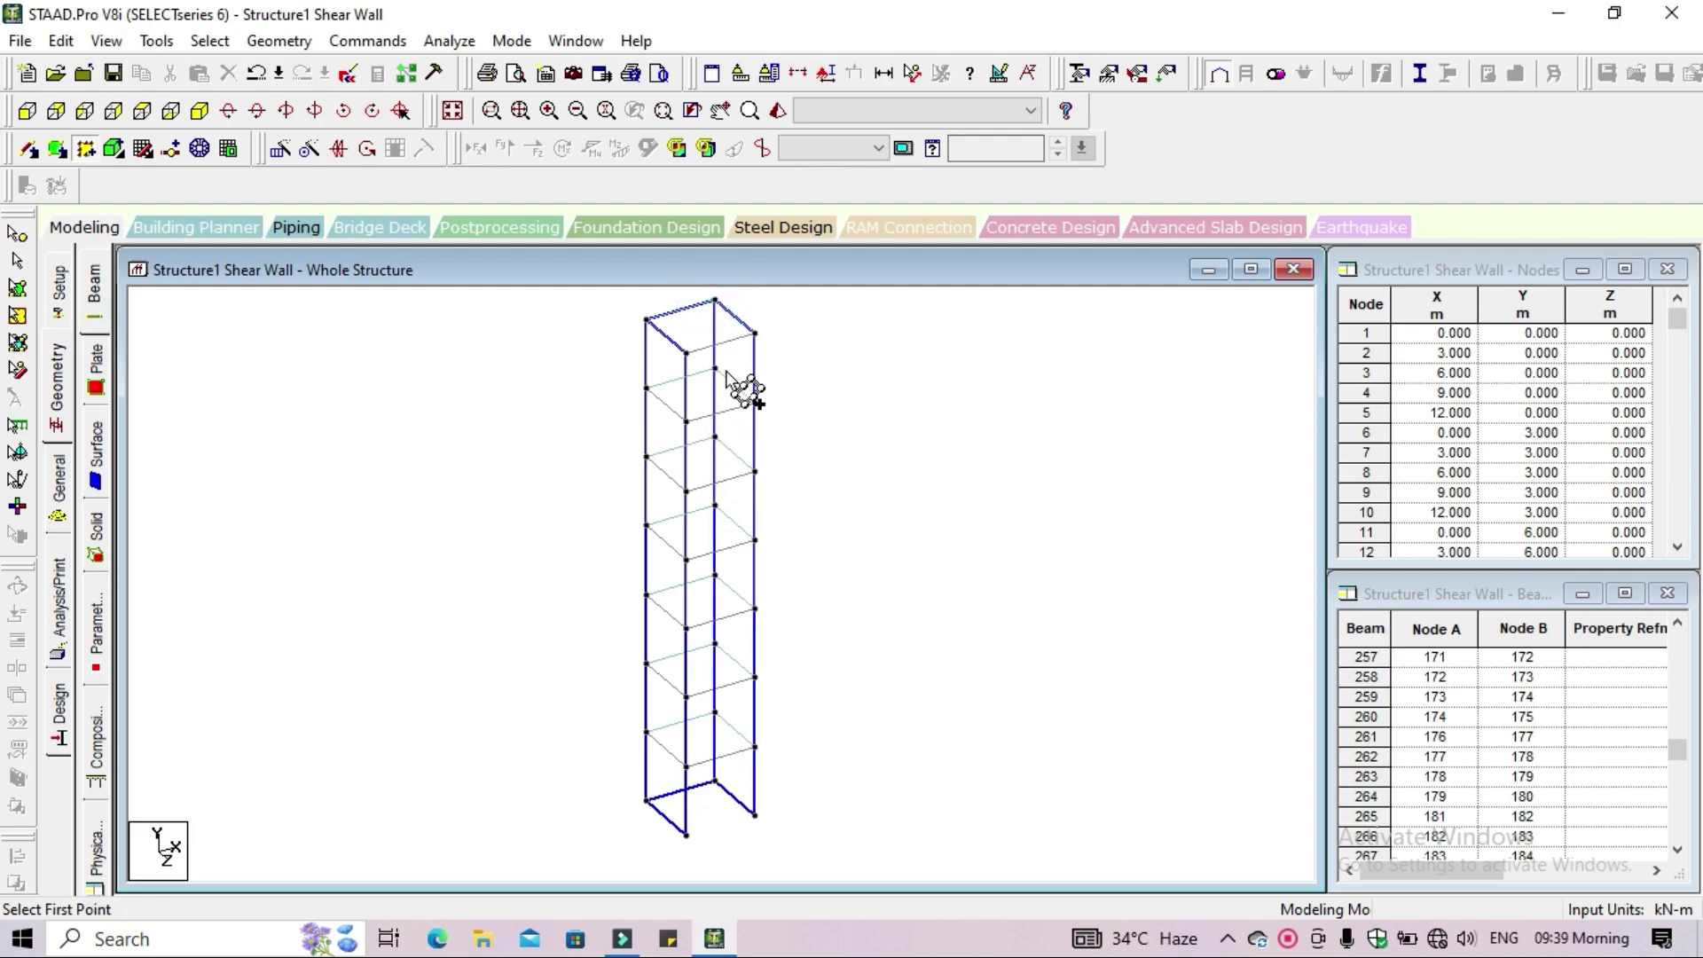
left_click(452, 111)
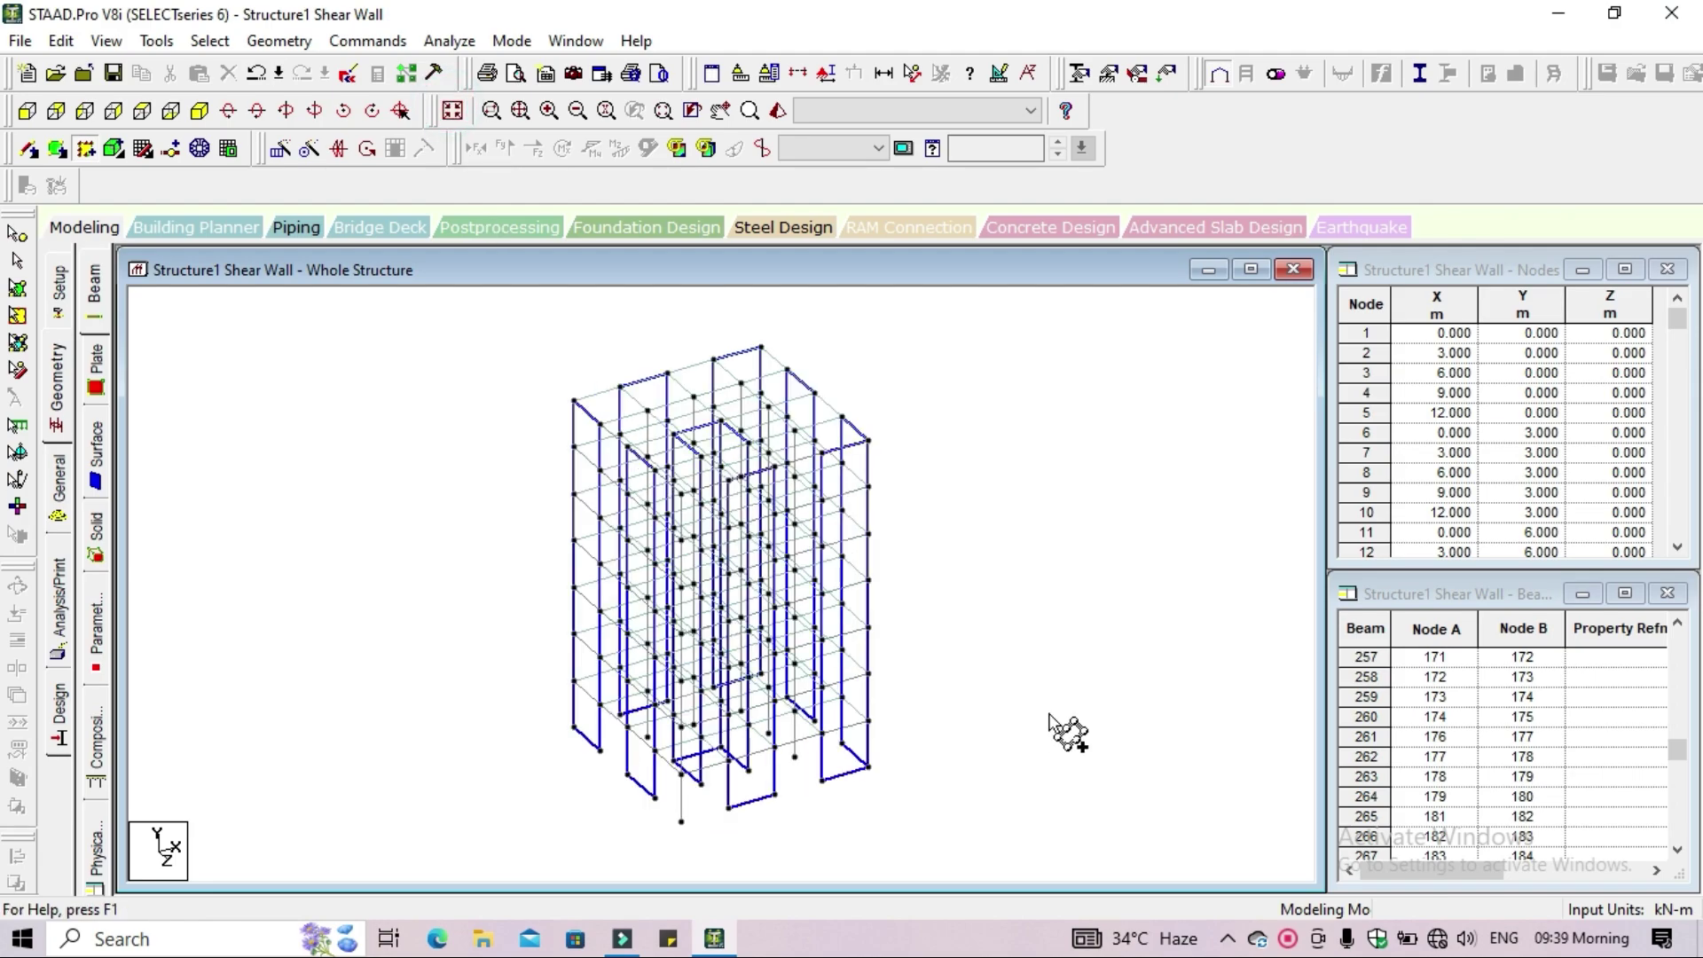
Inspect the interior core walls together with the slabs and outer shear walls in a 3D rendered view, and close the rendering
left_click(777, 112)
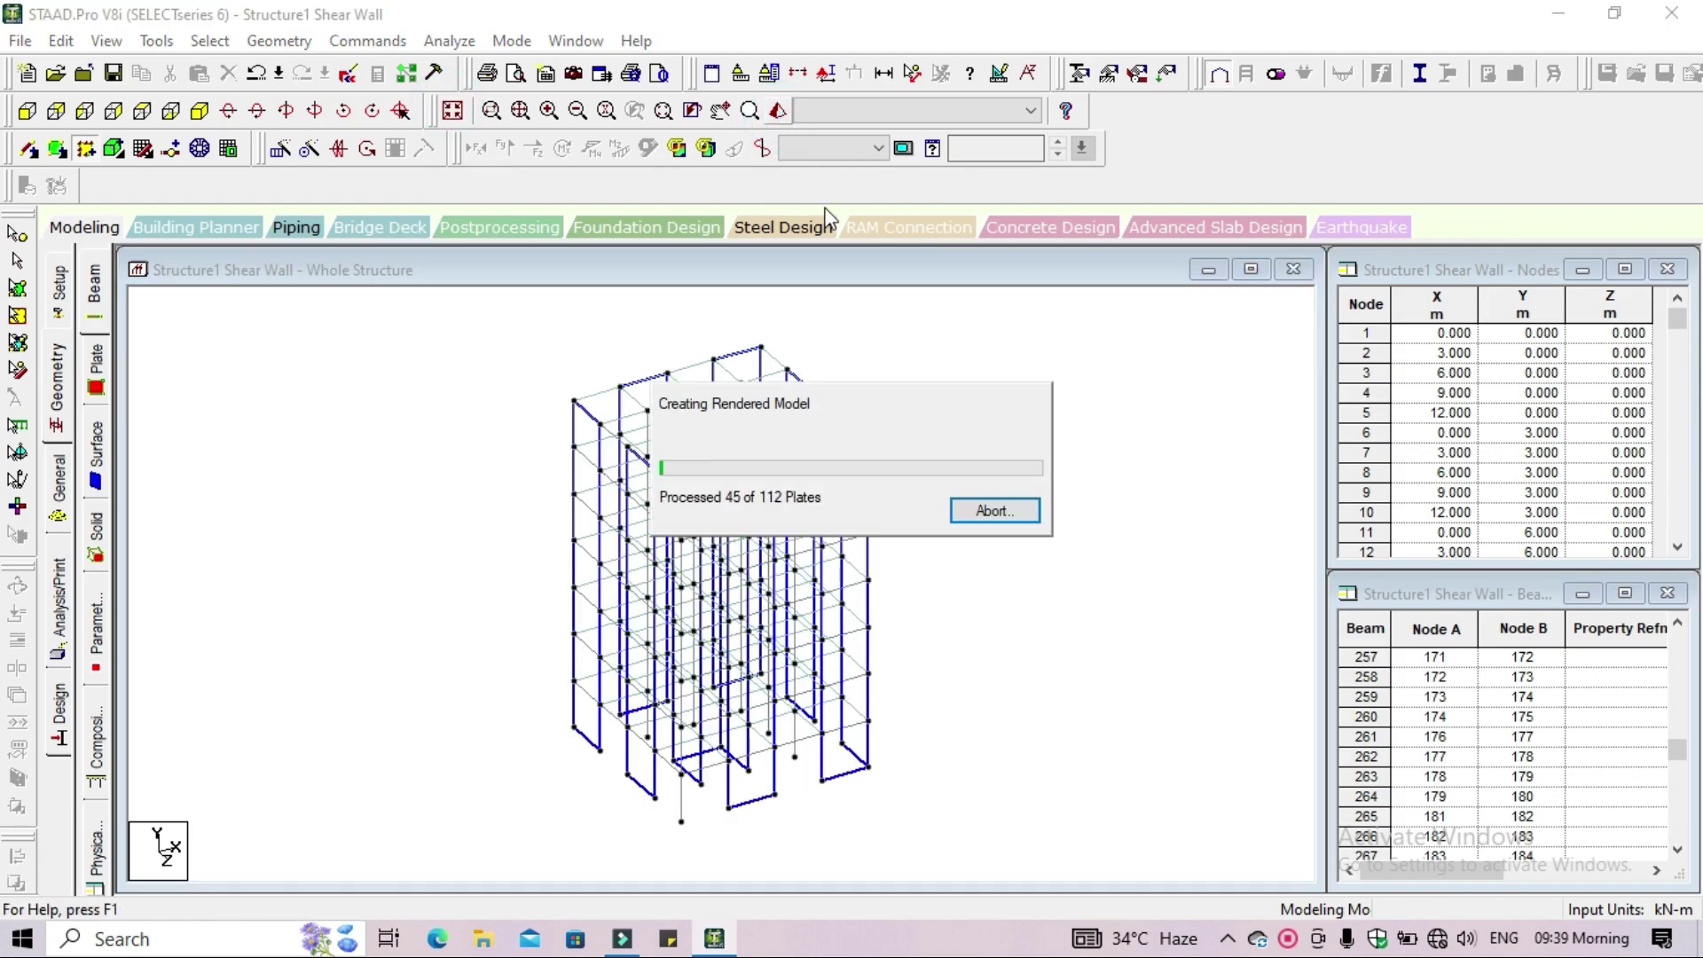
mouse_move(1093, 529)
left_mouse_down()
mouse_move(1041, 494)
mouse_move(882, 520)
mouse_move(1068, 730)
mouse_move(525, 768)
mouse_move(873, 622)
mouse_move(780, 532)
mouse_move(923, 683)
mouse_move(934, 492)
mouse_move(760, 783)
mouse_move(1234, 807)
mouse_move(1227, 591)
left_mouse_up()
scroll(1025, 566, "up", 5)
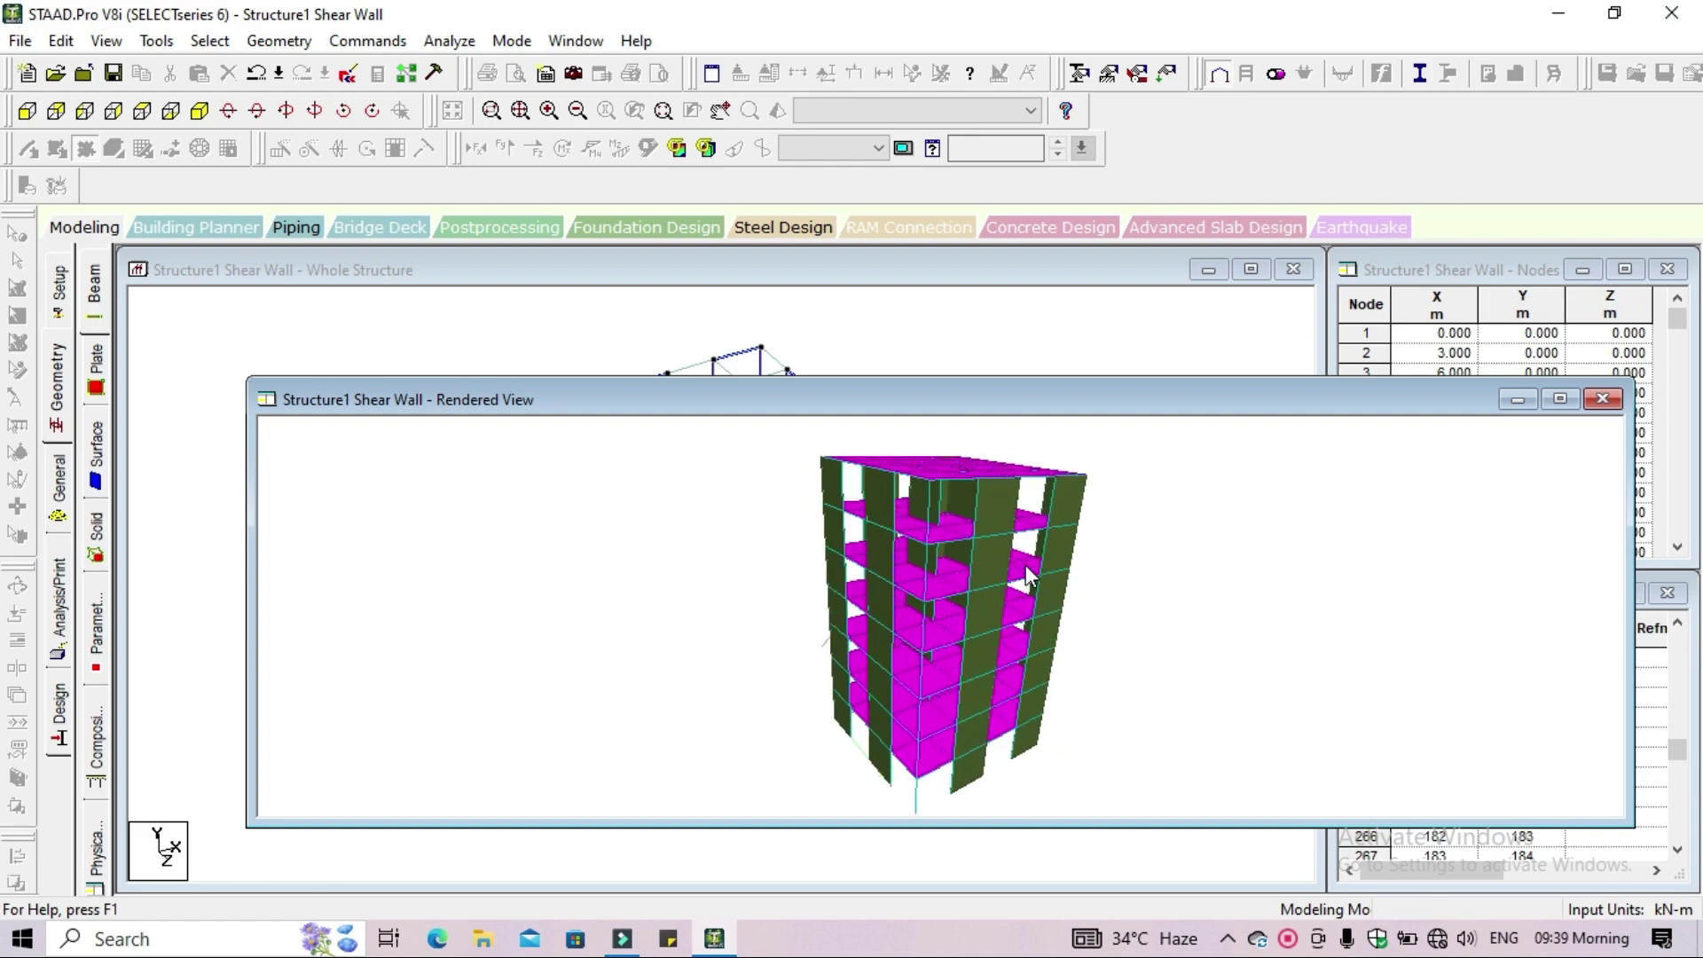
scroll(1026, 568, "up", 2)
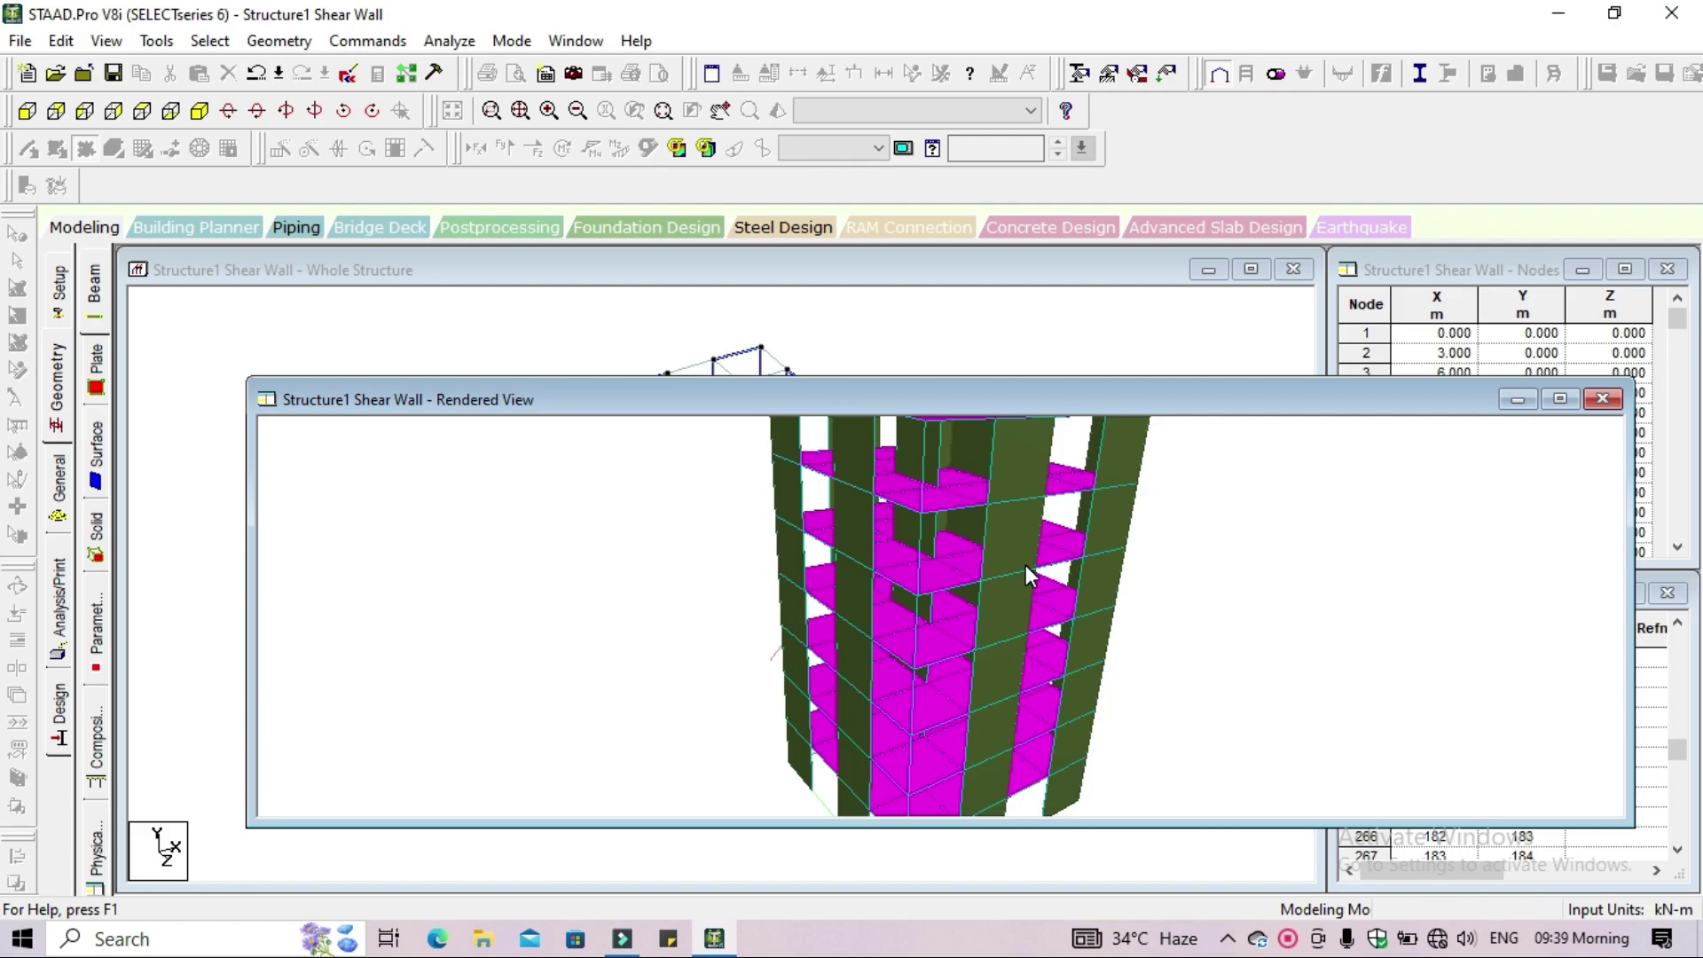
left_click(1607, 400)
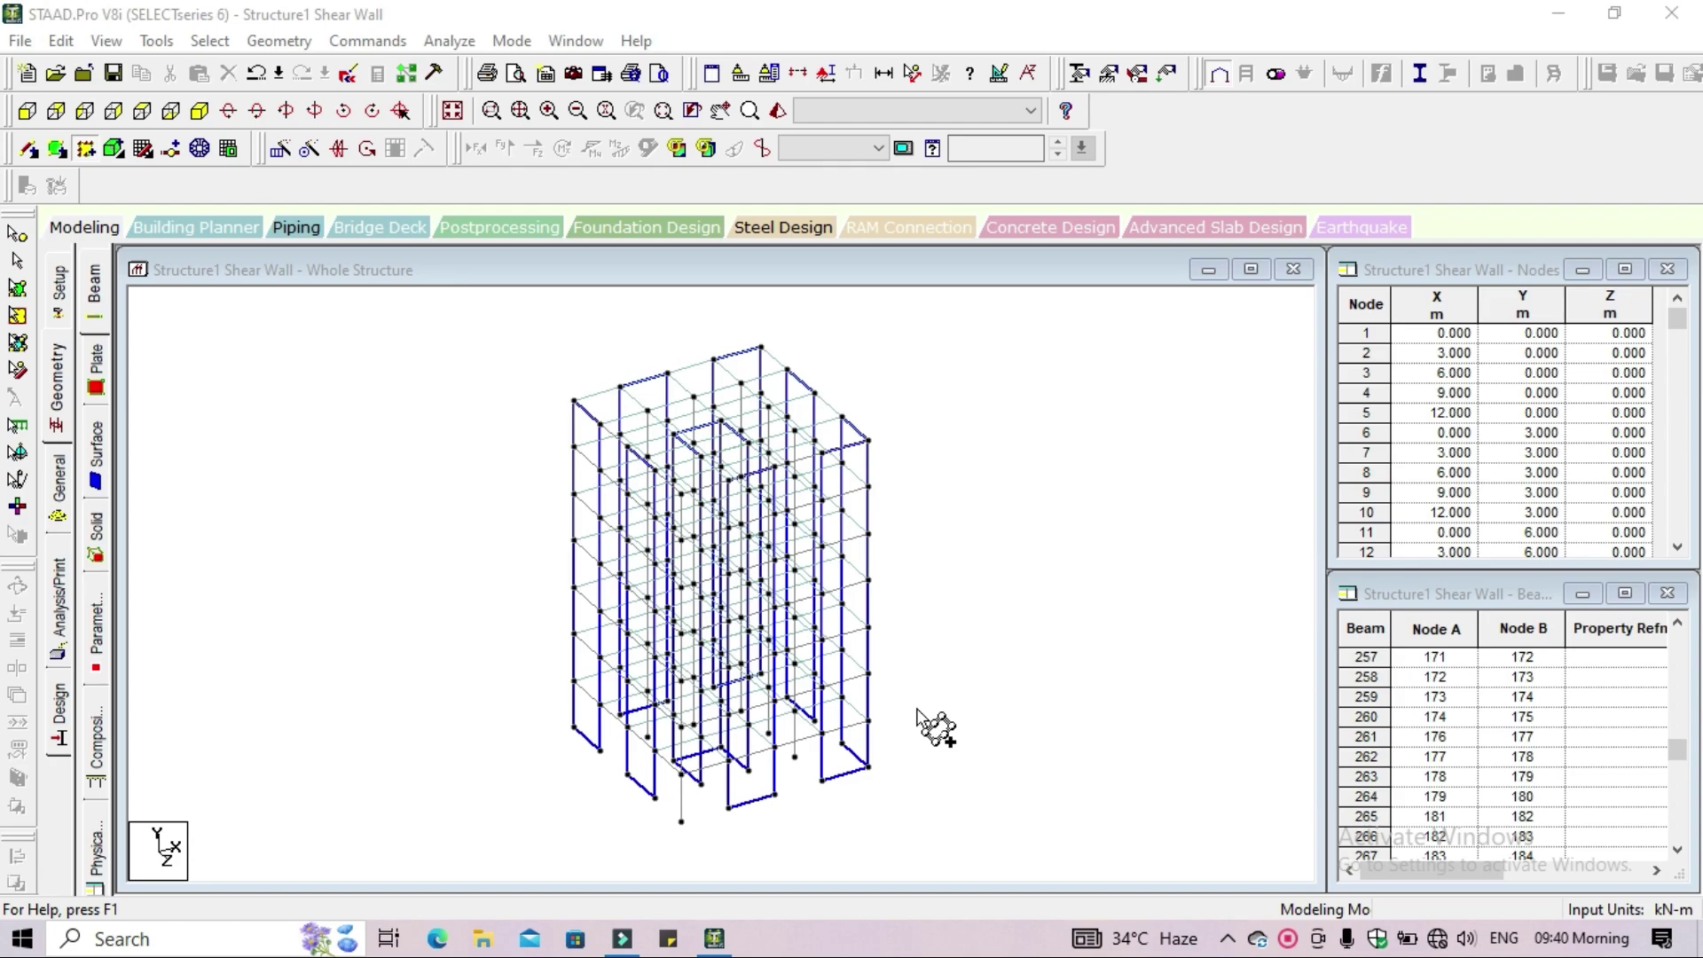
Define a rectangular concrete section property with YD 0.45 m and ZD 0.45 m, and add it to the section list
left_click(71, 504)
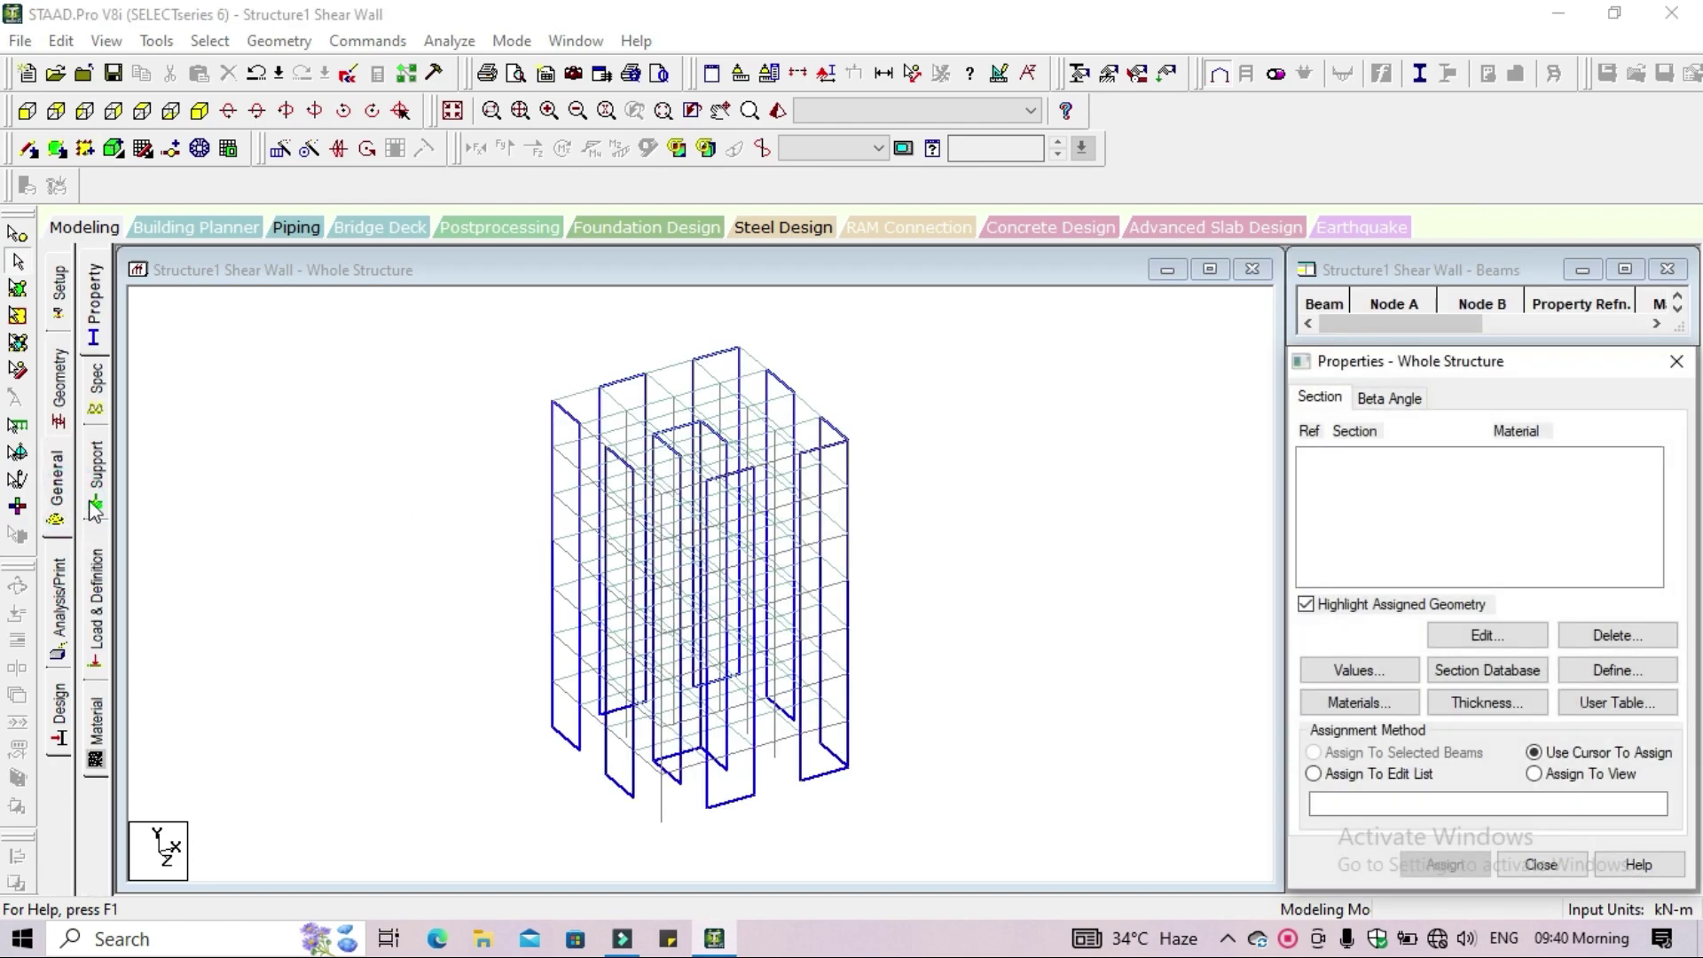
left_click(1630, 677)
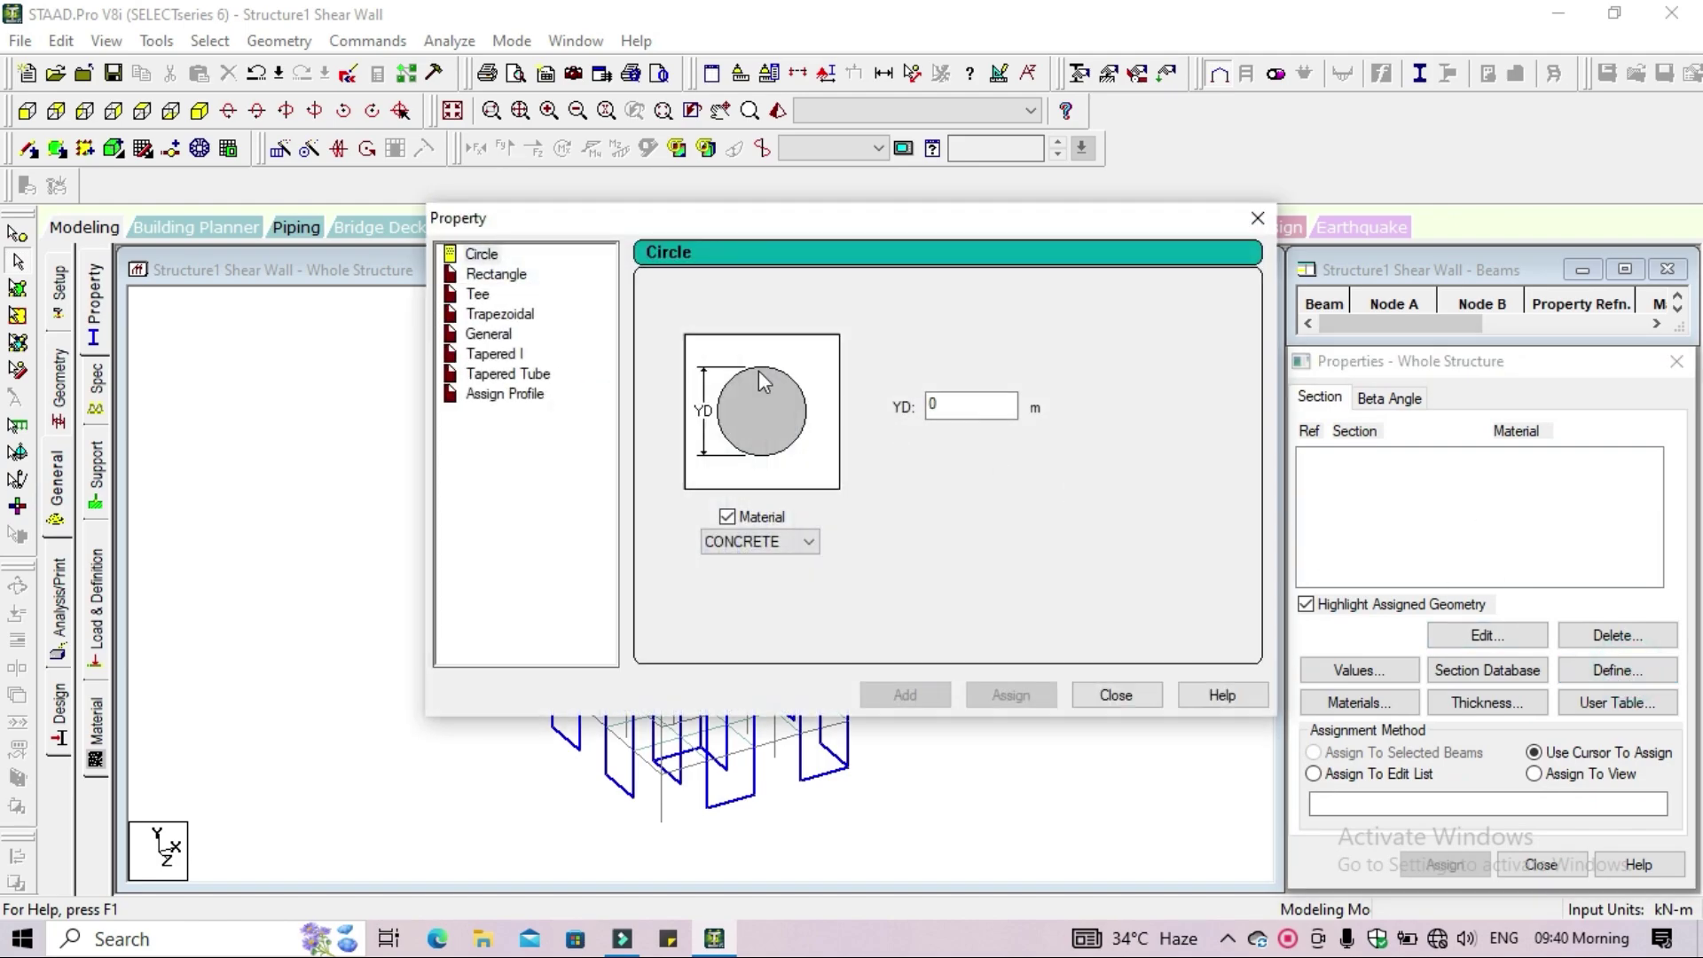
left_click(502, 282)
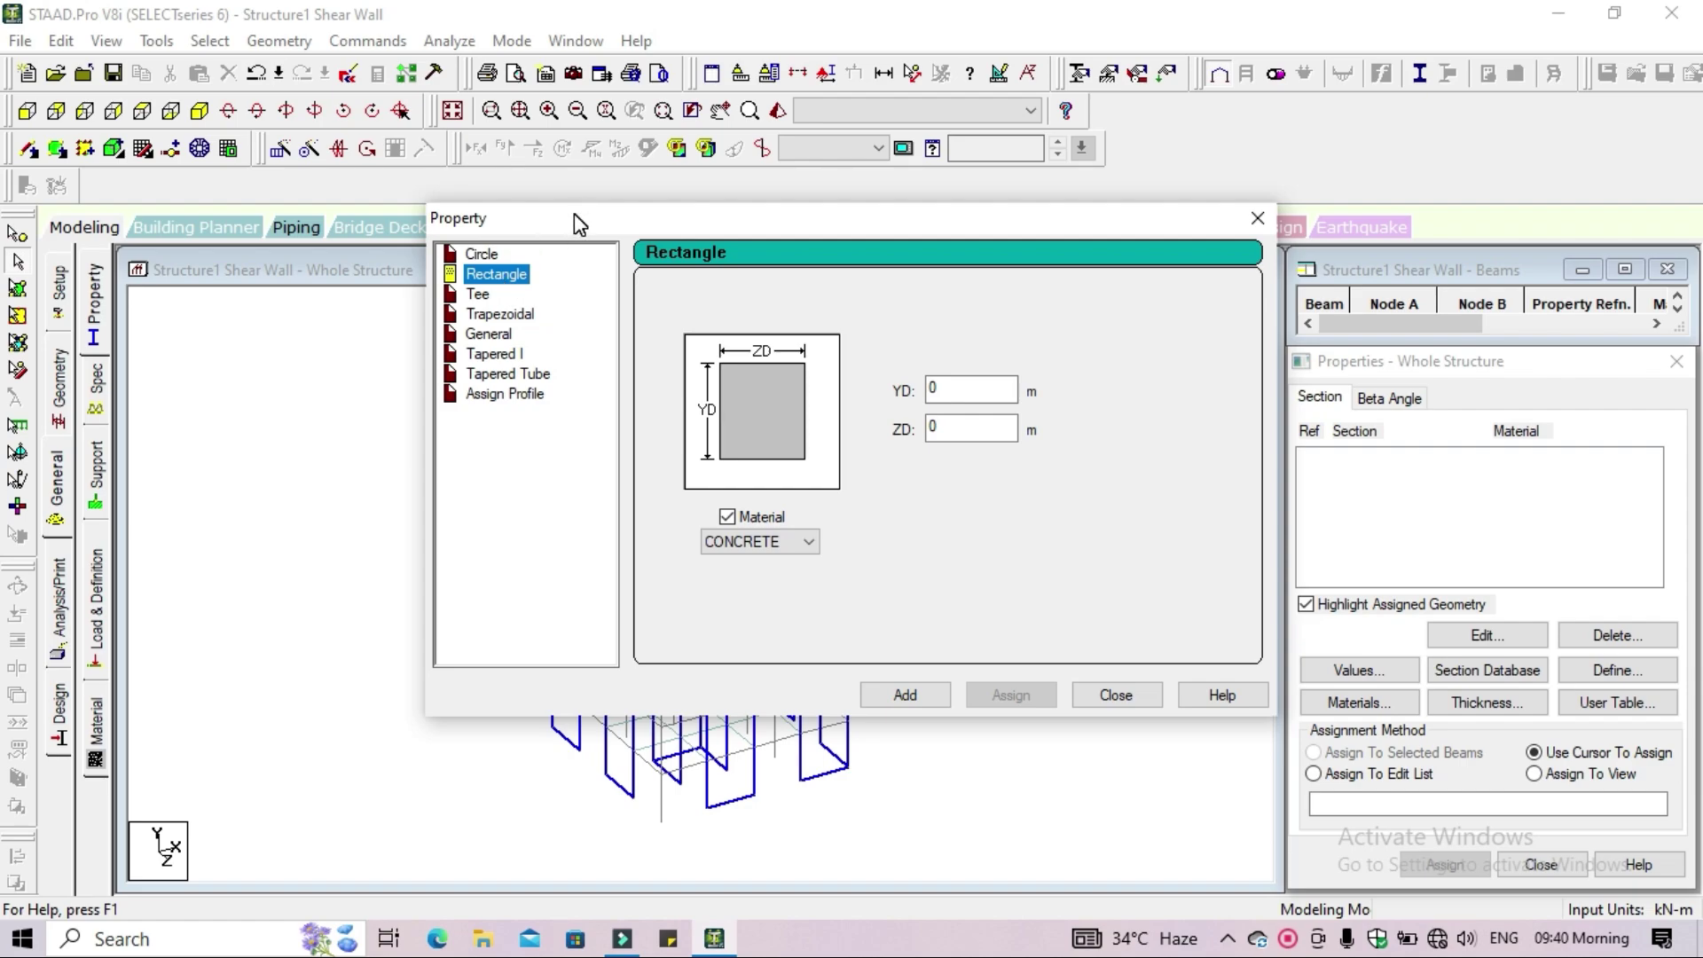
left_click_drag(574, 213, 1031, 370)
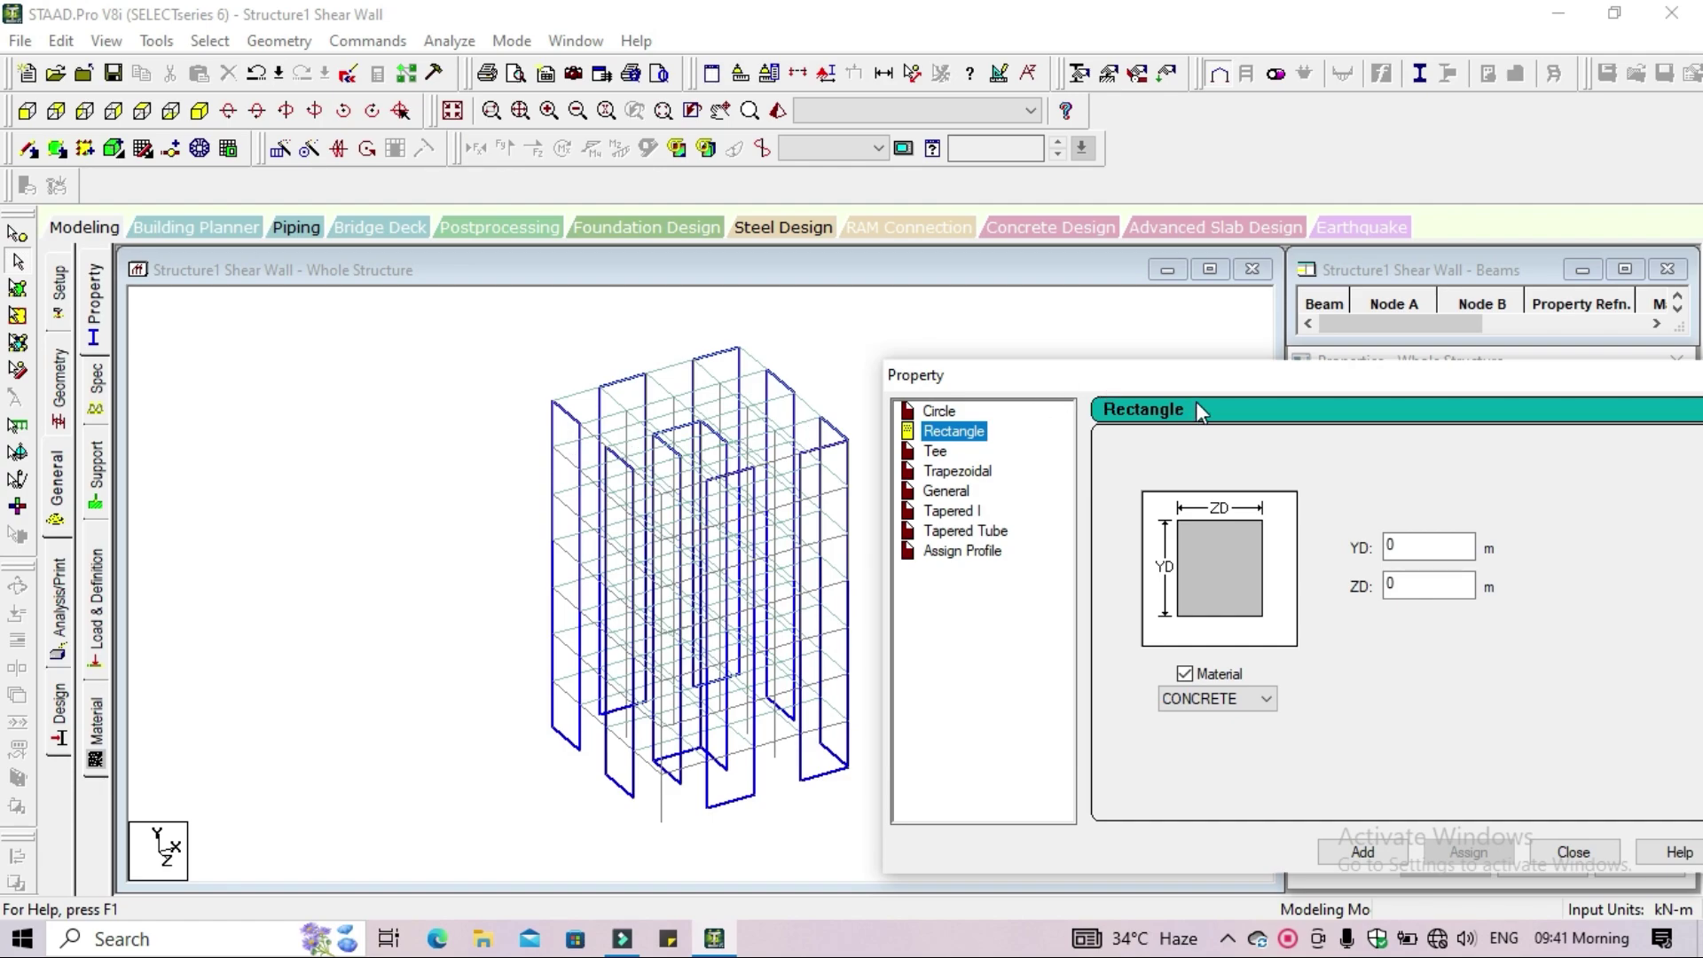
left_click_drag(1200, 382, 1026, 241)
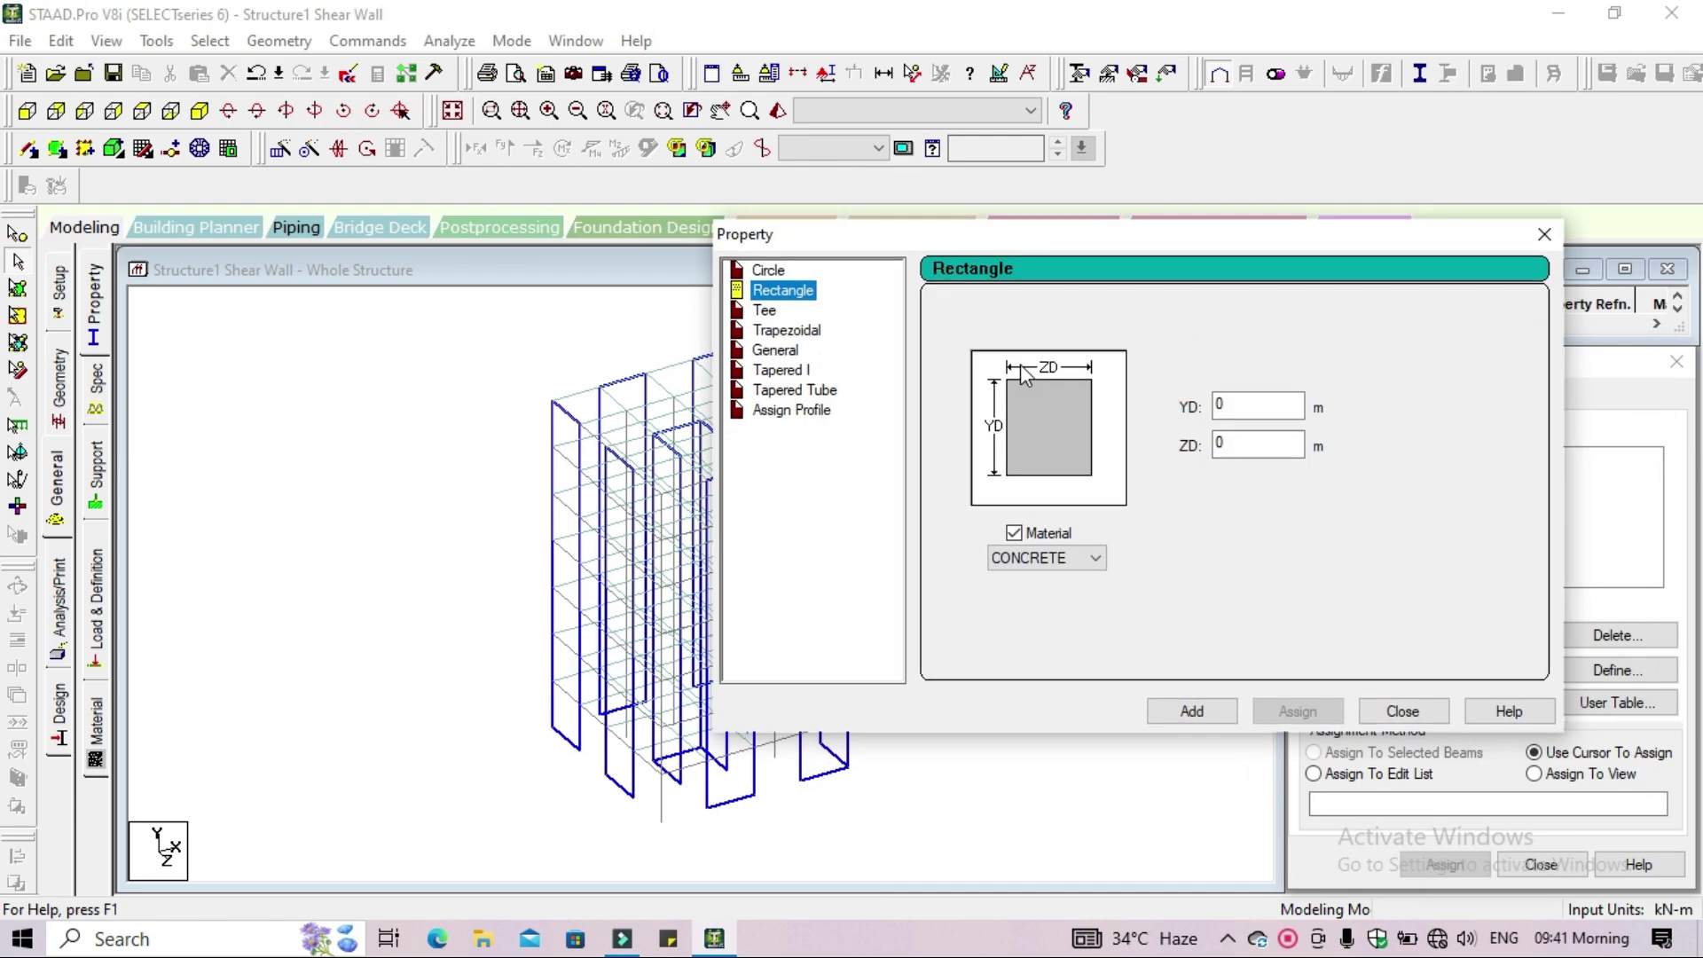
double_click(1228, 408)
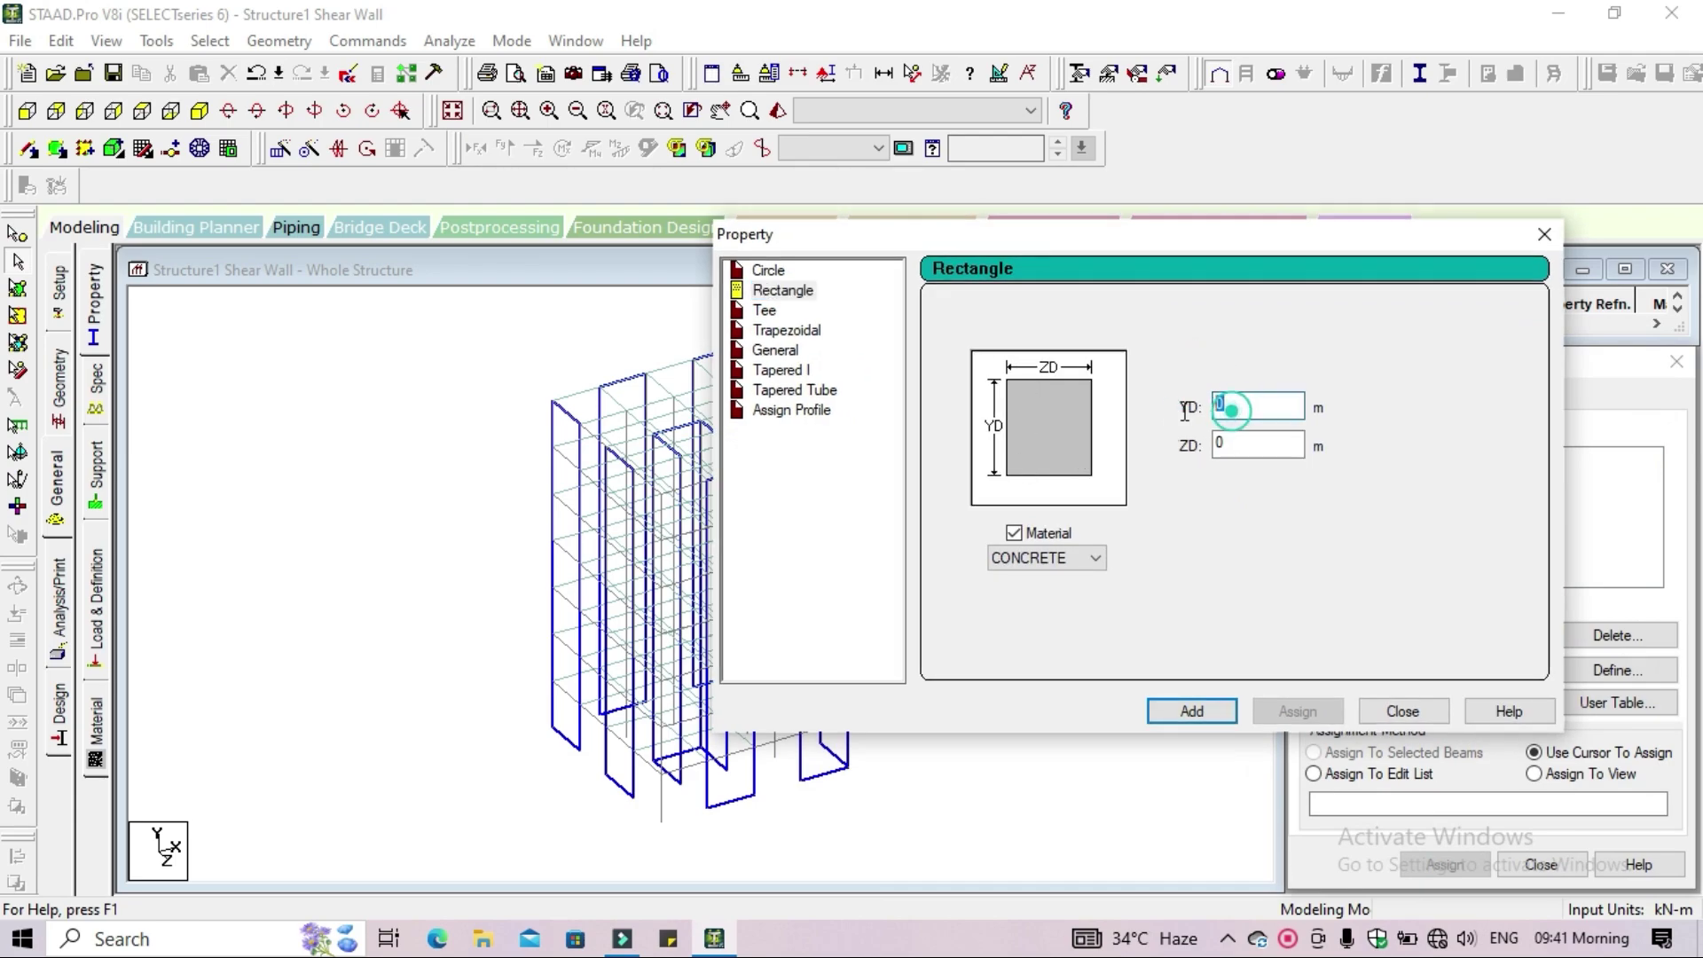
type("0.45")
left_click(1246, 452)
type(".45")
left_click(1192, 710)
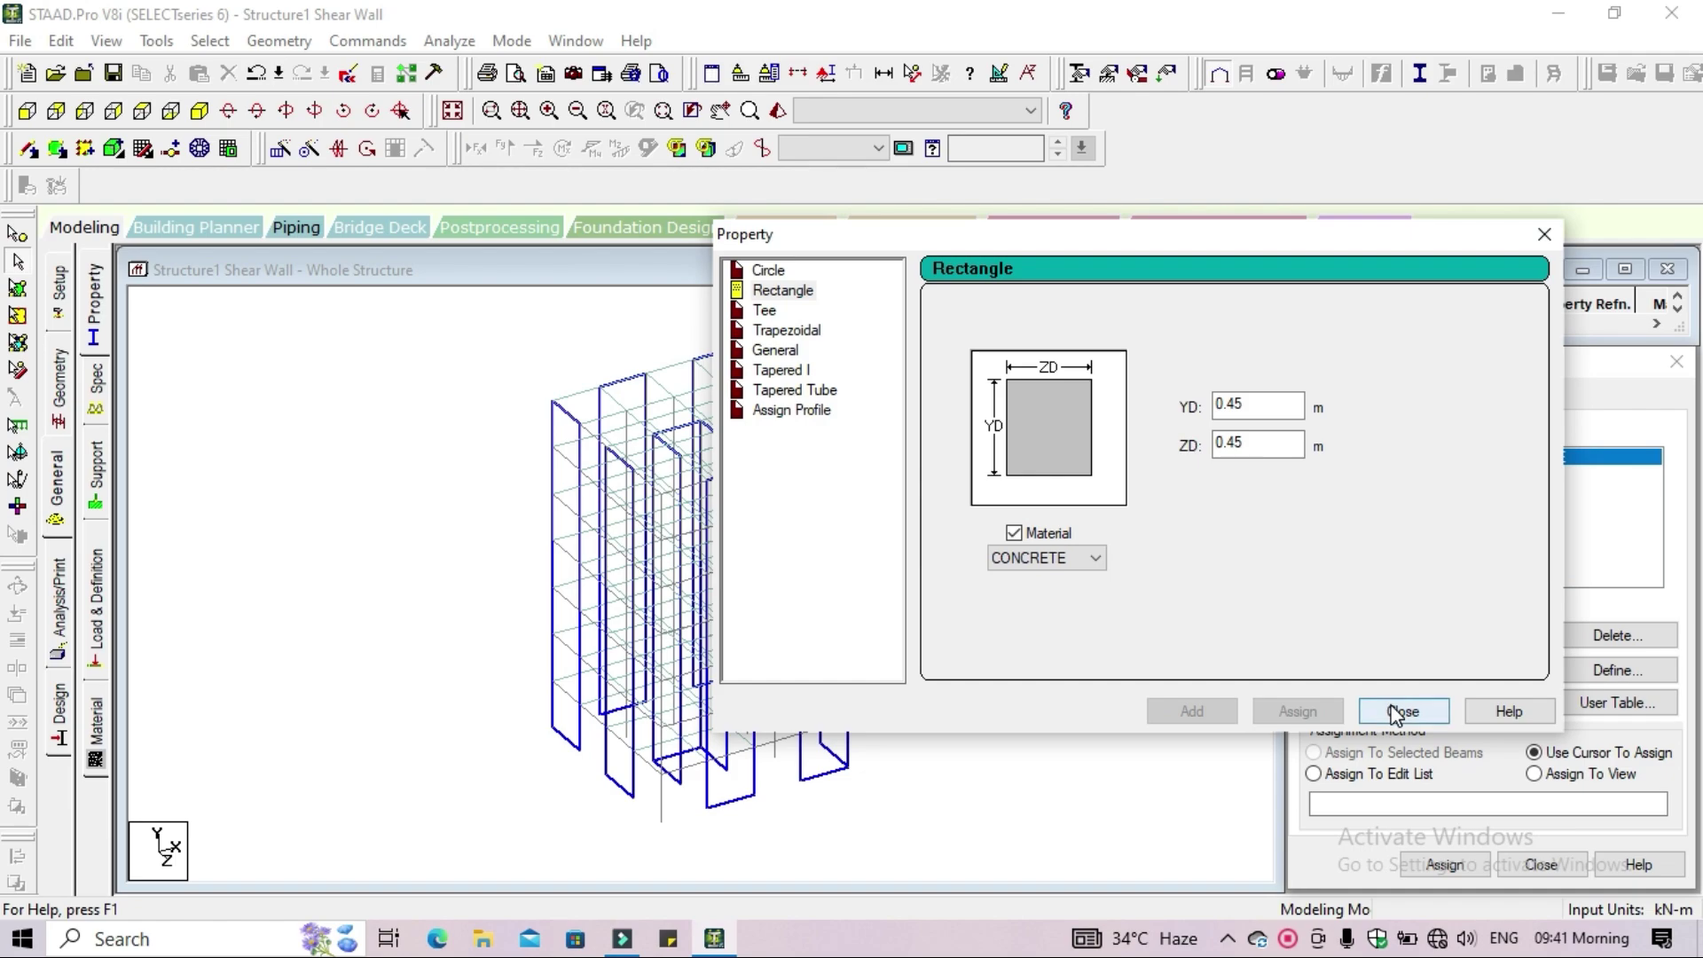
Define a second rectangular concrete section with YD 0.45 m and ZD 0.38 m, add it to the section list, and close the definition
left_click_drag(1211, 236, 765, 113)
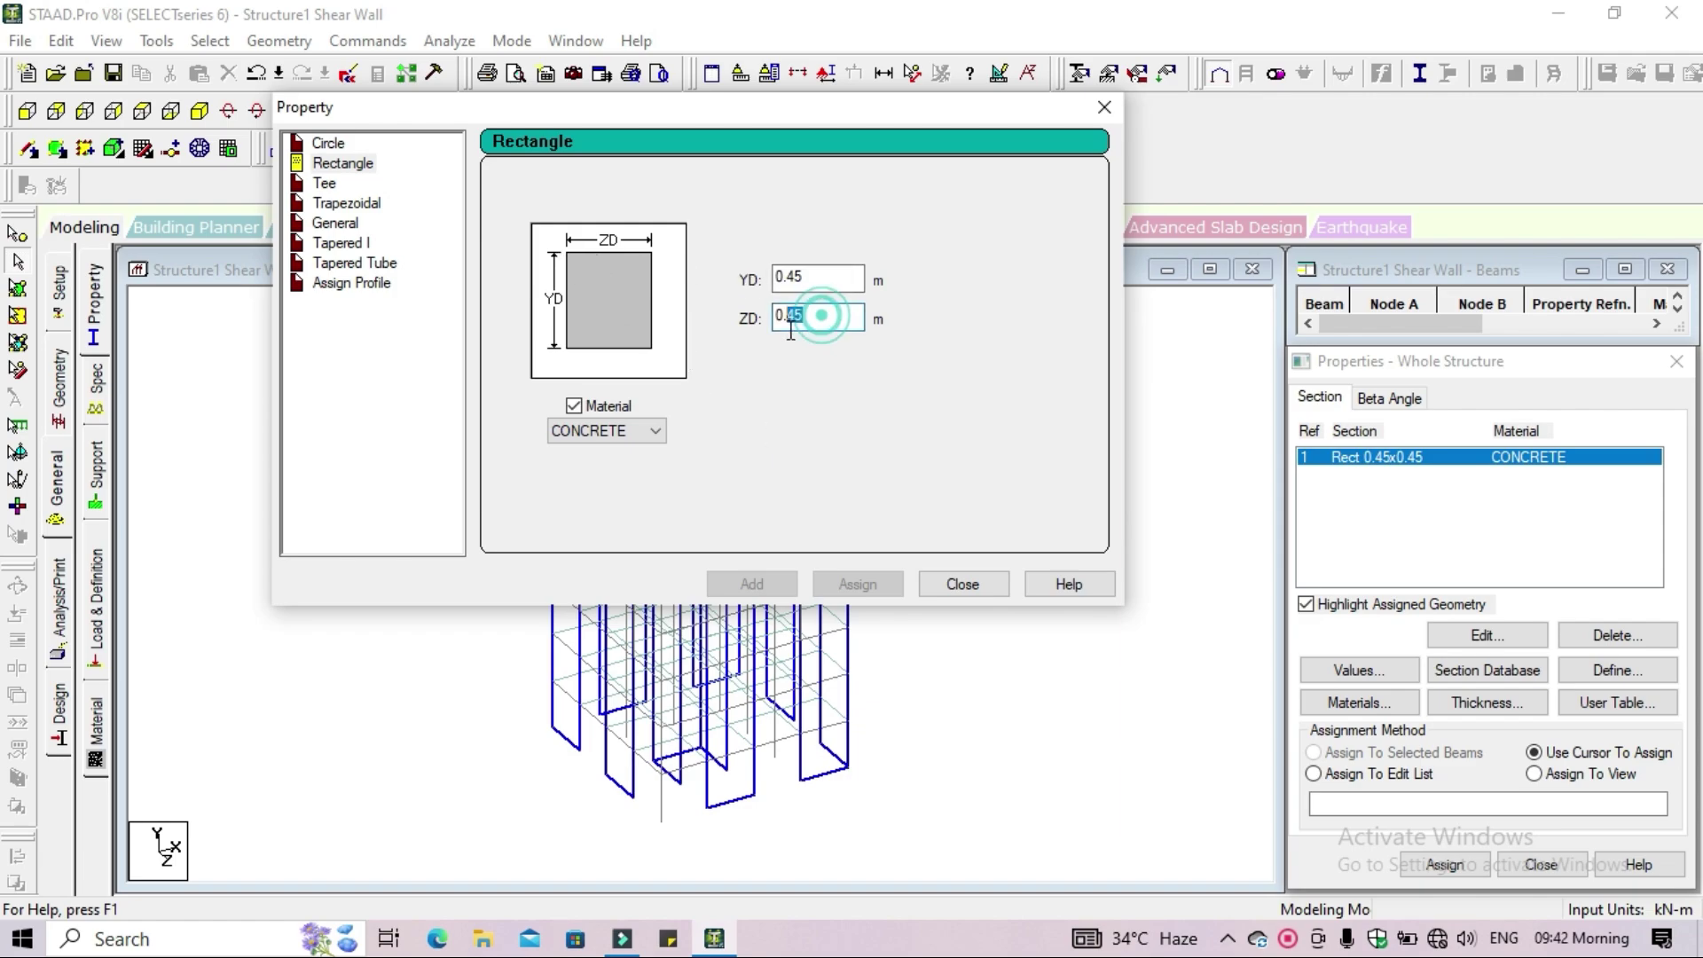
left_click_drag(821, 316, 770, 333)
type("0.38")
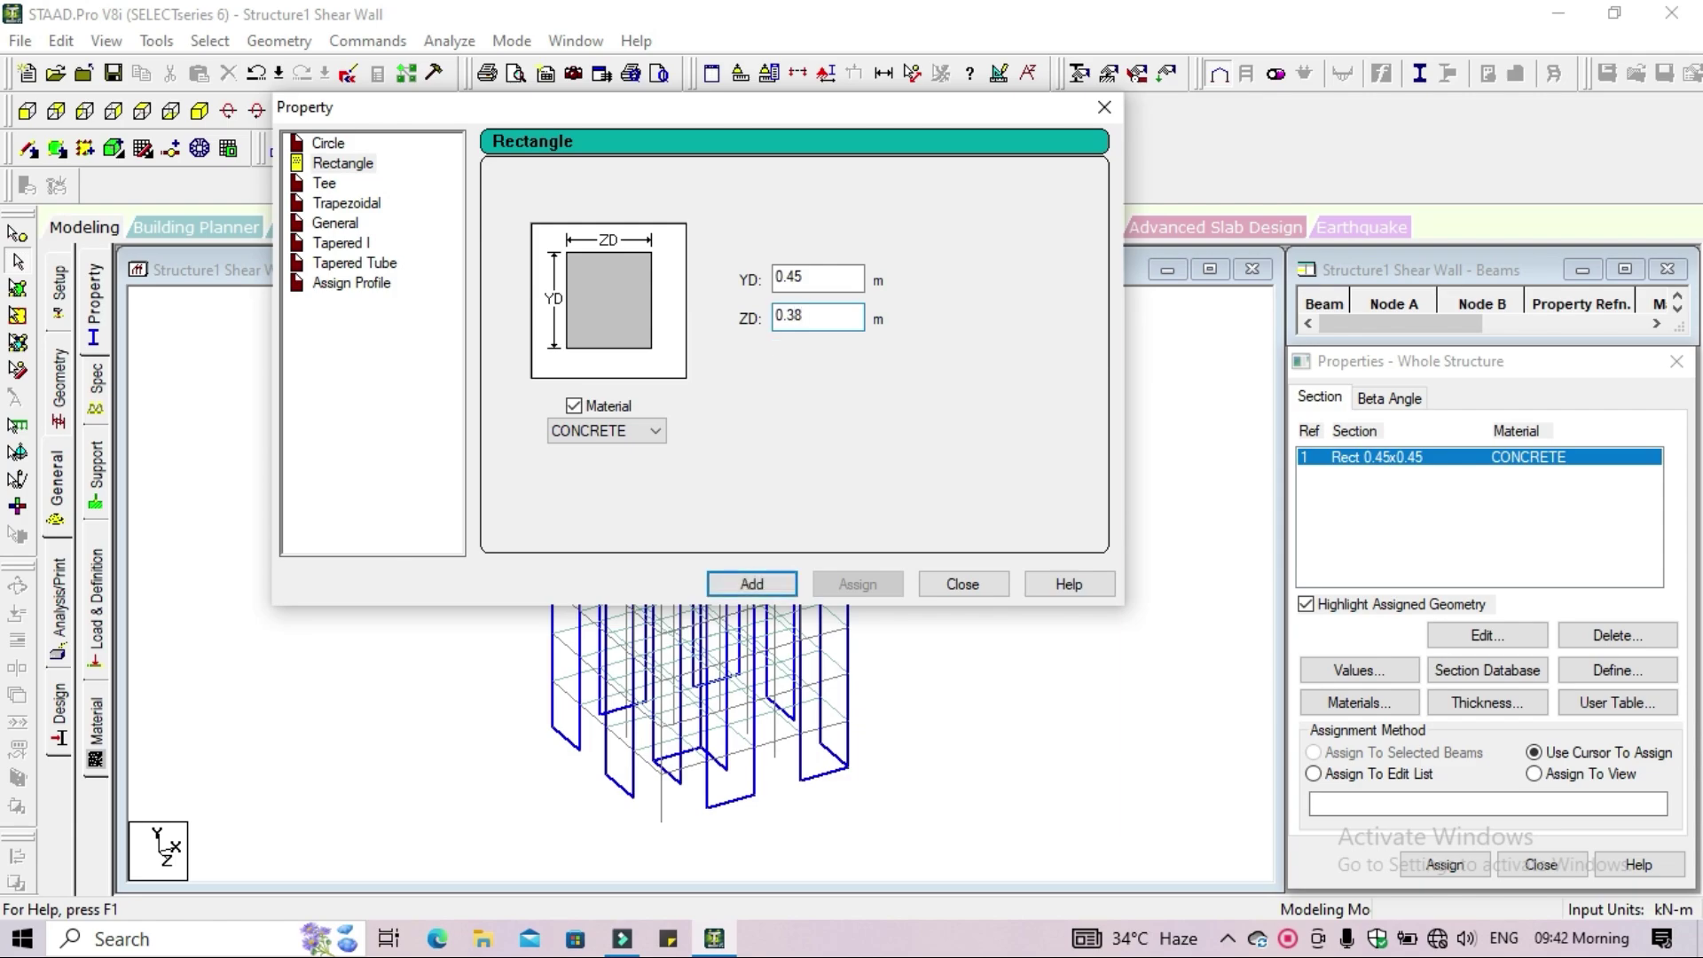
left_click(809, 277)
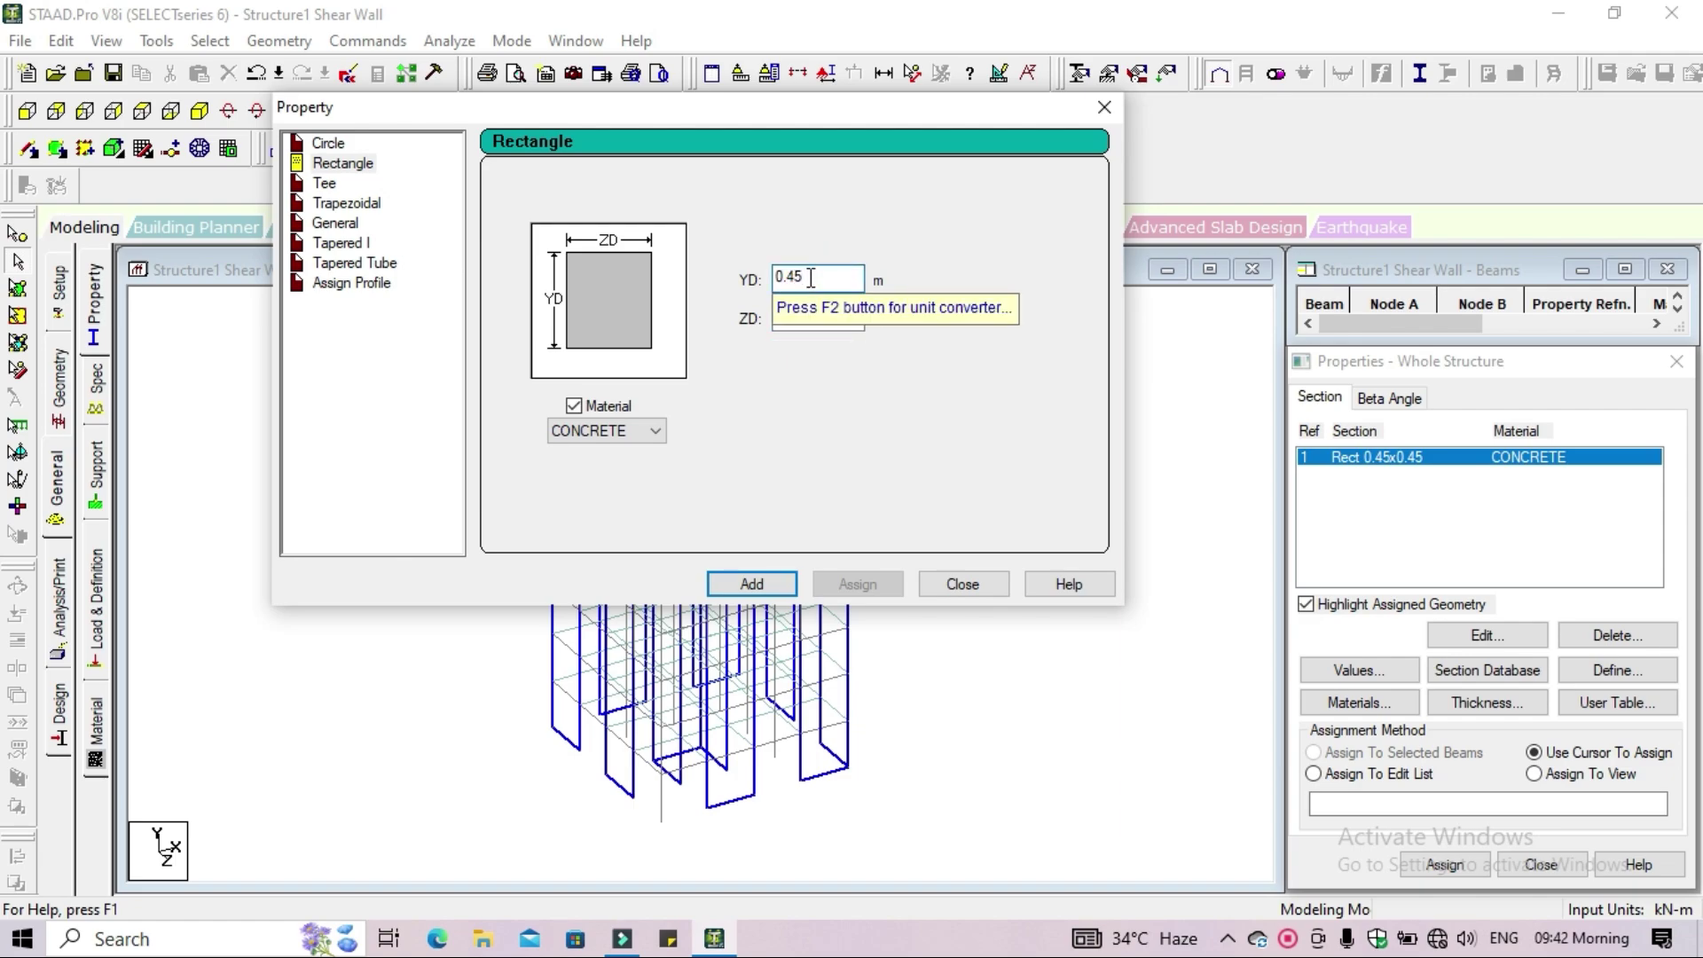
left_click(845, 431)
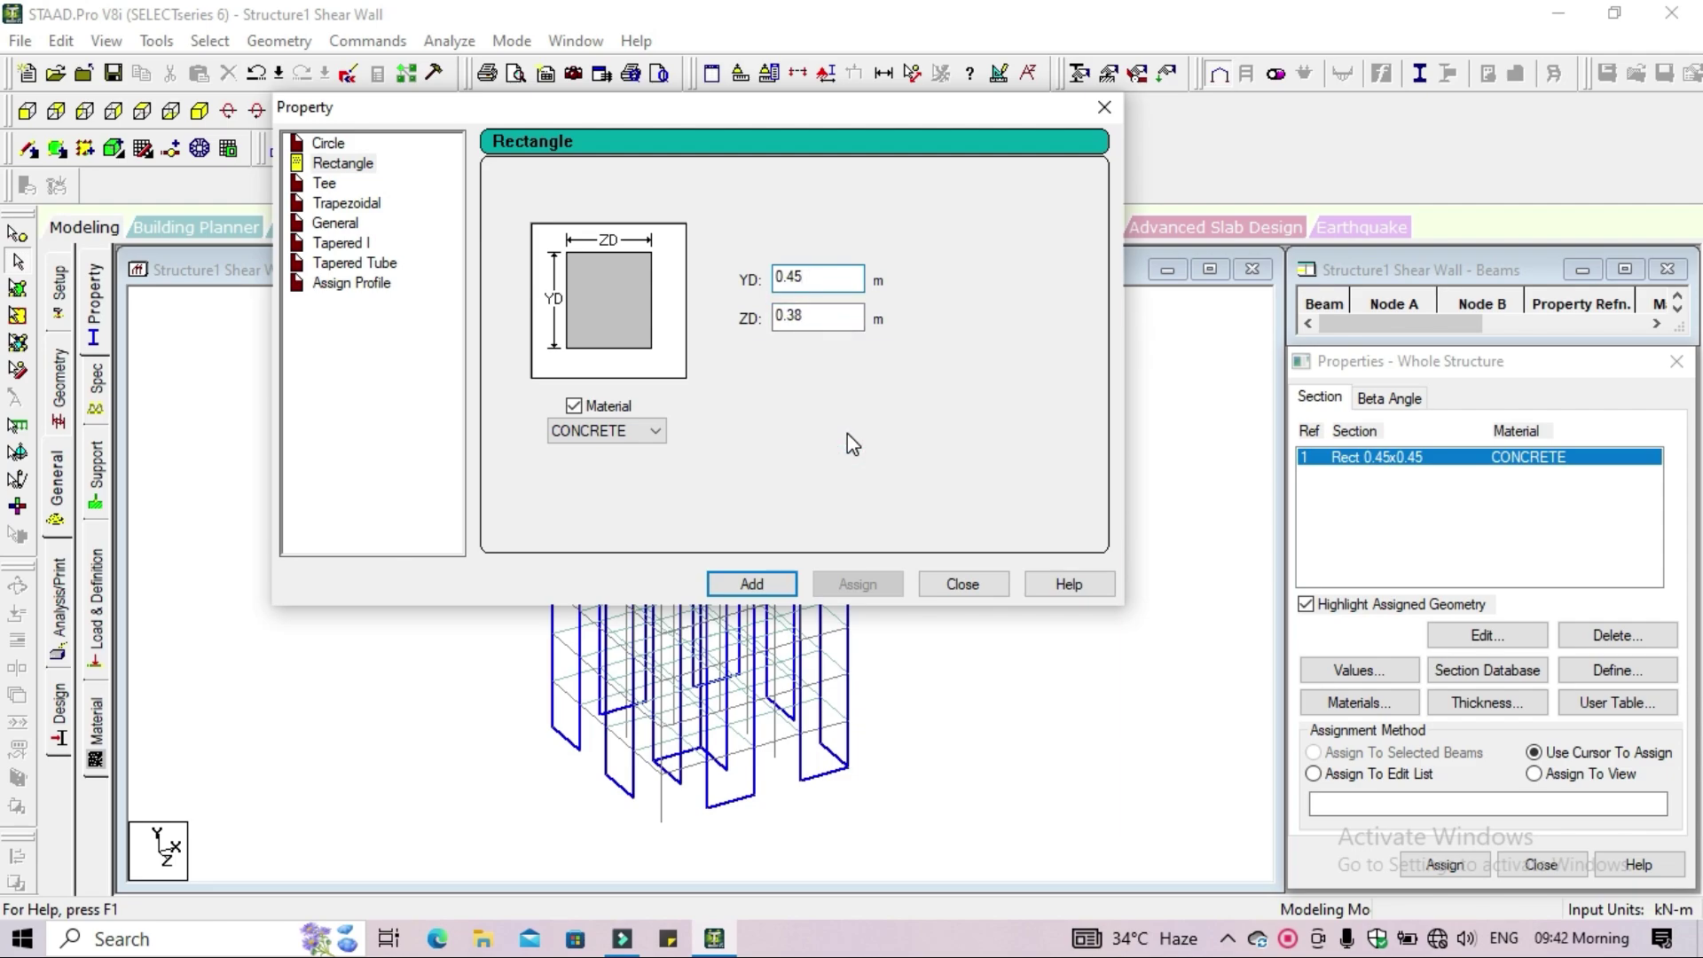
left_click(727, 586)
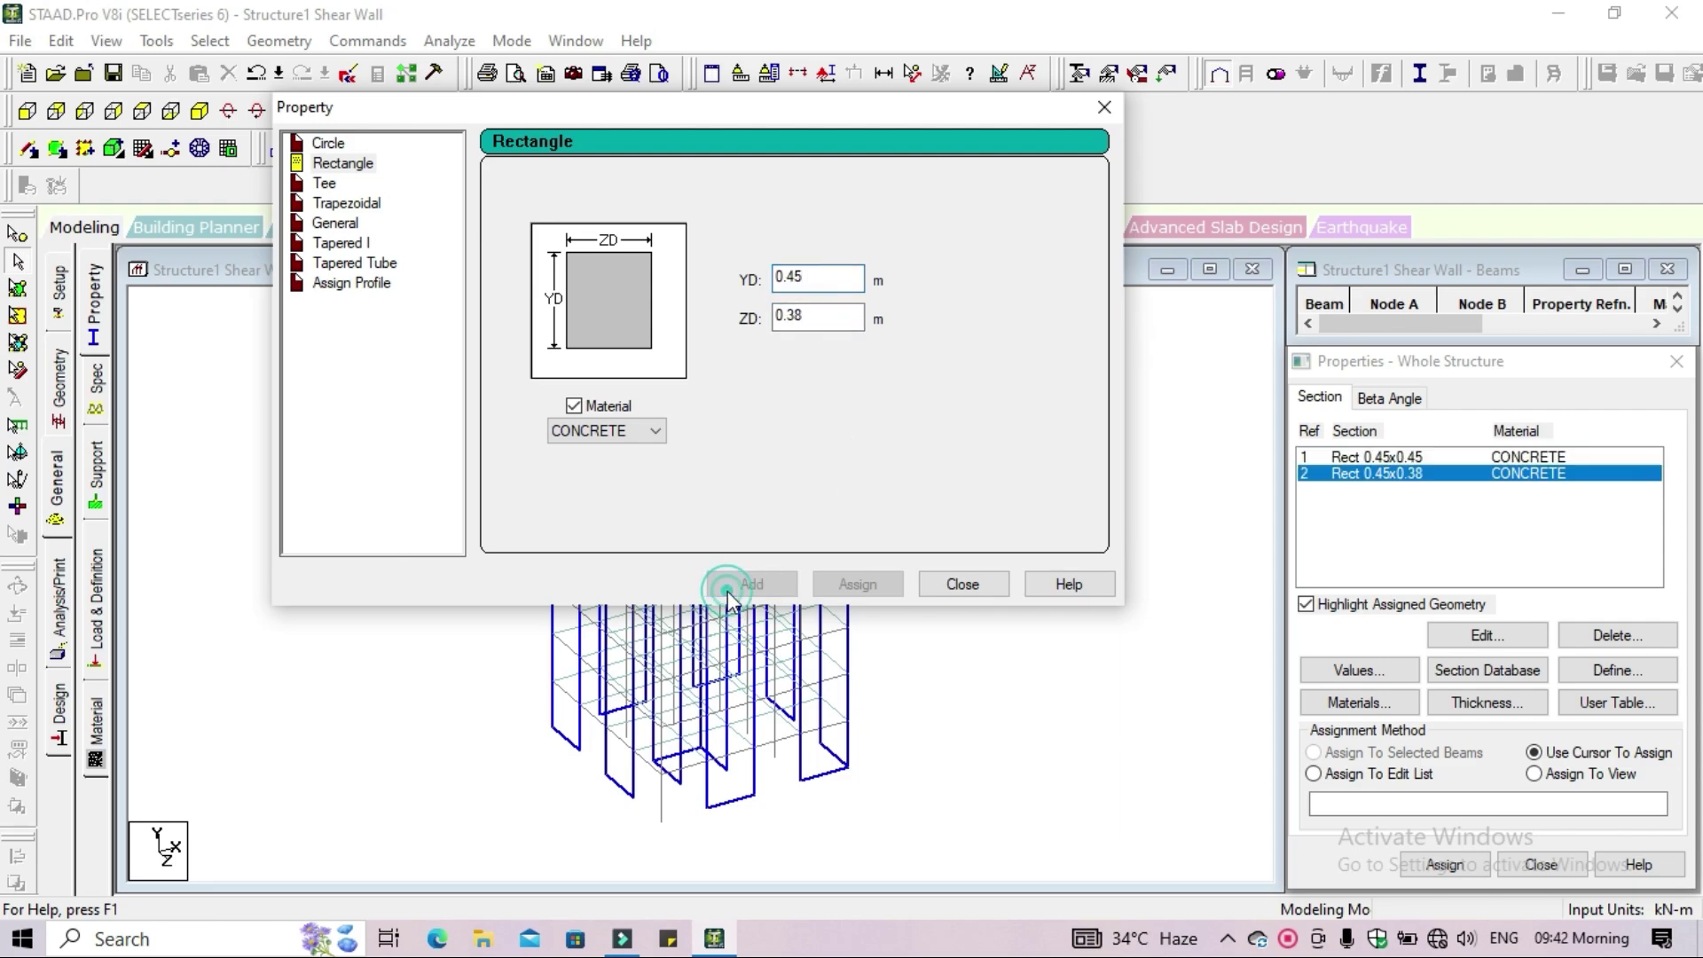
left_click(957, 588)
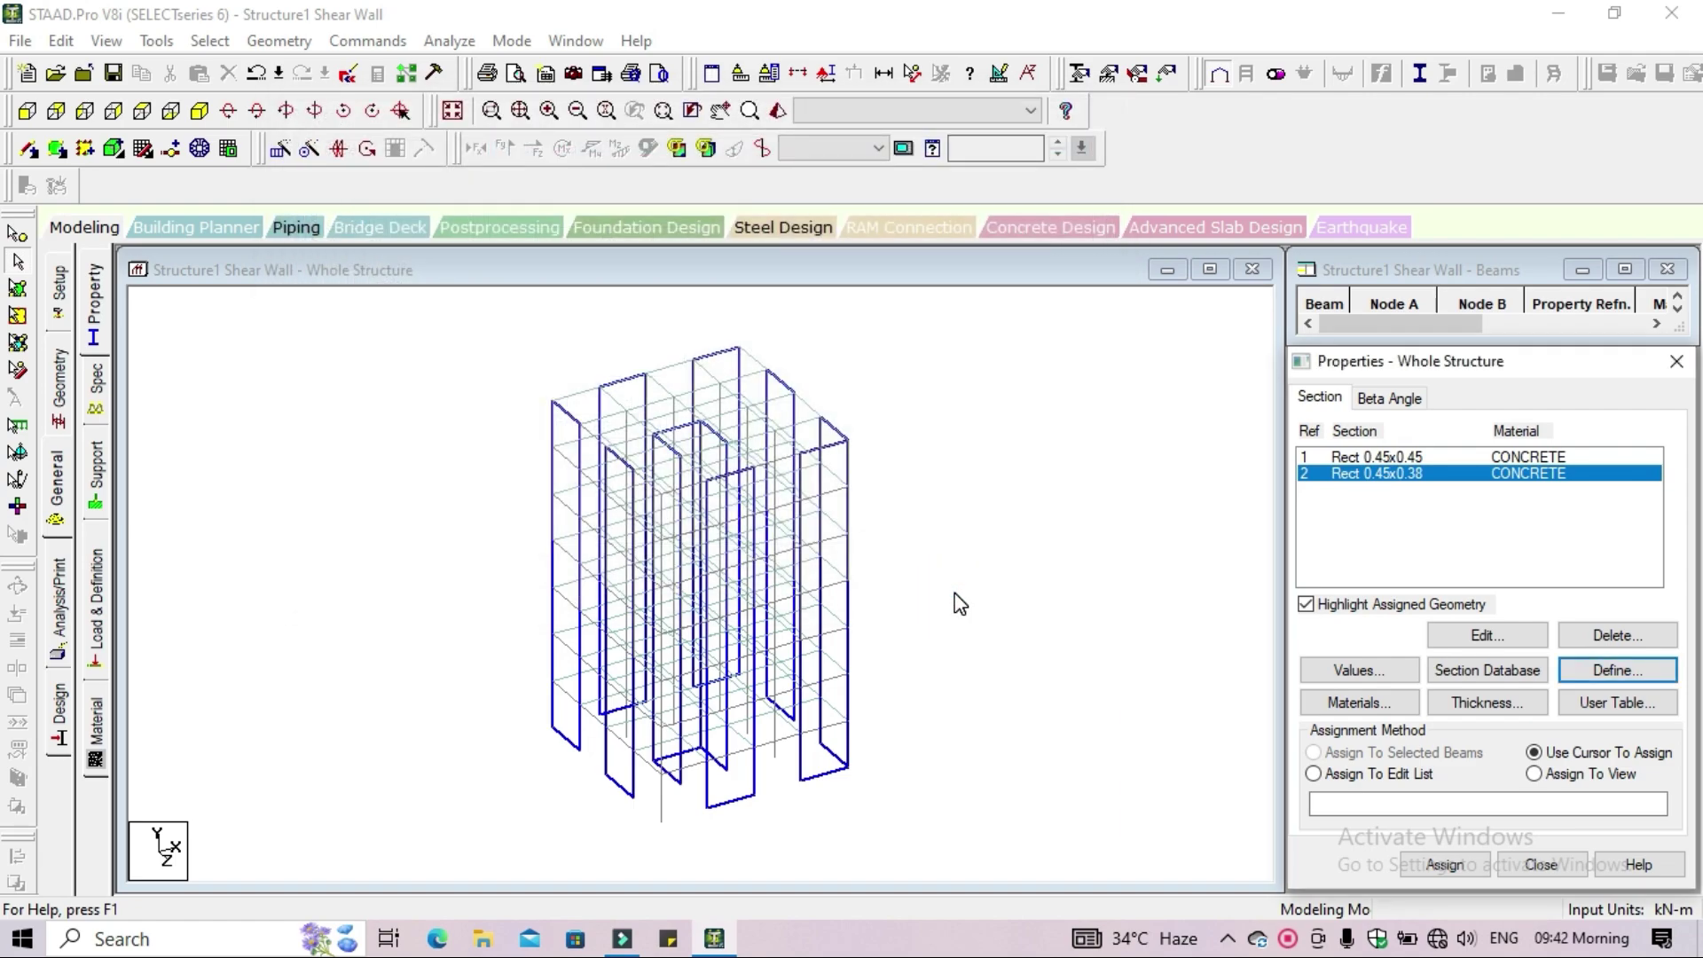
left_click(1522, 539)
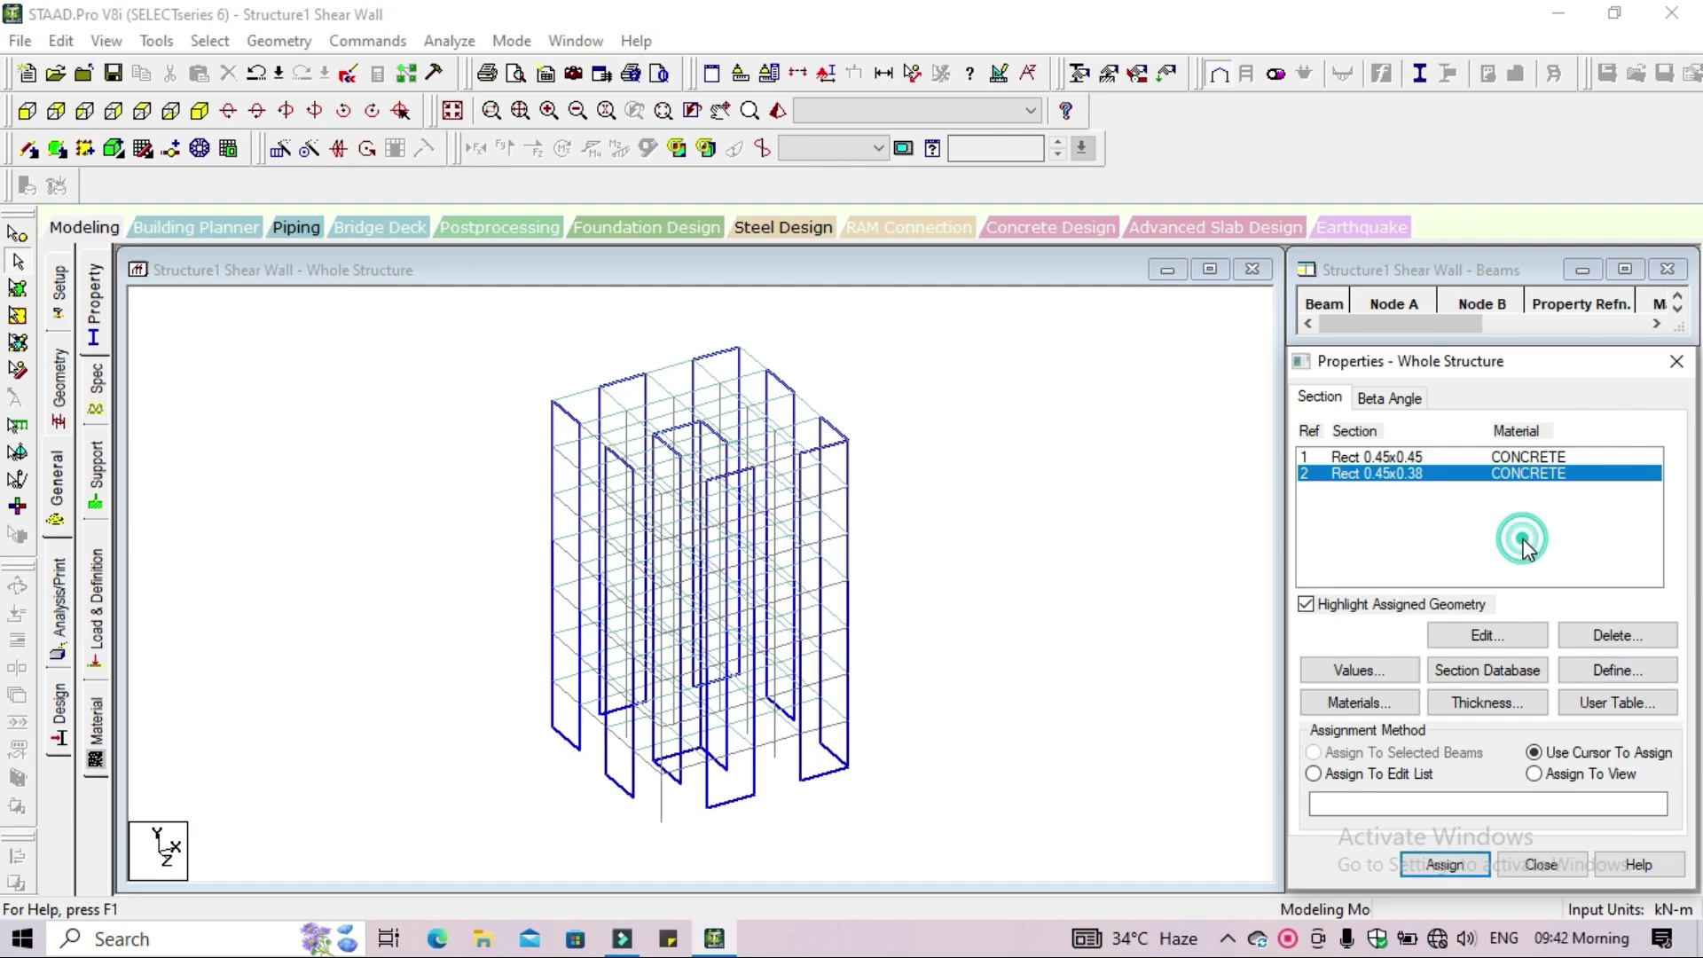
Define a concrete plate element thickness of 0.15 m at all four nodes and add it to the section list
left_click(1499, 705)
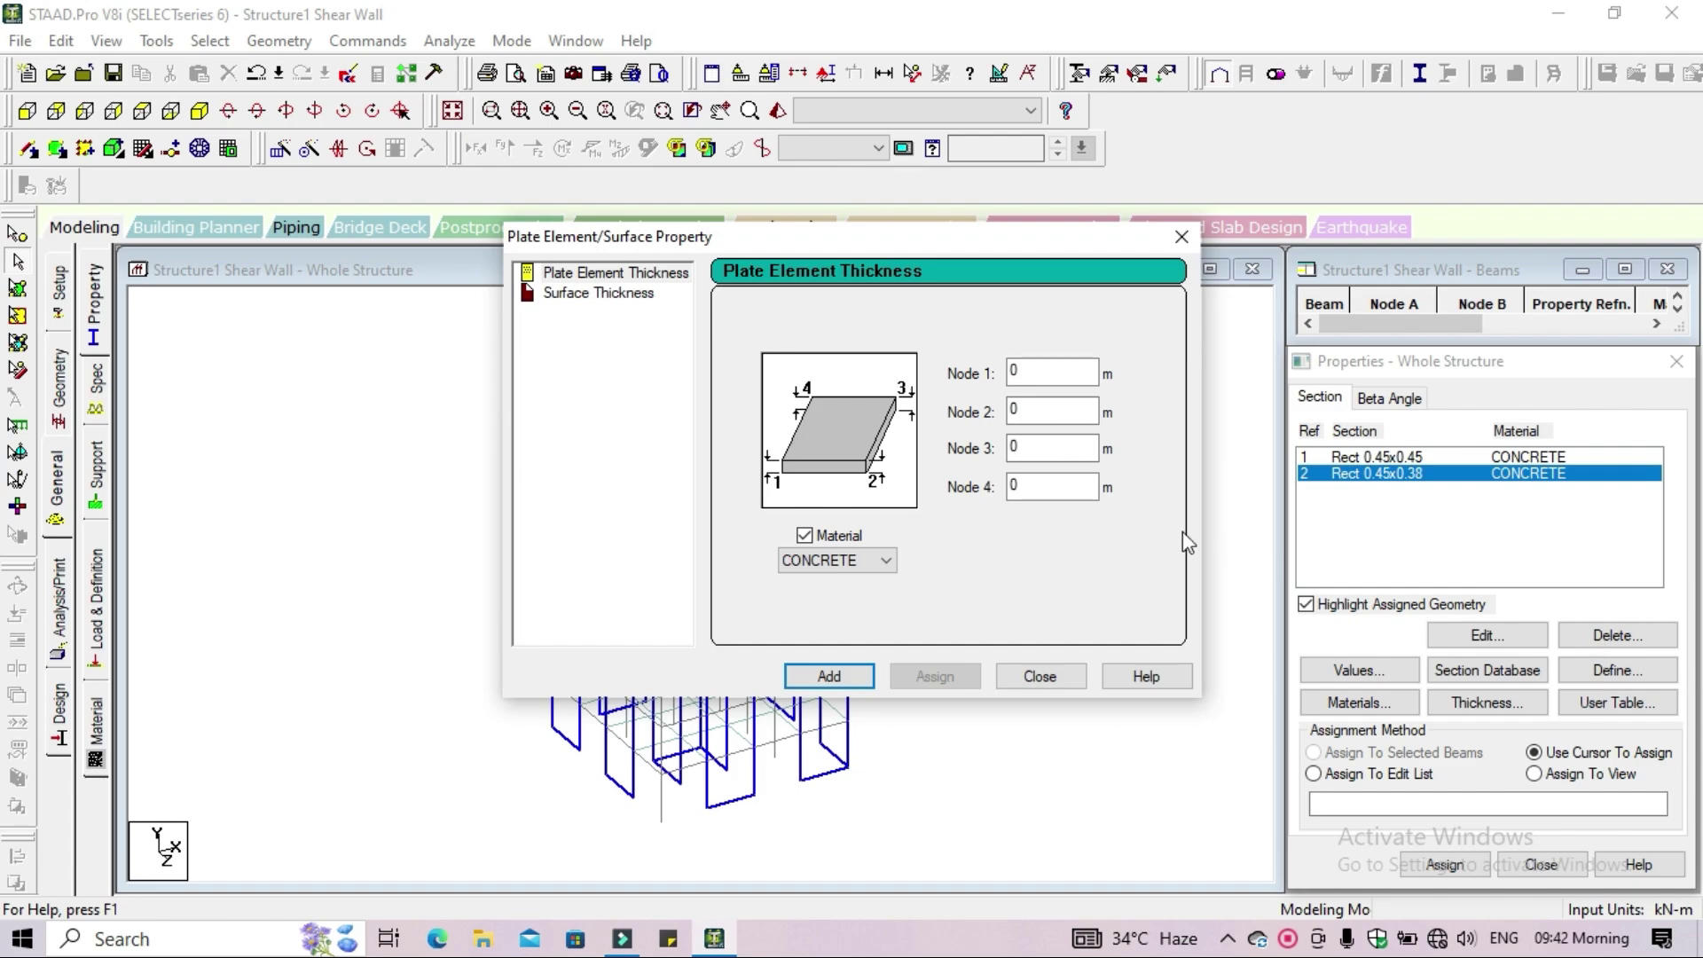
left_click(1062, 374)
type(".15")
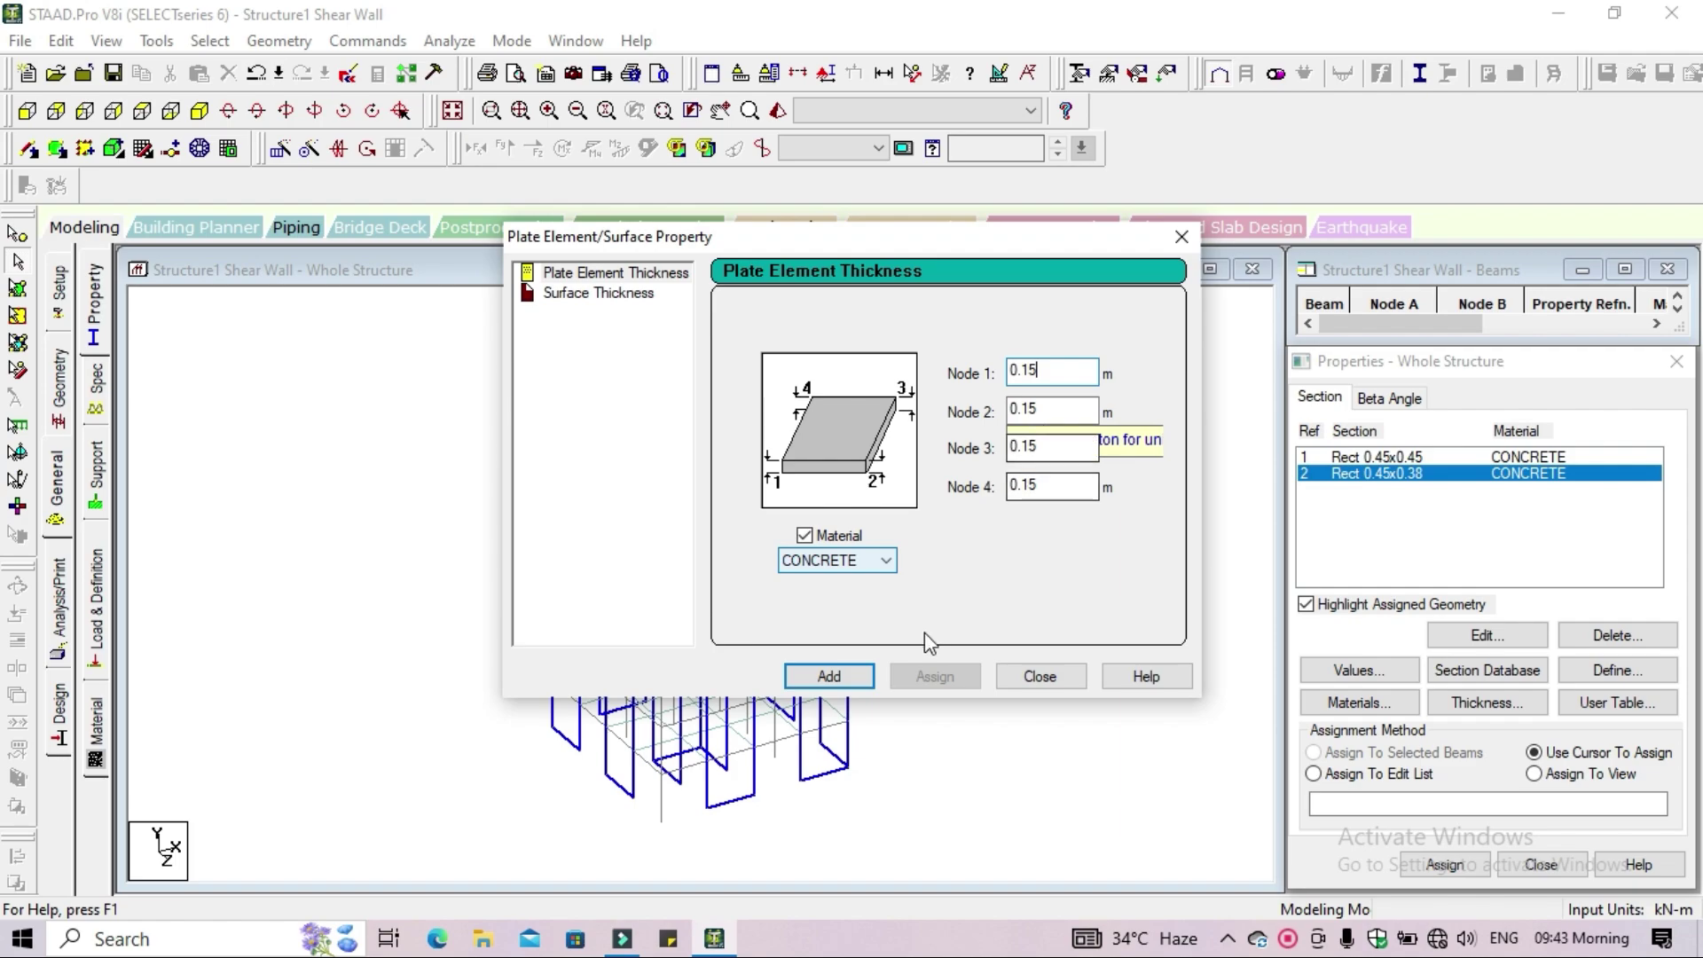
left_click(829, 678)
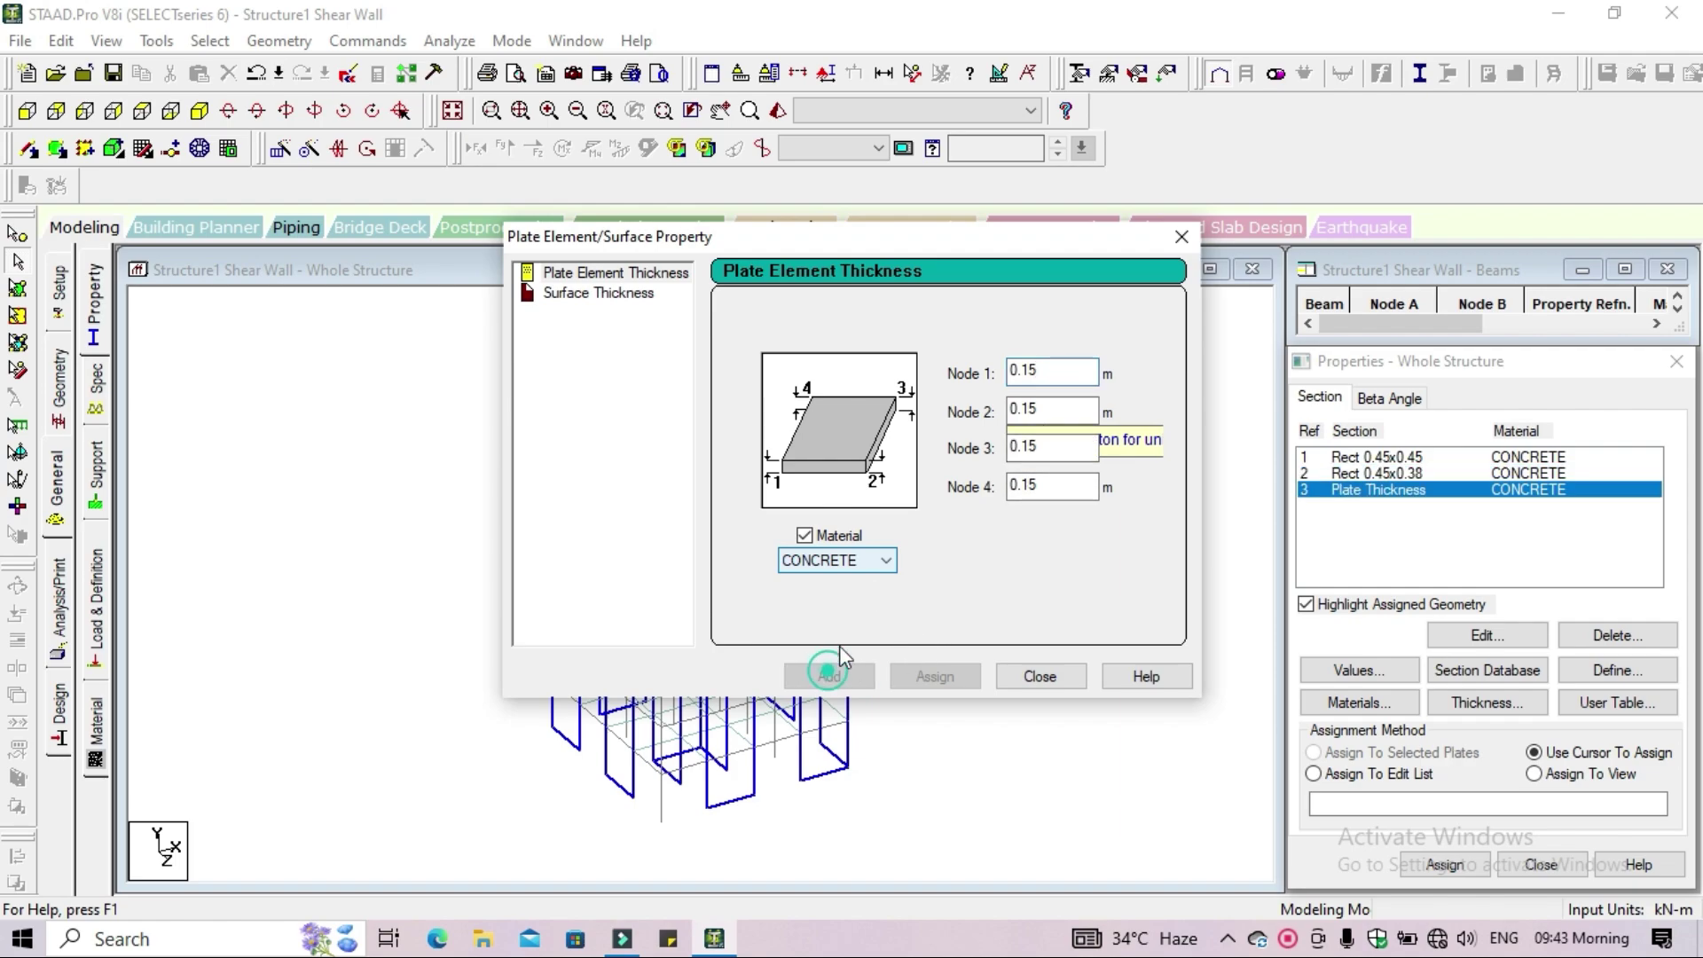
Set up a concrete surface thickness property of 0.12 m
left_click(577, 295)
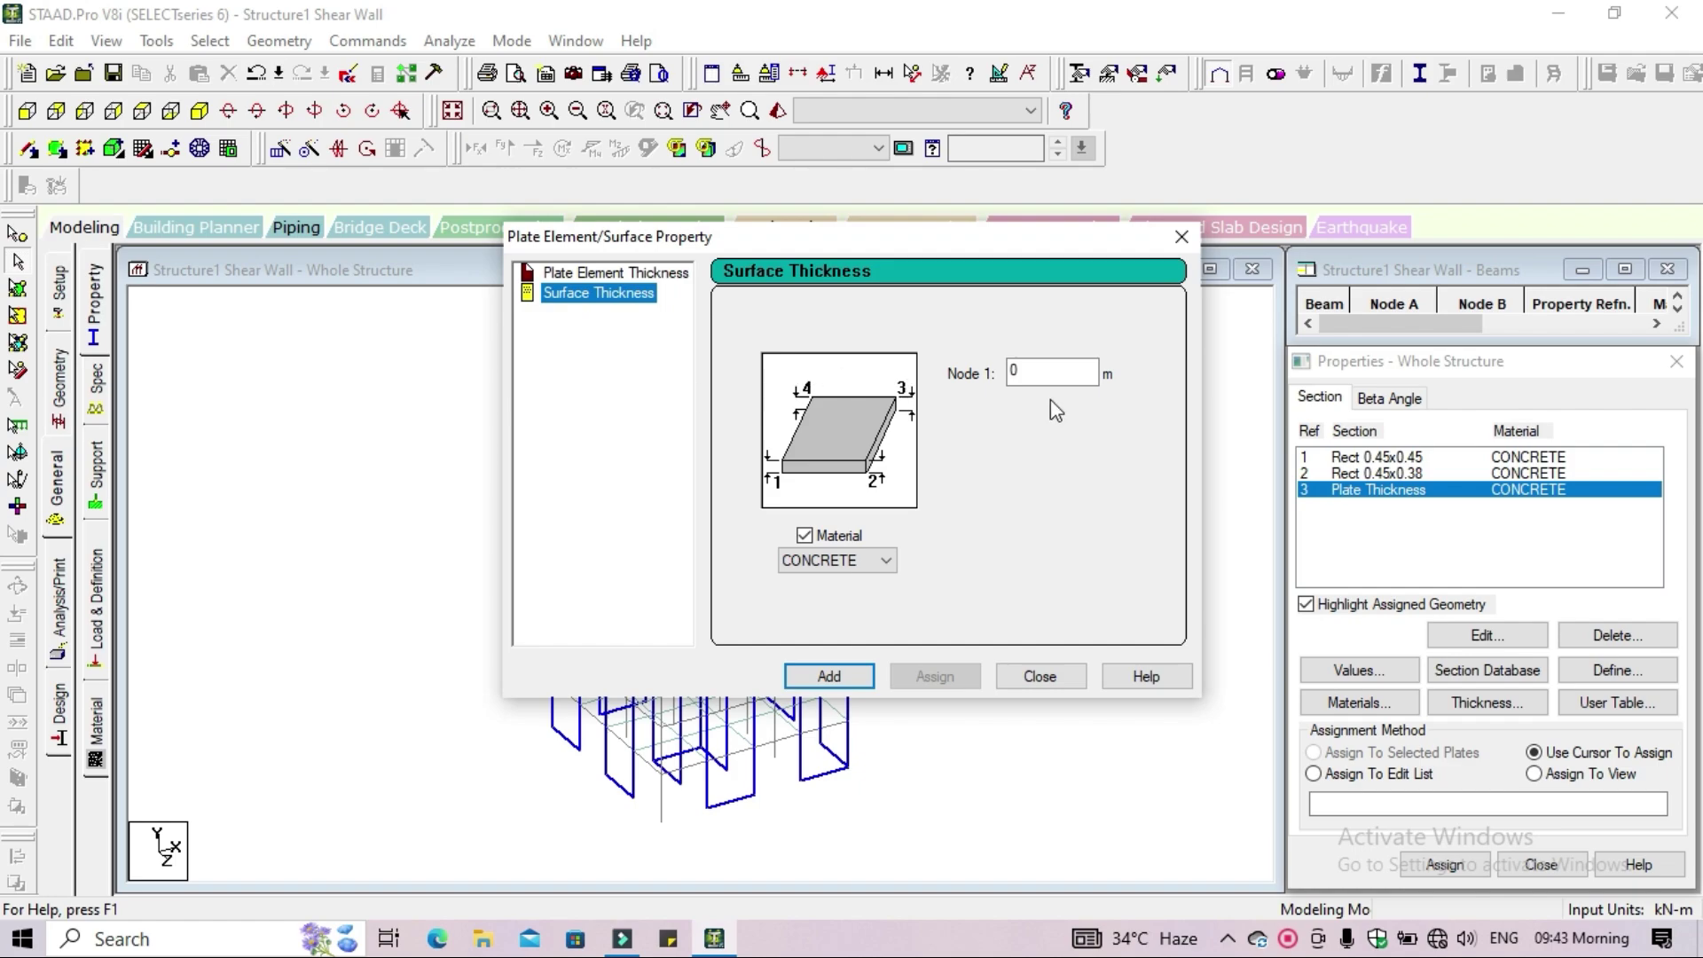
left_click(1042, 371)
type(".12")
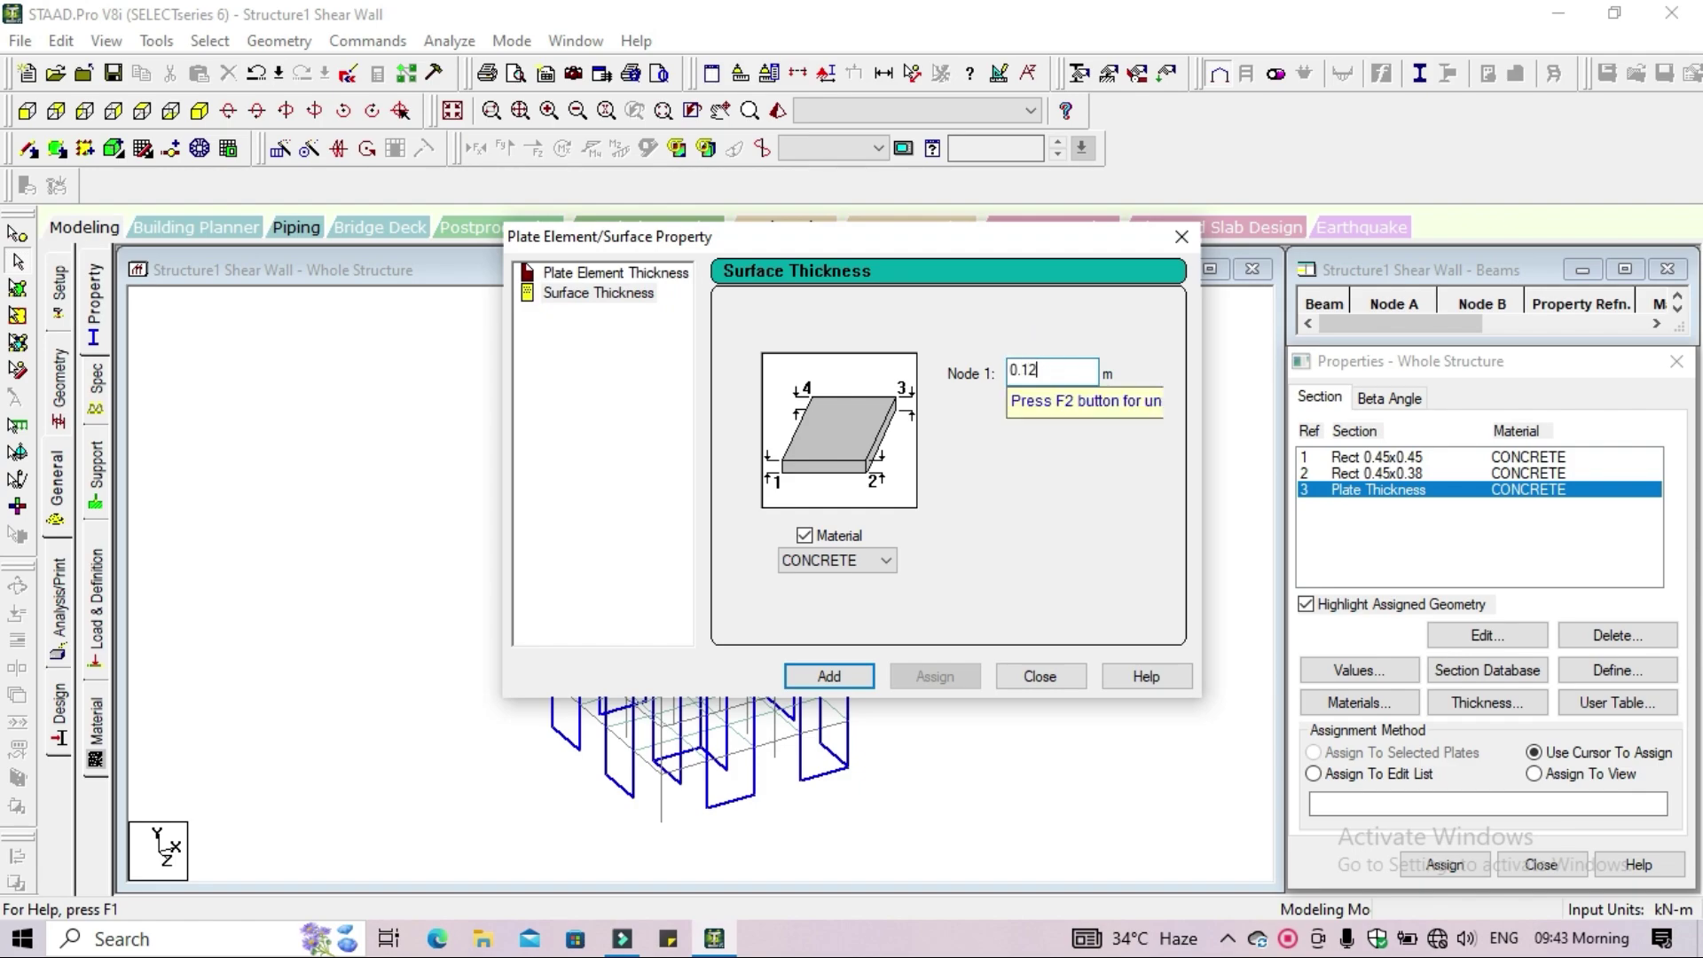
Add a concrete surface thickness property of 0.12 m and close the plate and surface property dialog
left_click(860, 679)
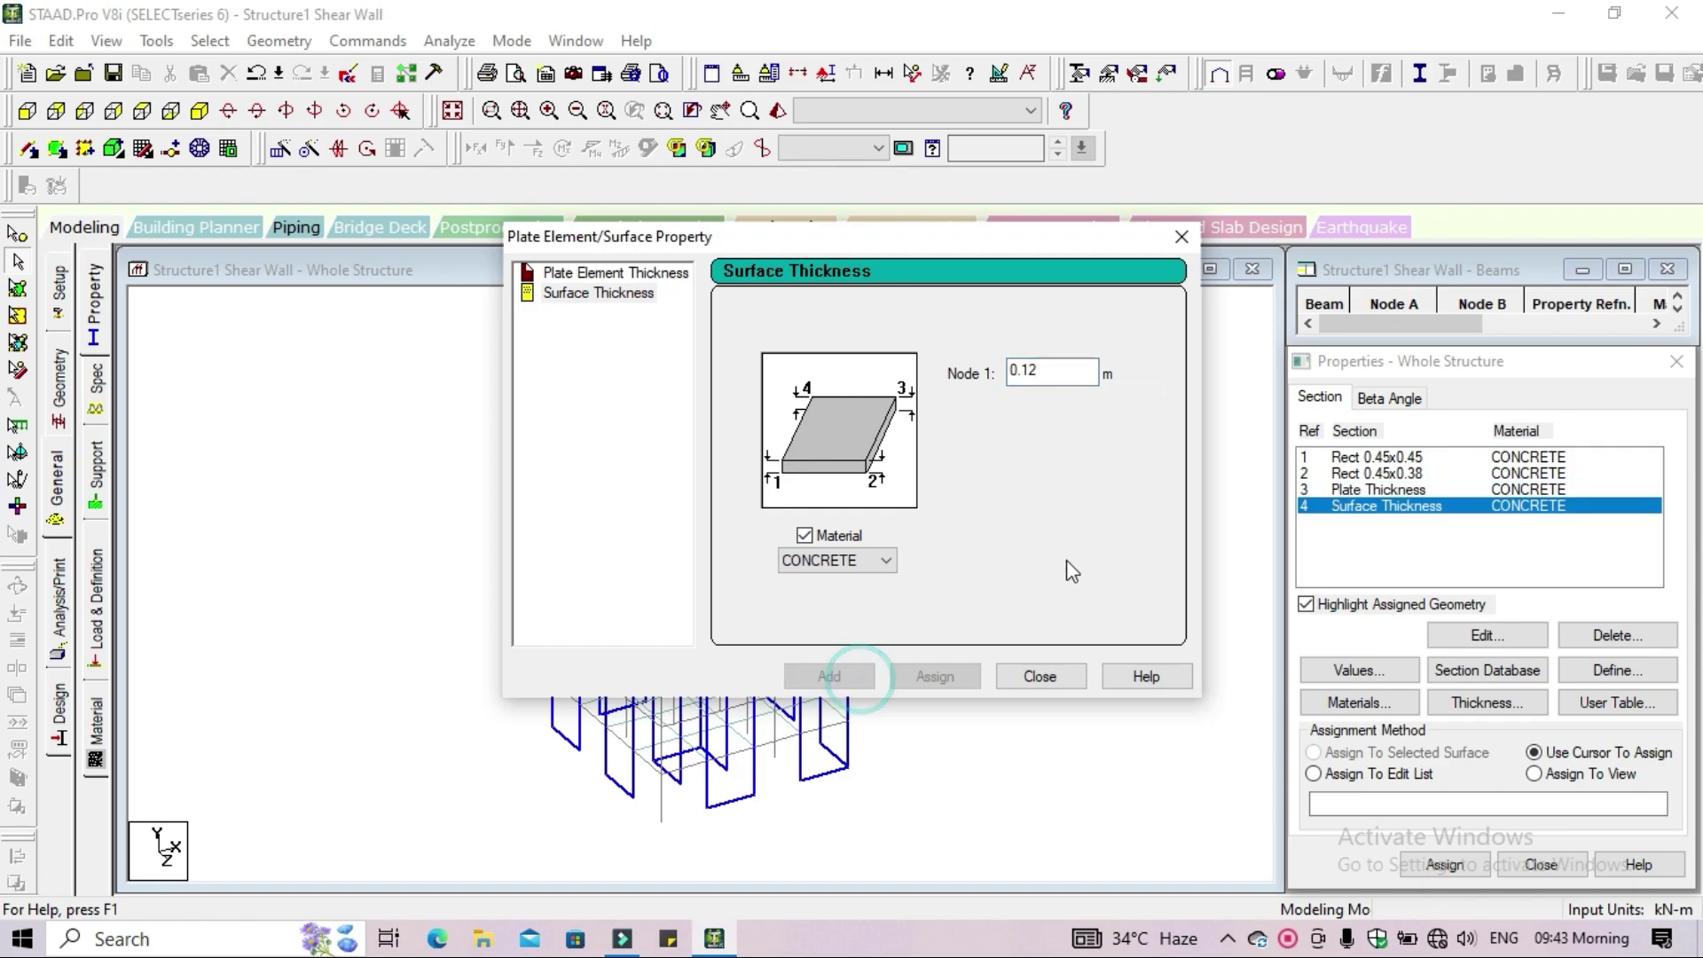
left_click(1063, 681)
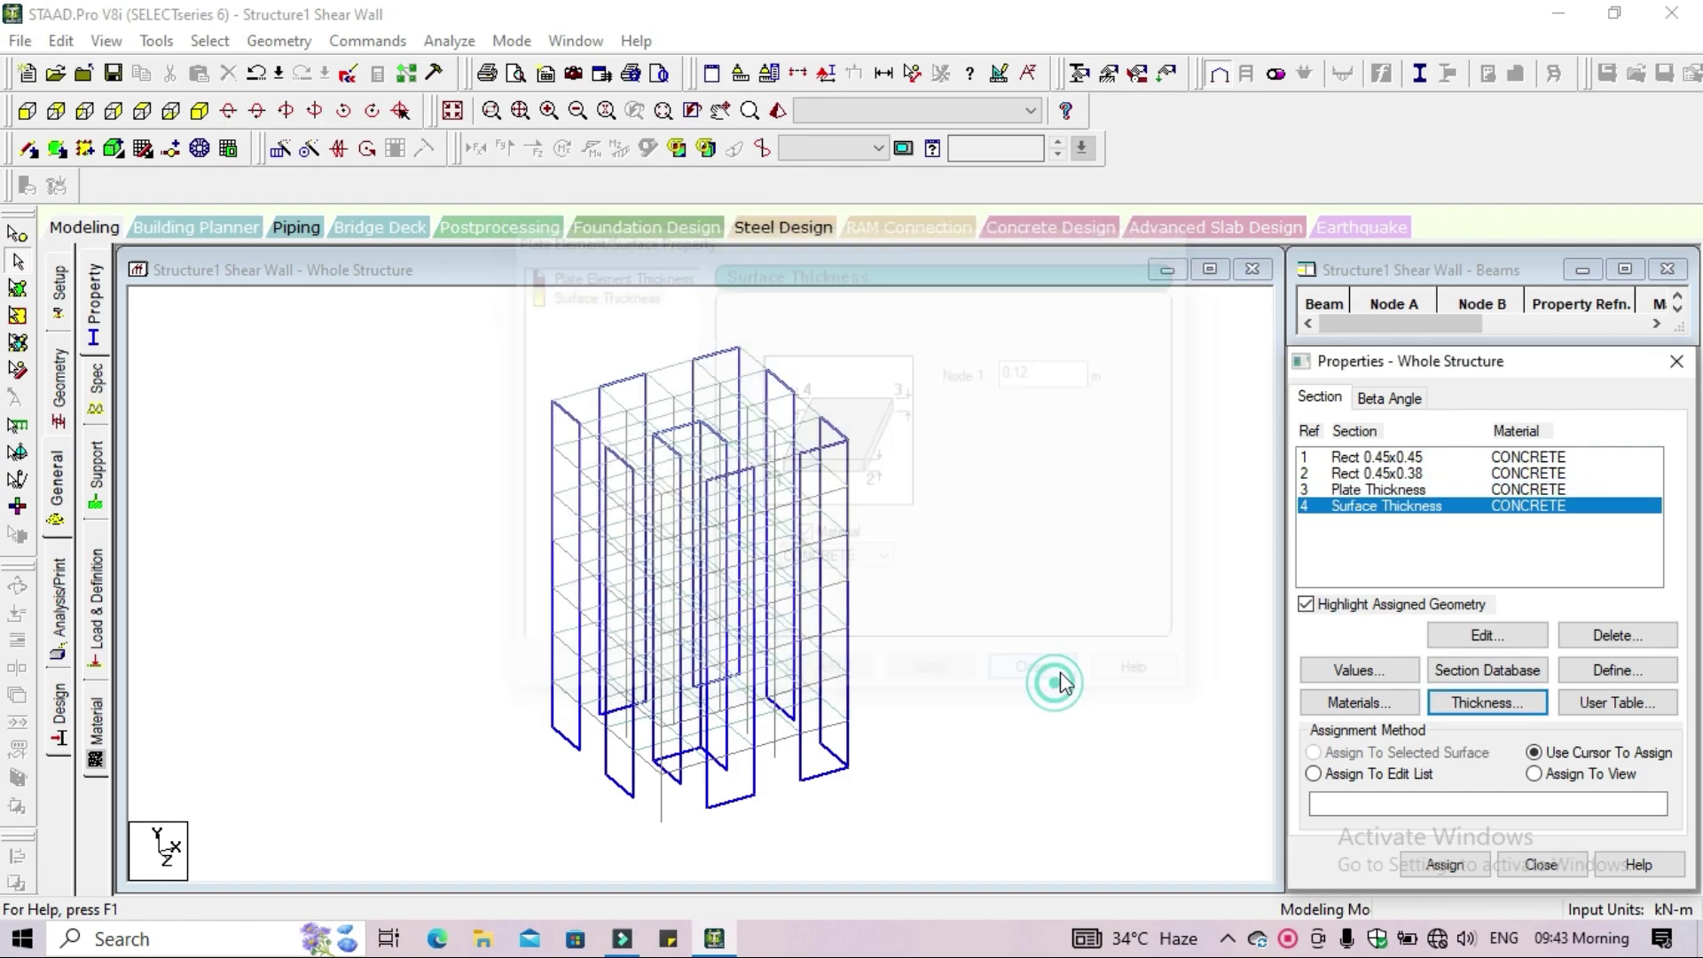
Assign the Rect 0.45x0.45 concrete section to all members parallel to the Y axis
left_click(1413, 458)
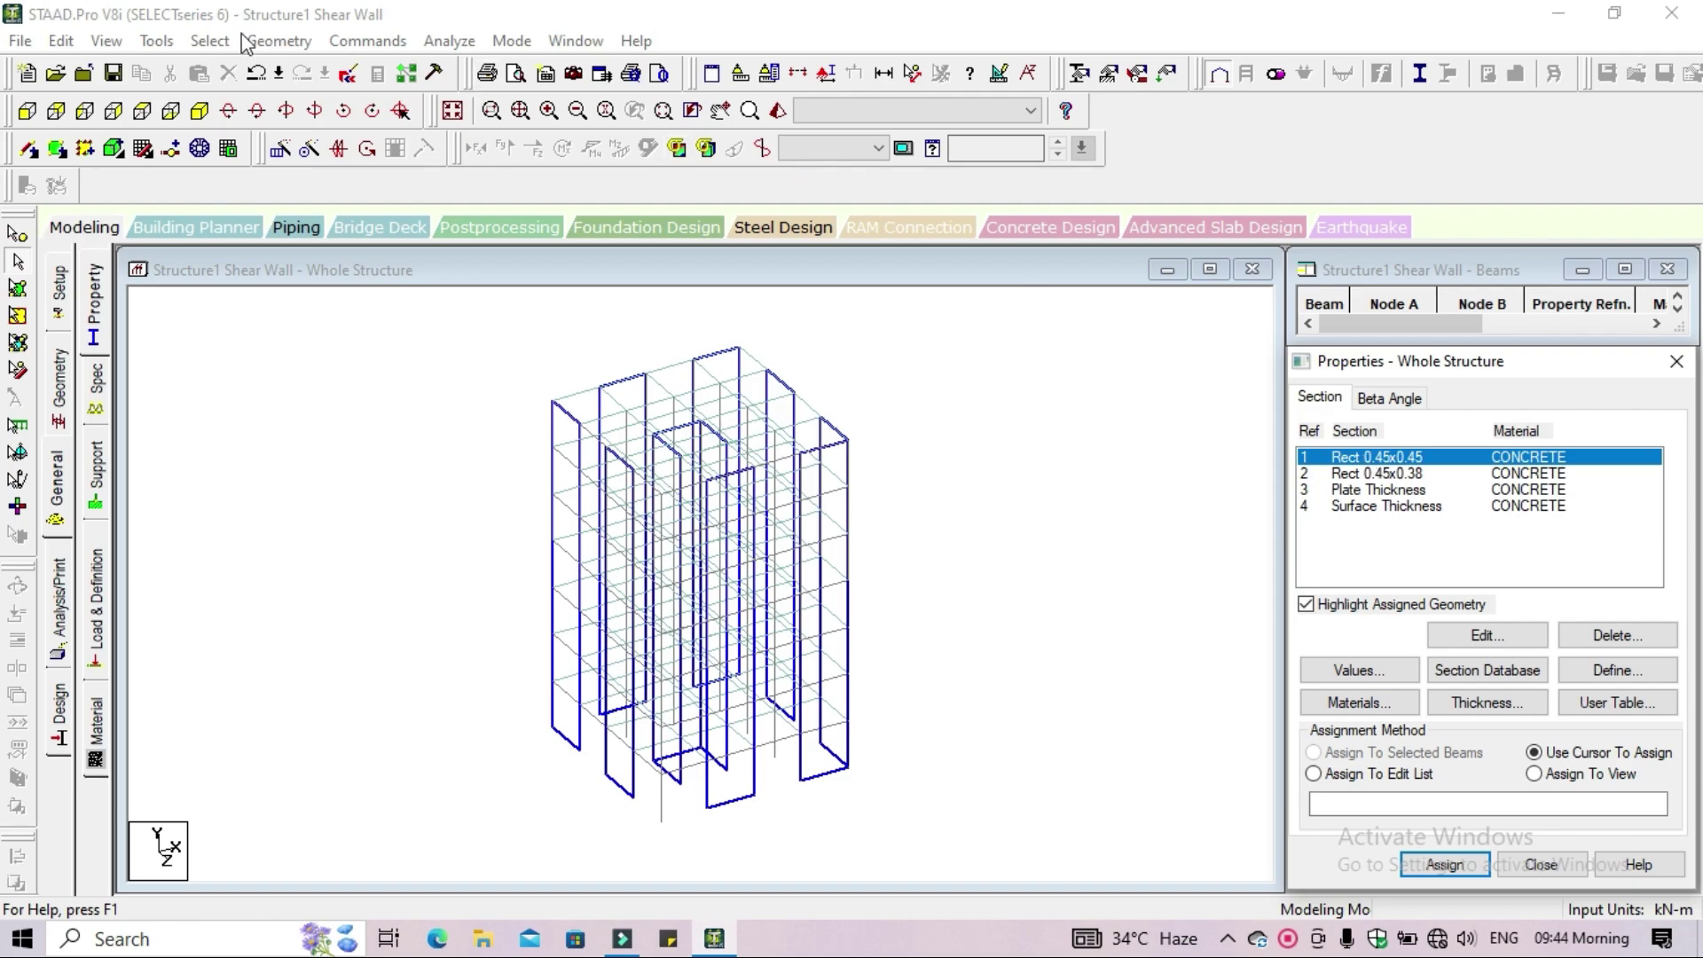
left_click(208, 40)
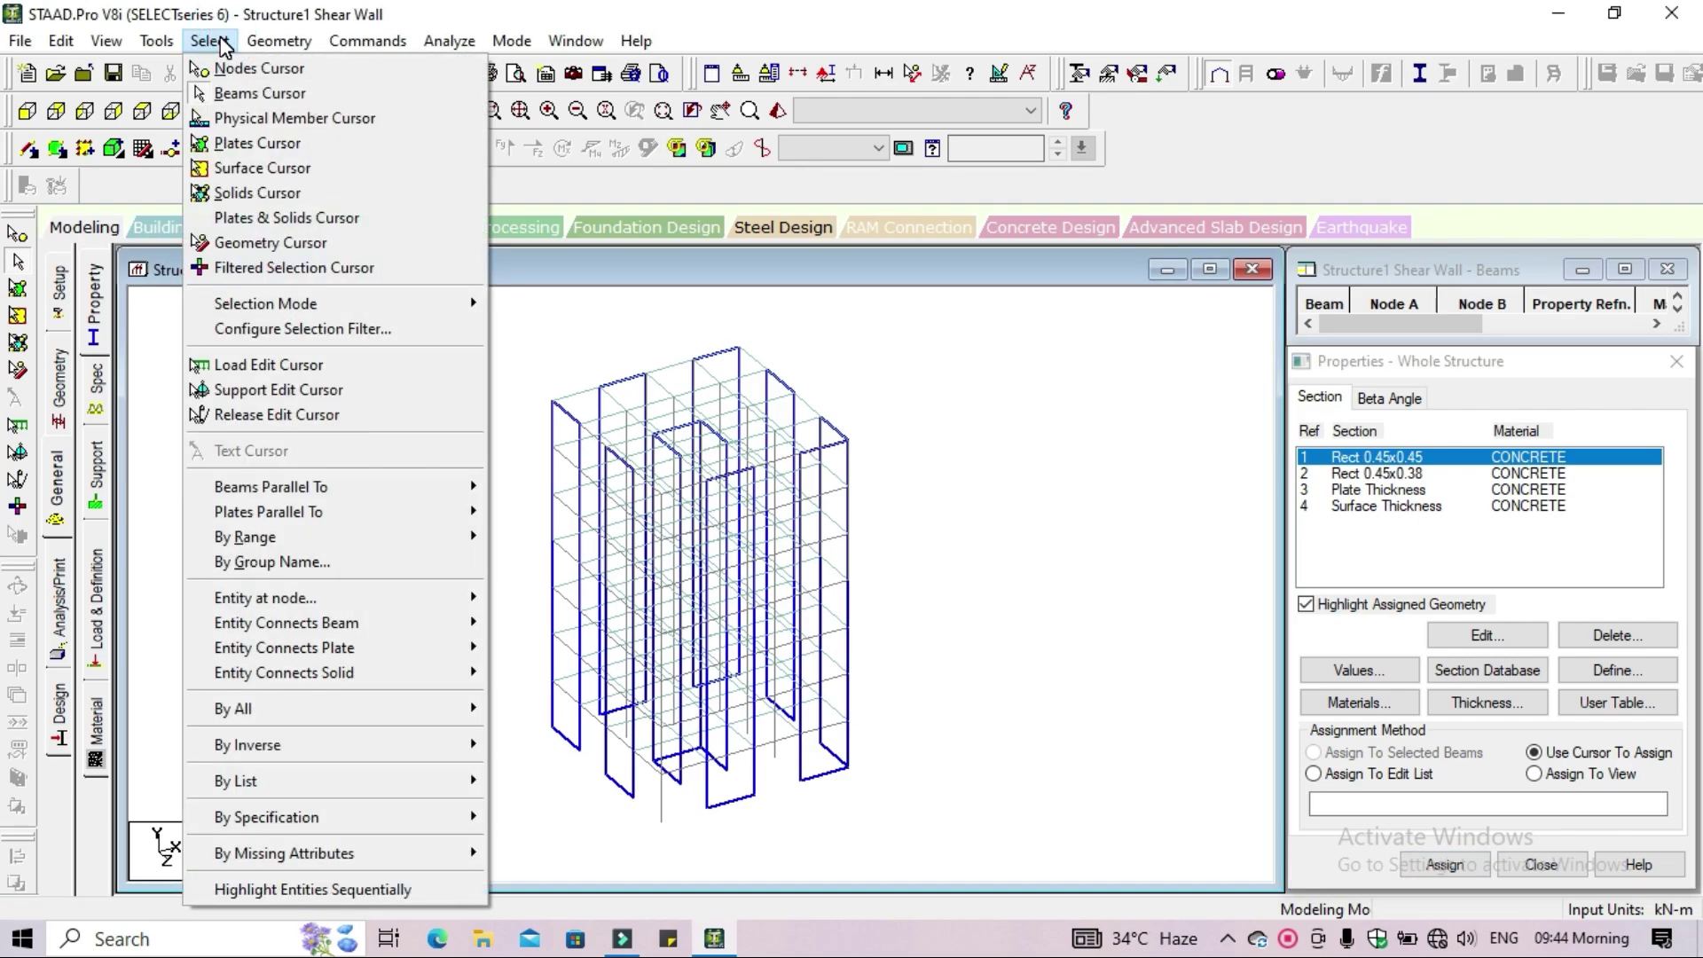
mouse_move(386, 486)
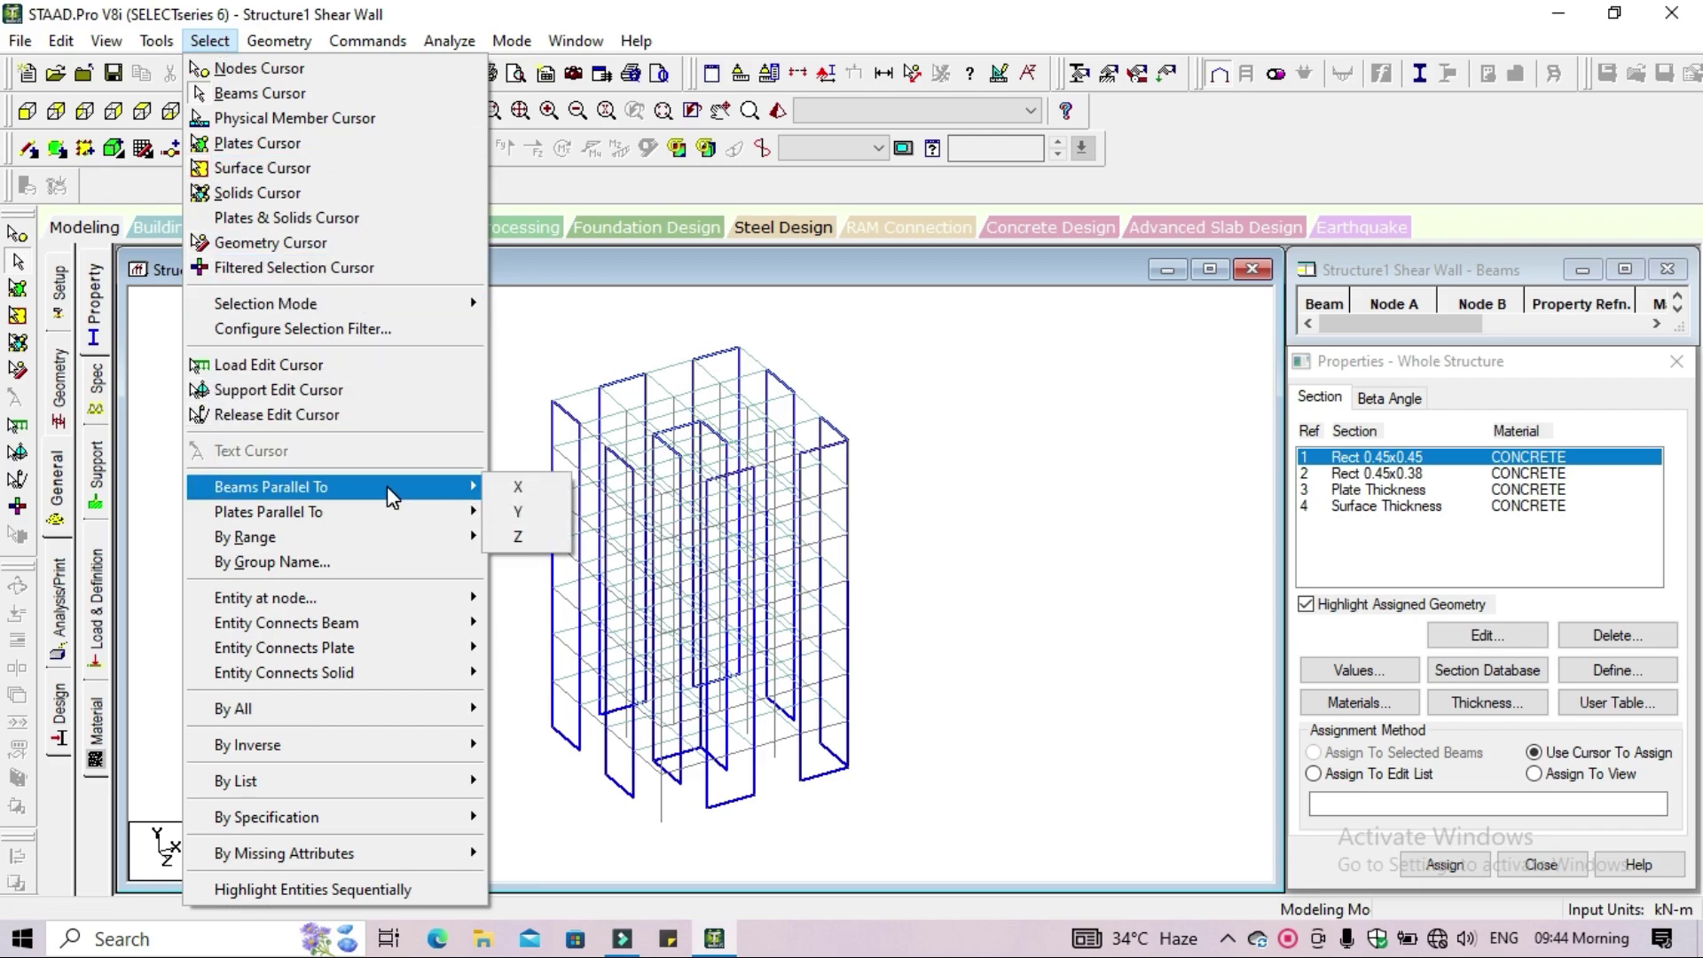
left_click(518, 513)
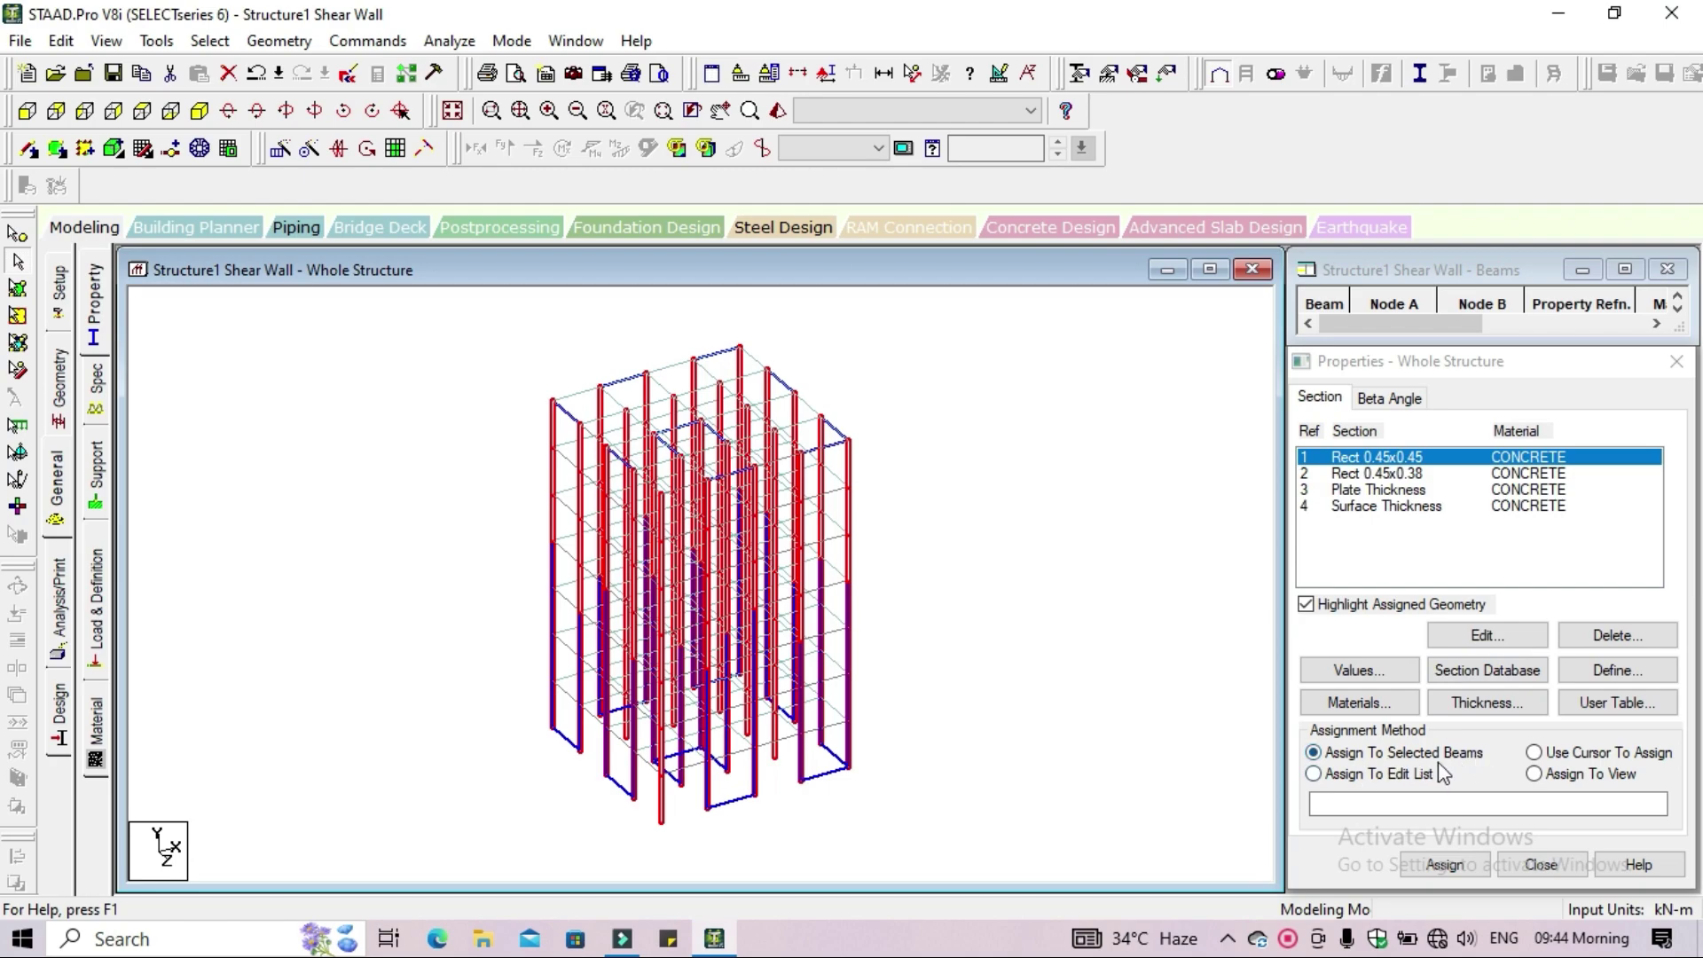
left_click(1445, 865)
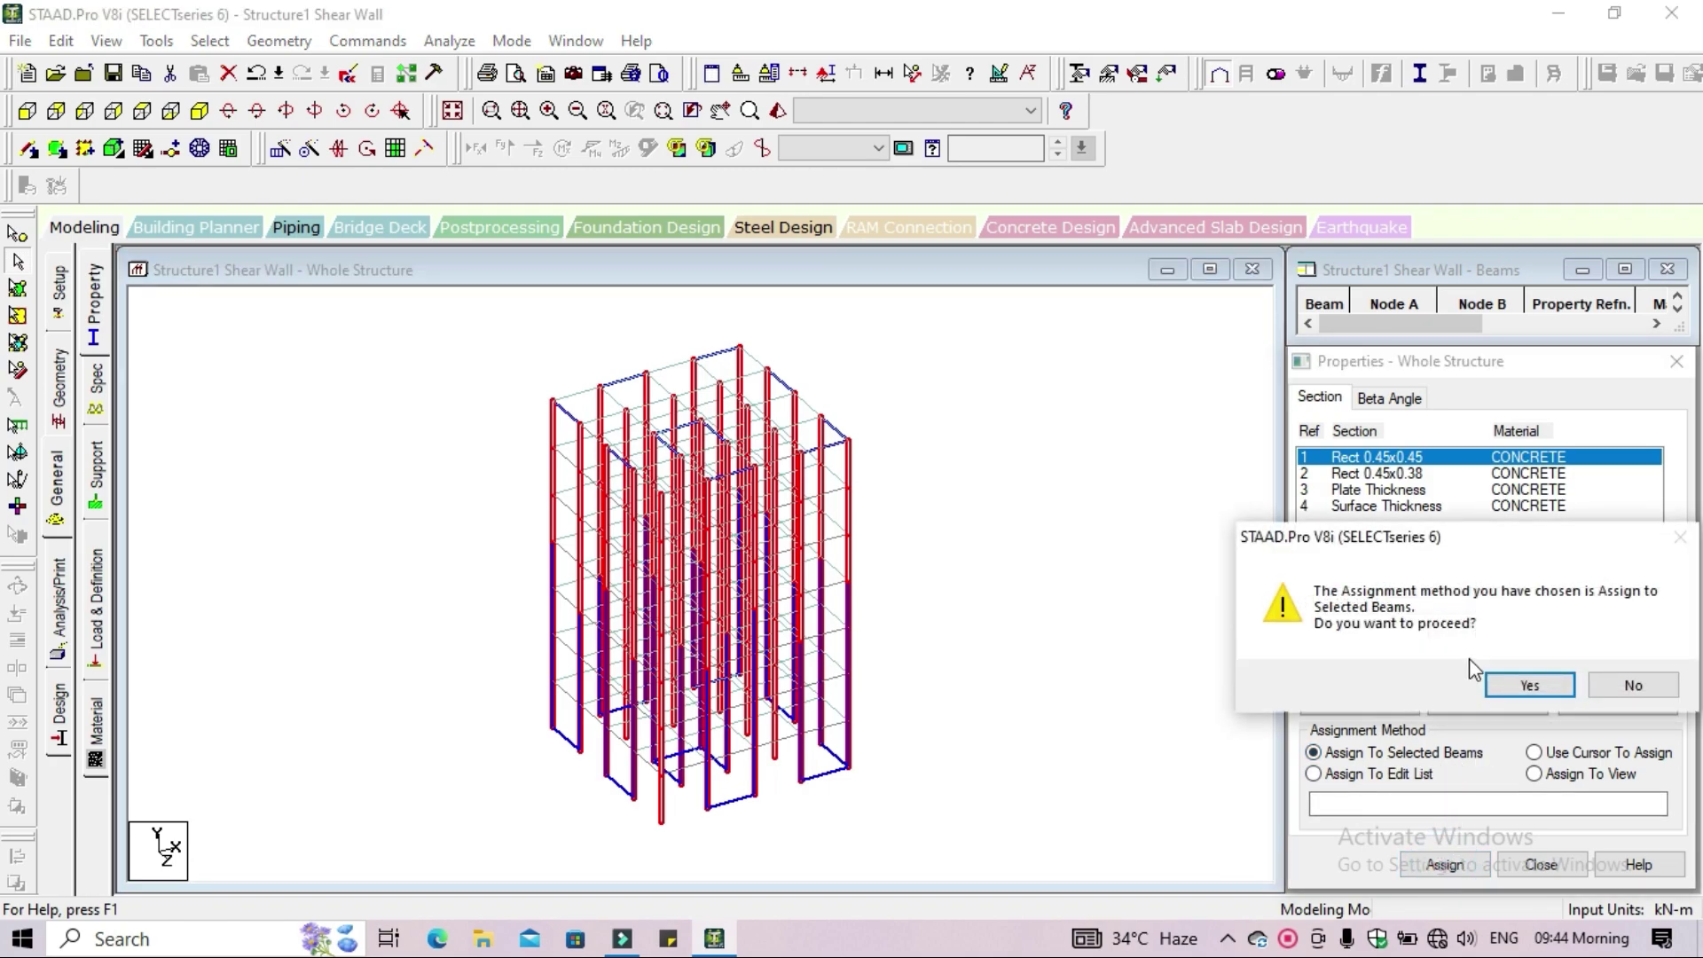
left_click(1534, 687)
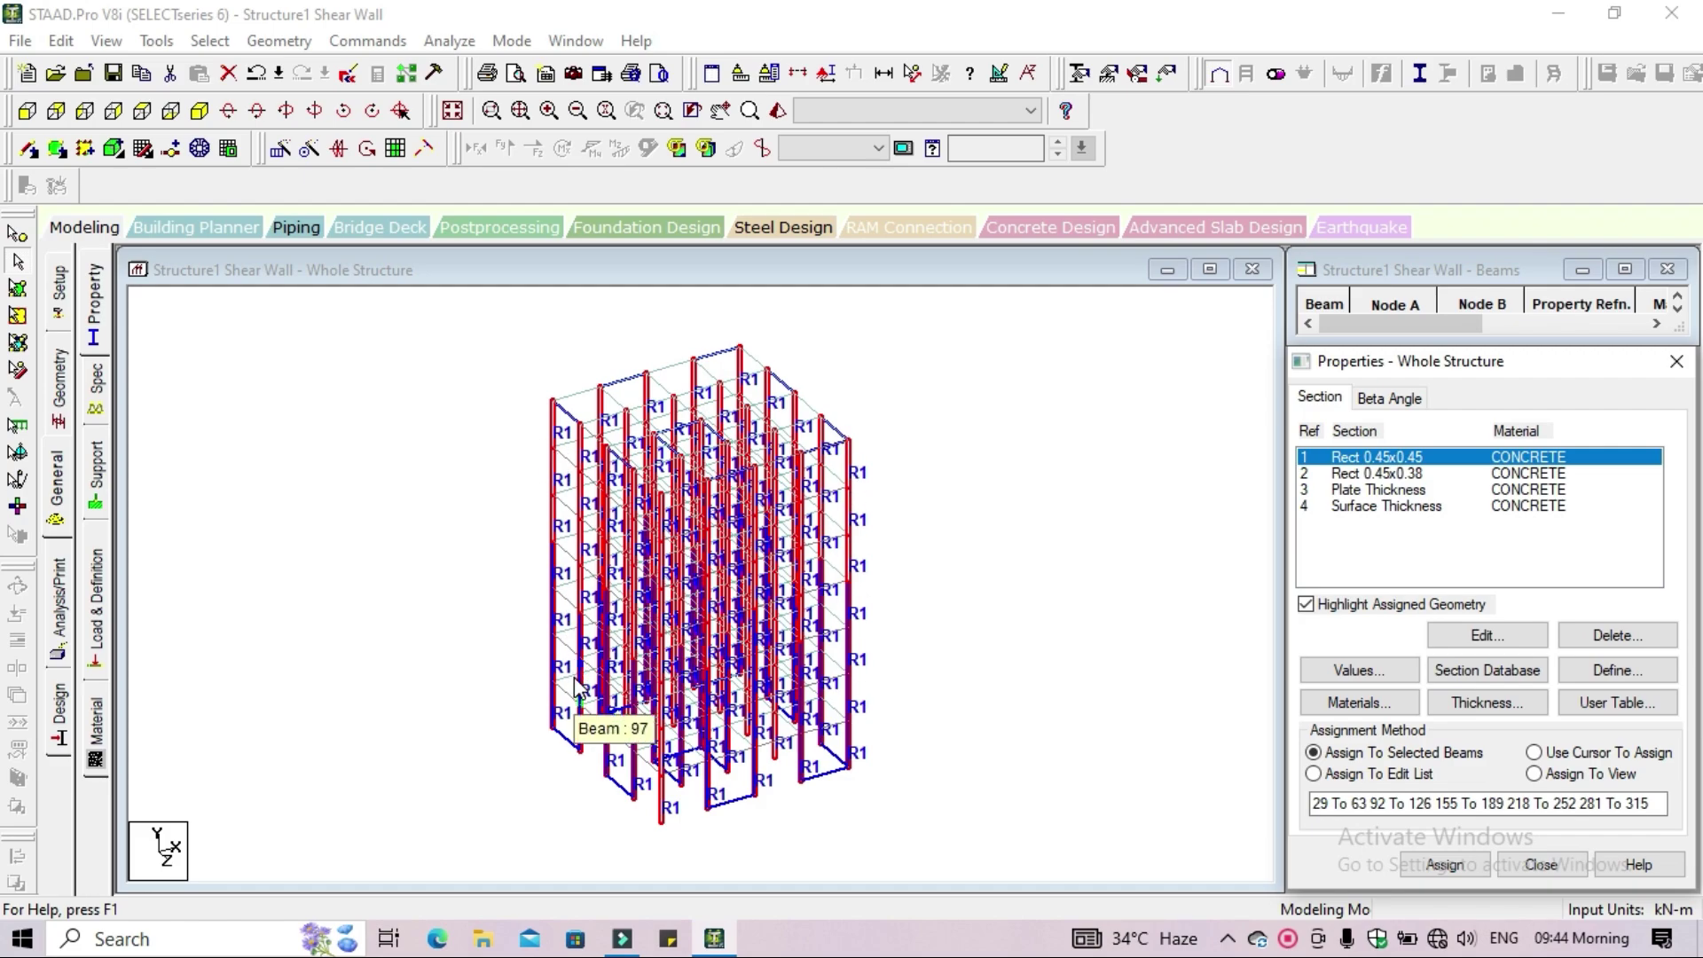
left_click(1030, 559)
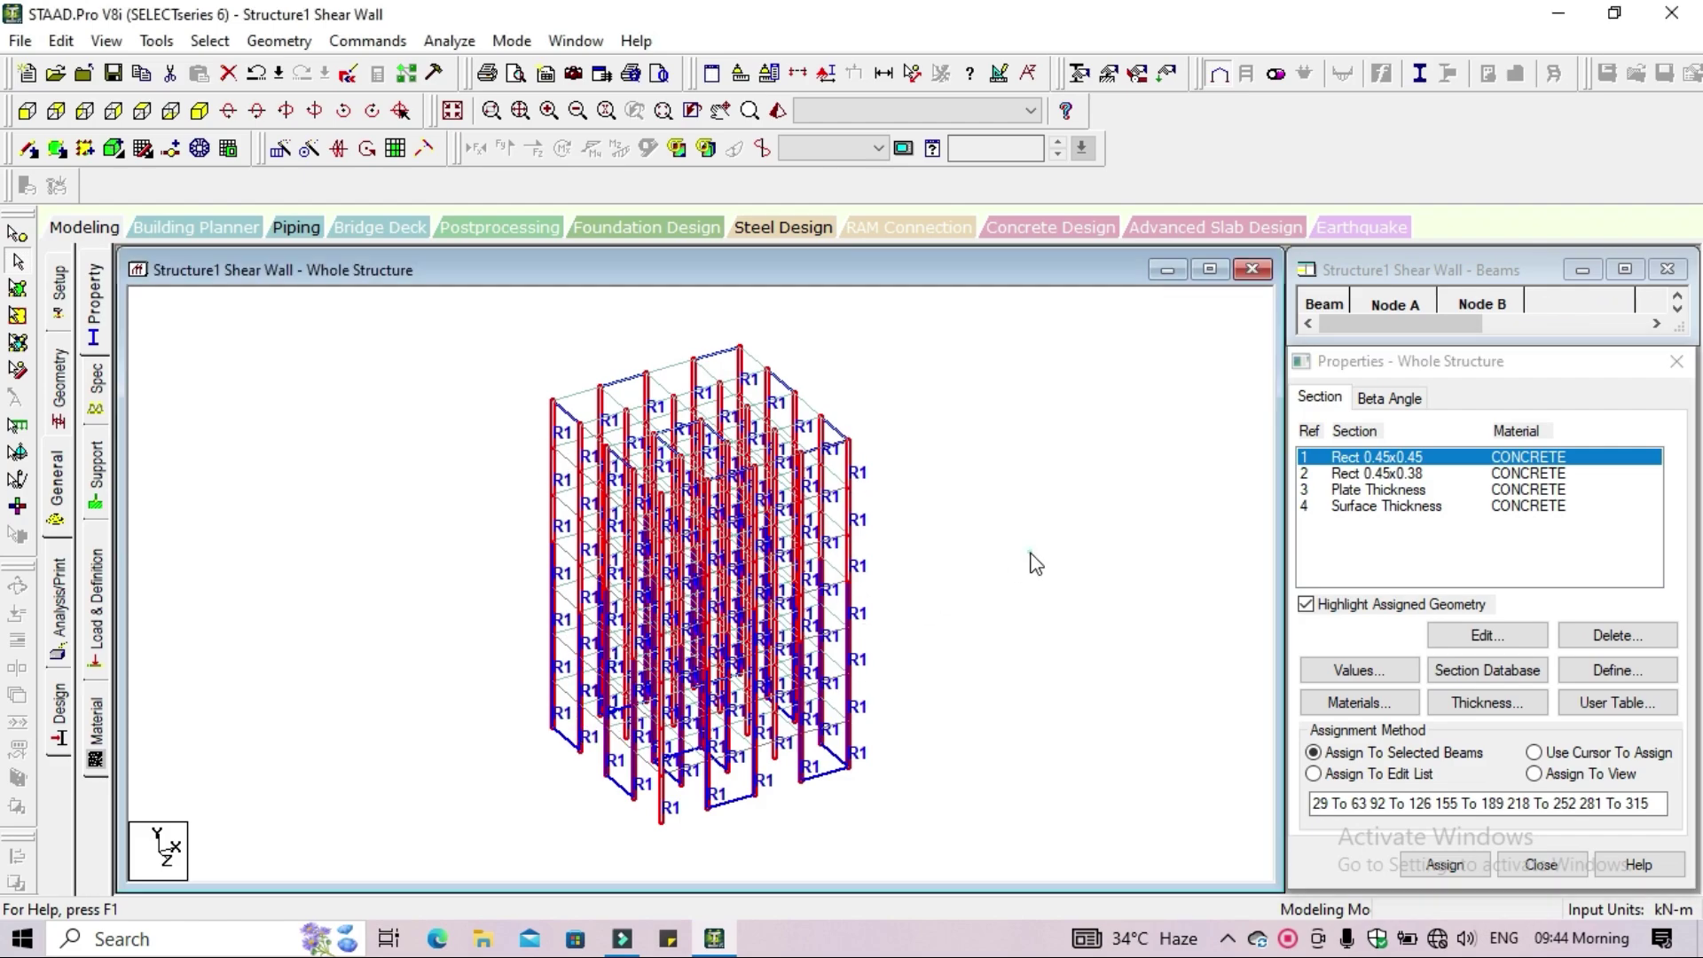
Assign the Rect 0.45x0.38 concrete section to all beams parallel to the X and Z axes
left_click(1378, 475)
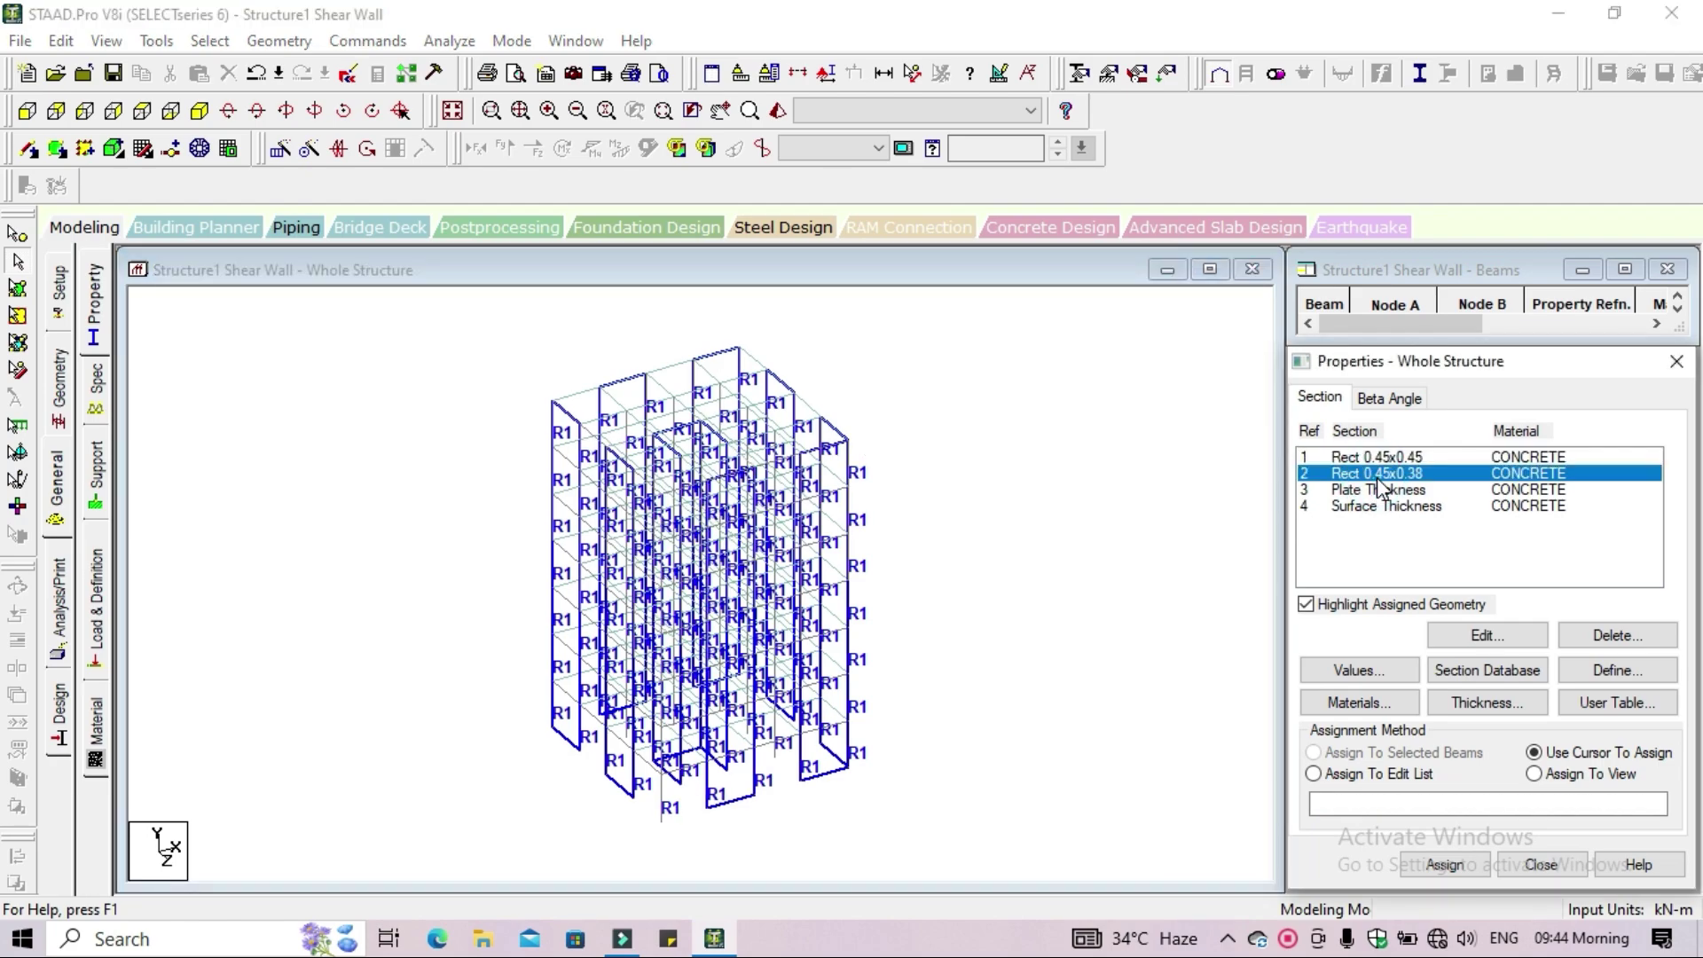
left_click(201, 50)
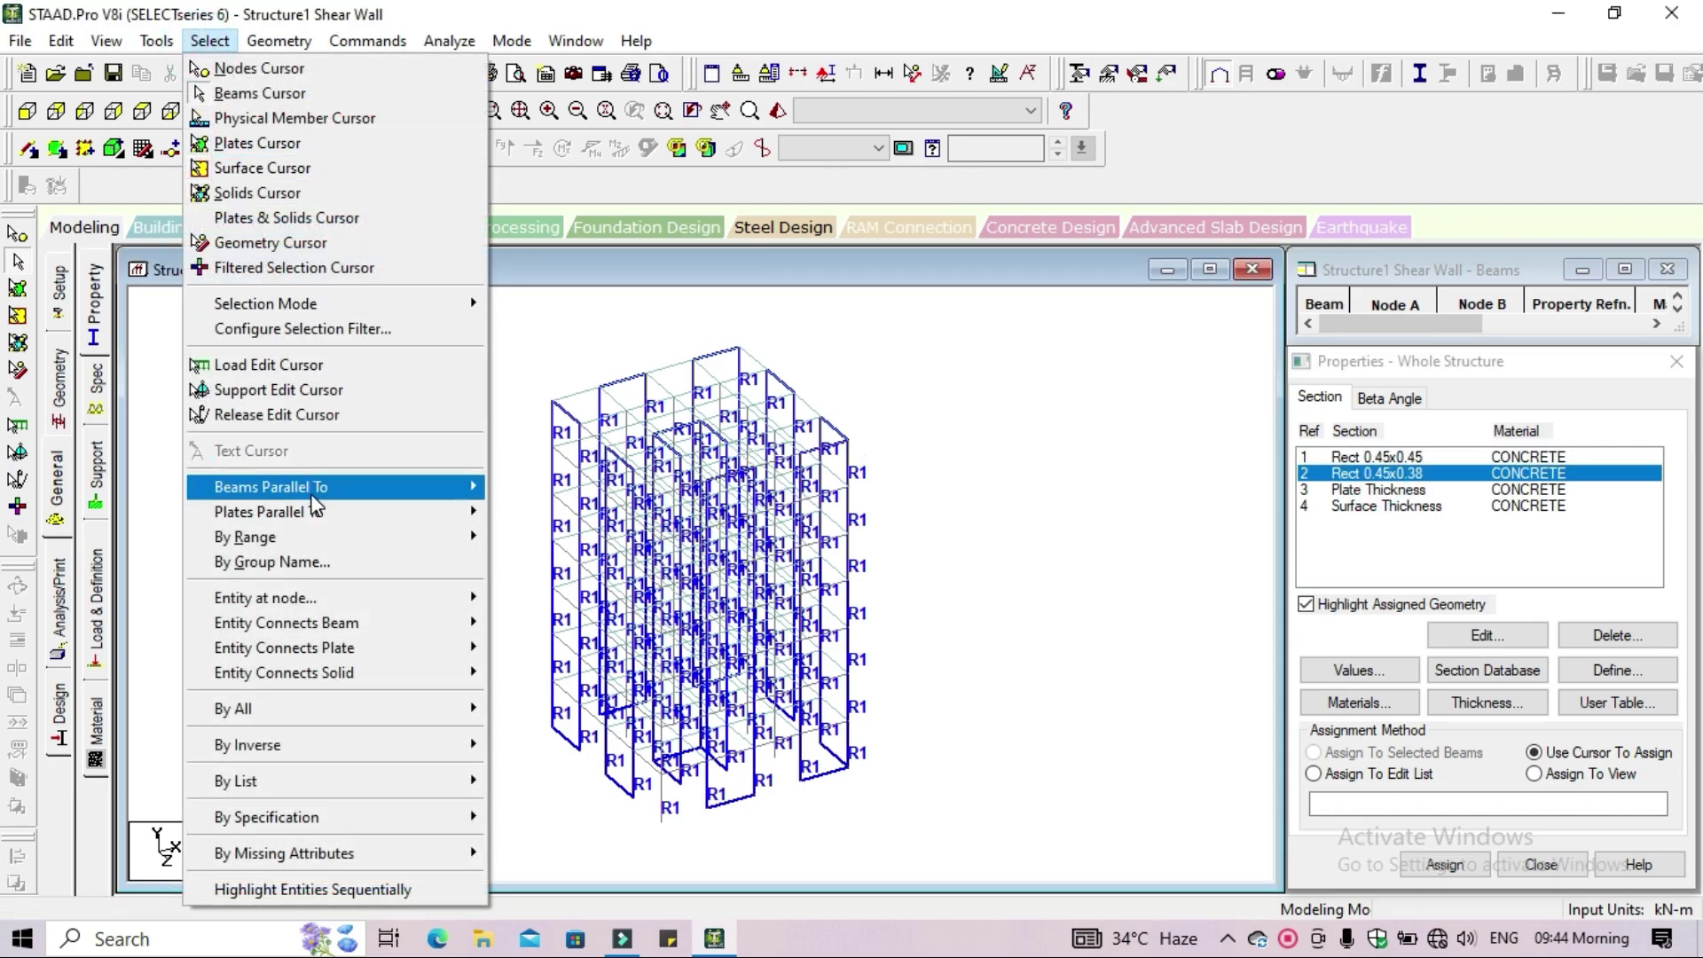
mouse_move(313, 497)
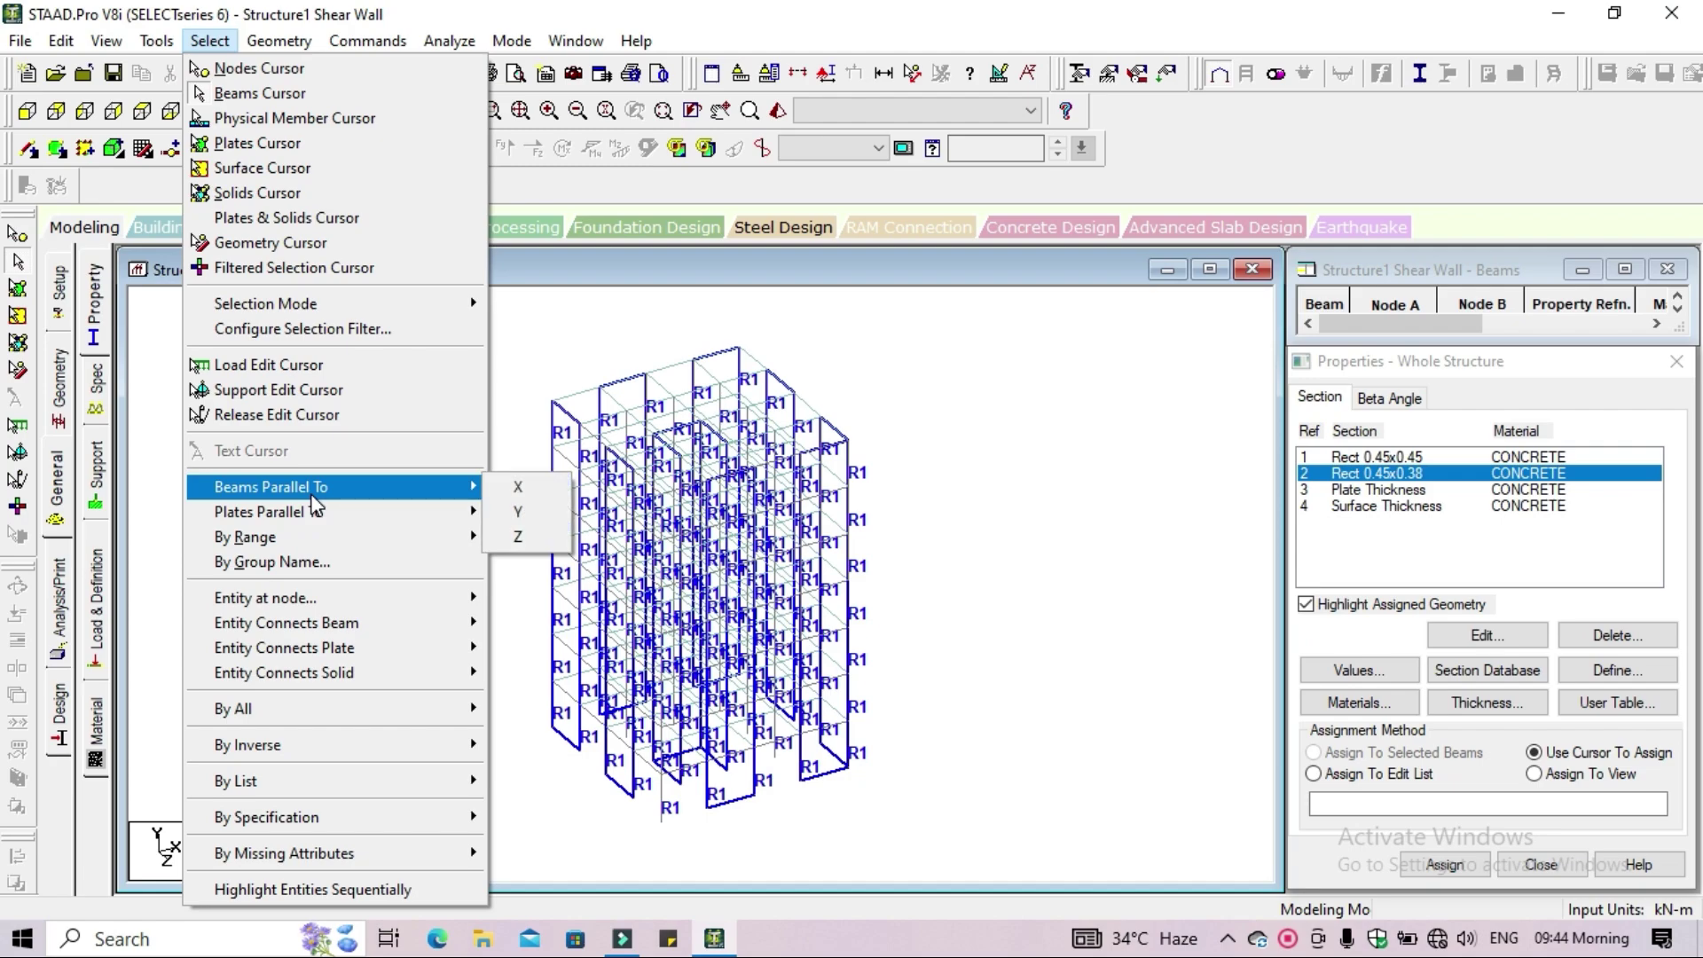
left_click(512, 498)
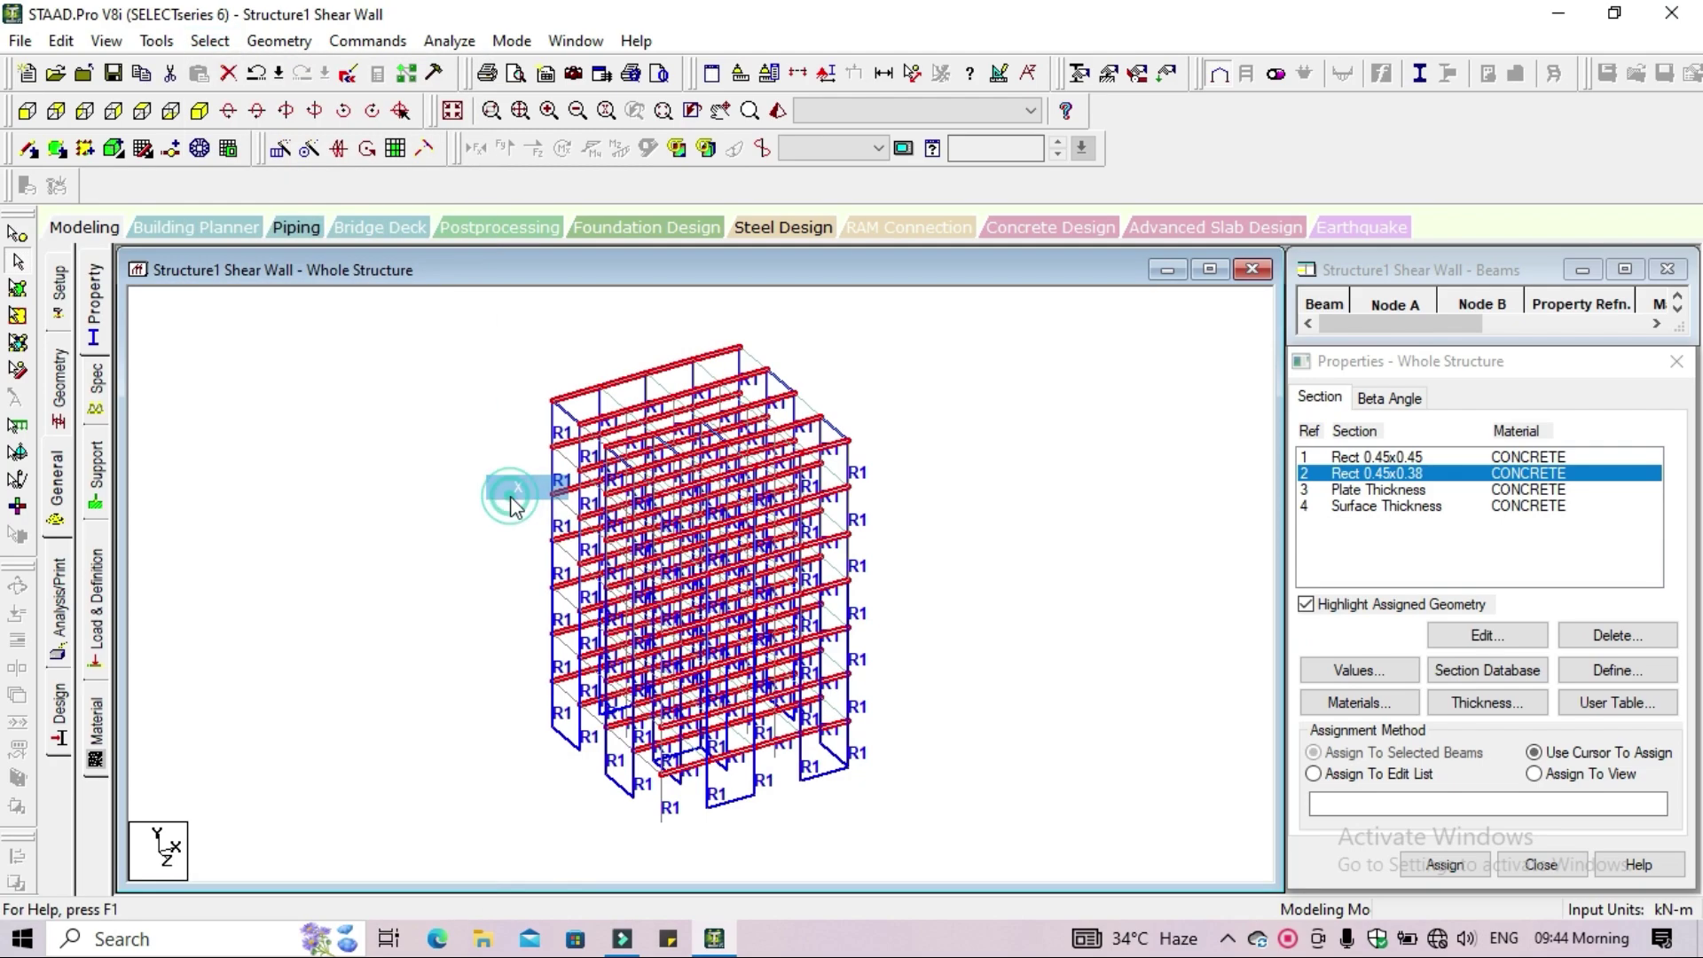
left_click(205, 44)
mouse_move(396, 486)
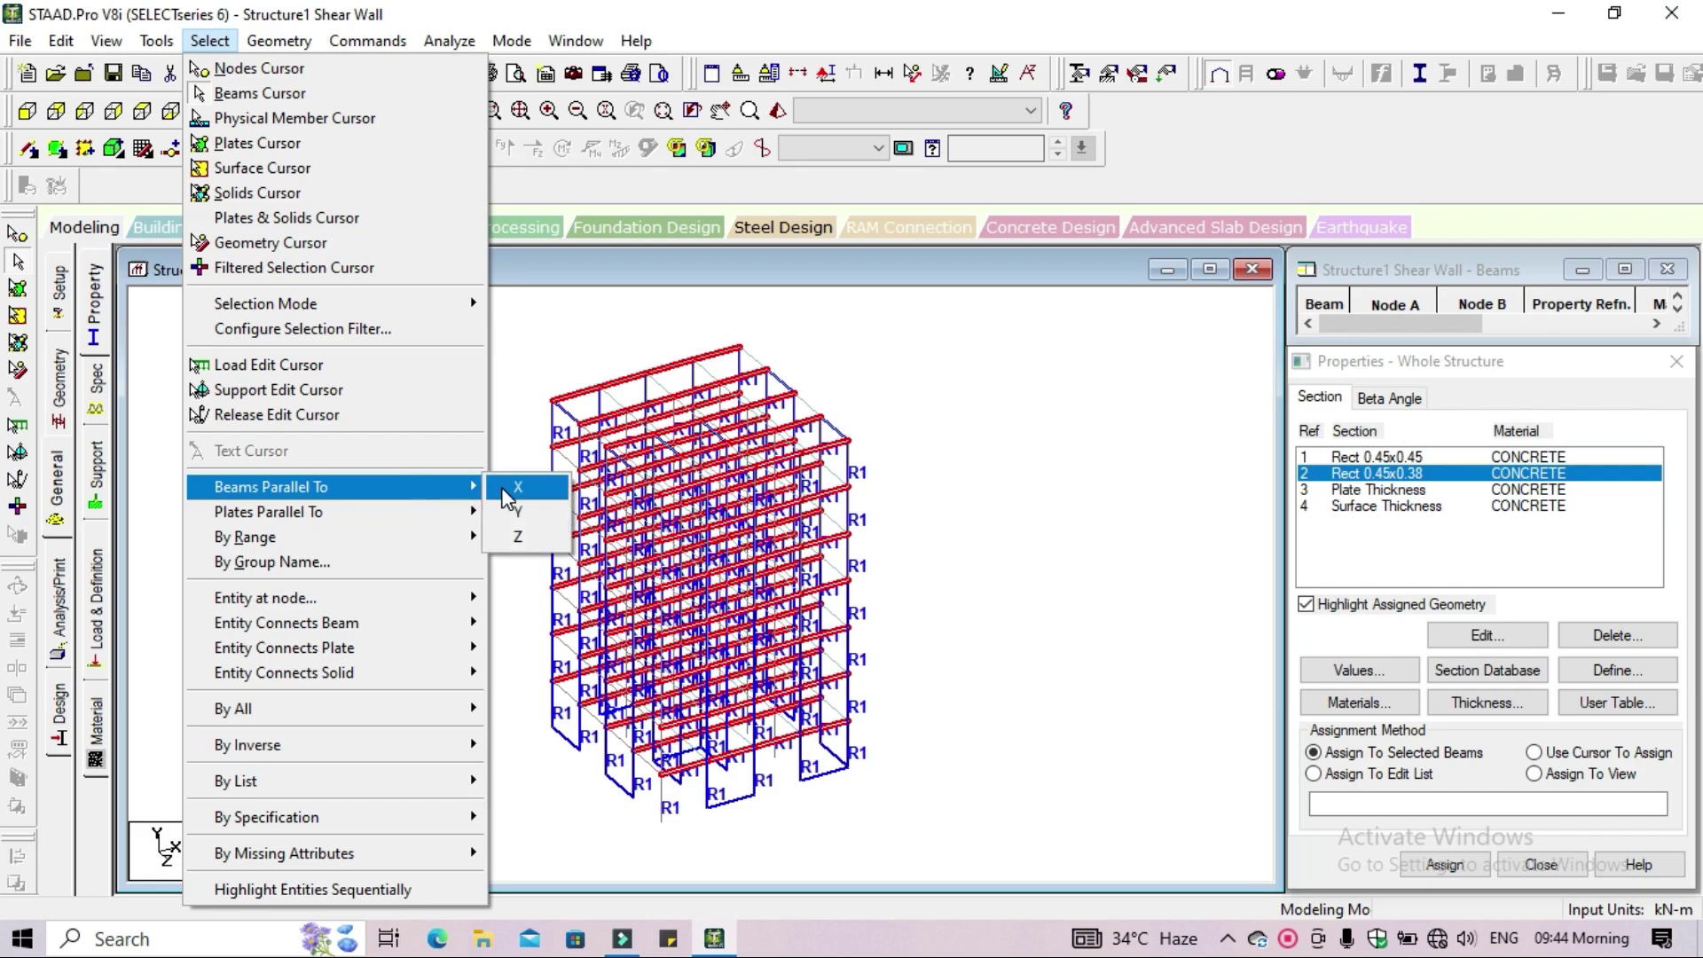
left_click(509, 530)
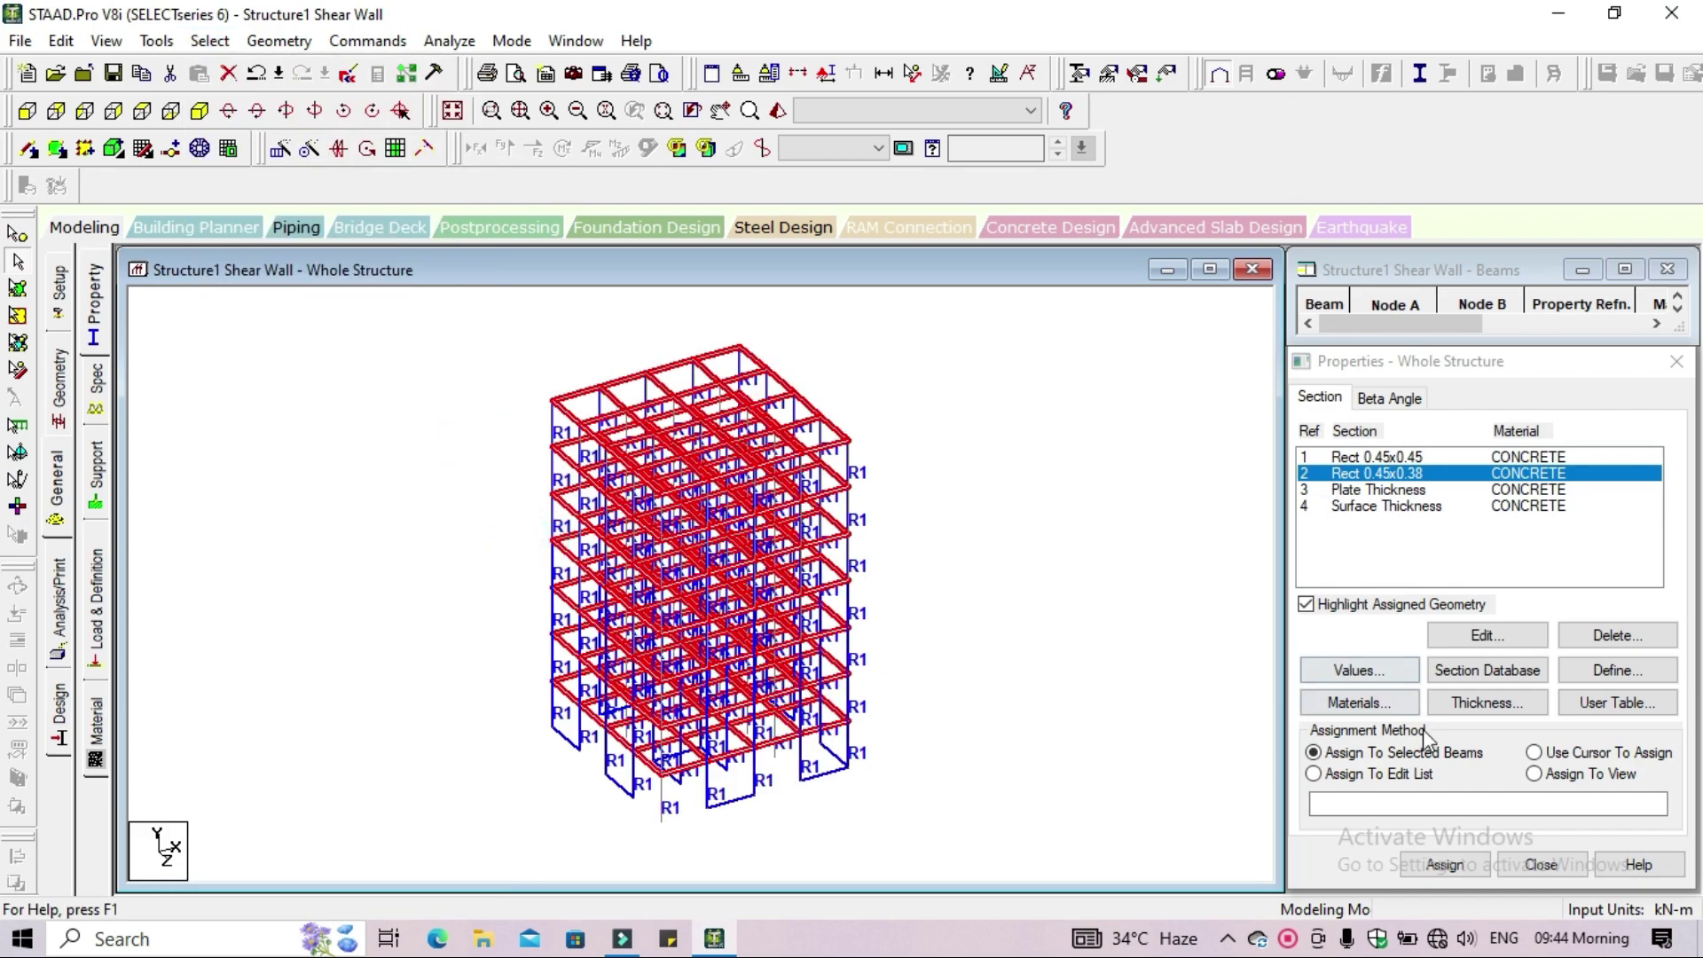
left_click(1446, 865)
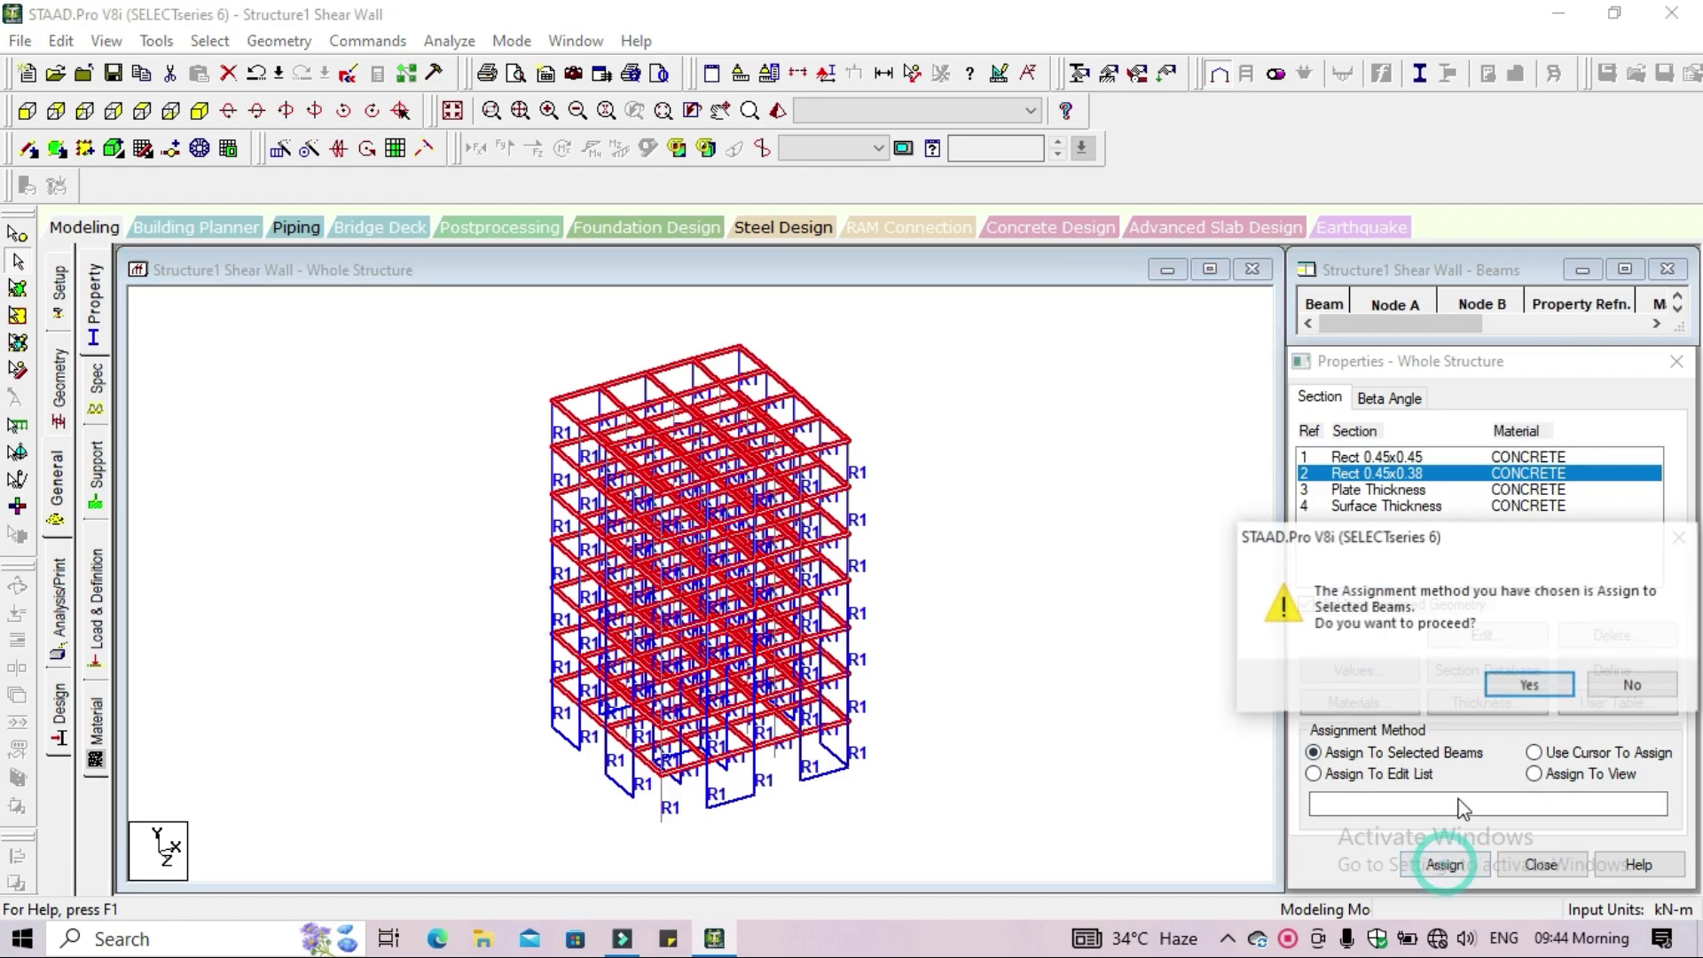
left_click(1525, 686)
left_click(1097, 540)
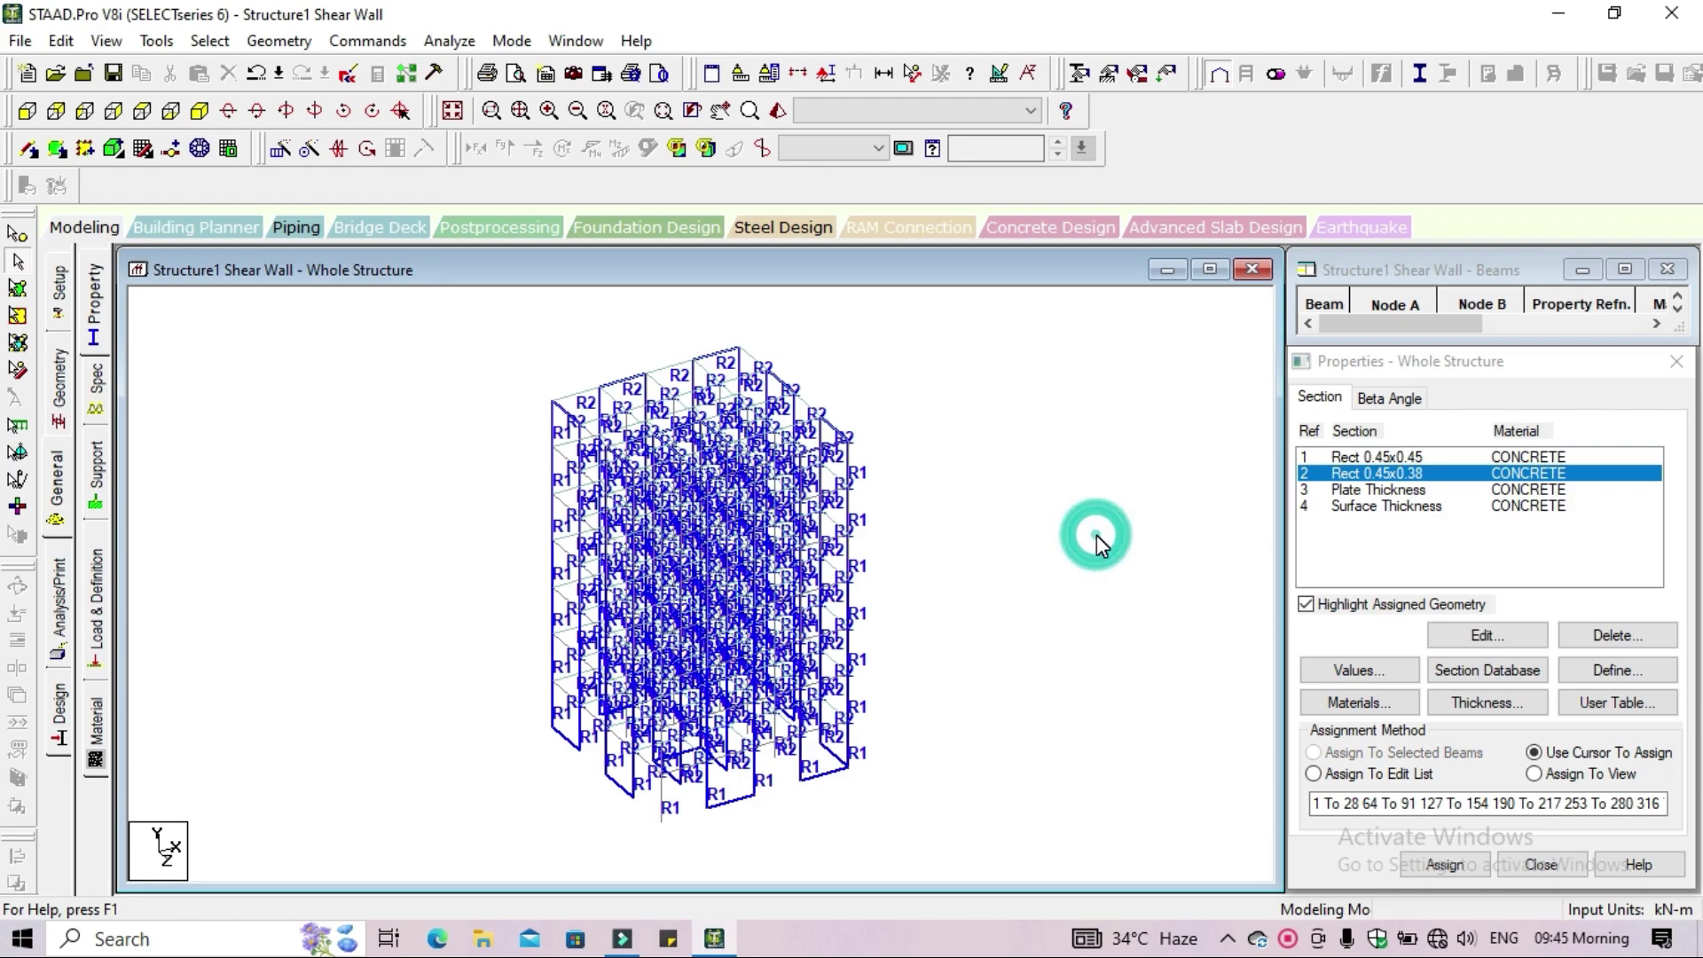
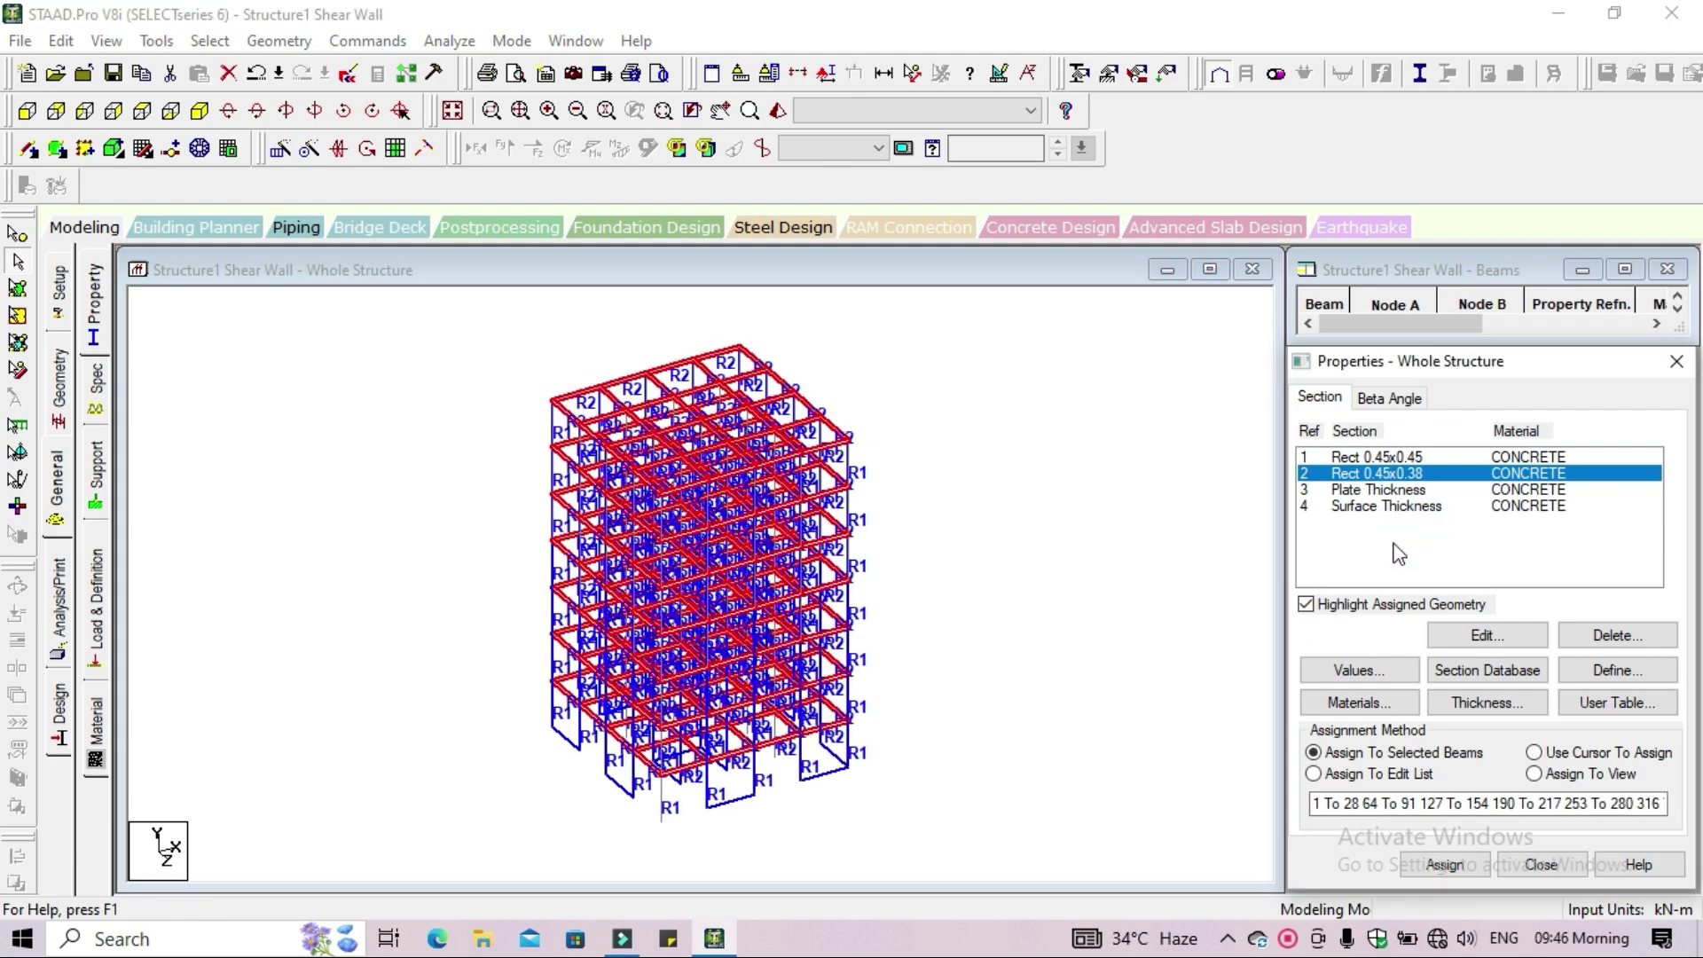
Assign the plate thickness property to all floor plates using the Assign To View method
left_click(1354, 490)
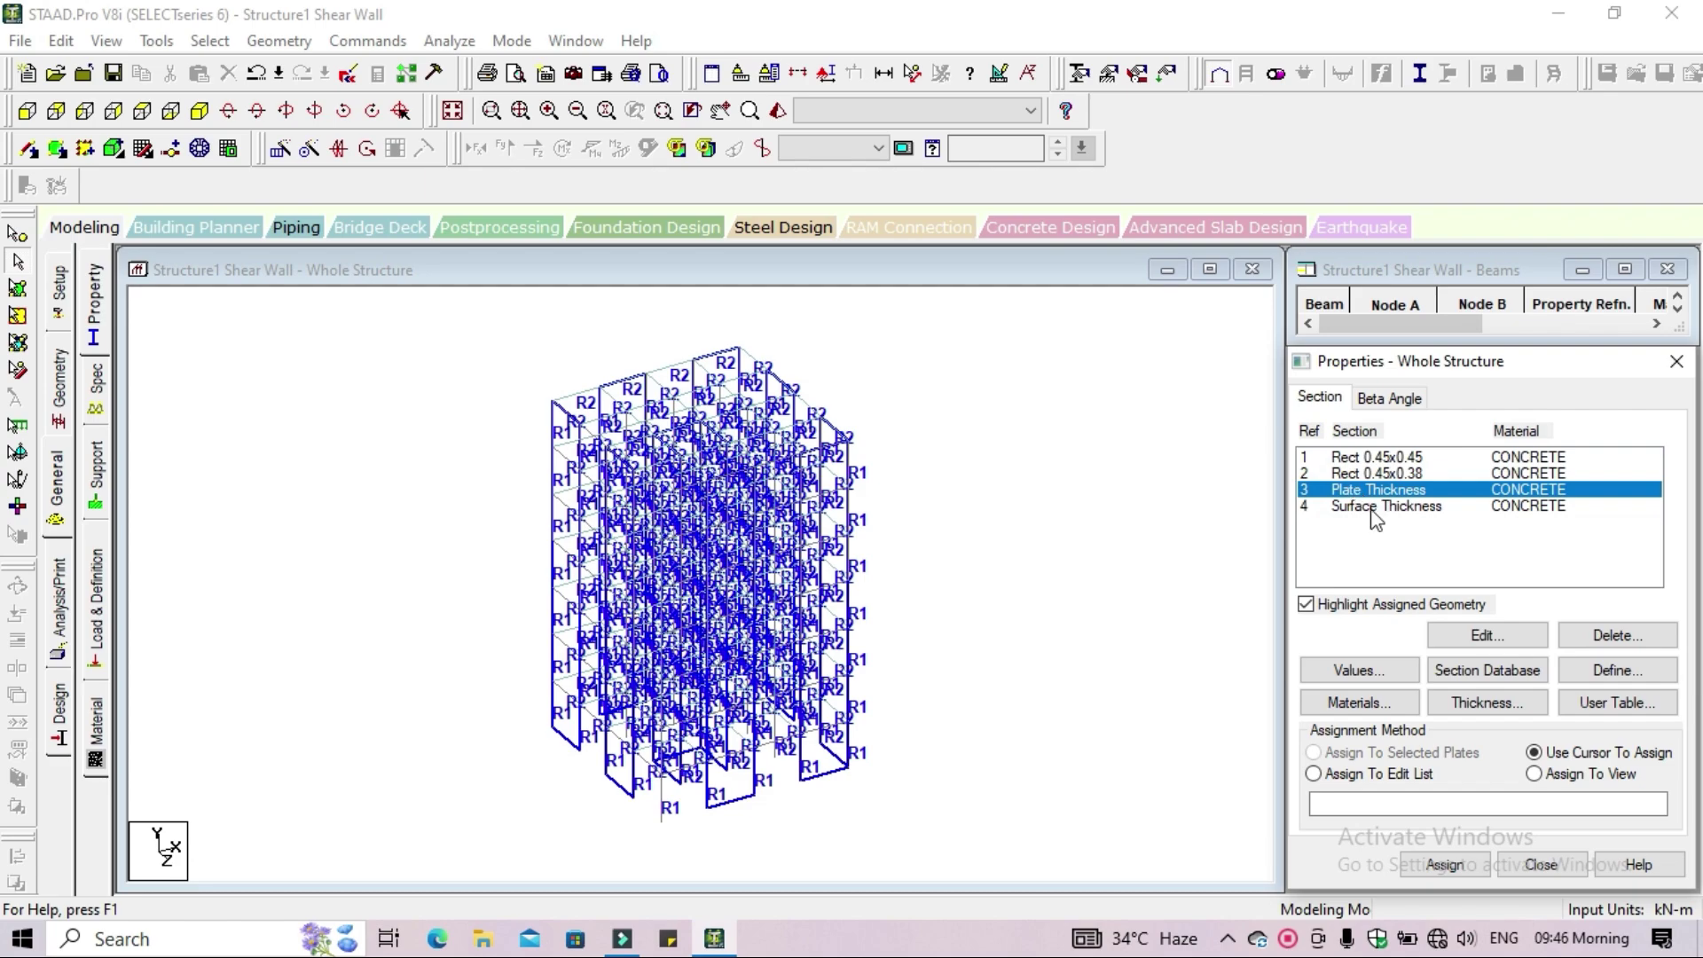
left_click(1535, 752)
left_click(1536, 774)
left_click(1446, 865)
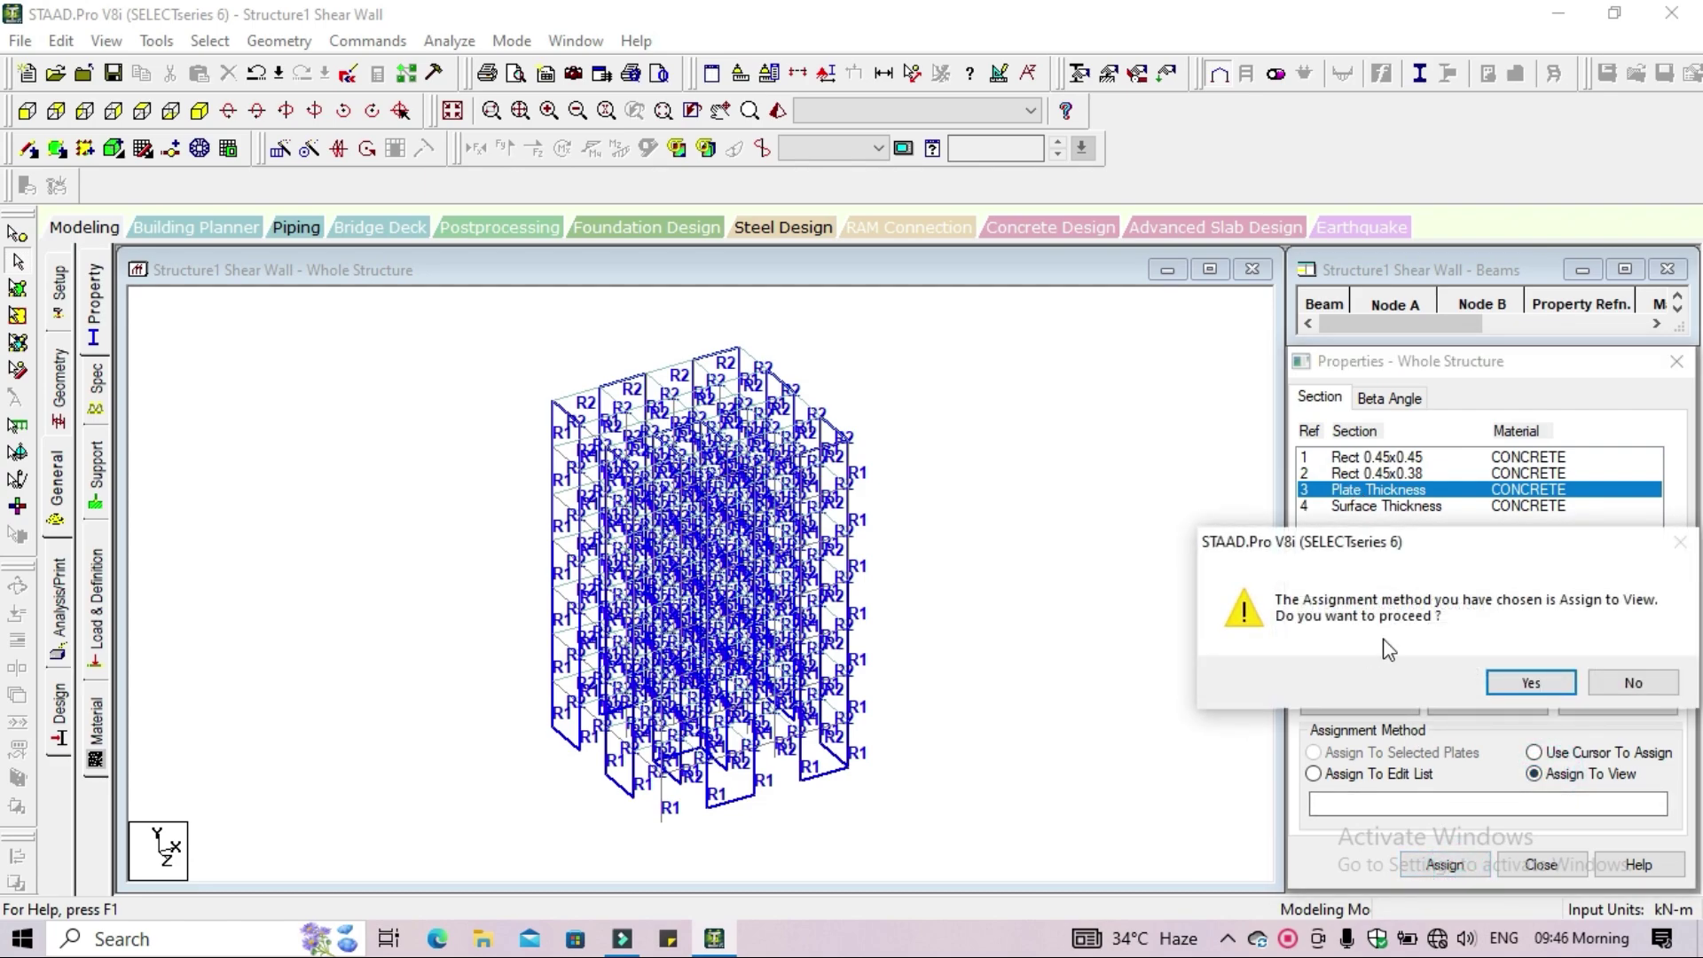
left_click(1525, 687)
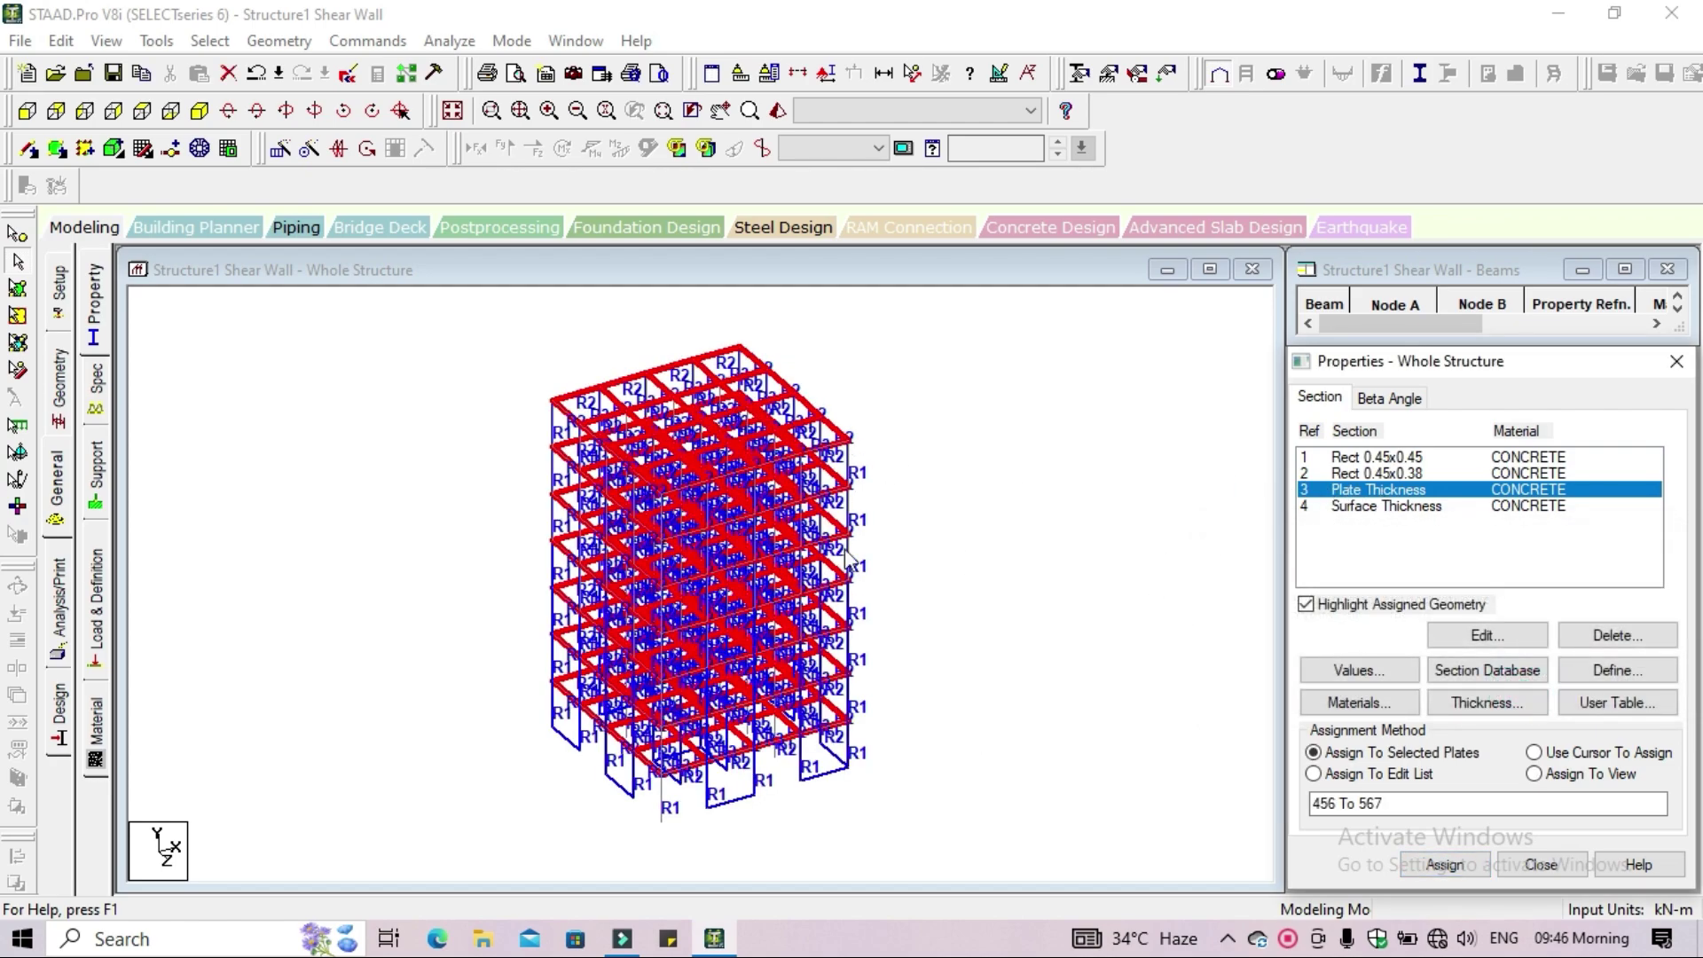
left_click(1258, 612)
Assign the surface thickness property to all shear wall surfaces using the Assign To View method
left_click(1446, 510)
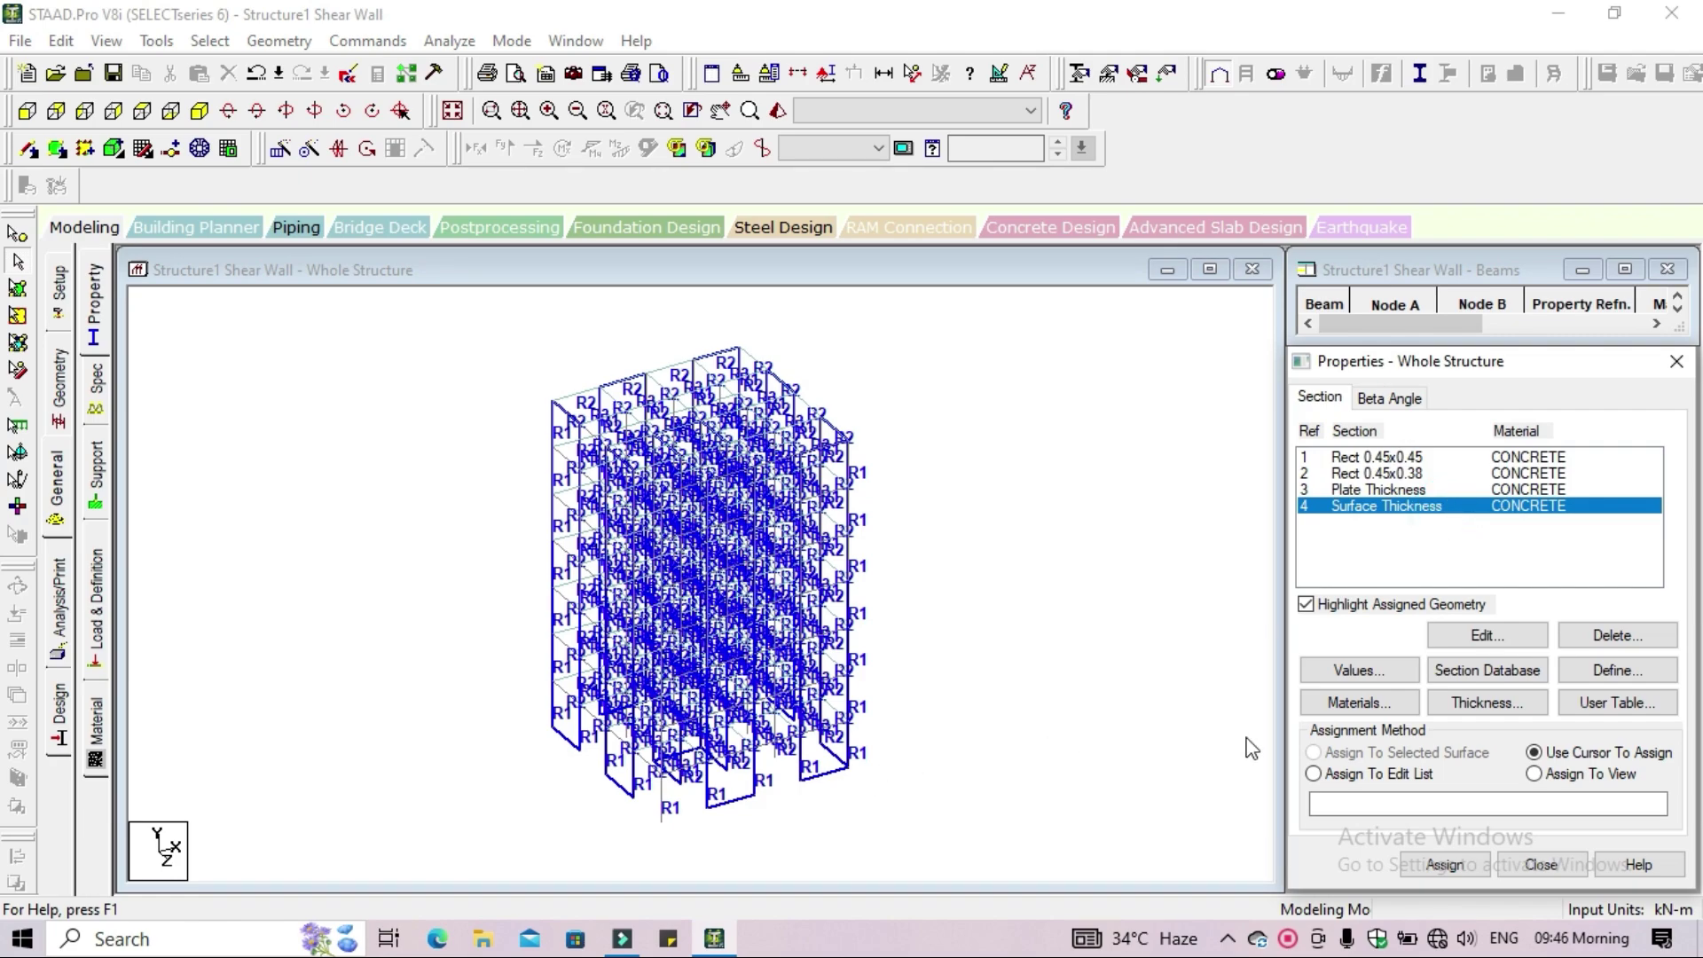
left_click(1578, 779)
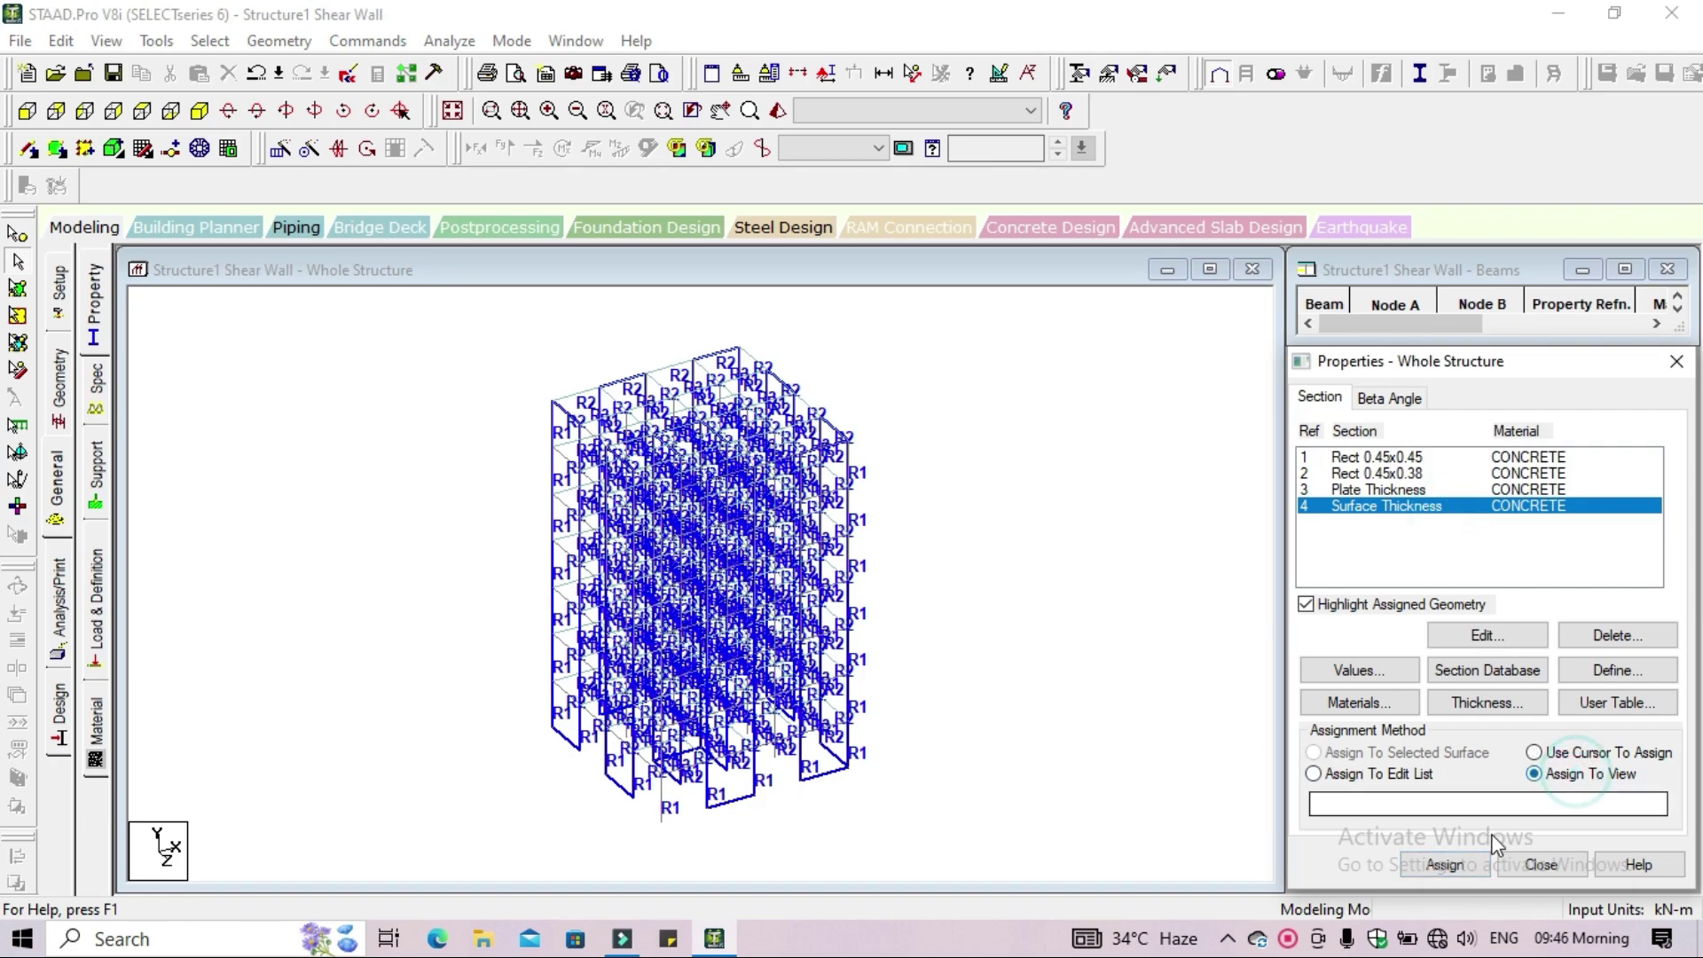
left_click(1446, 864)
left_click(1529, 683)
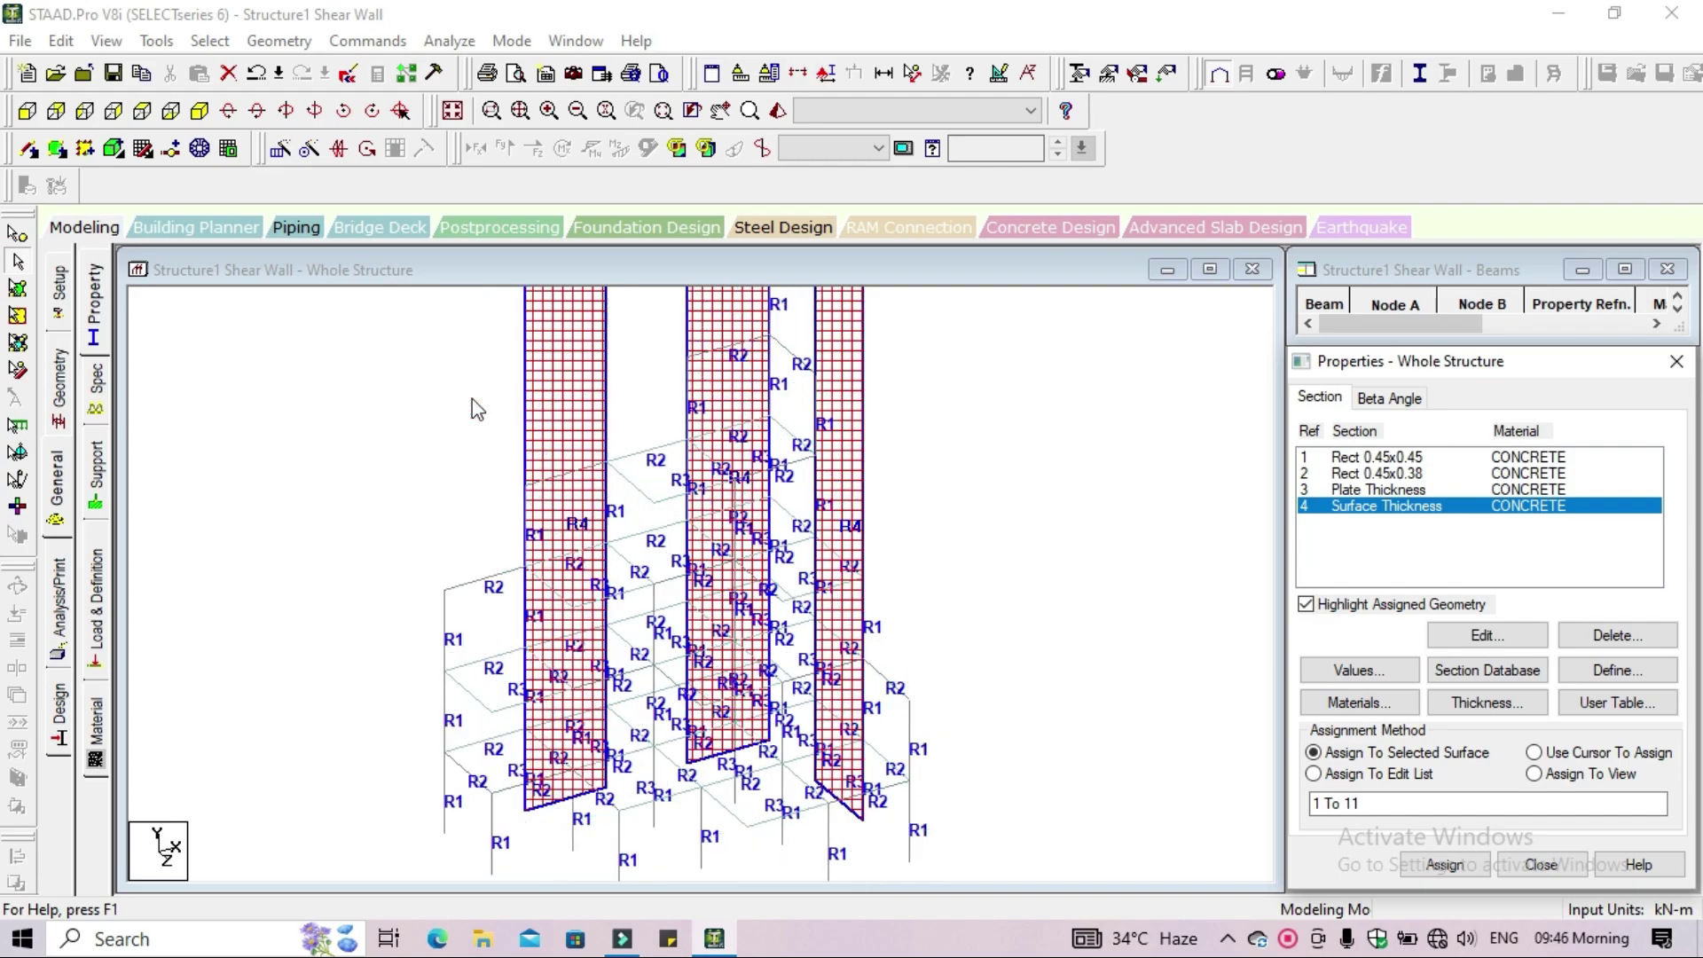
left_click(346, 461)
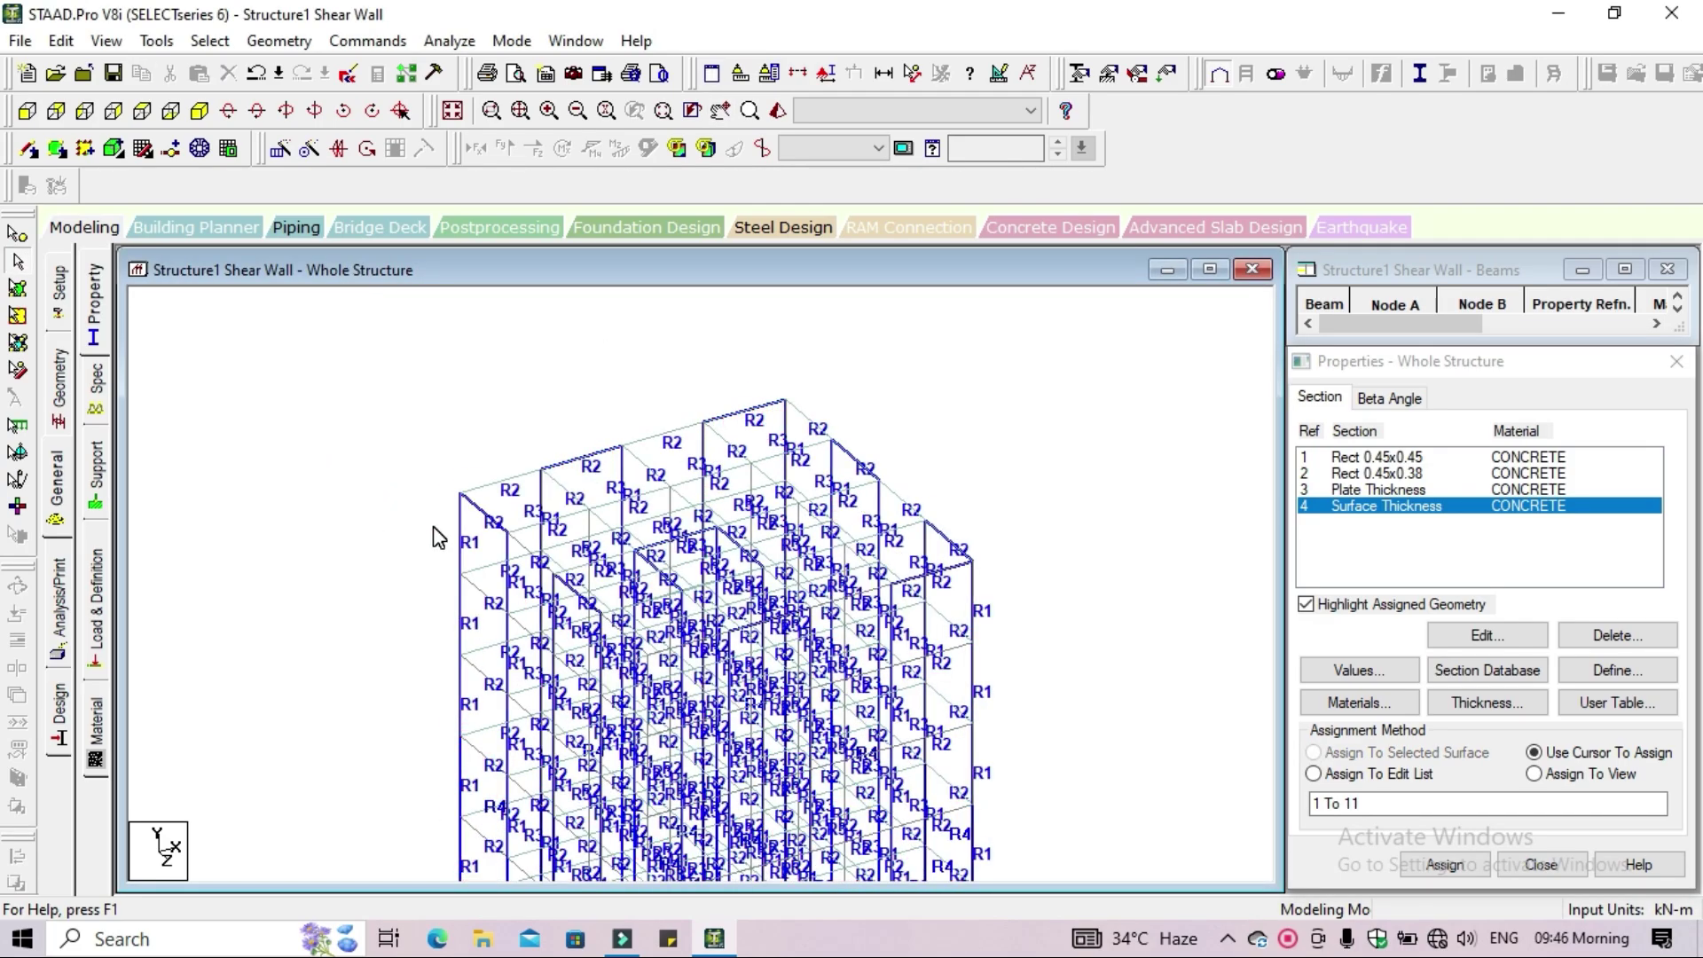
Highlight the surfaces carrying the surface thickness property, preview them in a 3D rendered view, and close it
left_click(1346, 508)
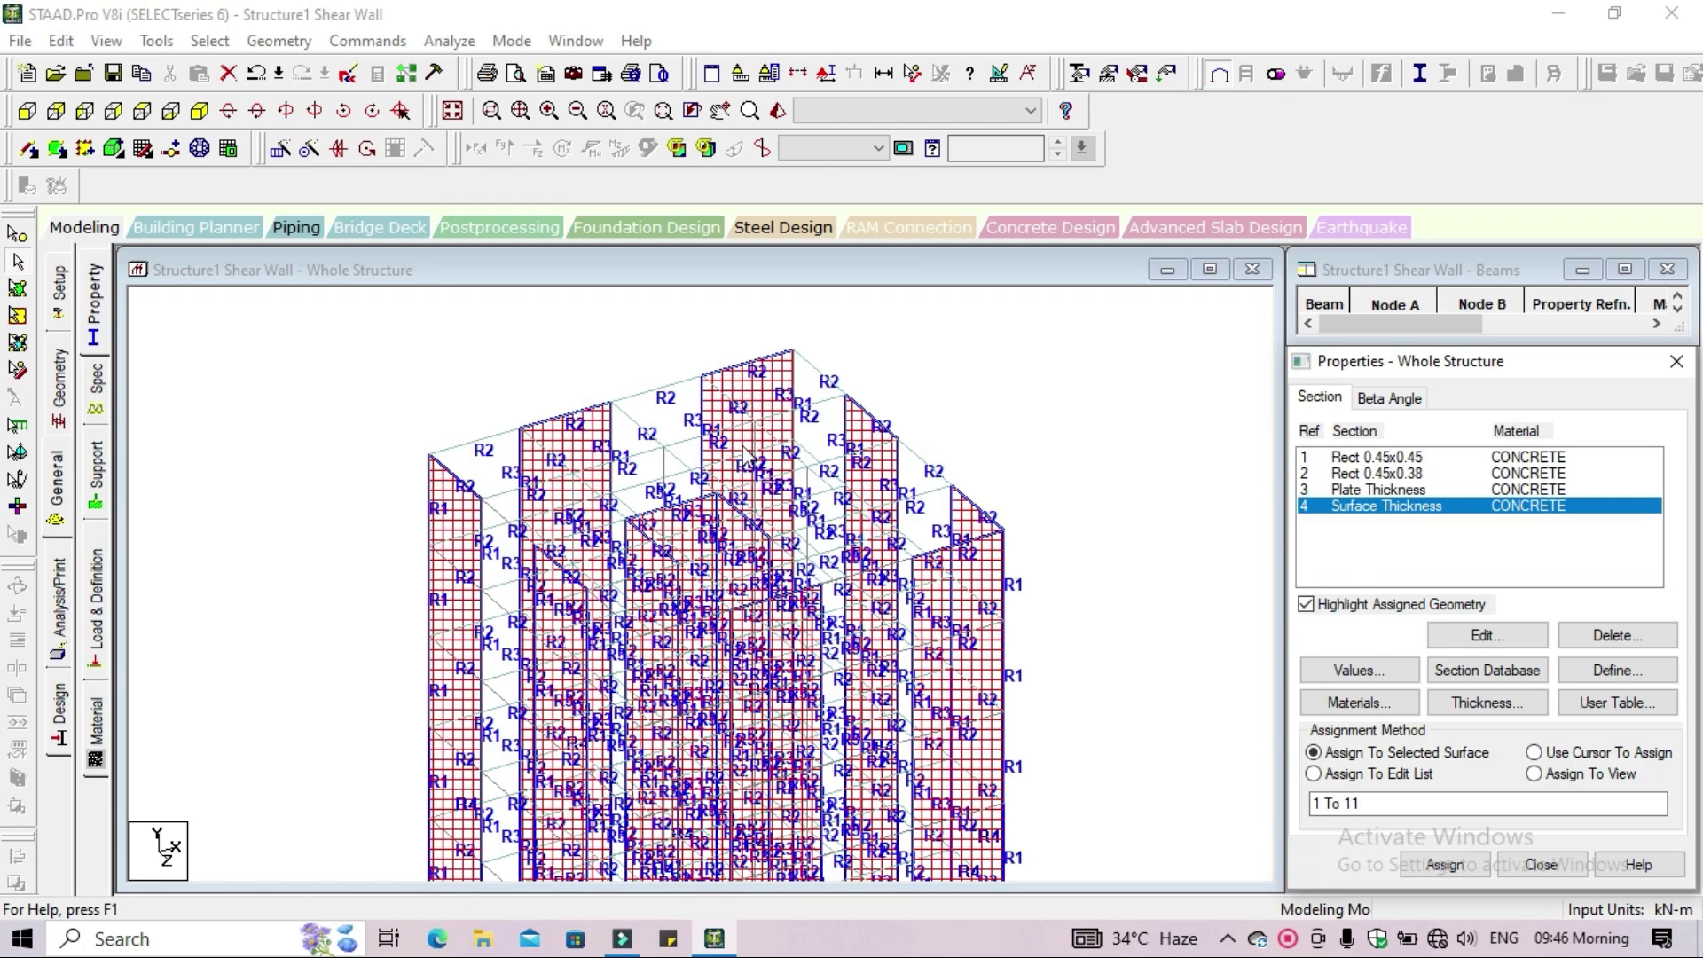
scroll(1099, 447, "down", 2)
left_click(781, 112)
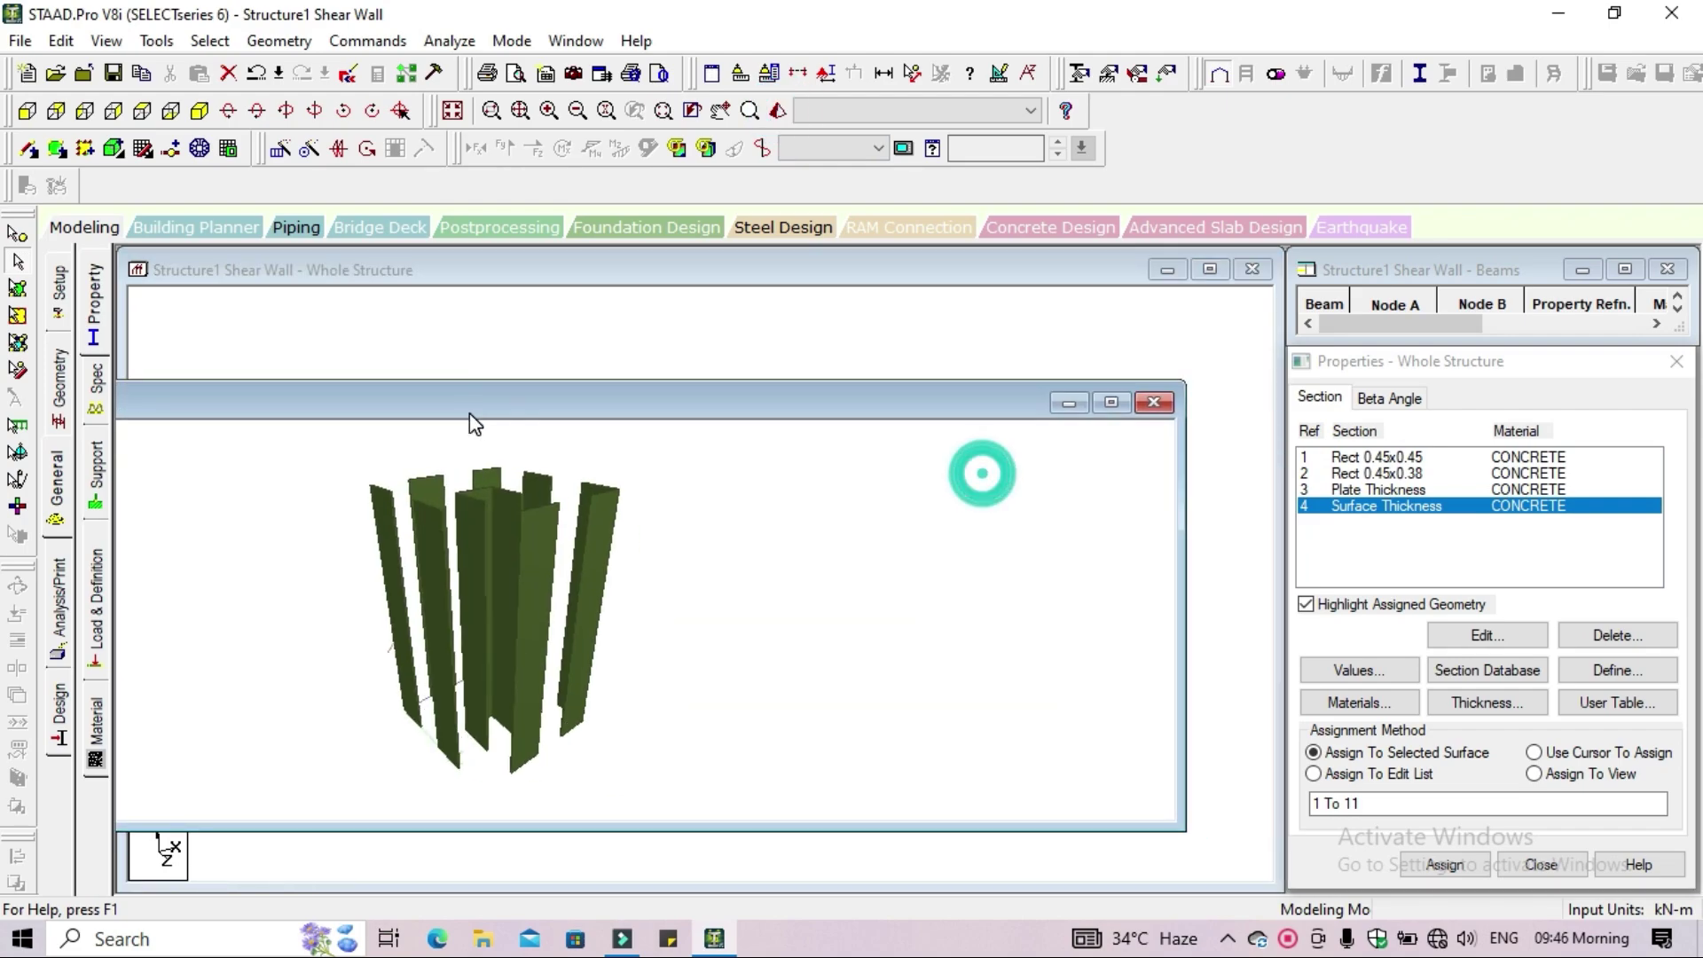
left_click(1160, 401)
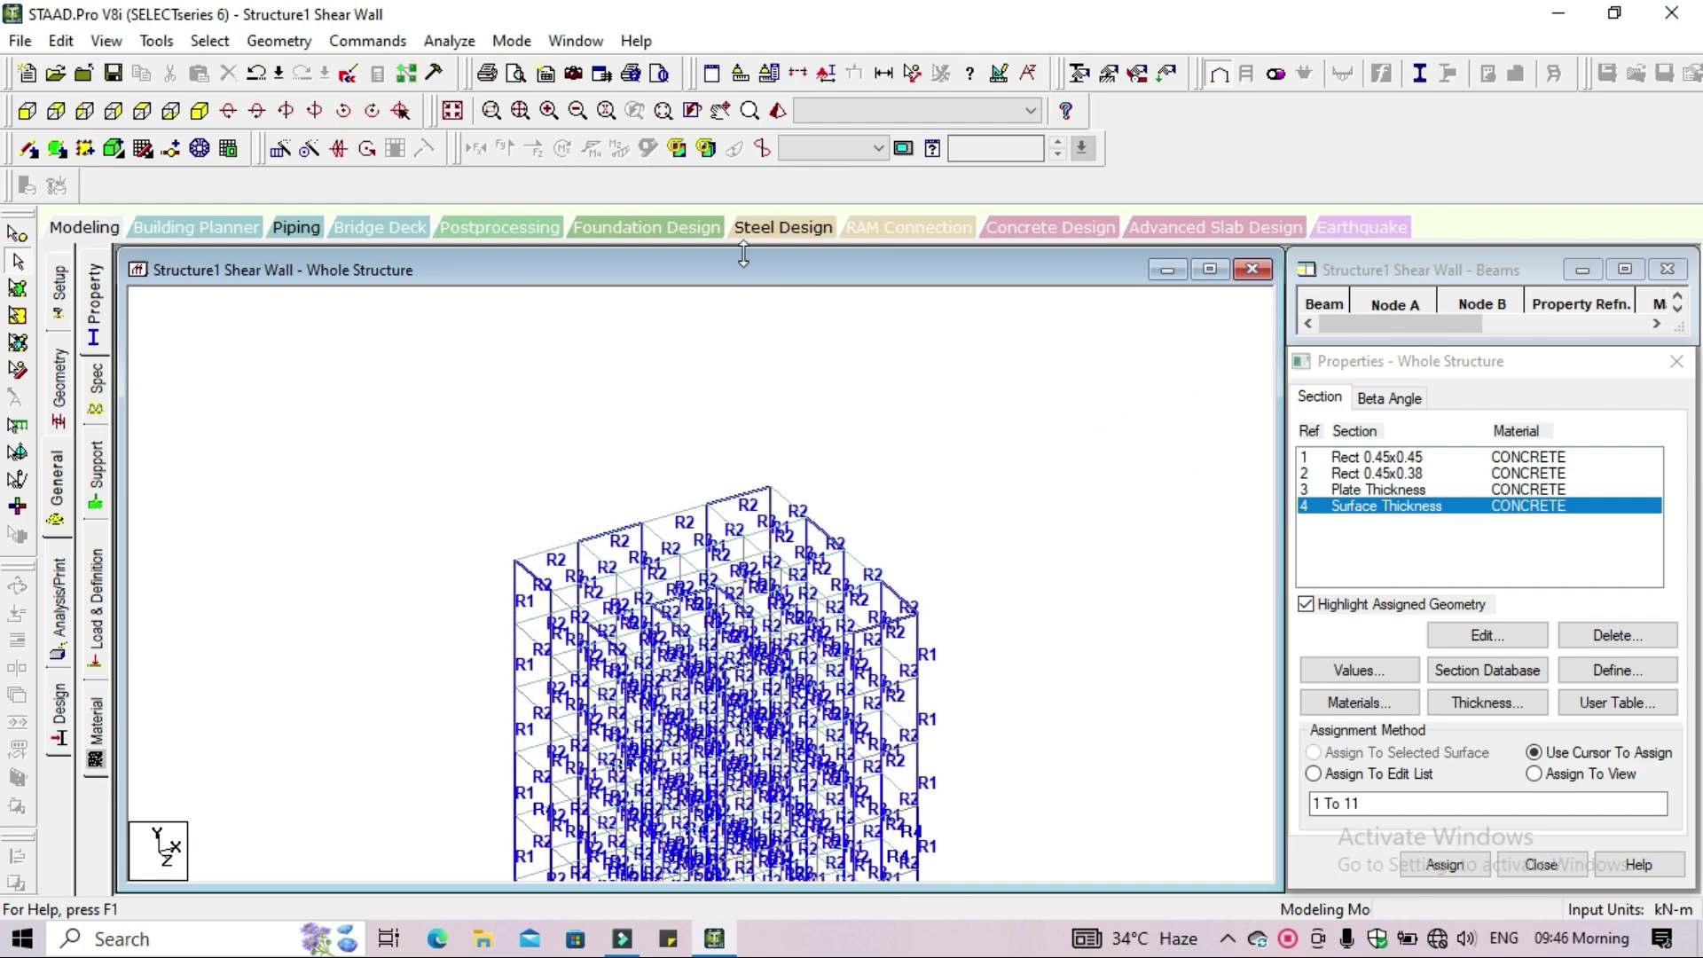
Examine the columns, beams, slabs and shear walls of the whole building in a 3D rendered view, and close it
left_click(781, 112)
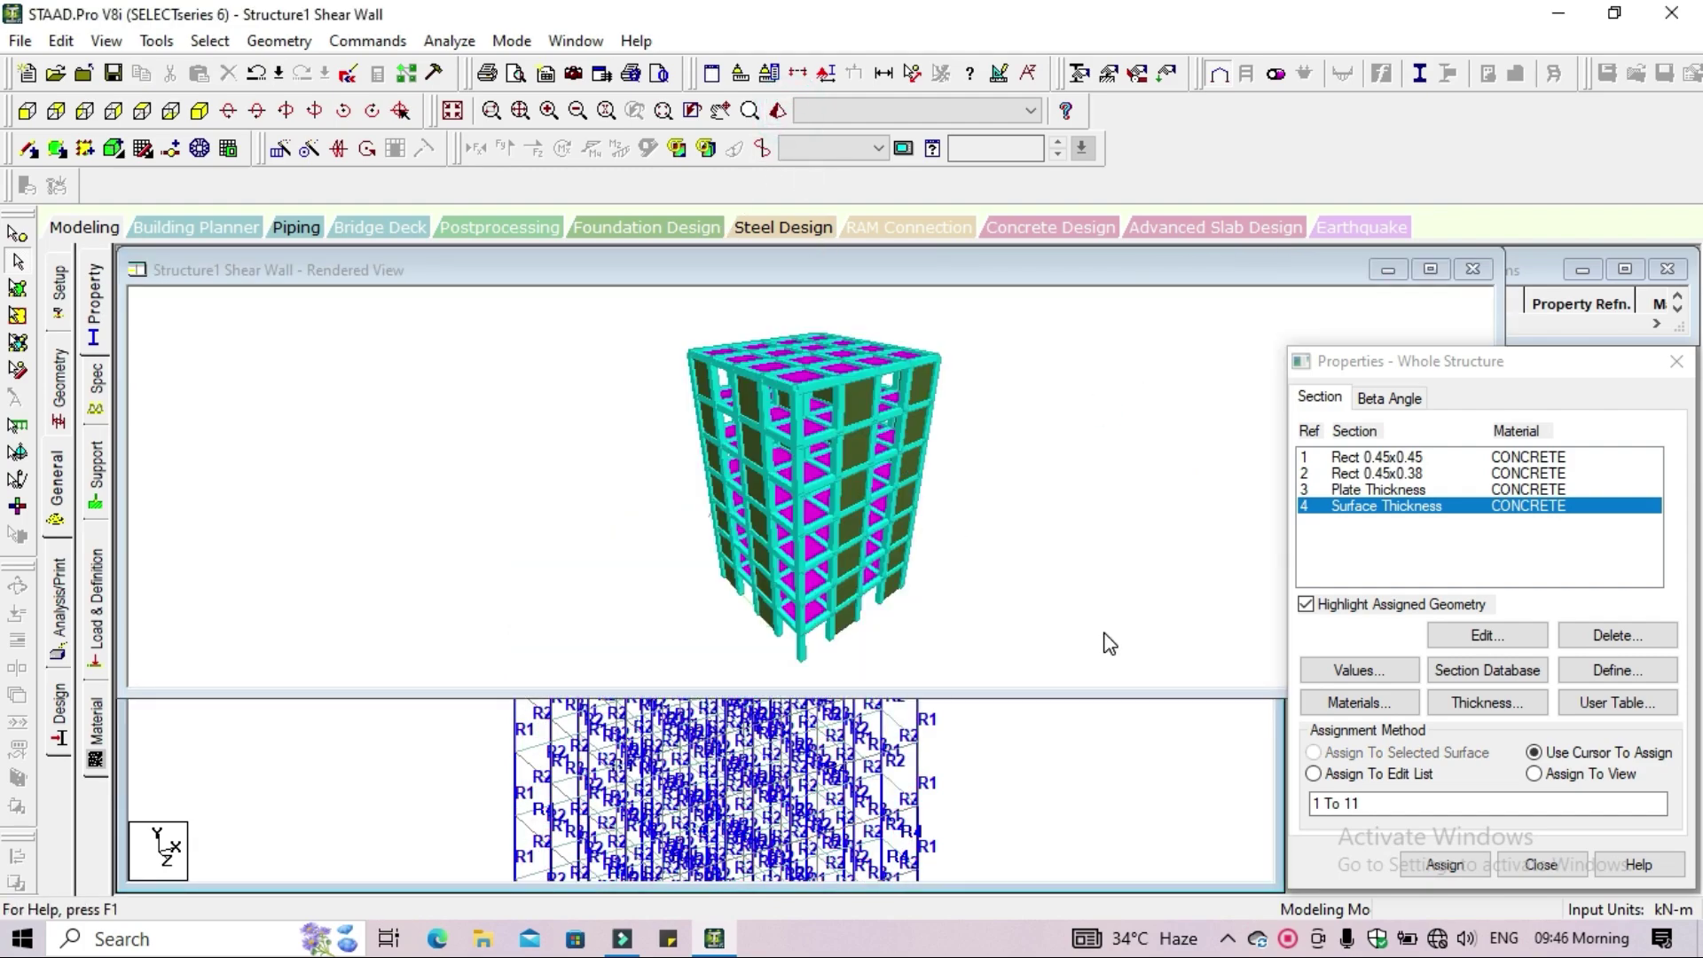
left_click_drag(835, 432, 1069, 579)
left_click_drag(924, 578, 789, 369)
scroll(780, 397, "up", 8)
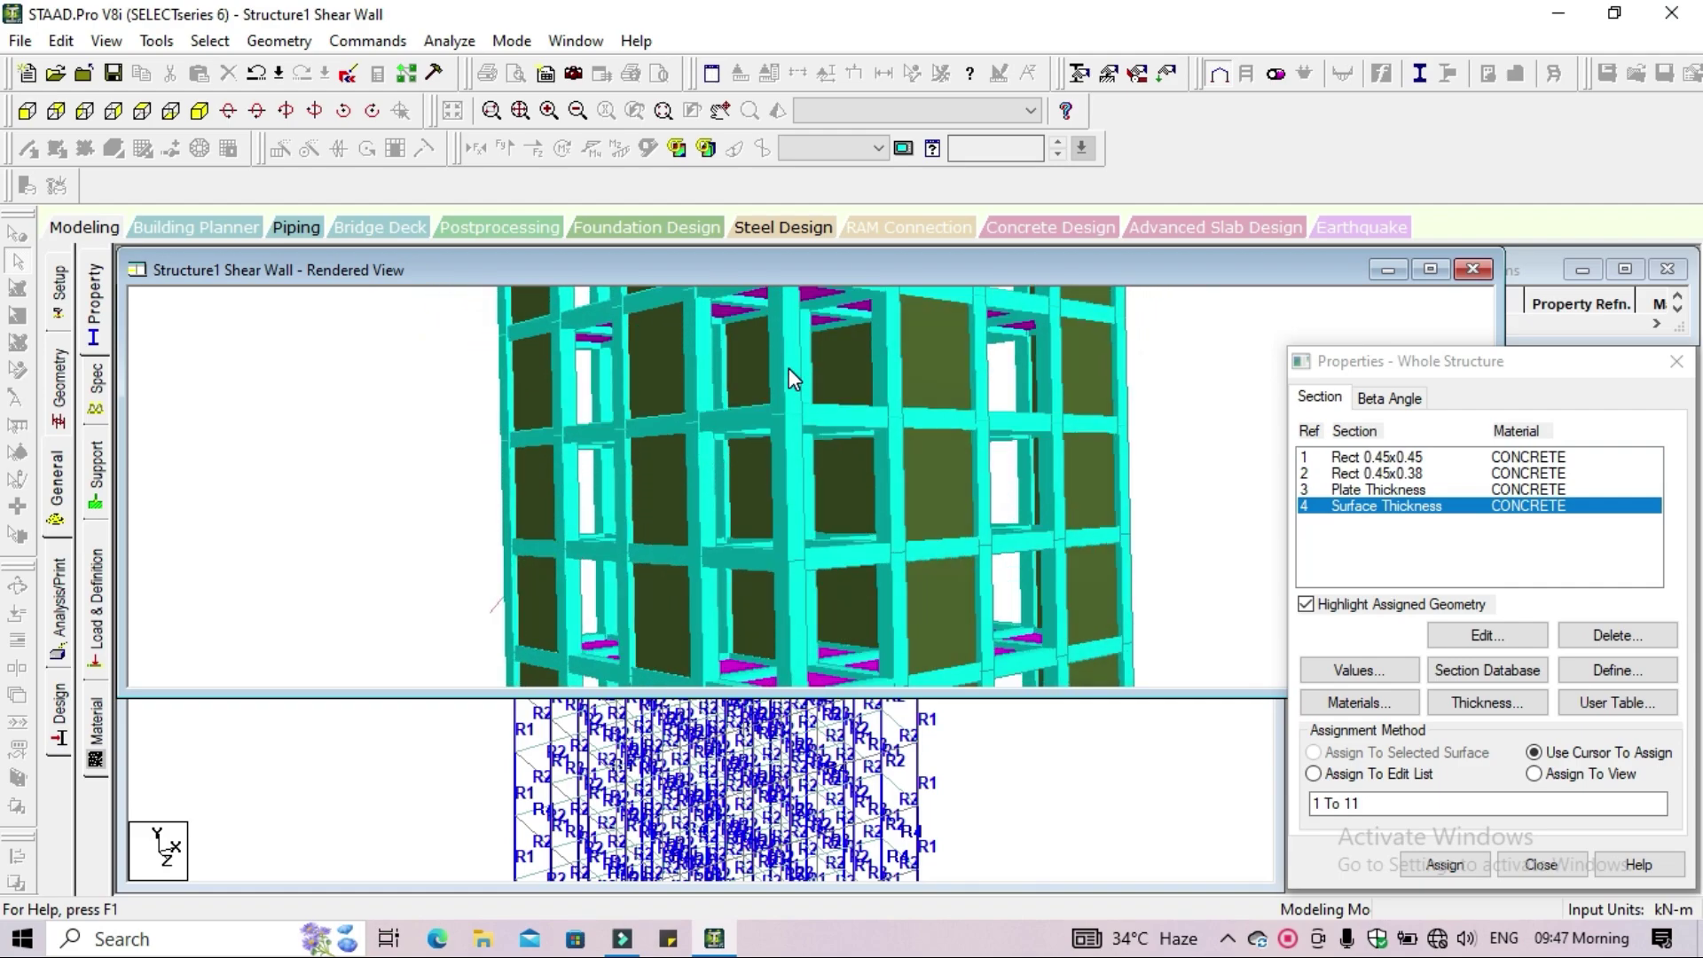
left_click_drag(839, 492, 472, 491)
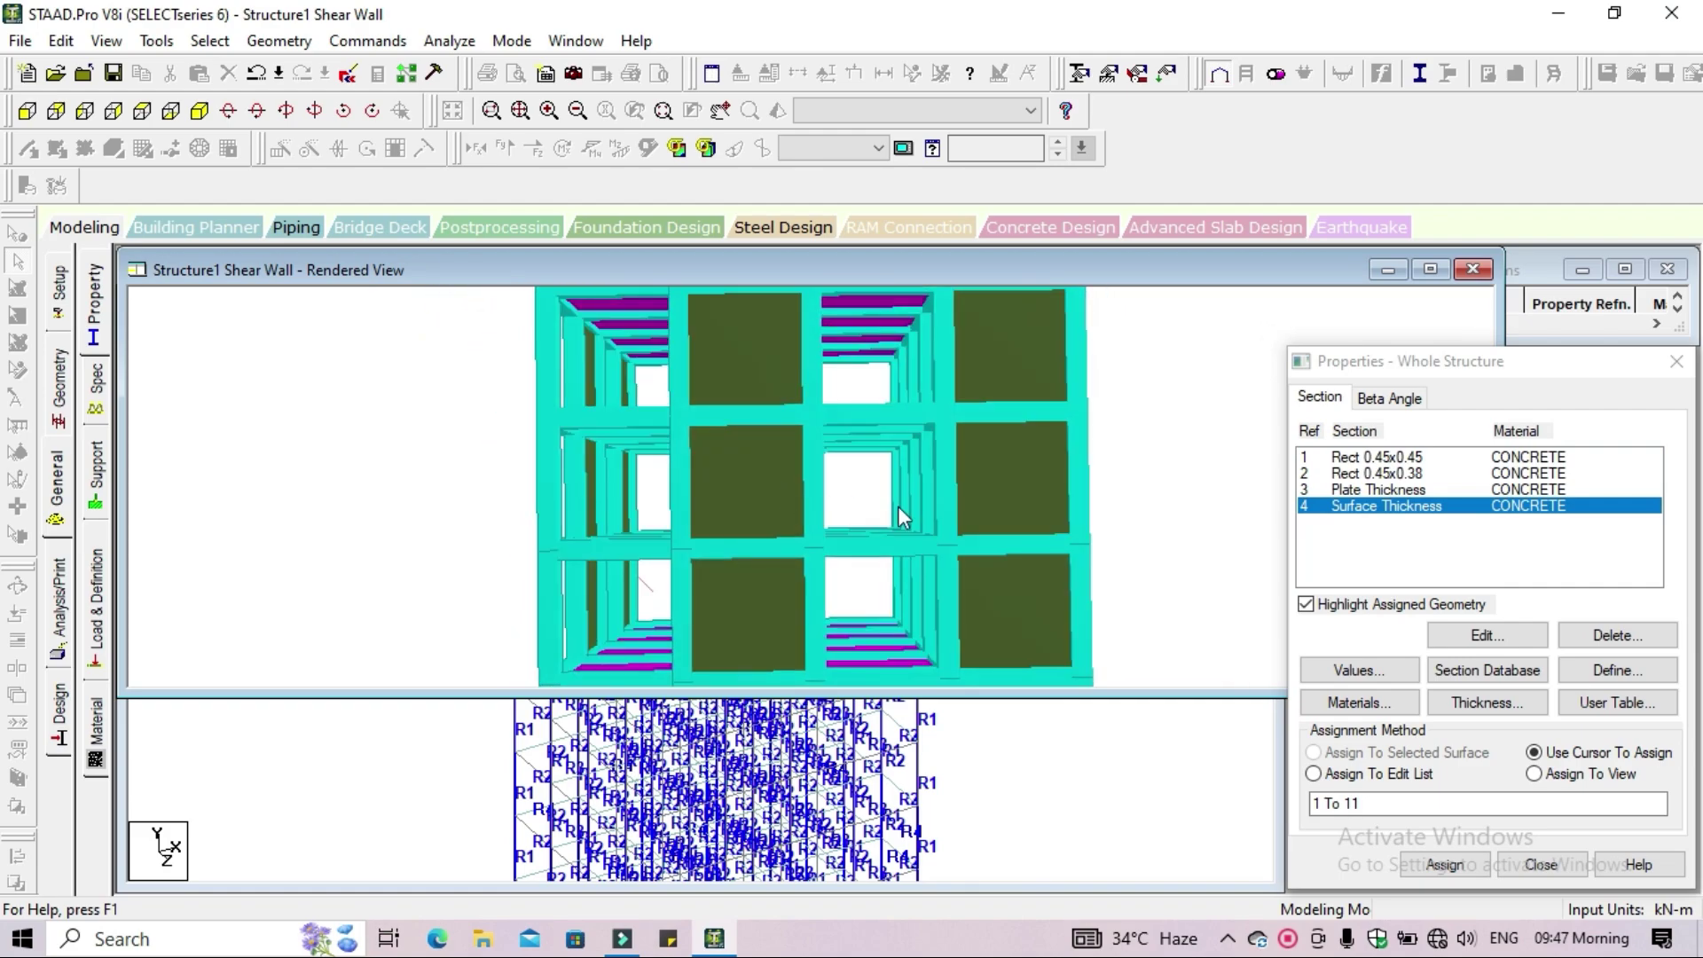
left_click_drag(897, 506, 786, 484)
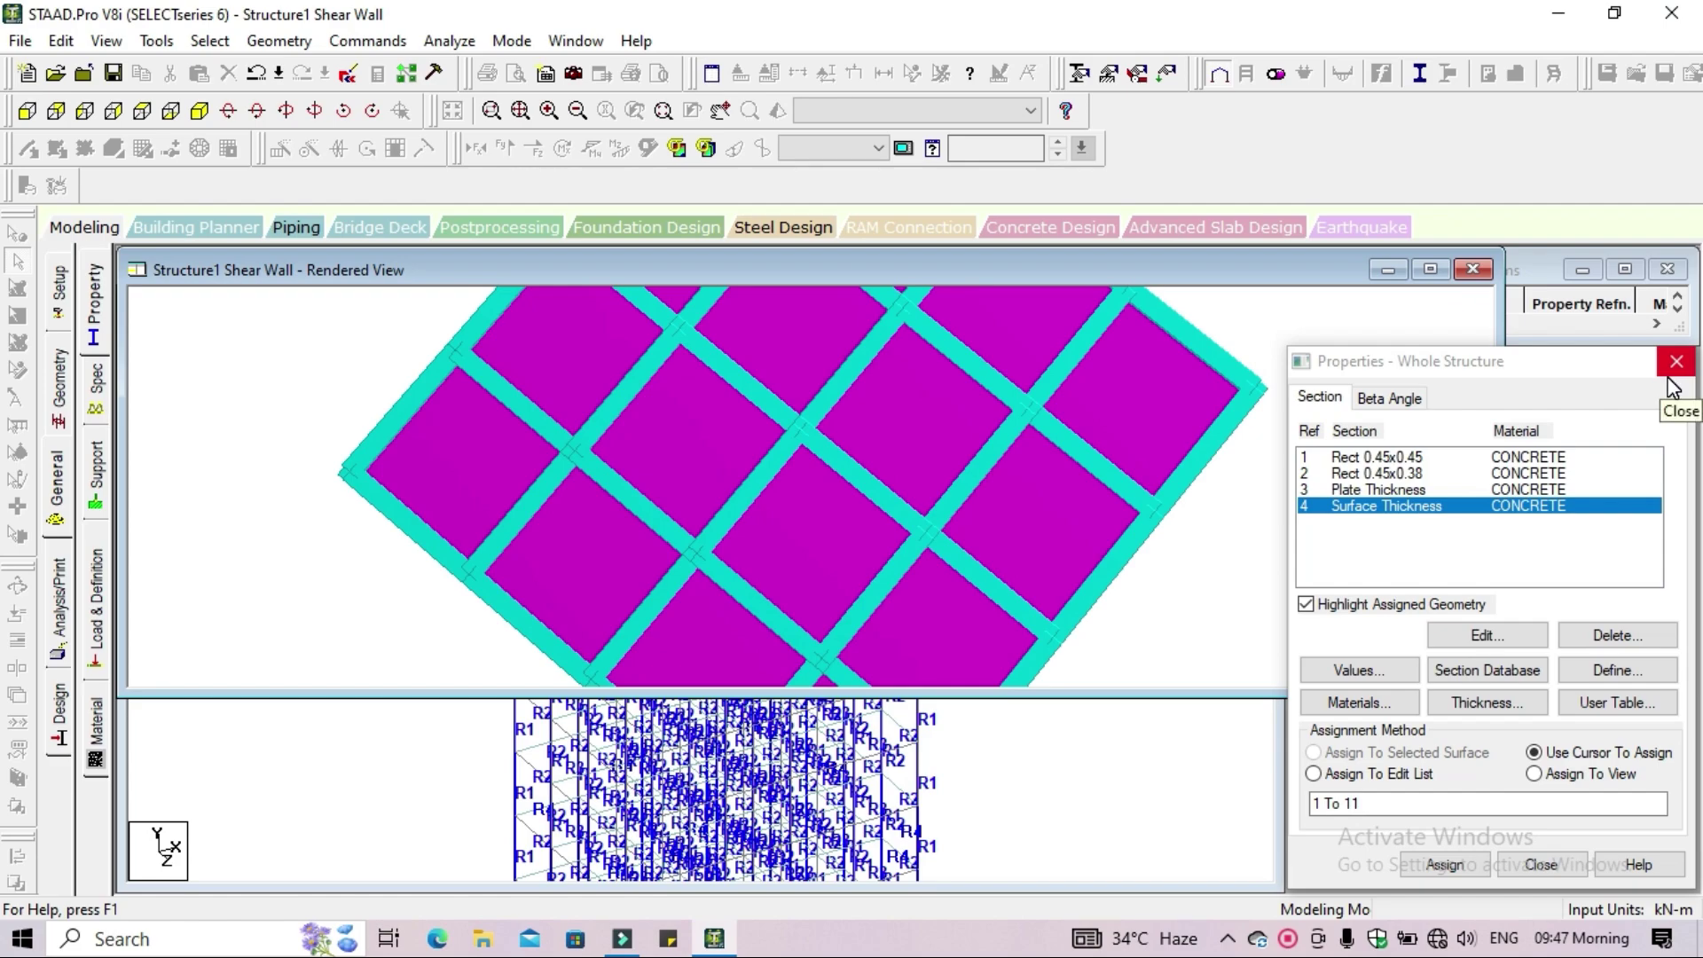
left_click(1474, 269)
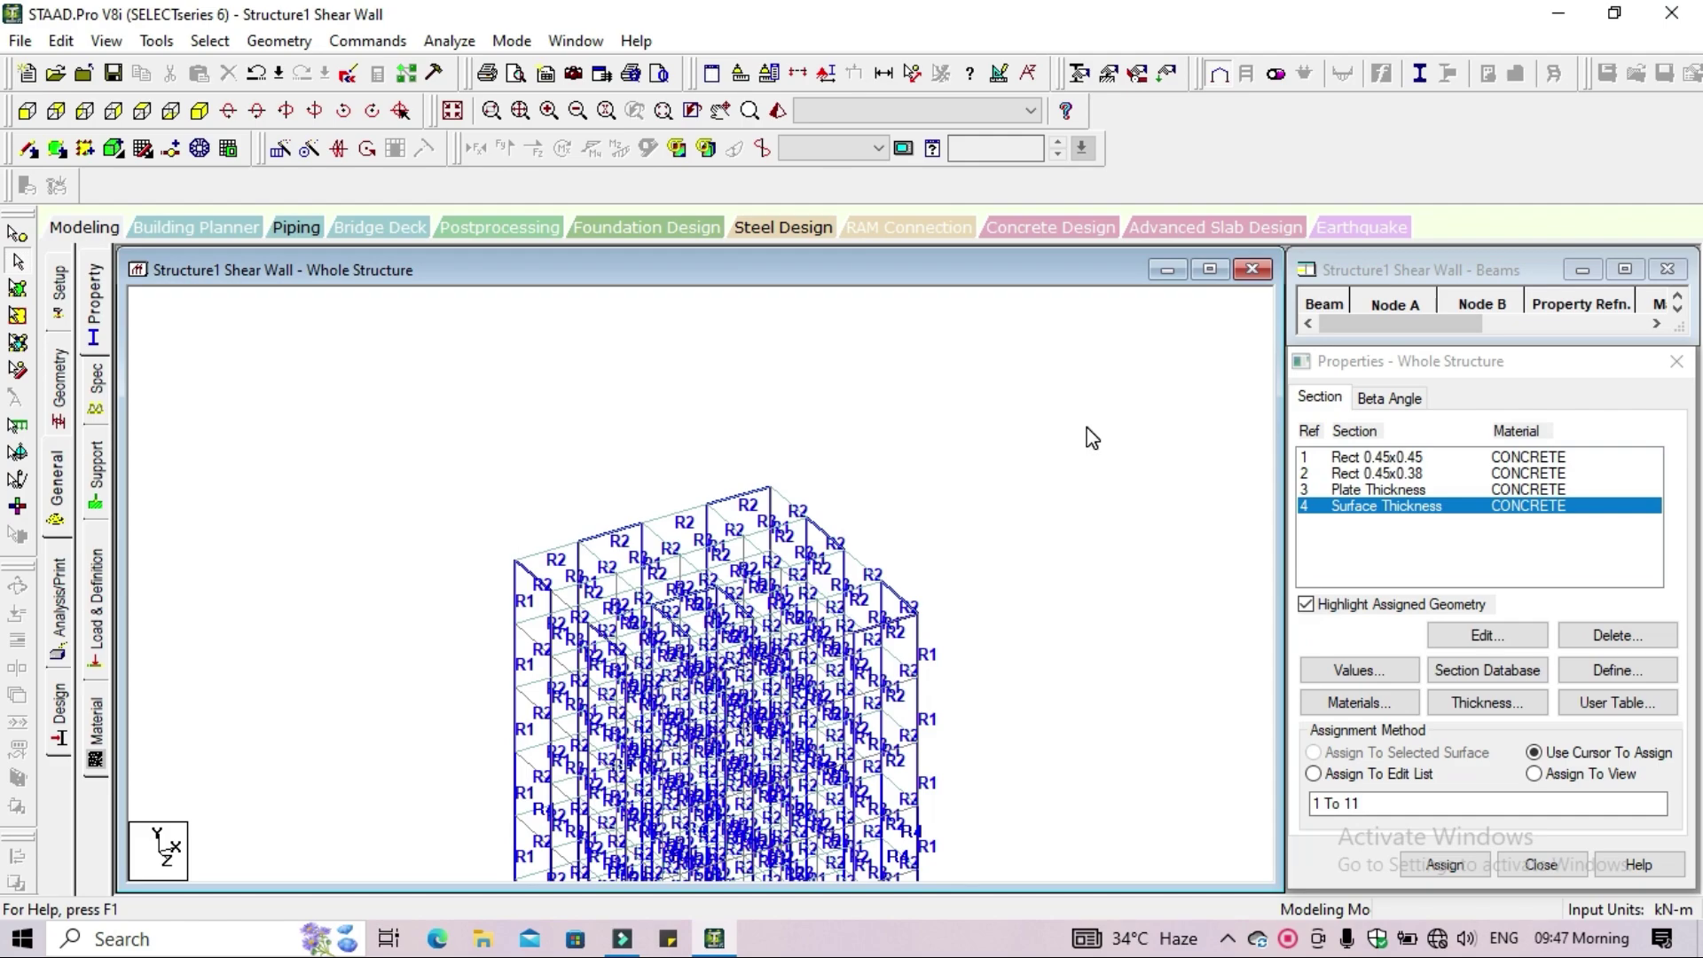
scroll(1029, 444, "down", 2)
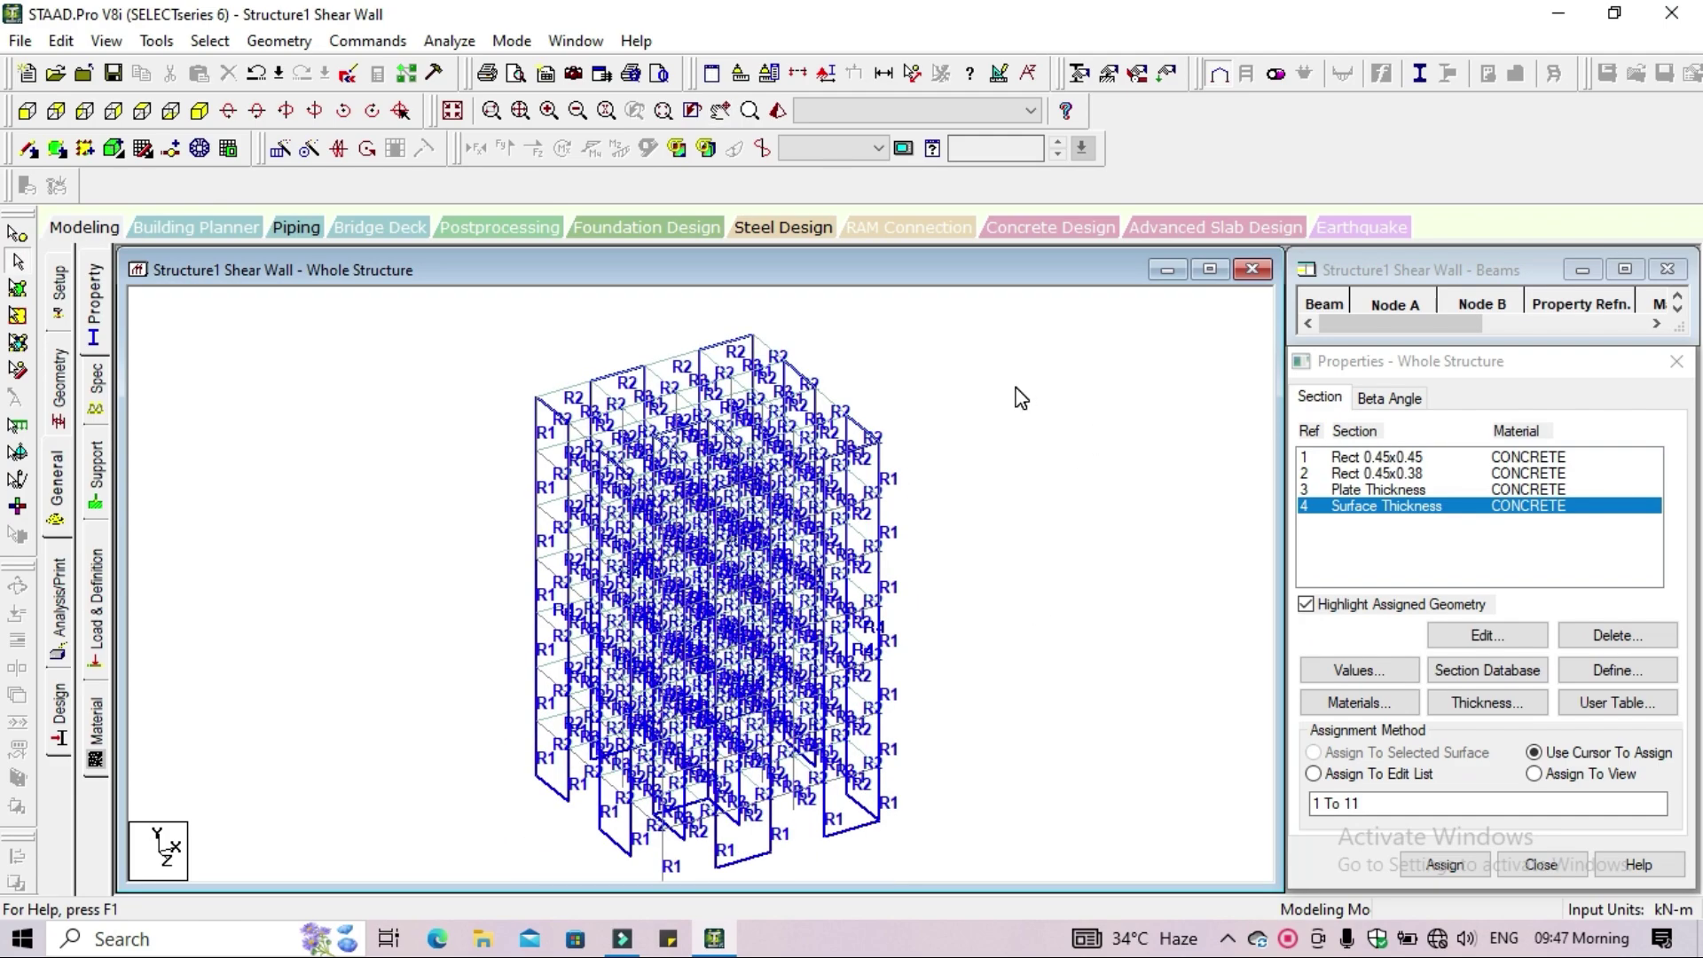
Create a fixed support with all six restraints for the structure and select it in the support definitions
left_click(101, 502)
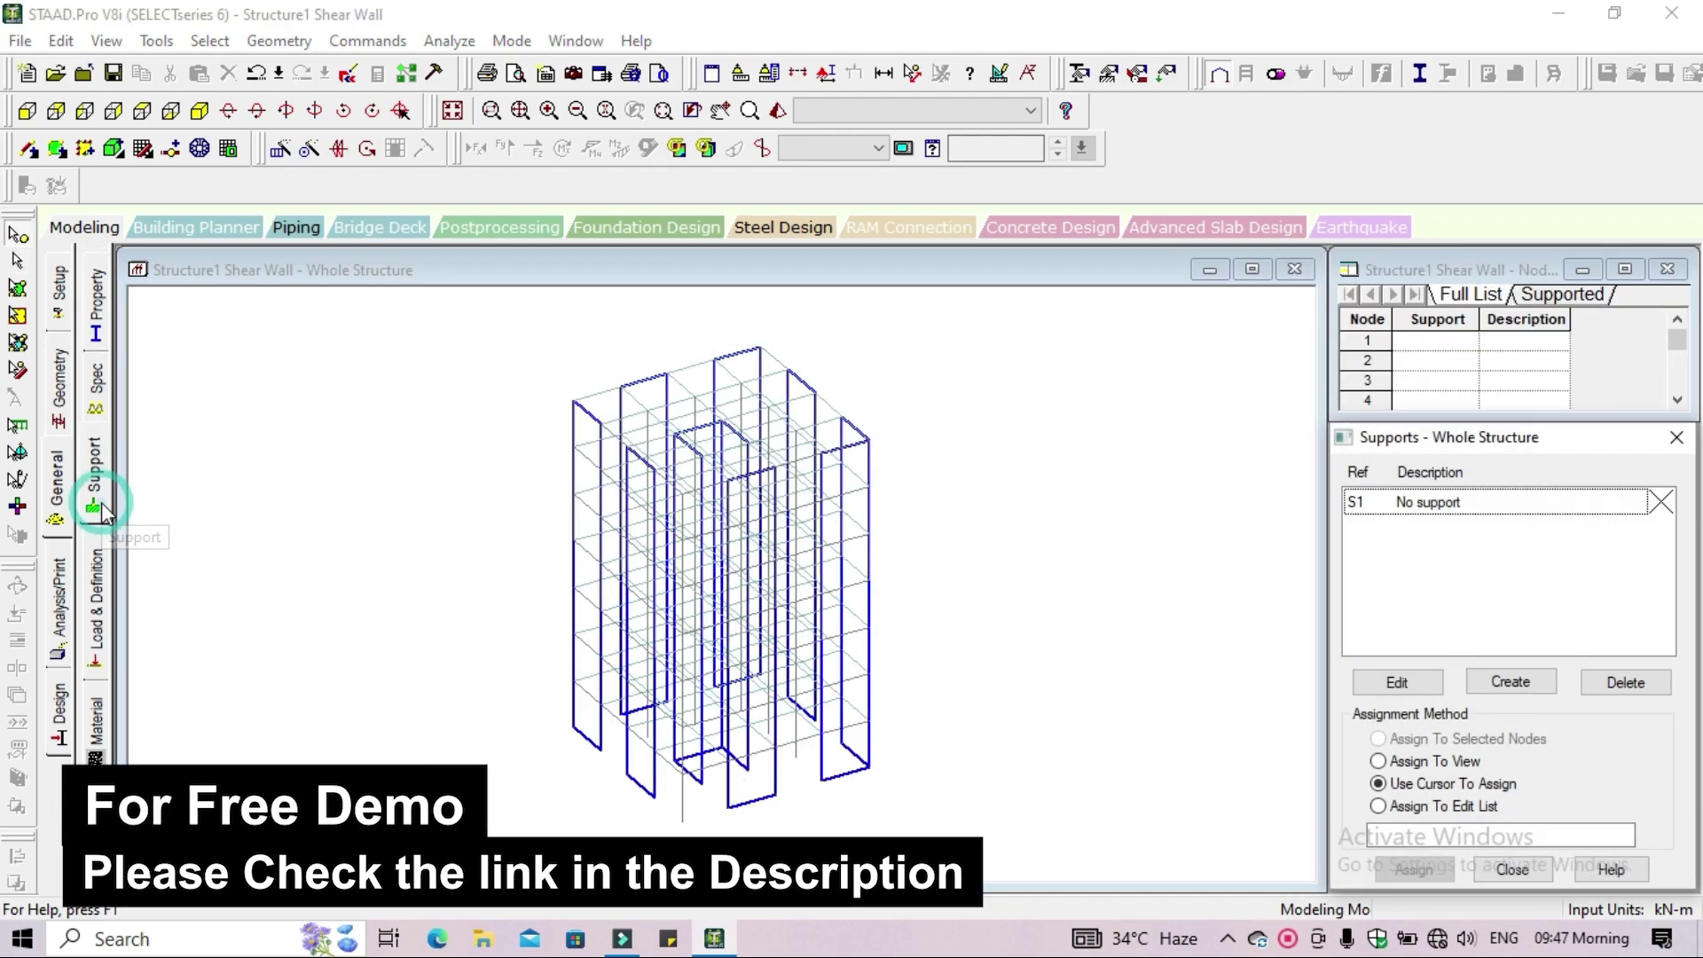
left_click(1481, 681)
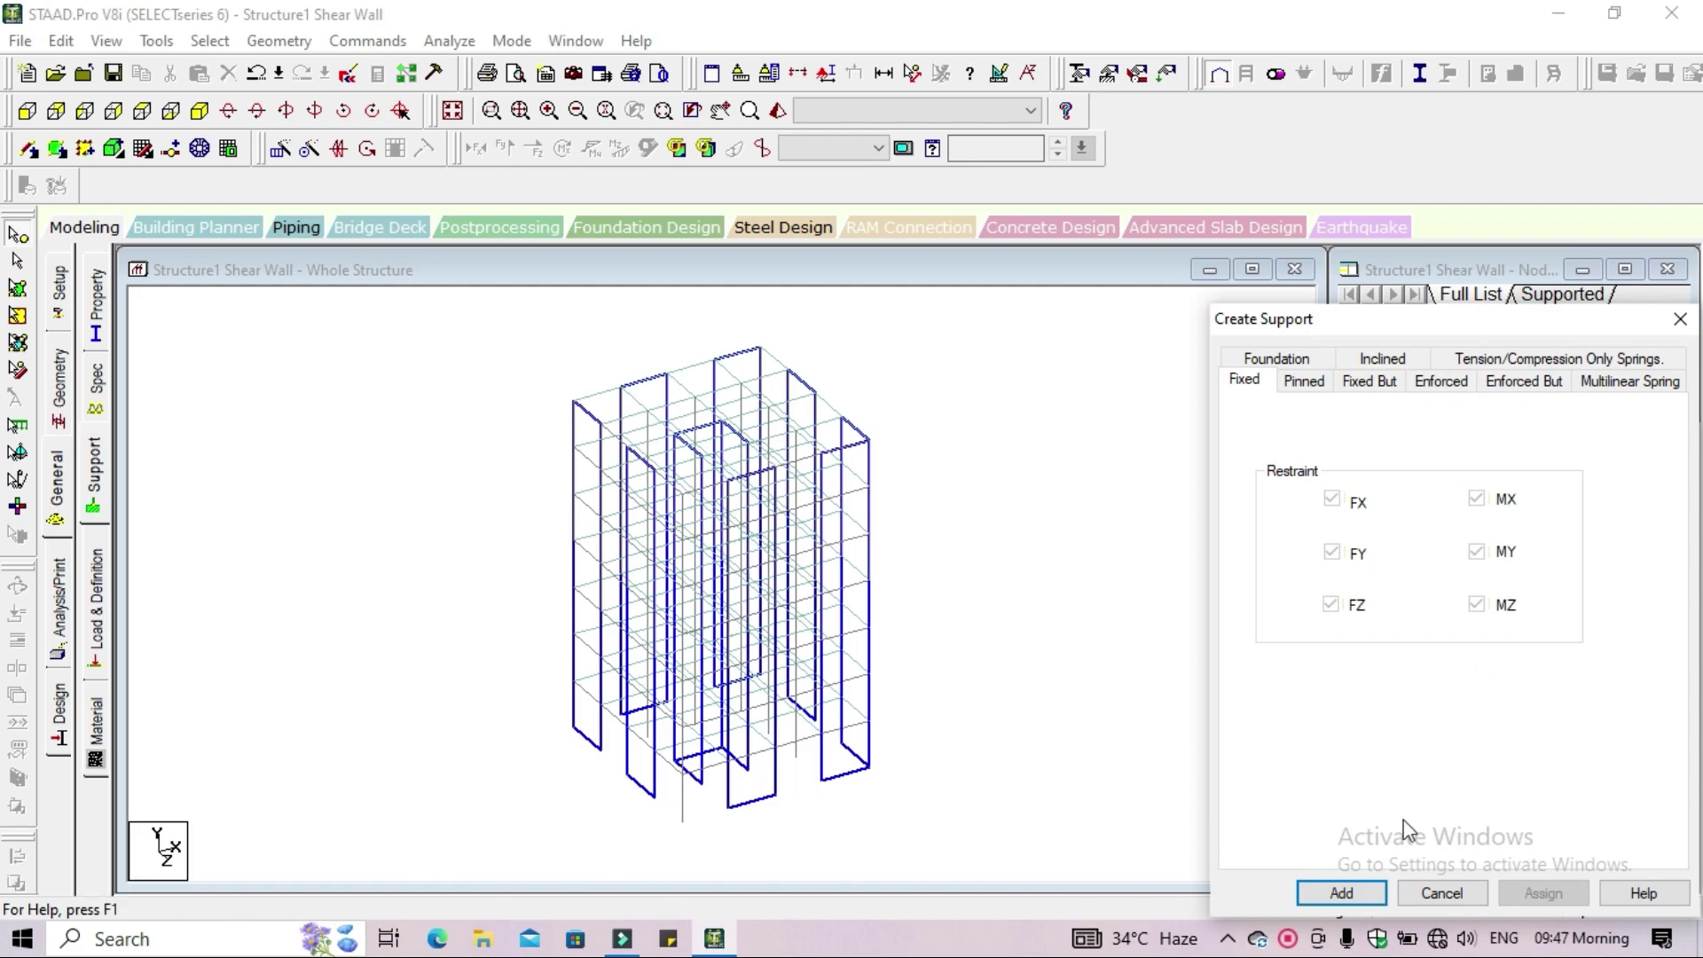
left_click(1341, 892)
left_click(1478, 540)
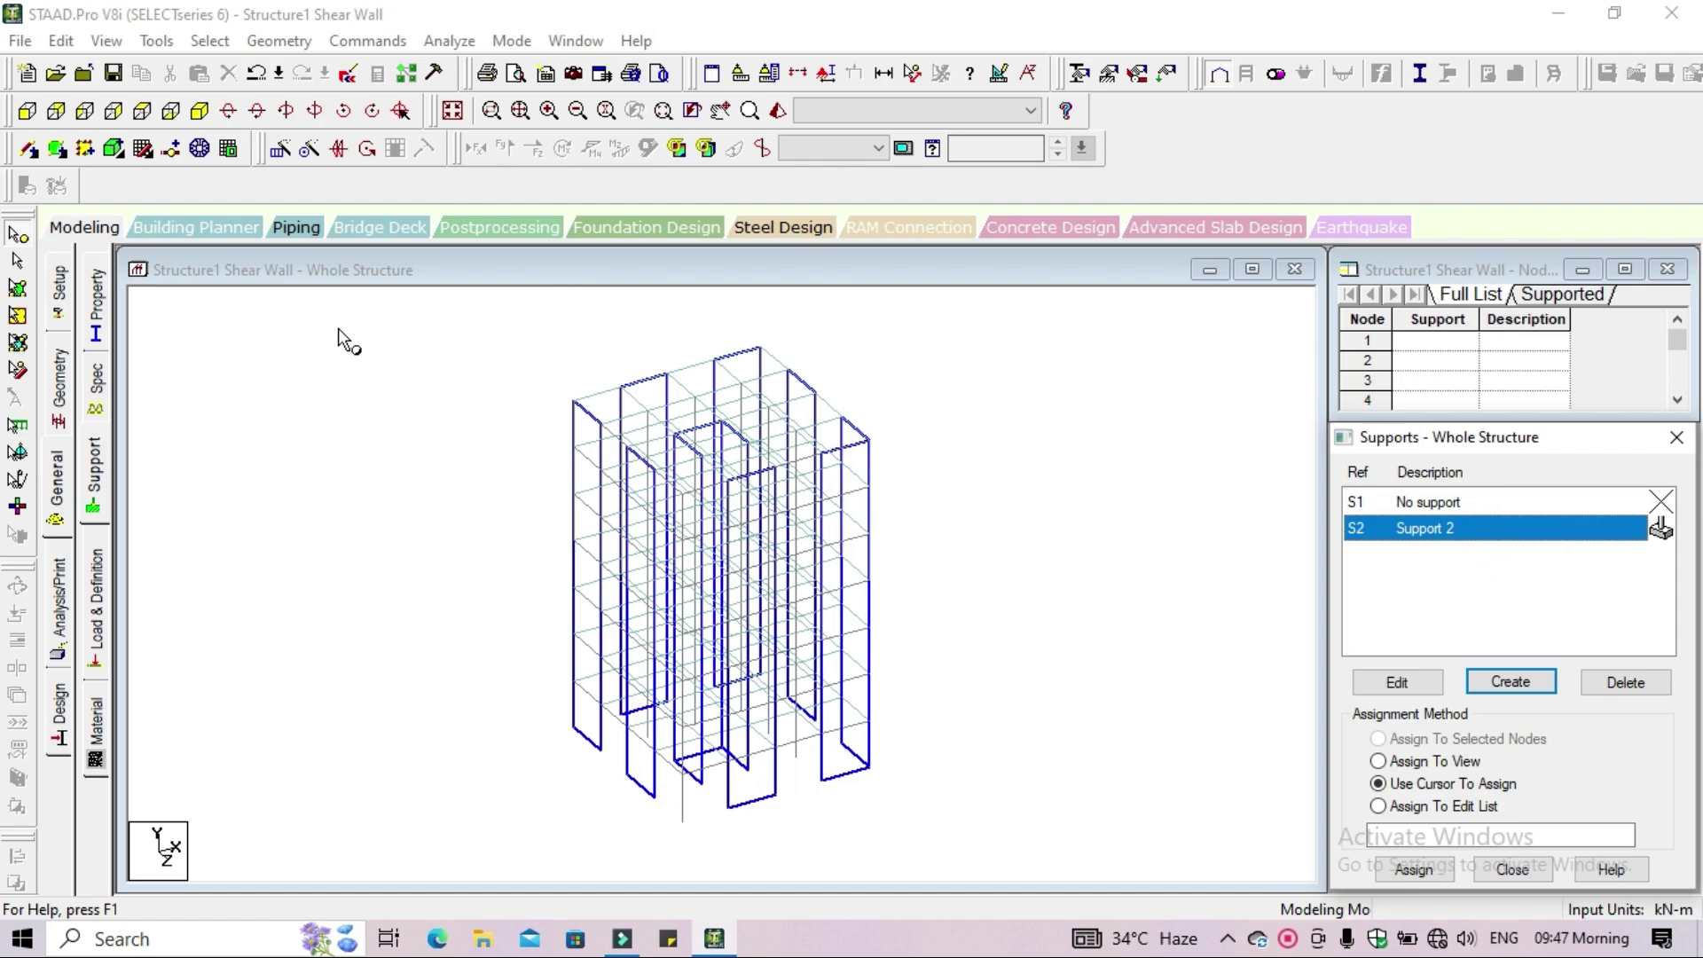
Assign the fixed support to all base nodes of the building using the Assign To Selected Nodes method
left_click(24, 113)
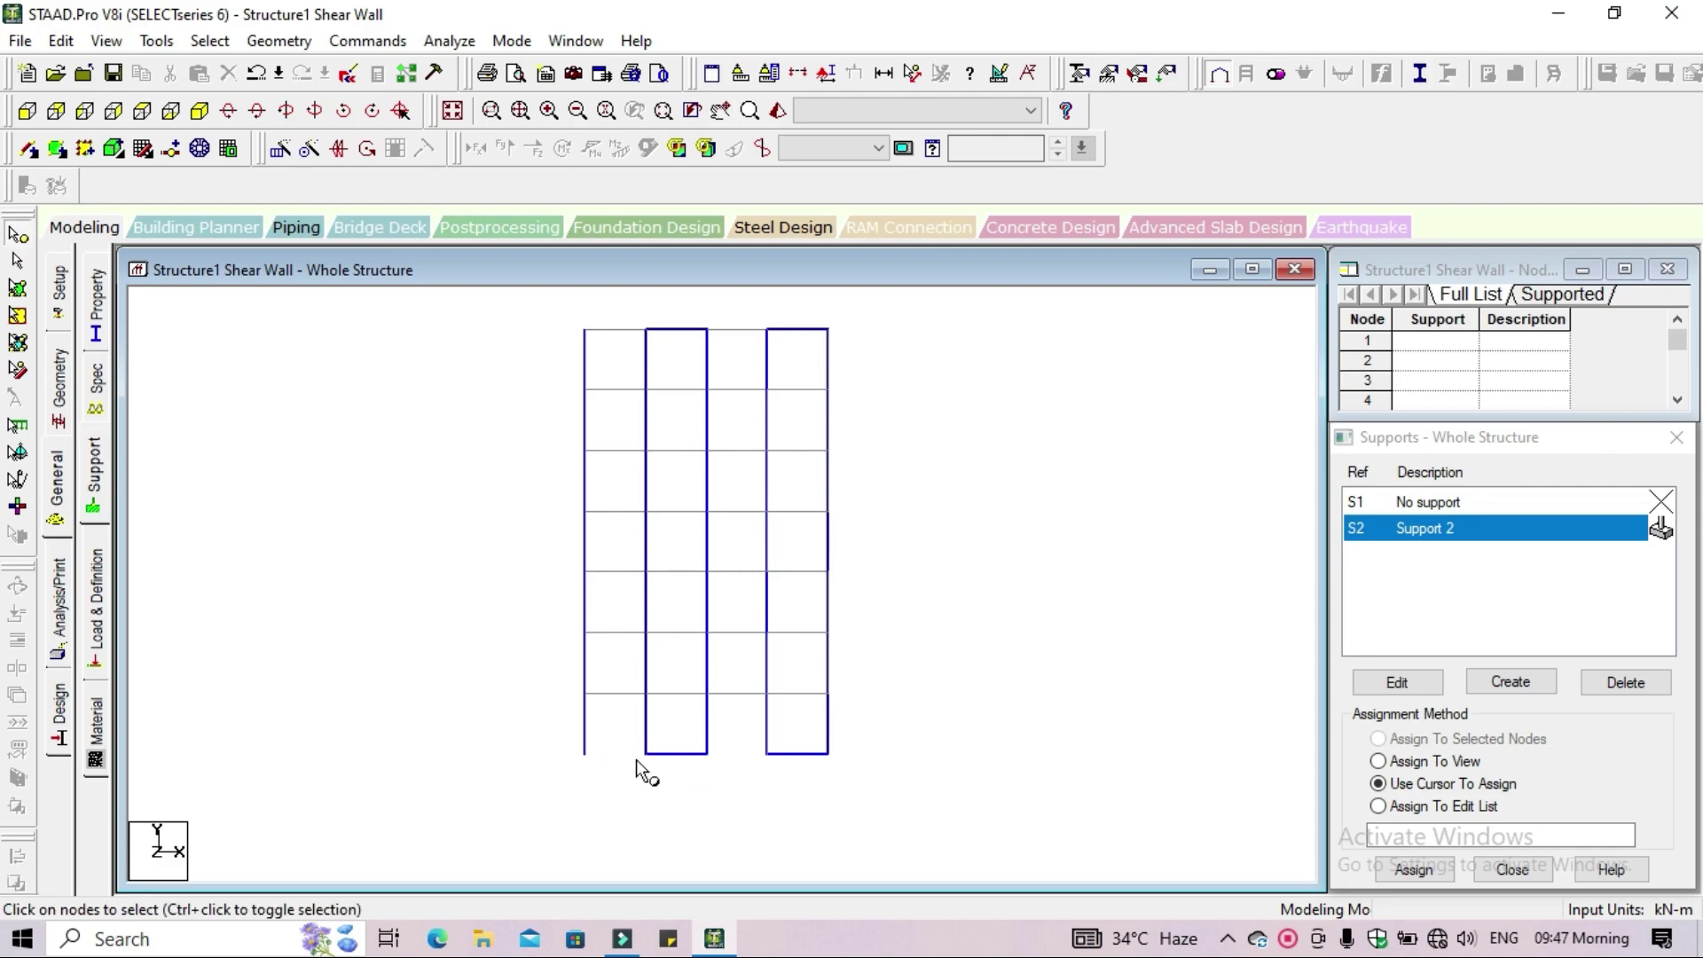
left_click_drag(542, 745, 919, 787)
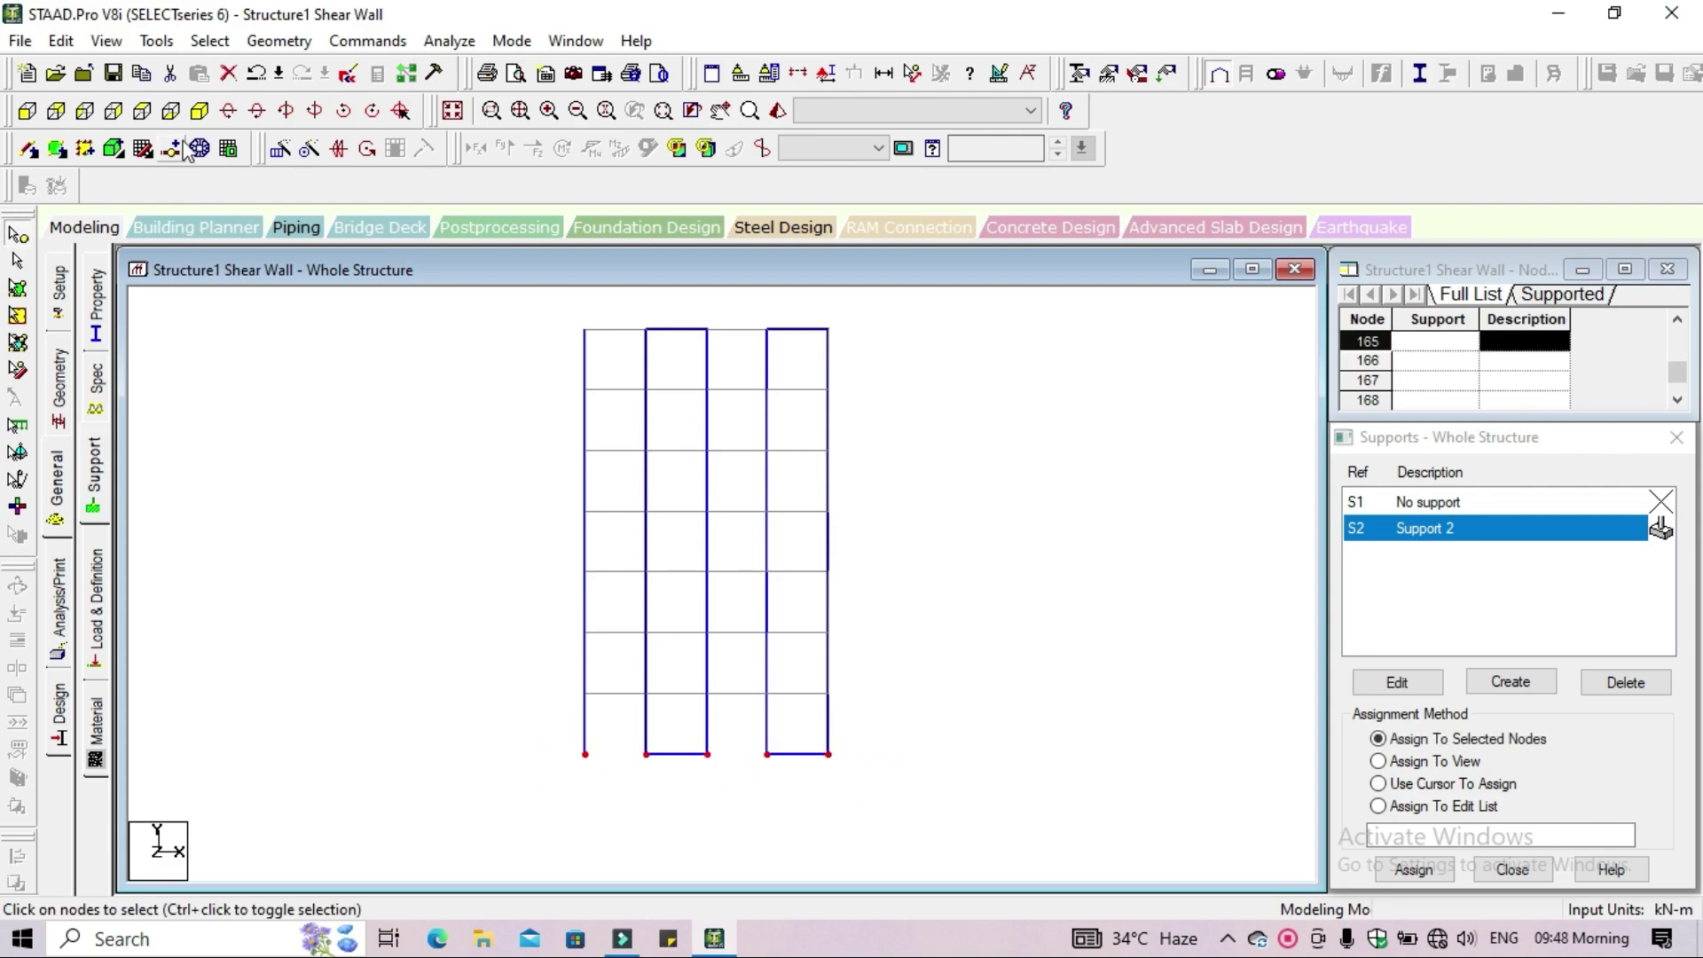
left_click(198, 111)
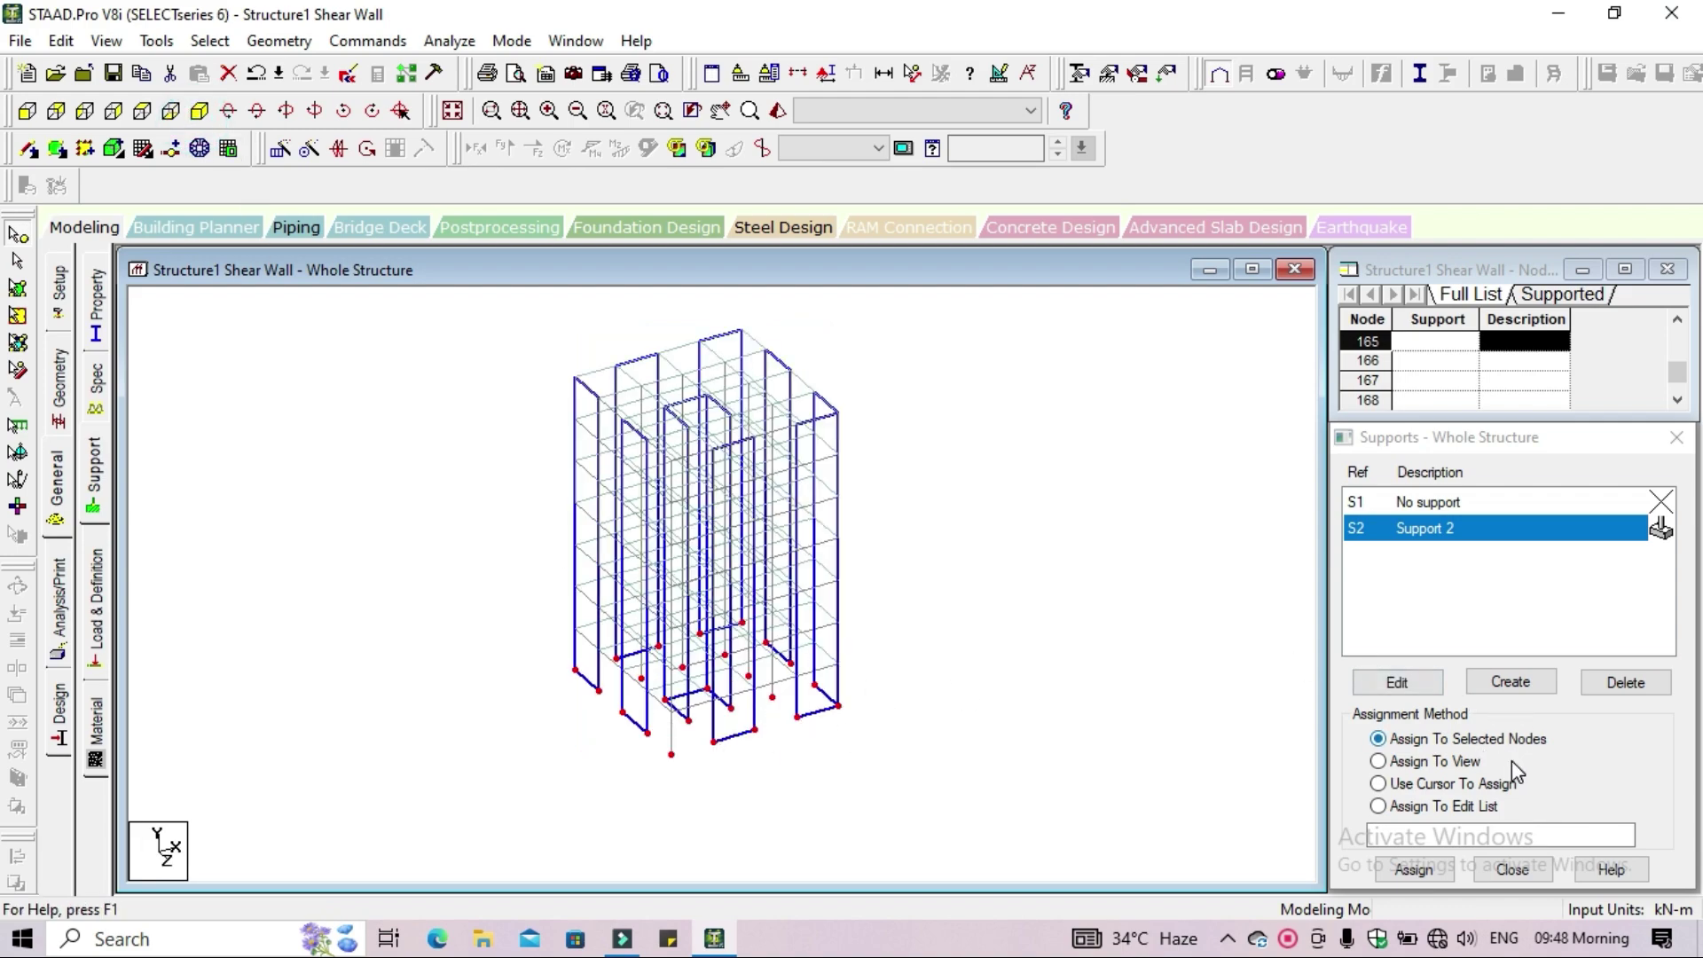
left_click(1419, 869)
left_click(1515, 720)
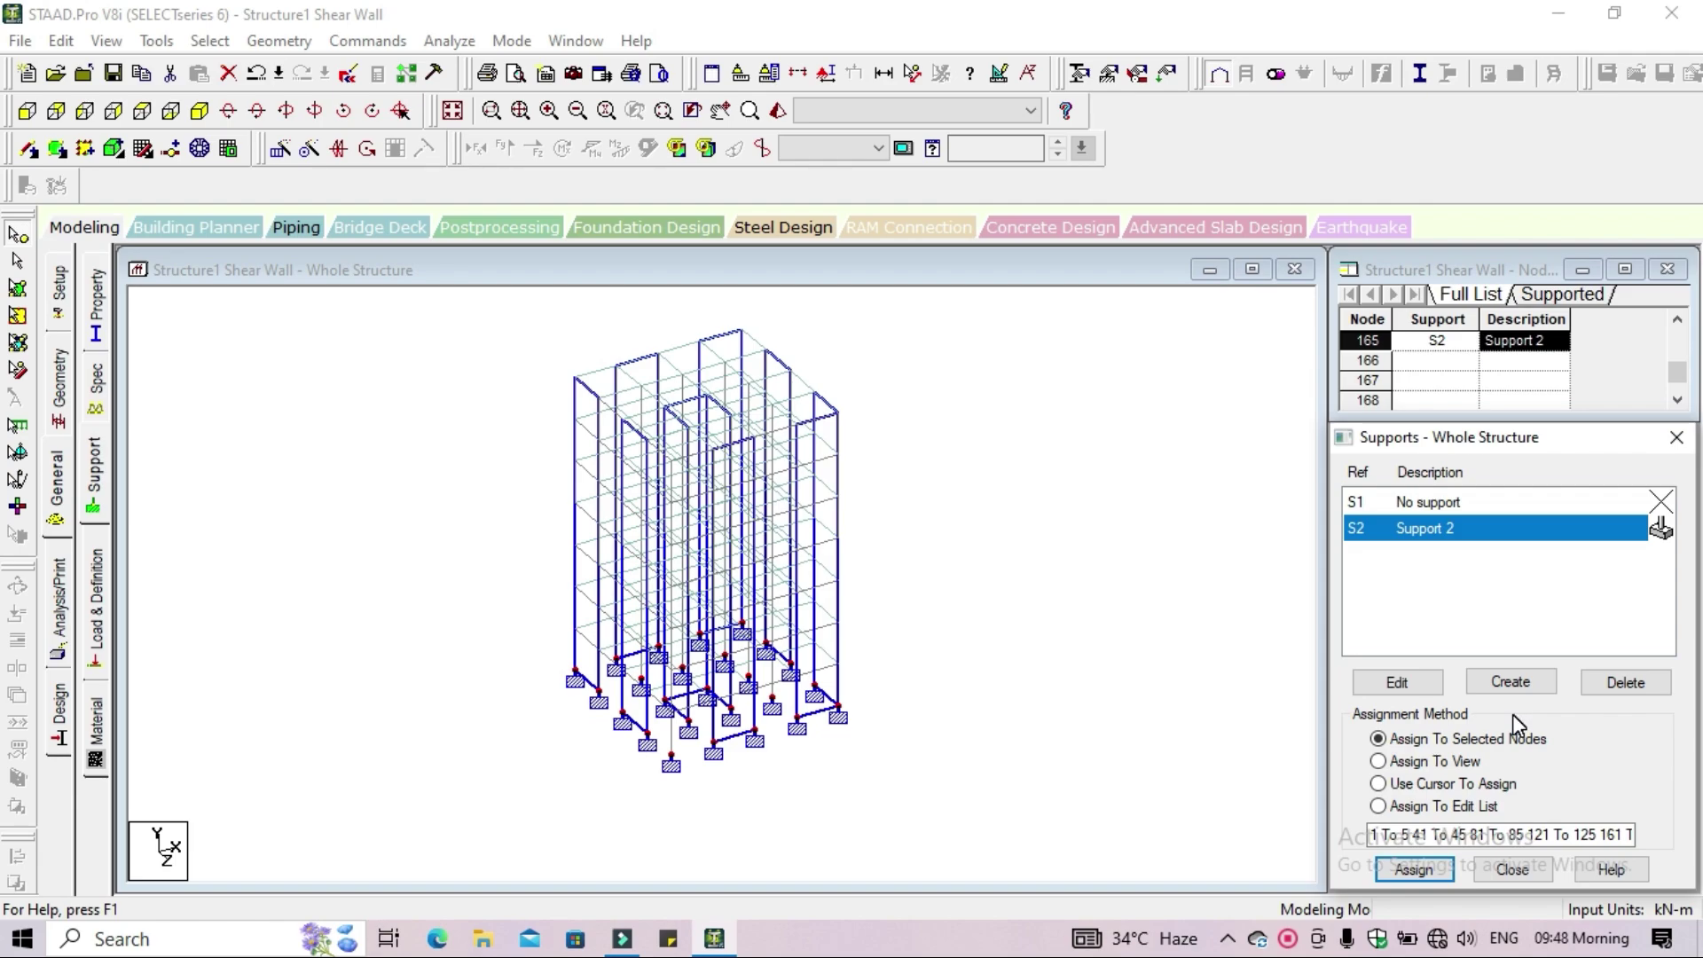
Bring up the load and definition settings and let Auto Save store the file
left_click(104, 615)
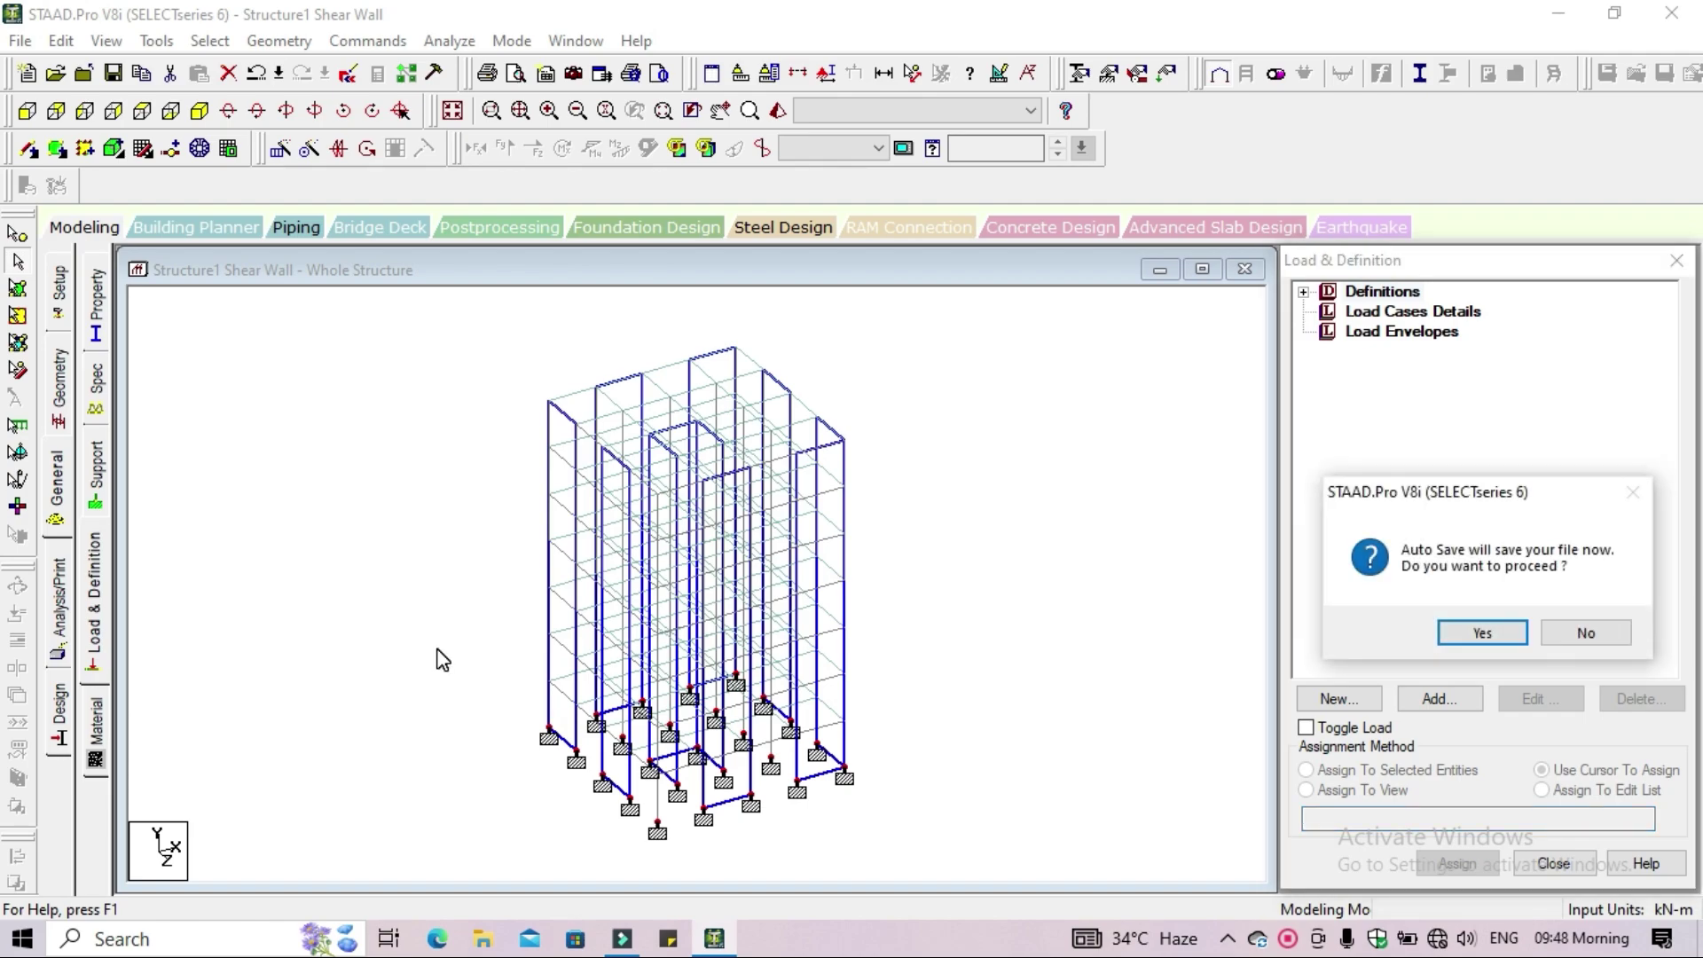
left_click(1478, 633)
left_click(707, 507)
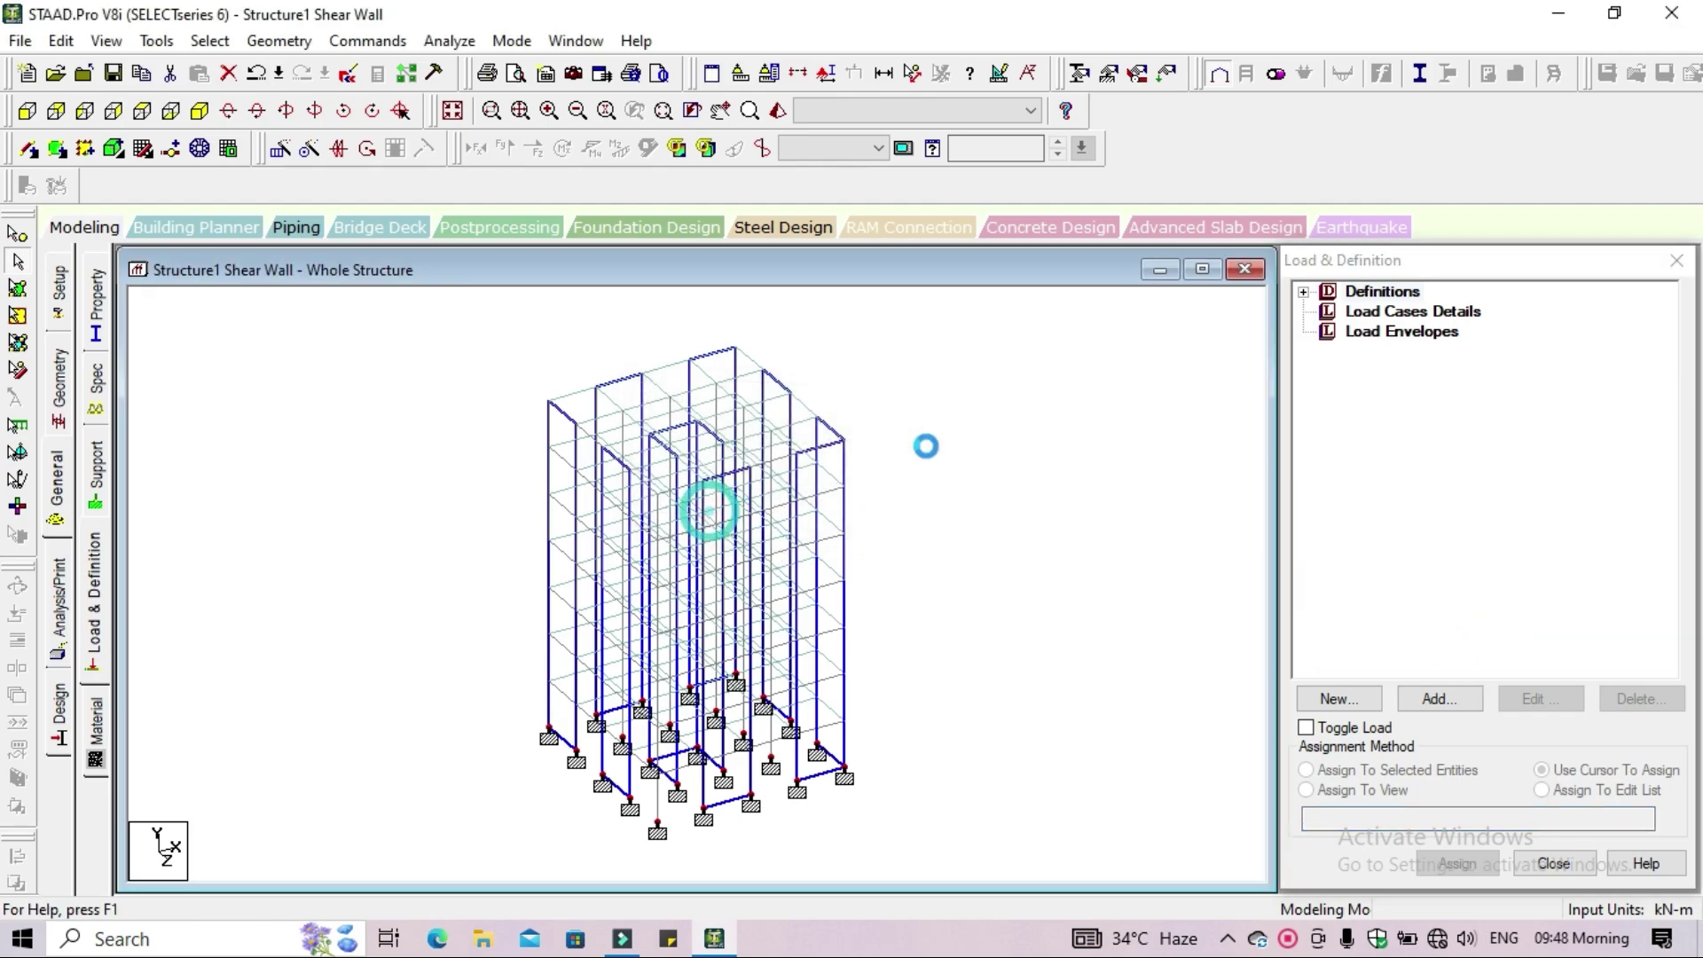
Start a new seismic definition and set its code type to Indian: IS 1893 - 2002/2005
left_click(1426, 317)
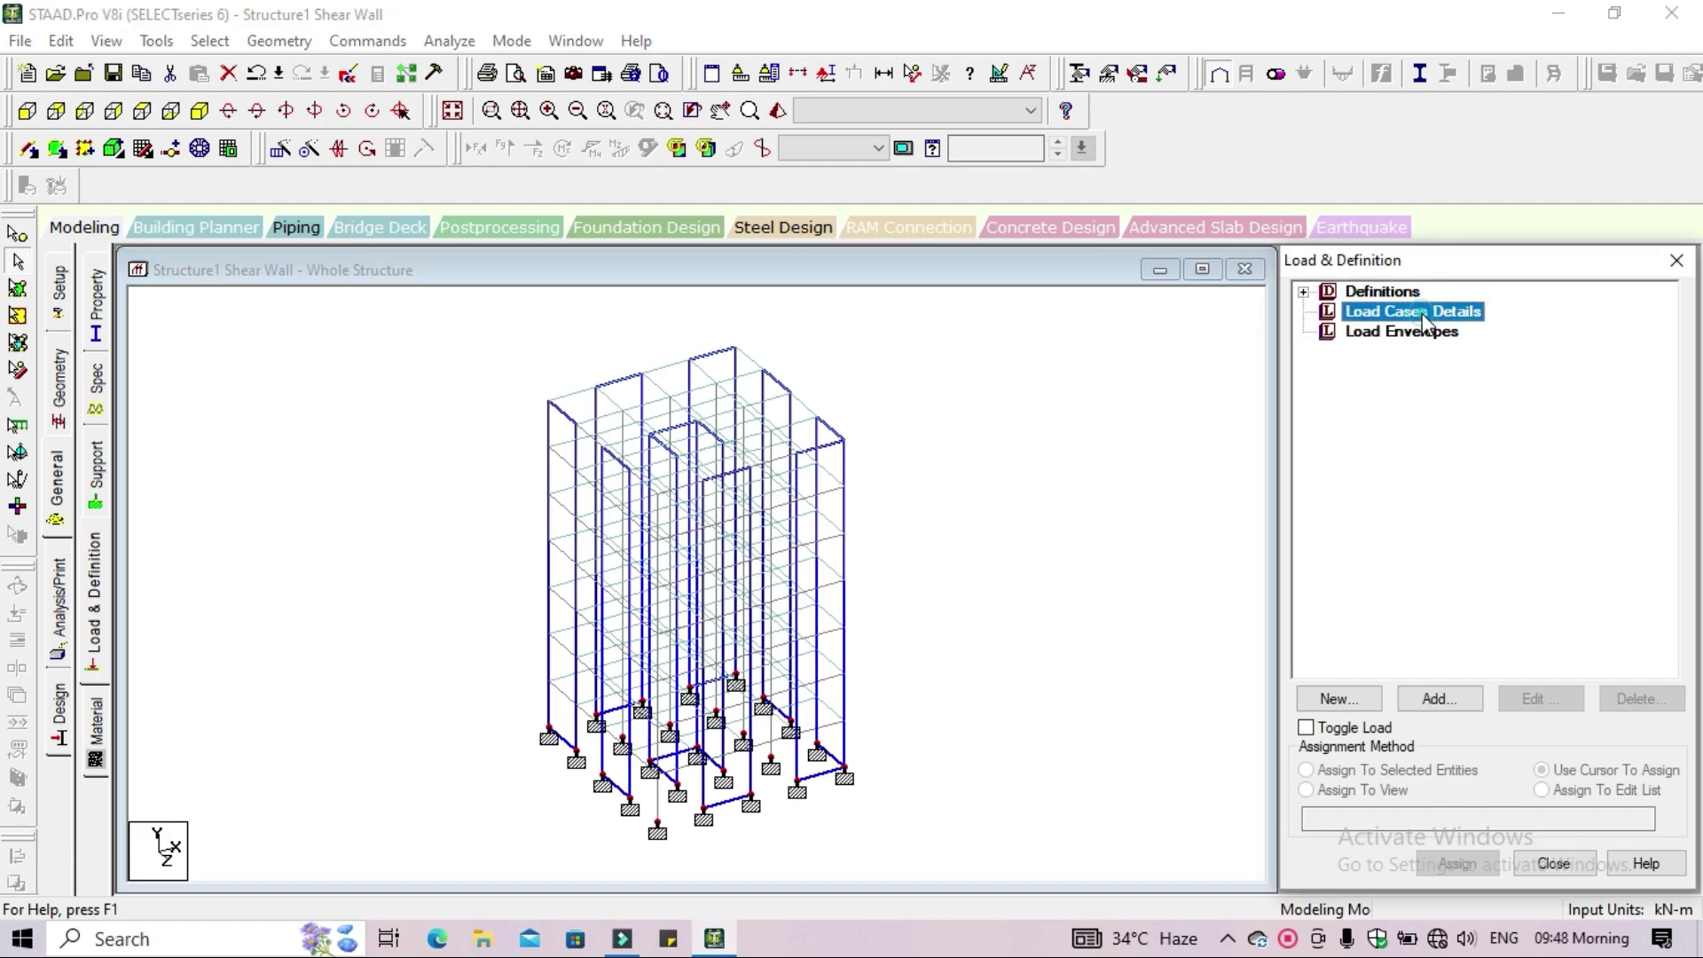
left_click(1303, 291)
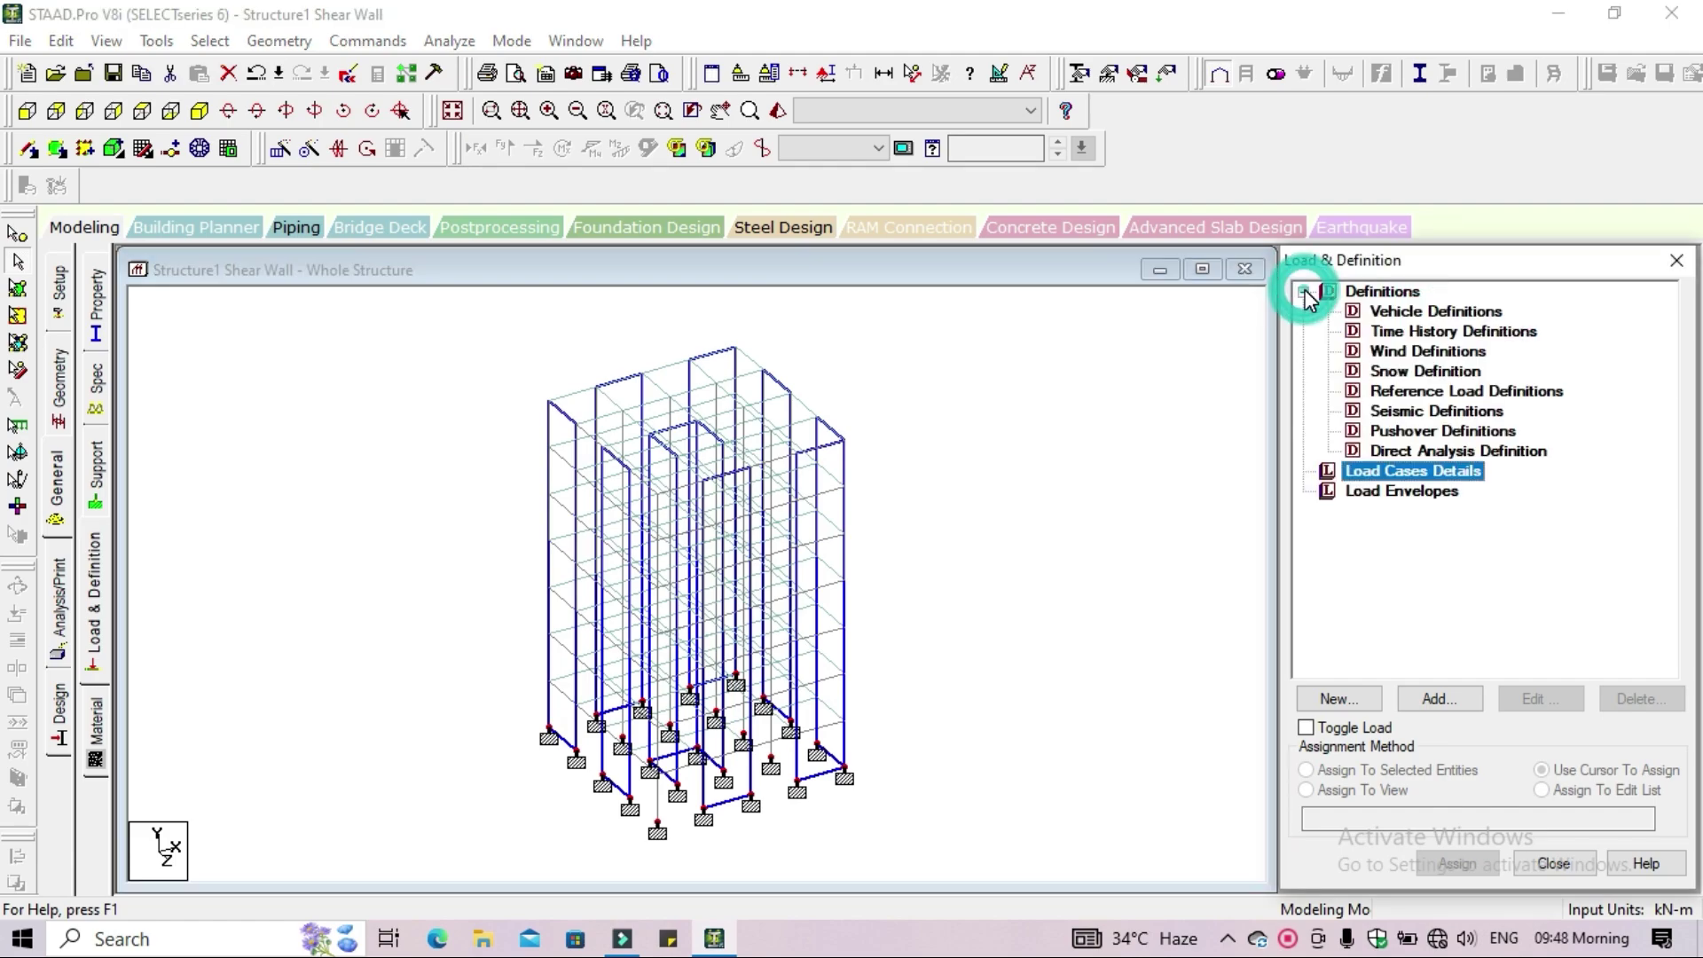
left_click(1409, 412)
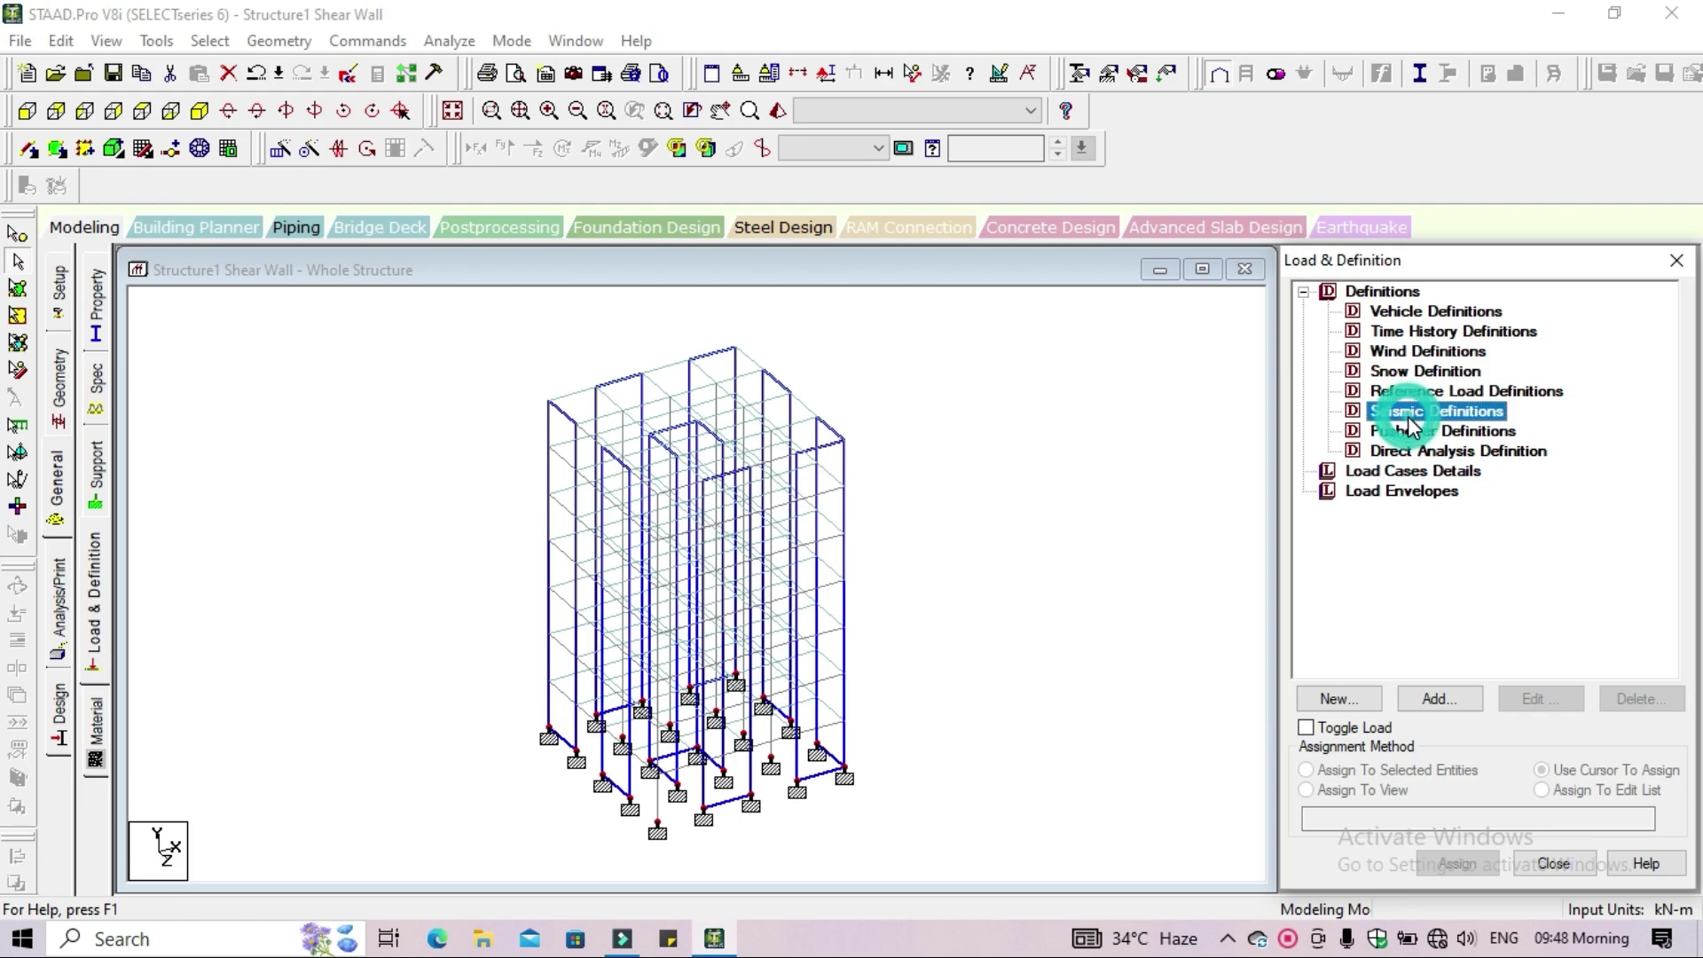
left_click(1445, 700)
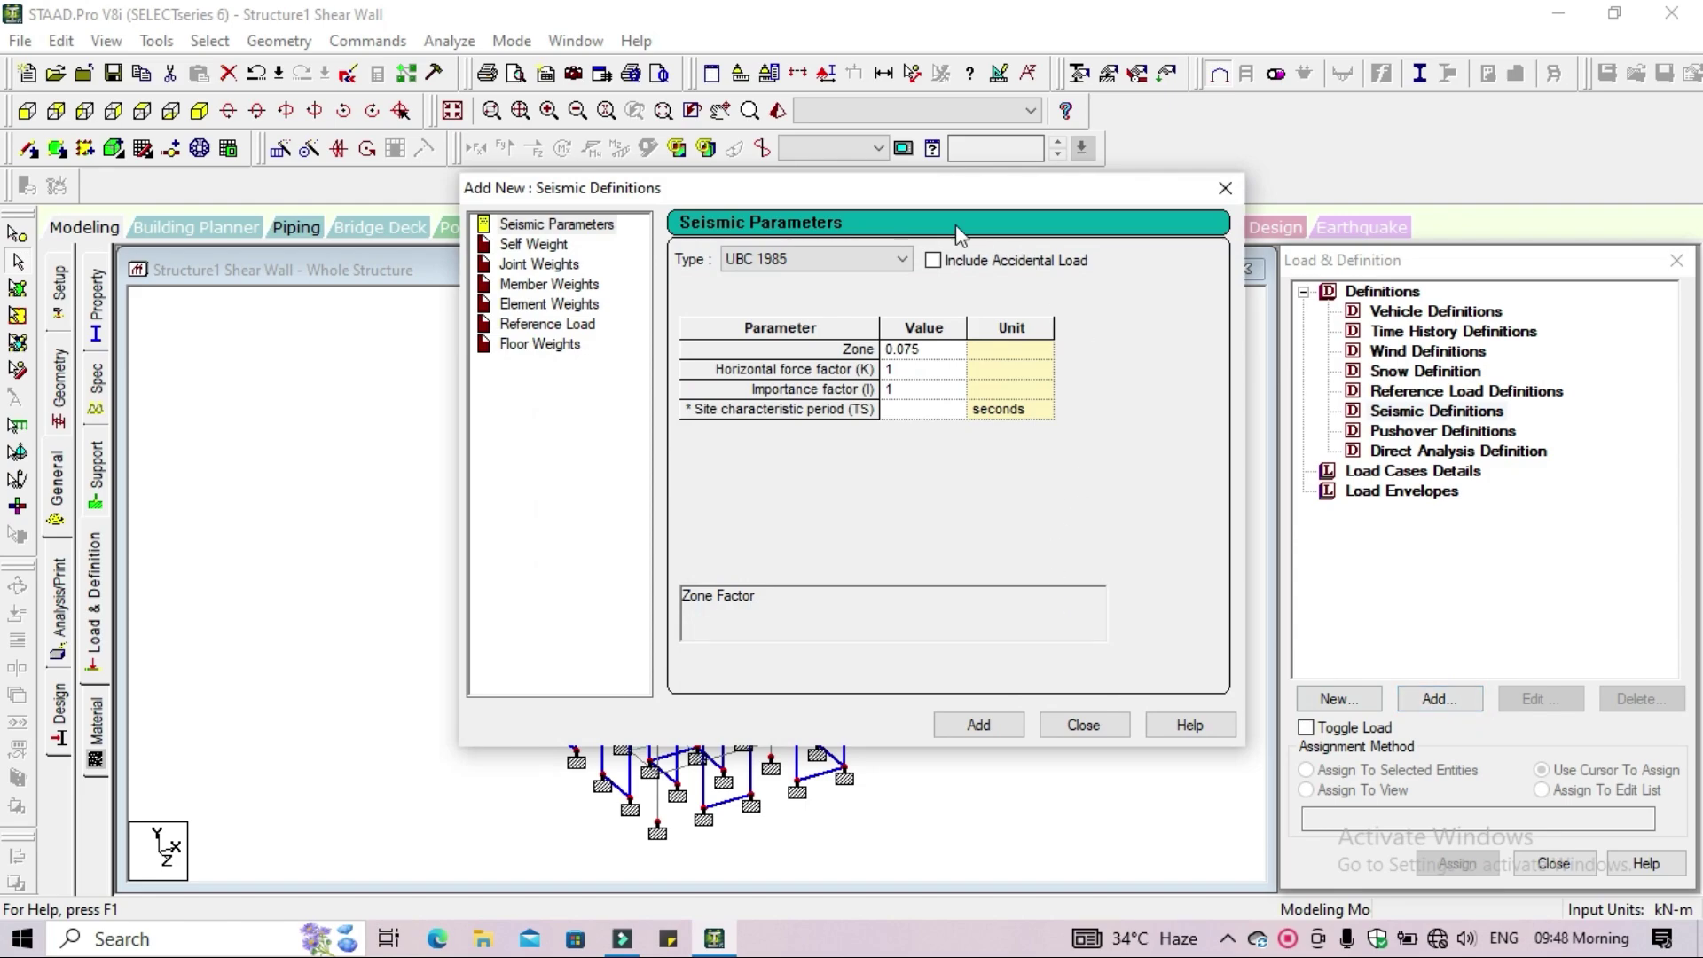
left_click(859, 259)
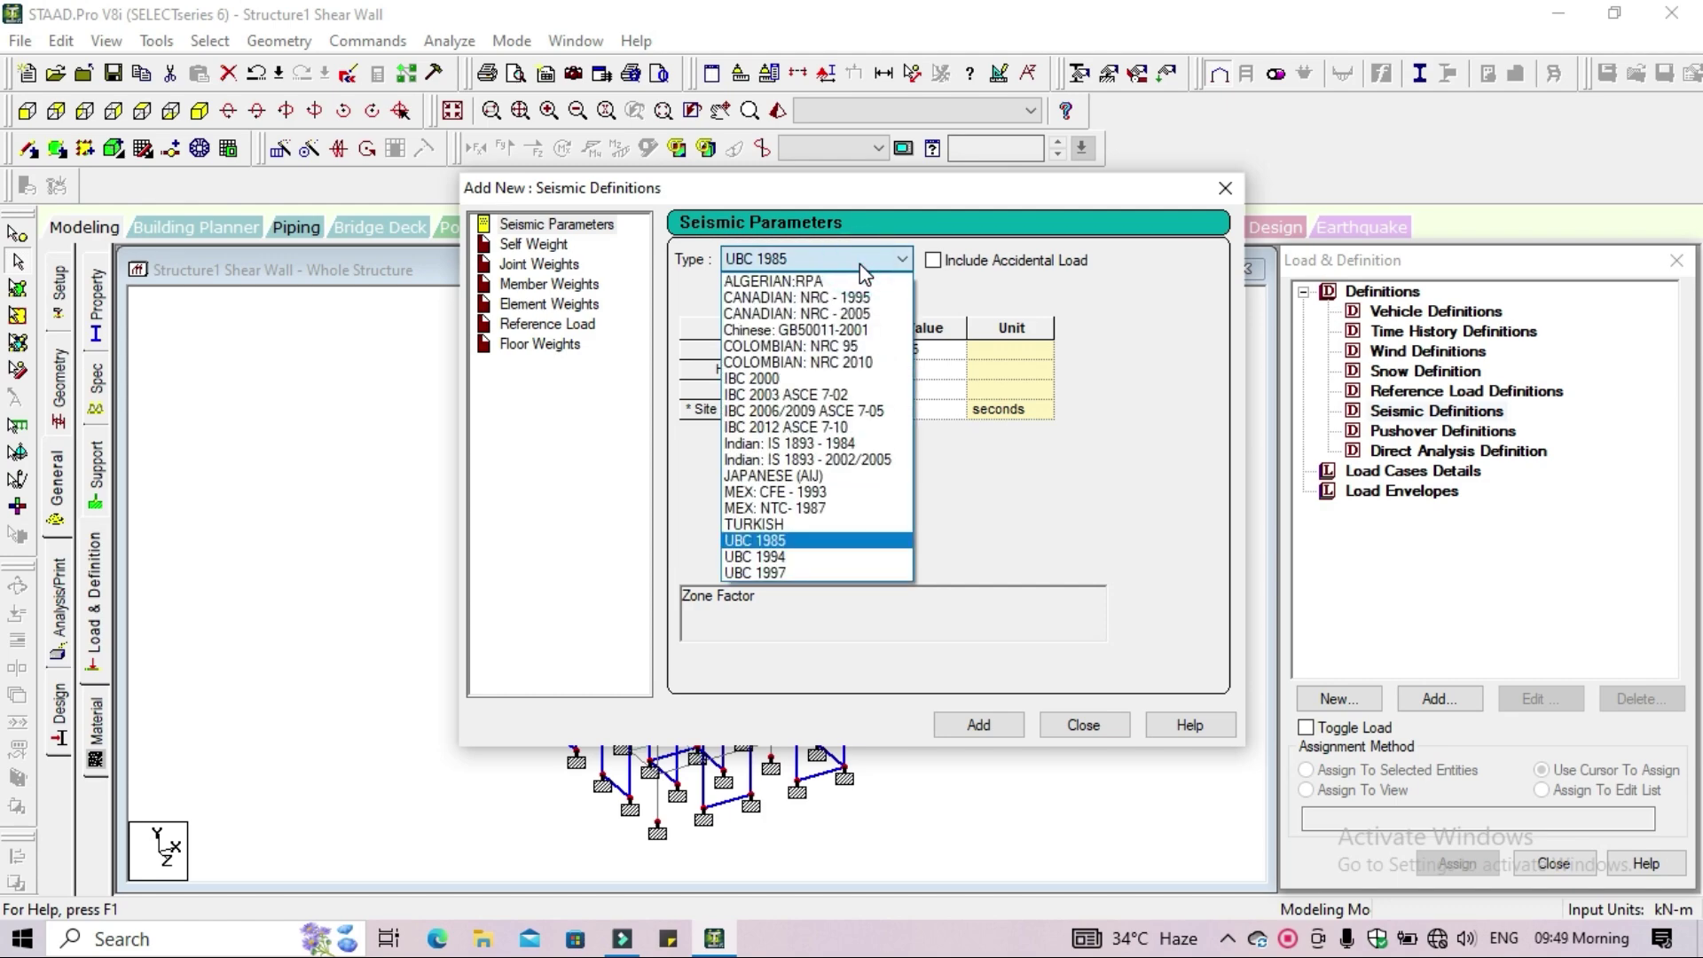
left_click(883, 462)
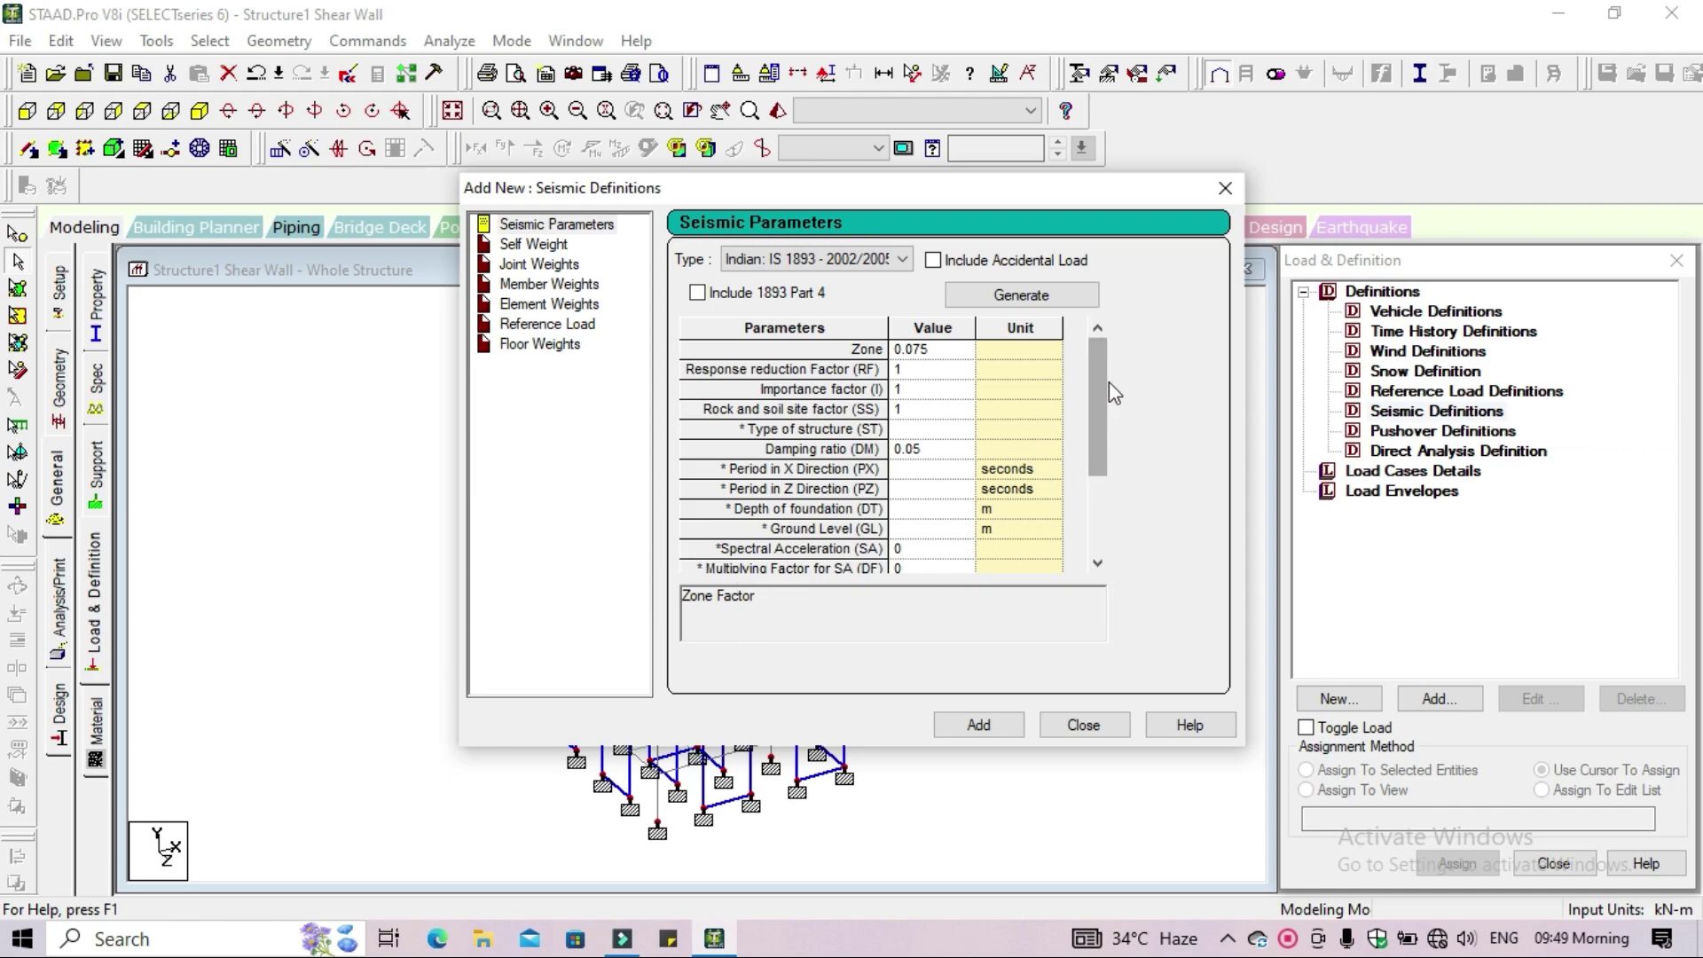
mouse_move(1100, 391)
left_mouse_down()
mouse_move(1100, 452)
mouse_move(1116, 369)
left_mouse_up()
Start generating the IS:1893 seismic parameters and define the zone factor by zone, choosing zone V
left_click(1024, 302)
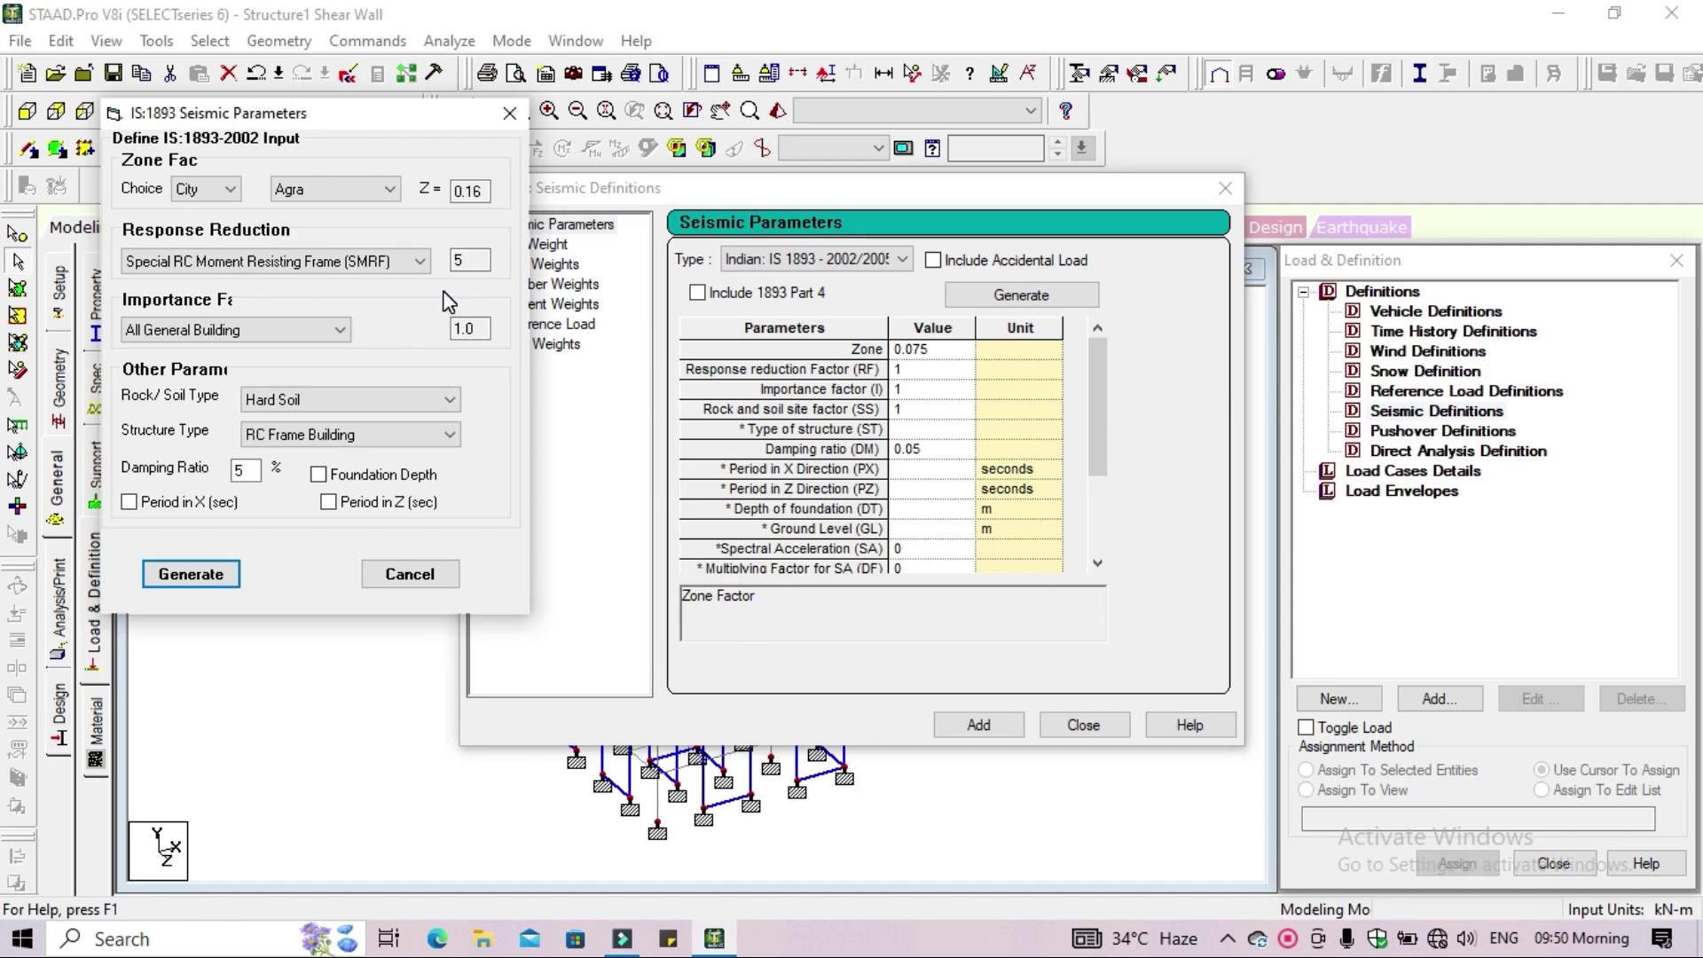
left_click(222, 189)
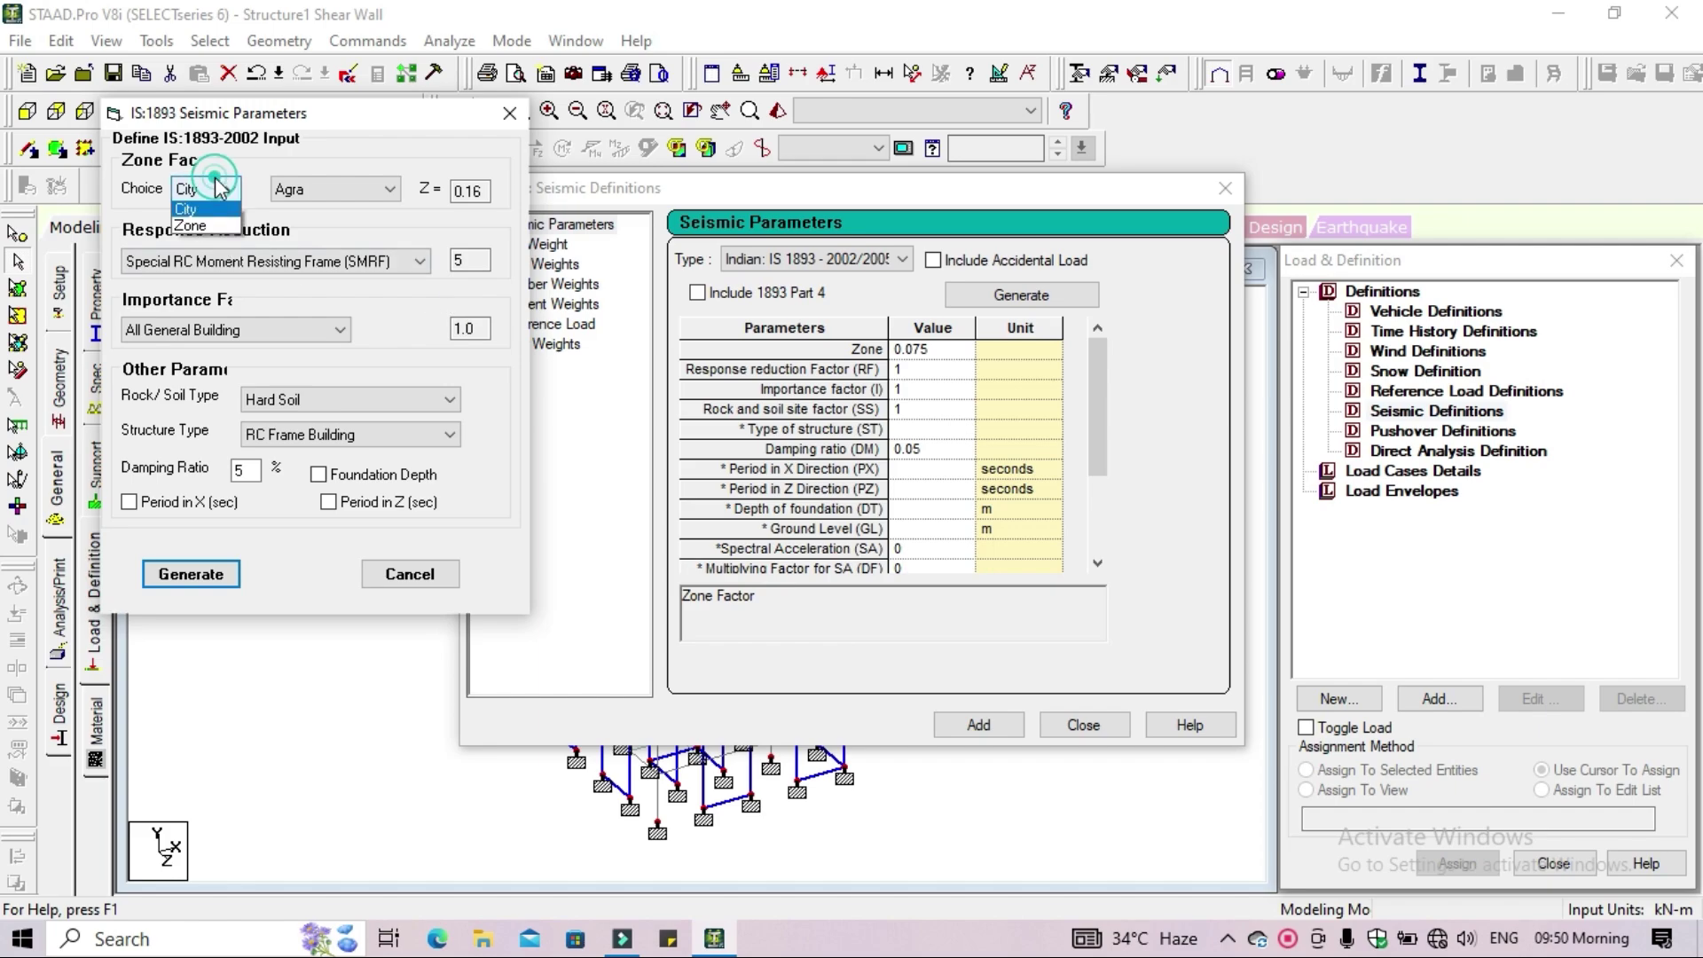
left_click(231, 230)
left_click(391, 190)
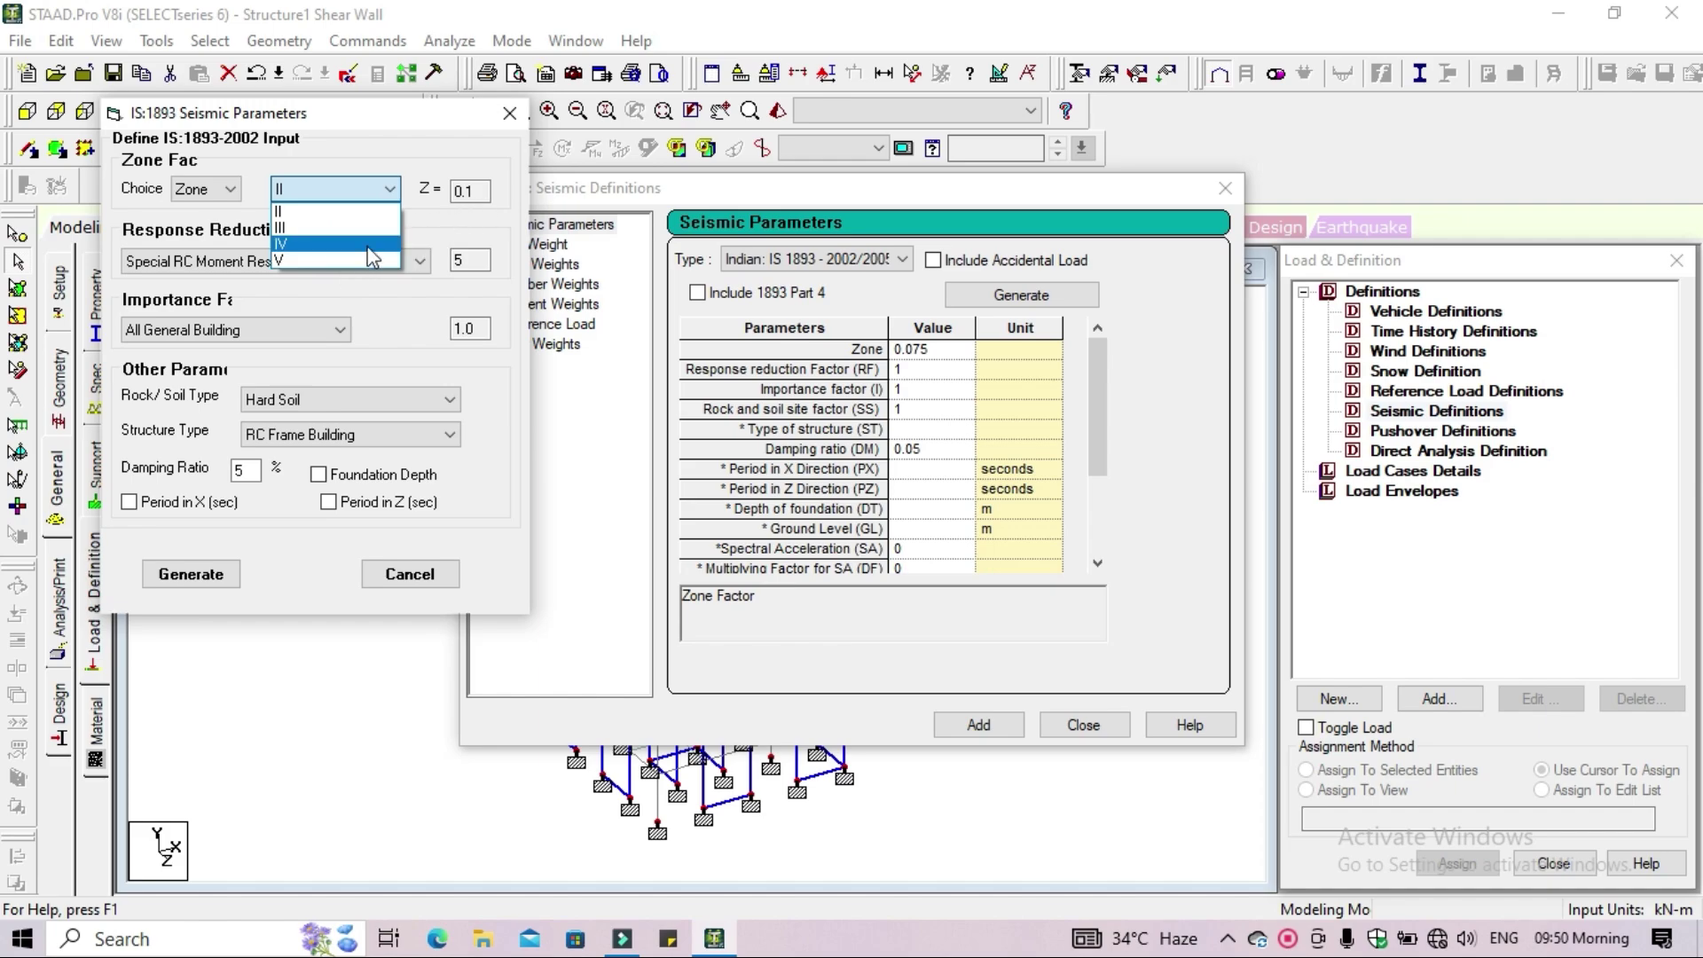
left_click(328, 263)
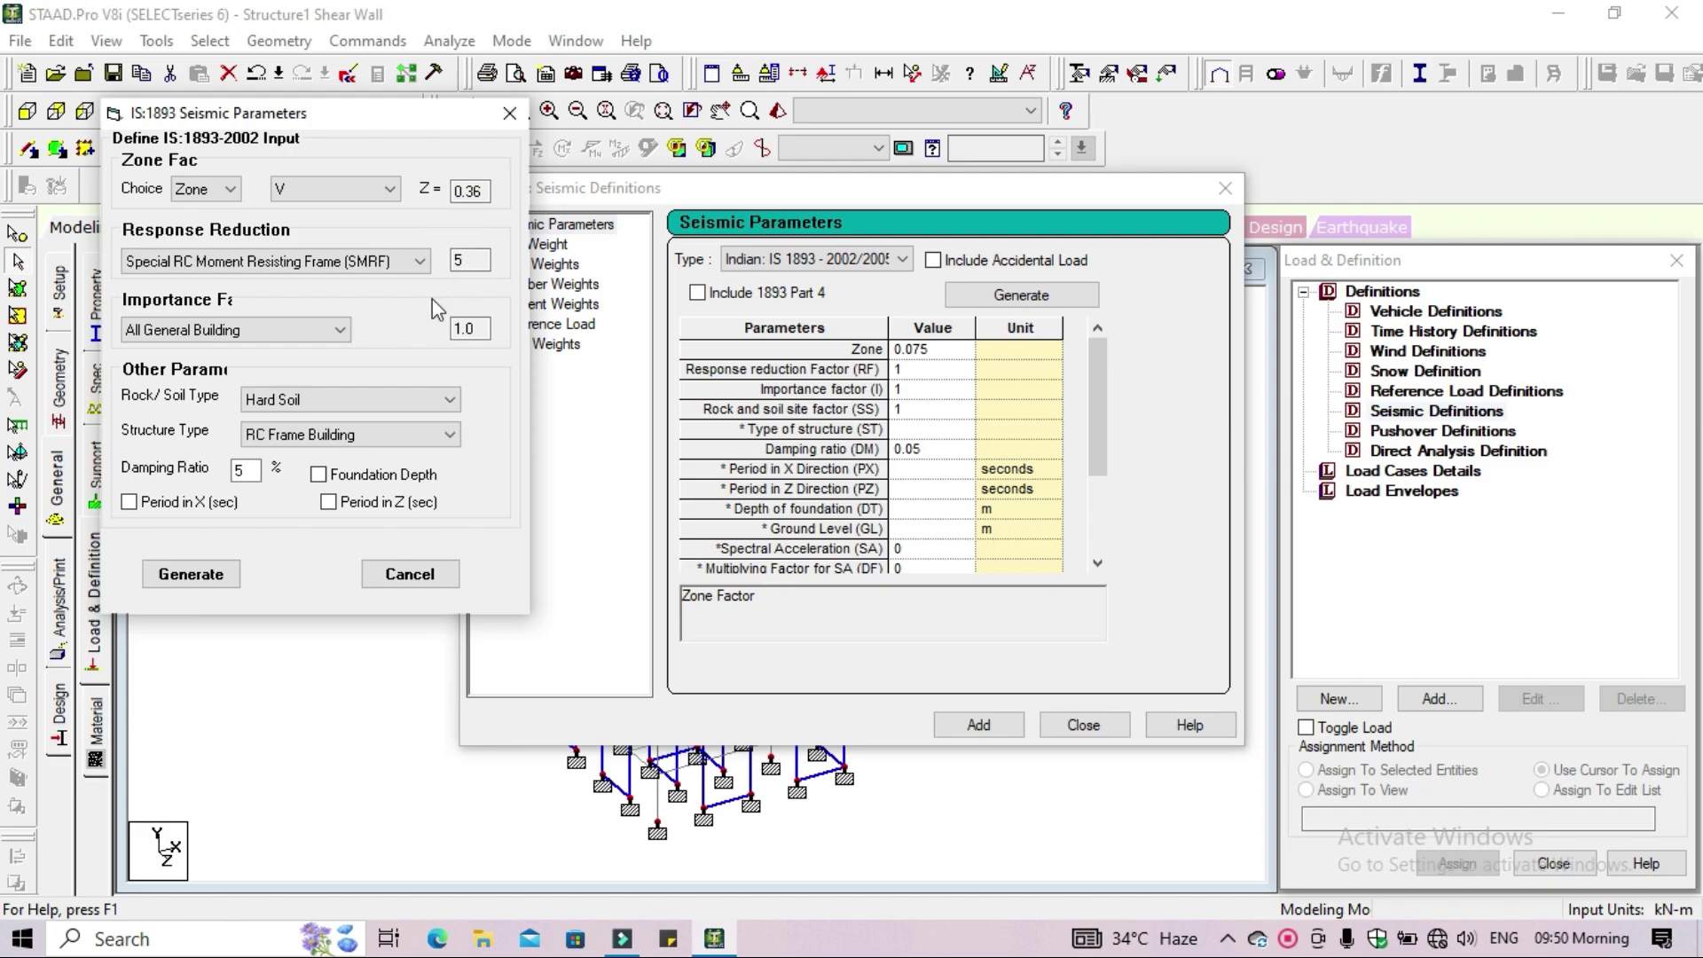
Keep the importance factor at All General Building, set the soil type to Medium Soil, and generate the seismic parameters
left_click(334, 330)
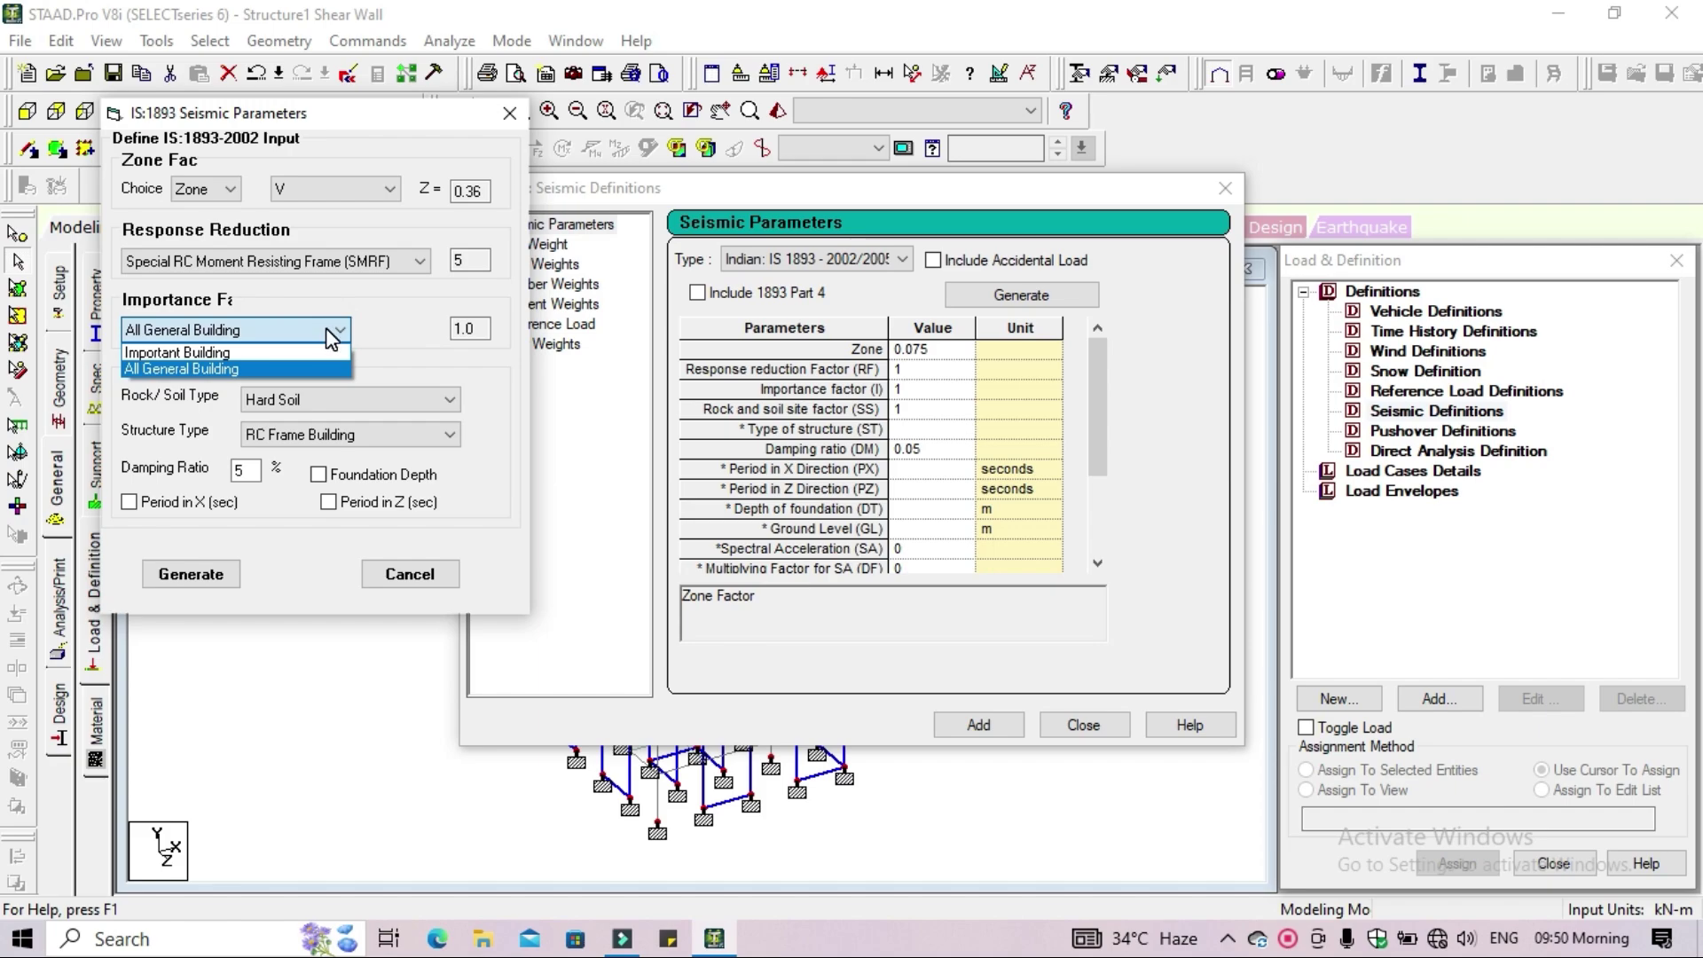
left_click(332, 335)
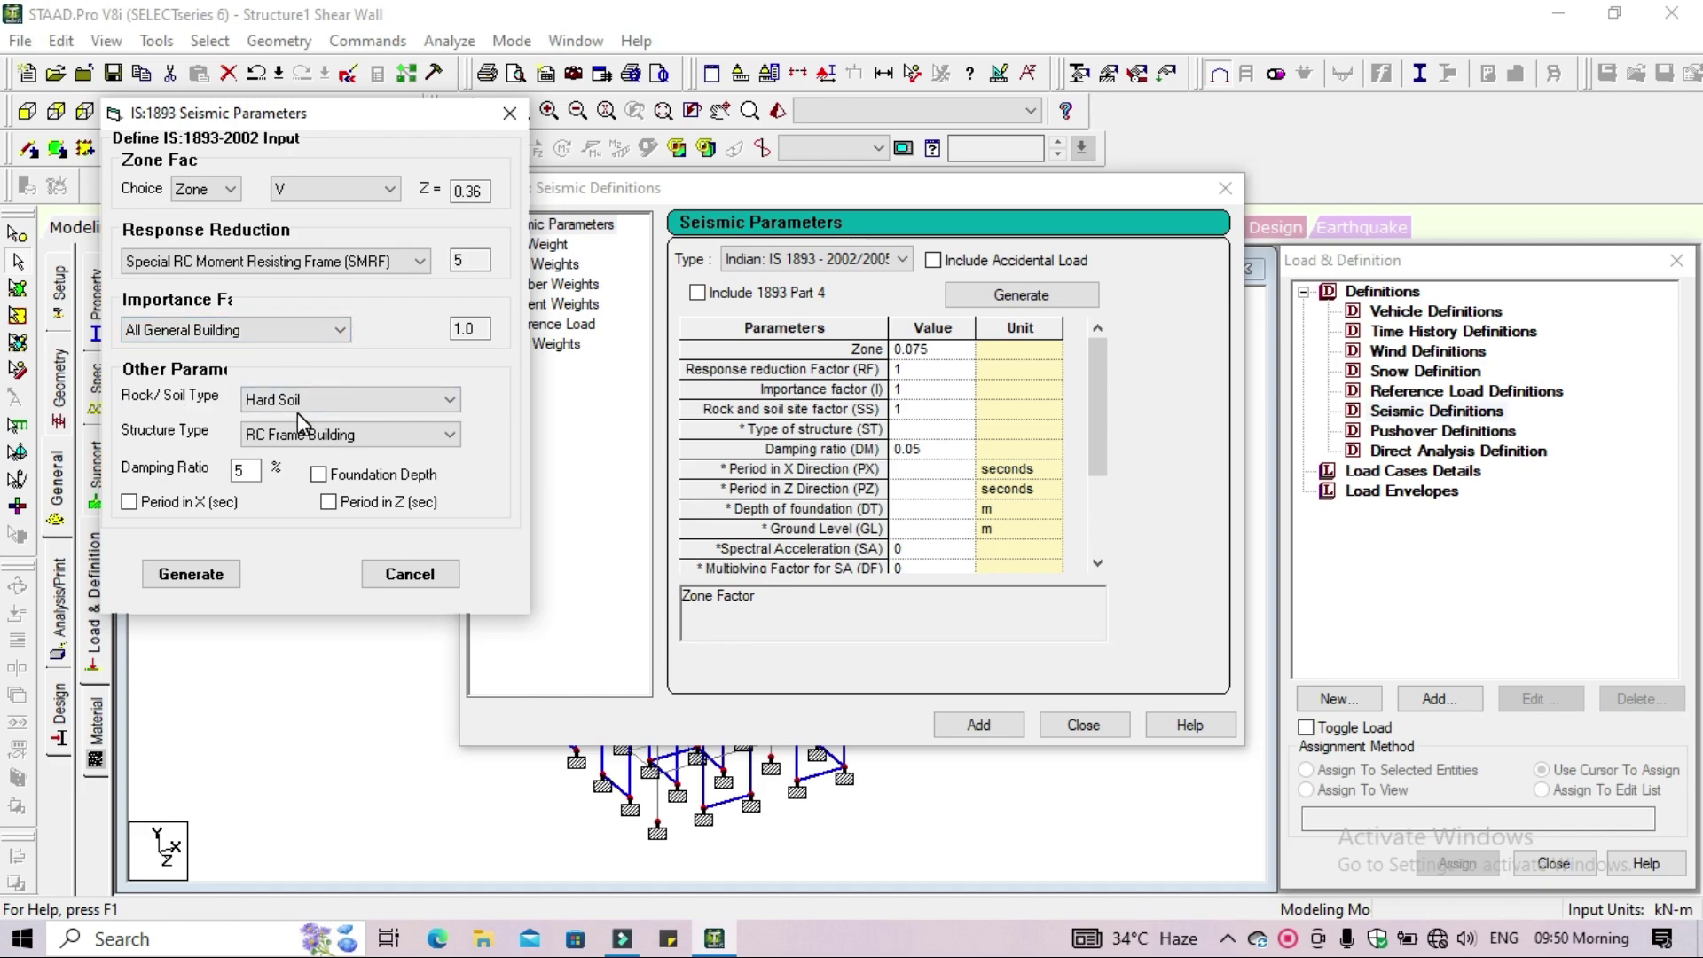
left_click(331, 399)
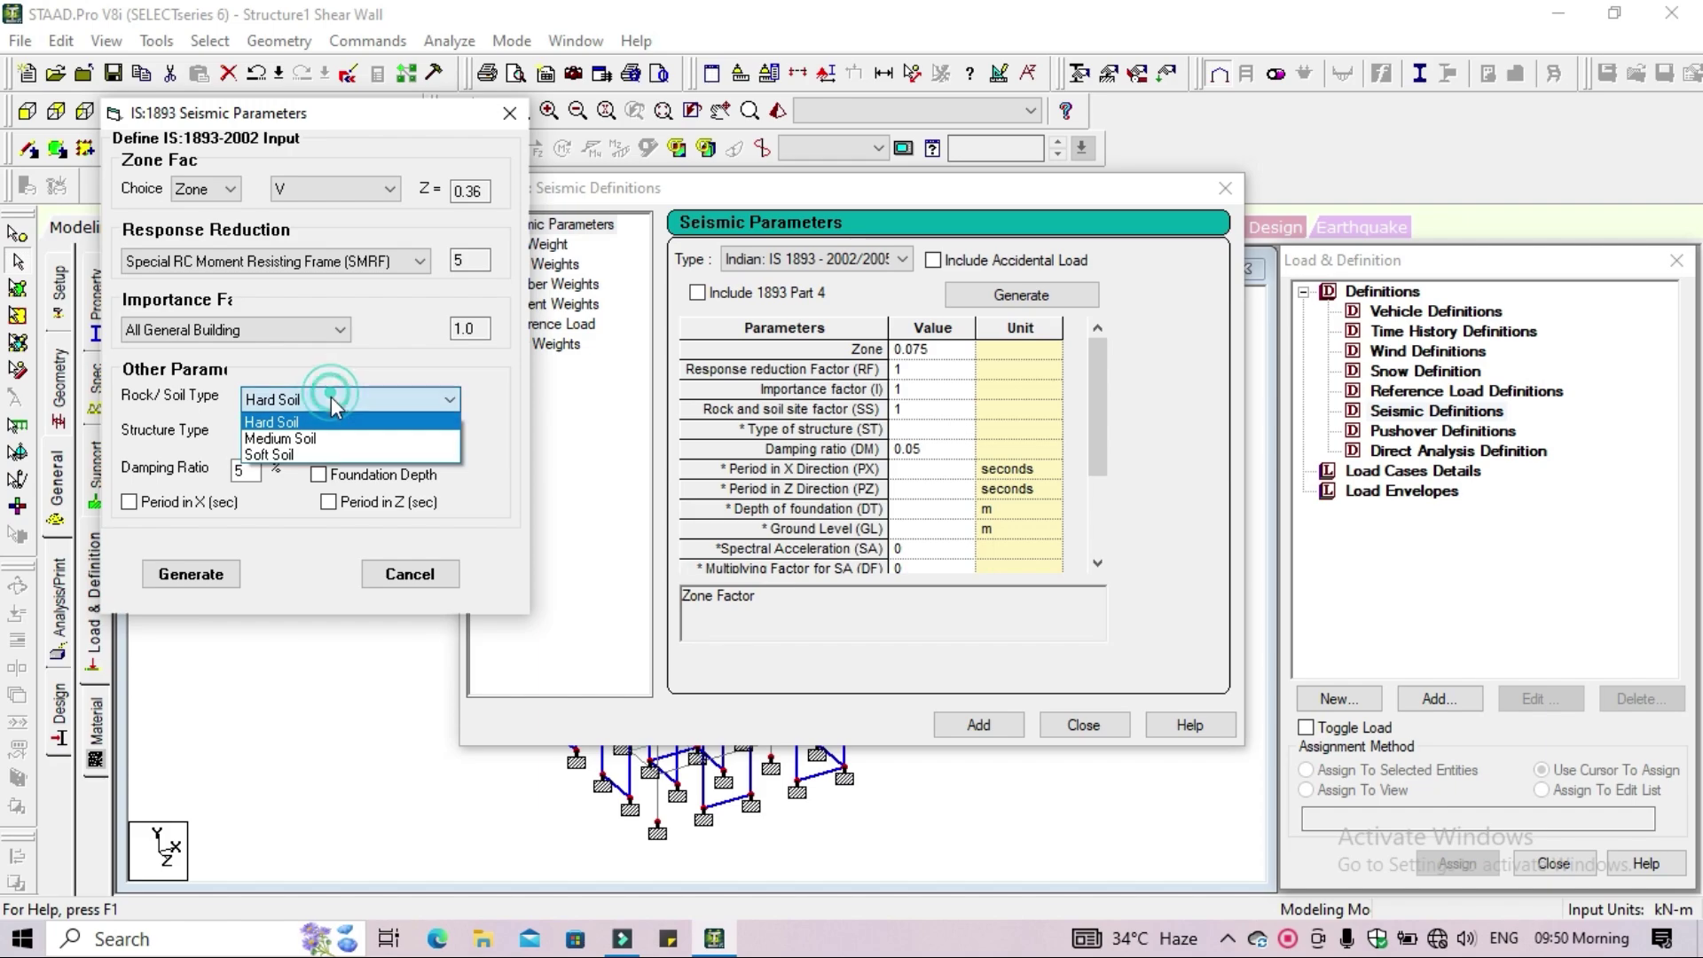
left_click(332, 444)
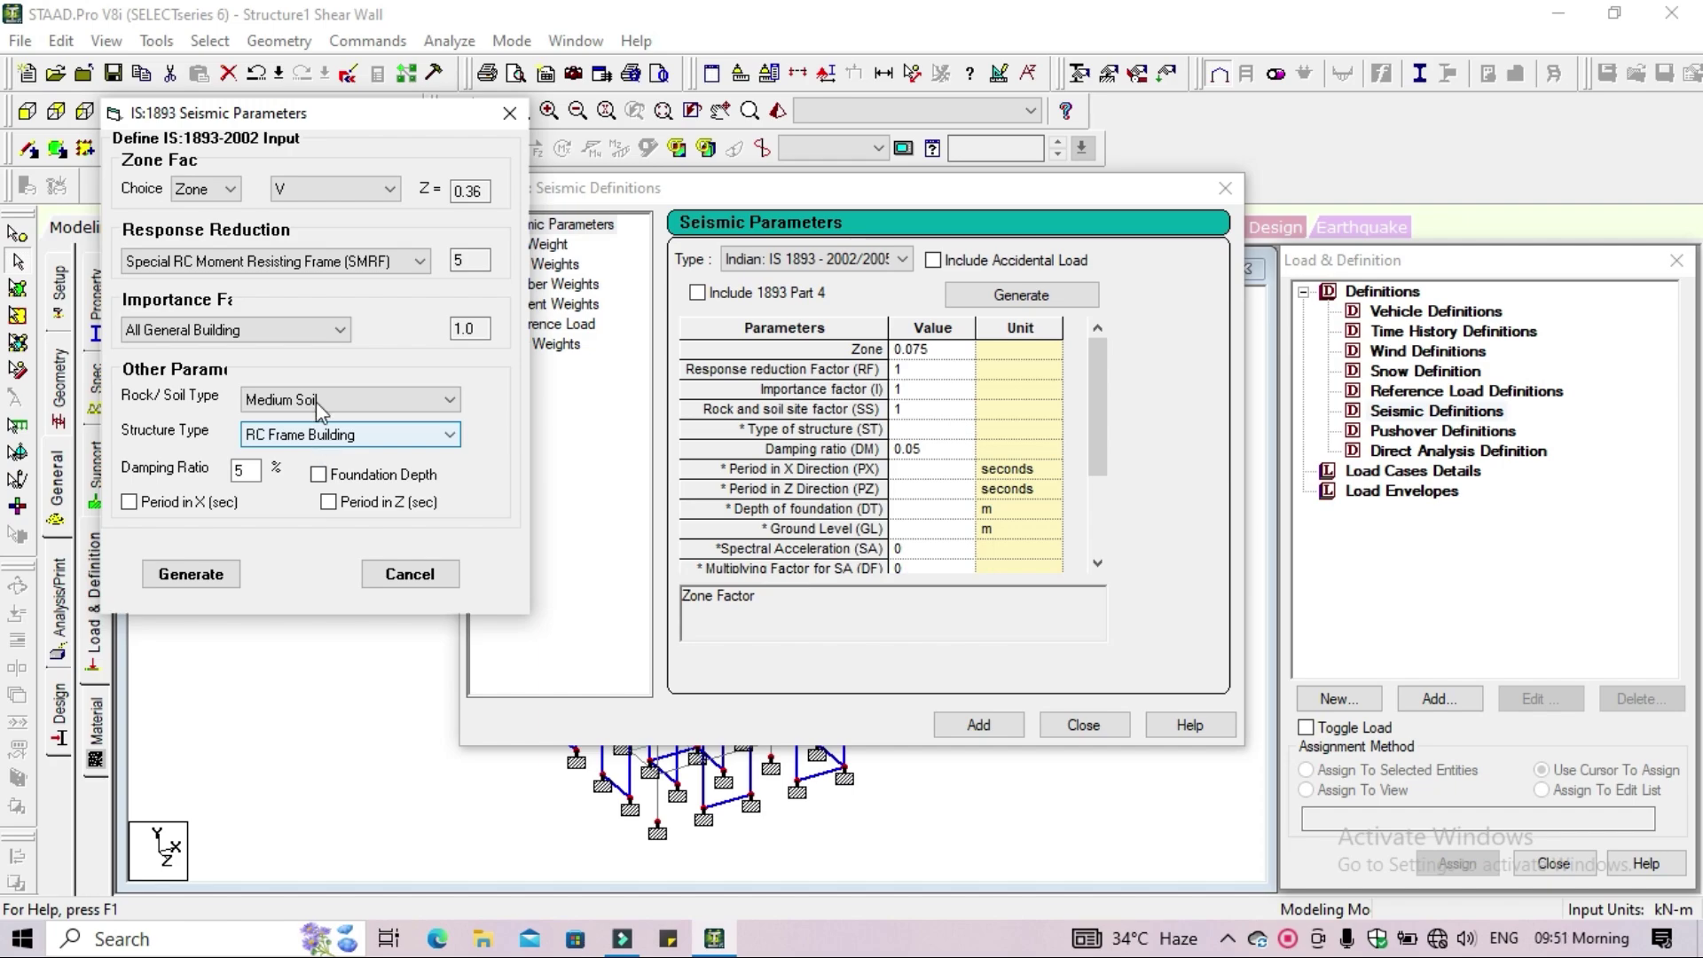
left_click(190, 574)
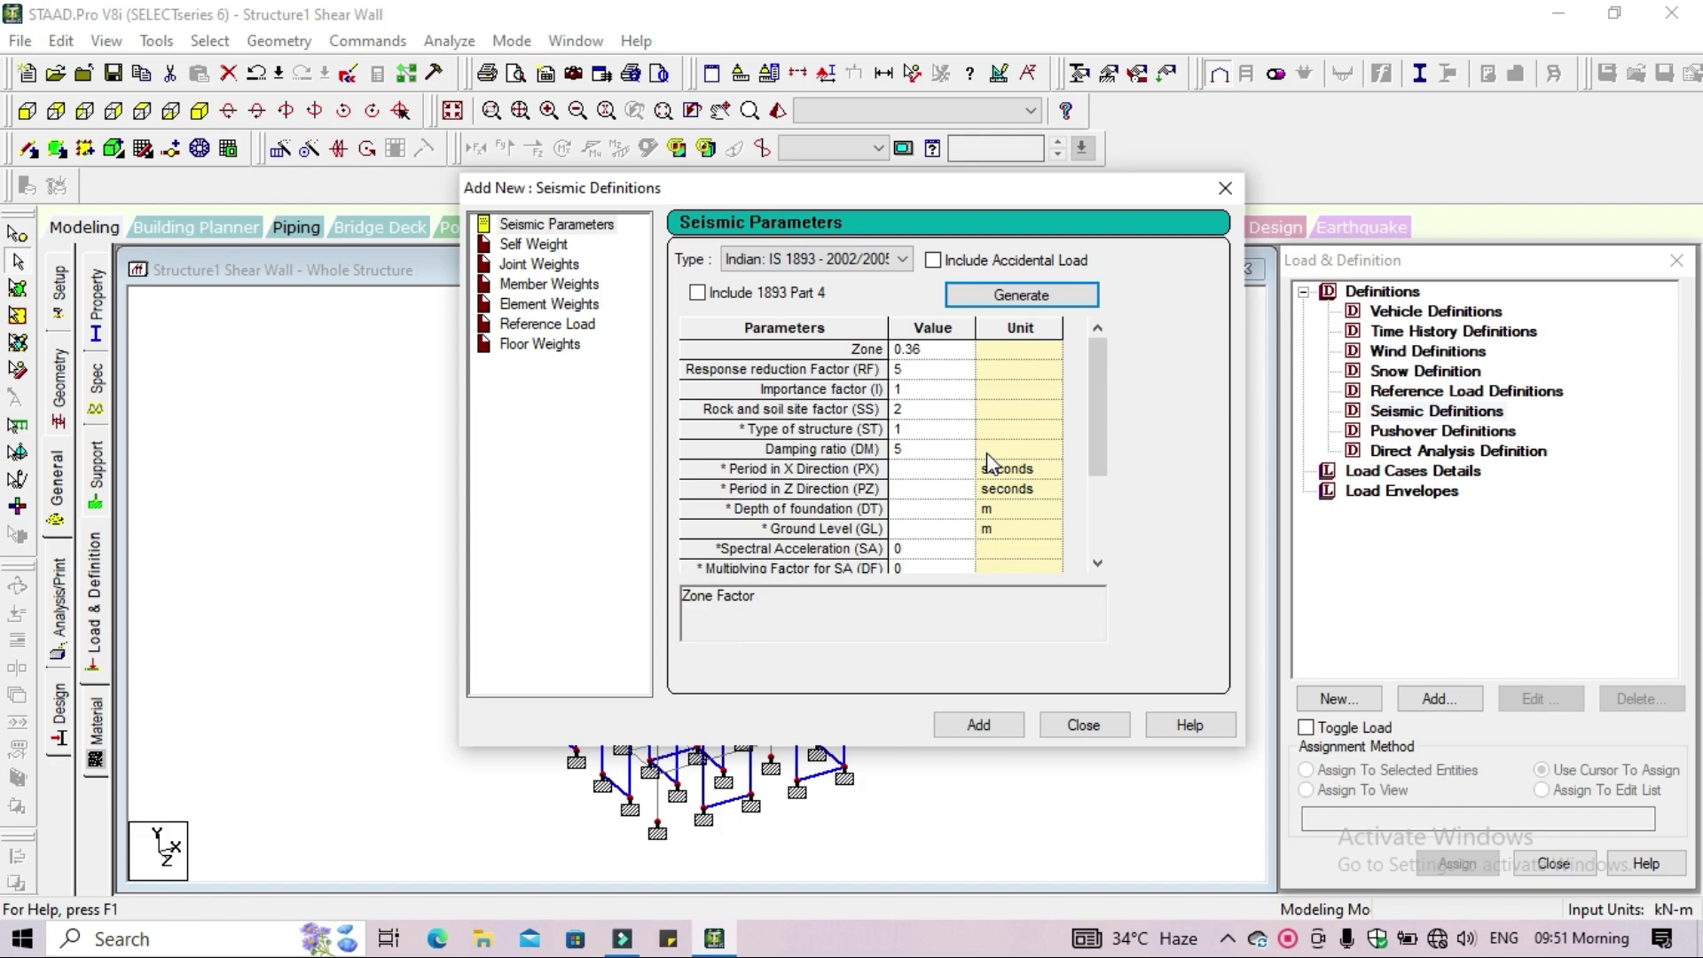
Set the damping ratio to 0.05 and add the seismic parameters, followed by a self-weight factor of 1
left_click(925, 450)
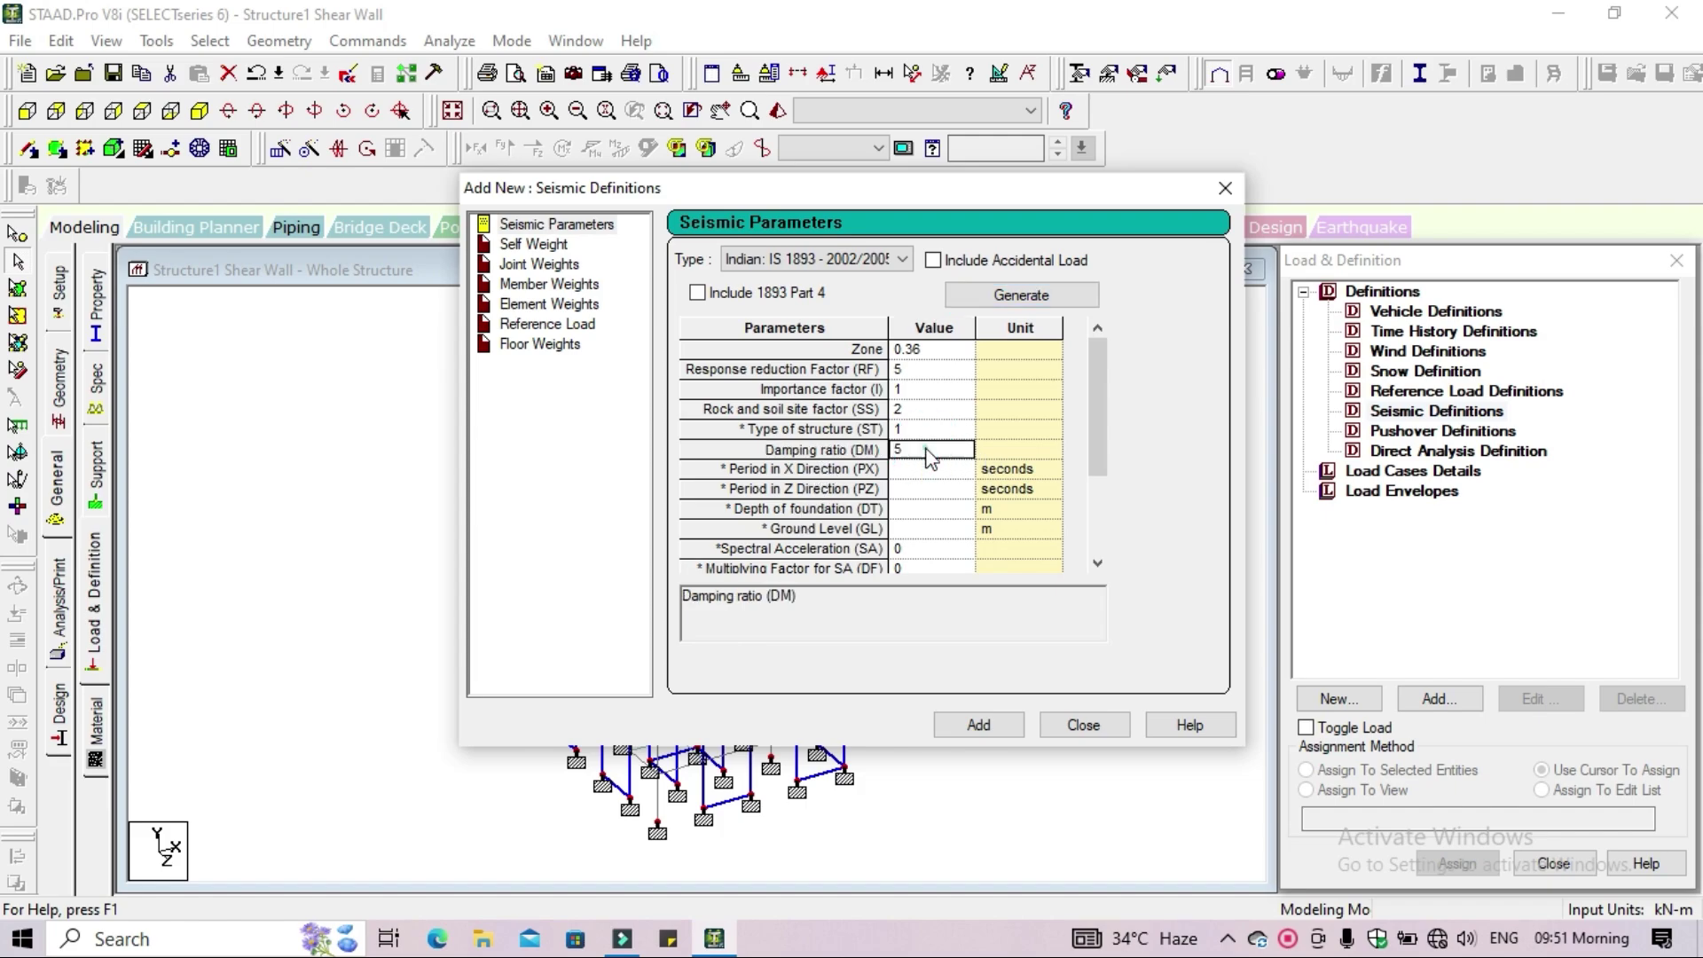
left_click(926, 449)
left_click(899, 450)
type("0.05")
left_click(991, 736)
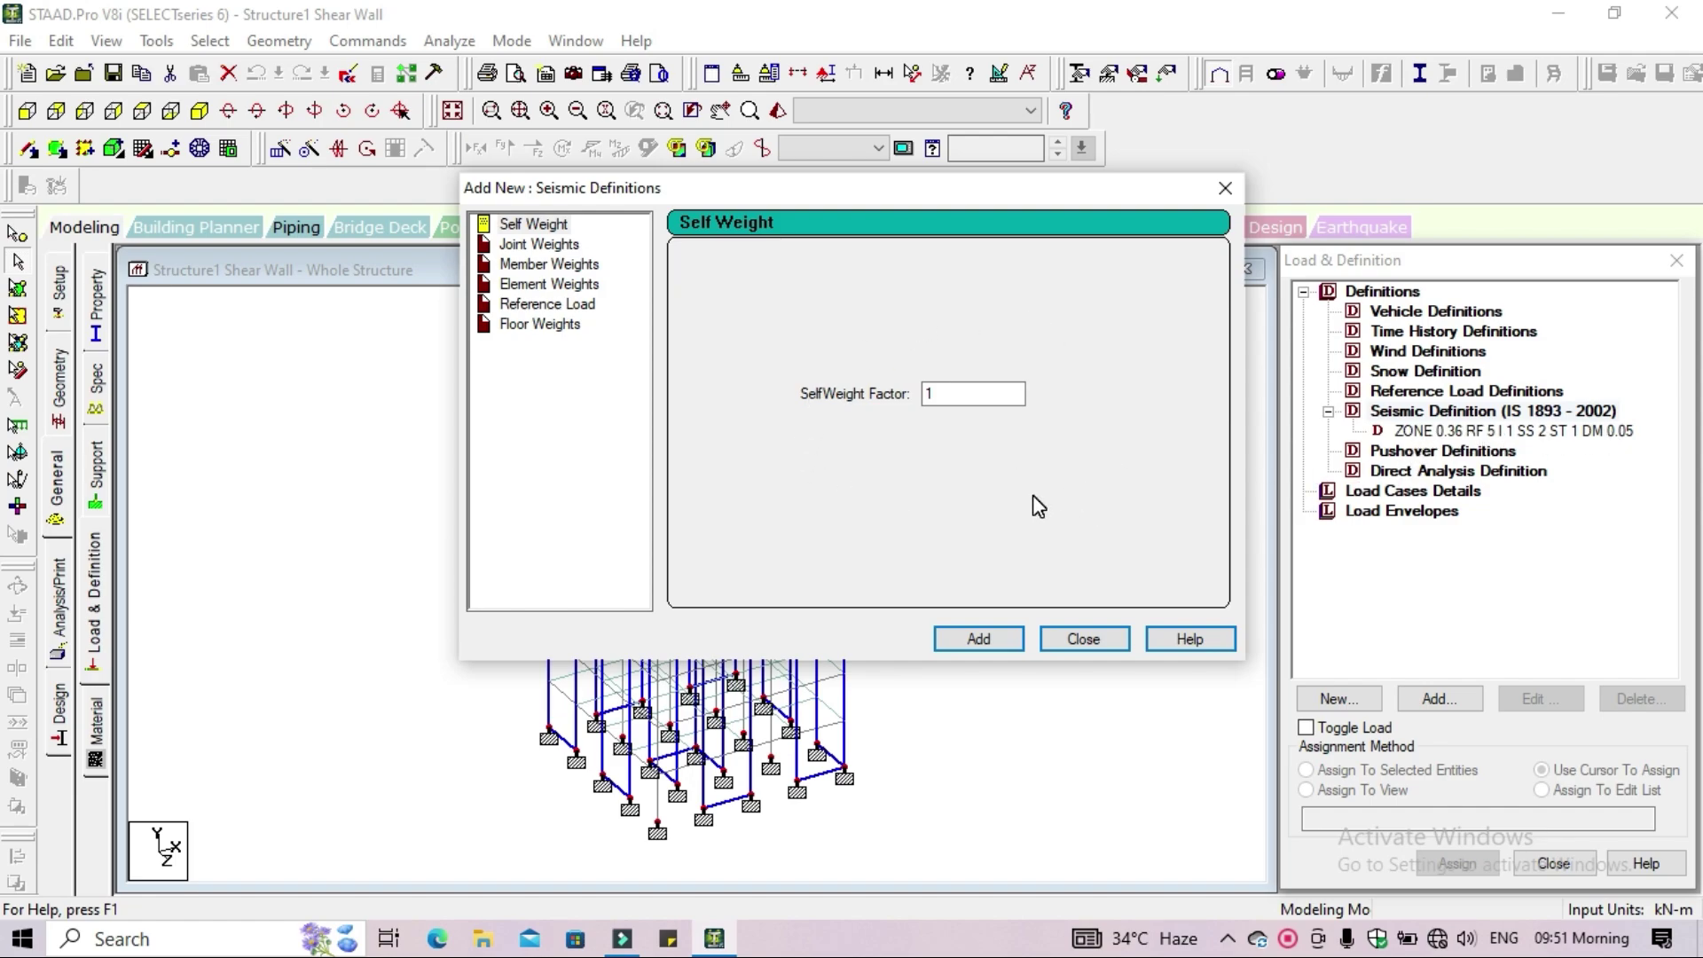
left_click(973, 640)
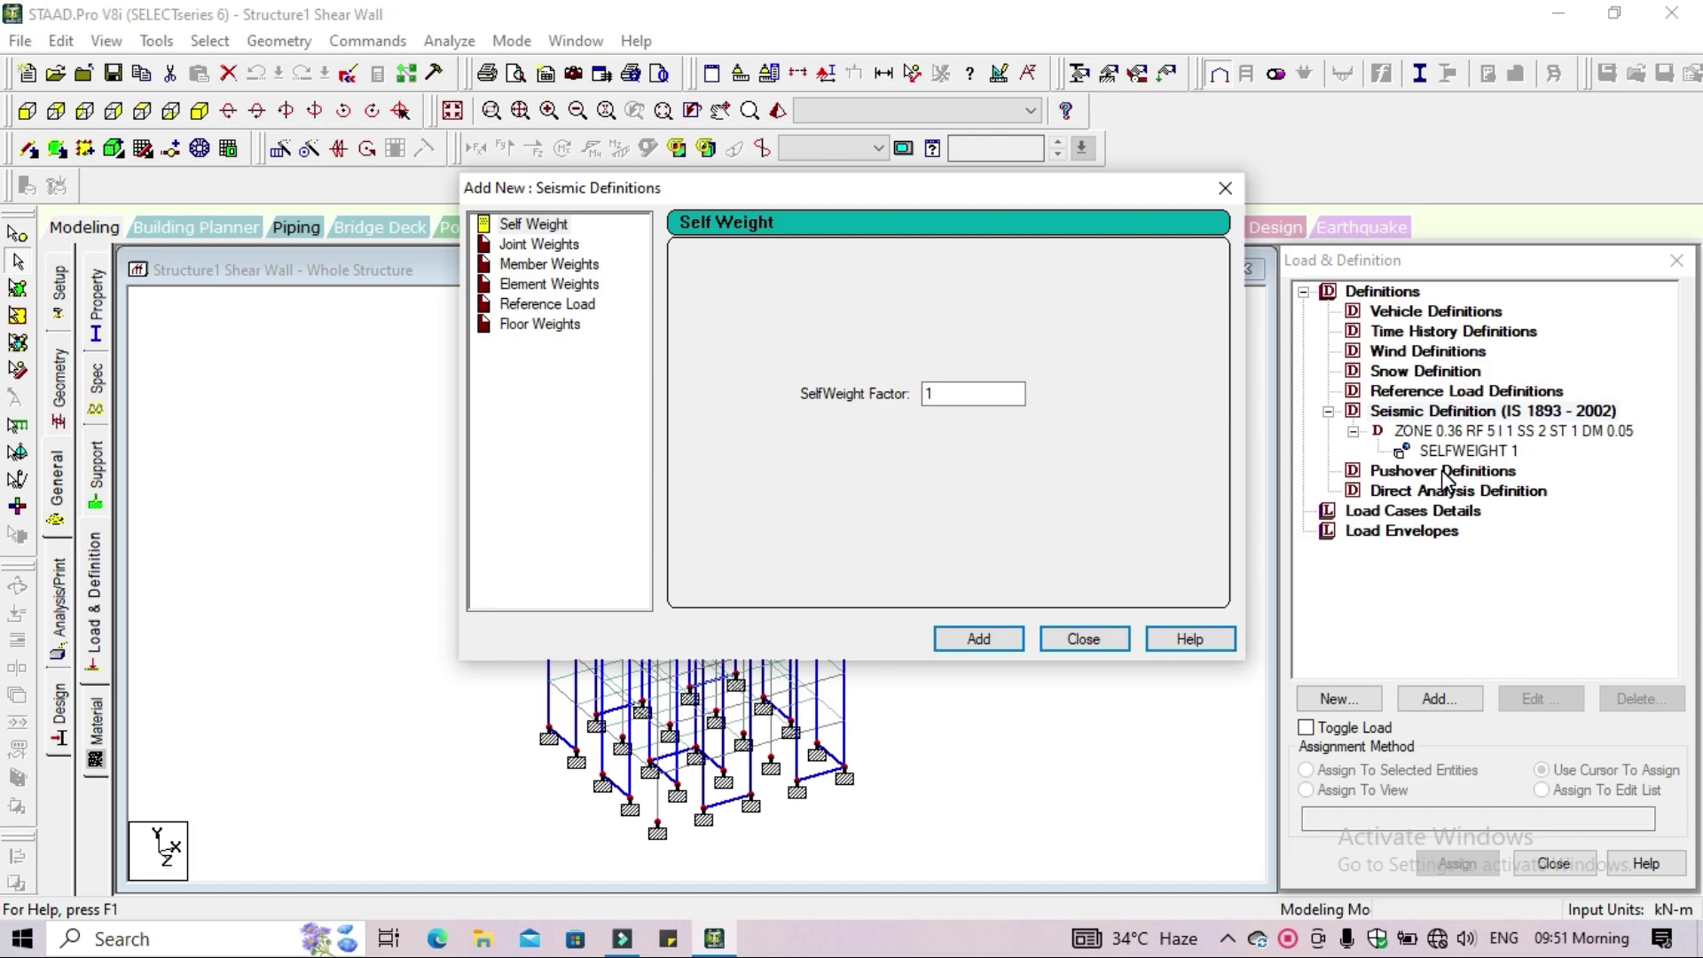
Start a member weight entry in the seismic definition with the uniform loading type UNI
left_click(593, 264)
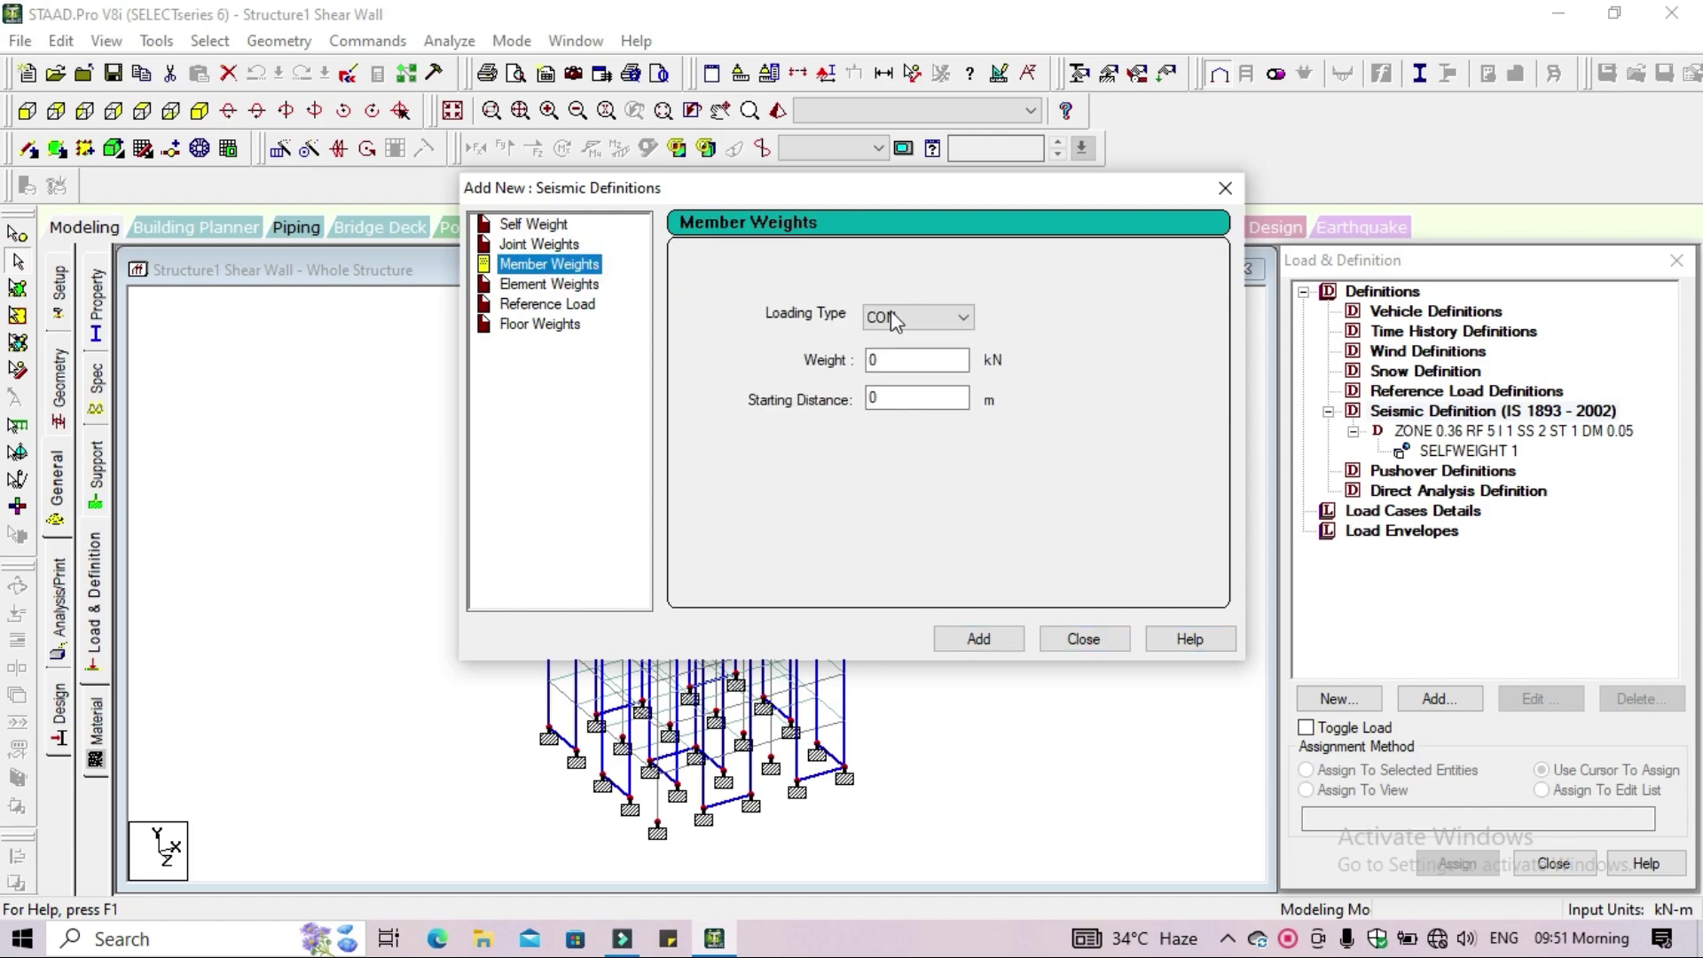
left_click(918, 316)
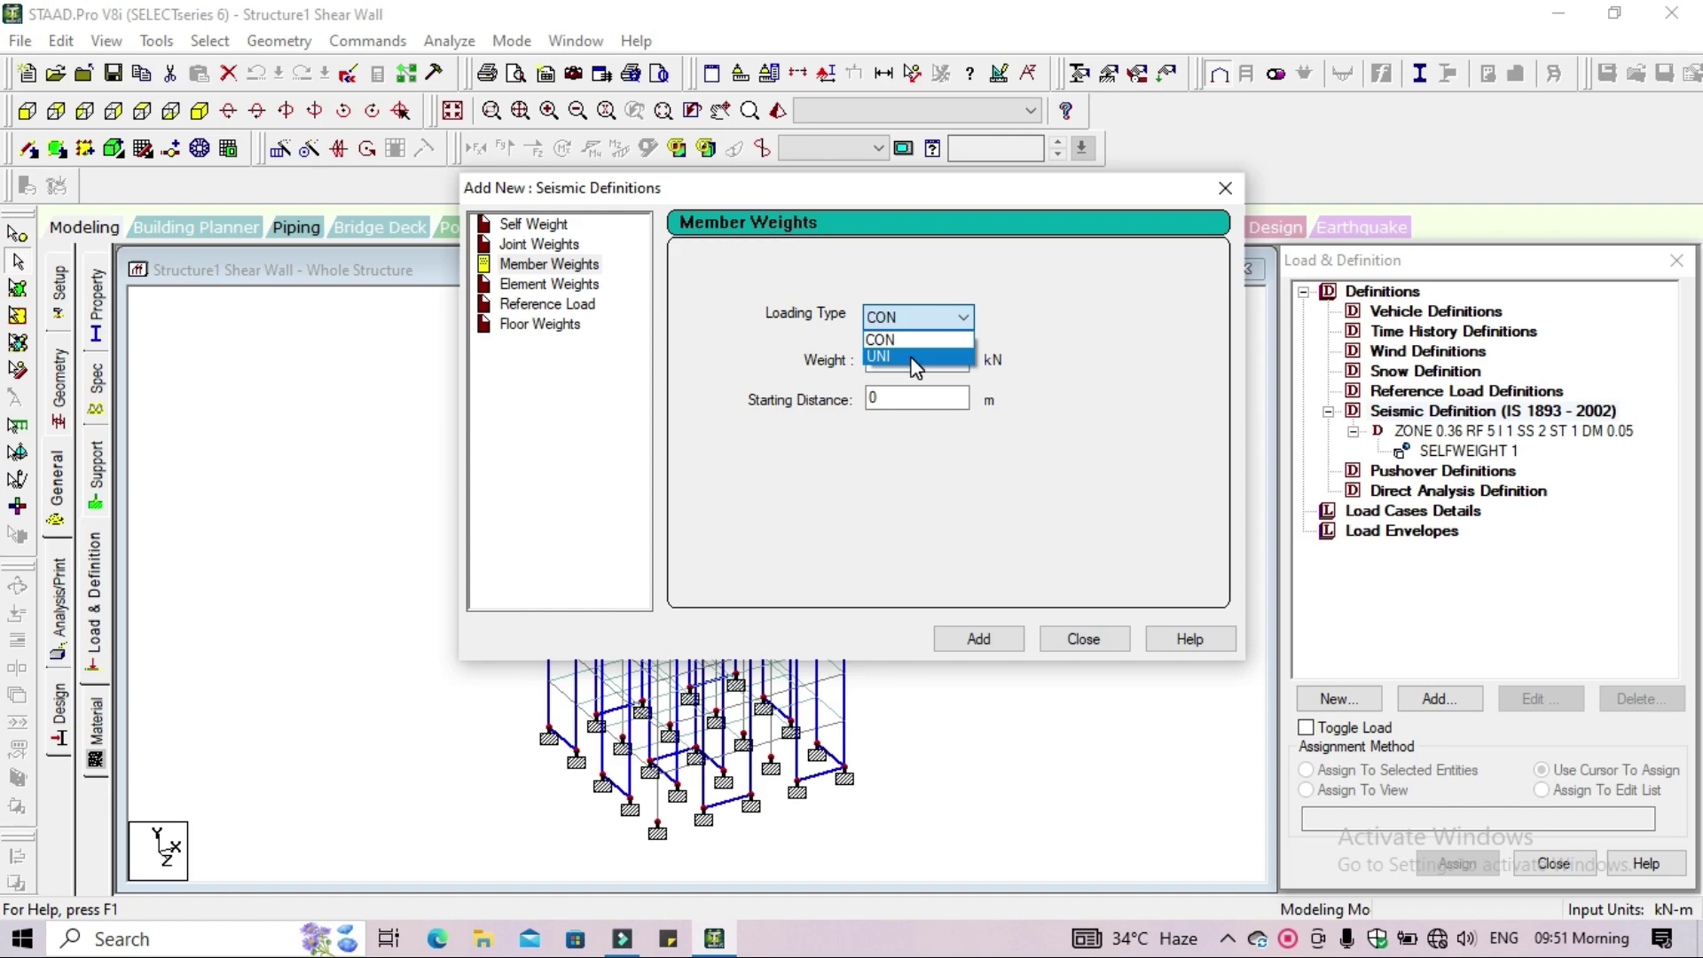
left_click(912, 357)
left_click(913, 358)
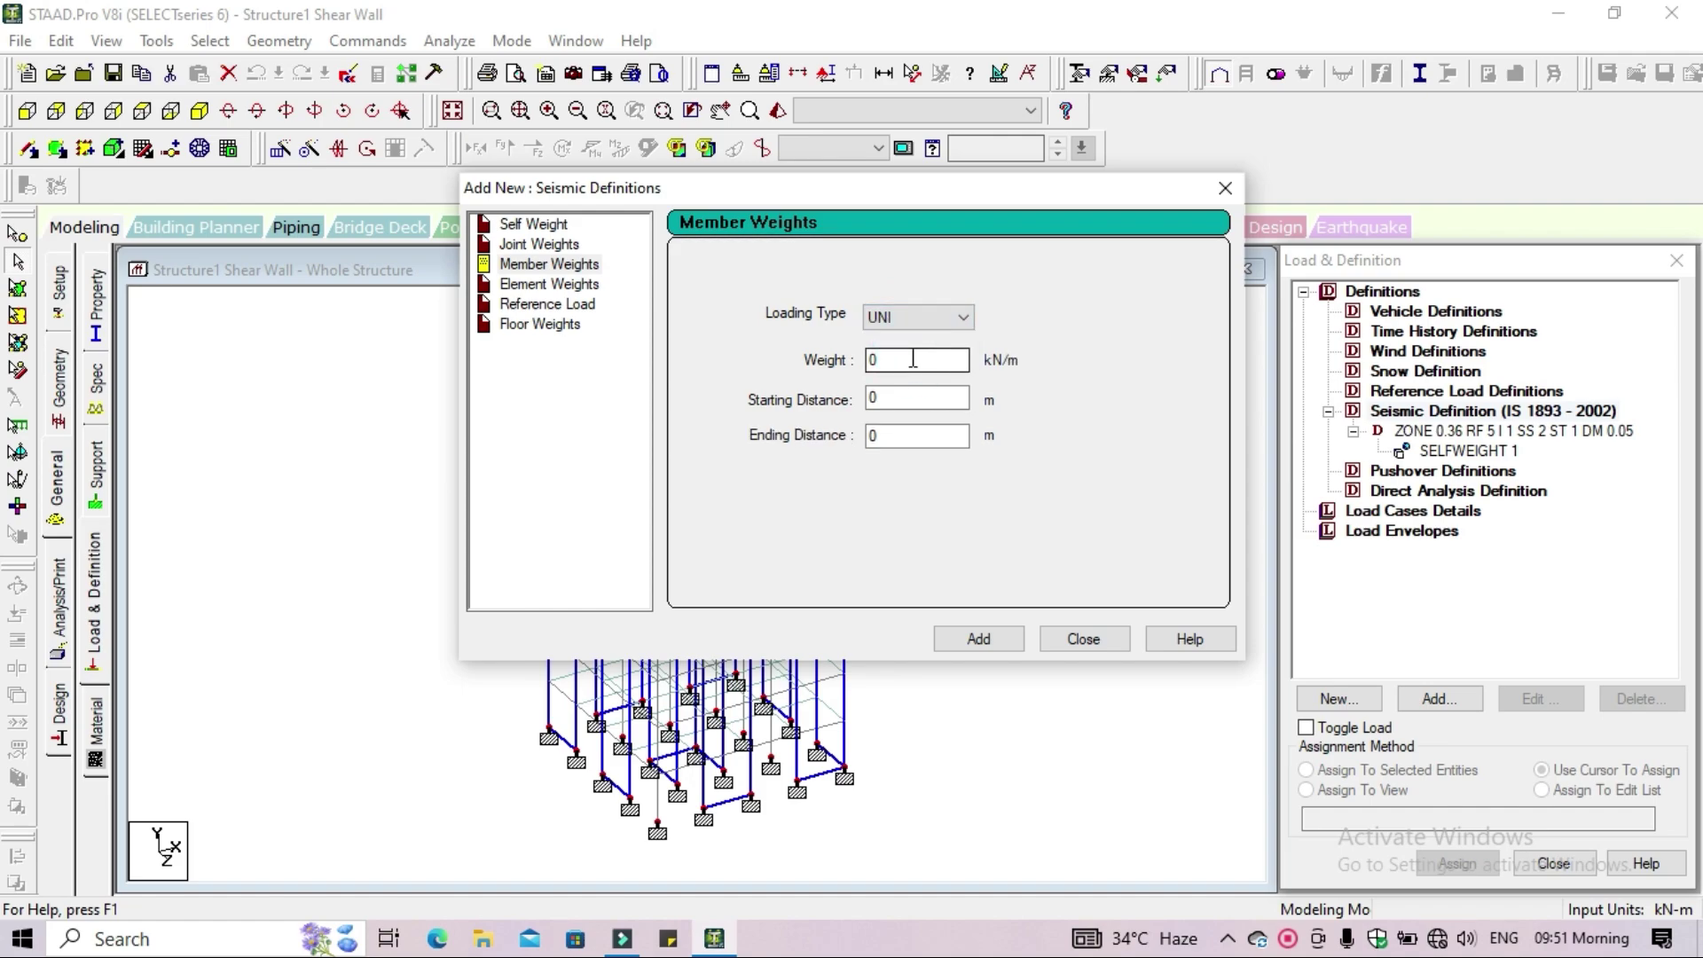
left_click(893, 367)
left_click_drag(768, 197, 685, 350)
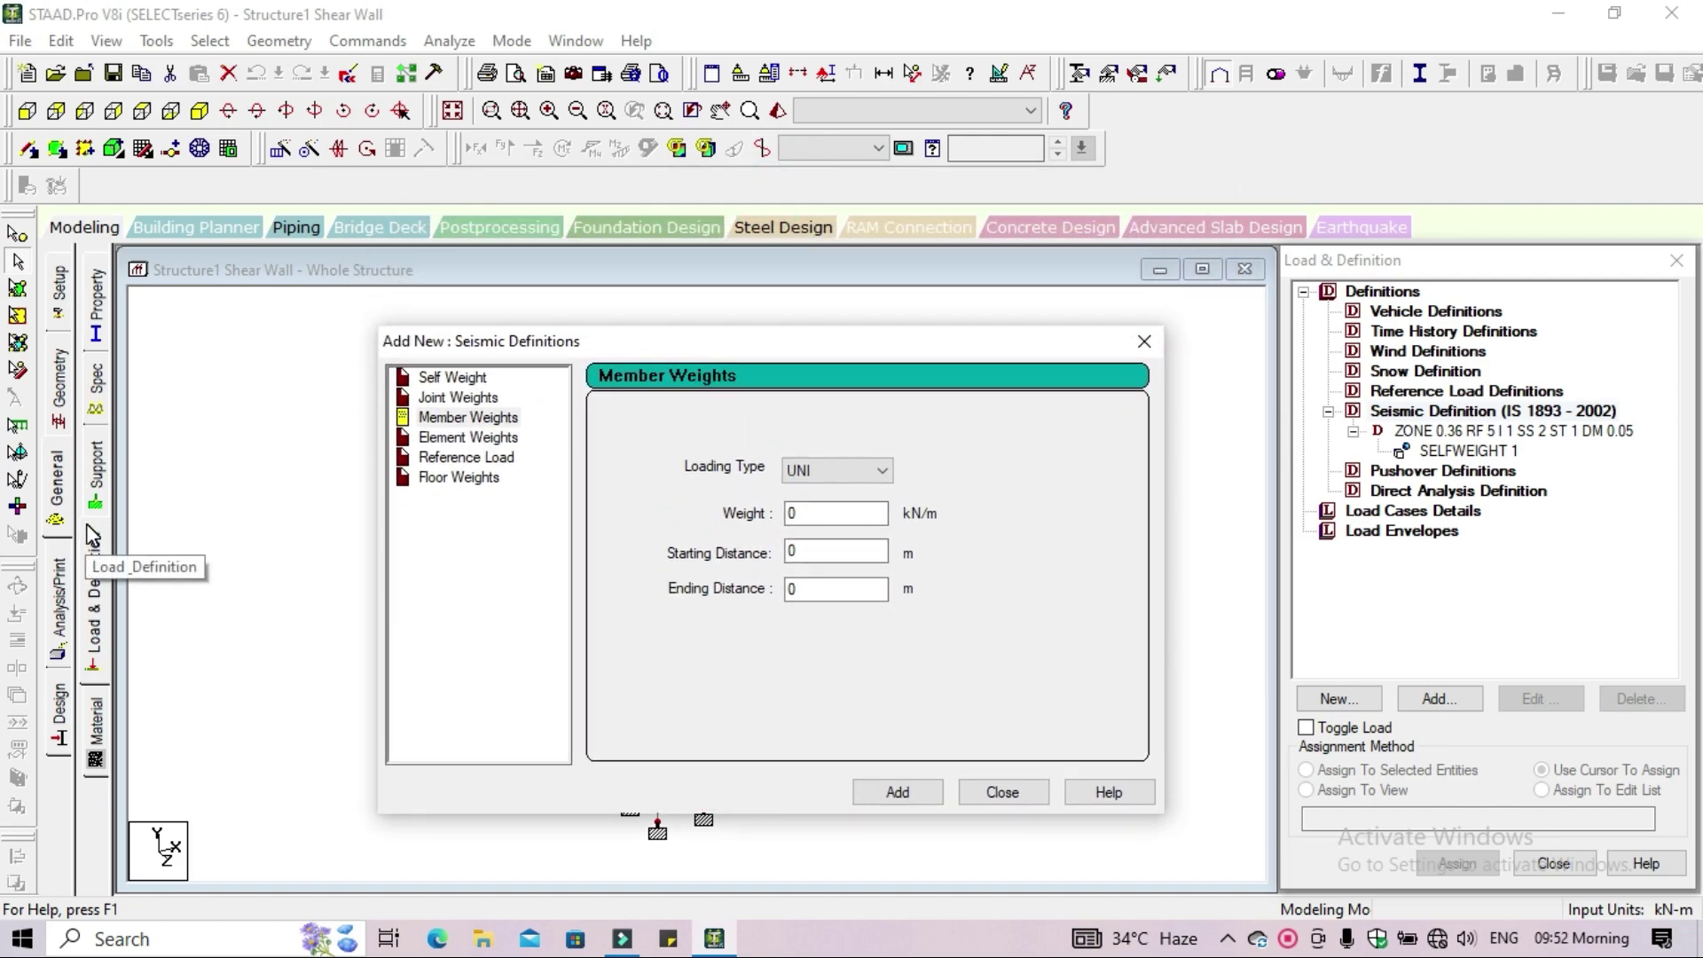
Search Windows for the Calculator and switch to it for working out the member weight
left_click(241, 938)
type("ca")
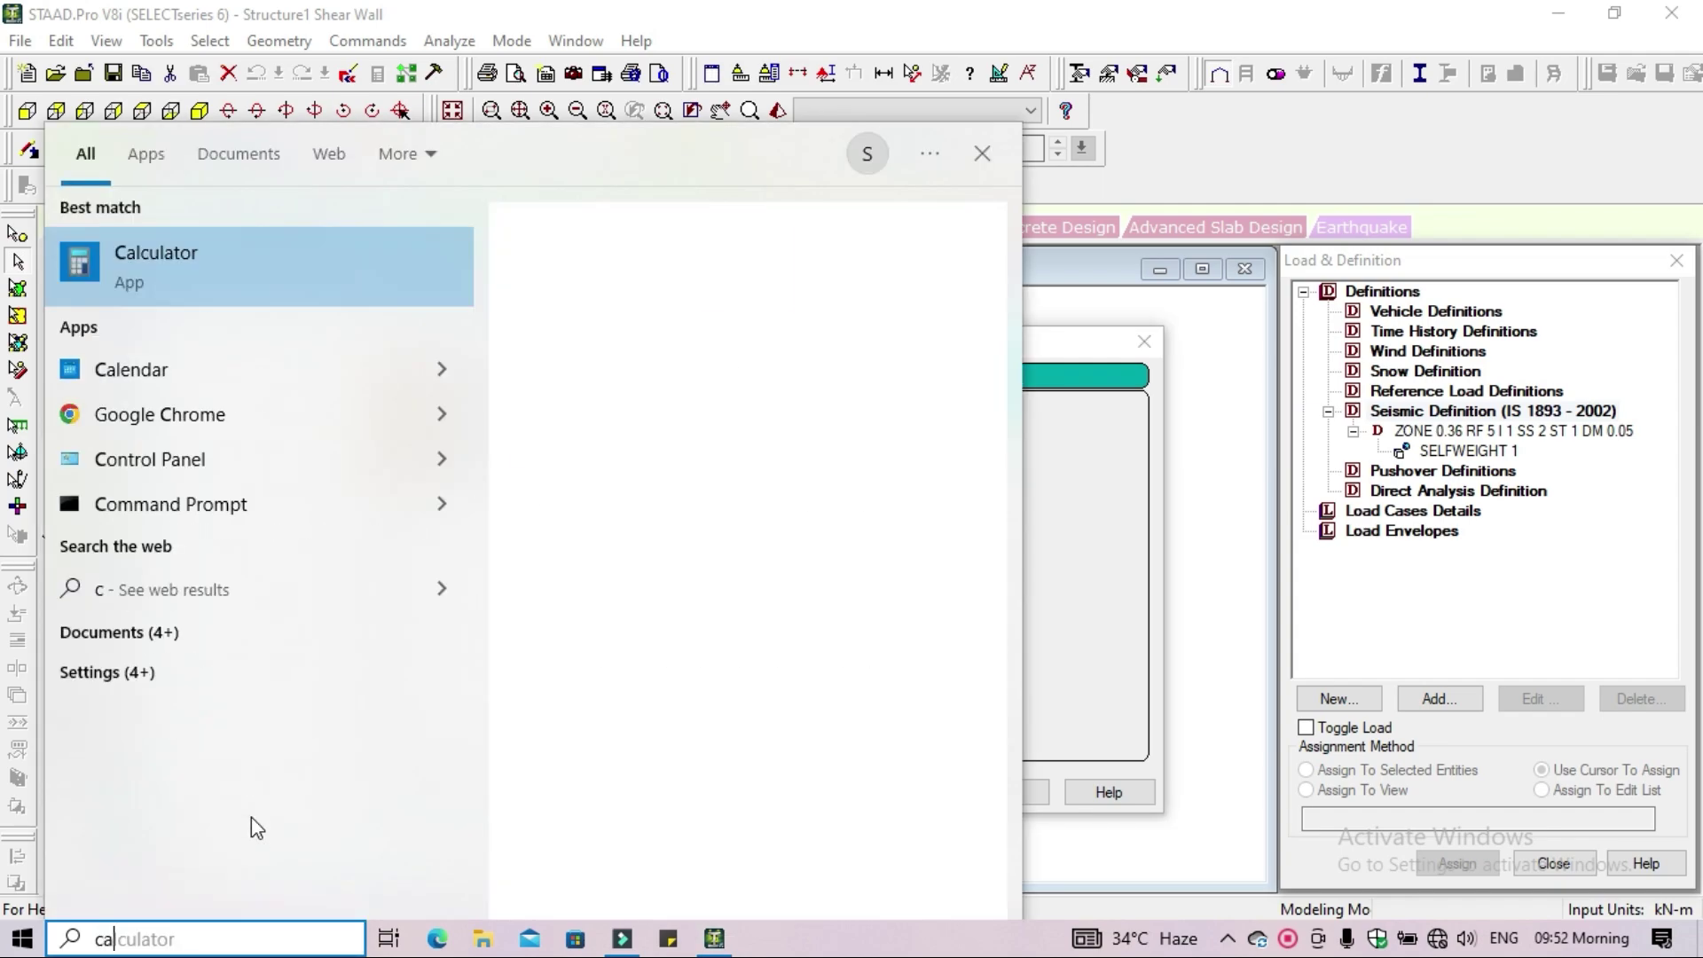
type("lcu")
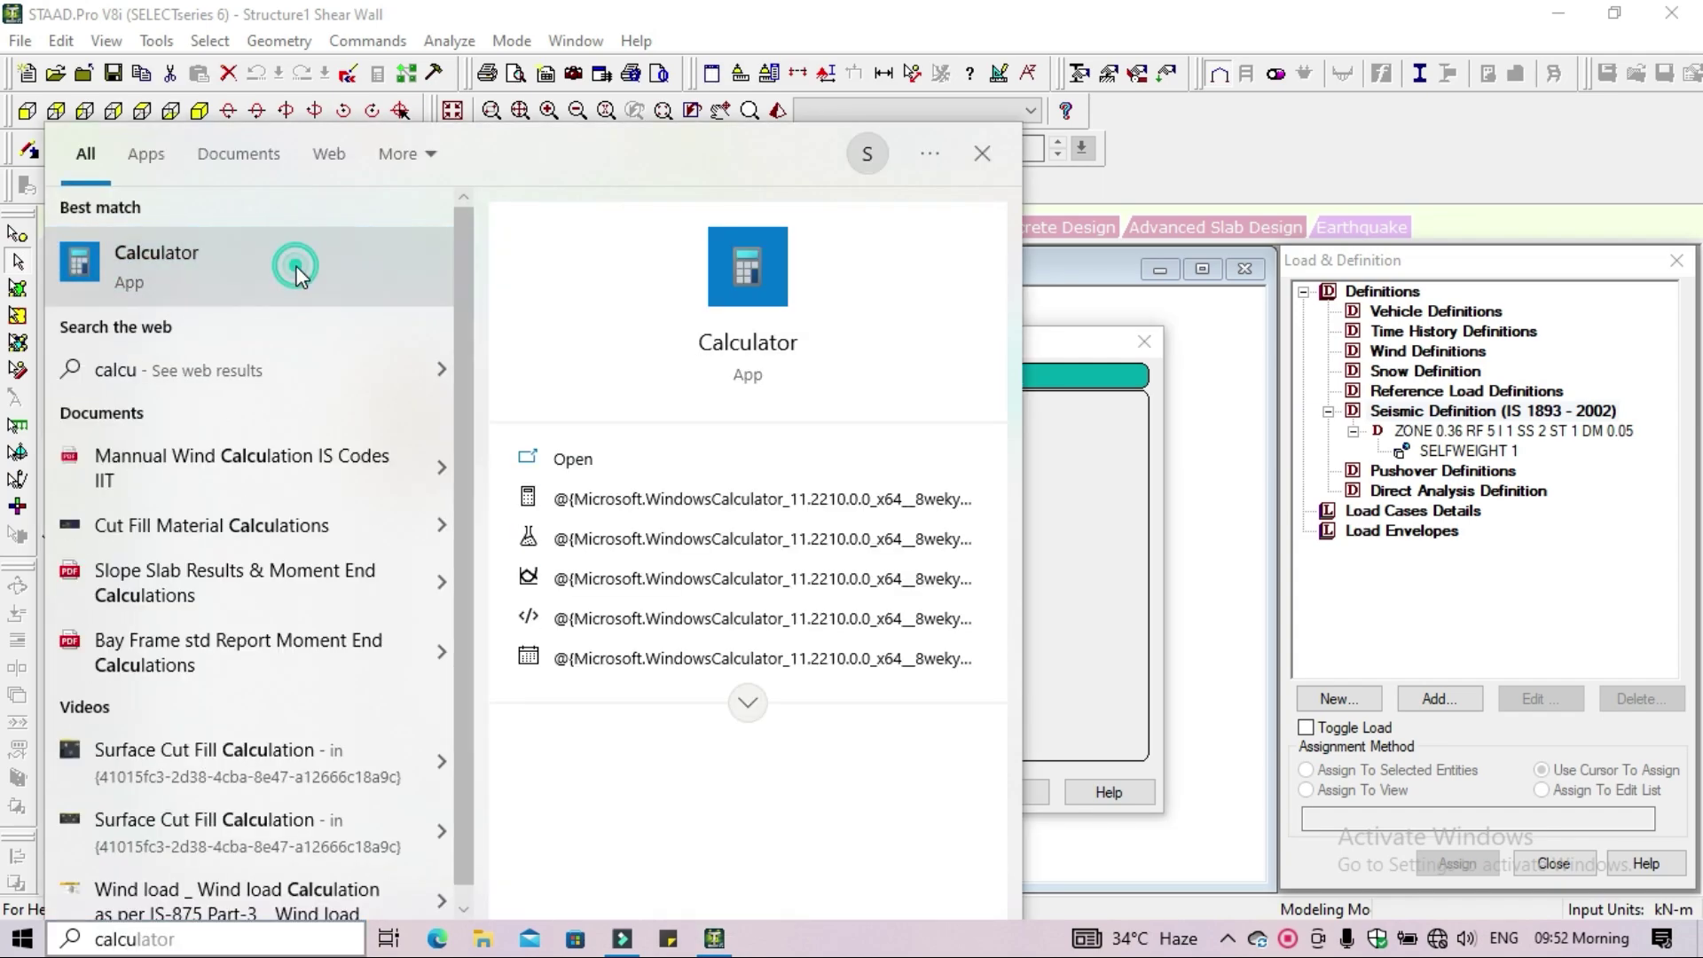
left_click(295, 264)
left_click_drag(170, 52, 213, 51)
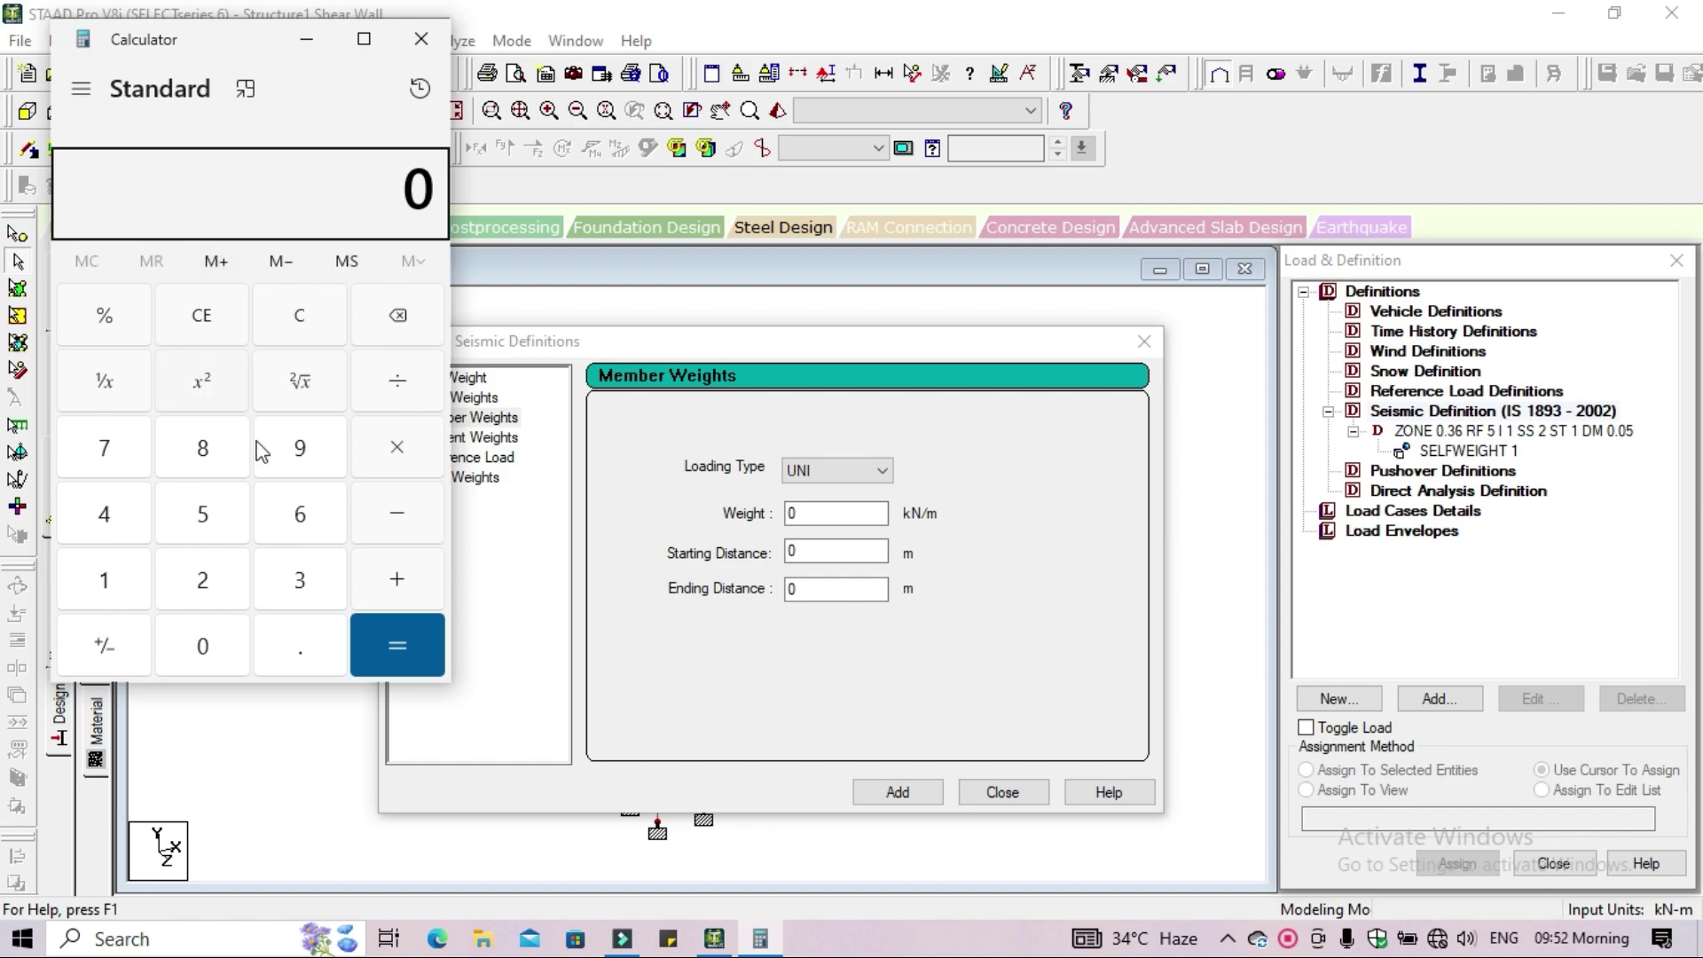
Calculate the beam cross-section area by multiplying 0.38 by 0.45
left_click(255, 660)
left_click(286, 582)
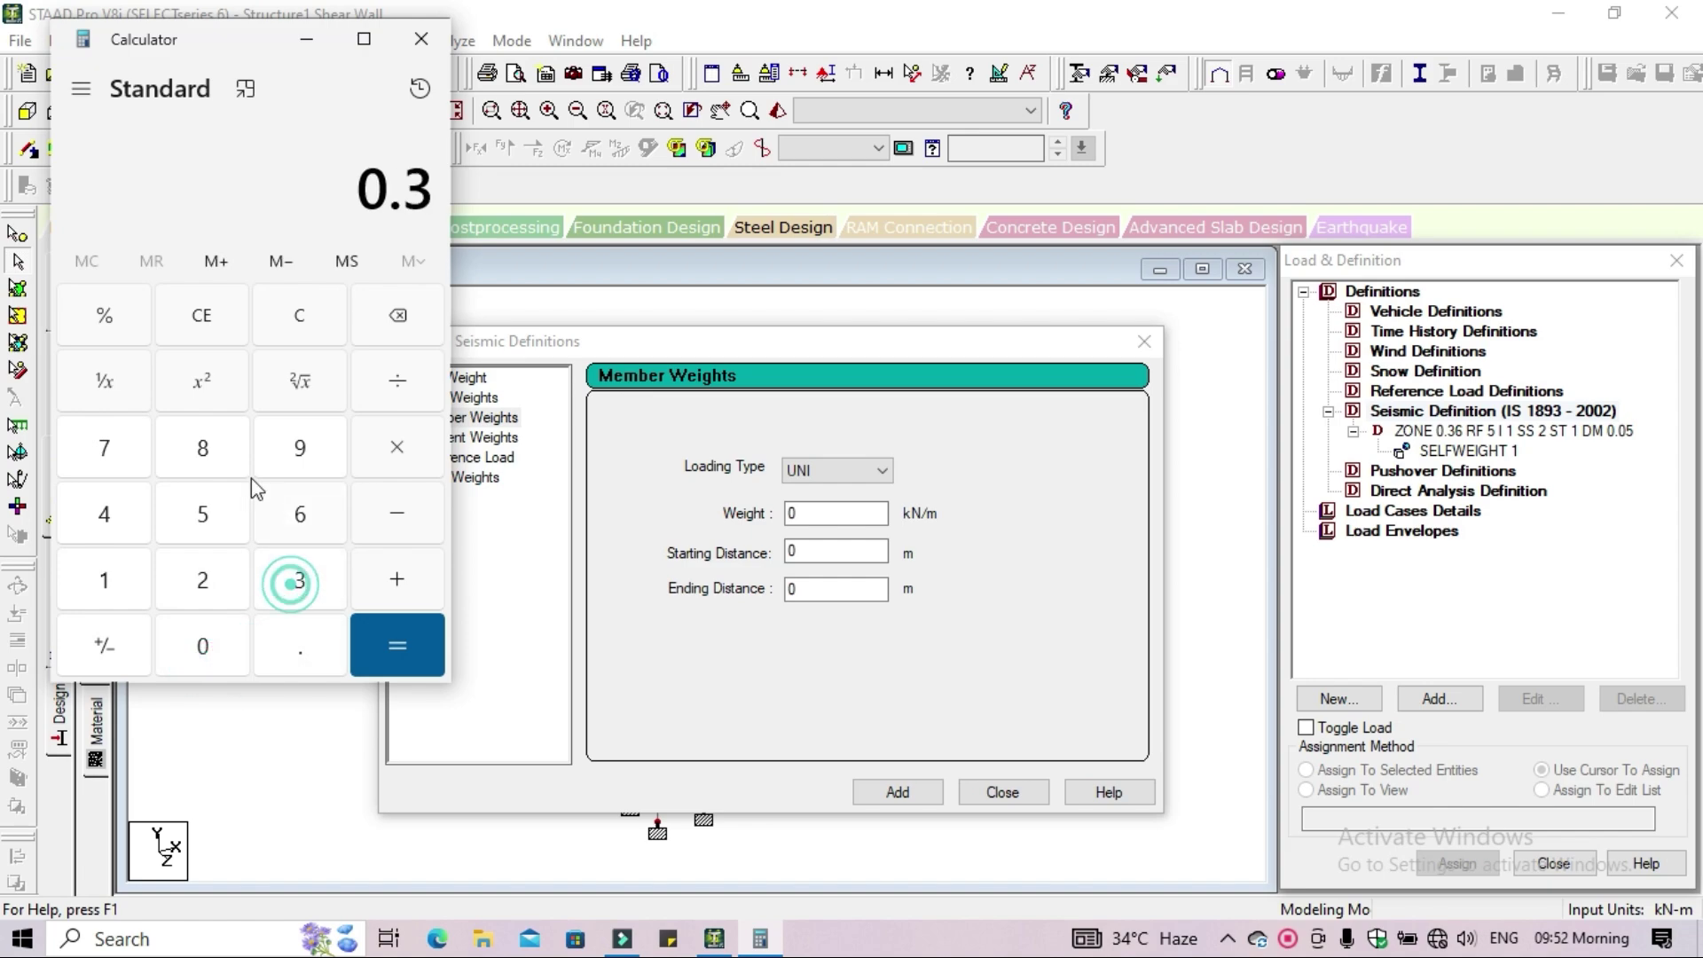
left_click(204, 446)
left_click(423, 455)
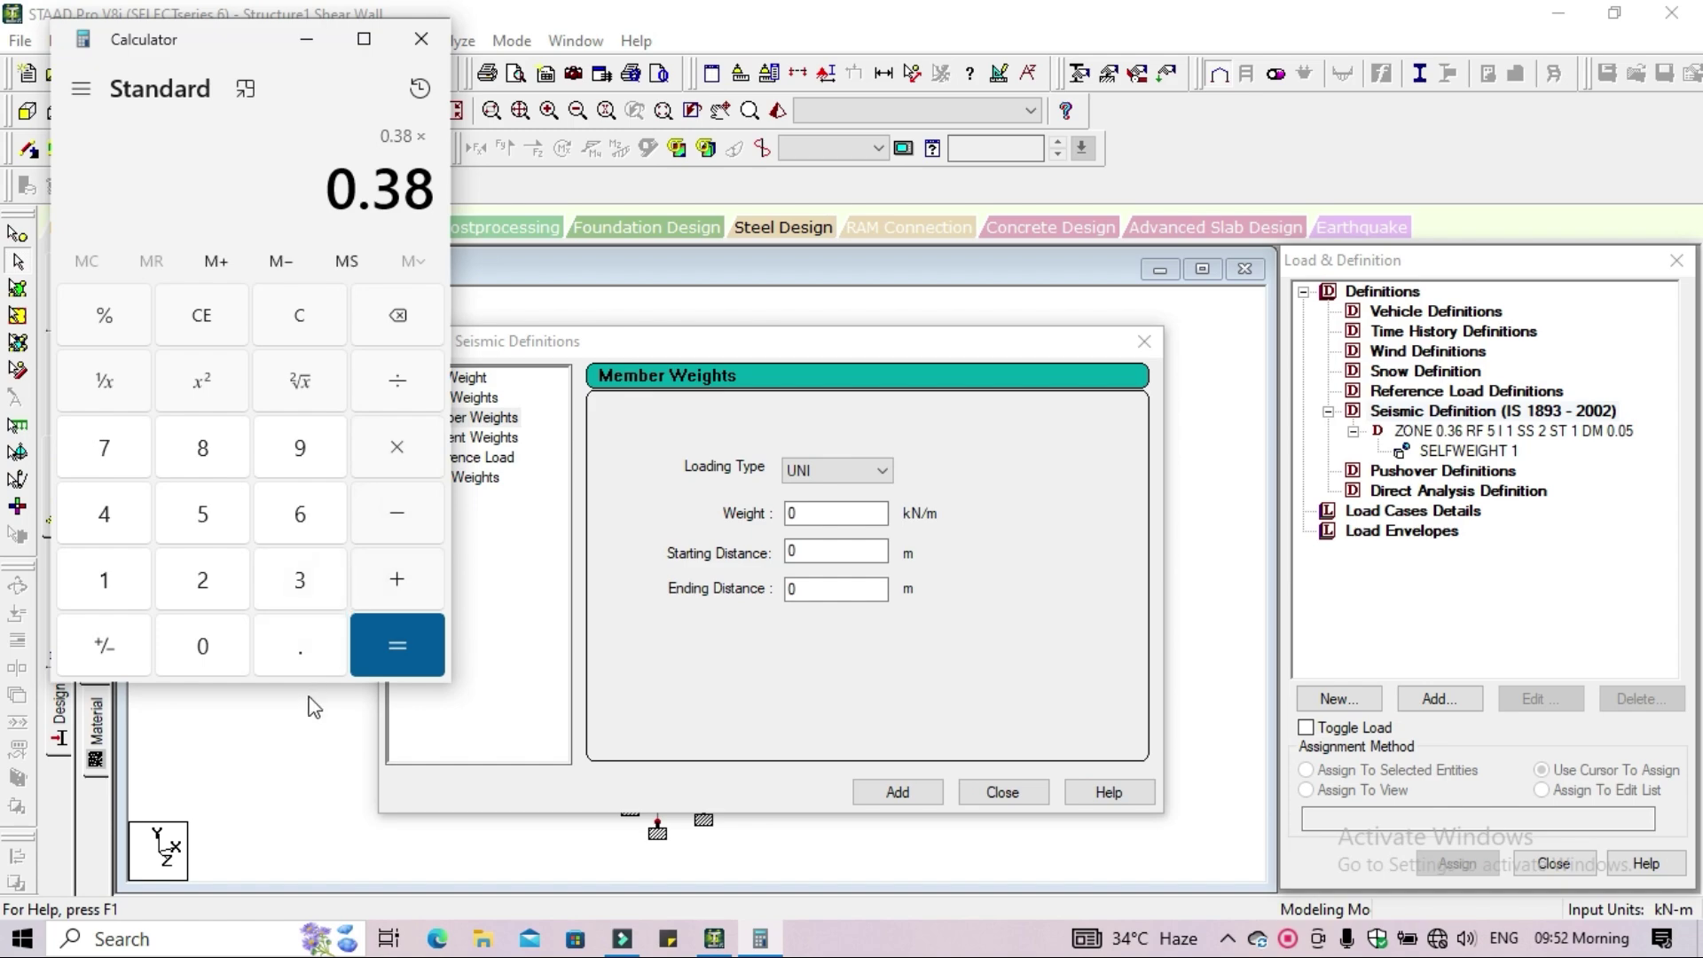
left_click(217, 650)
left_click(302, 652)
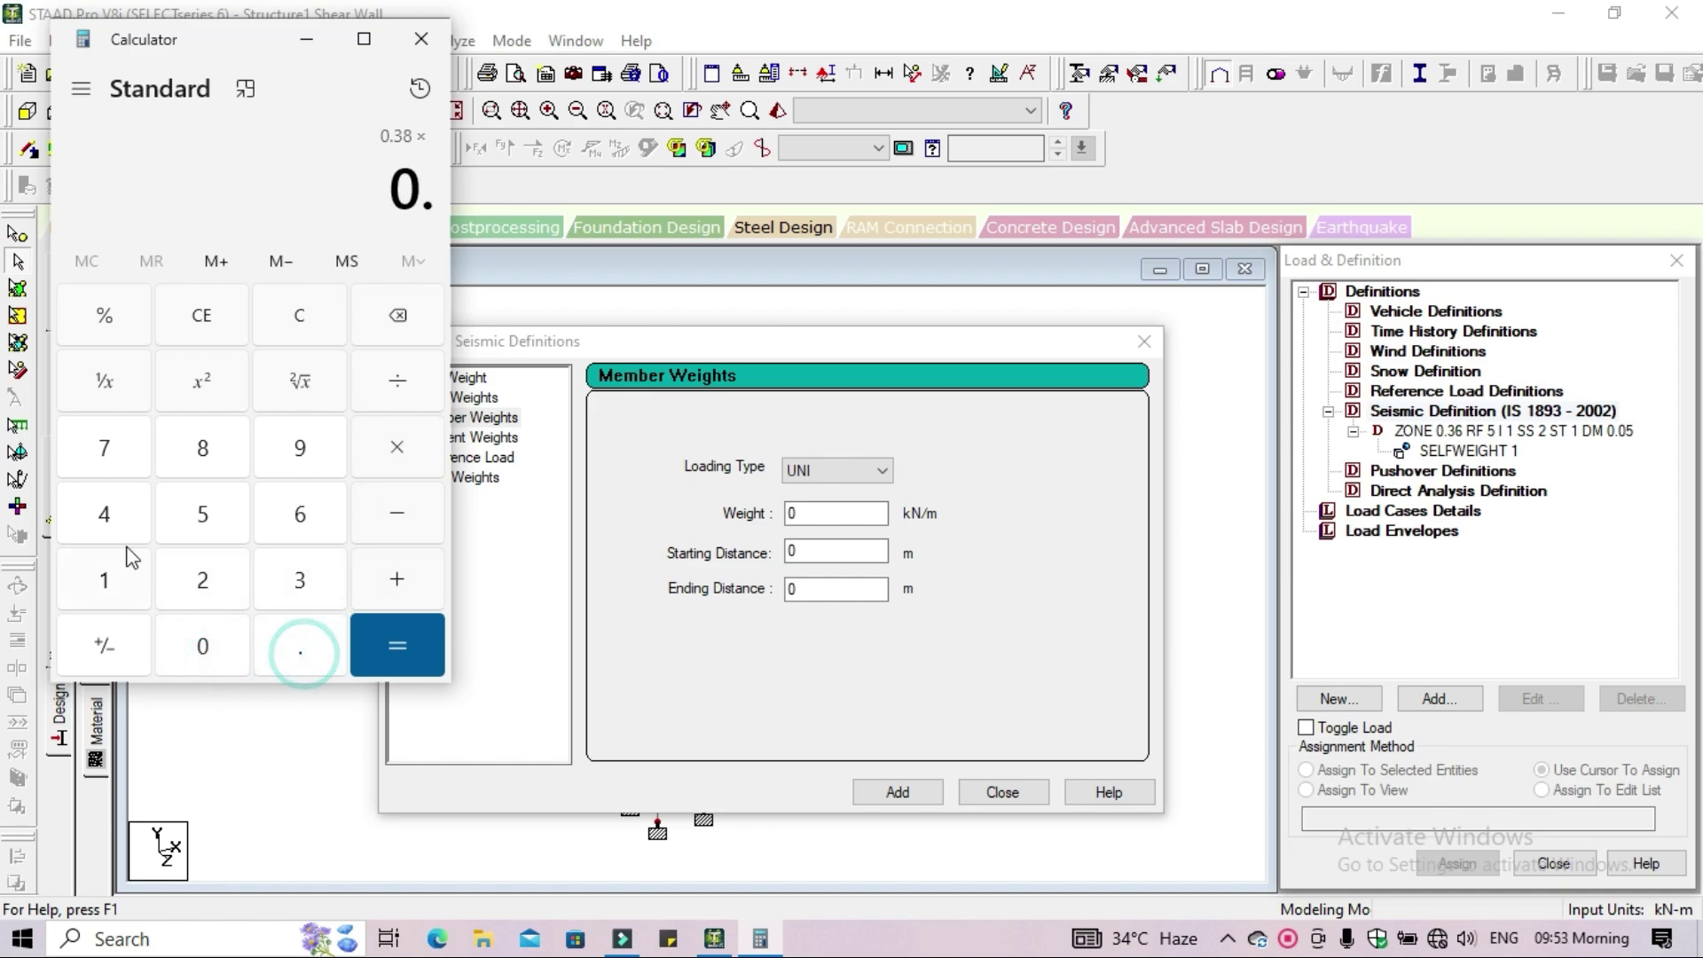
left_click(100, 531)
left_click(204, 514)
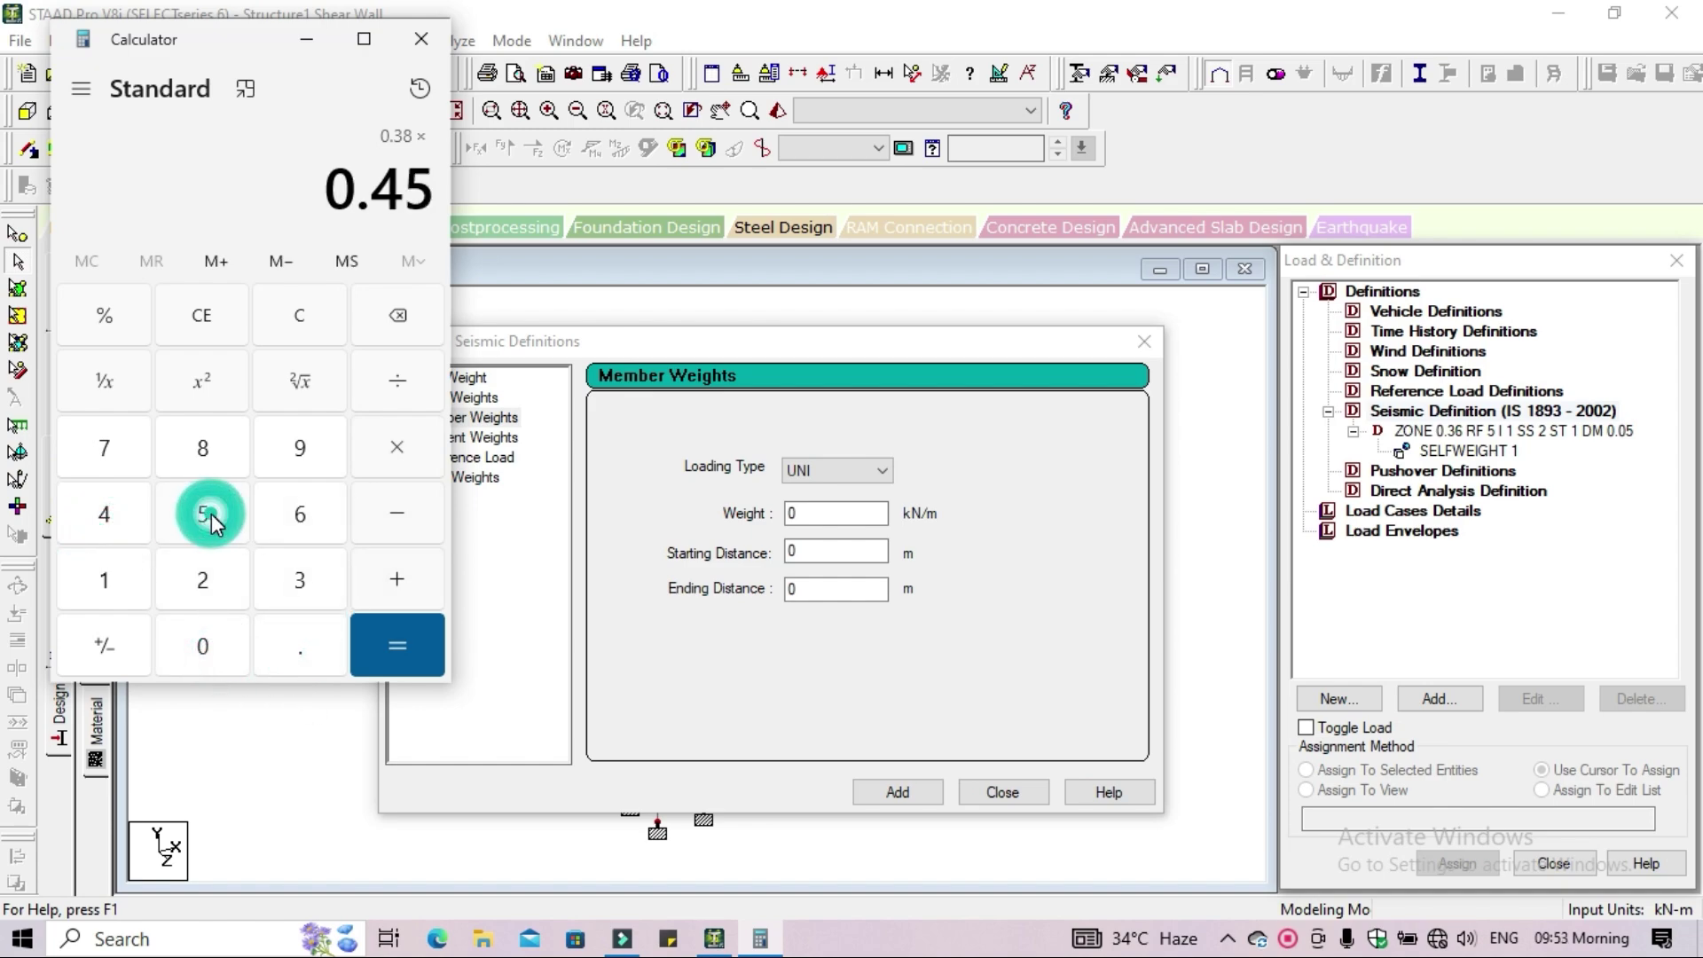
left_click(401, 635)
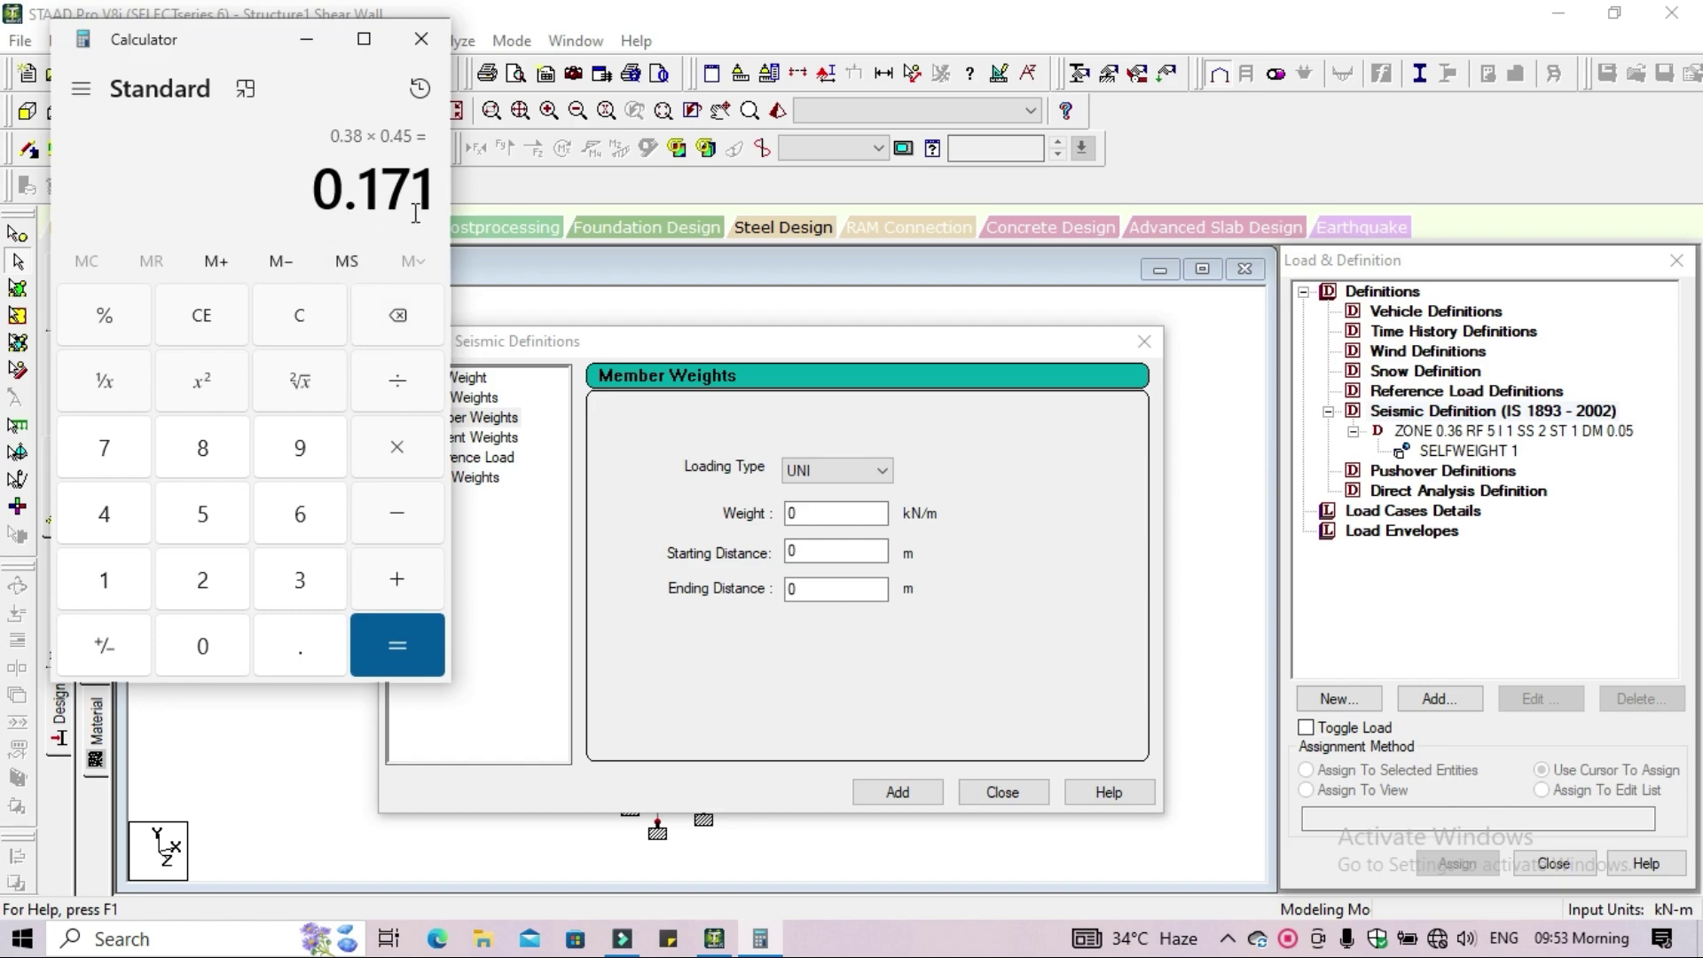
Multiply the calculated area by 25 to get the weight per metre, then return to STAAD.Pro
left_click(390, 461)
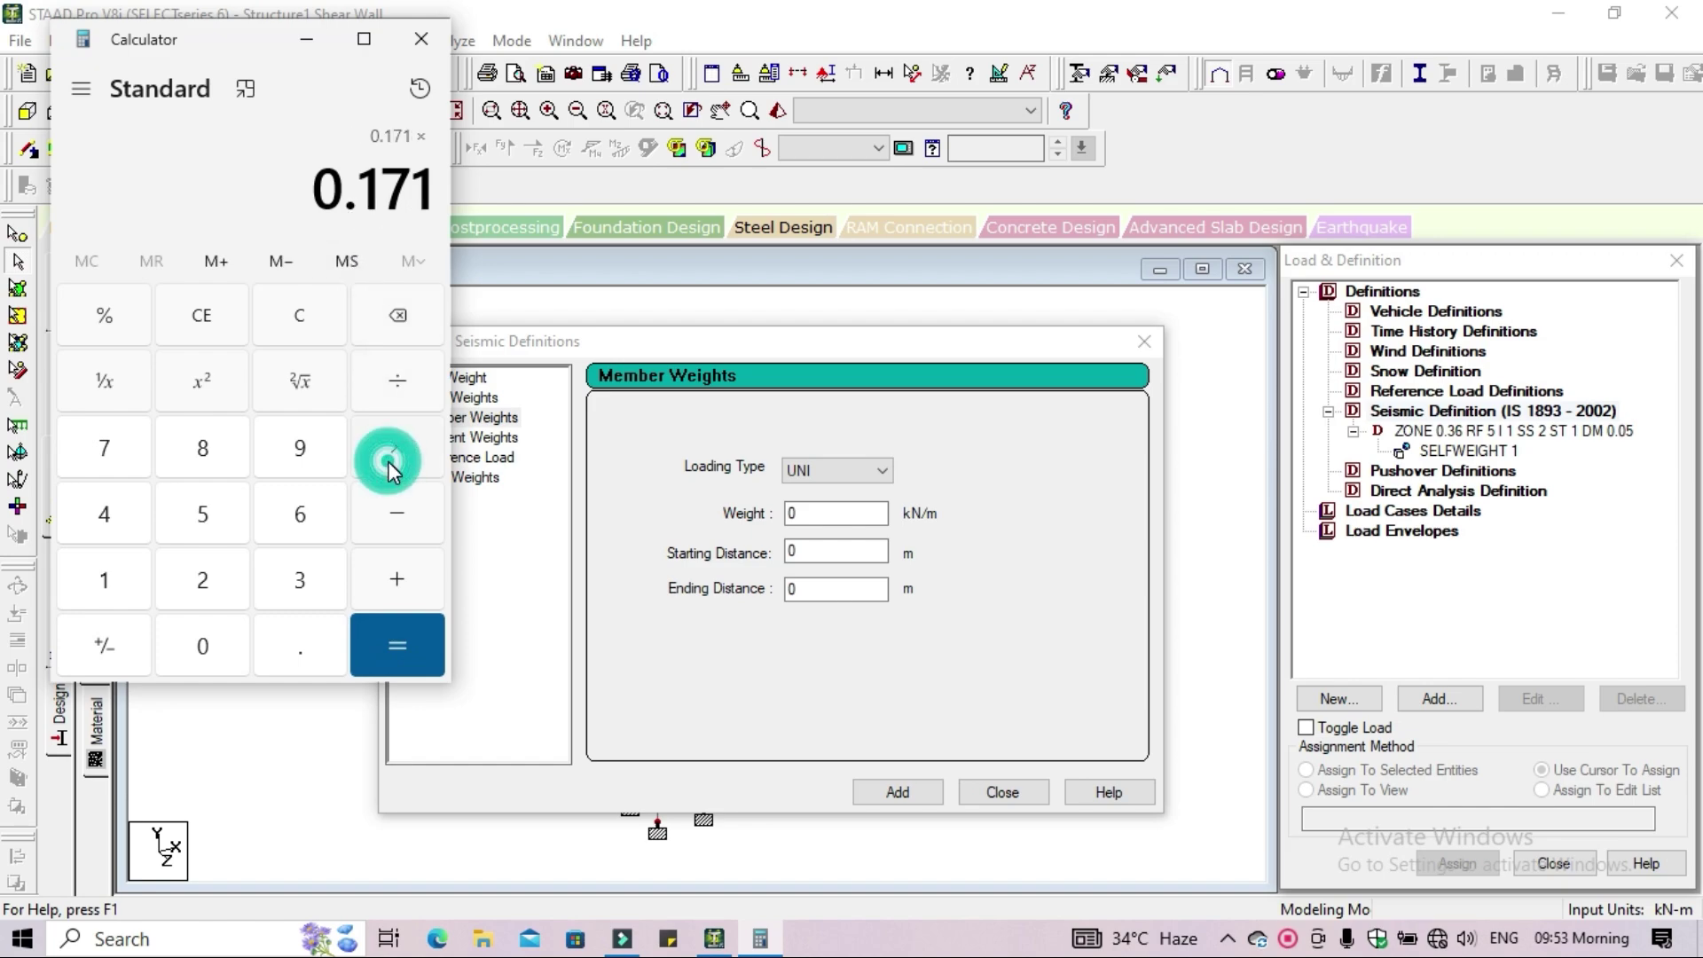
left_click(213, 579)
left_click(213, 519)
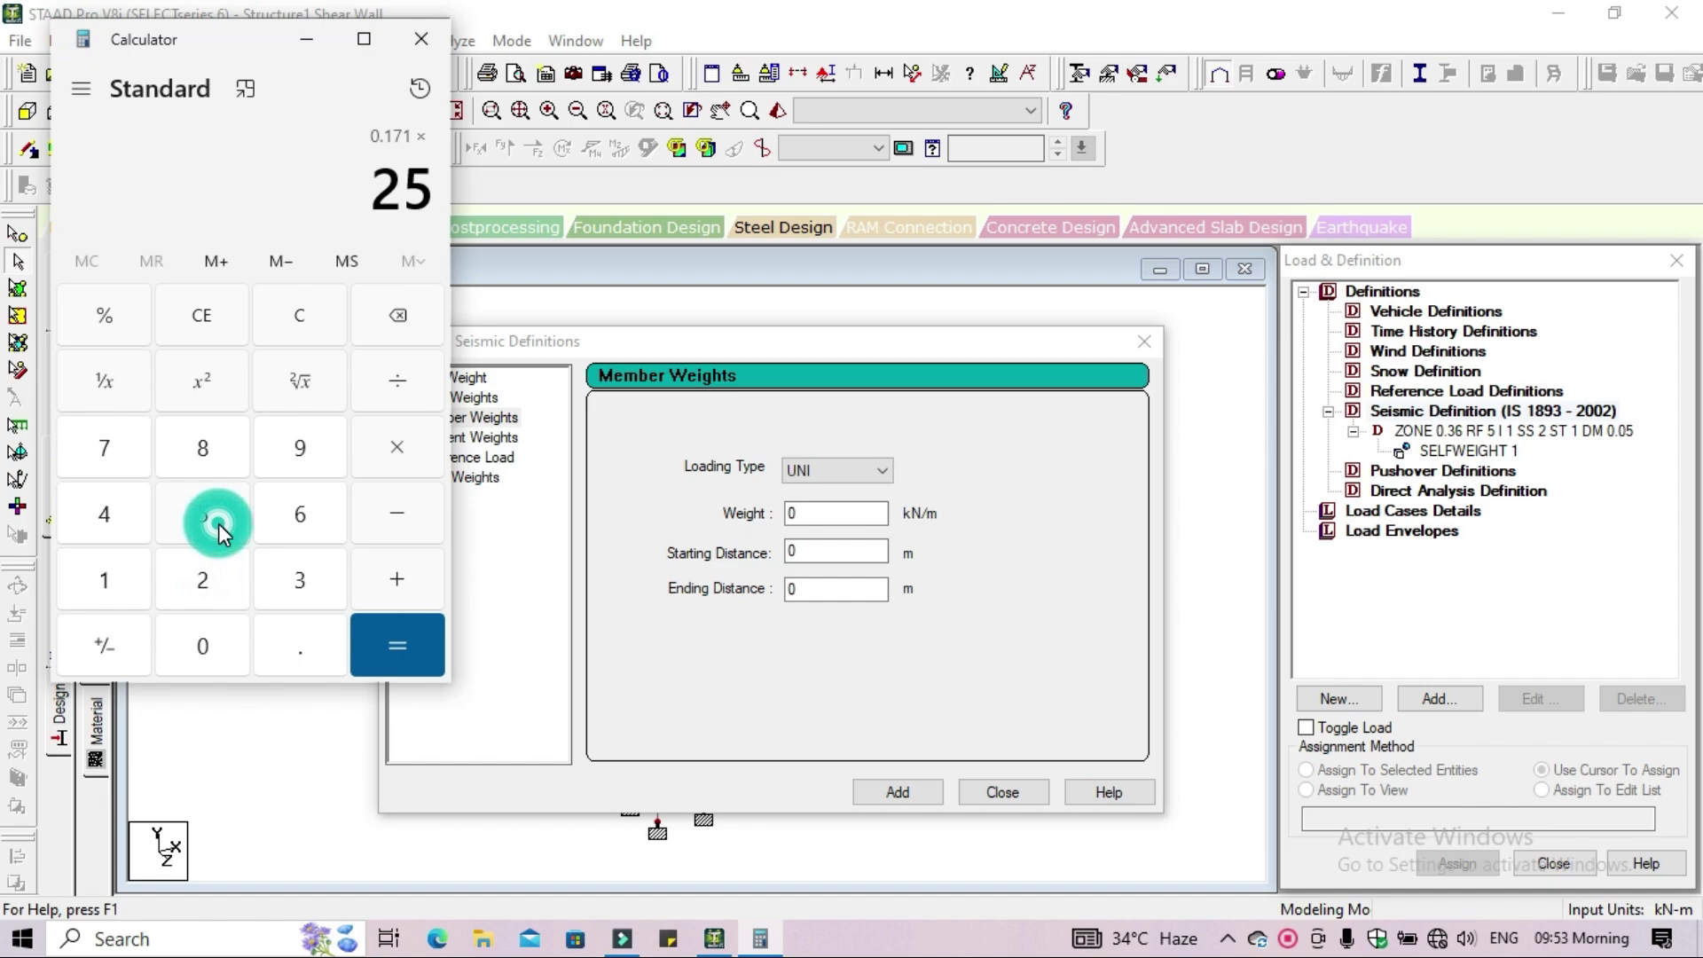
left_click(382, 642)
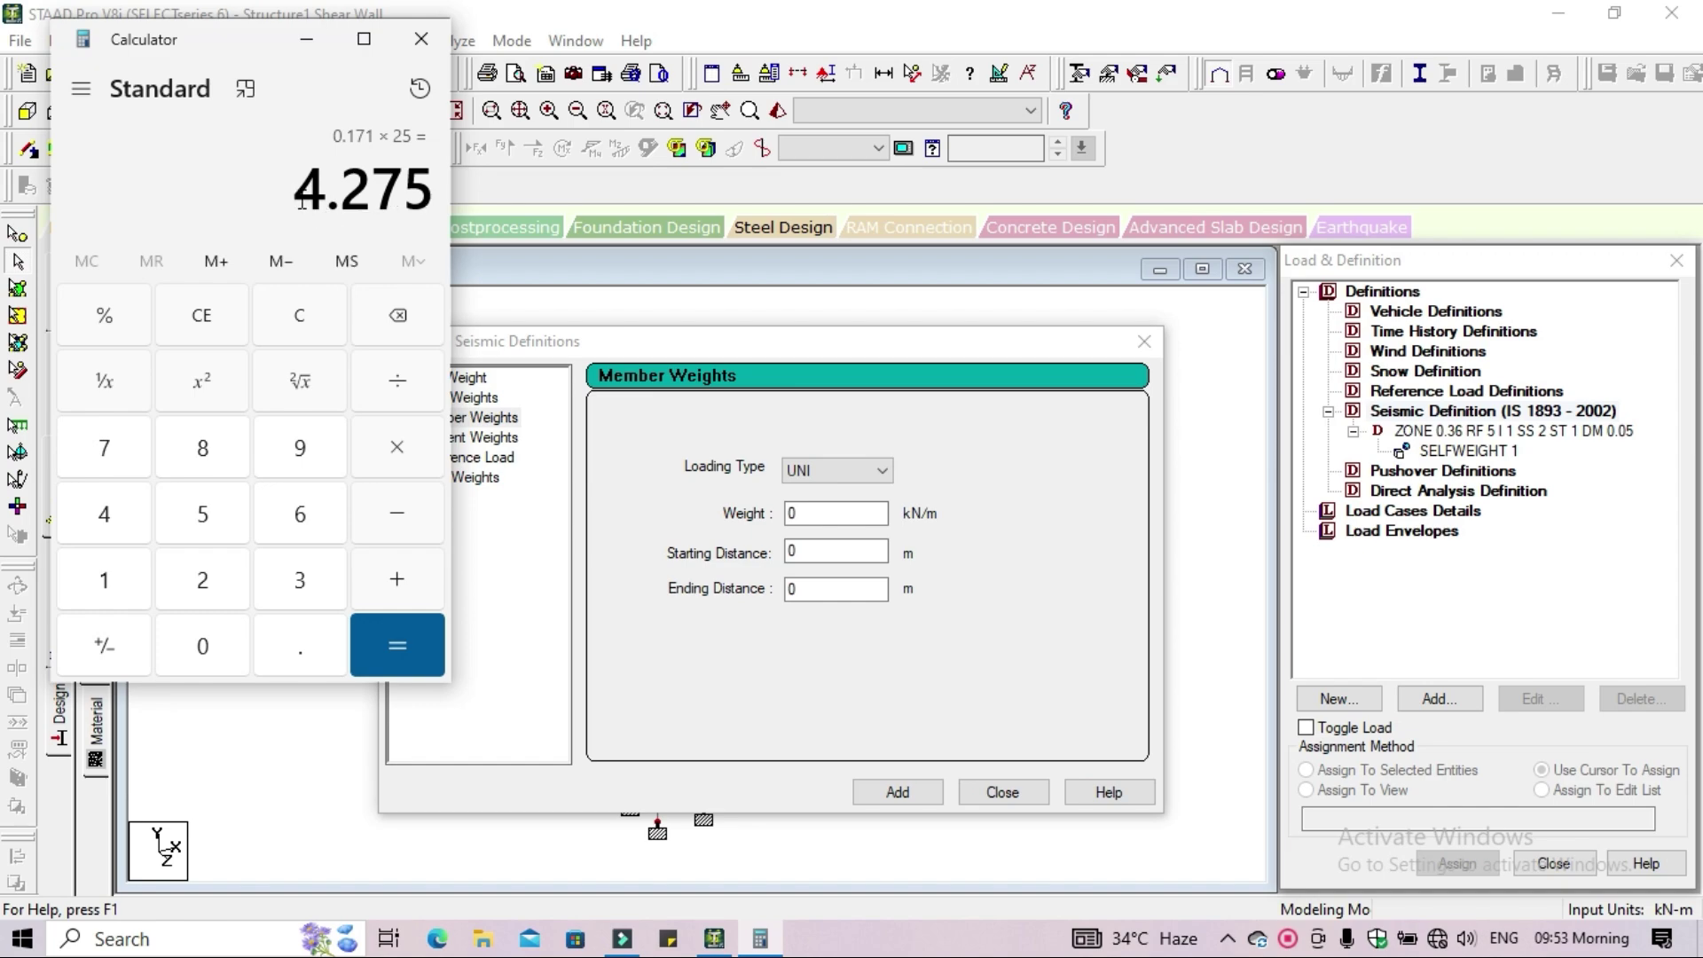
left_click(326, 54)
Set the uniform member weight to 4.275 kN/m and add it to the seismic definition
double_click(838, 514)
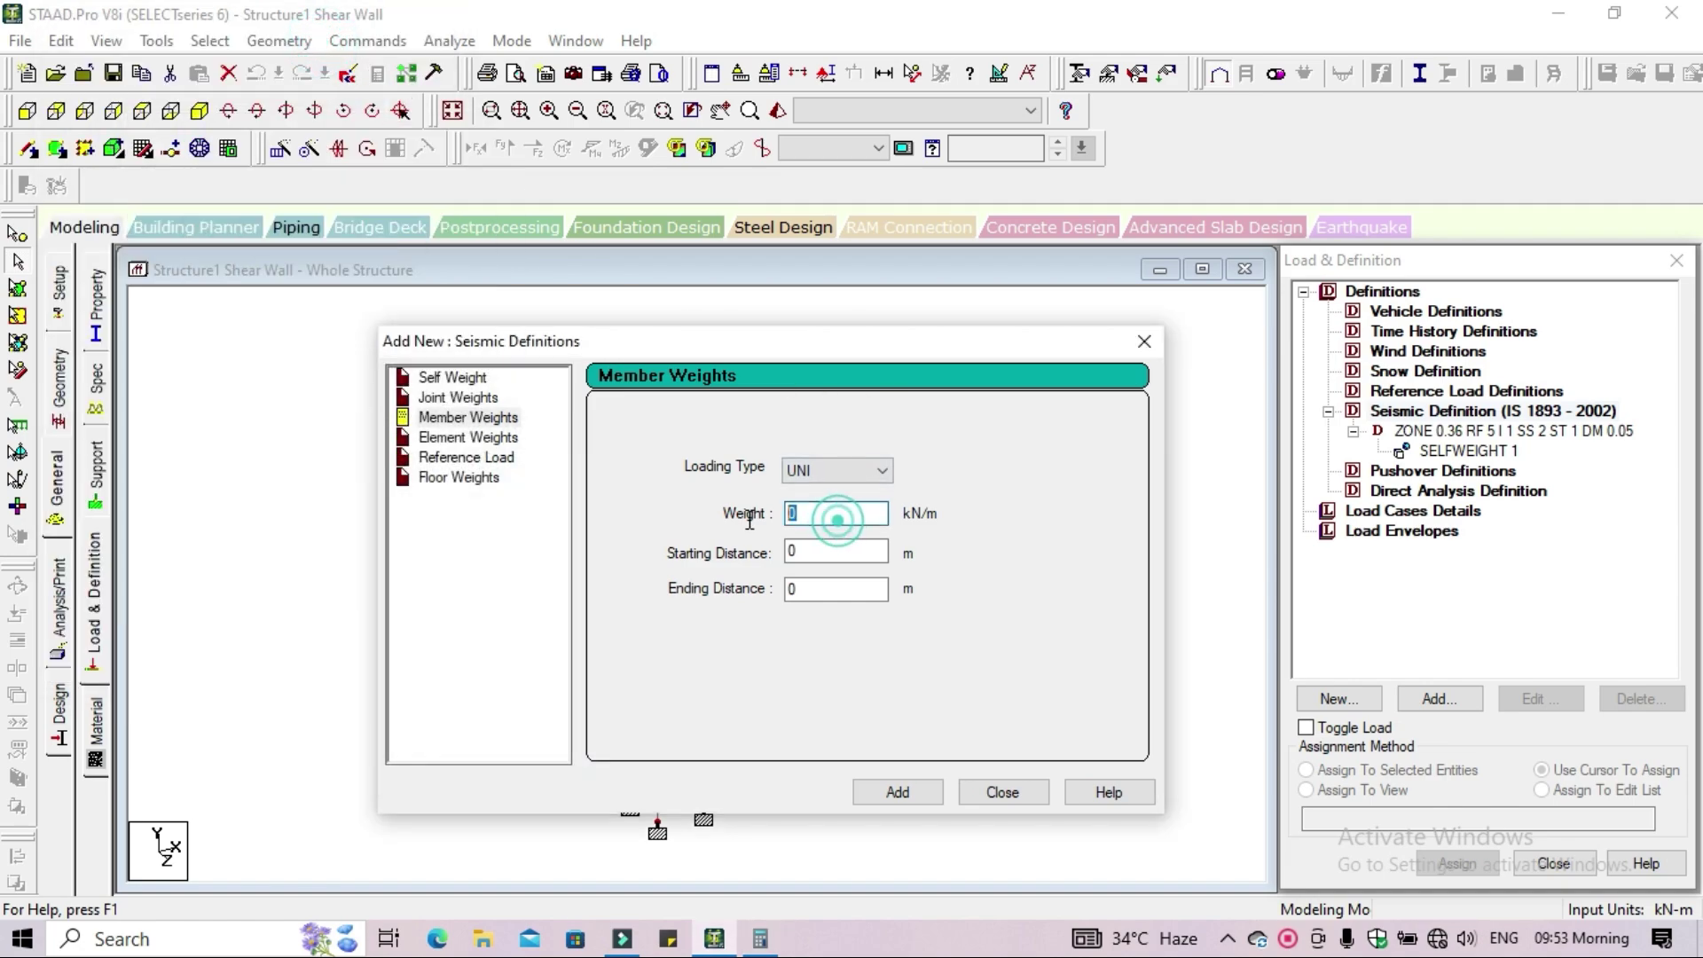
type("4.275")
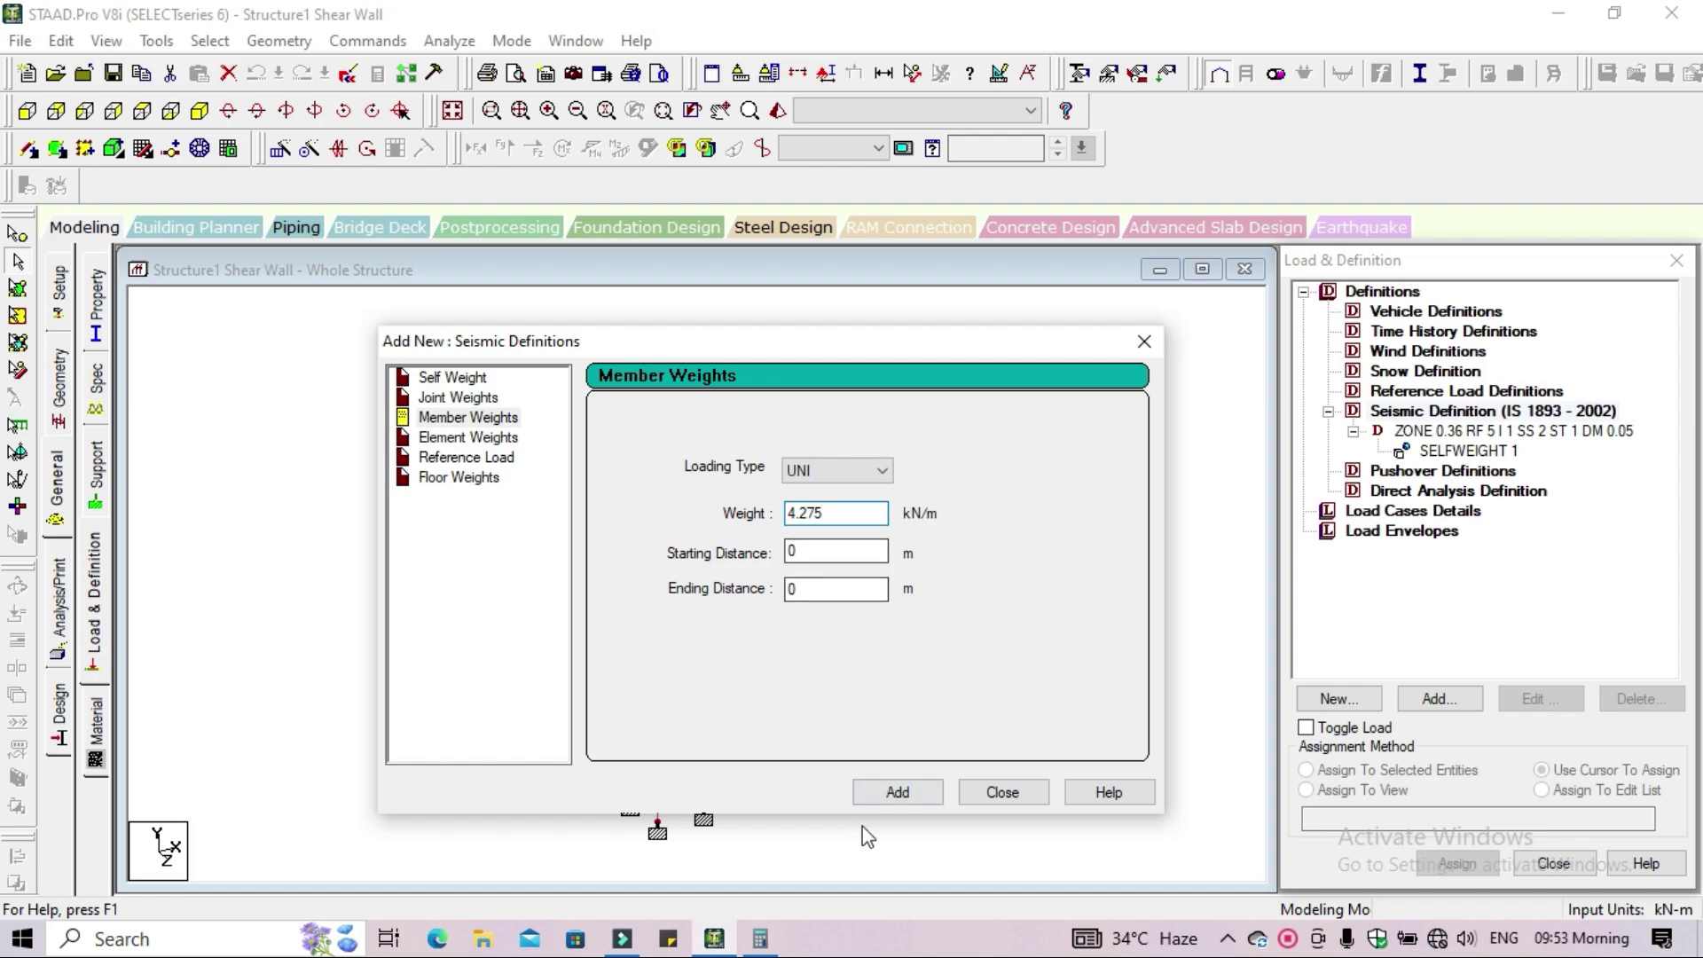
left_click(882, 791)
left_click(1006, 794)
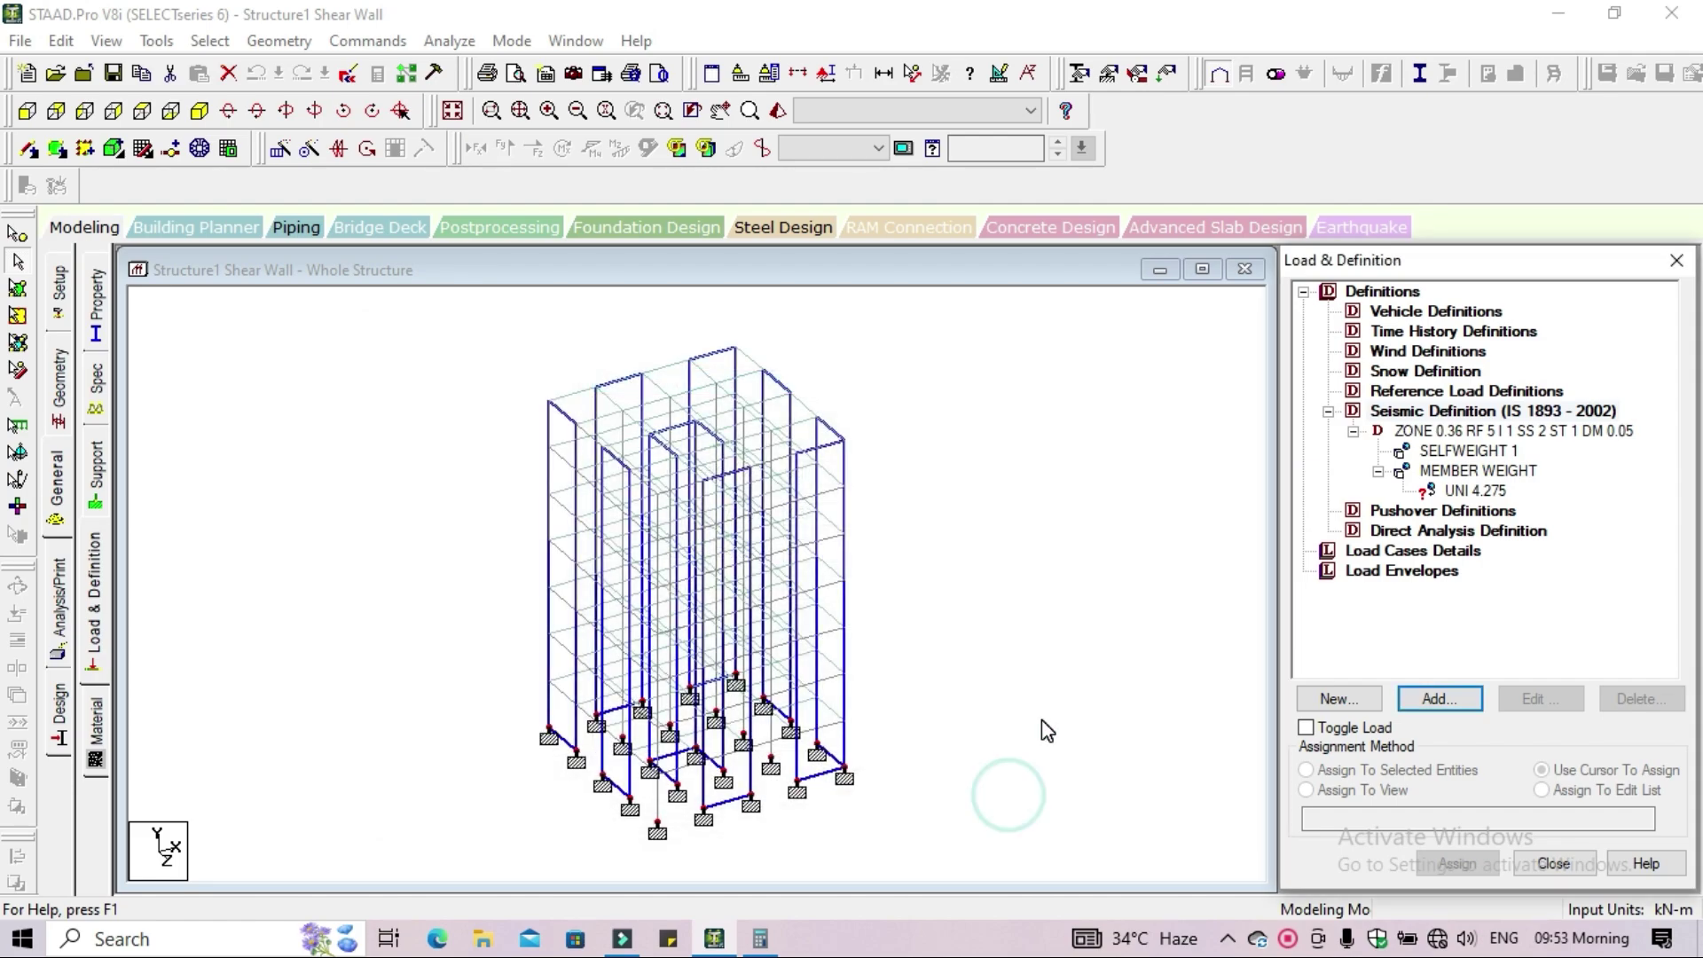
Let the auto save store the file and select the UNI 4.275 member weight for assignment
left_click(1476, 490)
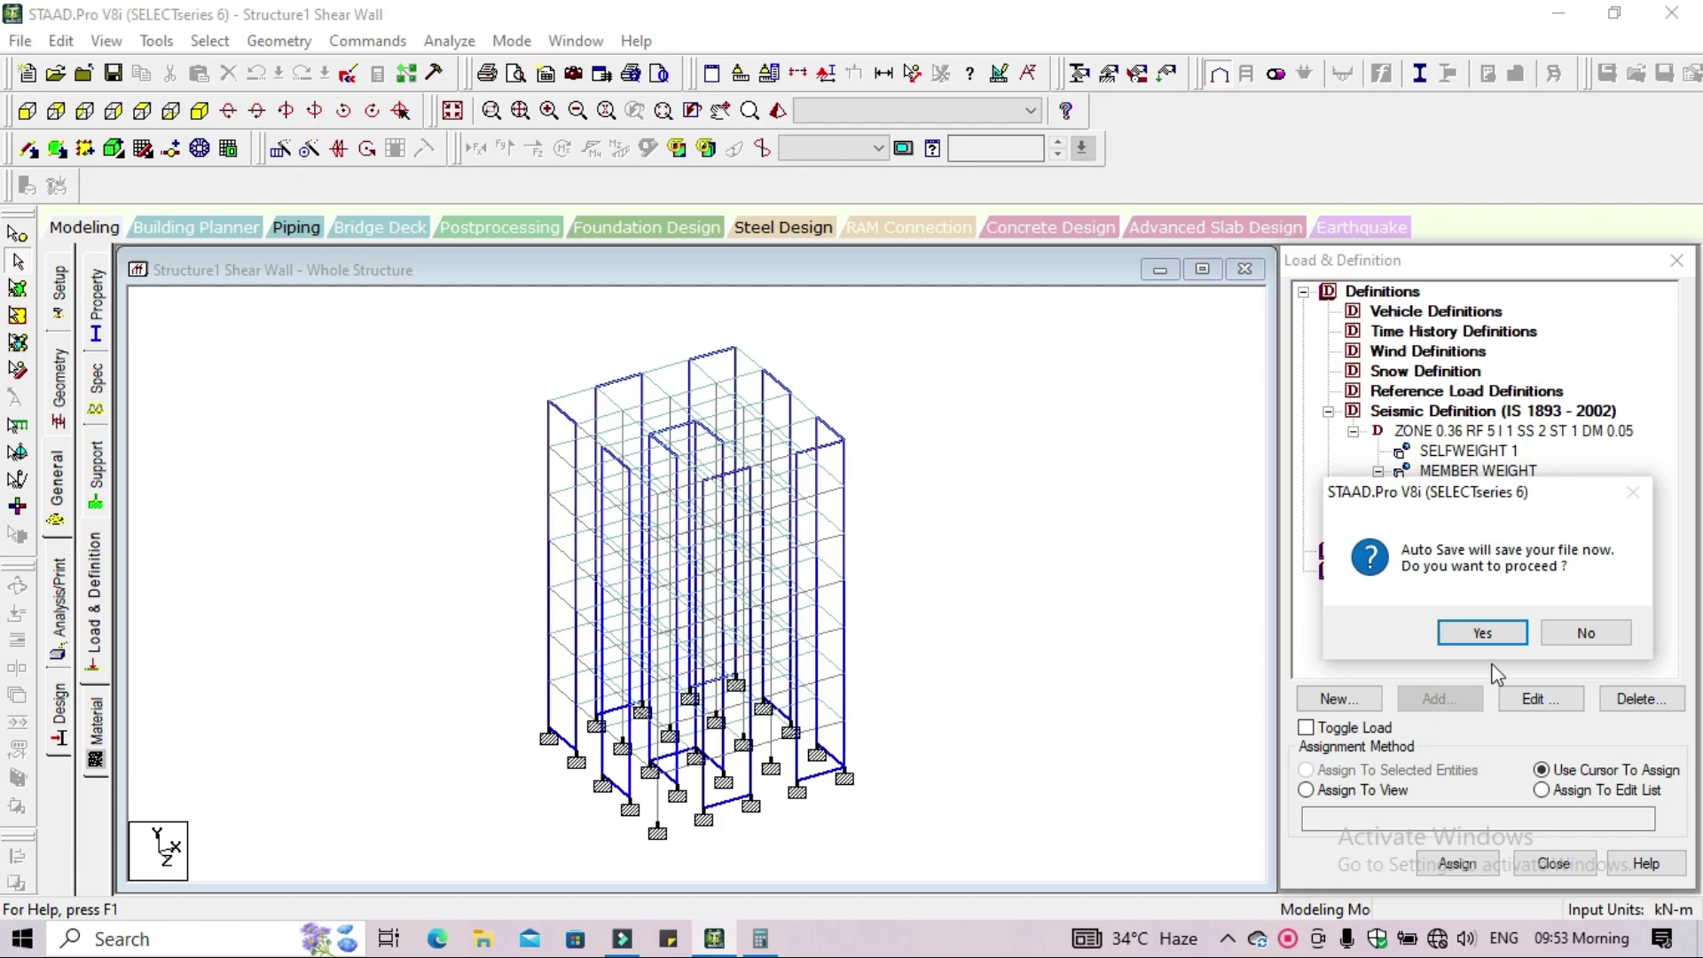
left_click(1483, 631)
left_click(703, 506)
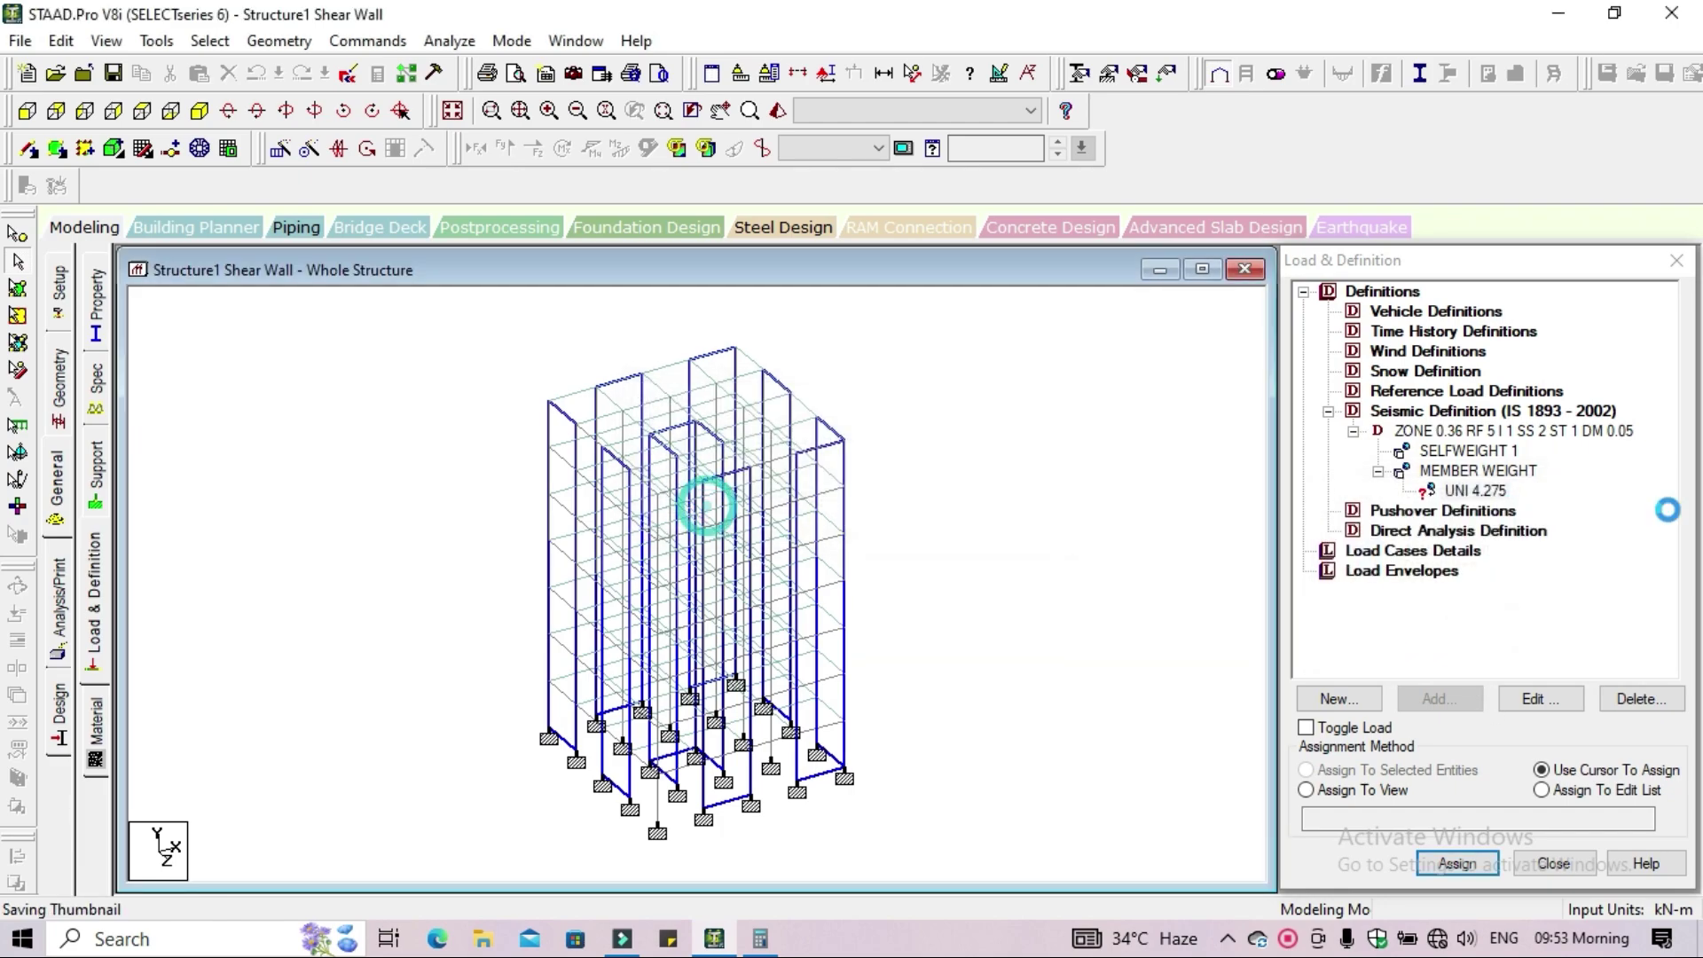
left_click(1479, 490)
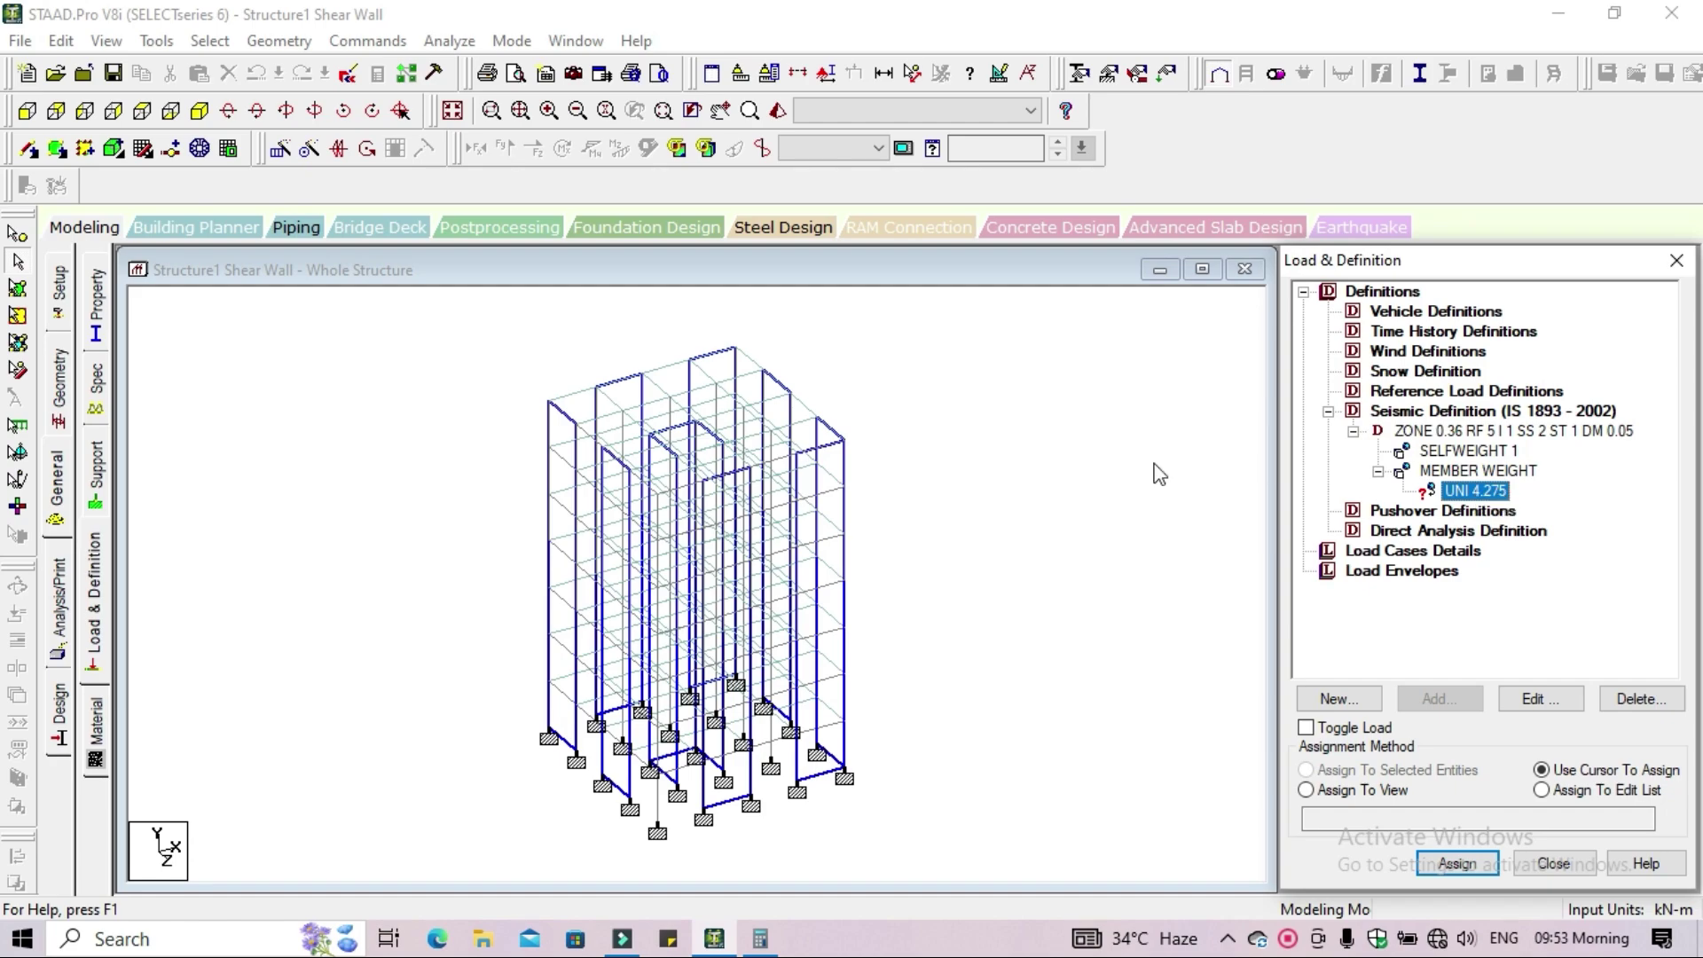
Select all beams parallel to X and Z and assign the 4.275 kN/m member weight to them
left_click(209, 42)
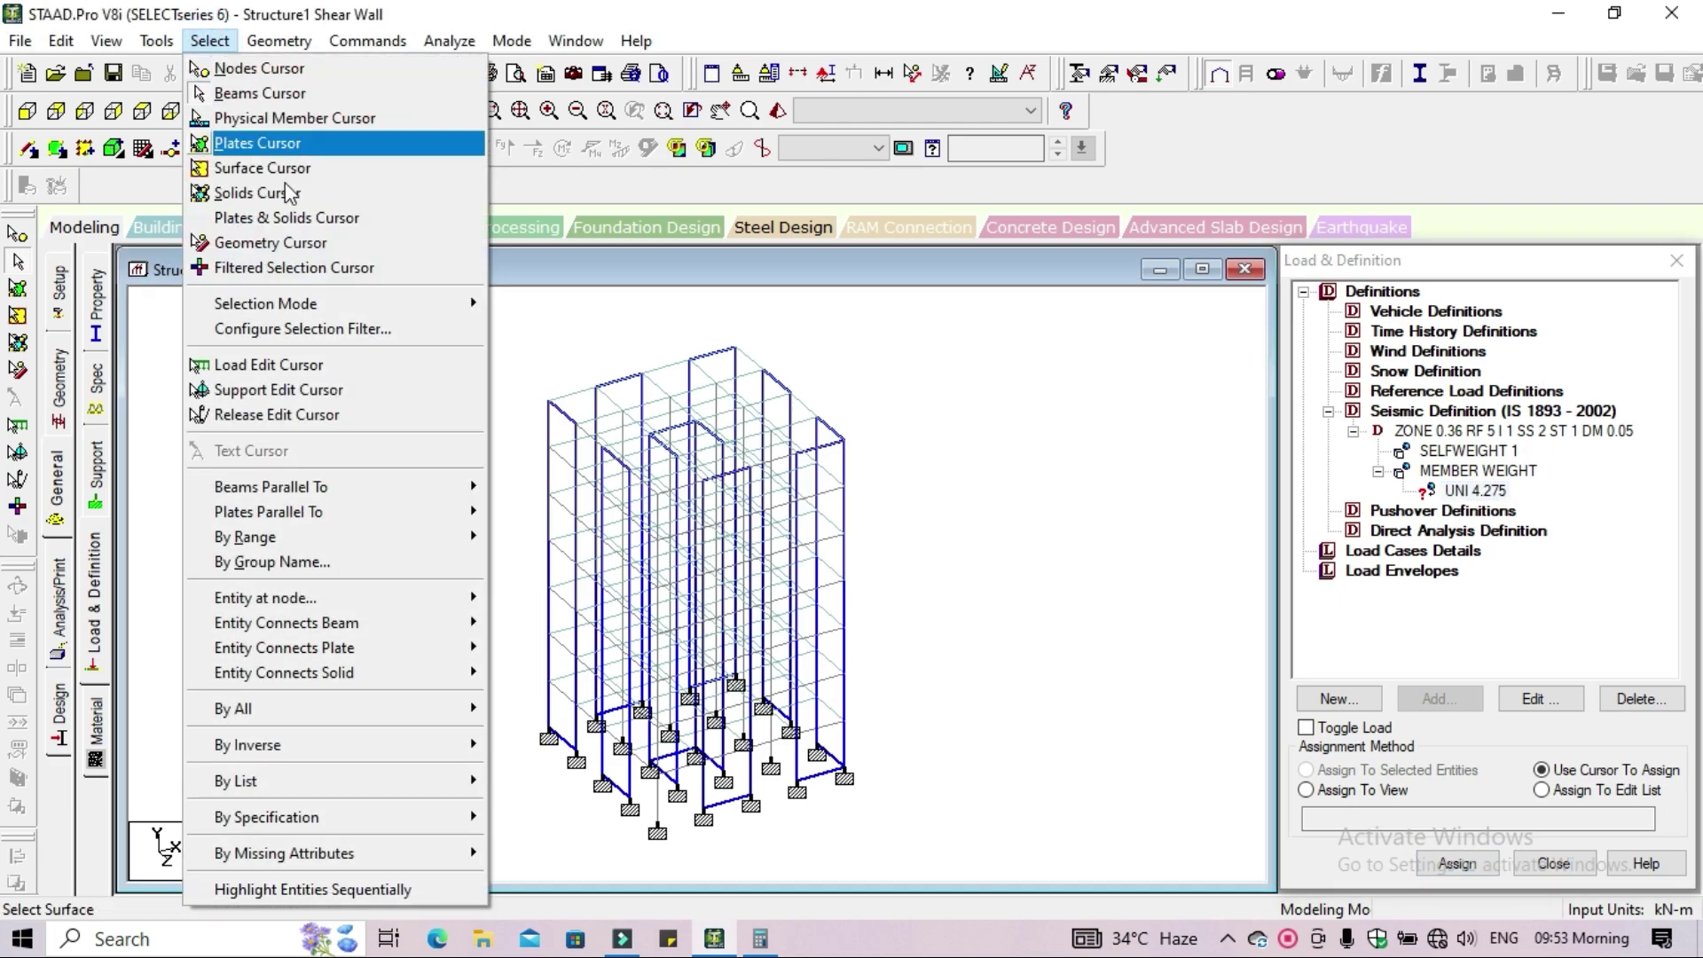
mouse_move(396, 486)
left_click(519, 488)
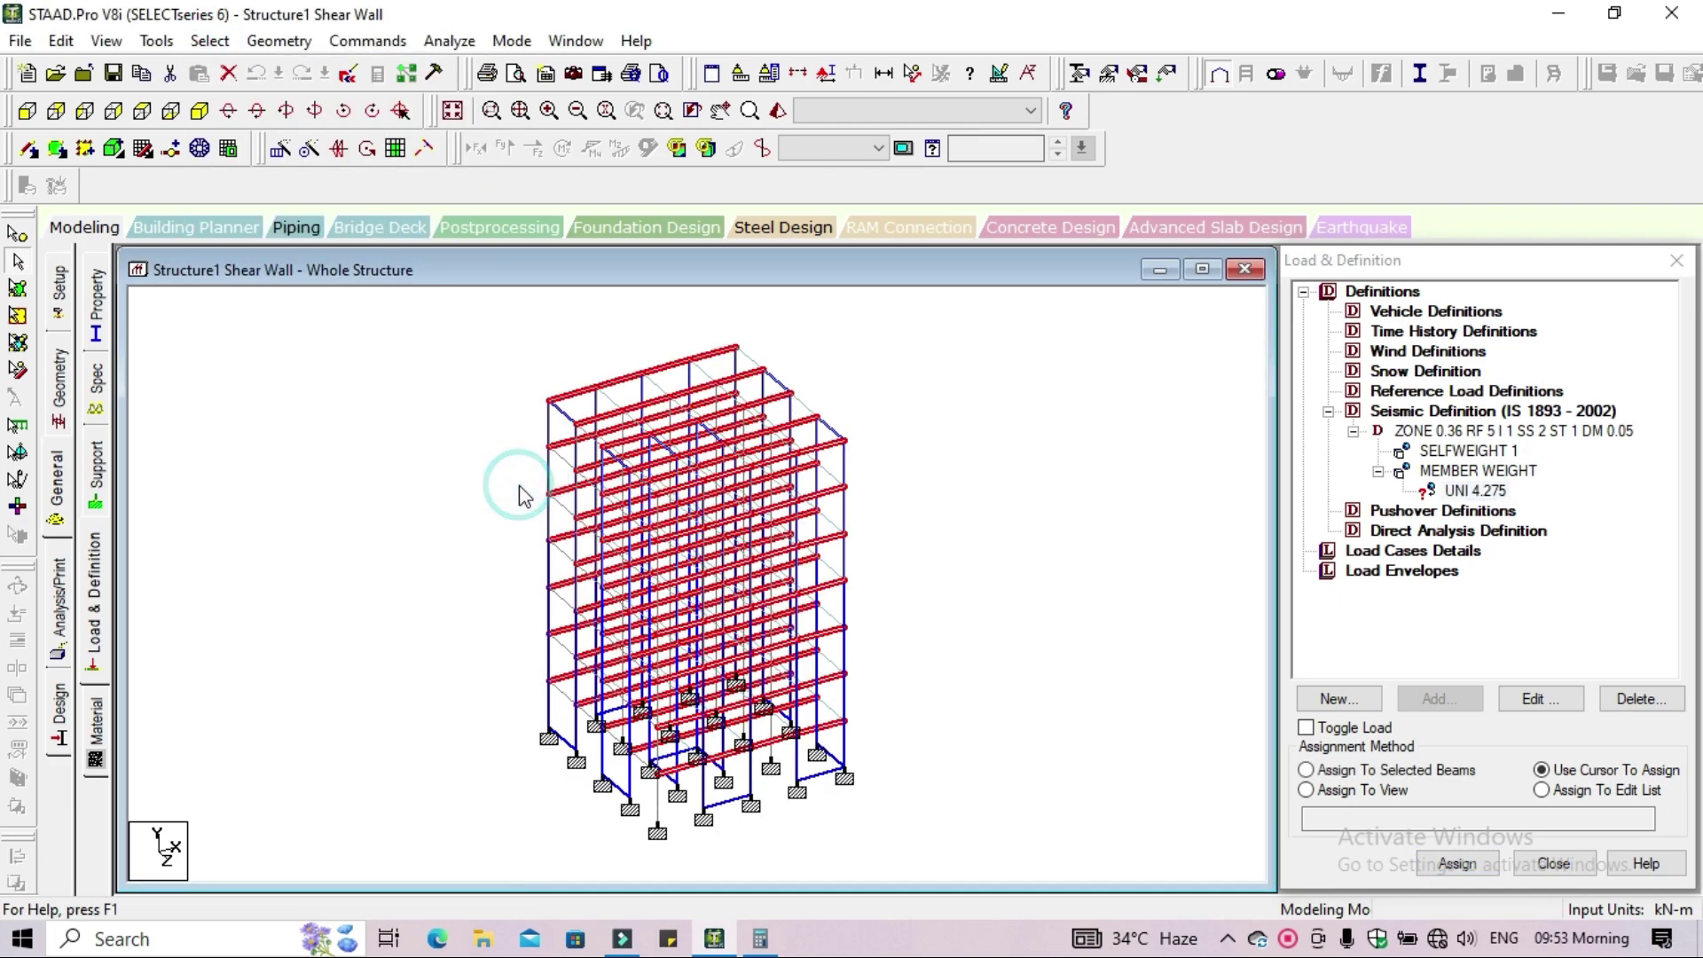
left_click(209, 41)
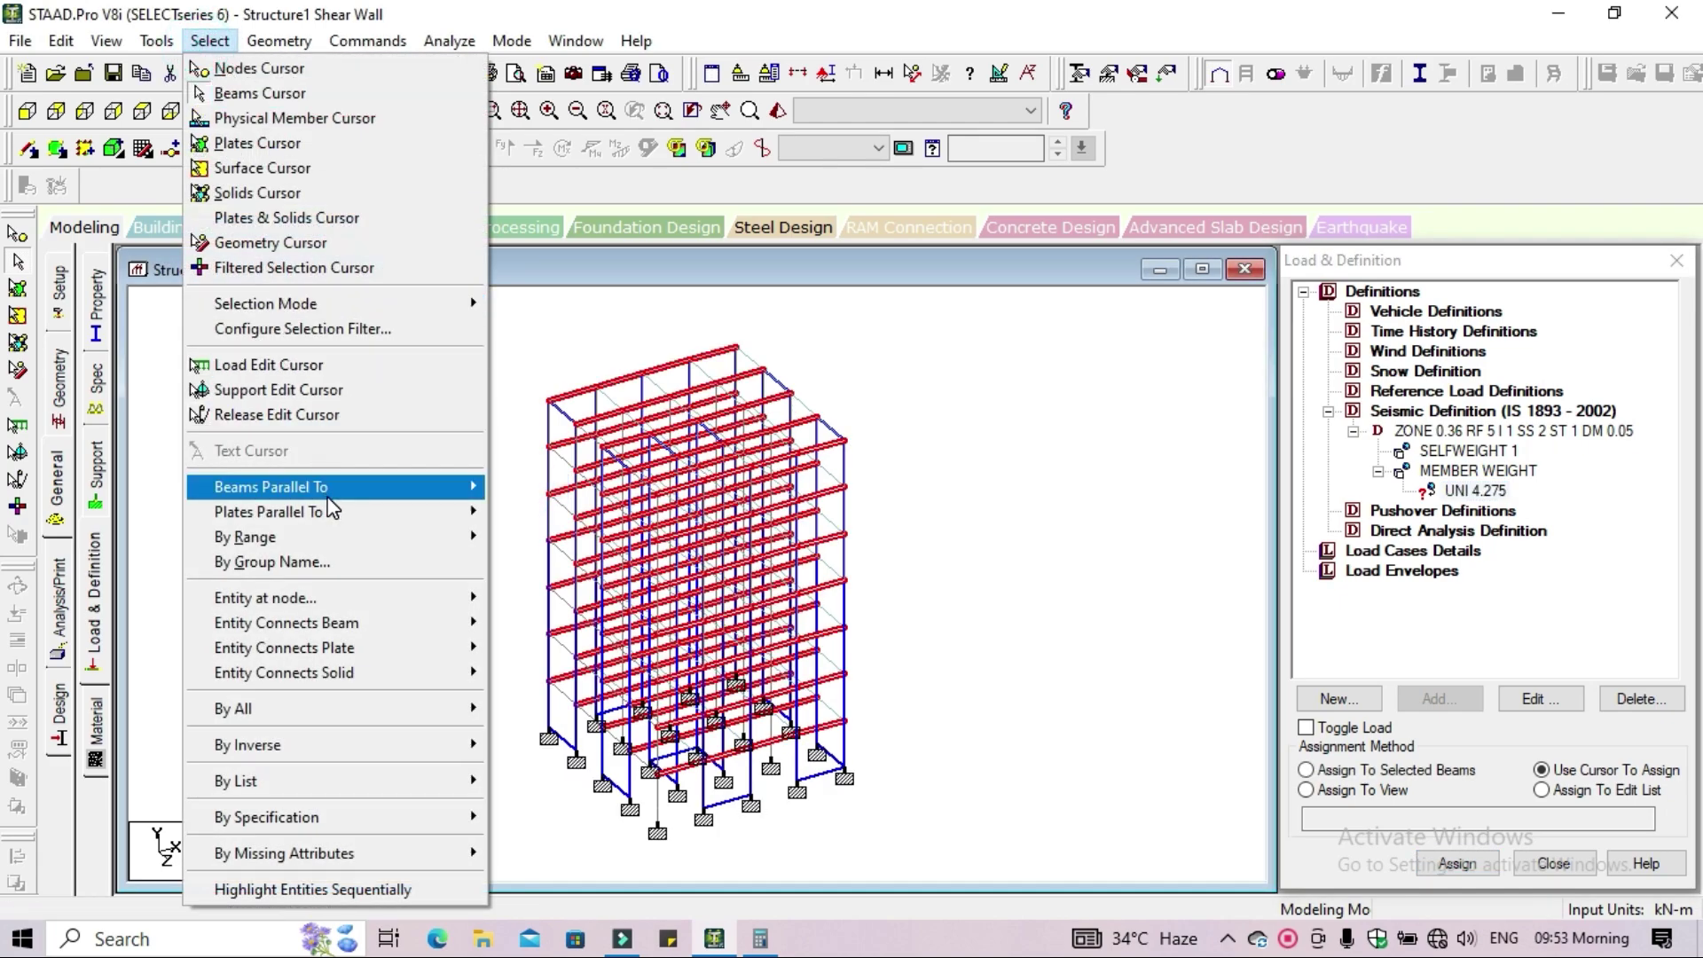
mouse_move(461, 487)
left_click(543, 542)
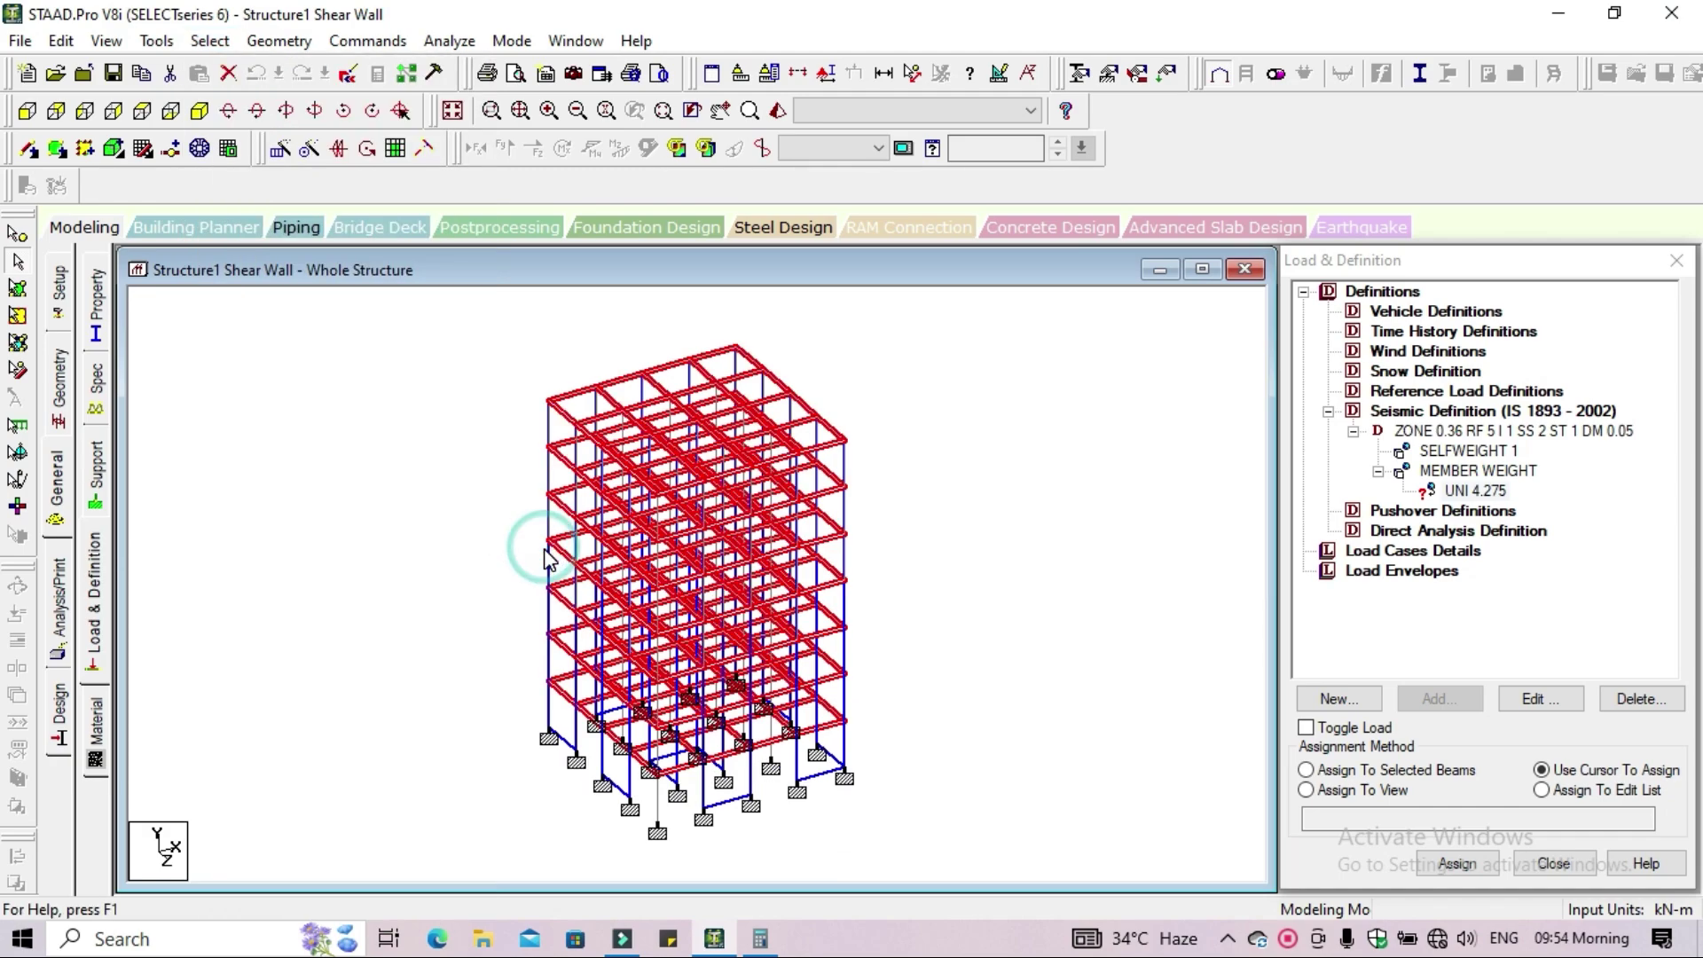
left_click(1382, 770)
left_click(1459, 865)
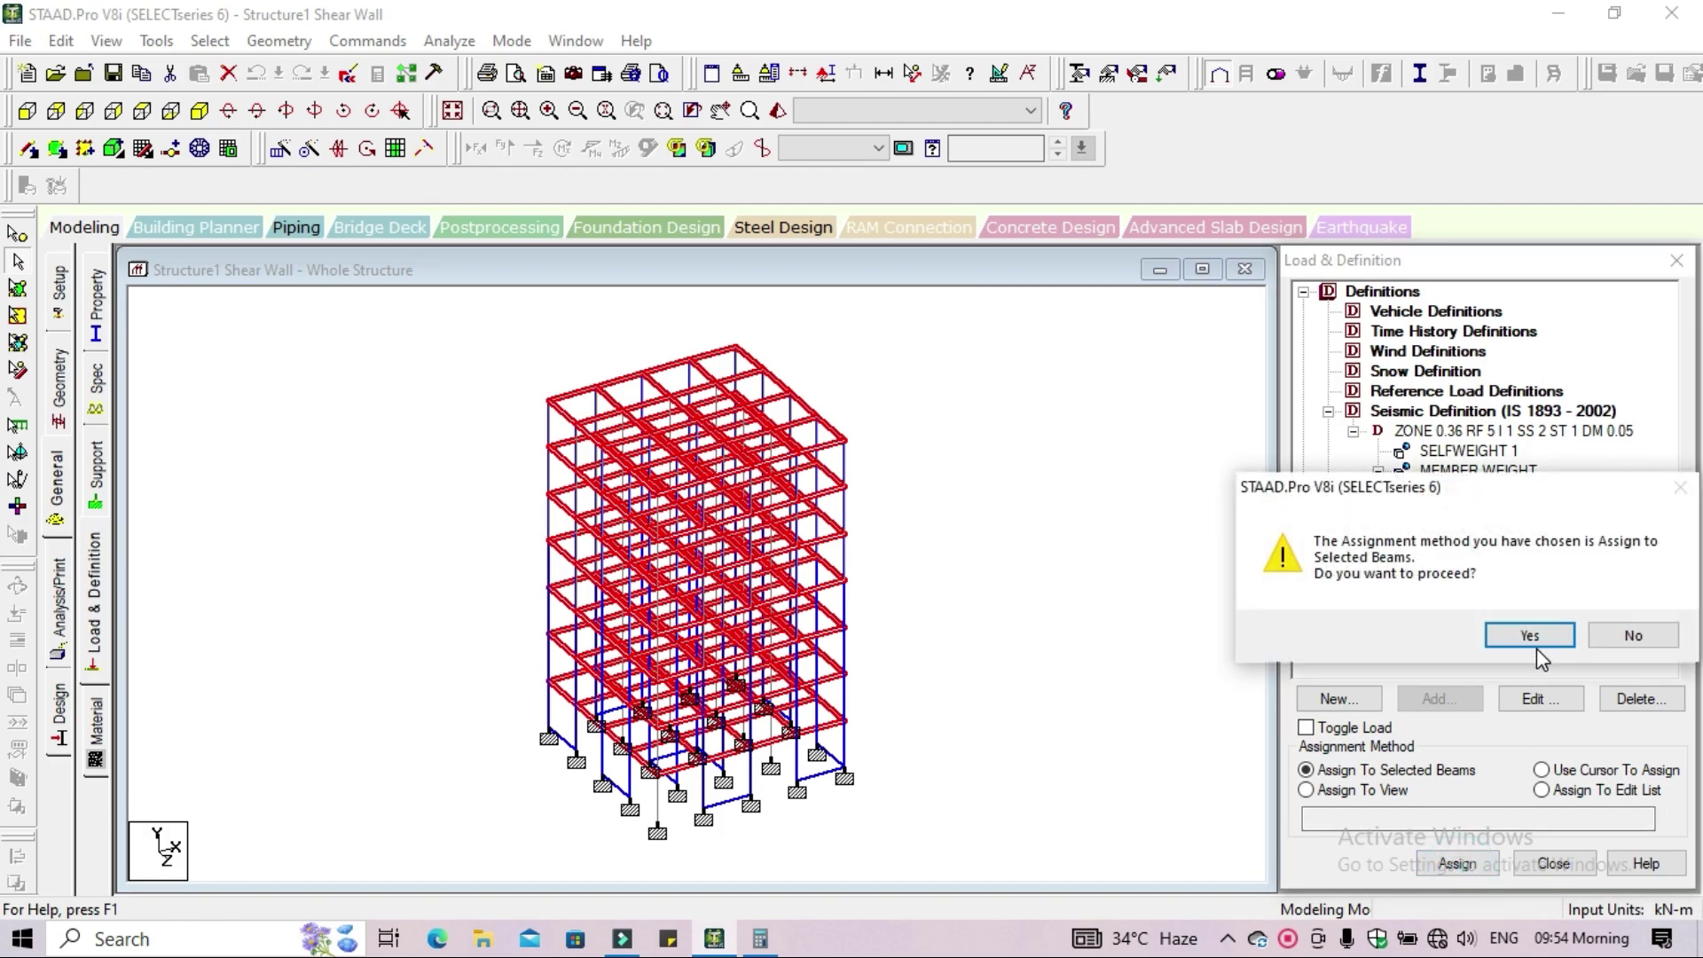
left_click(1536, 646)
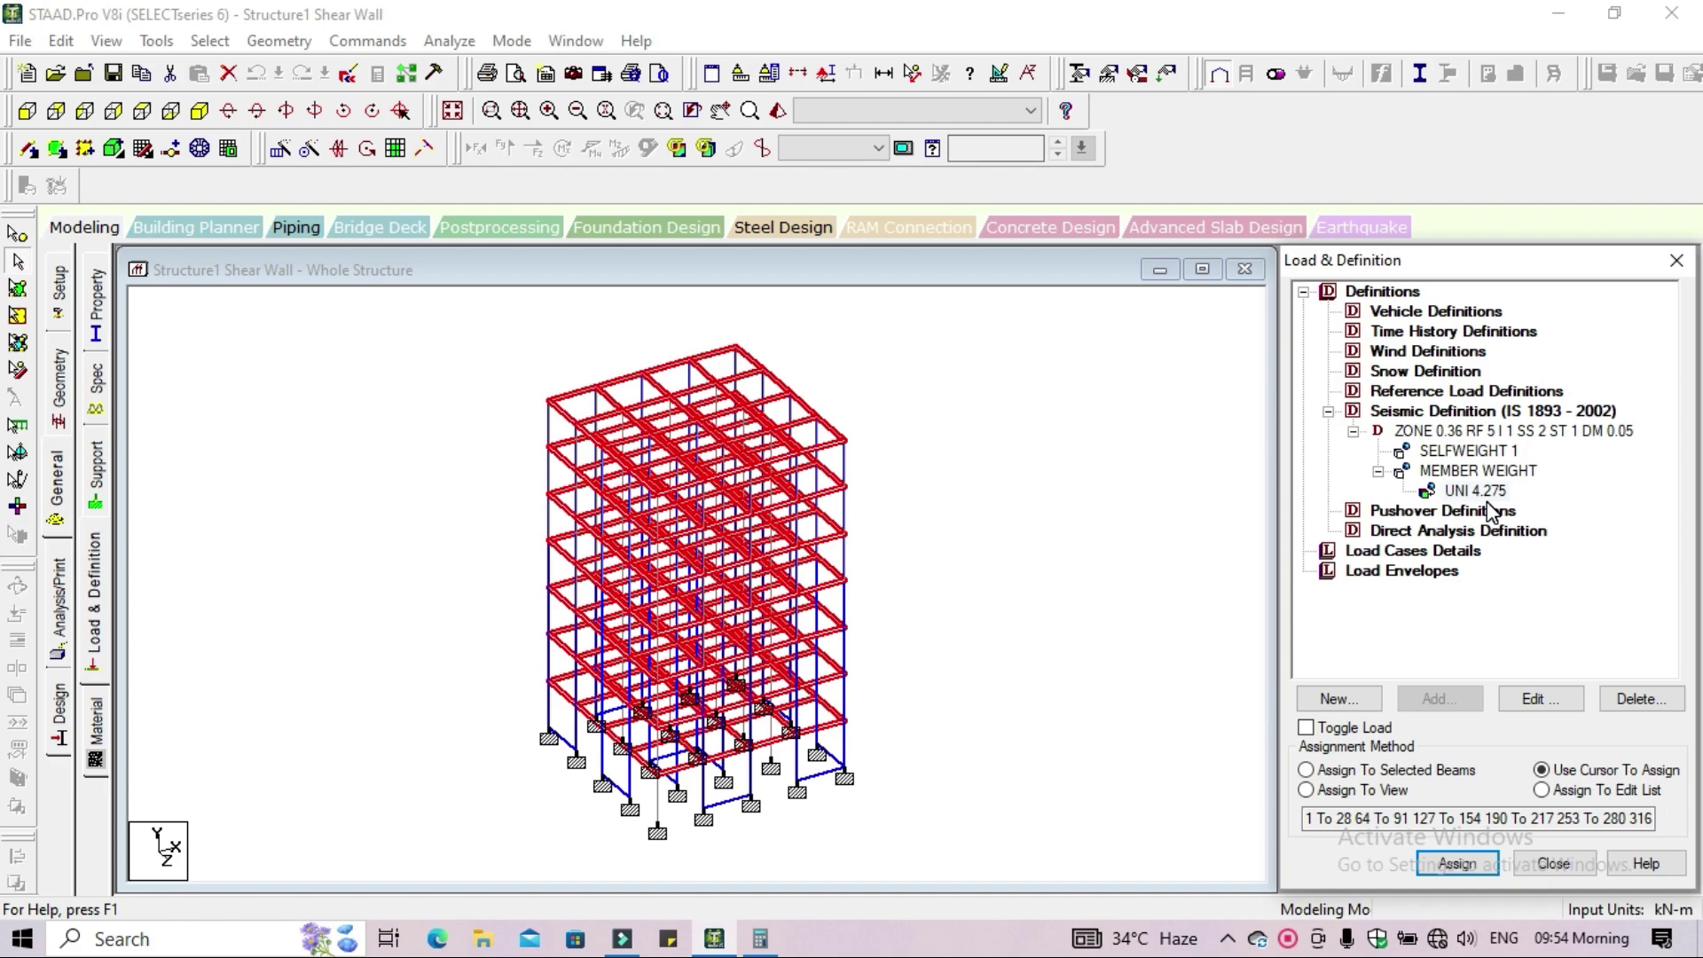
Add a wind definition with type number 1 and the comment WIND 1
left_click(1431, 357)
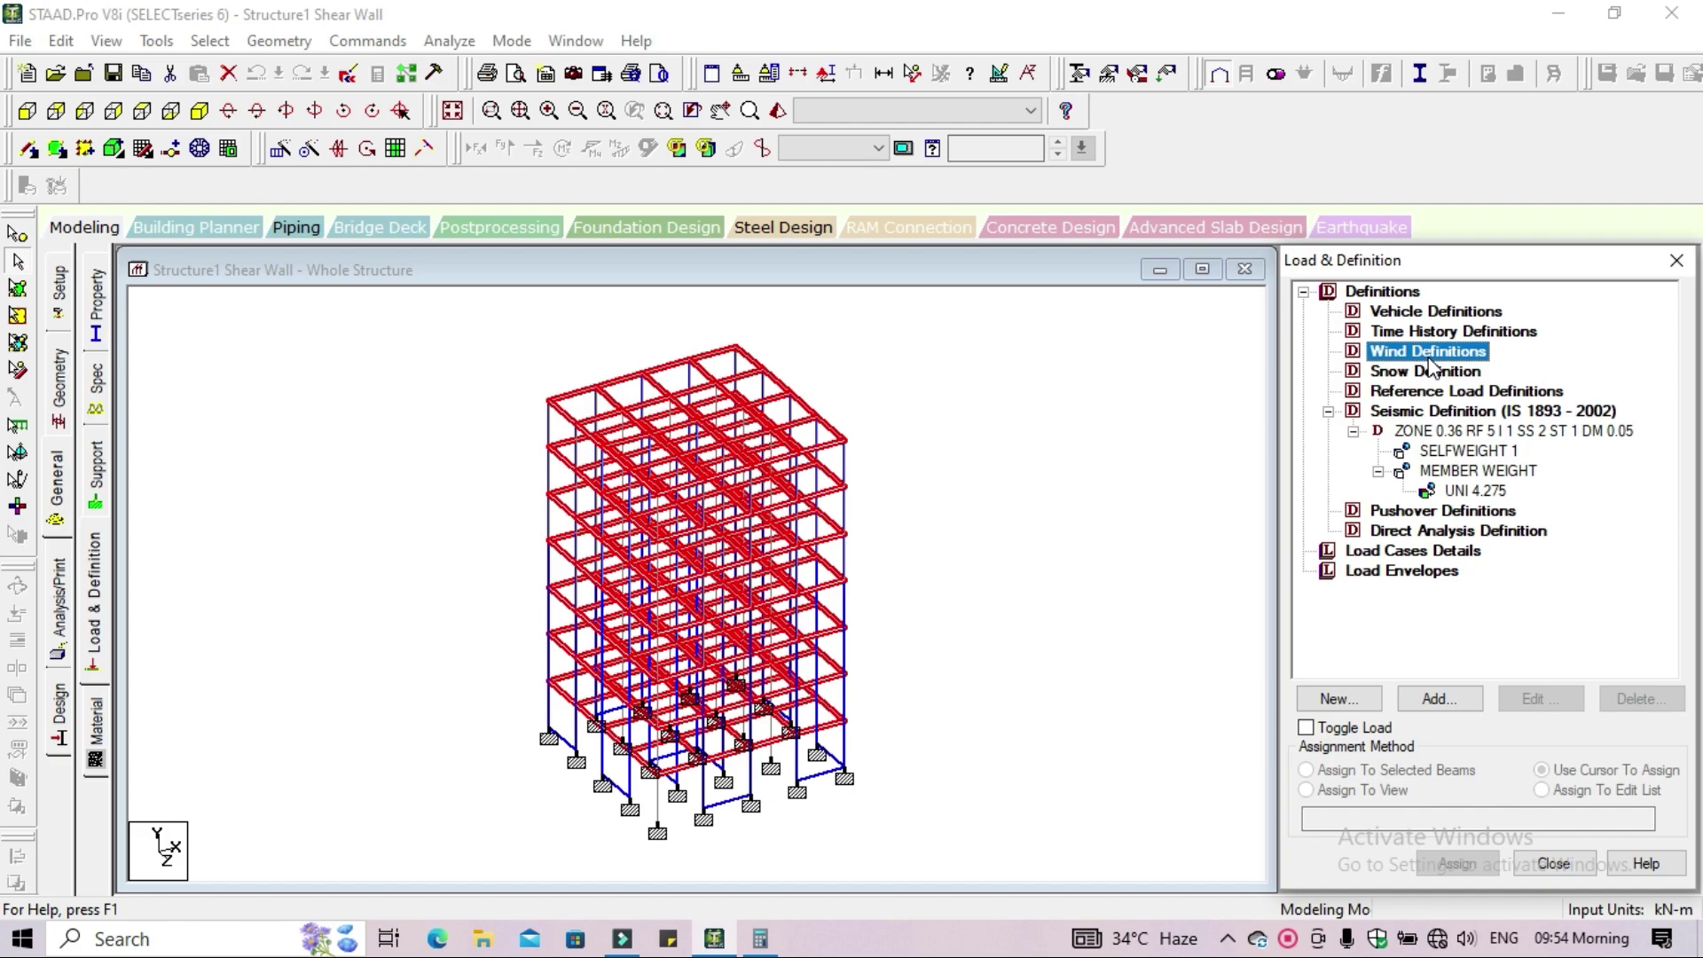
left_click(1437, 698)
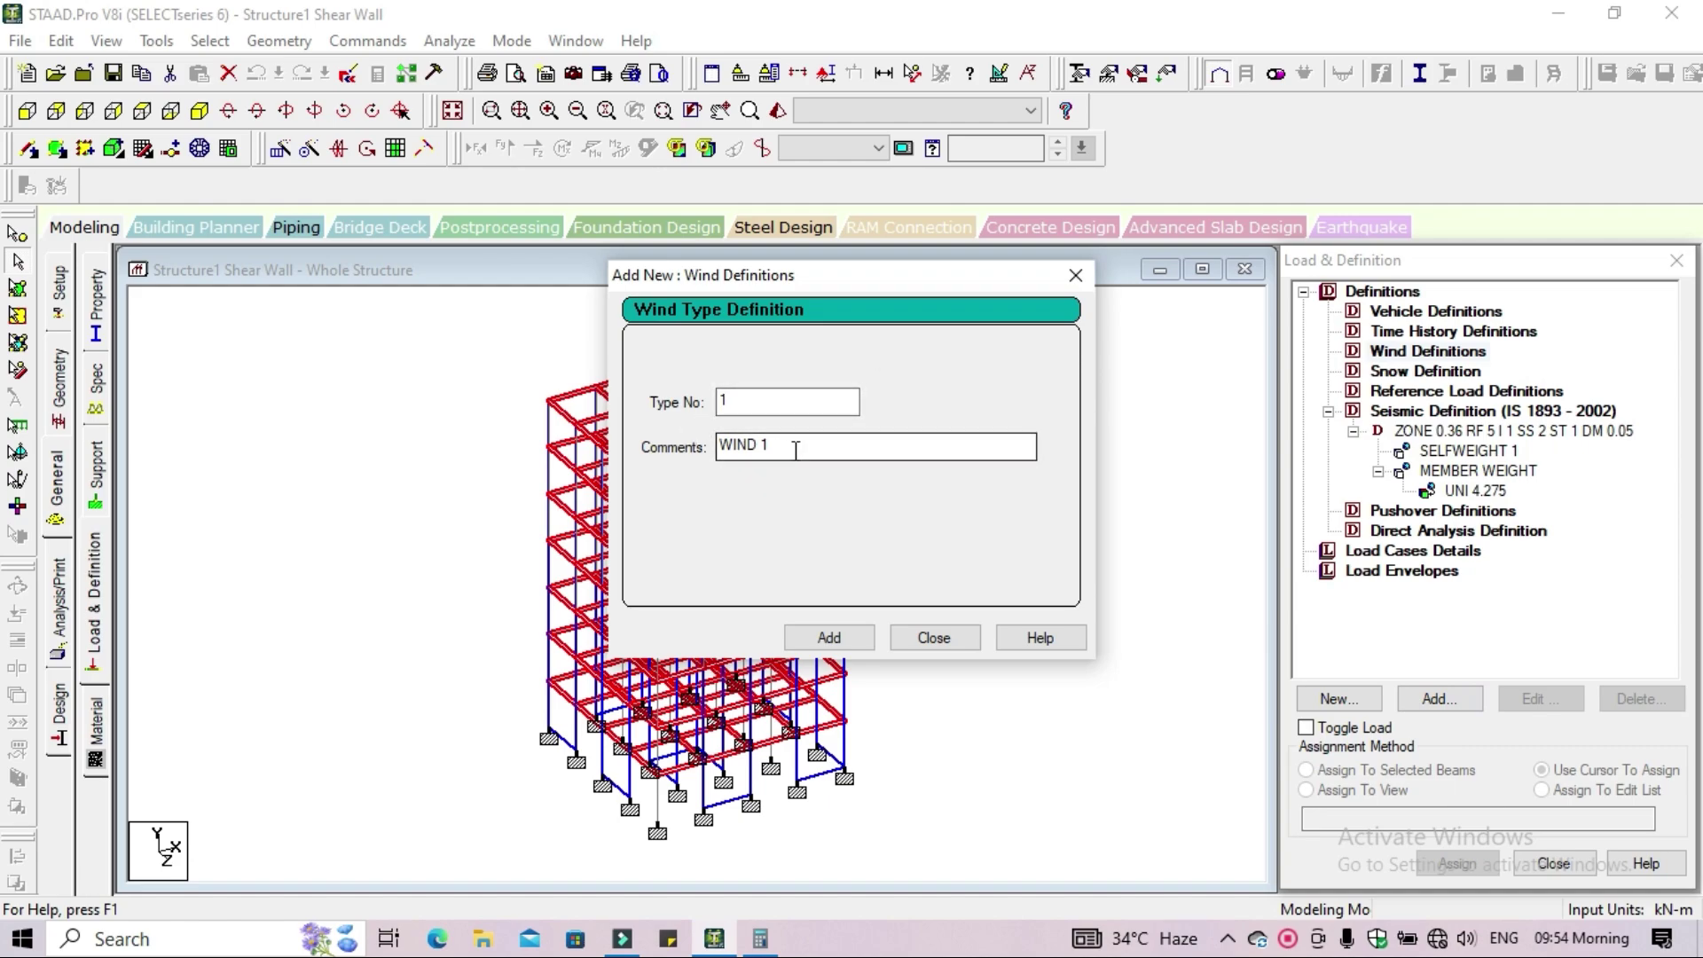
left_click(827, 638)
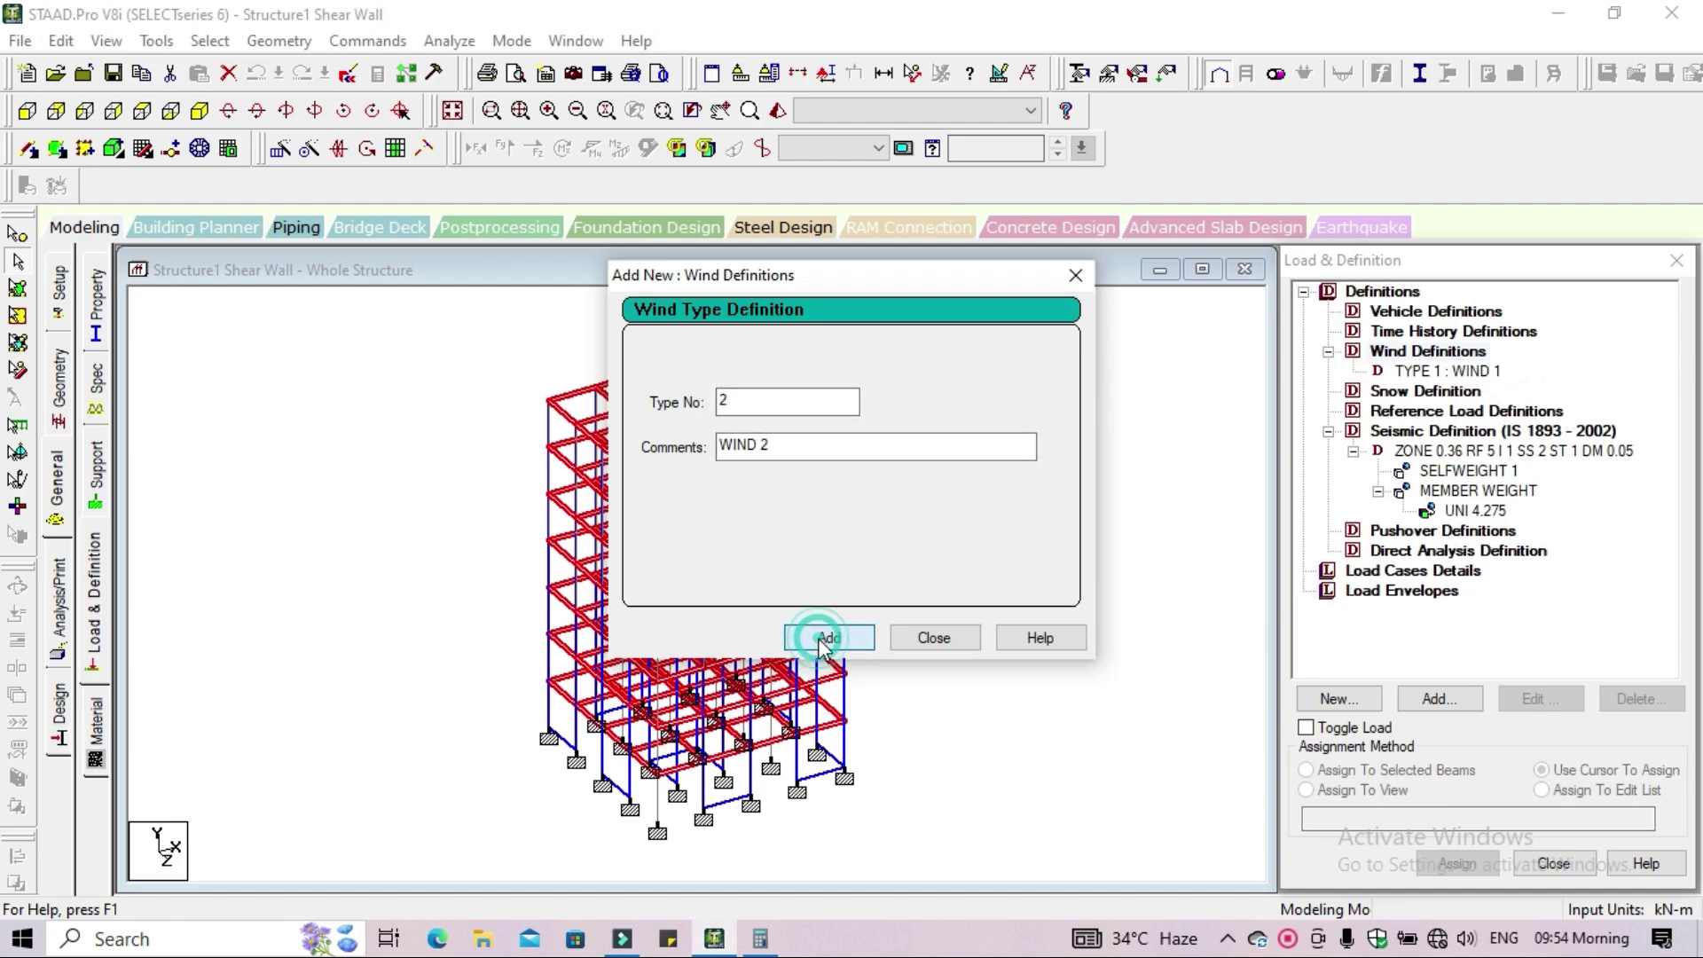
left_click(930, 638)
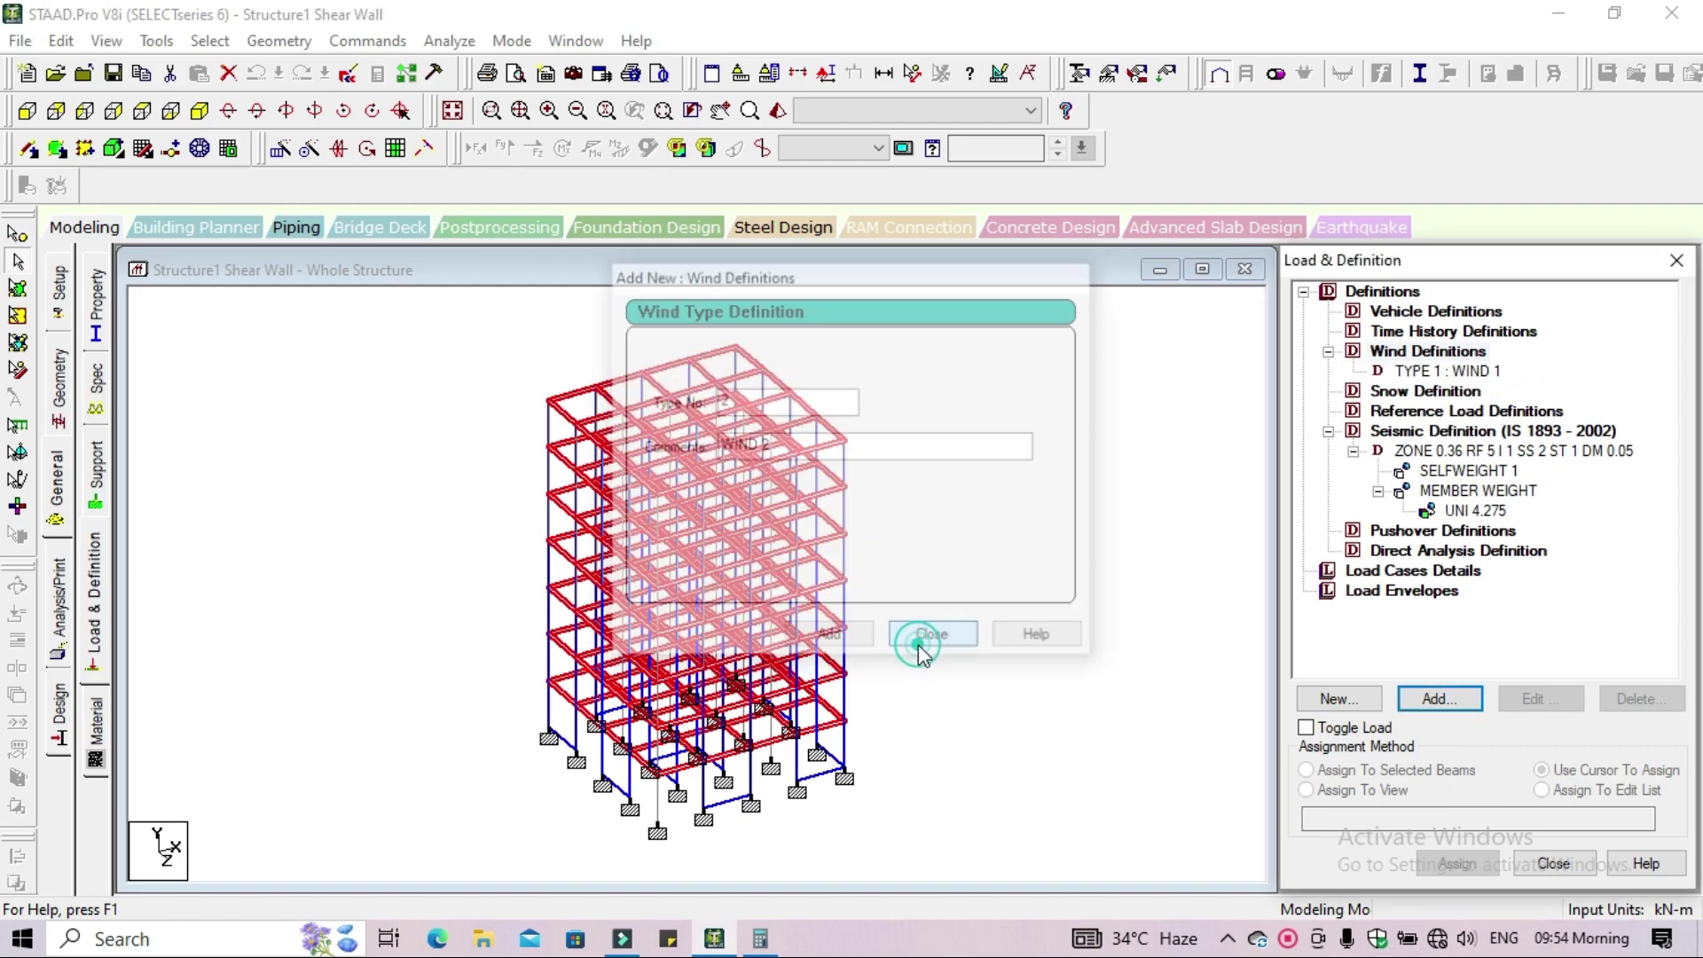
Start a custom intensity table for WIND 1 and enter 2 kN/m² at a height of 21 m in its first row
left_click(1454, 372)
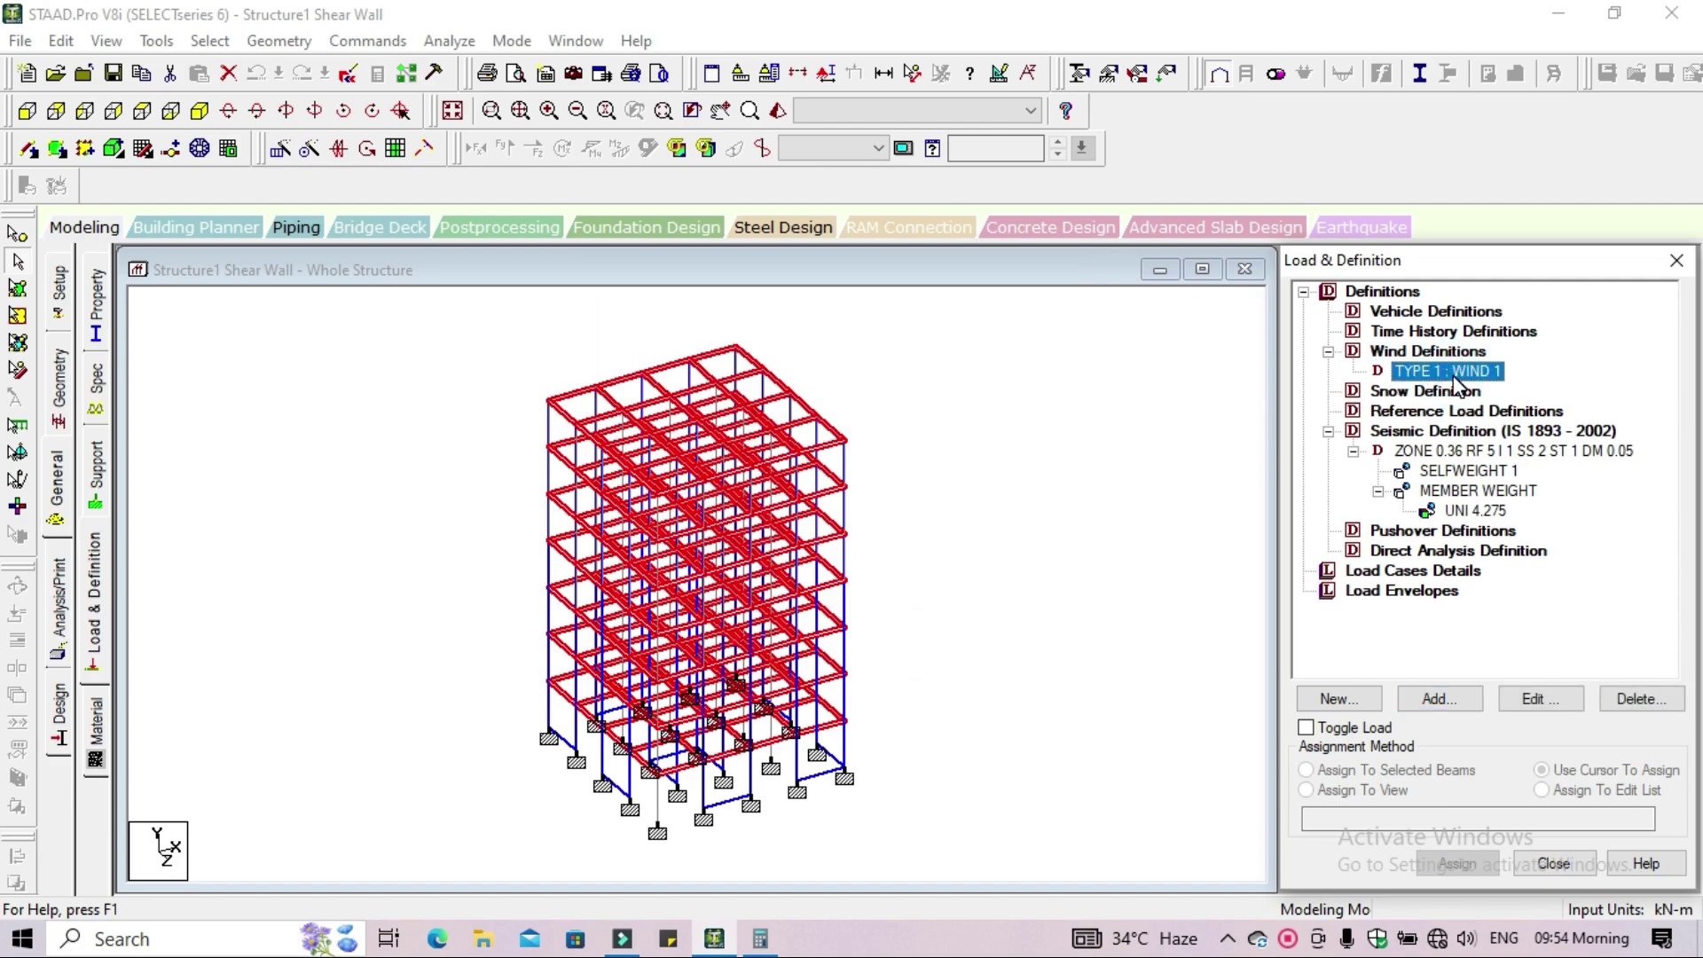
left_click(1438, 699)
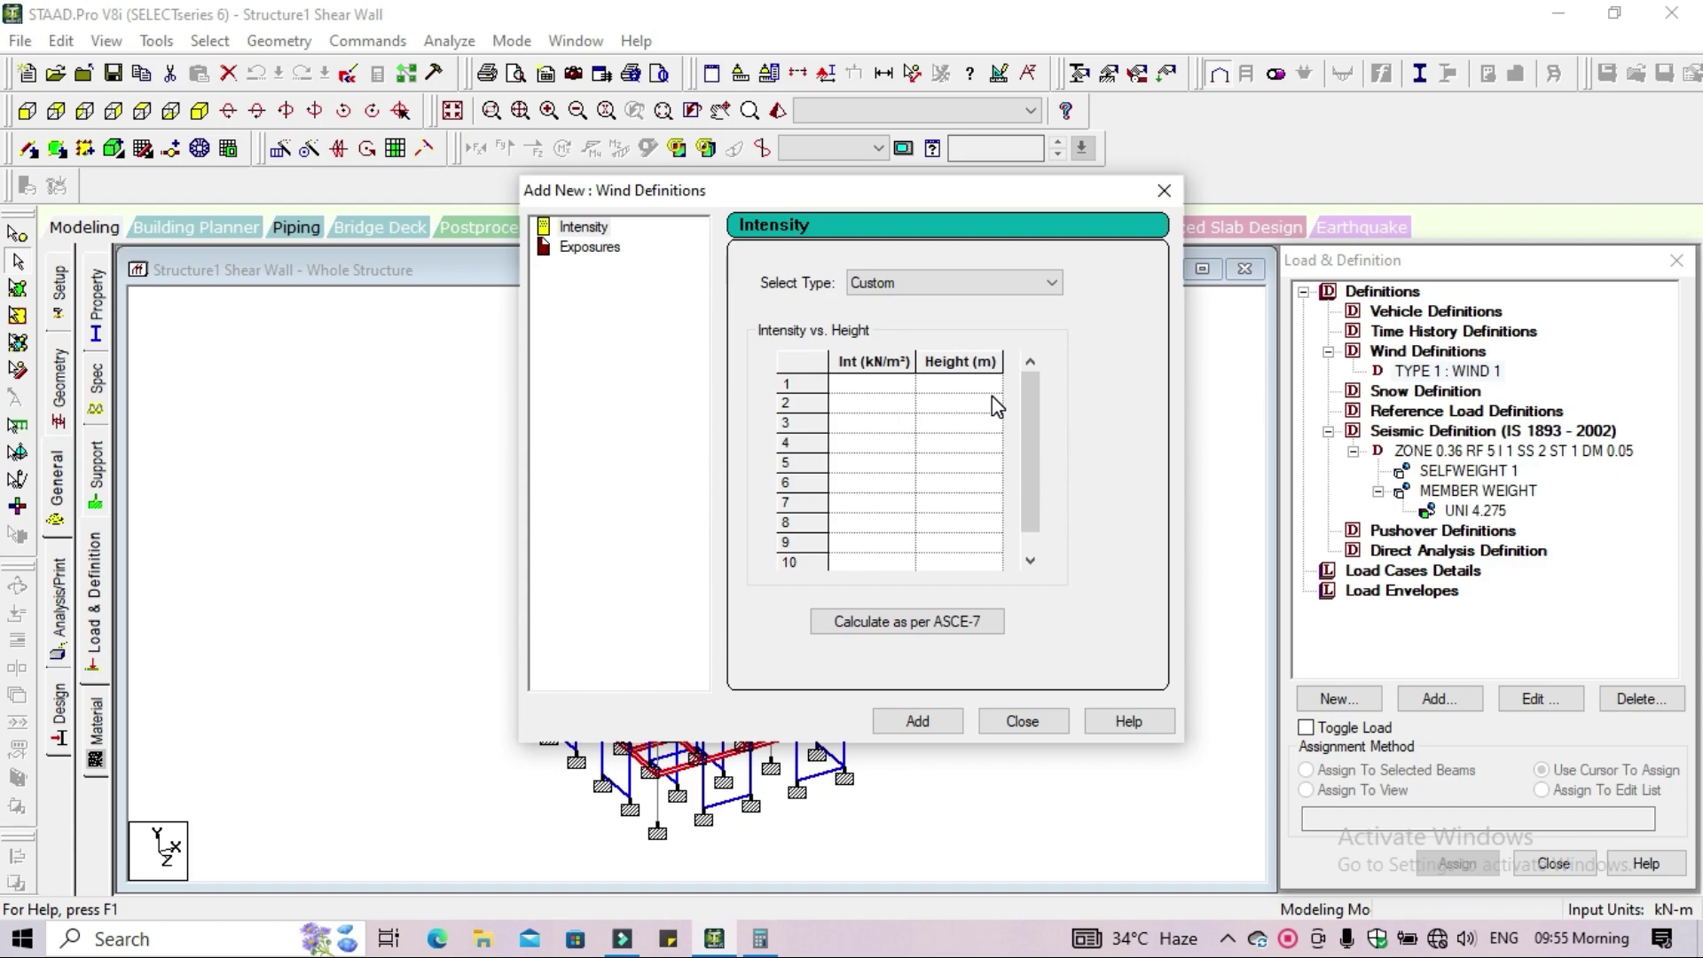
left_click(875, 388)
type("1.5")
left_click(960, 388)
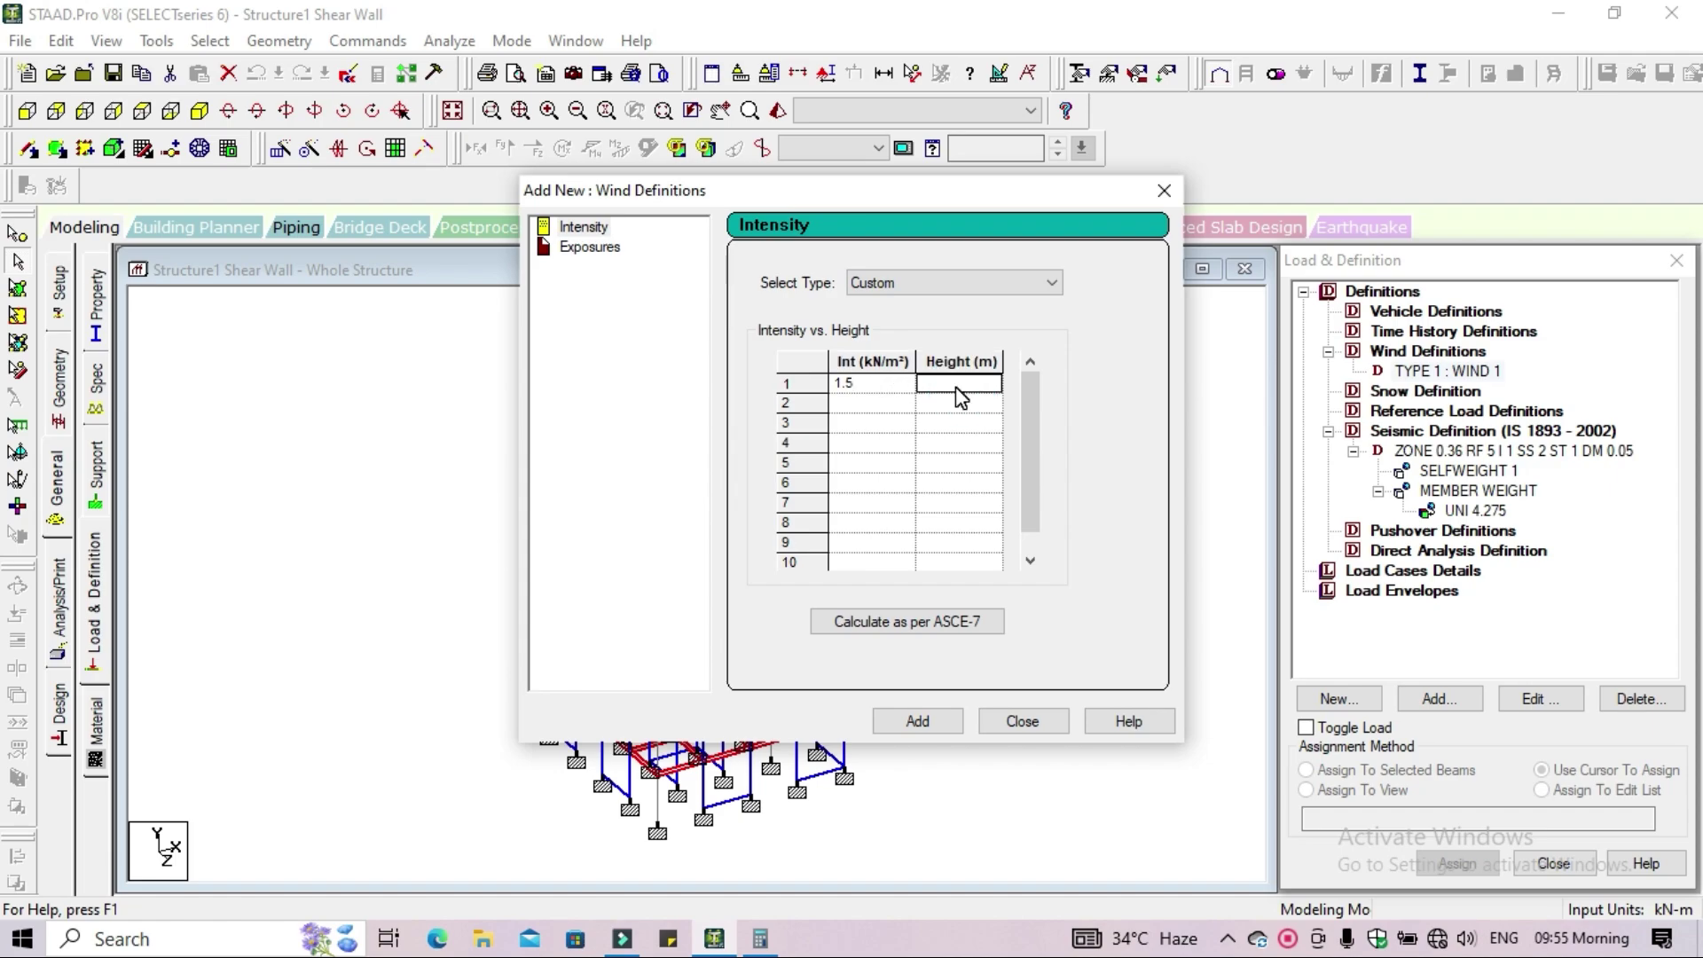
left_click(857, 383)
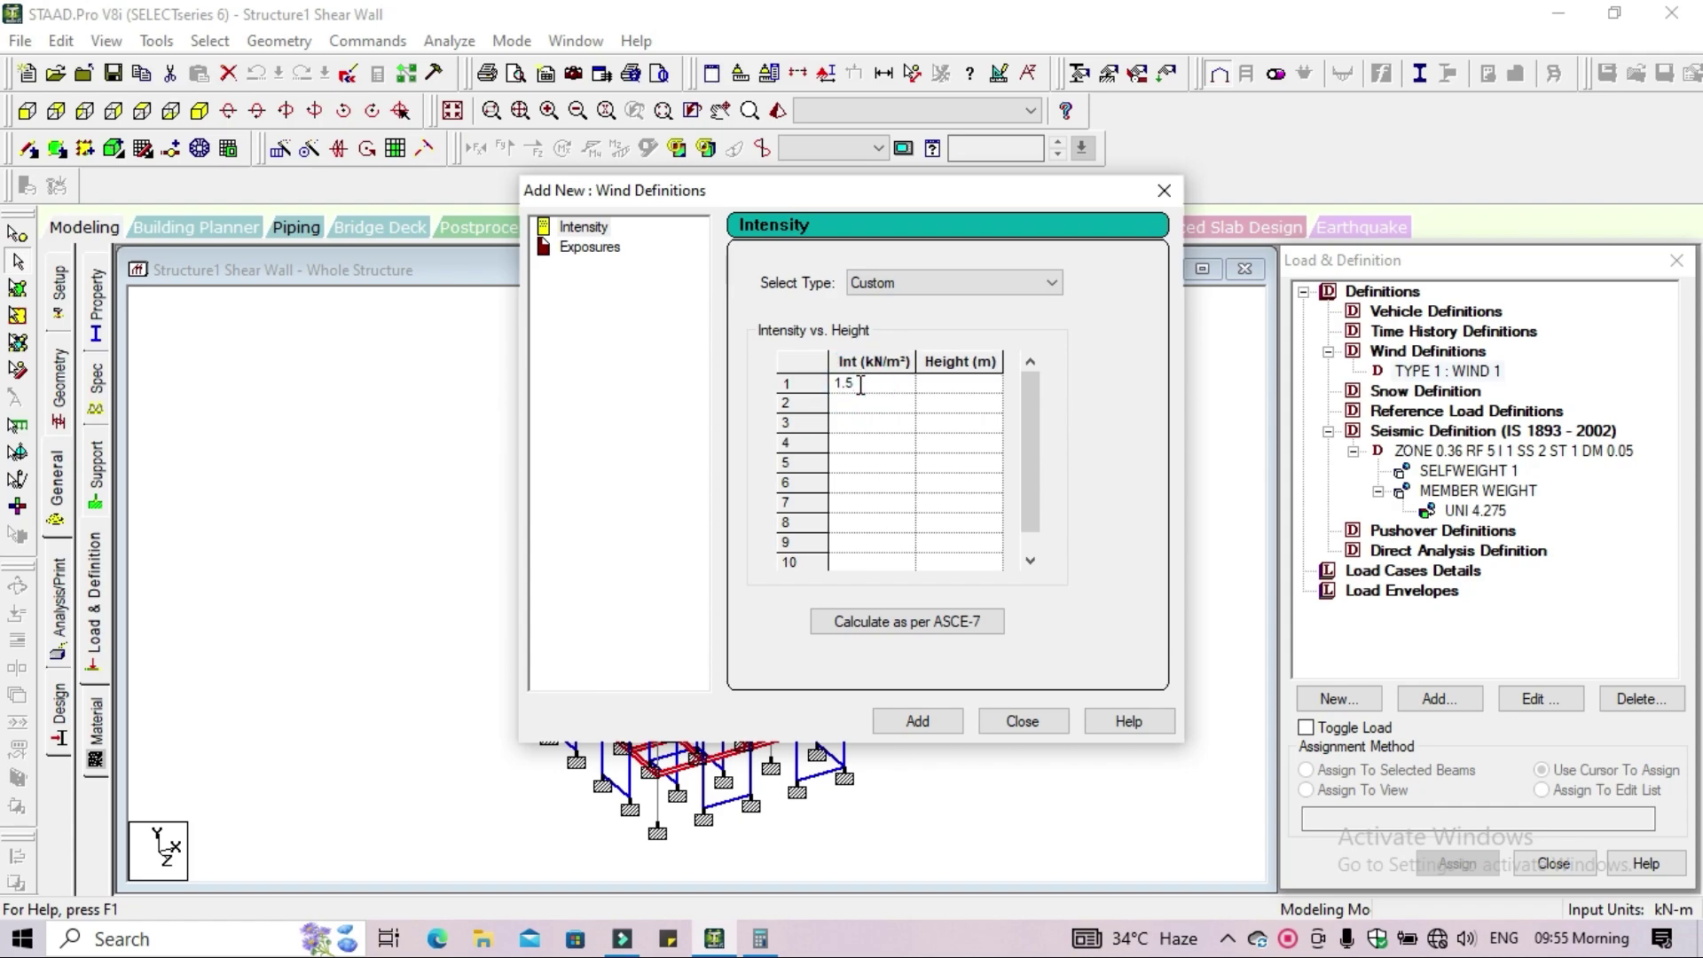
key("BackSpace")
key("BackSpace")
key("BackSpace")
type("2")
left_click(960, 391)
type("21")
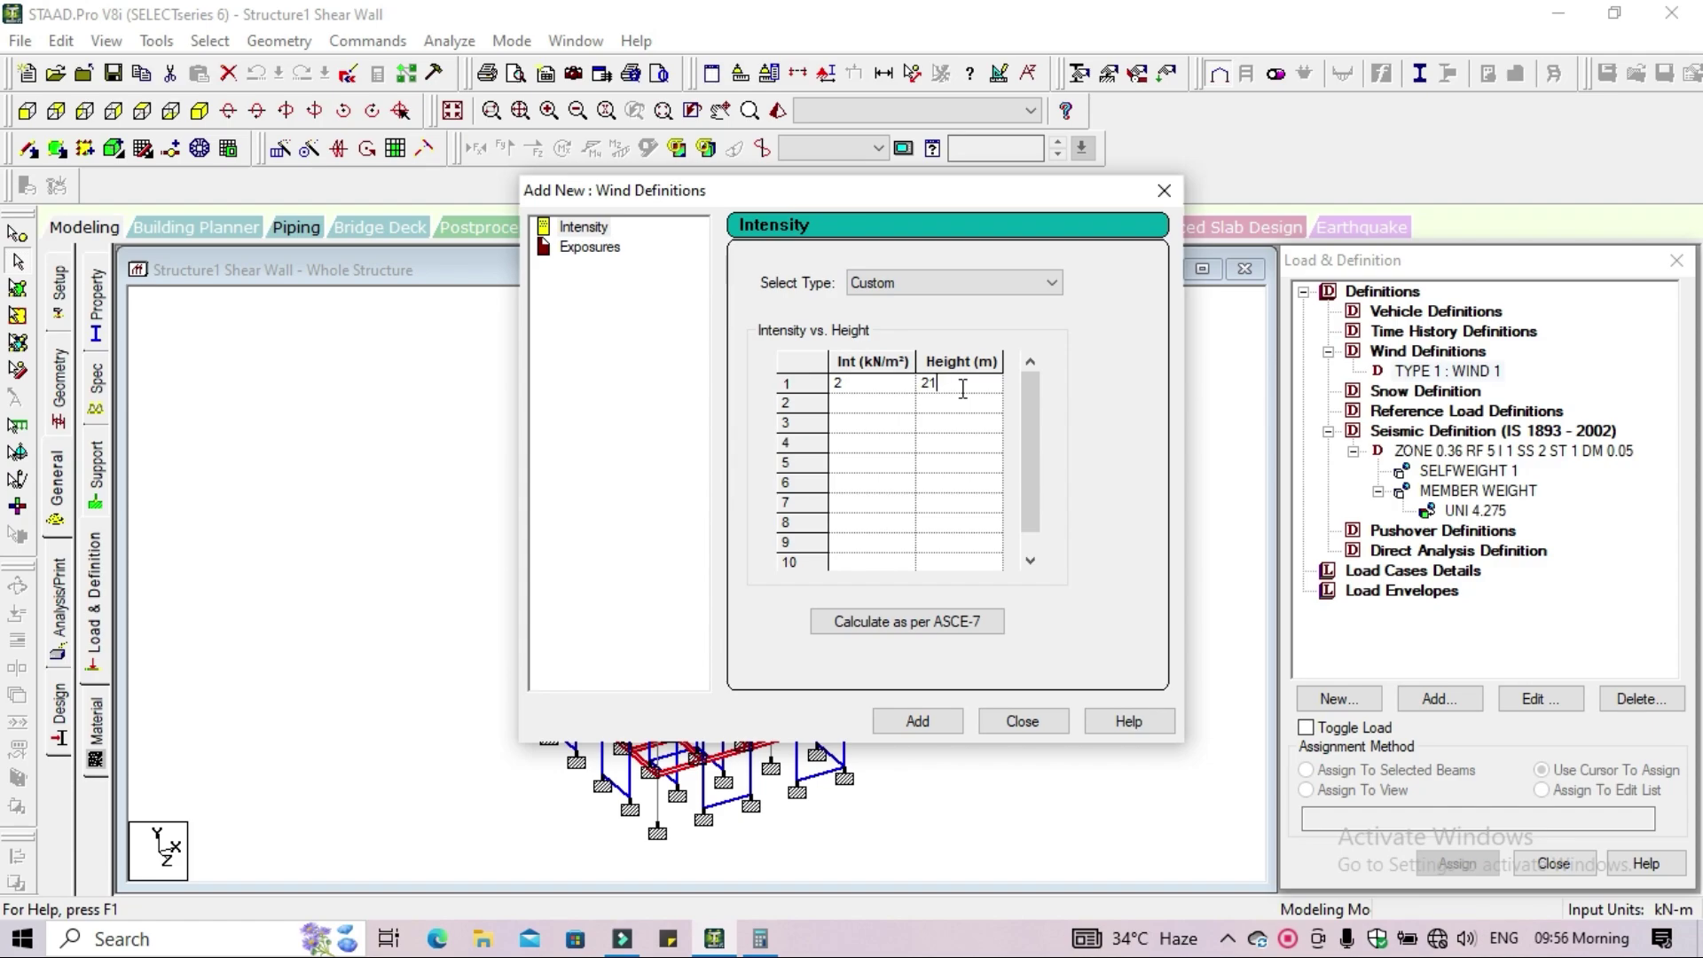
Enter an intensity of 1.5 kN/m² at a height of 17 m in the second row of the wind table
left_click(866, 411)
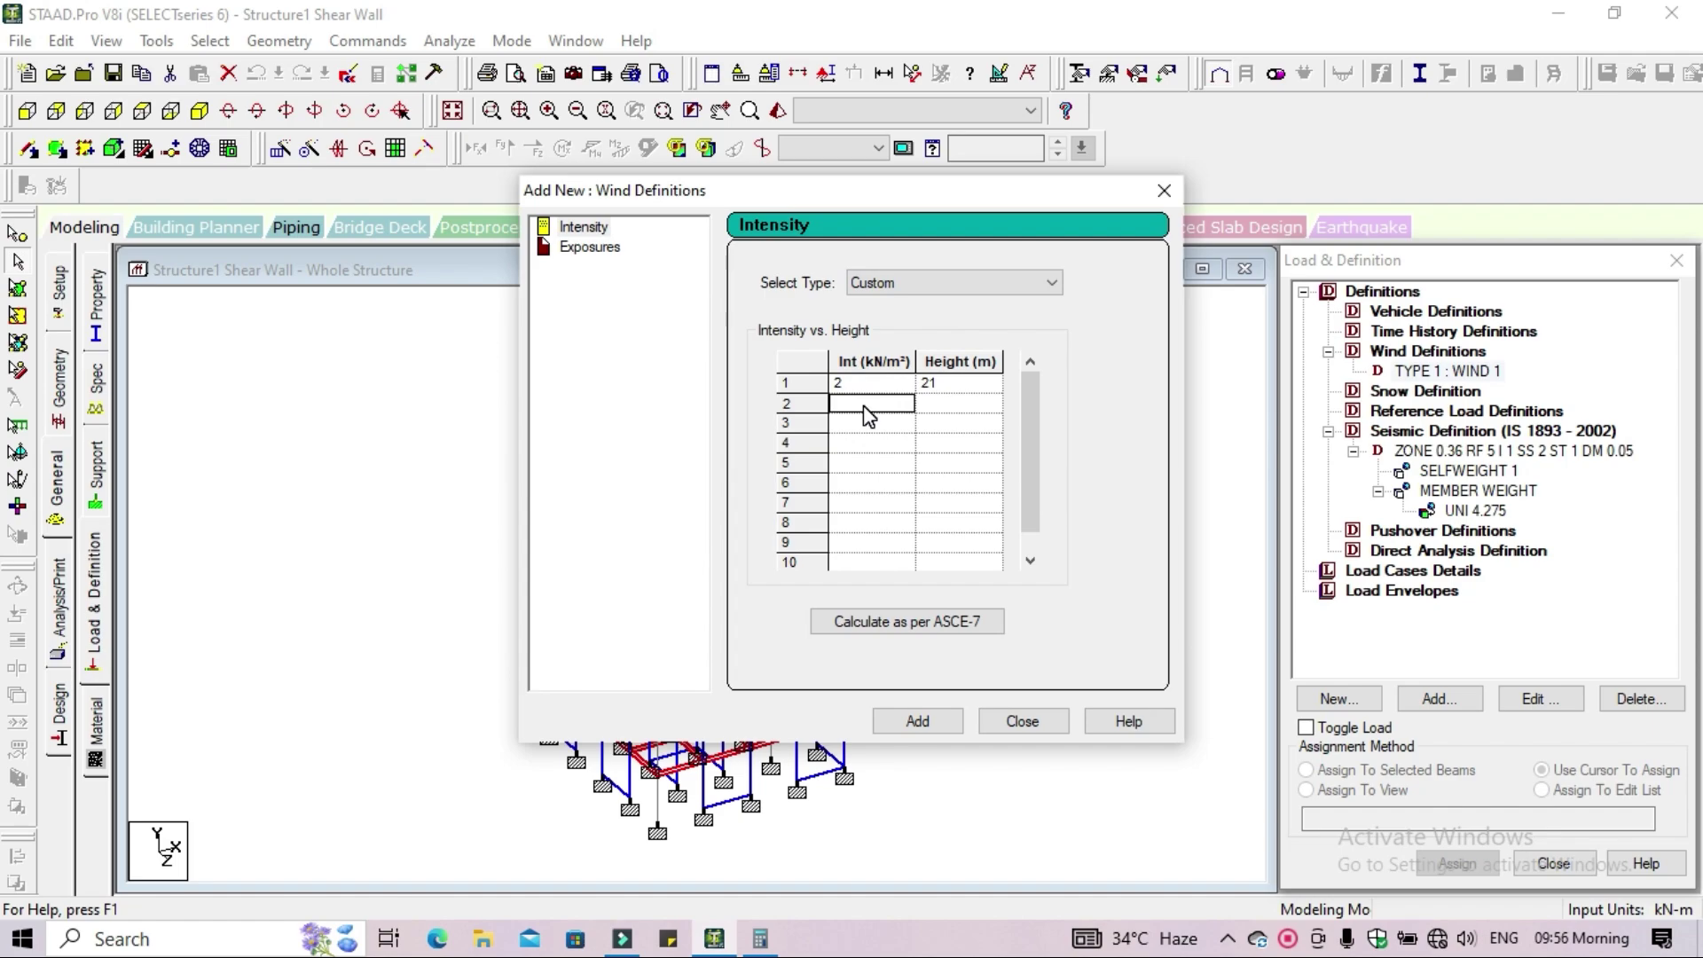
type("1.5")
left_click(952, 403)
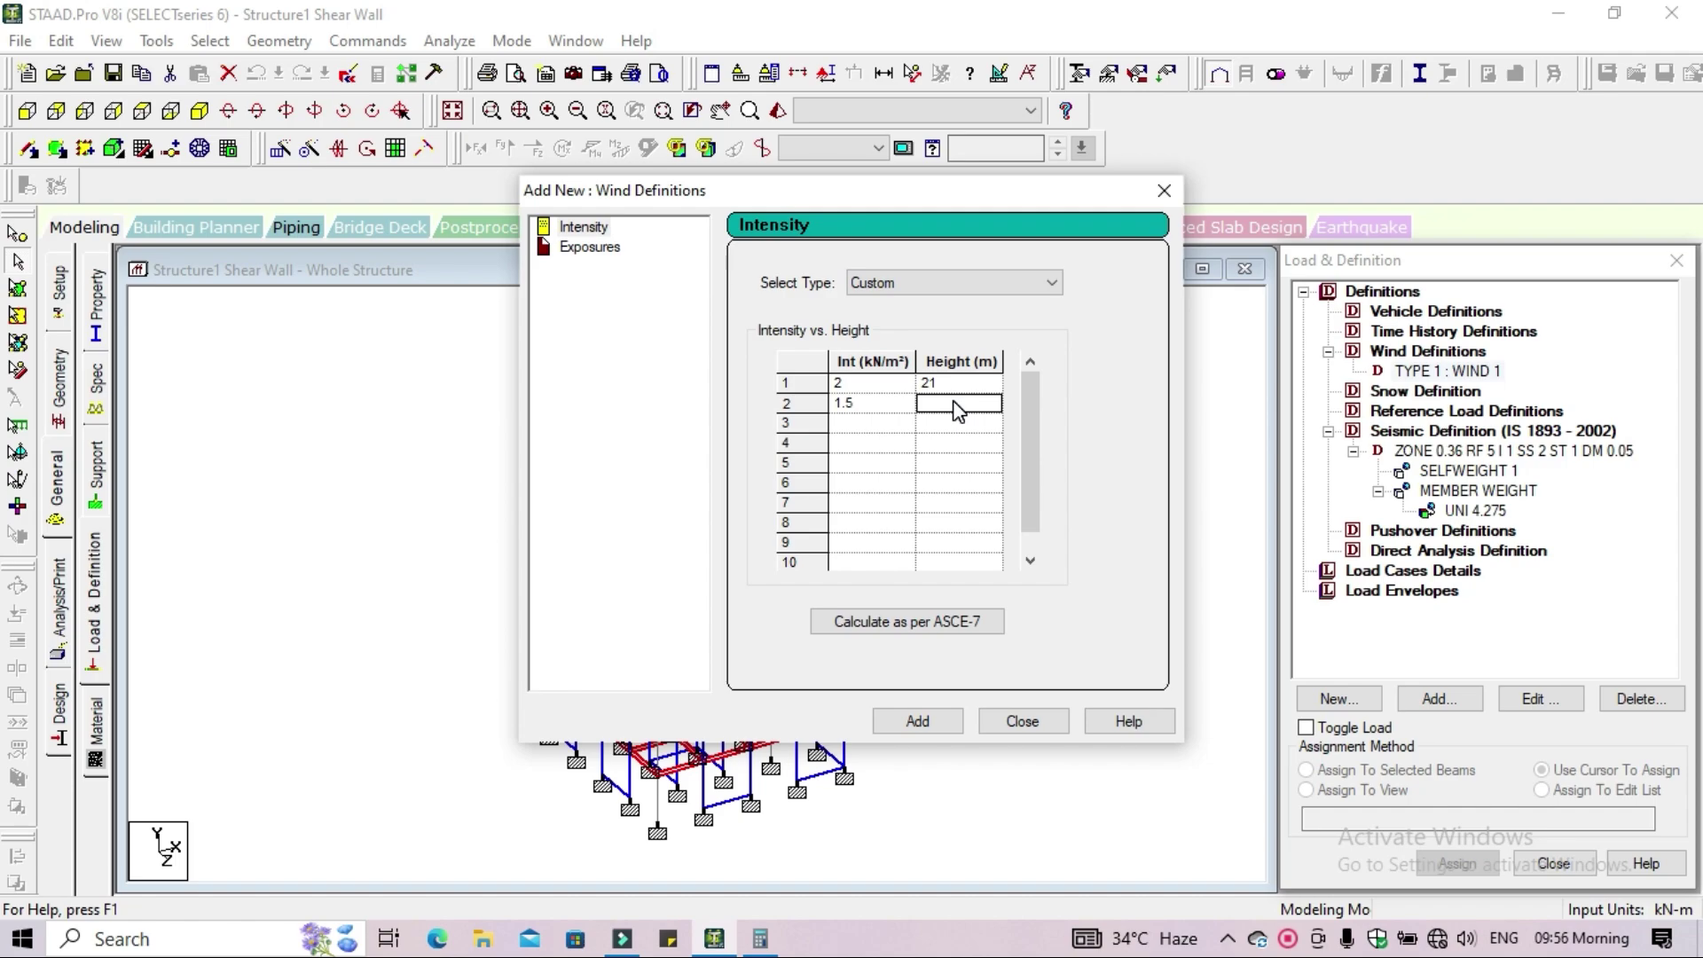
type("17")
left_click(874, 429)
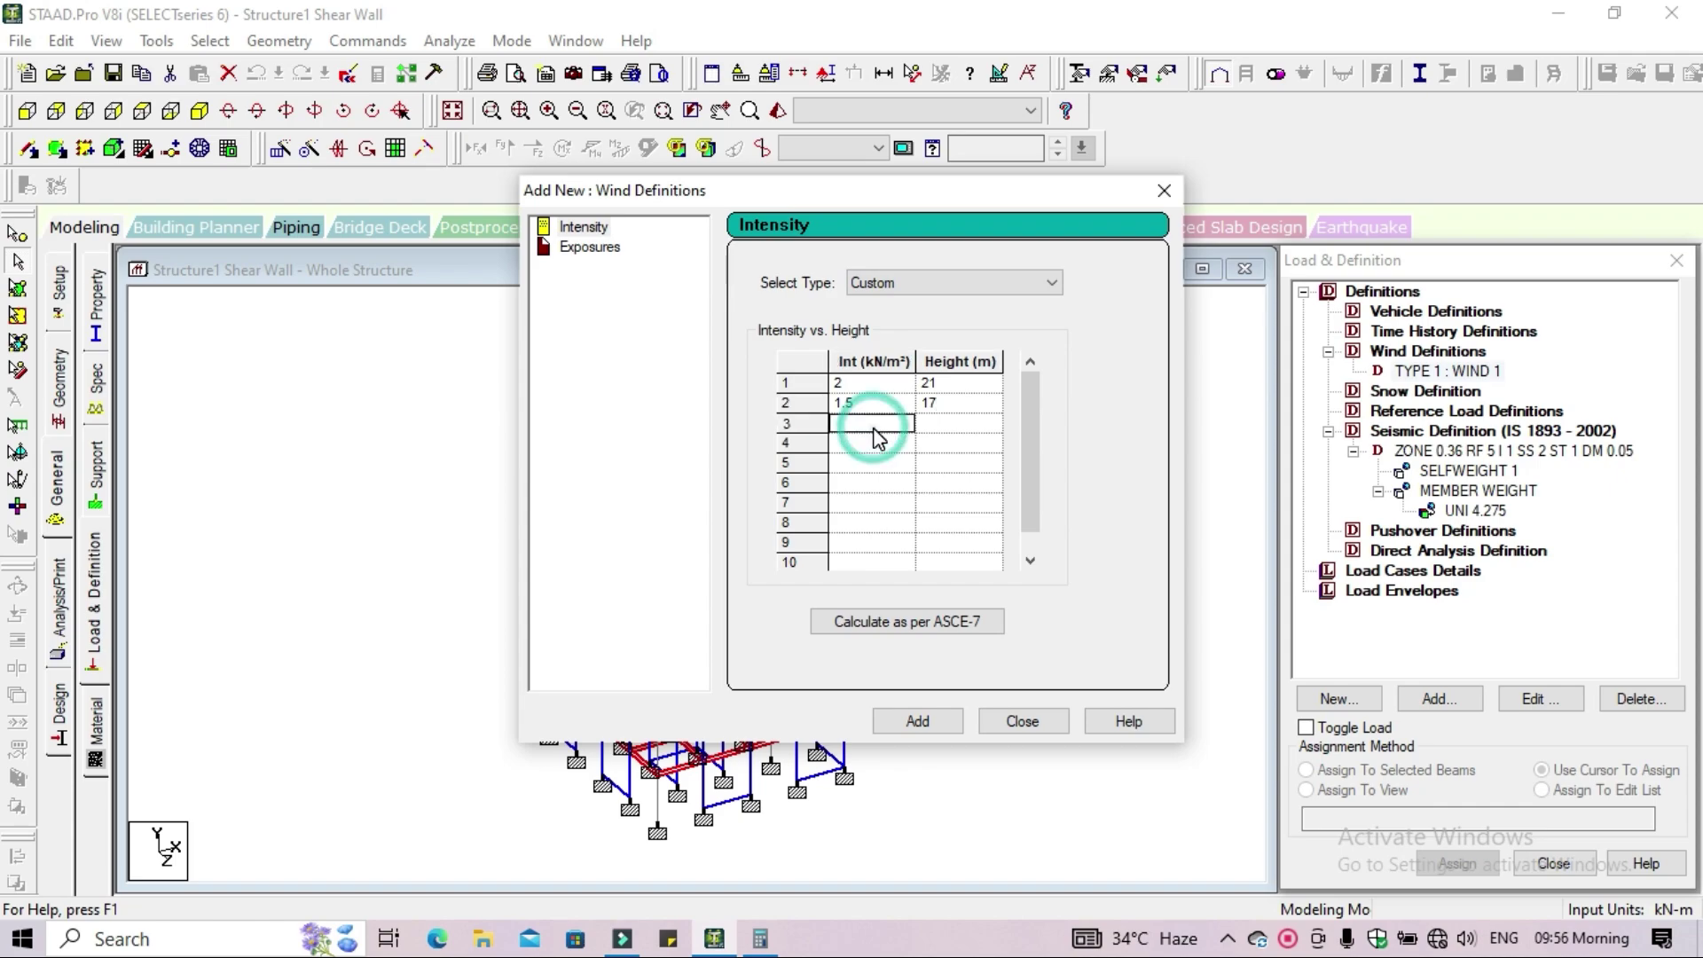
Enter wind intensities of 1 kN/m² at 11 m and 0.5 kN/m² at 6 m in the third and fourth table rows
type("1")
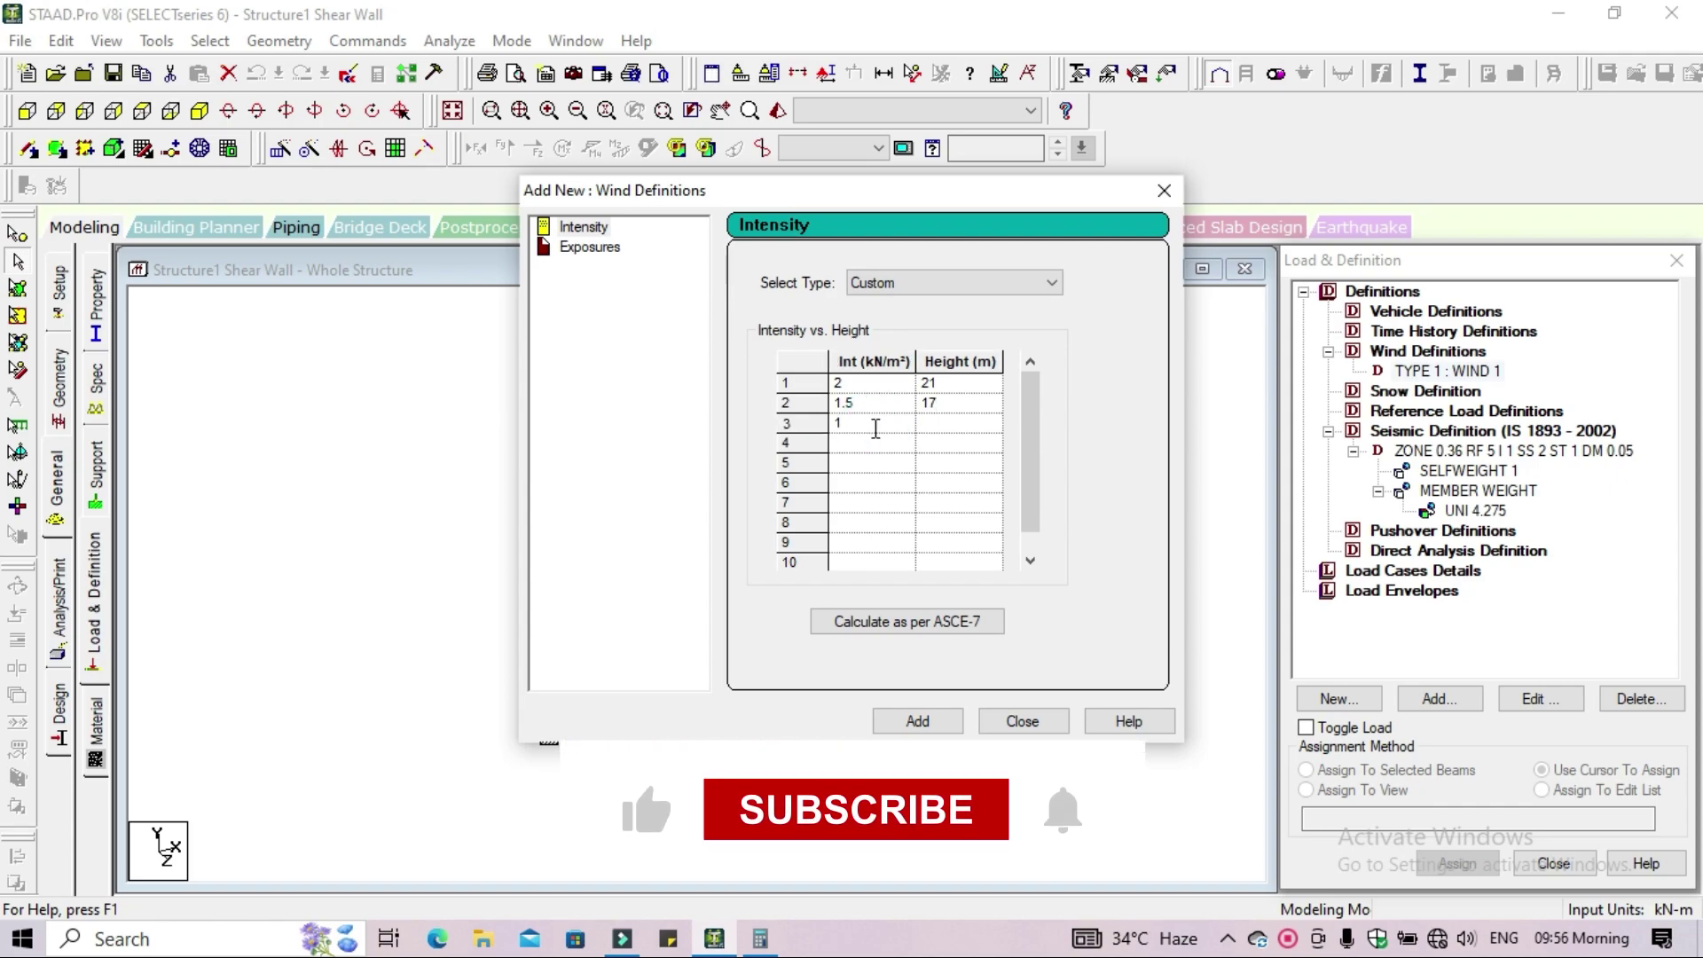
left_click(947, 430)
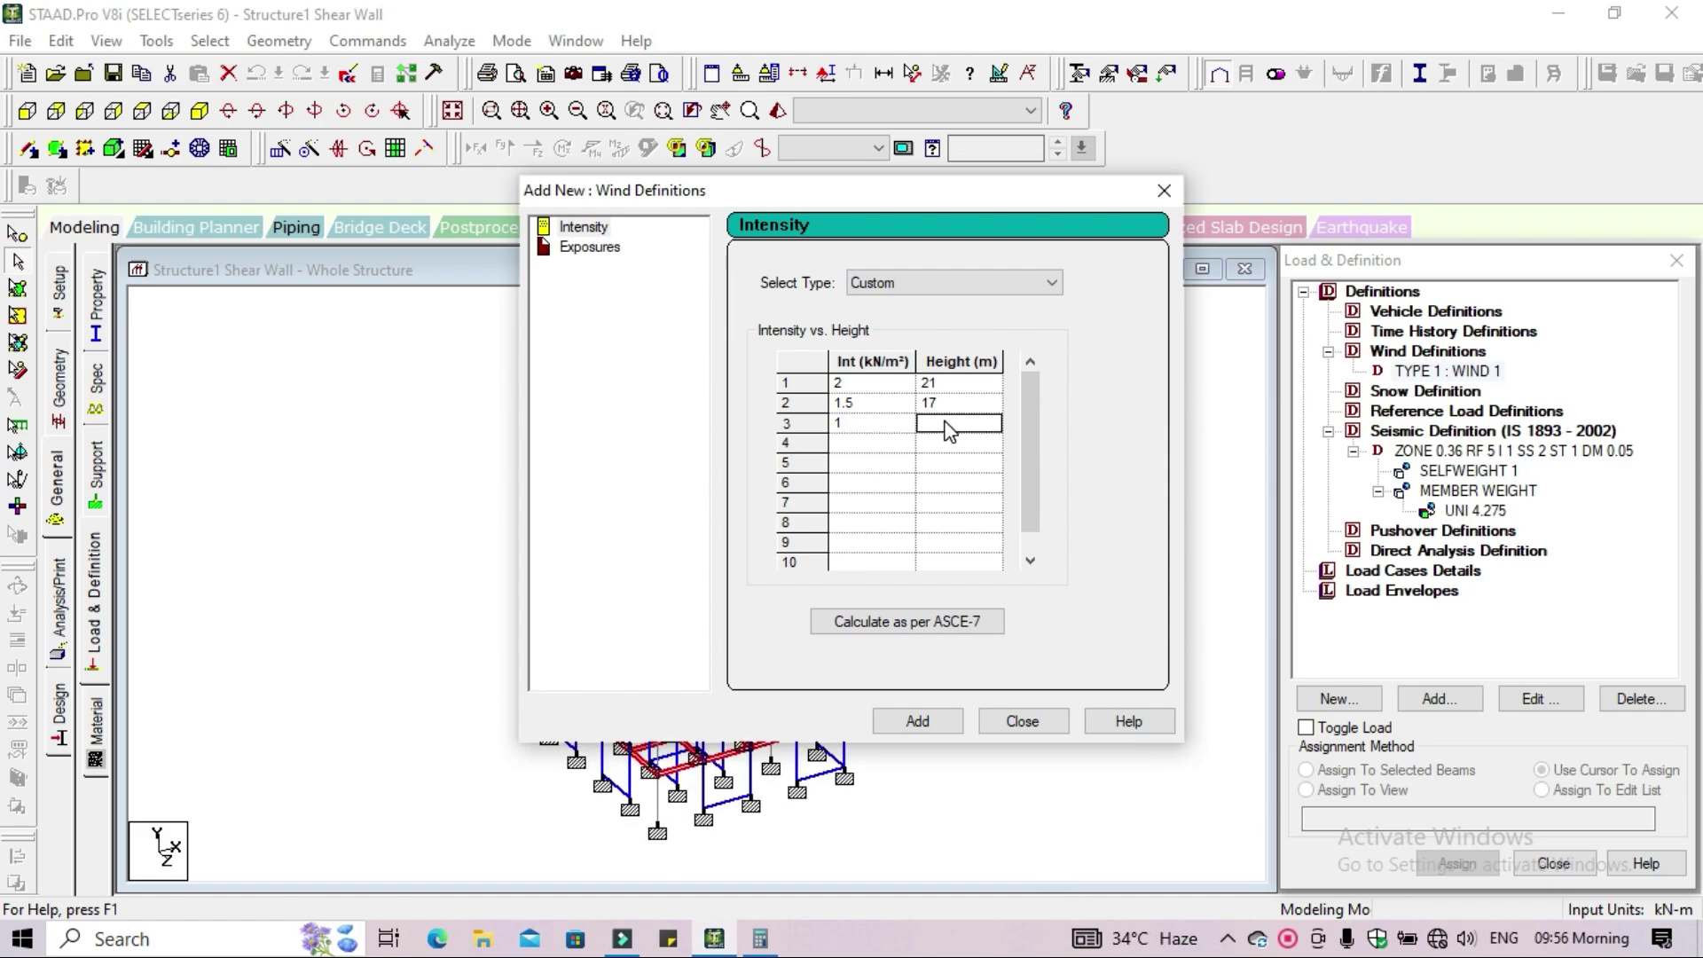
type("11")
left_click(843, 443)
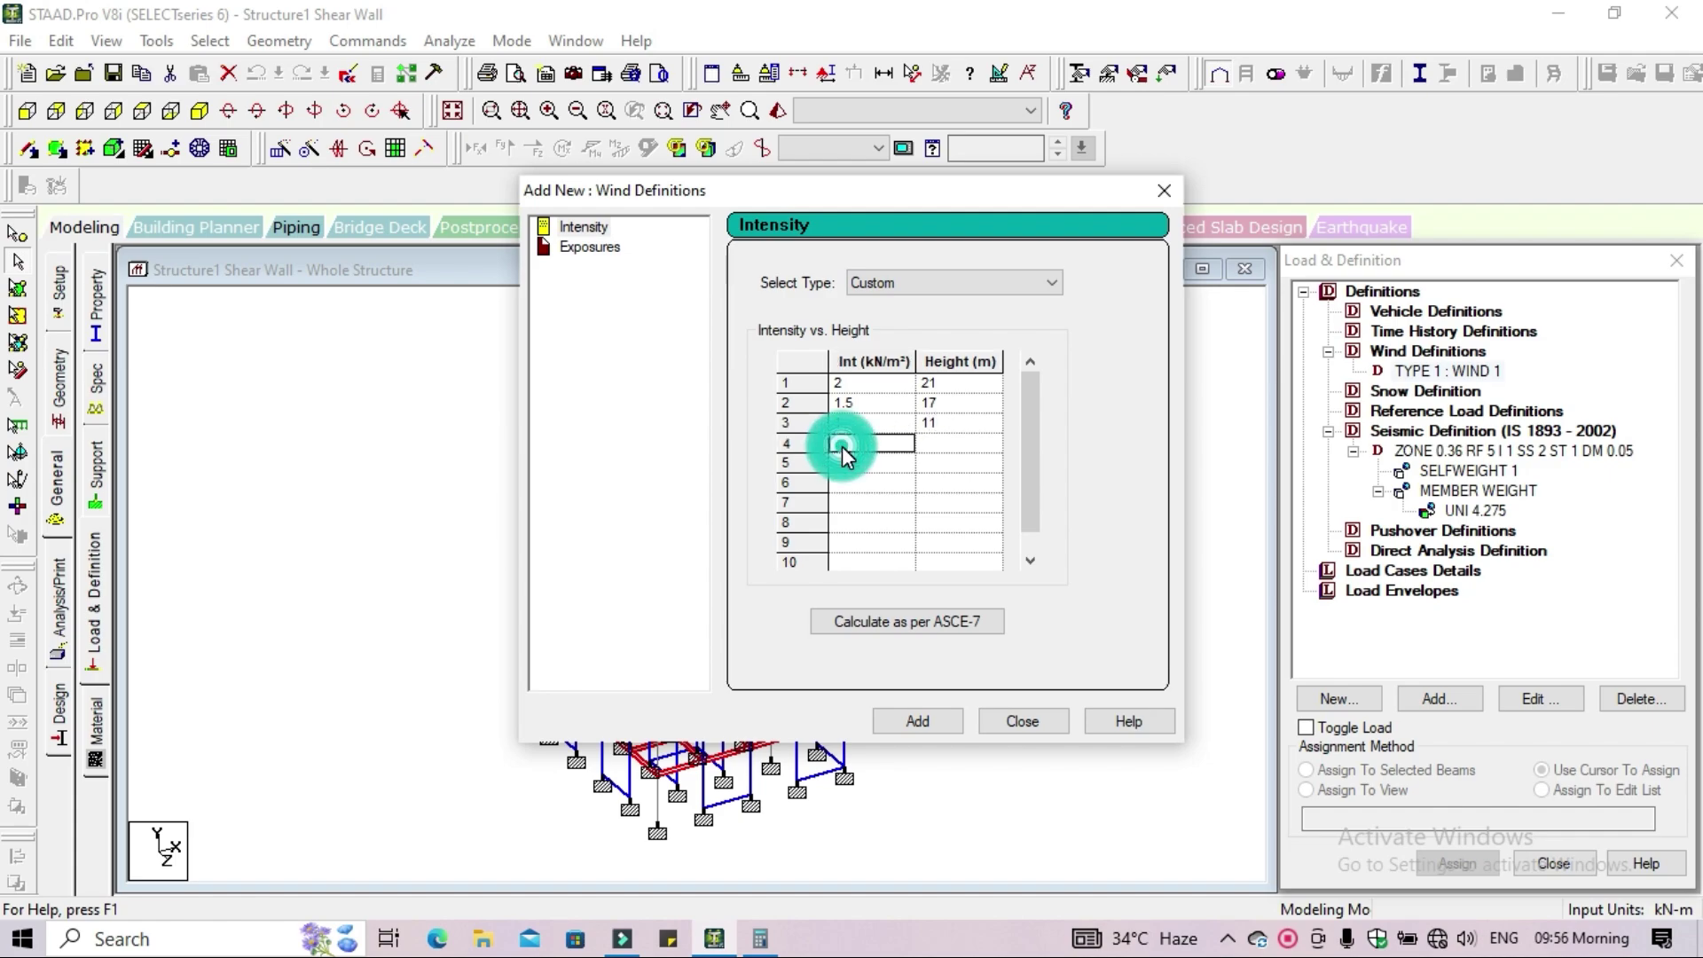
type("0.5")
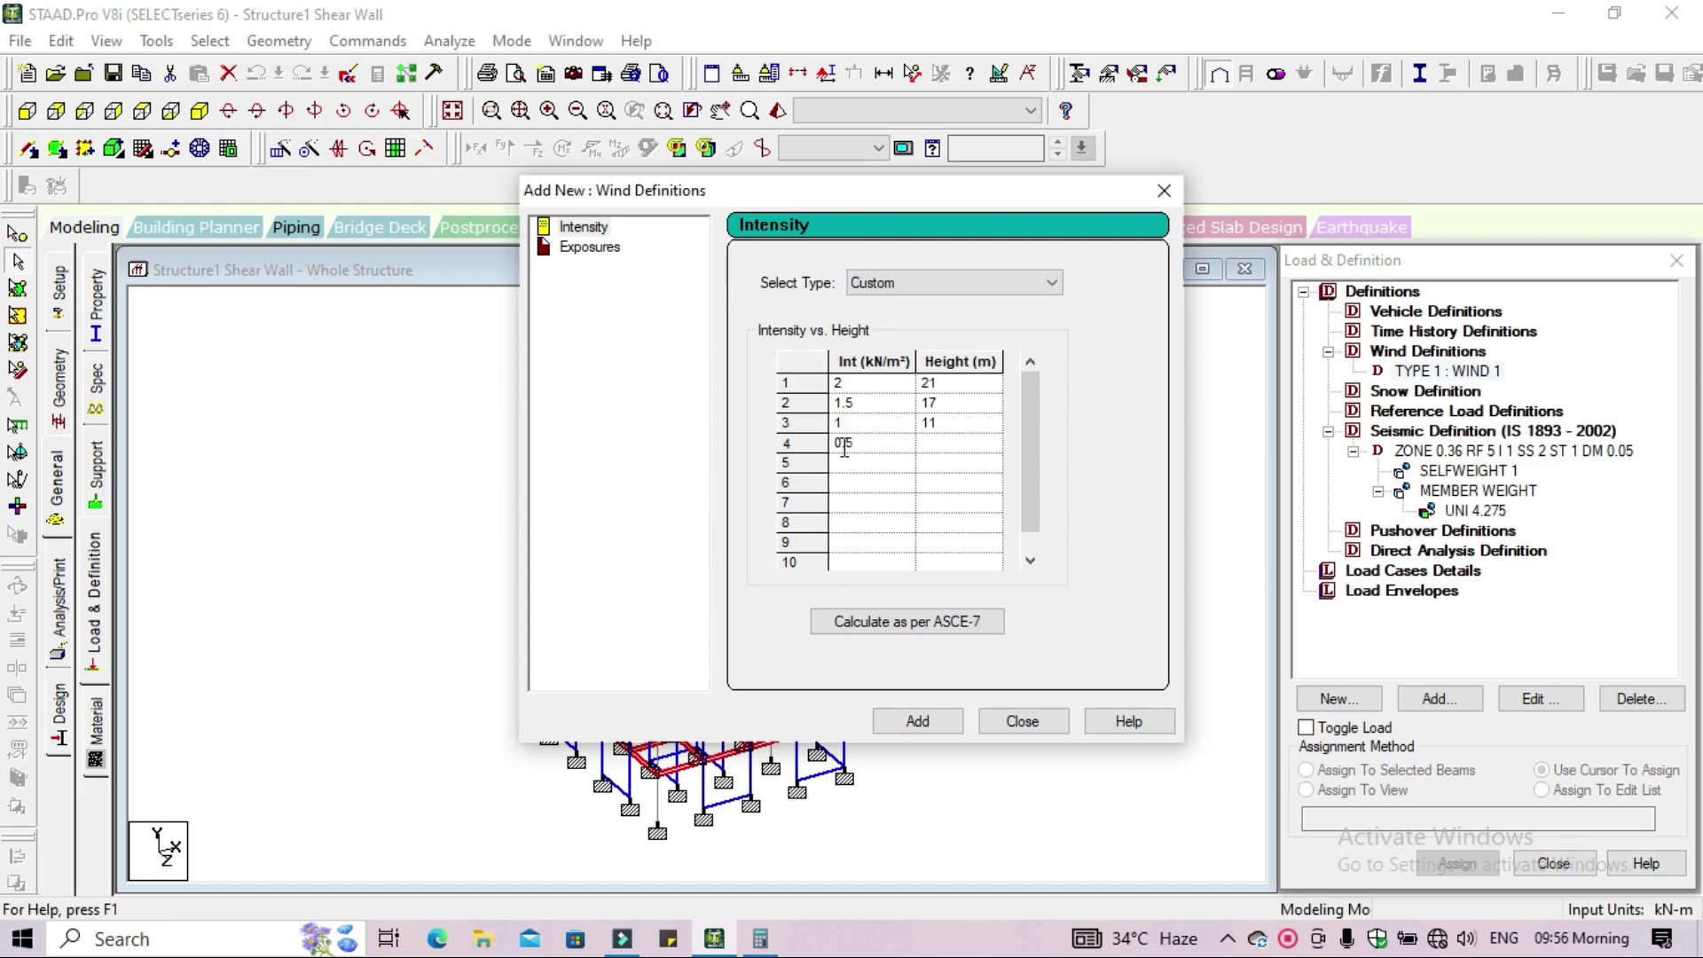
left_click(988, 448)
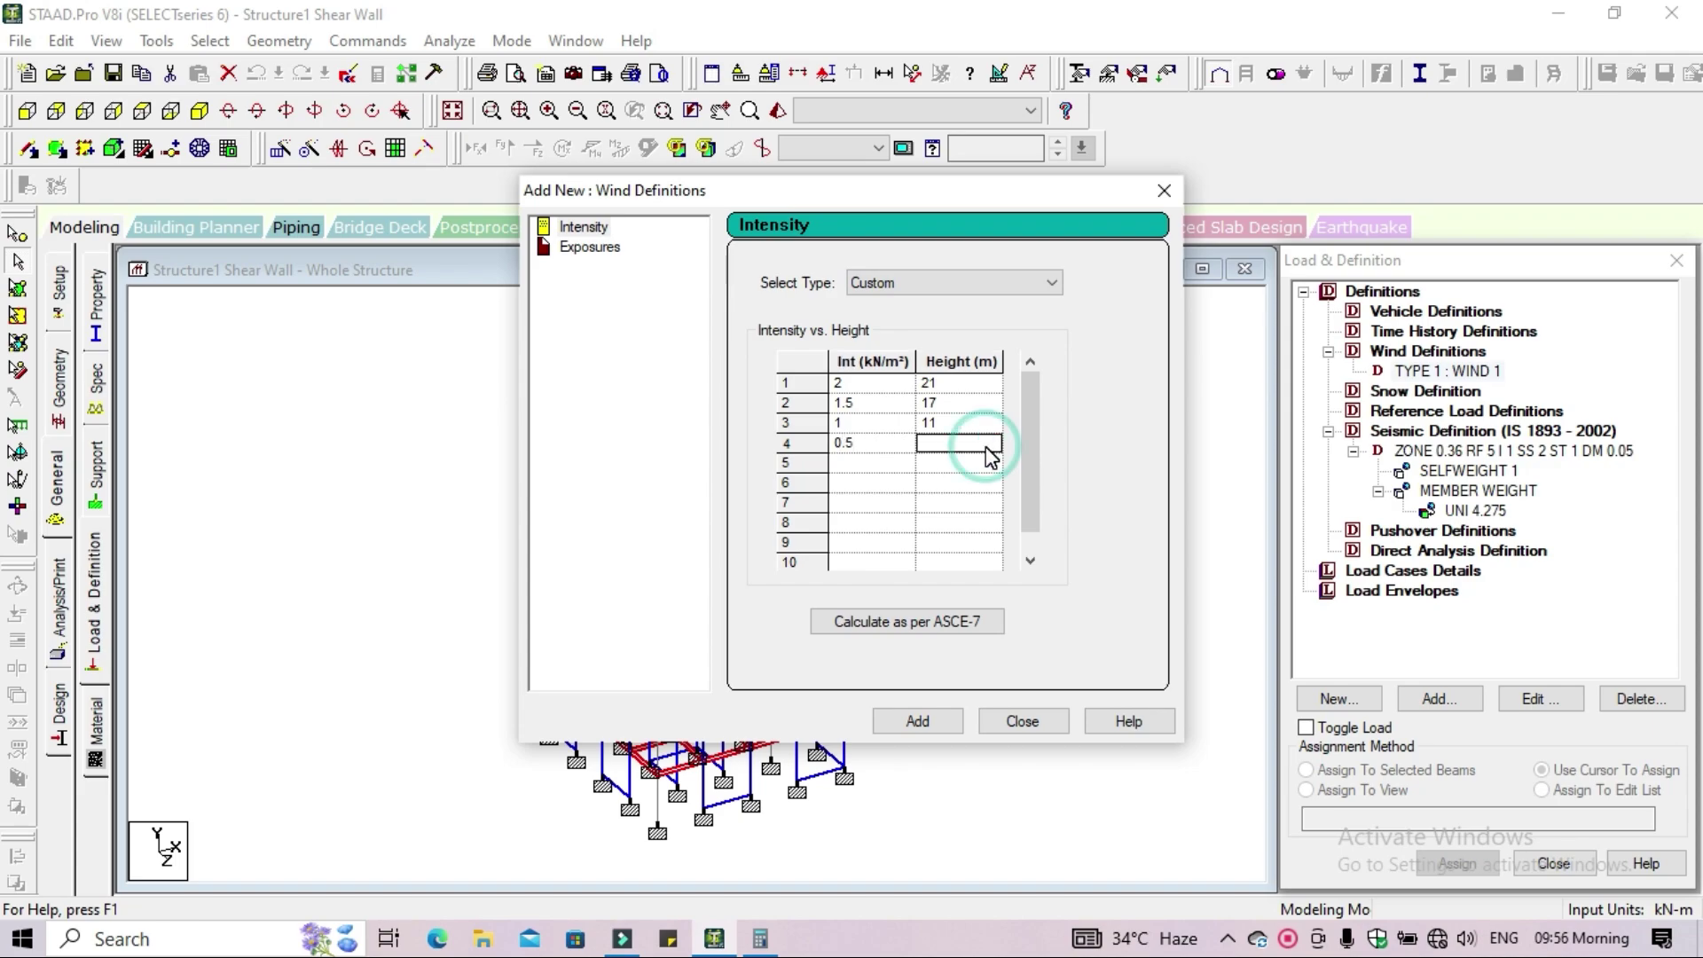
type("6")
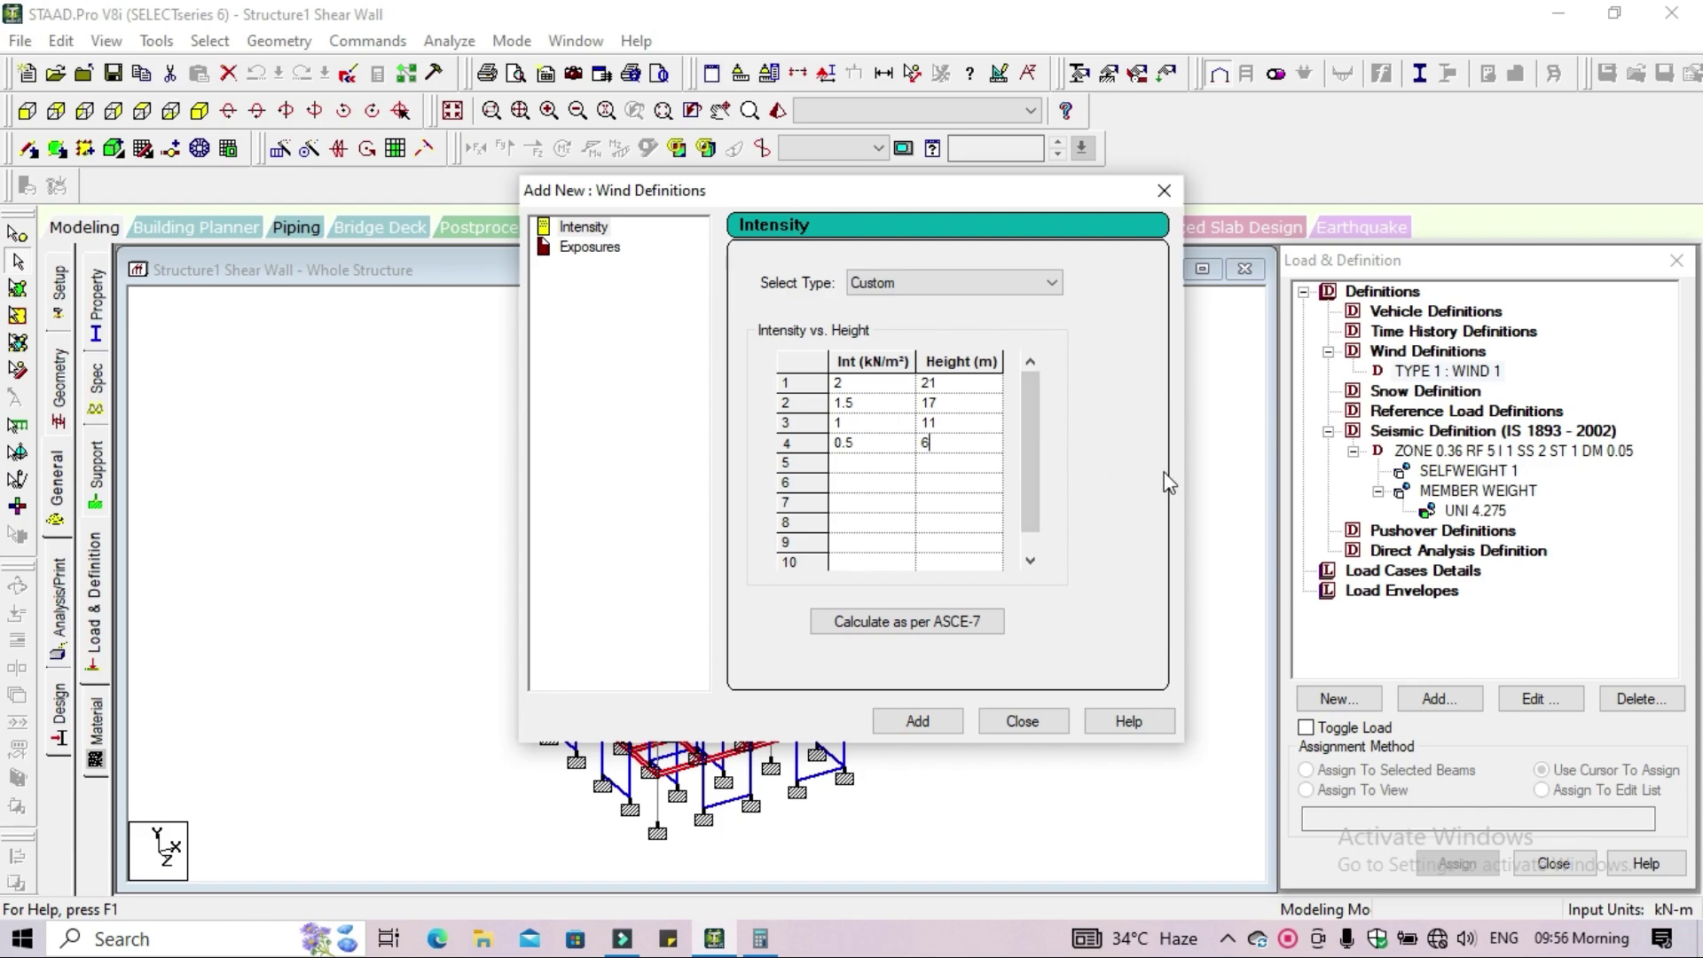
Enter intensities of 0.2 kN/m² at 3 m and 0.1 kN/m² at 1 m in rows five and six, and add the intensity table to WIND 1
left_click(886, 465)
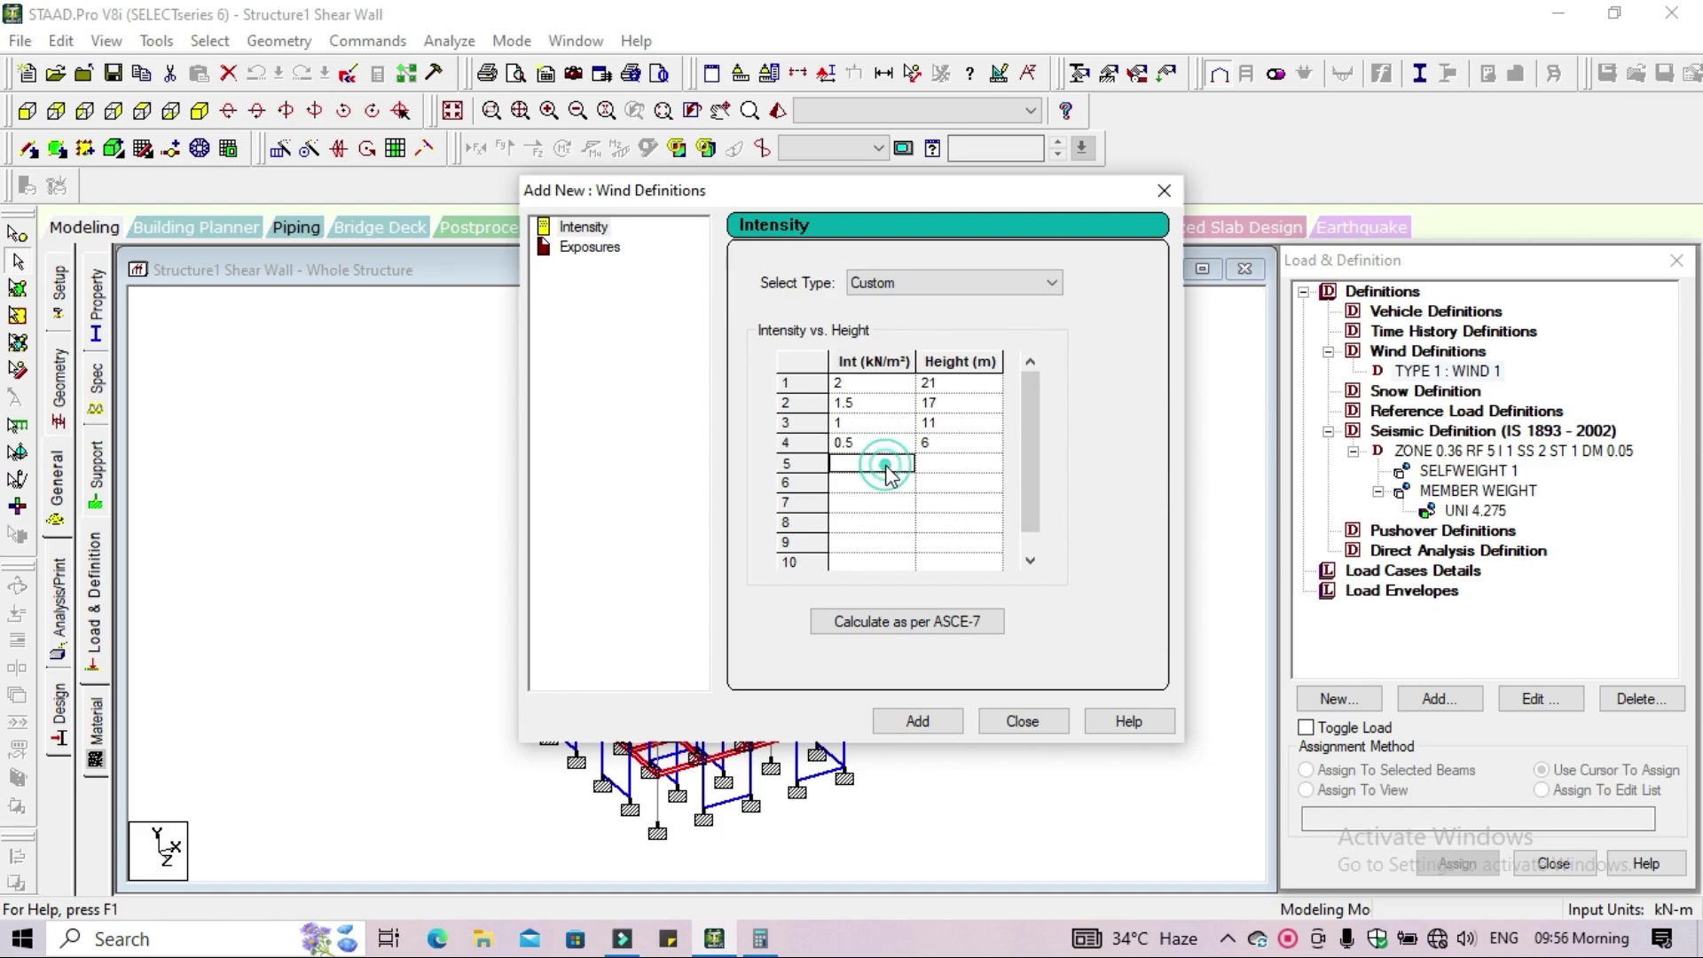
type("0.2")
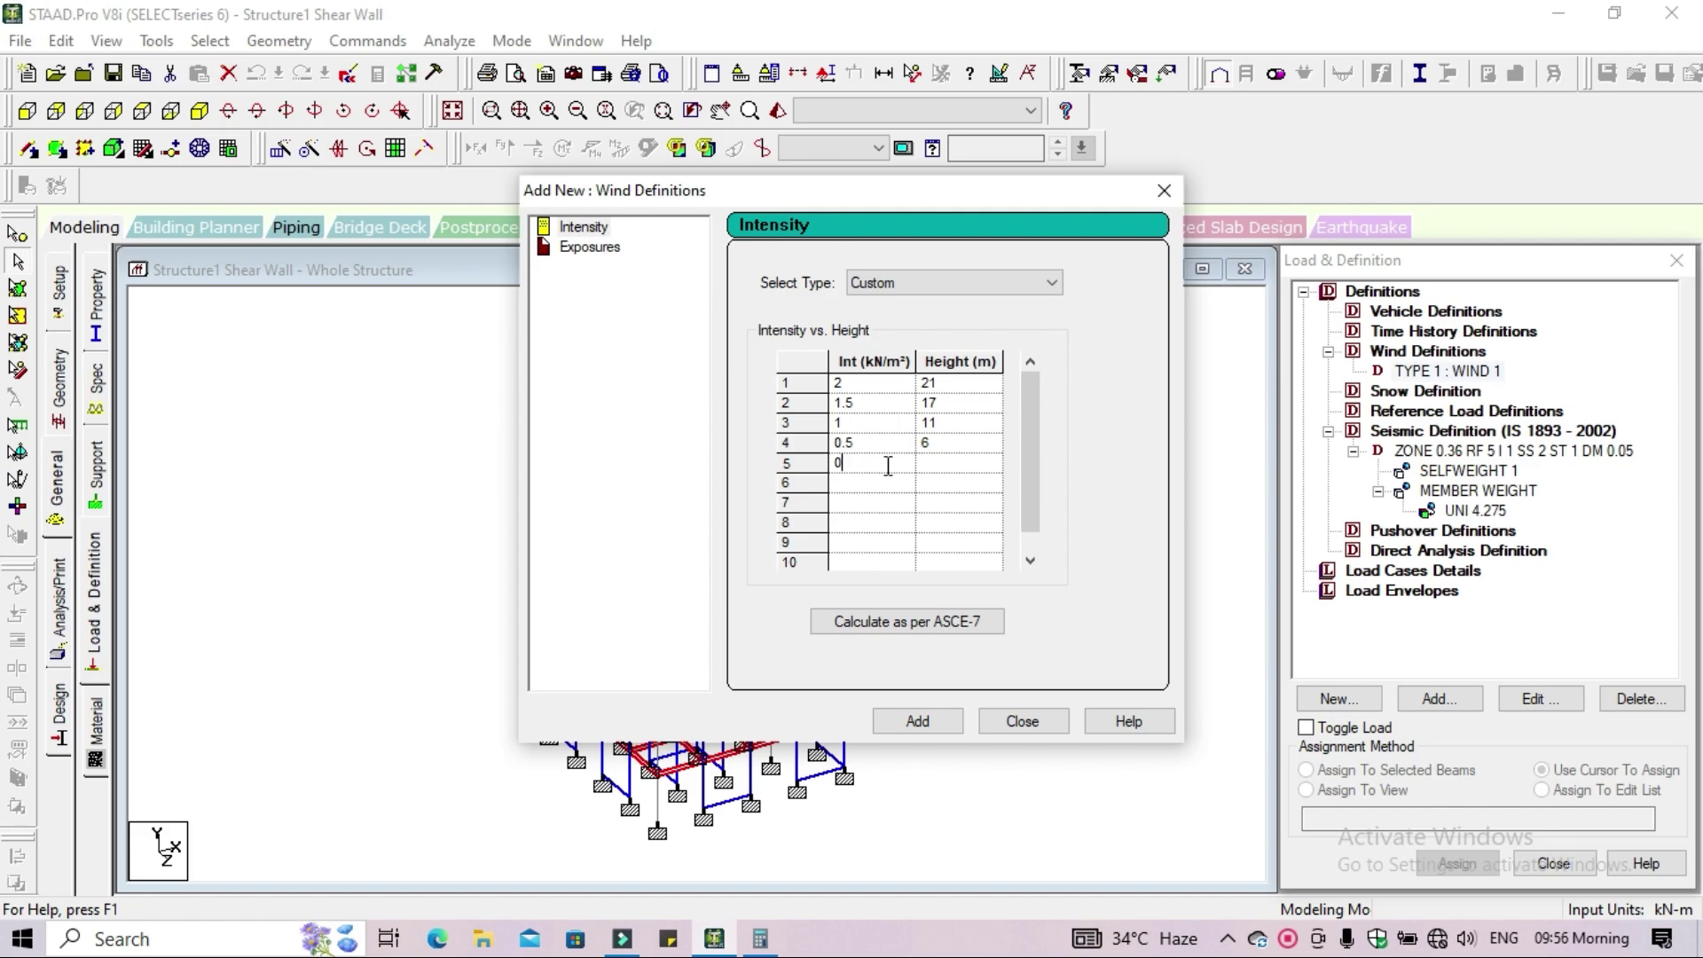
left_click(872, 482)
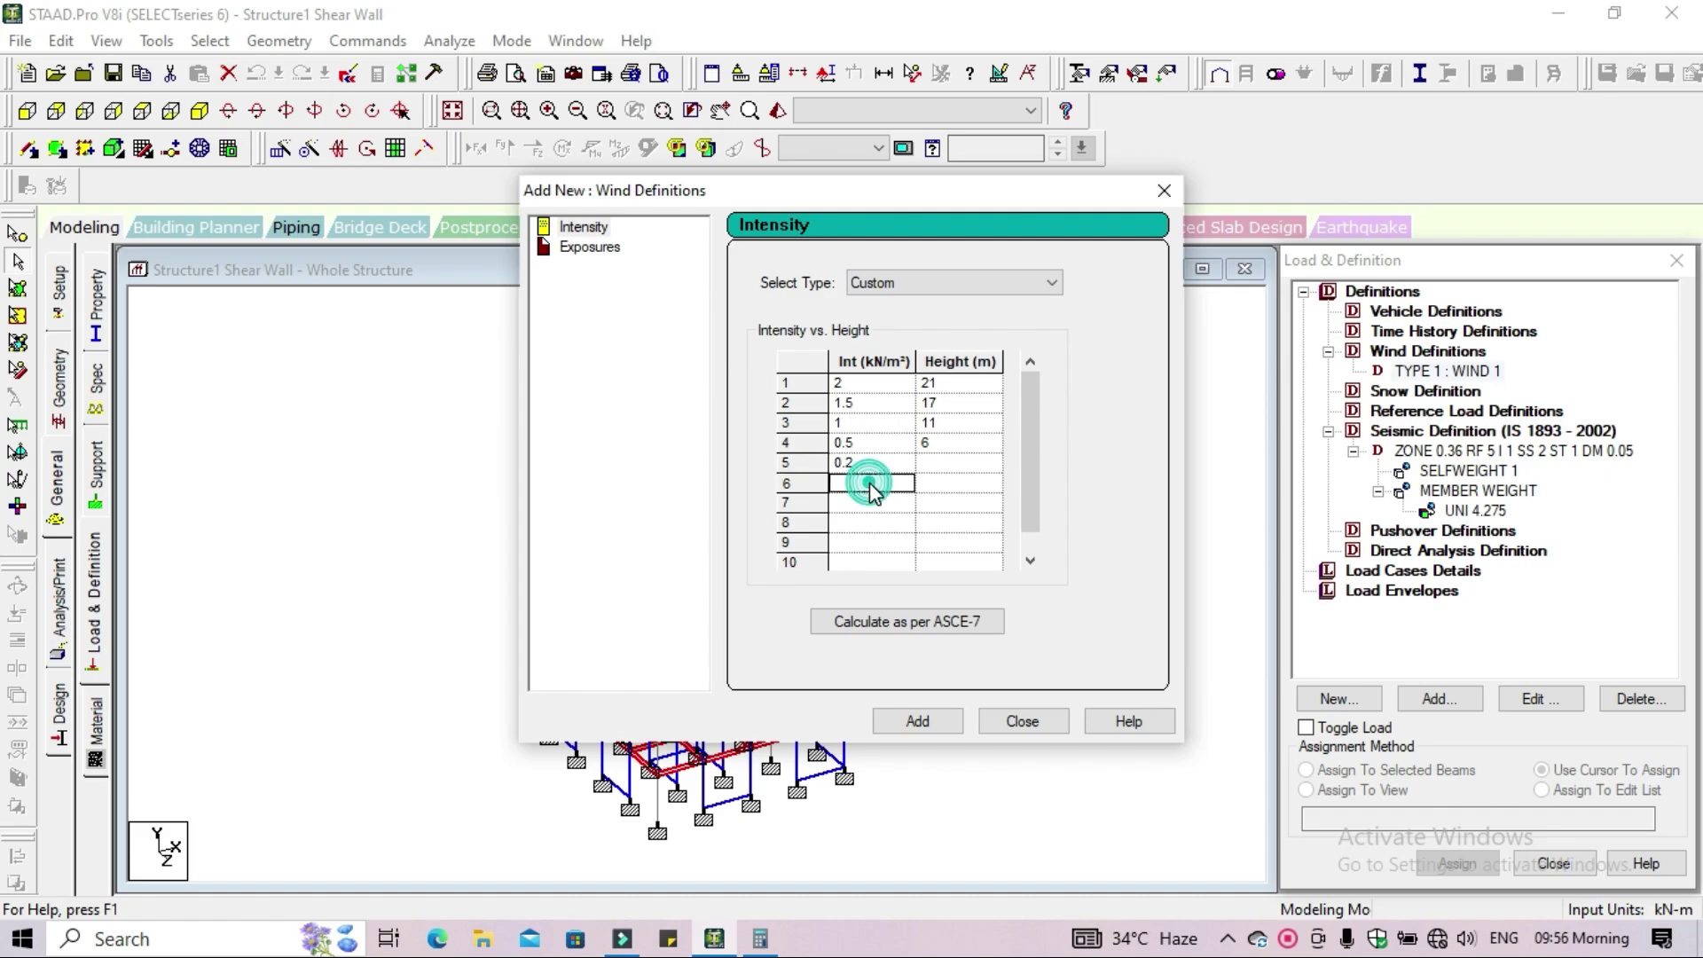
type("0.1")
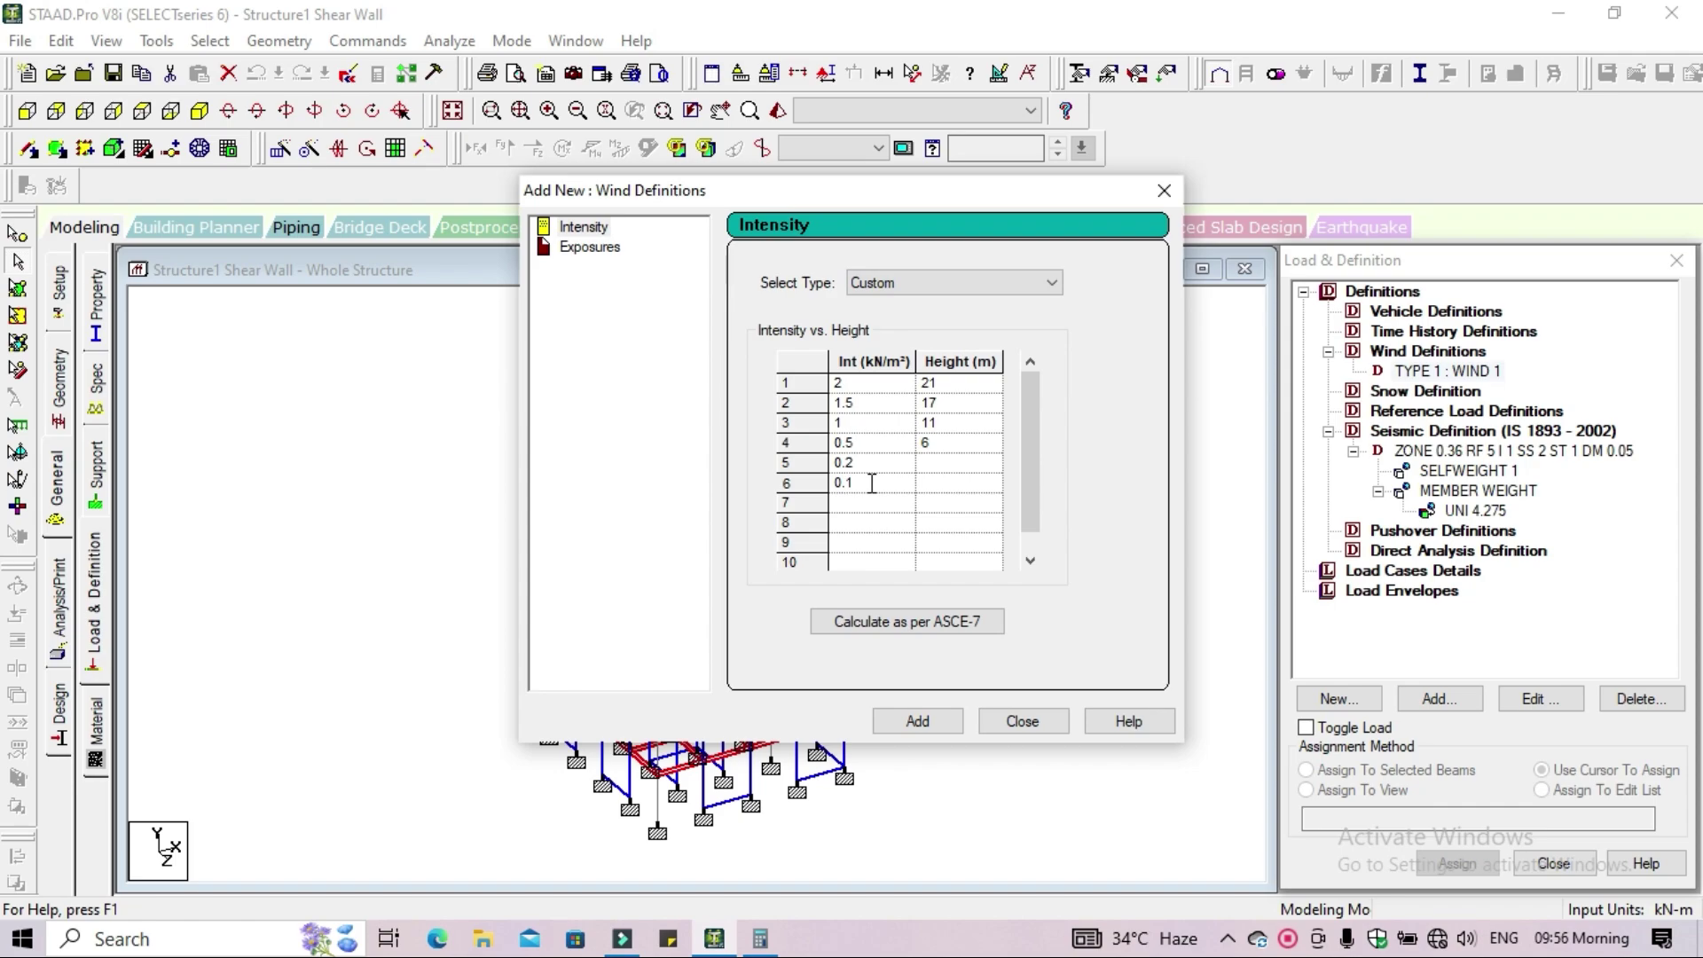
left_click(942, 465)
type("3")
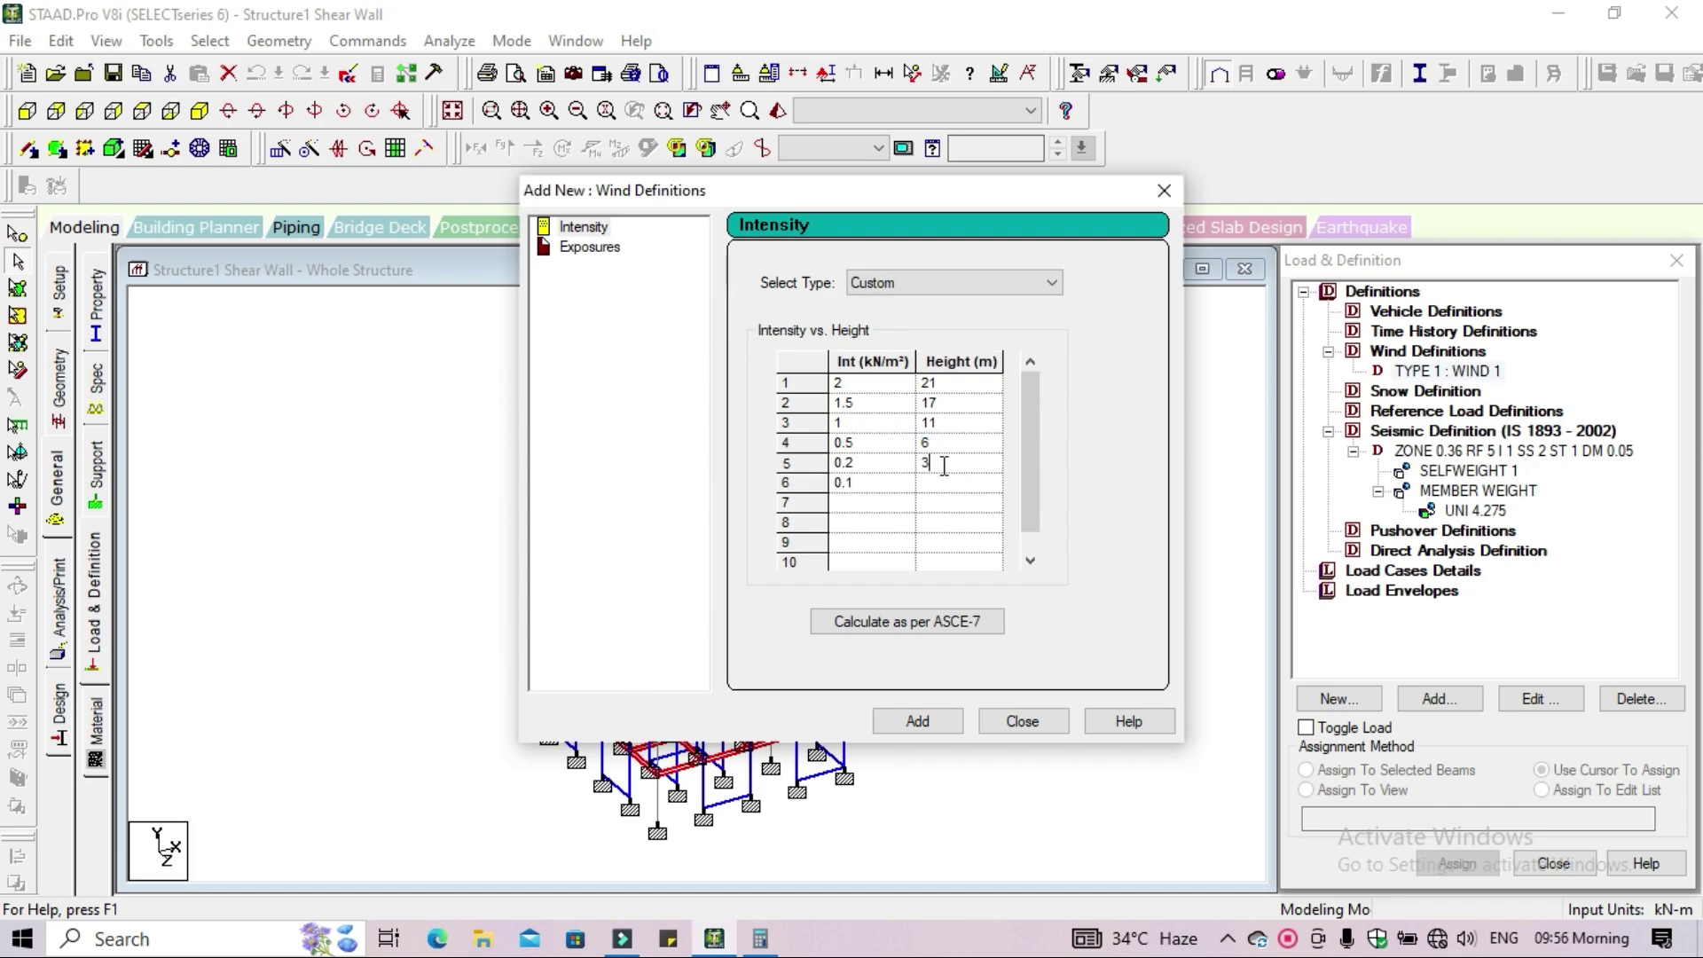
left_click(942, 484)
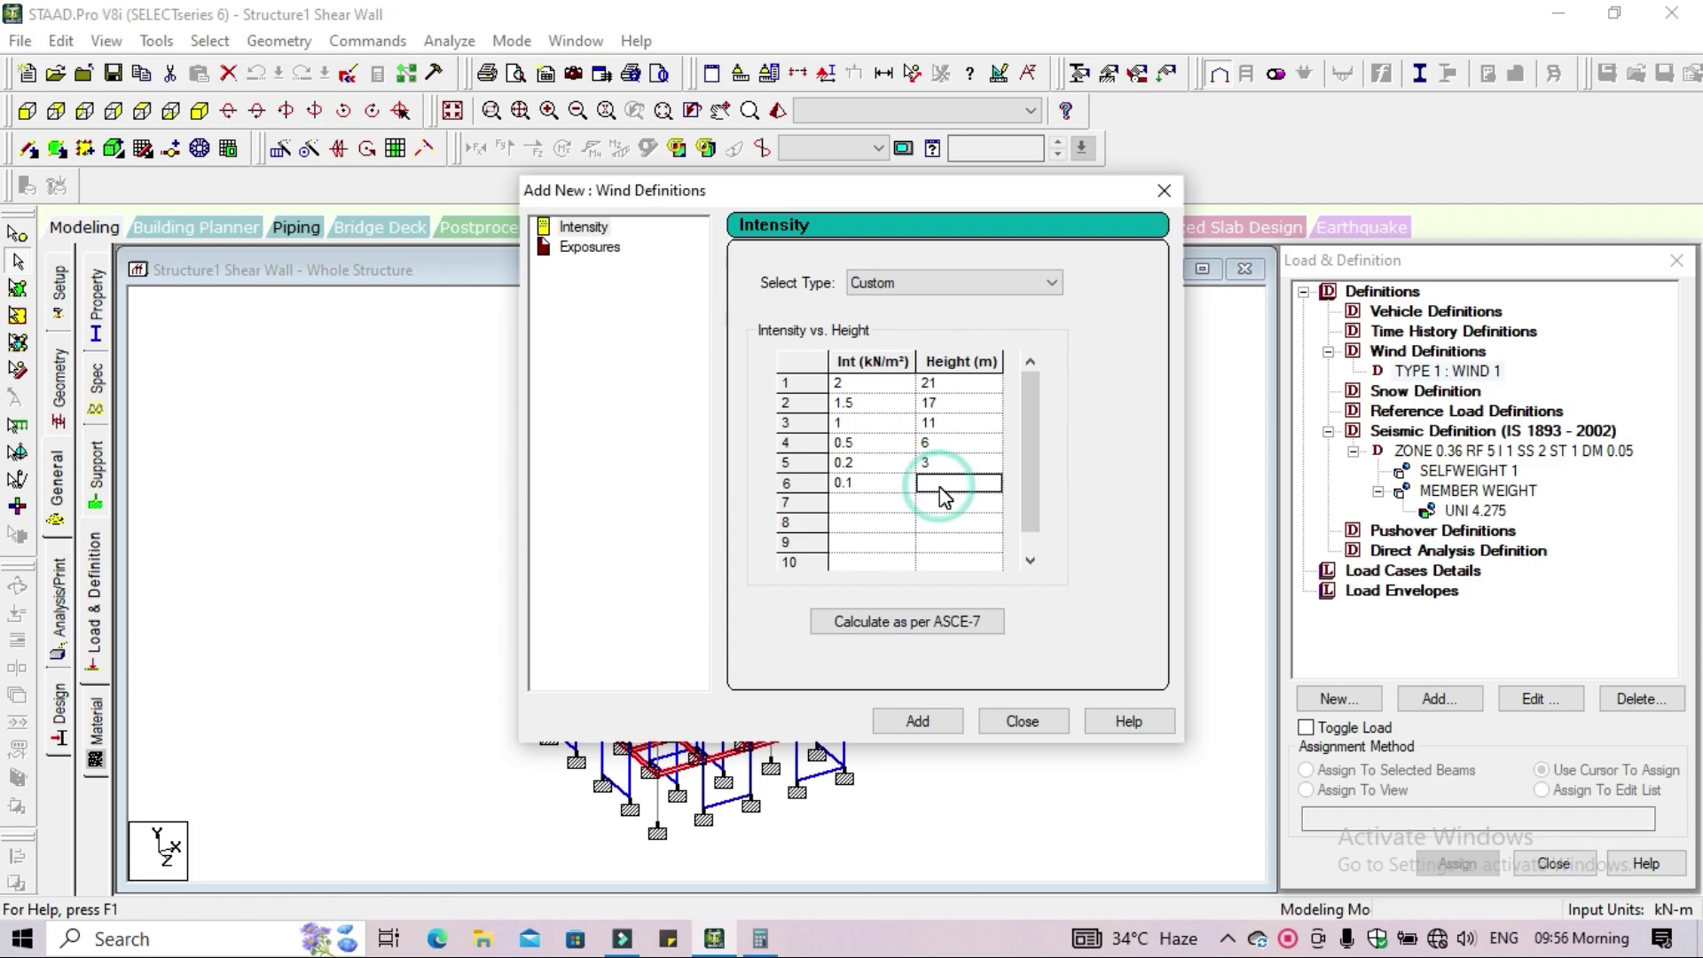
type("1")
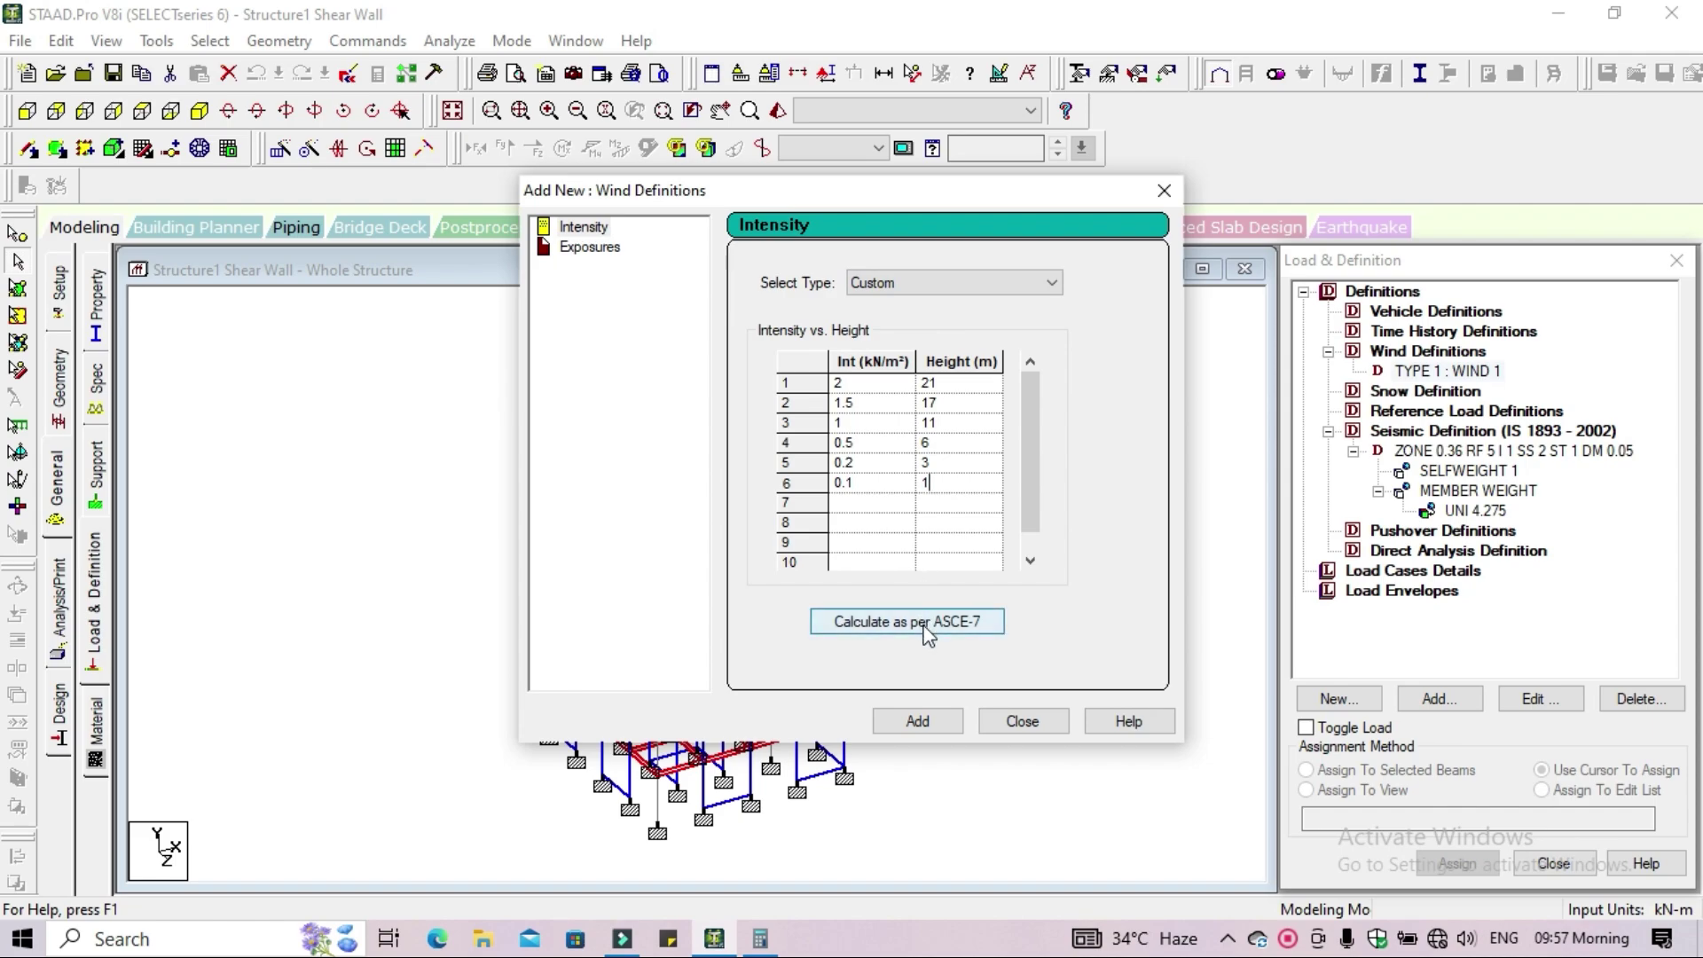
left_click(929, 729)
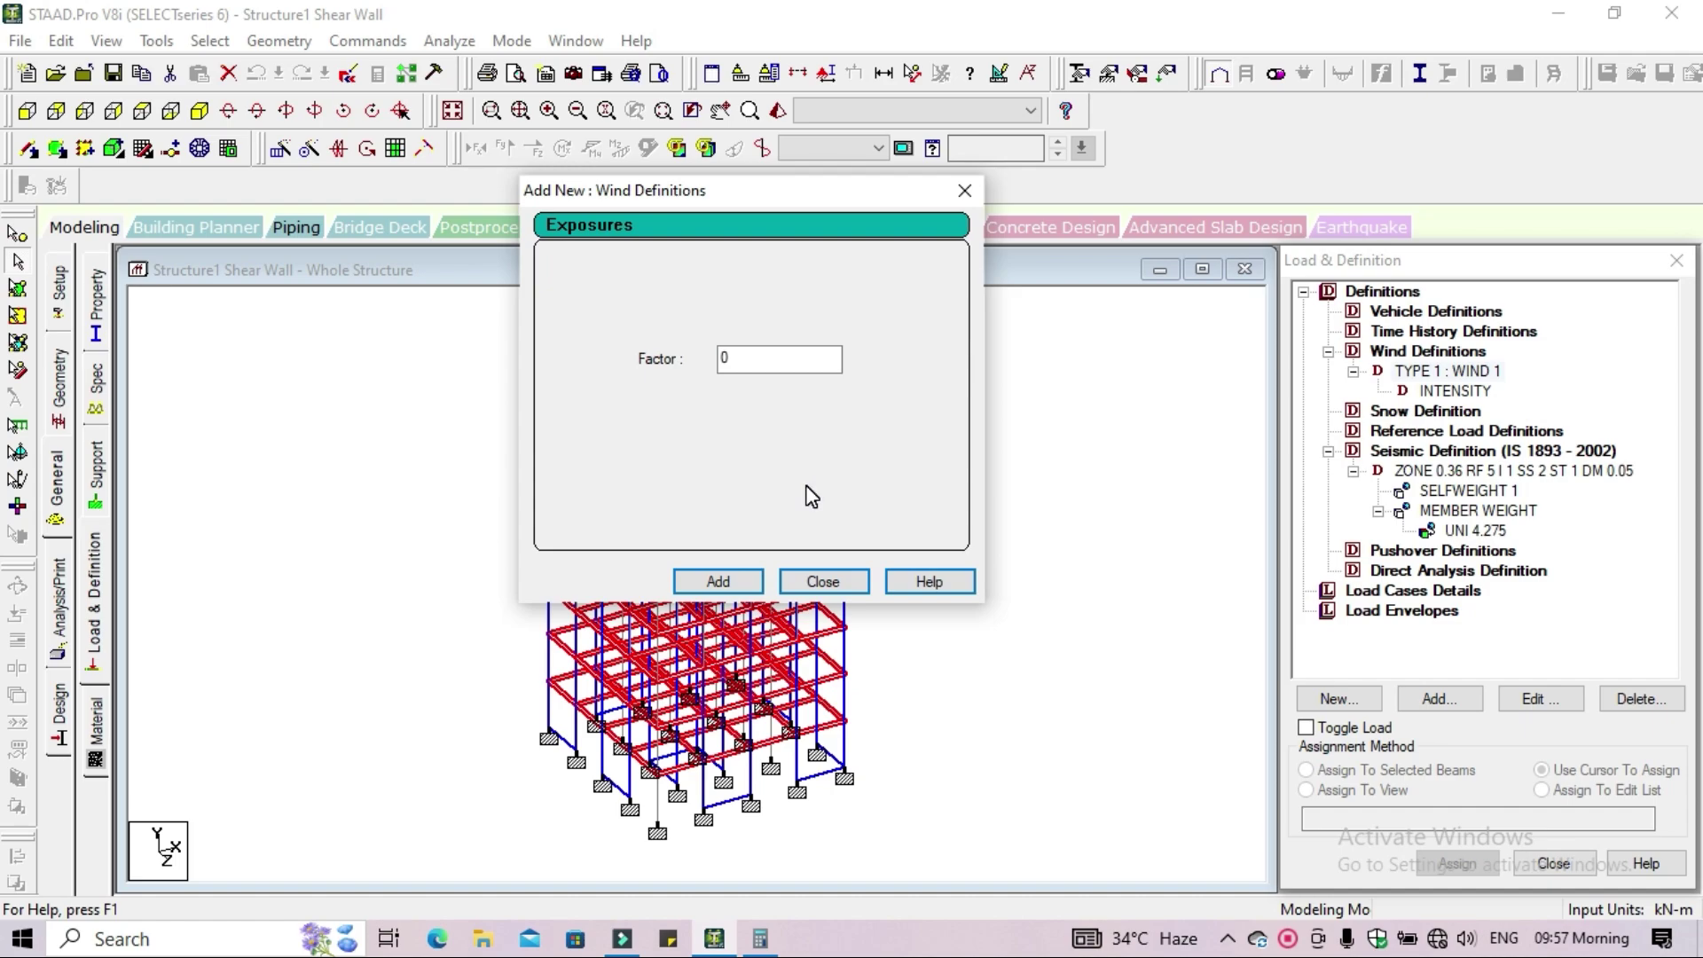
Add an exposure with a factor of 1 to the WIND 1 definition and finish adding wind definition items
double_click(723, 356)
type("1")
left_click(717, 581)
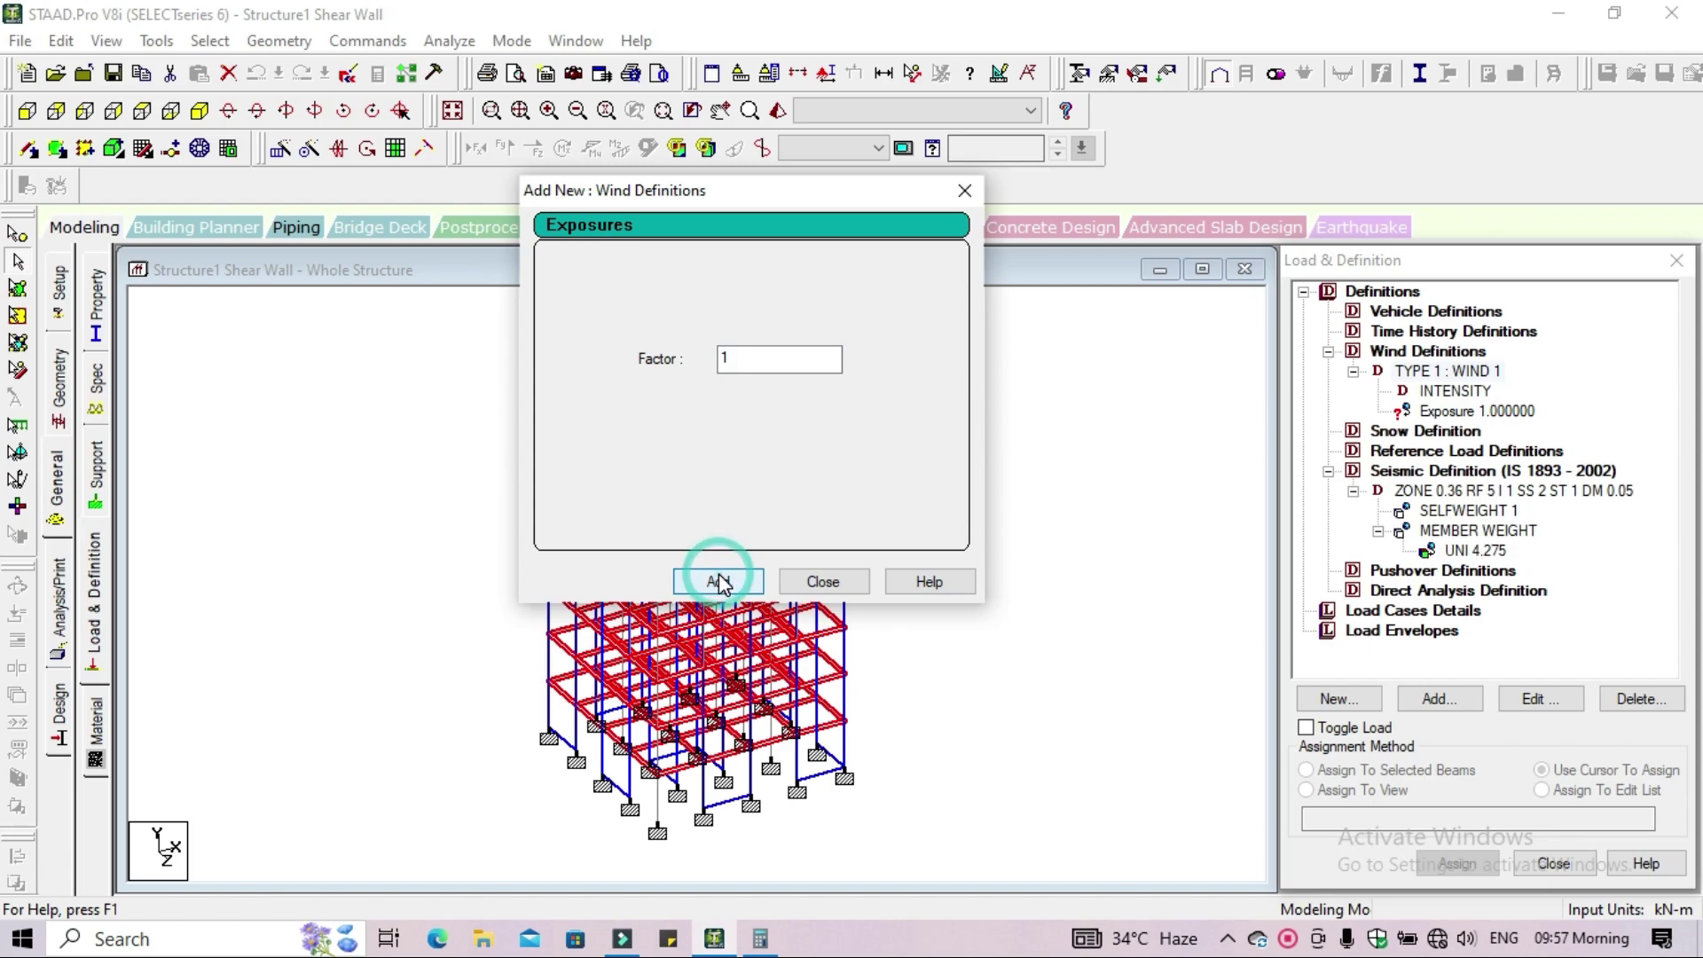
left_click(860, 580)
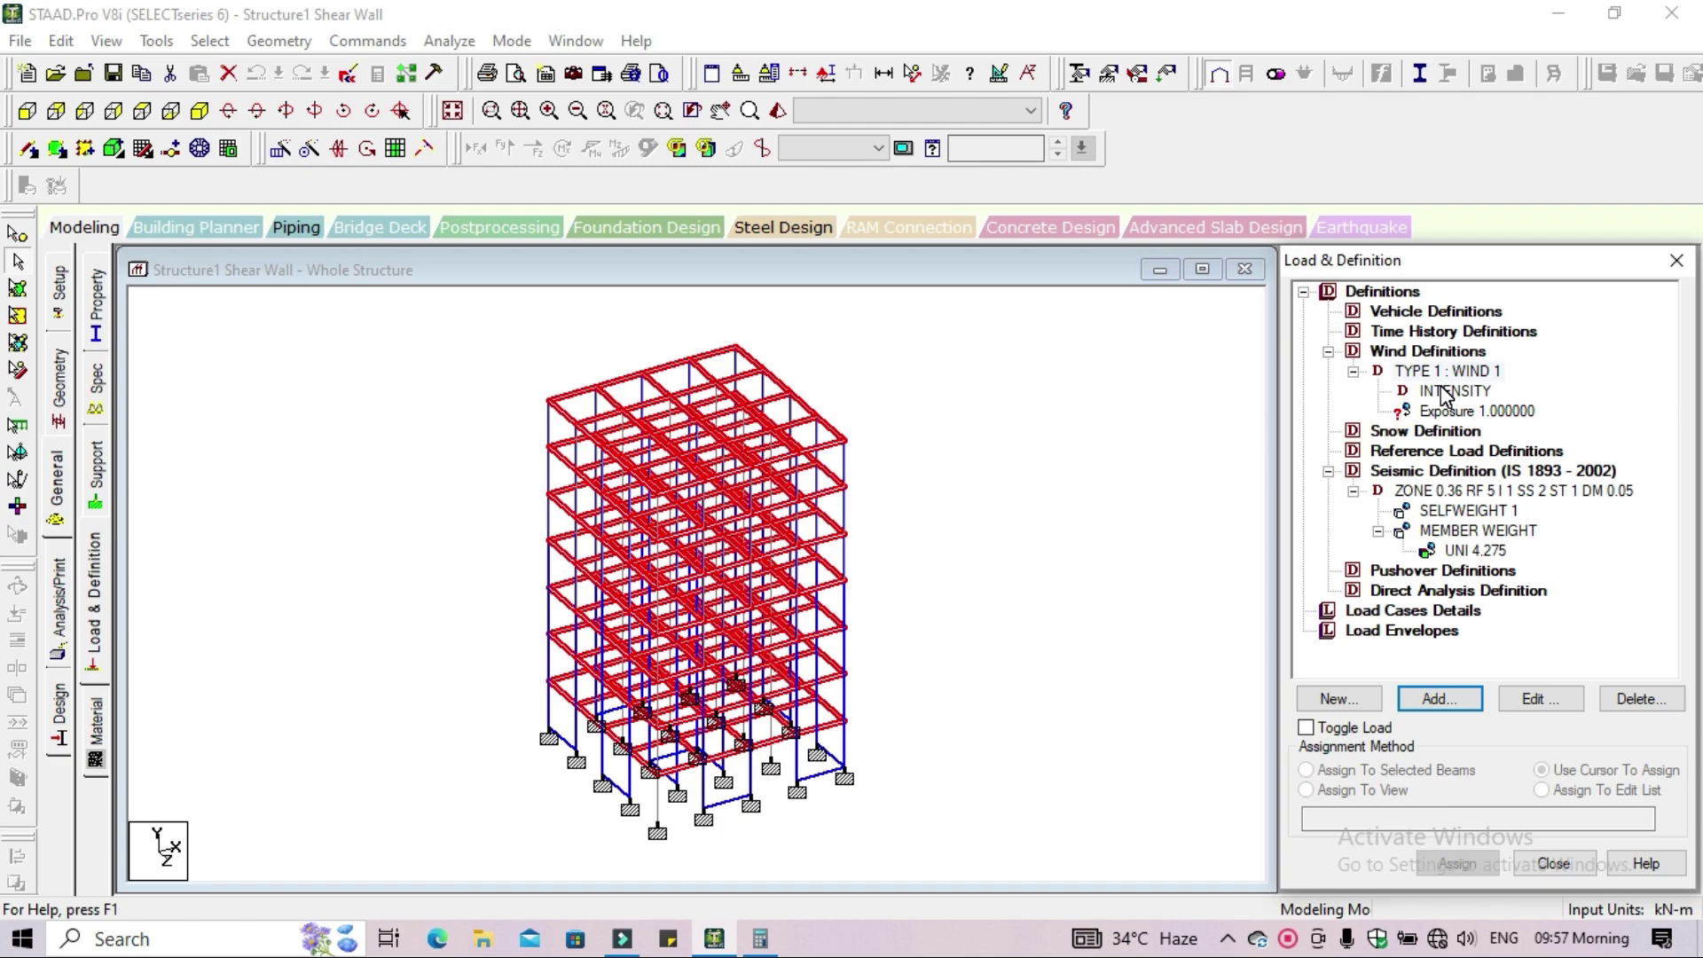
Assign the WIND 1 exposure factor to the whole structure in view
left_click(1461, 413)
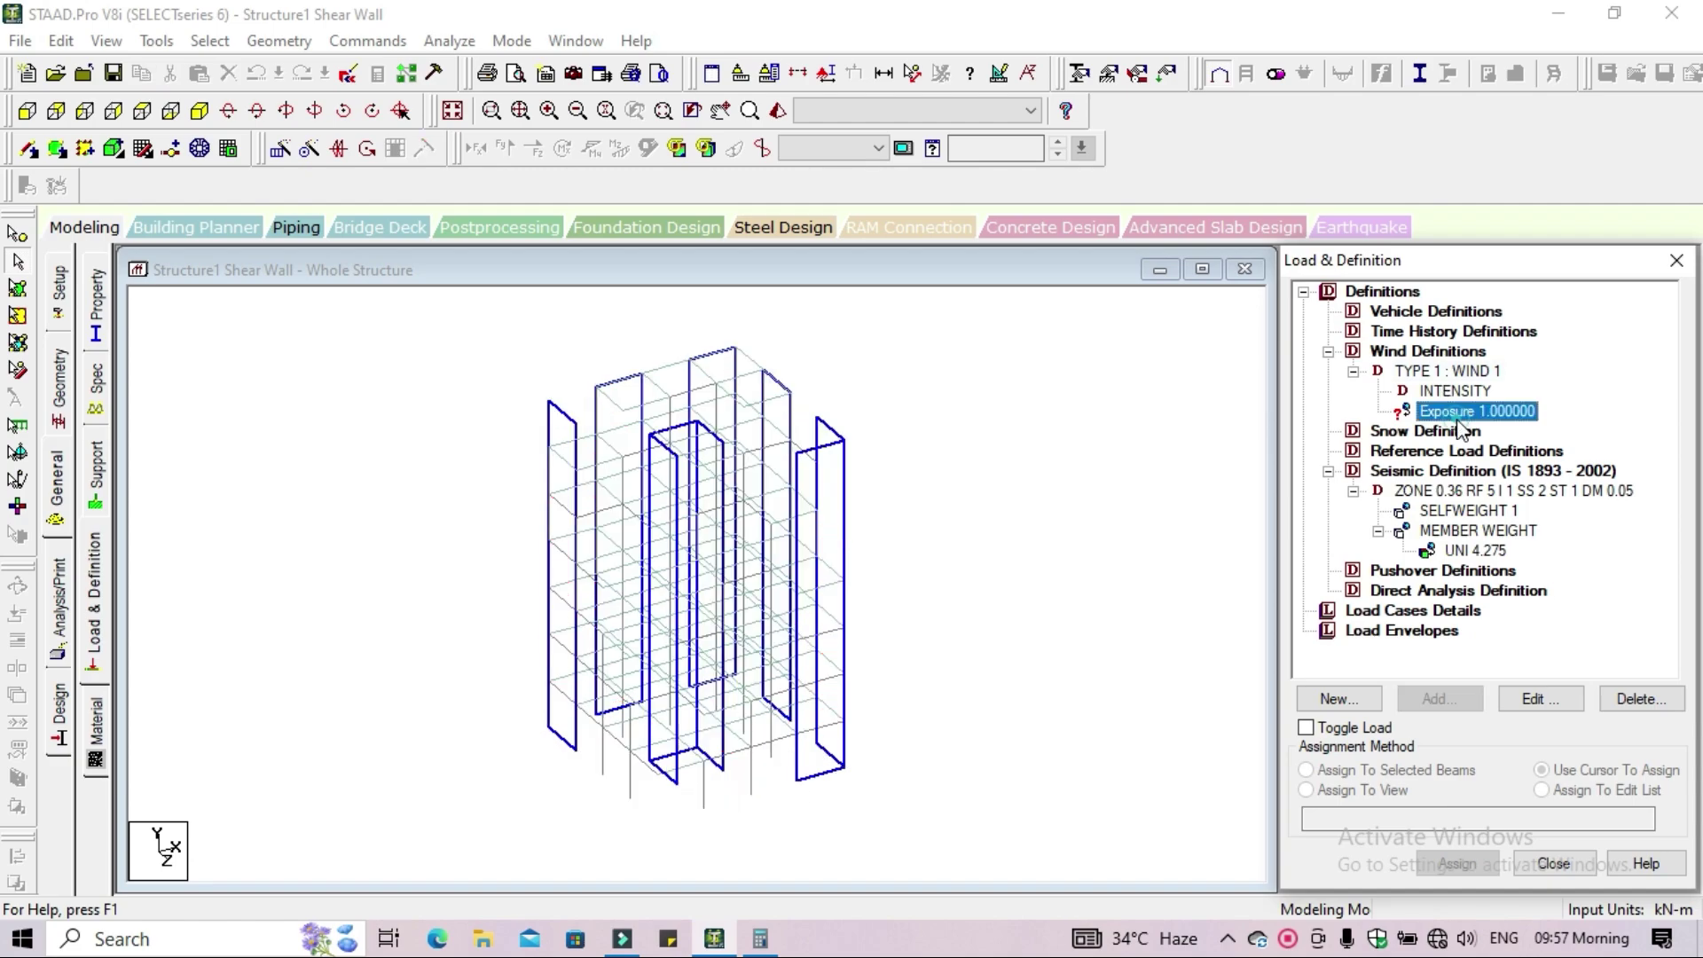
left_click(1357, 789)
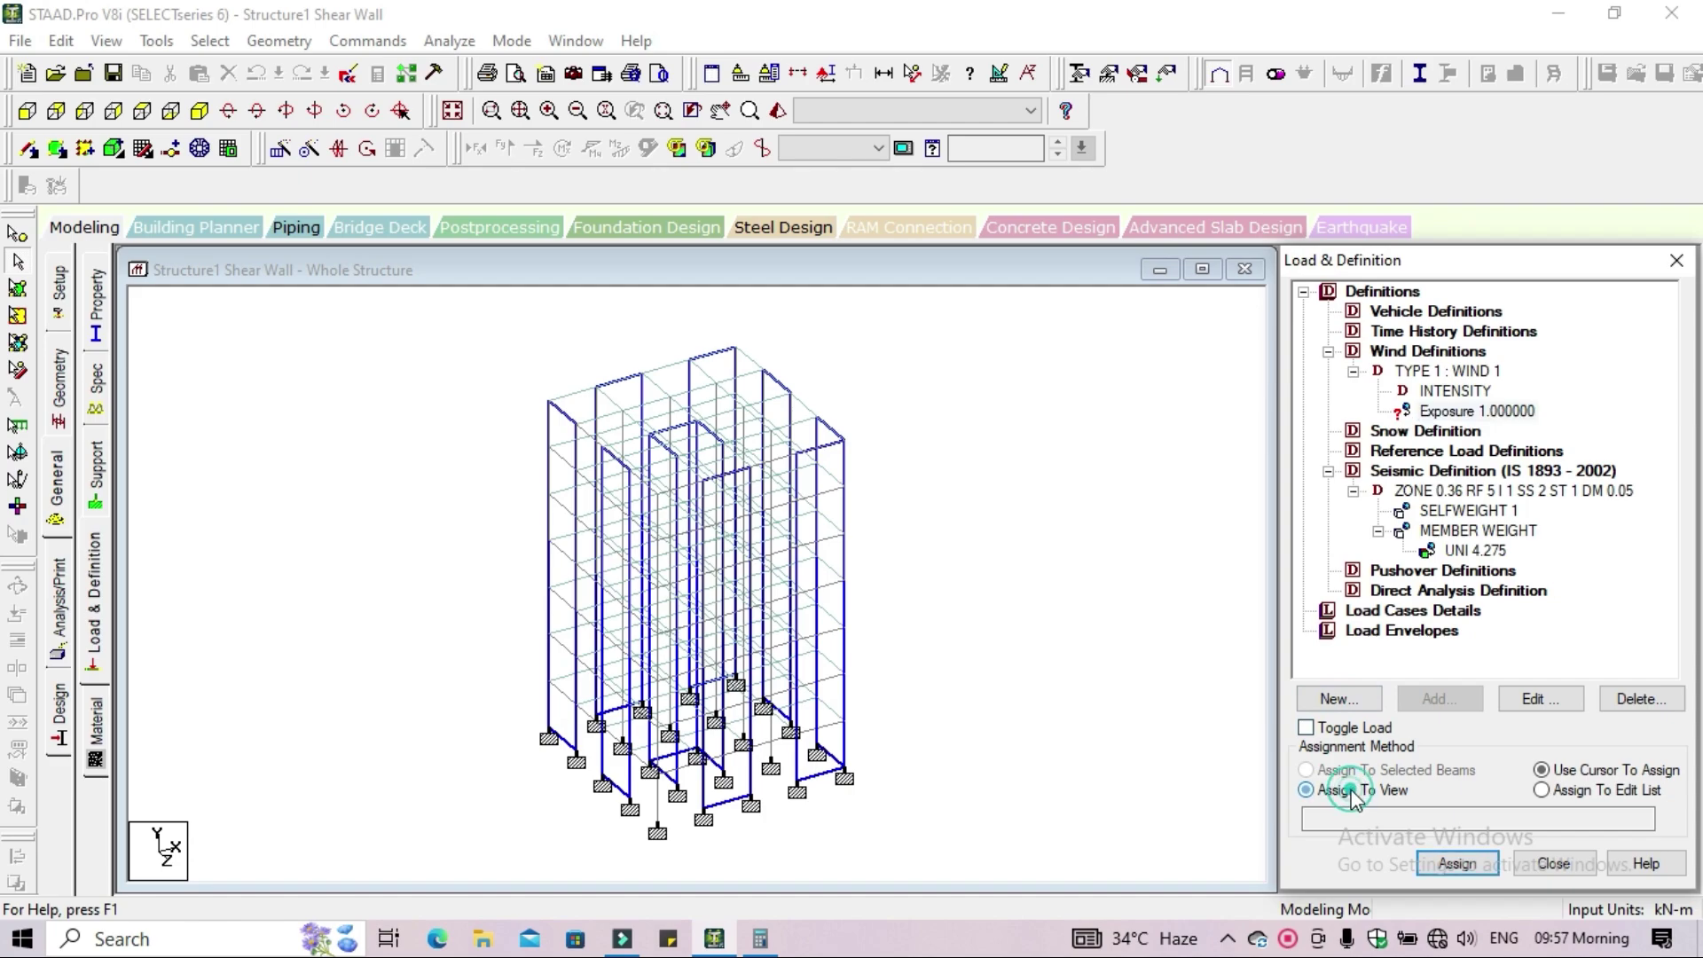
left_click(1446, 864)
left_click(1531, 633)
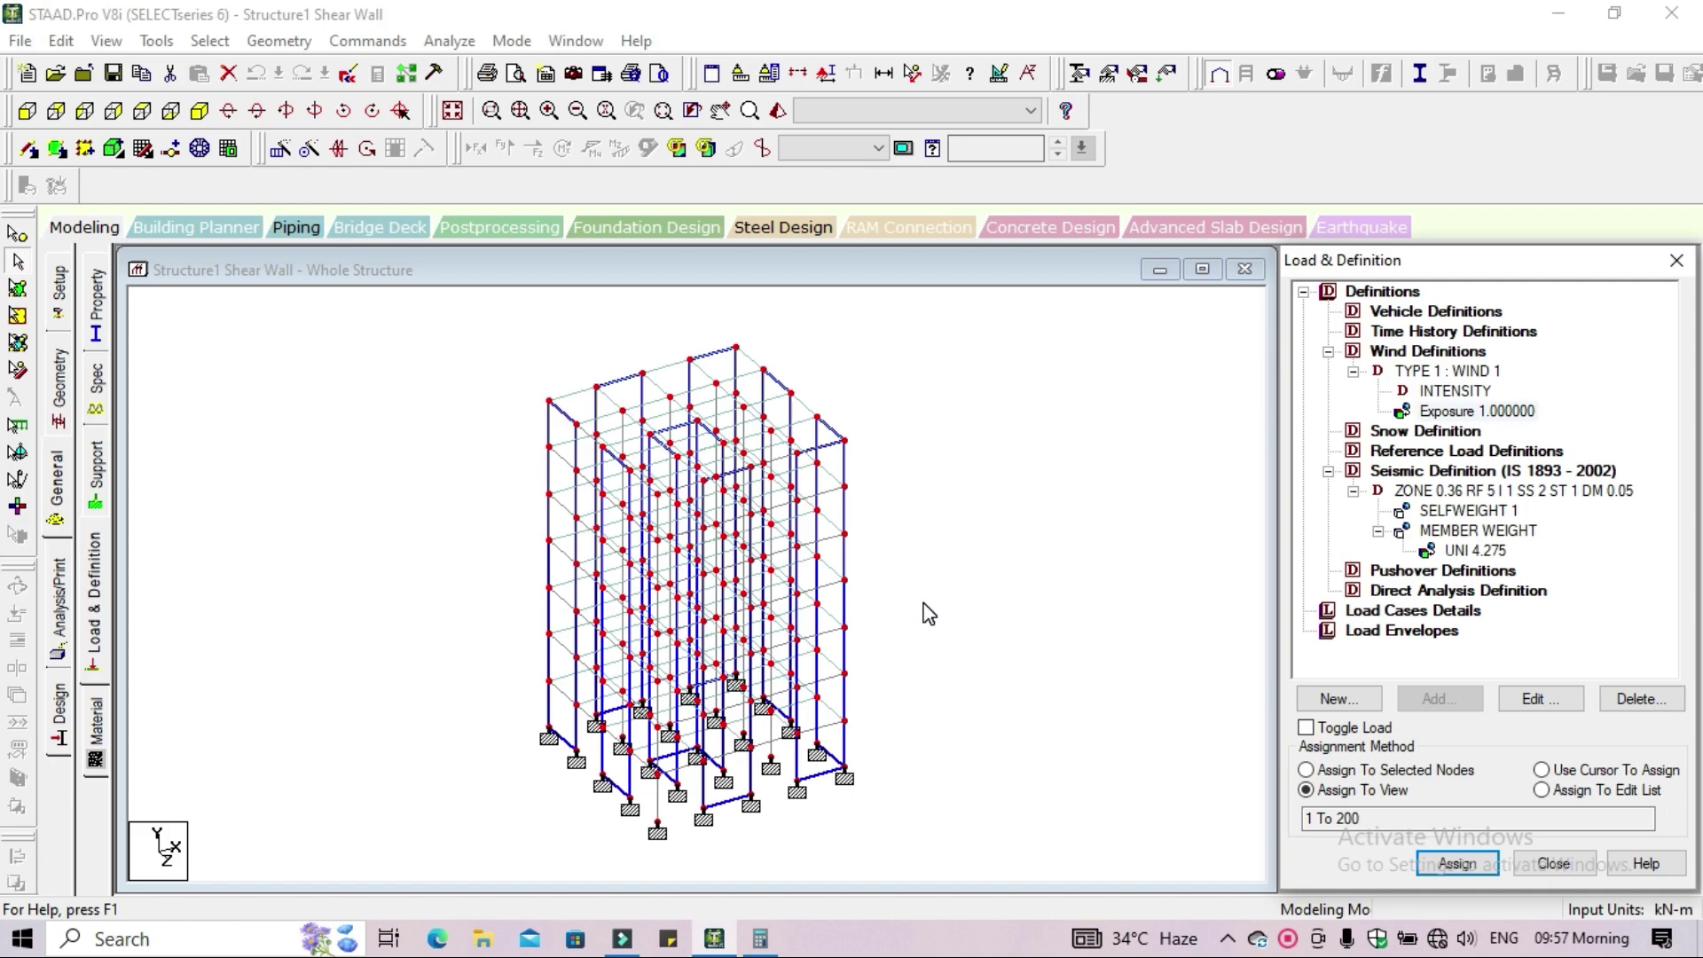
Add primary load case 1 with the loading type Seismic and the title EQ X
left_click(1423, 612)
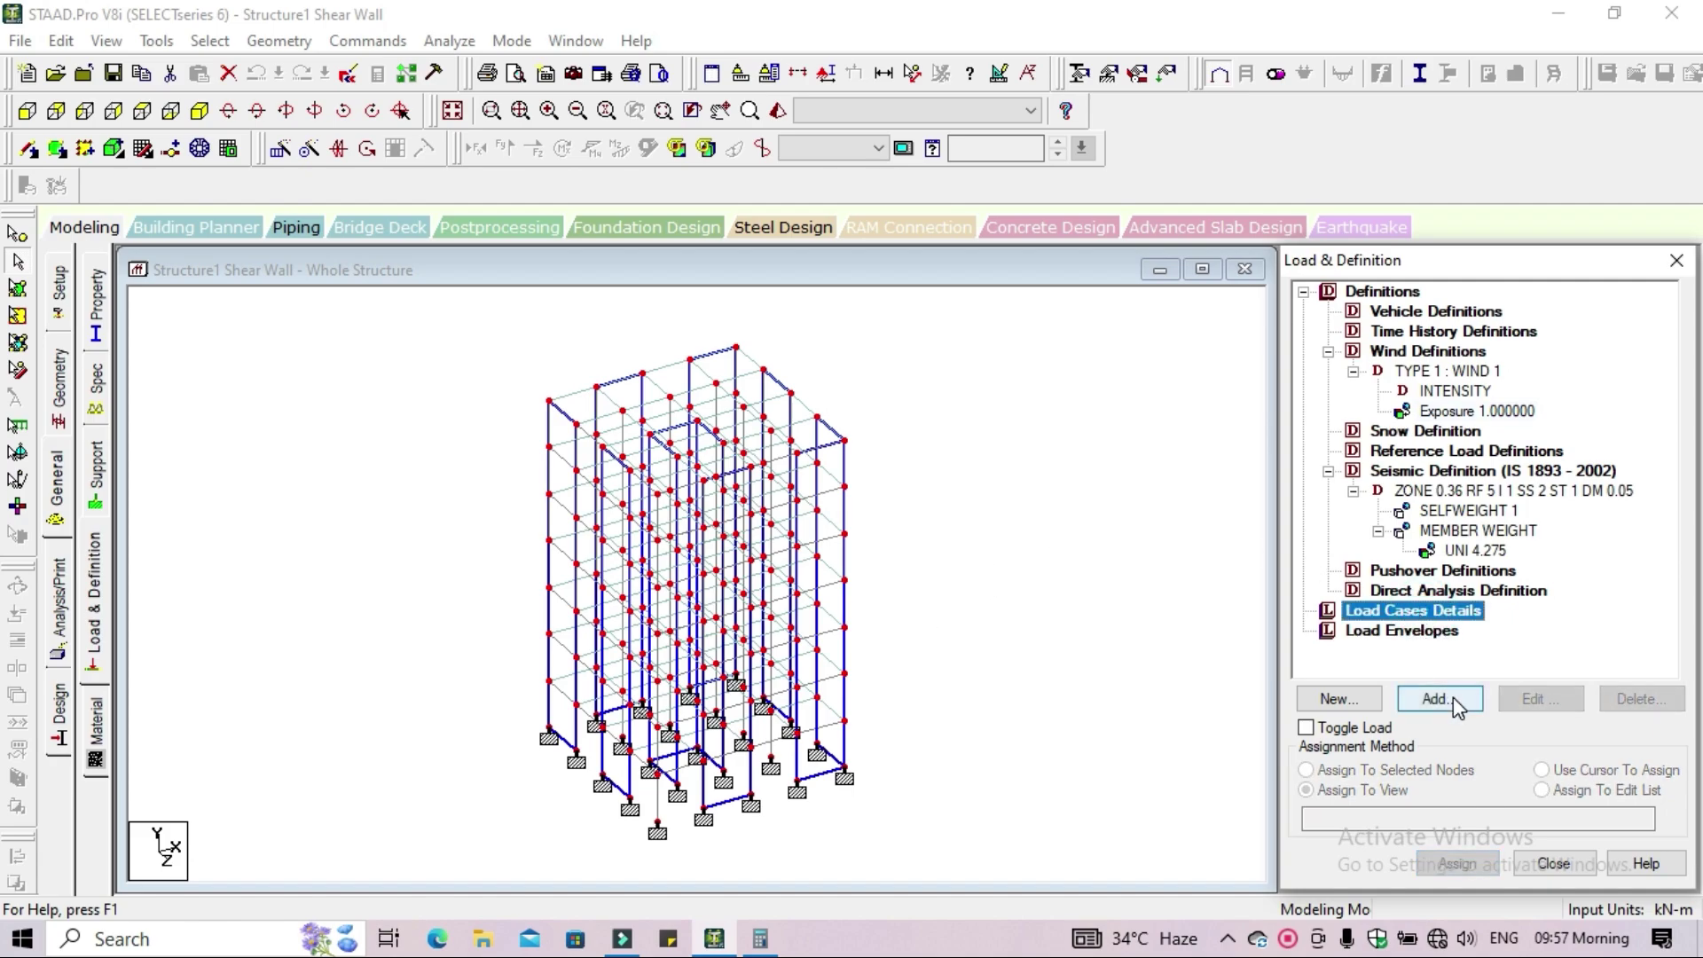
left_click(1453, 697)
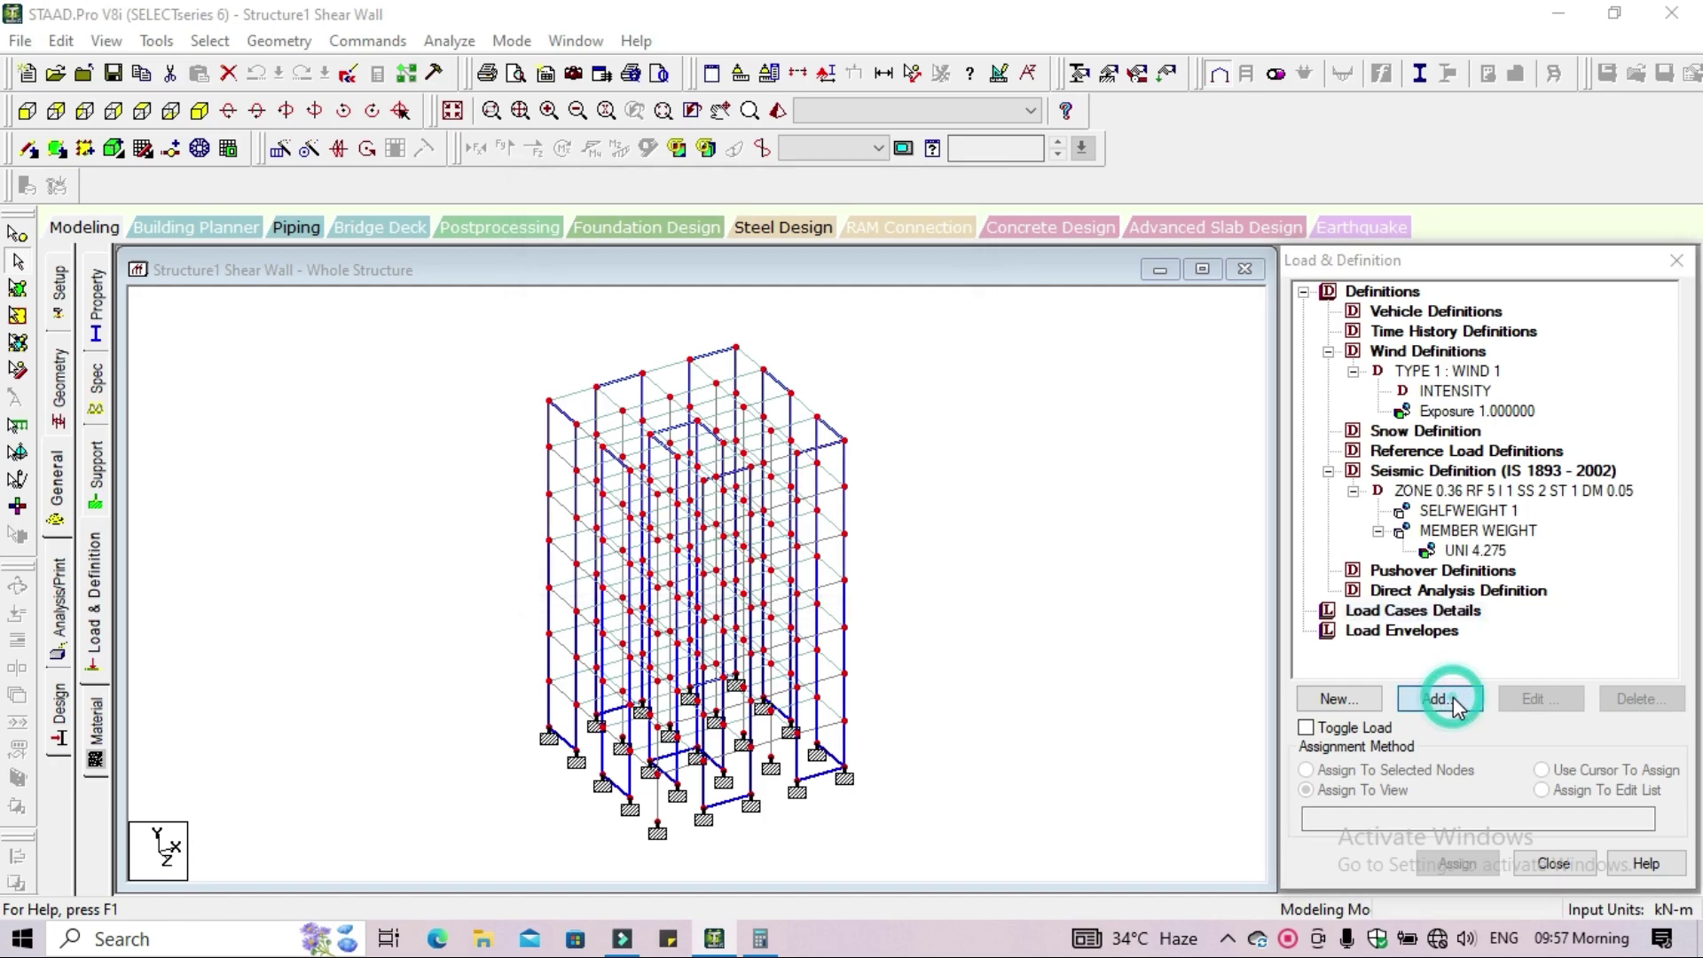
left_click(945, 326)
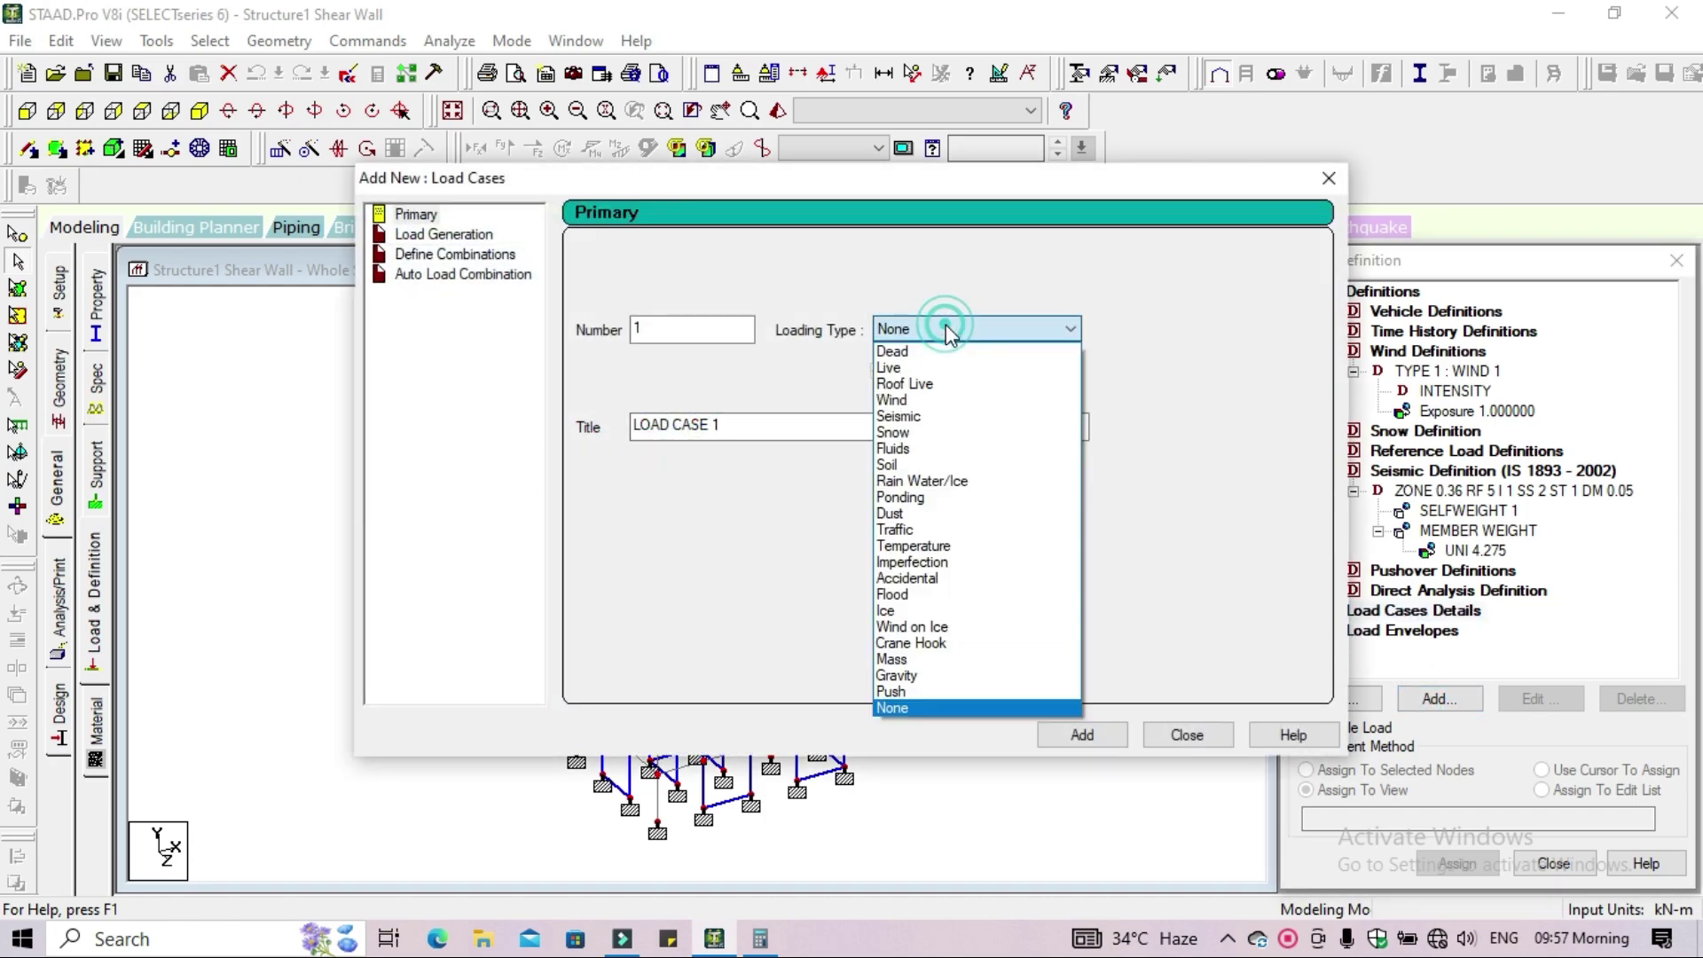
left_click(942, 416)
left_click_drag(740, 427, 558, 420)
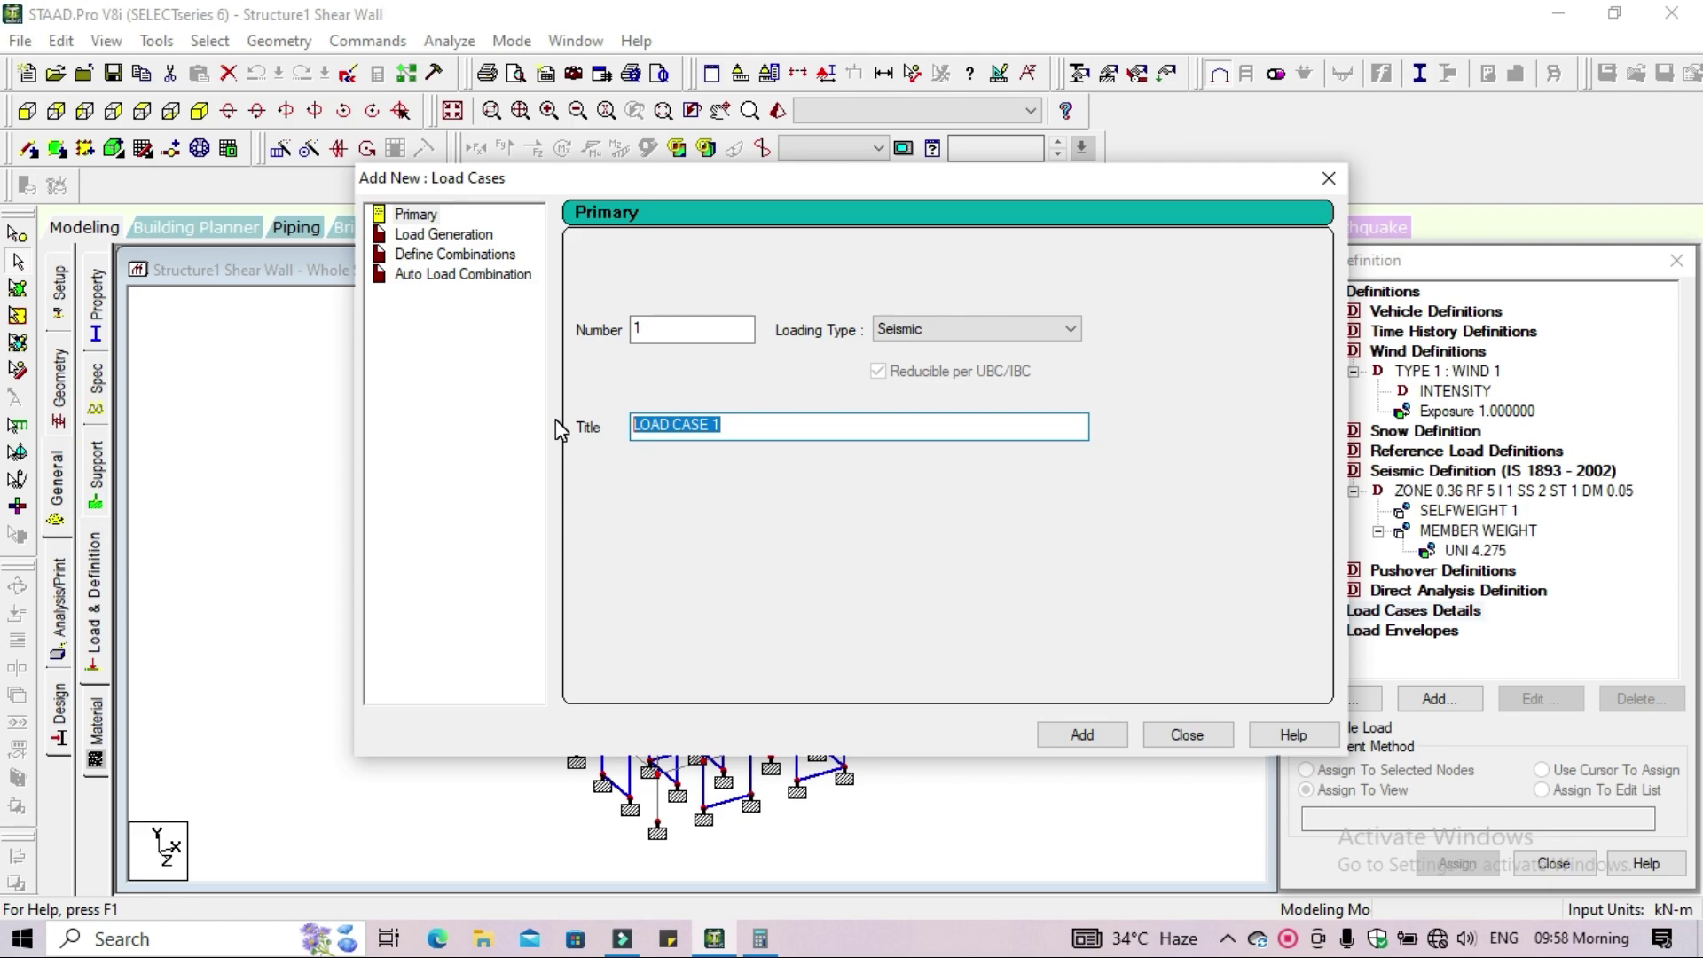
type("EQ ")
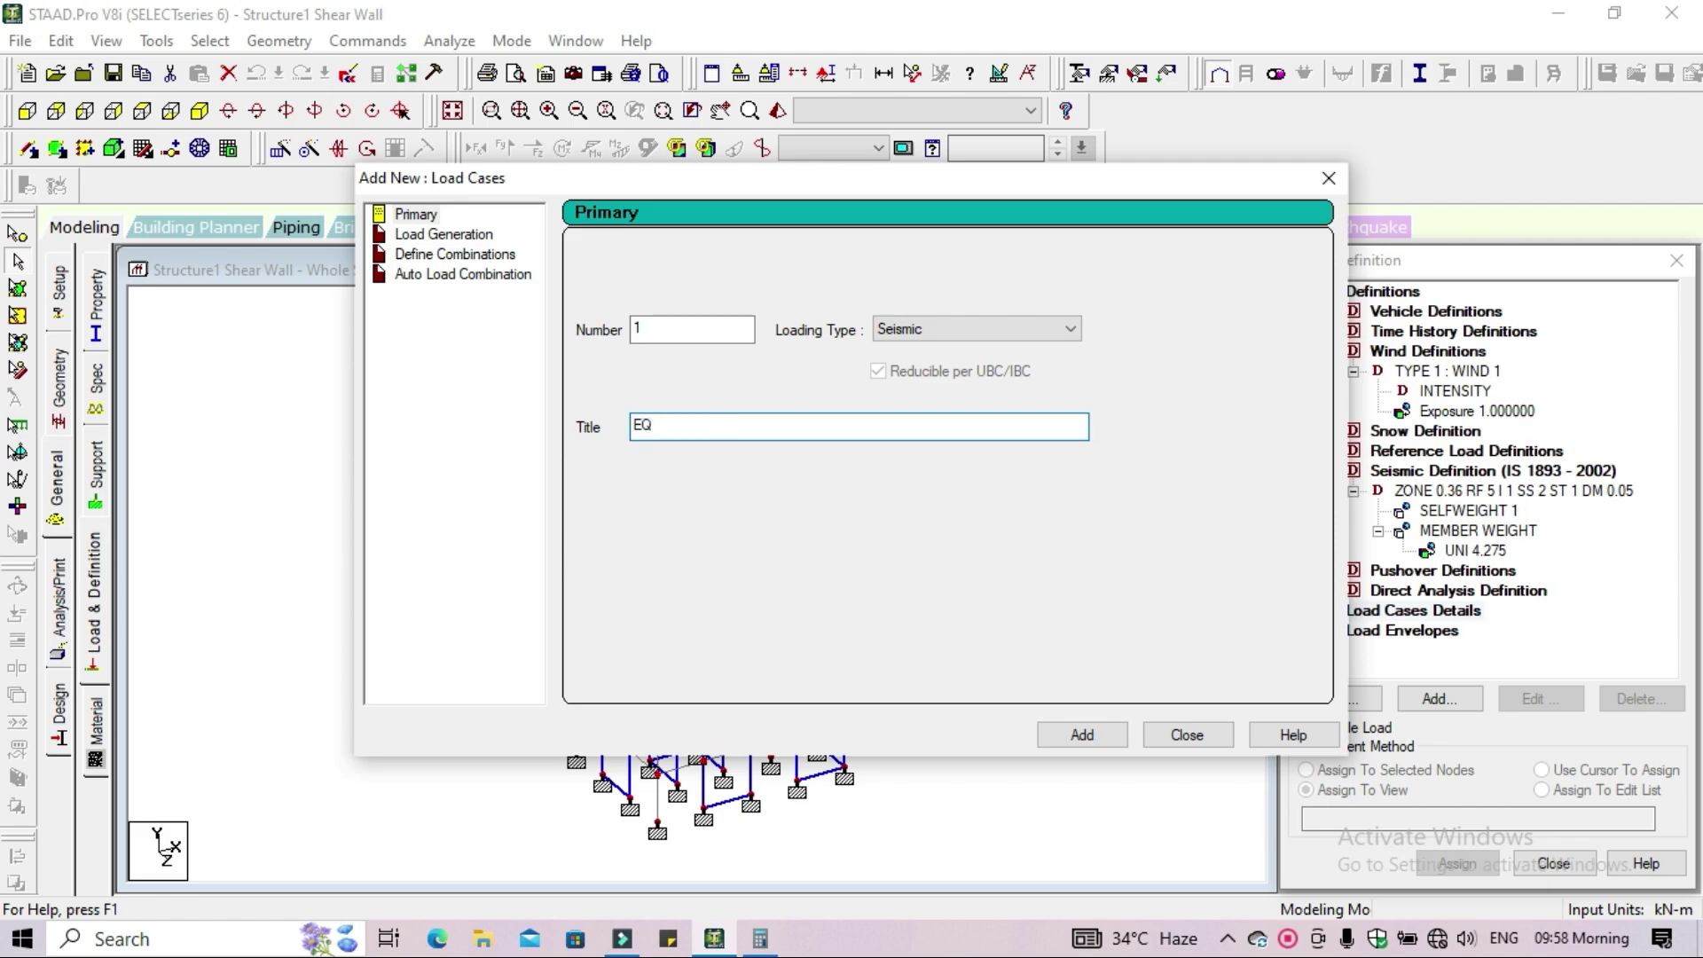
type("X")
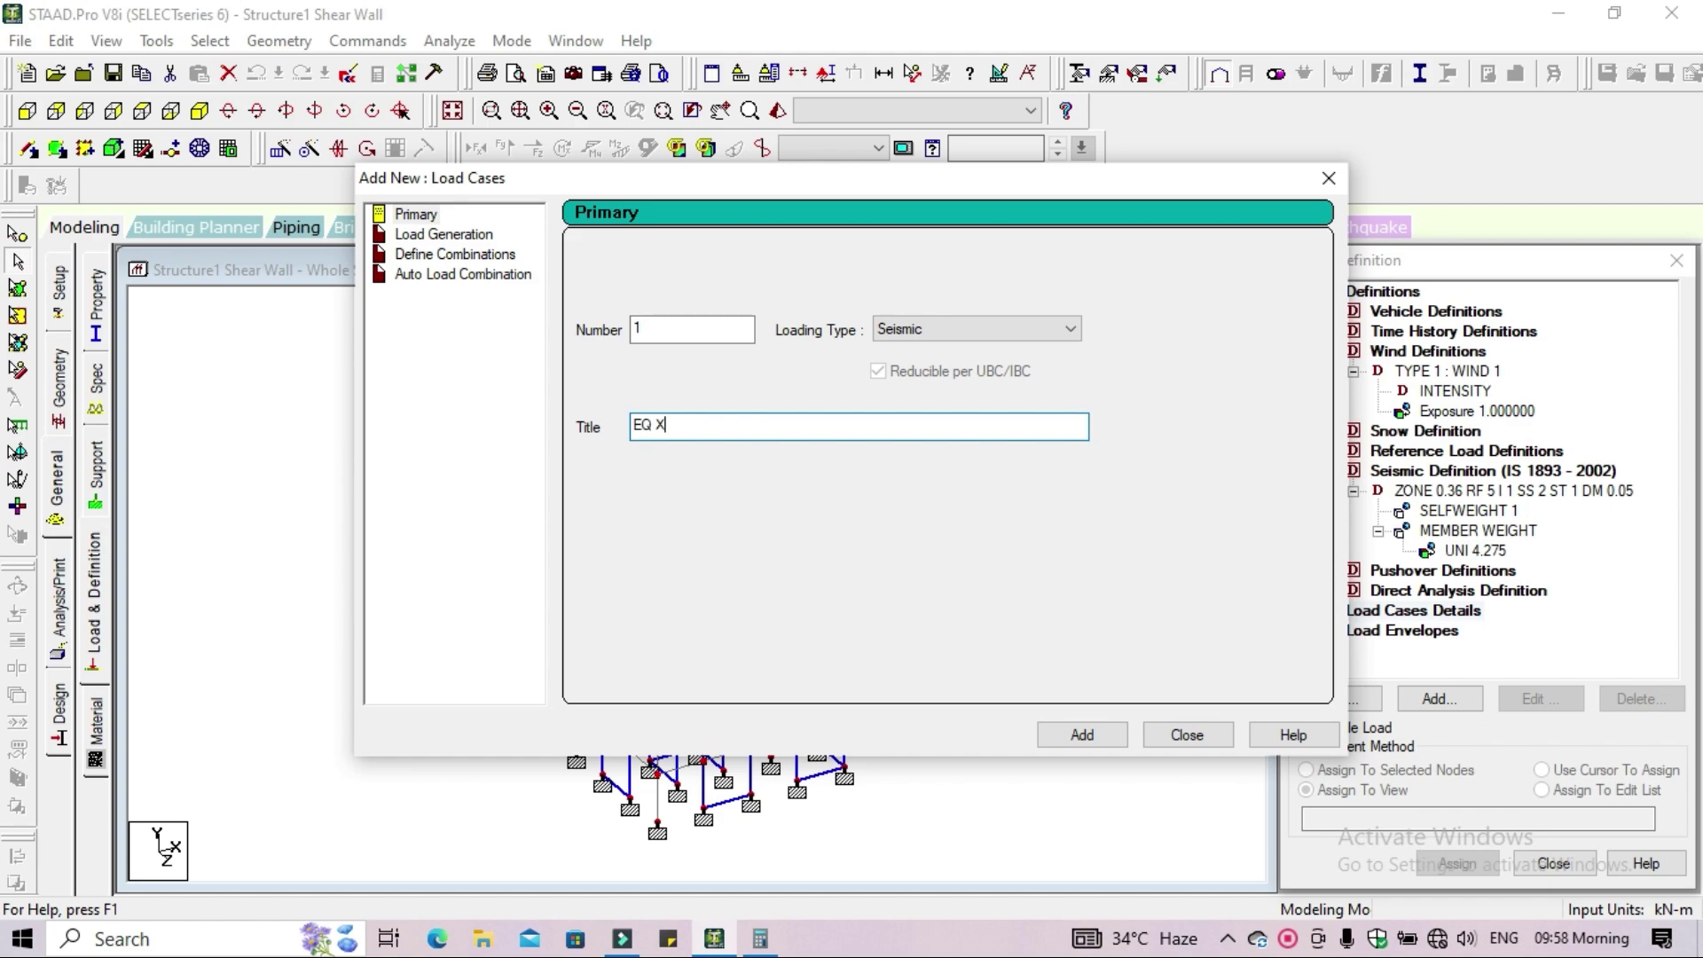
left_click(1067, 745)
Add seismic primary load case 2 with the title EQ Z
left_click_drag(761, 426, 608, 431)
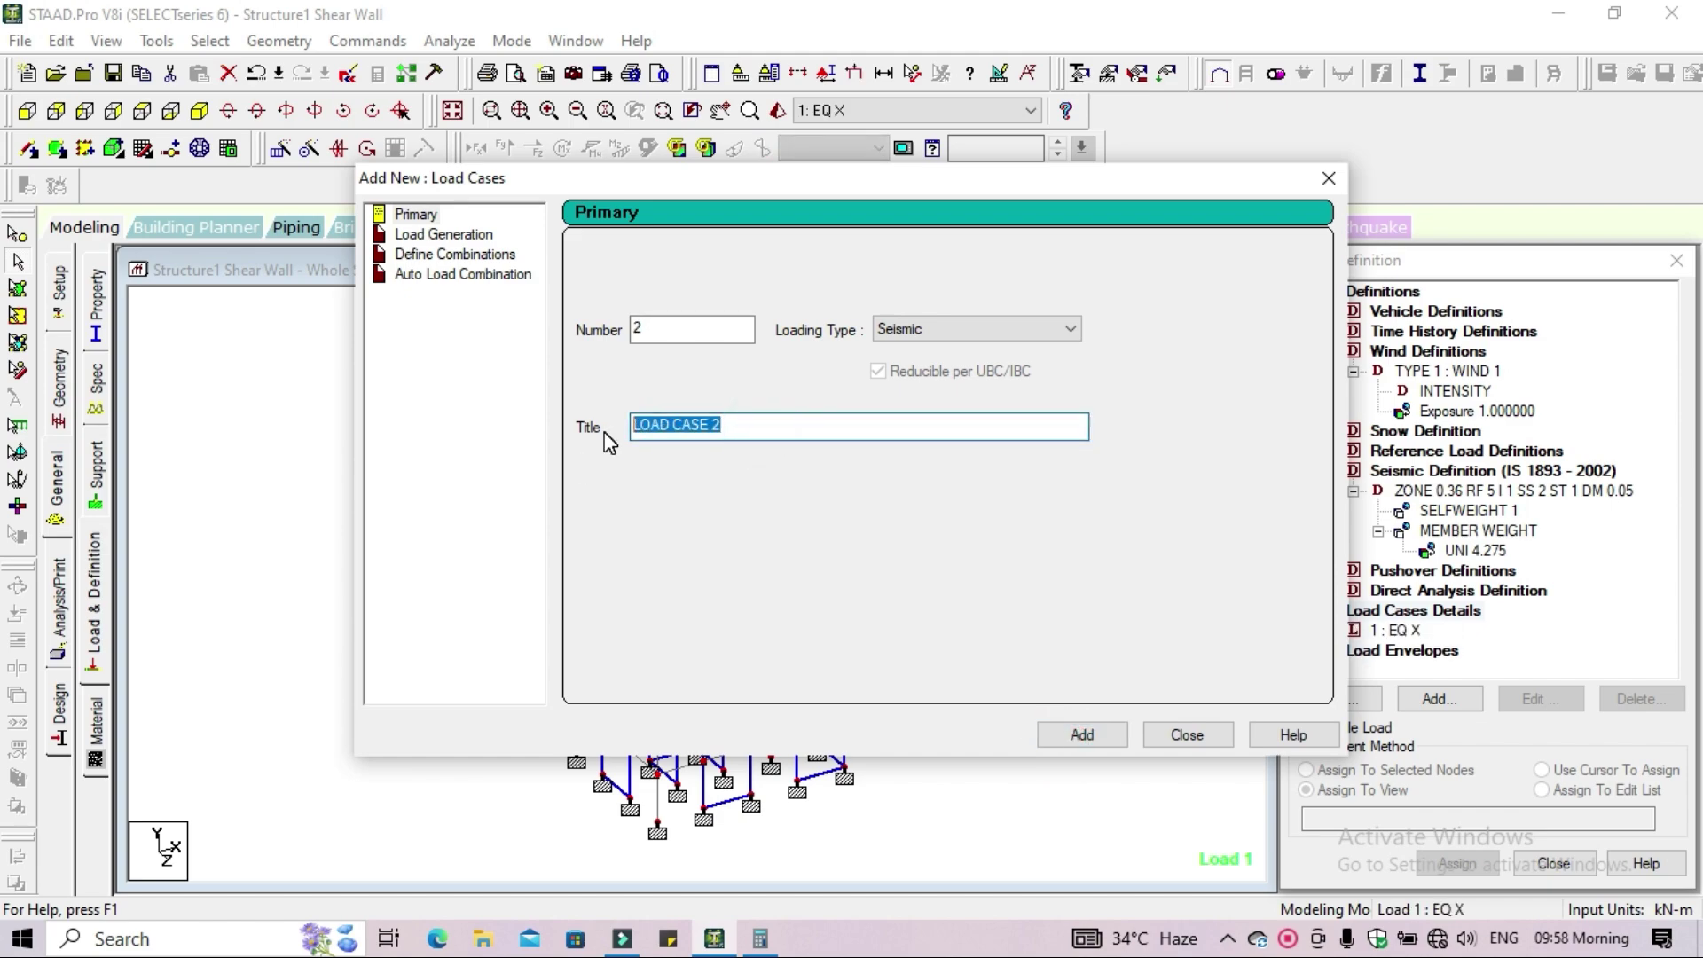
type("EQ")
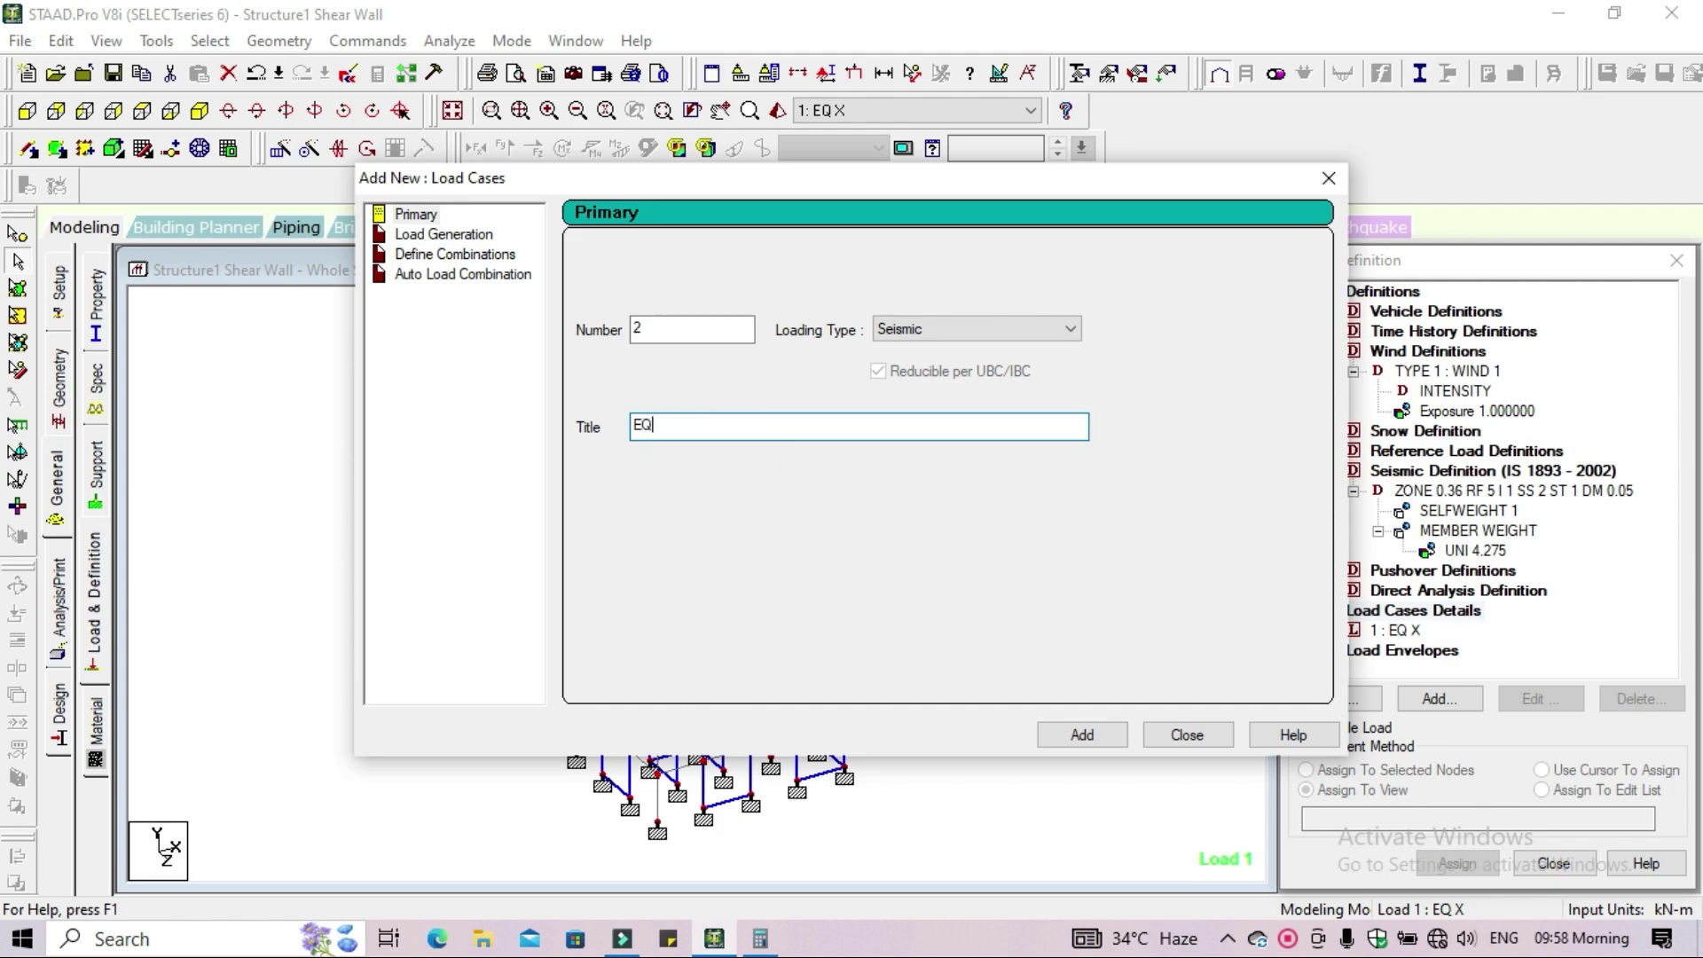
type(" Z")
left_click(1089, 734)
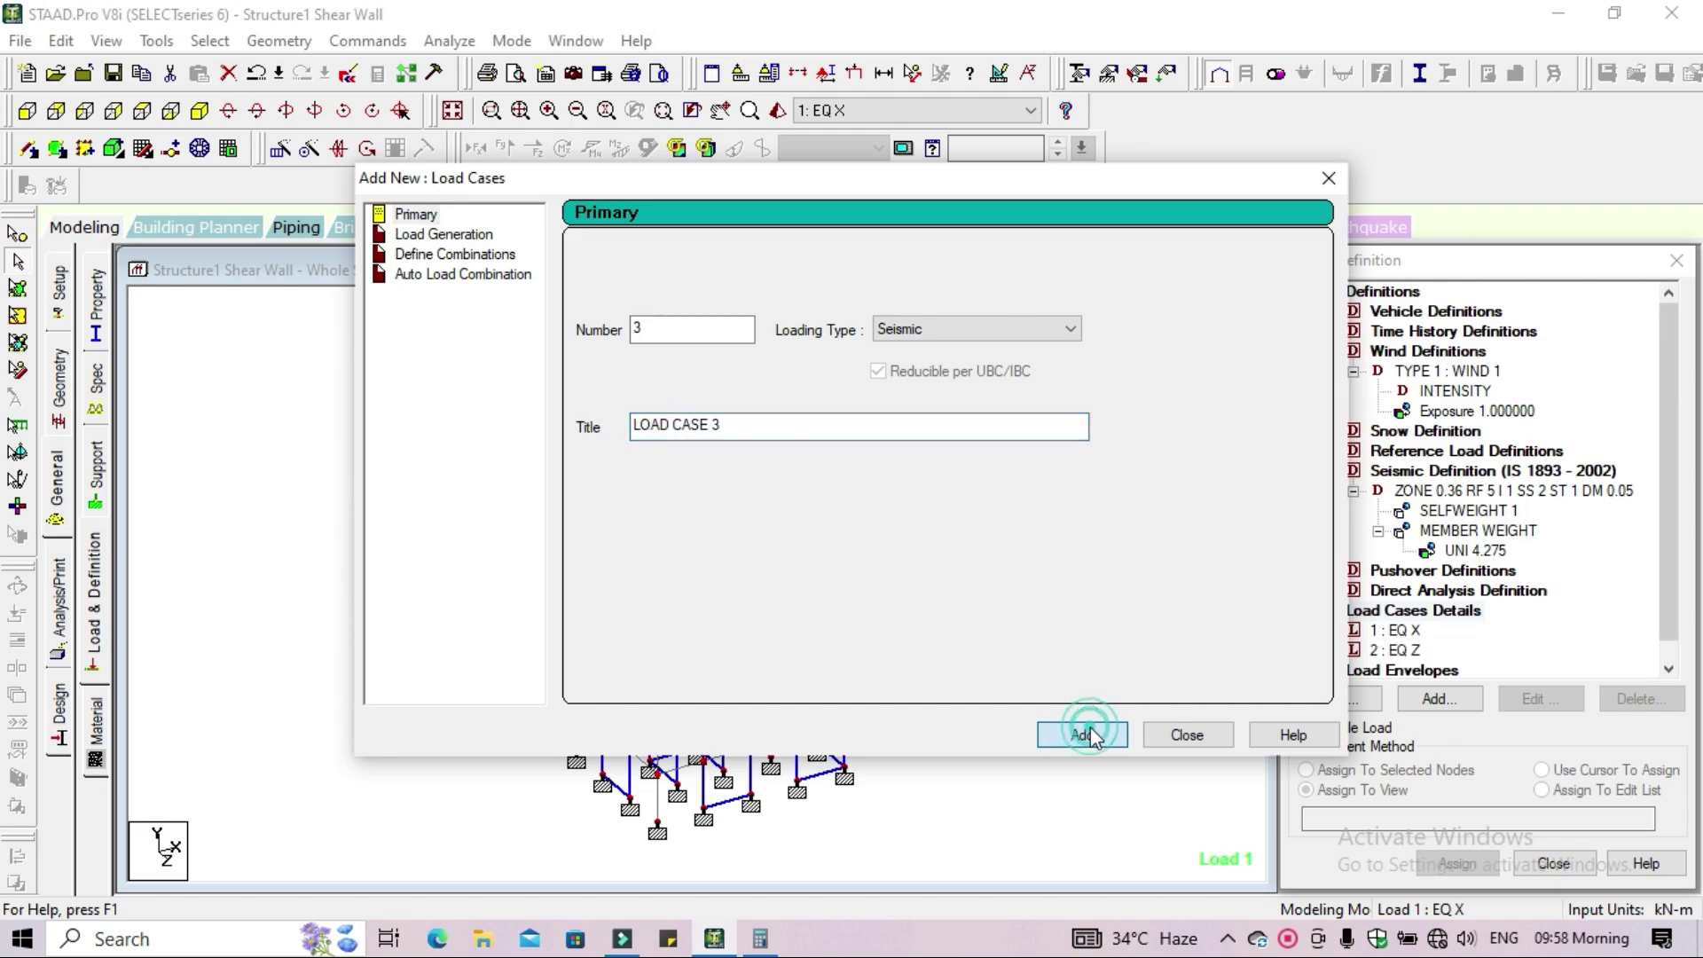
Add primary load case 3 with the loading type Wind and the title W X
left_click(1029, 329)
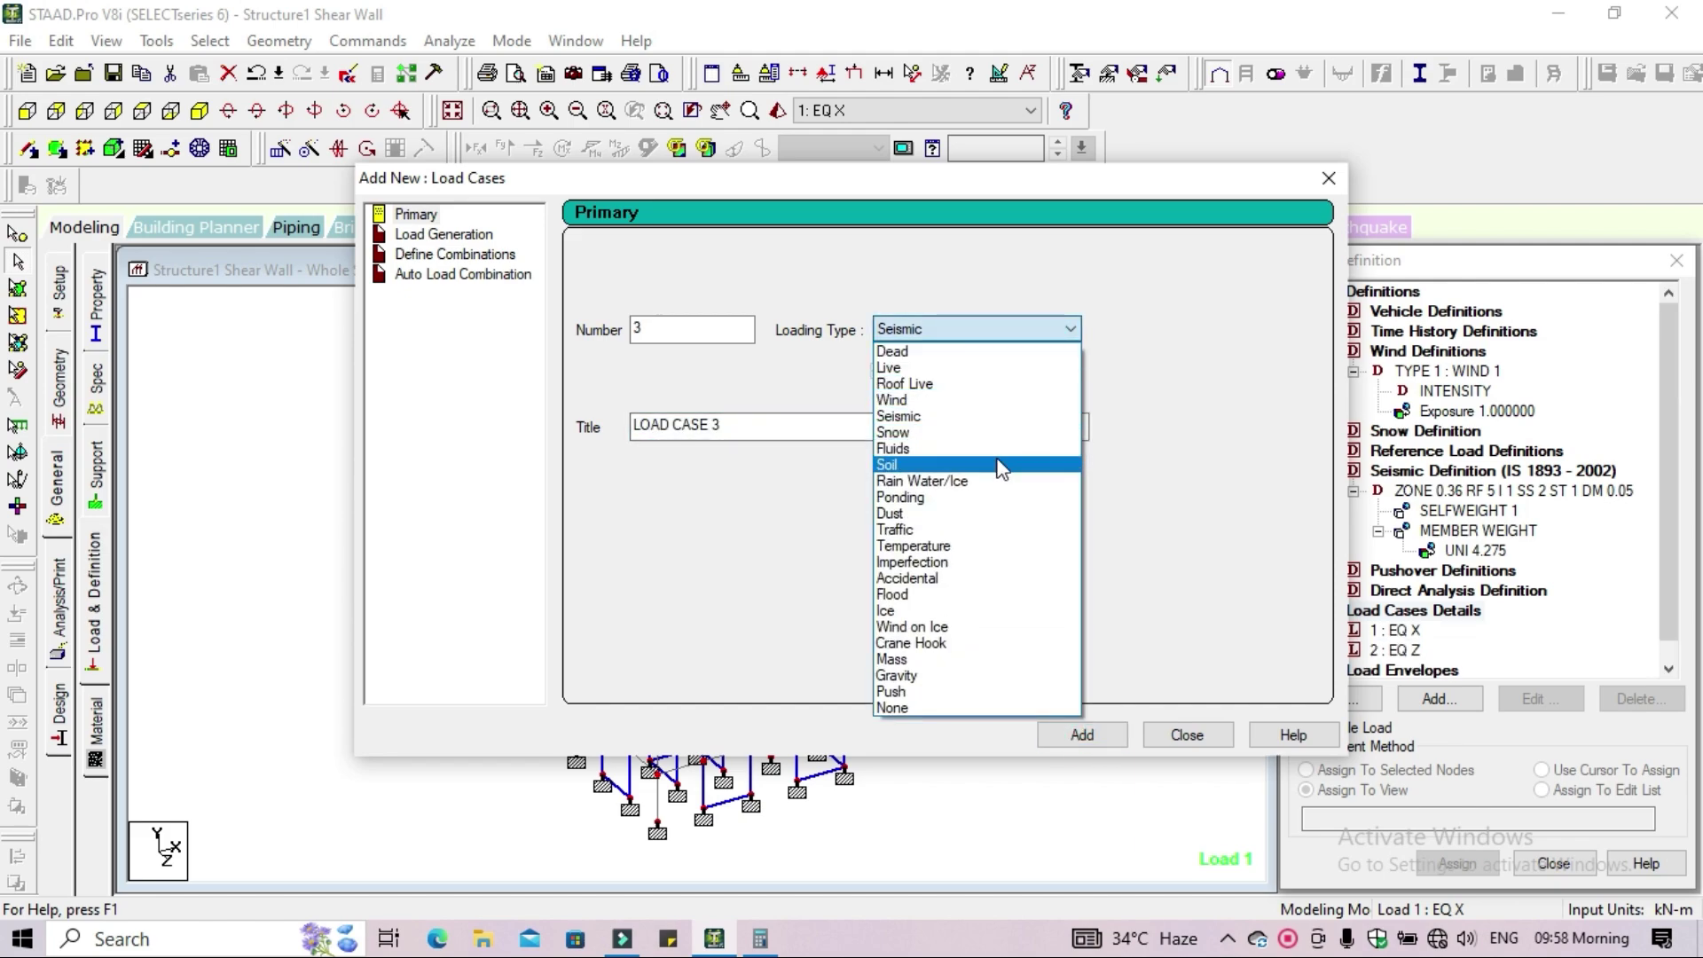
left_click(940, 400)
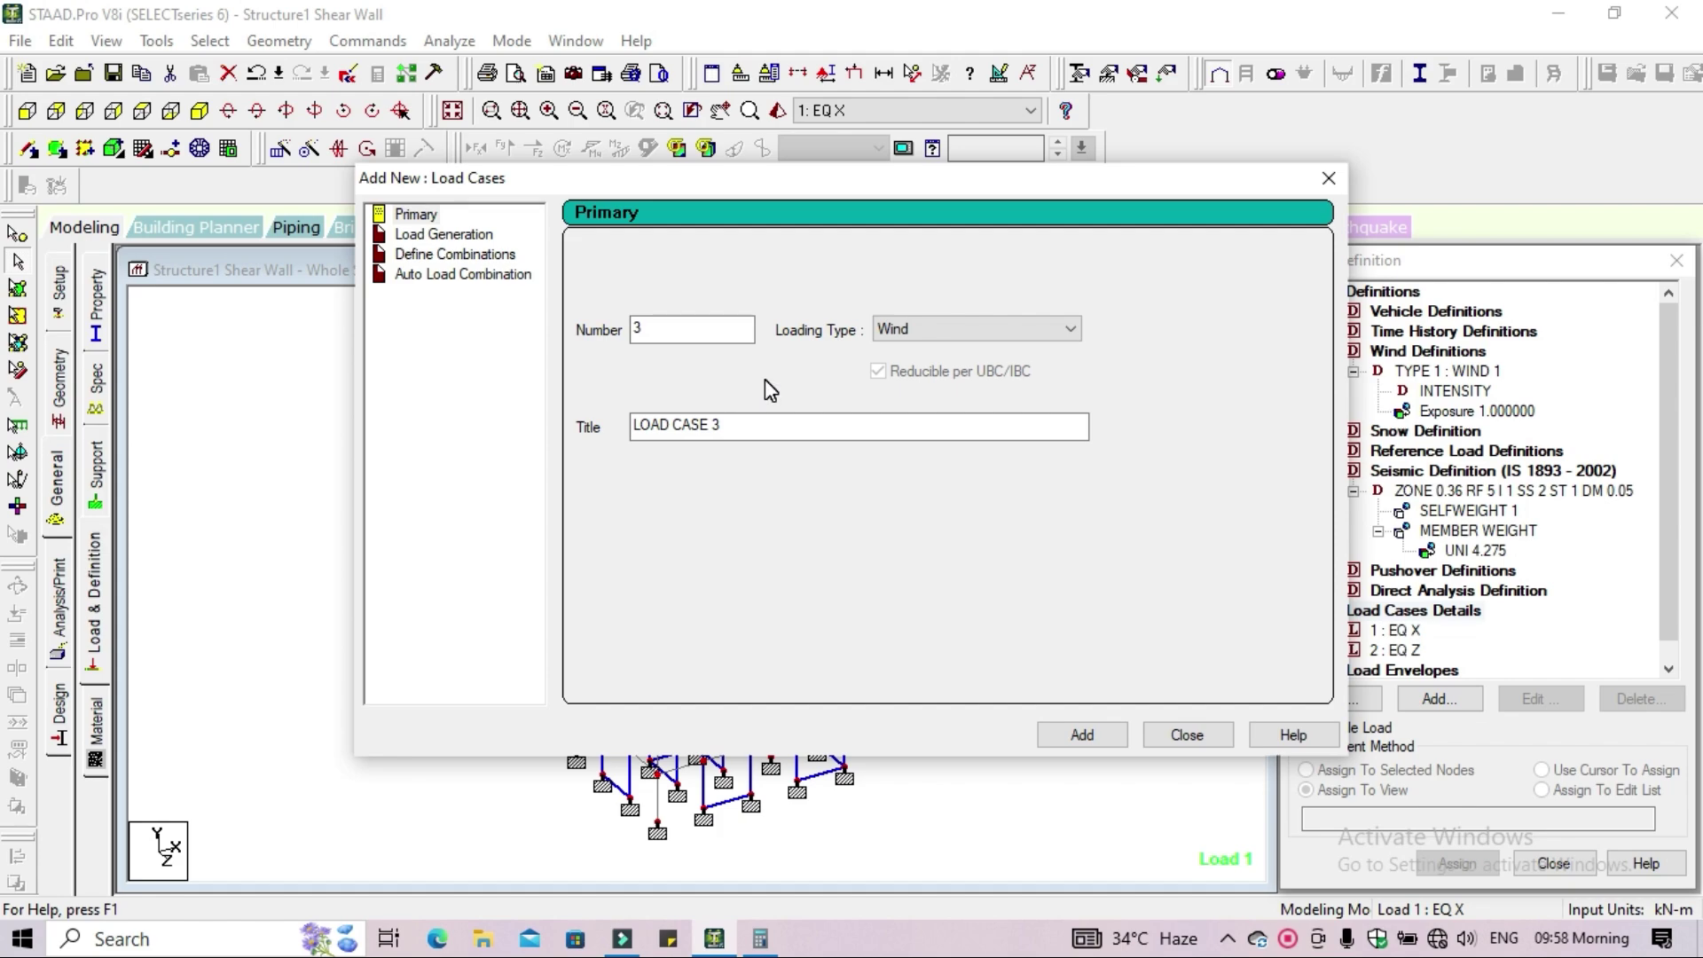
left_click_drag(749, 426, 612, 426)
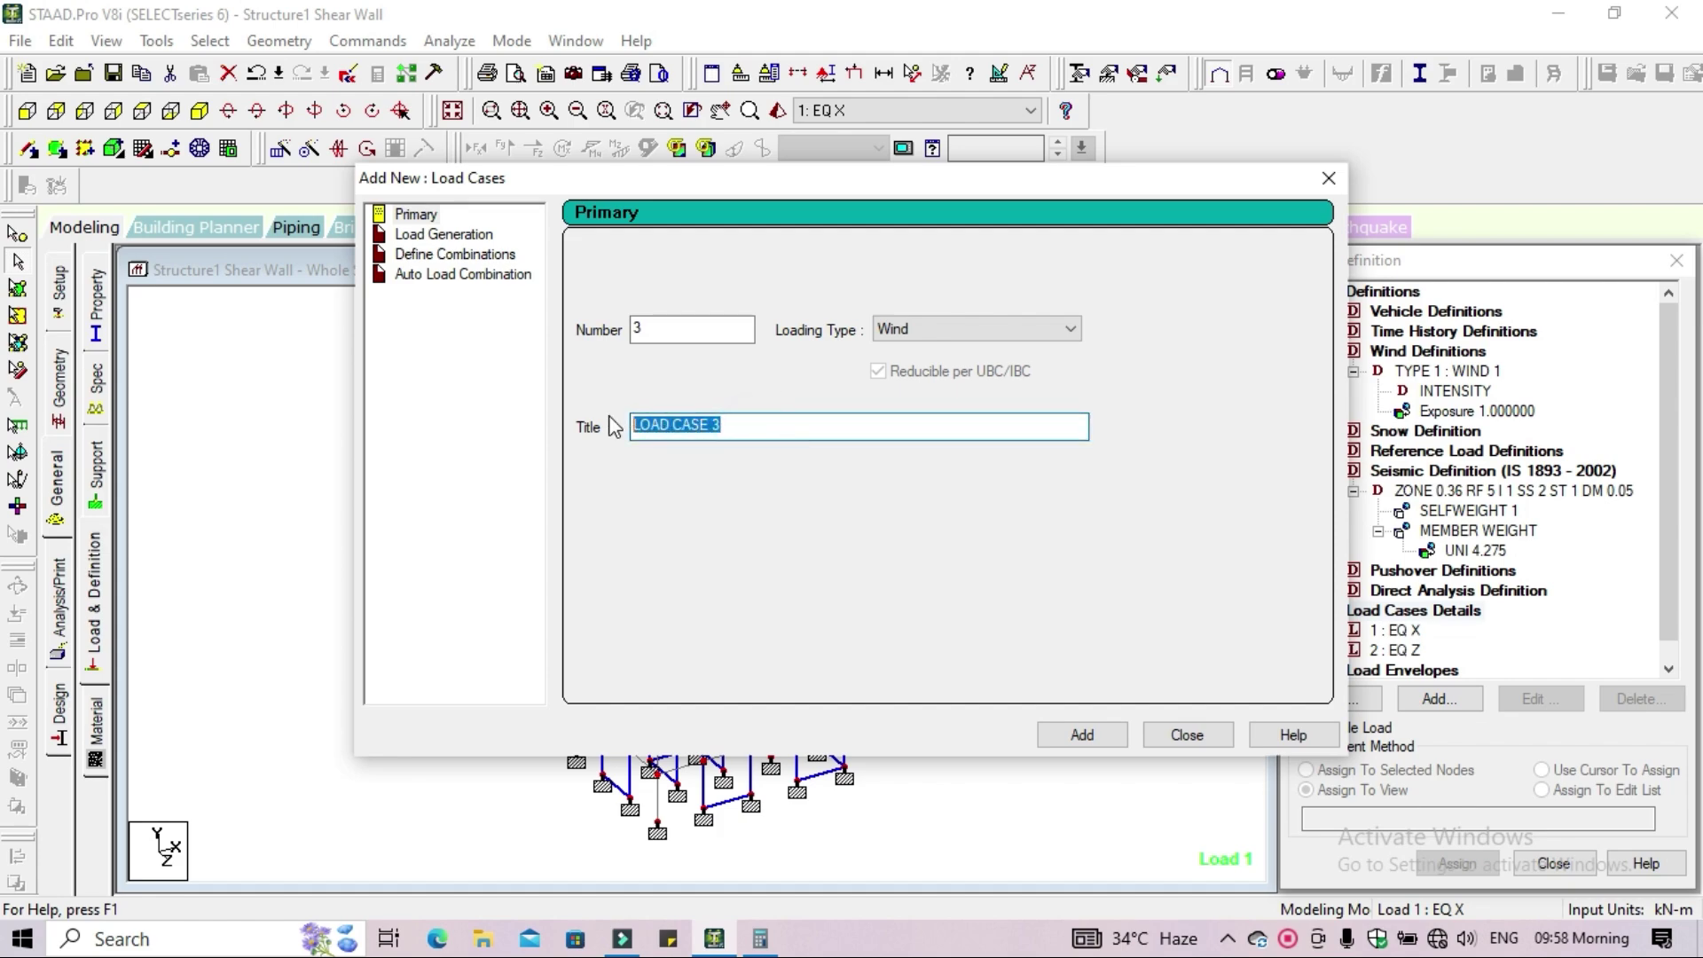
type("W X")
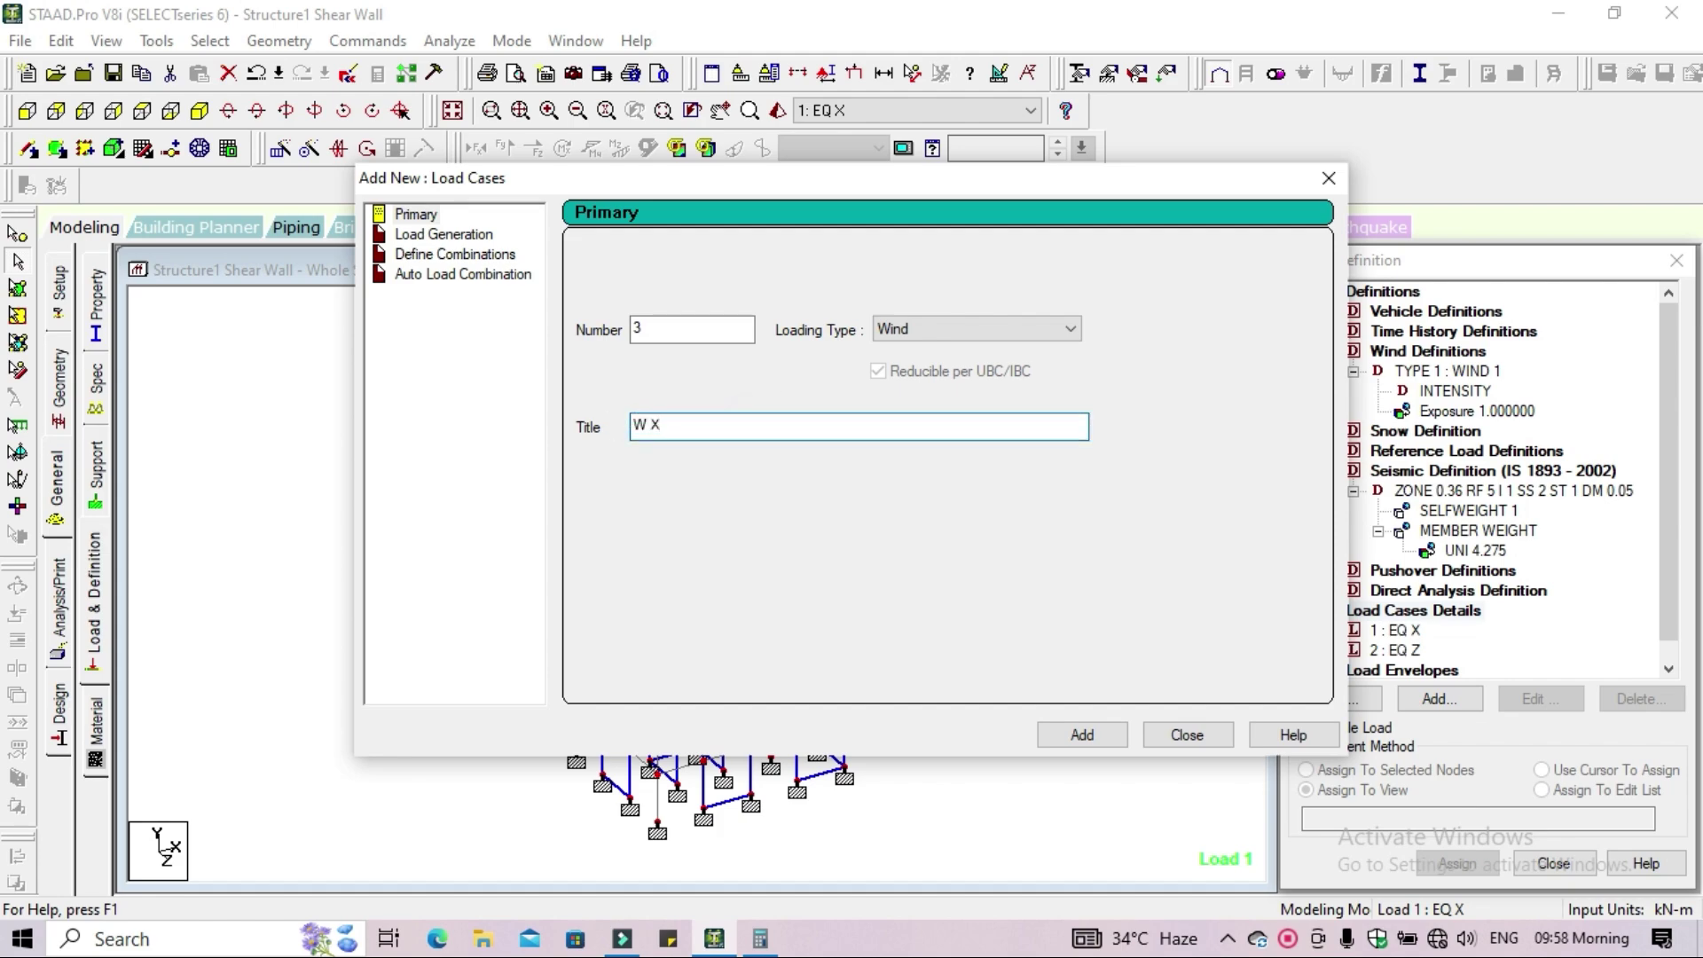
left_click(1100, 740)
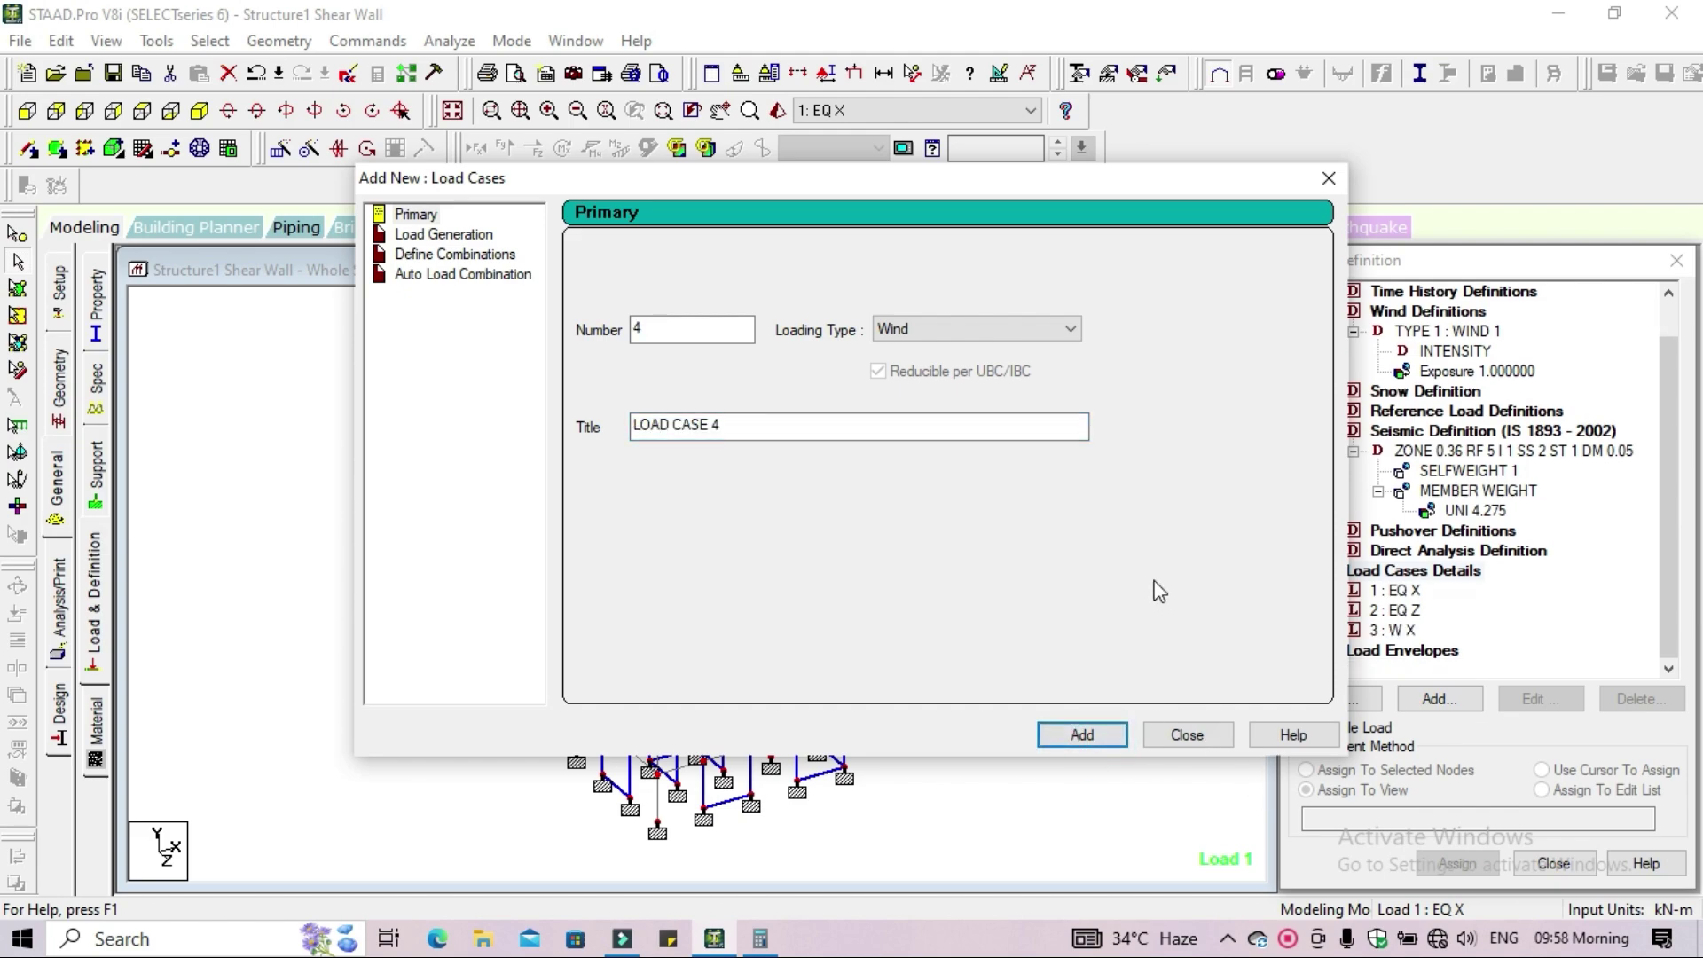
Add primary load case 4 with the loading type Wind and the title W Z, accepting the auto save
left_click_drag(631, 426, 772, 422)
type("W")
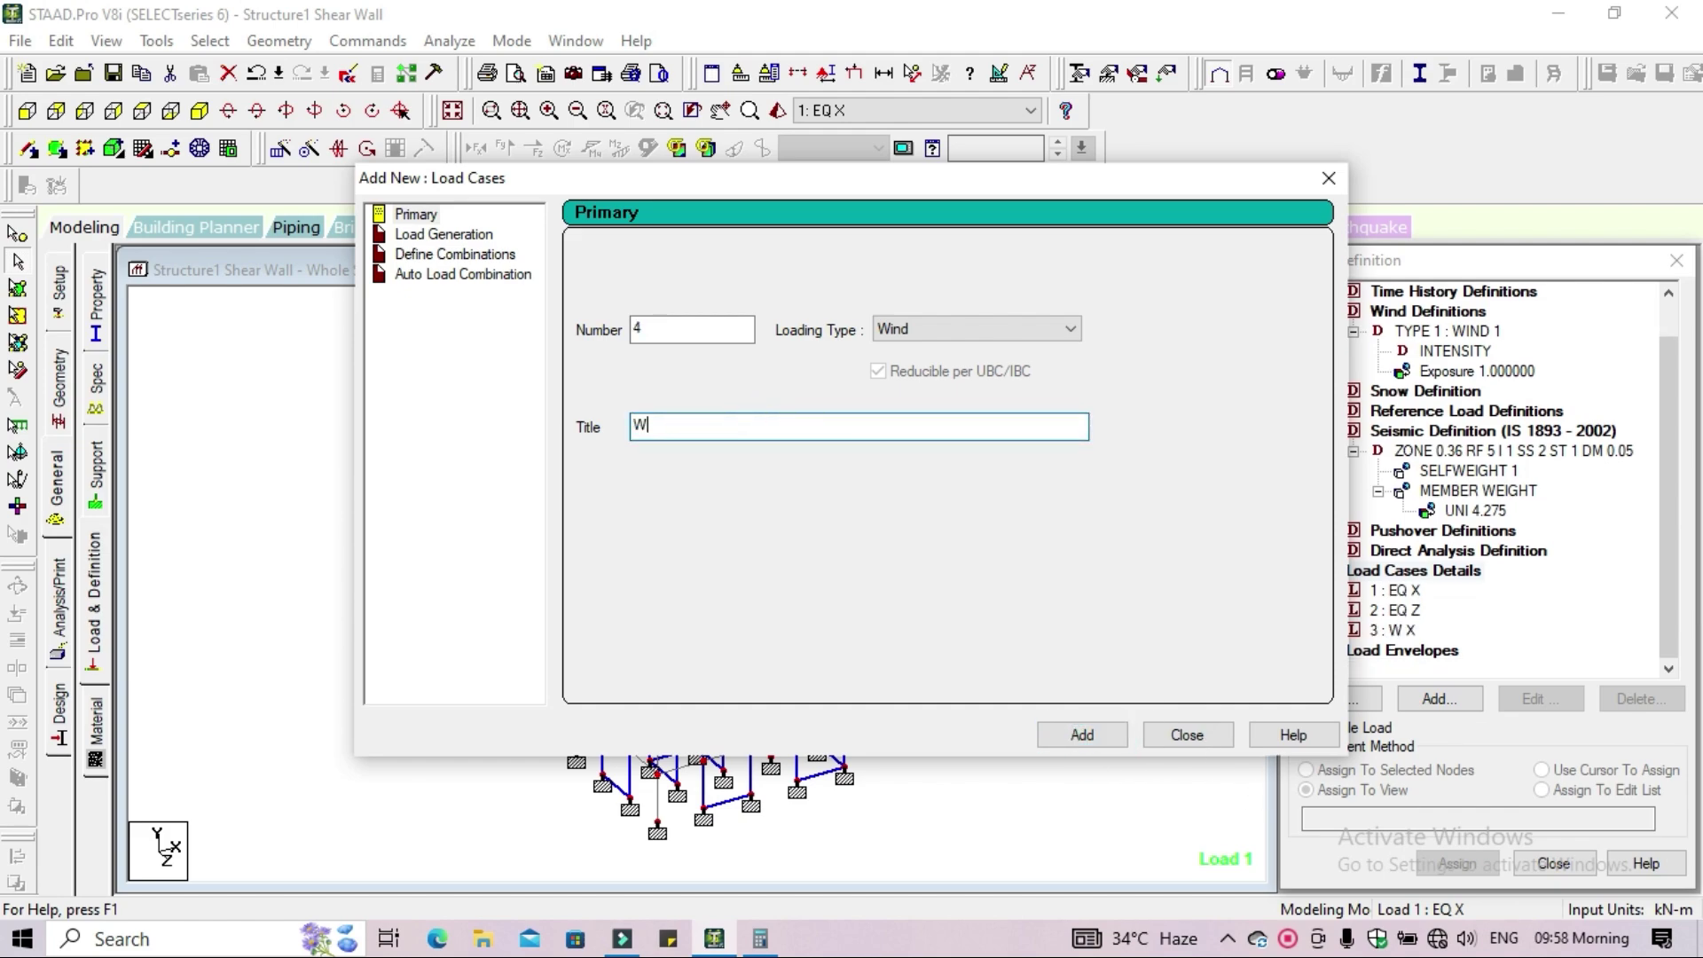
type(" Z")
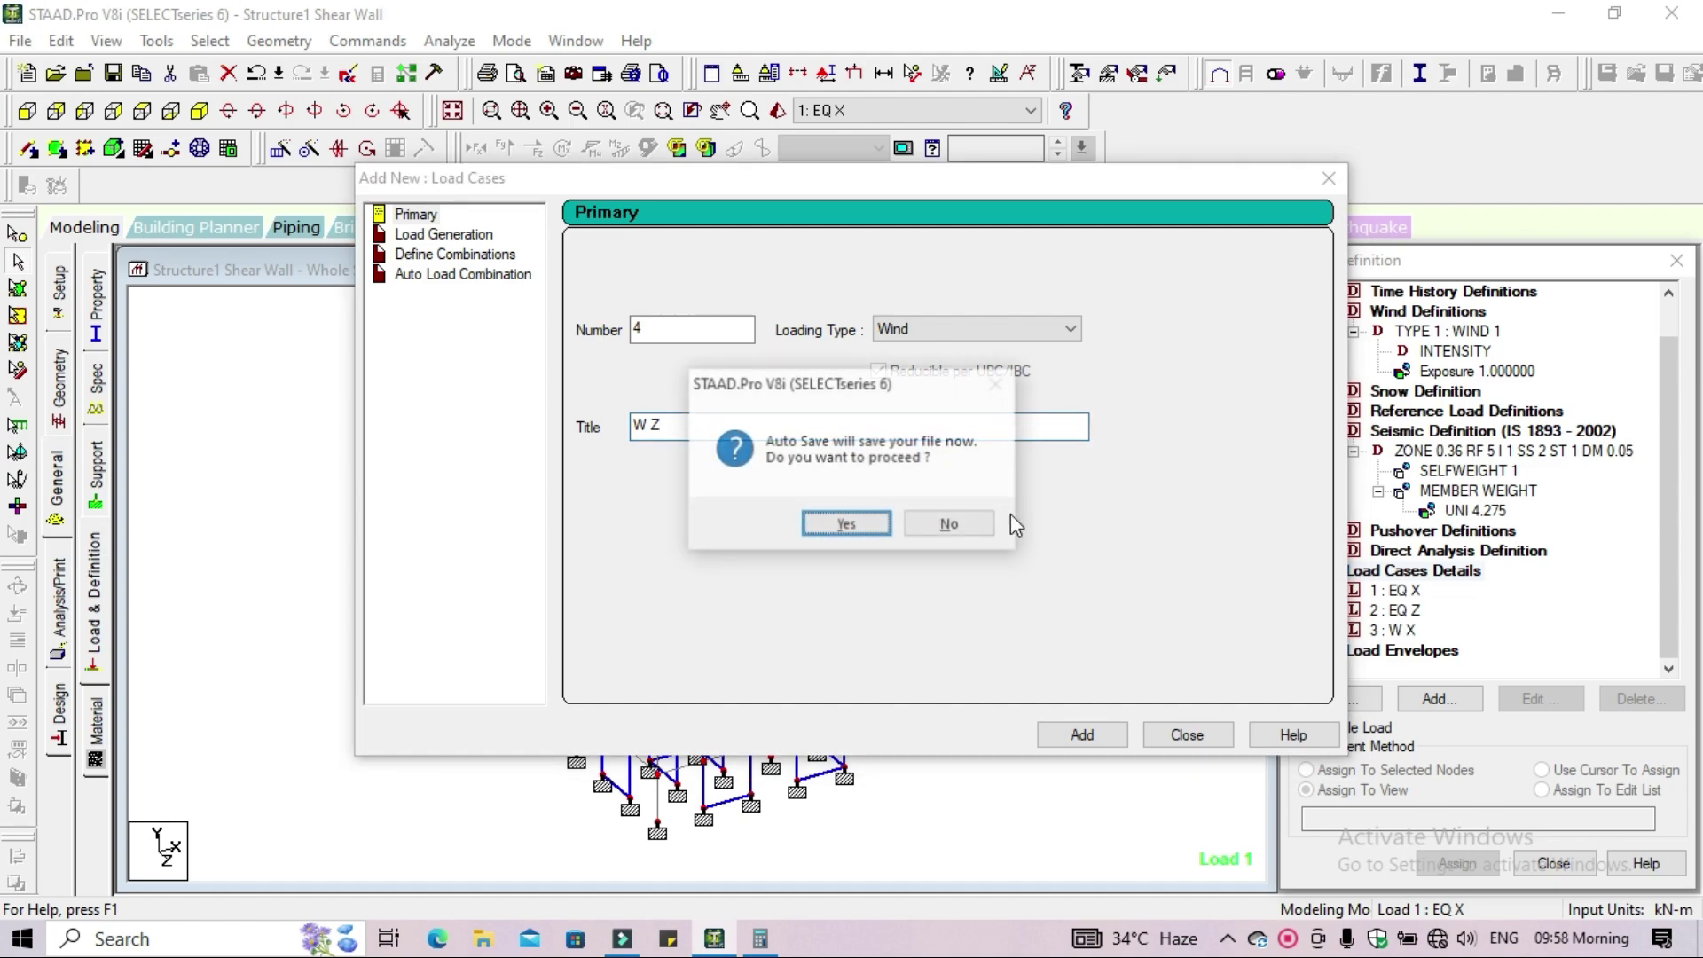
left_click(844, 525)
left_click(687, 500)
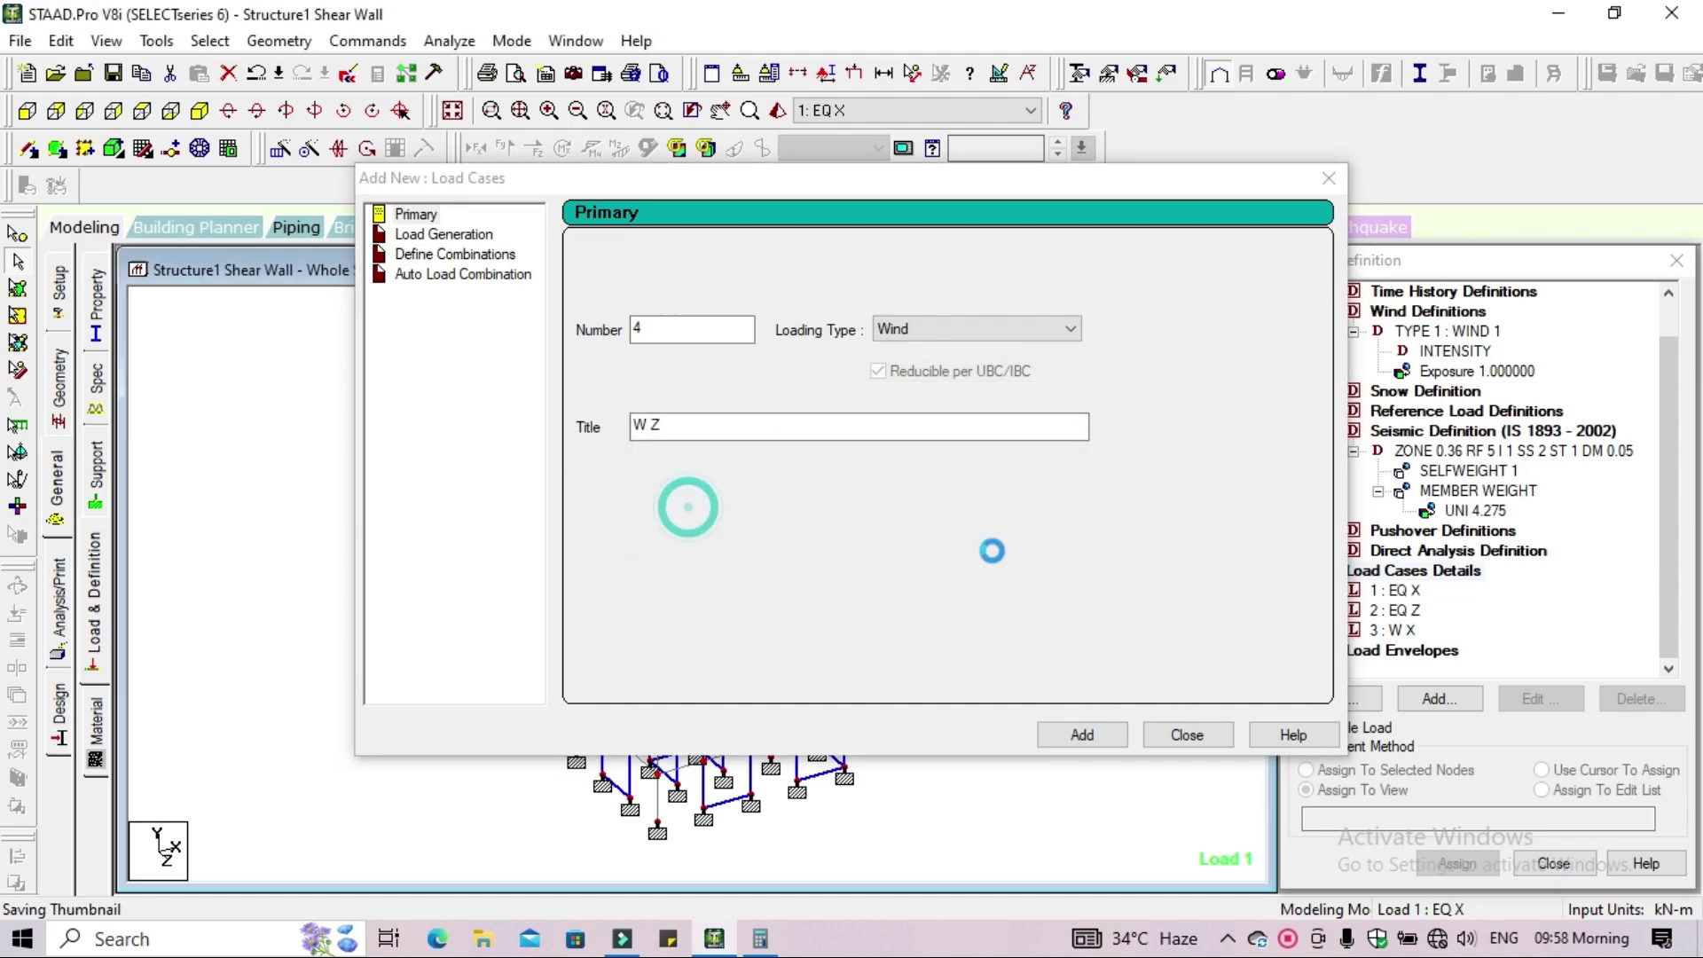
left_click(1092, 740)
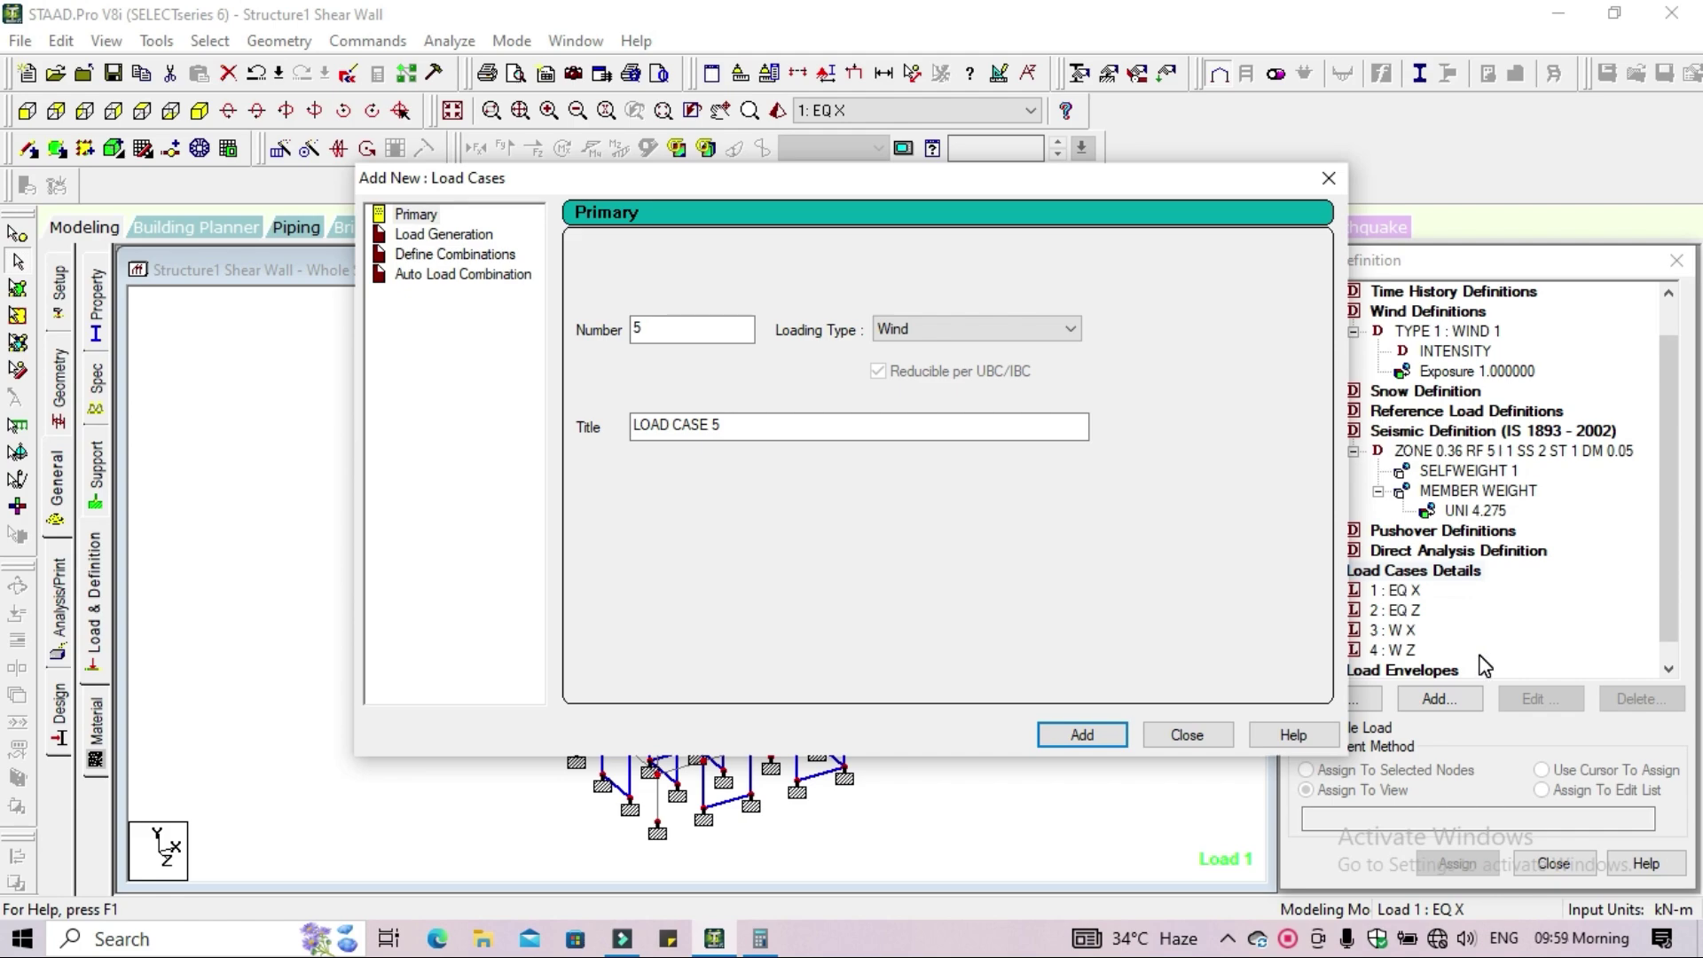
Add primary load case 5 with the loading type Dead and the title DL
left_click(1003, 331)
left_click(1003, 362)
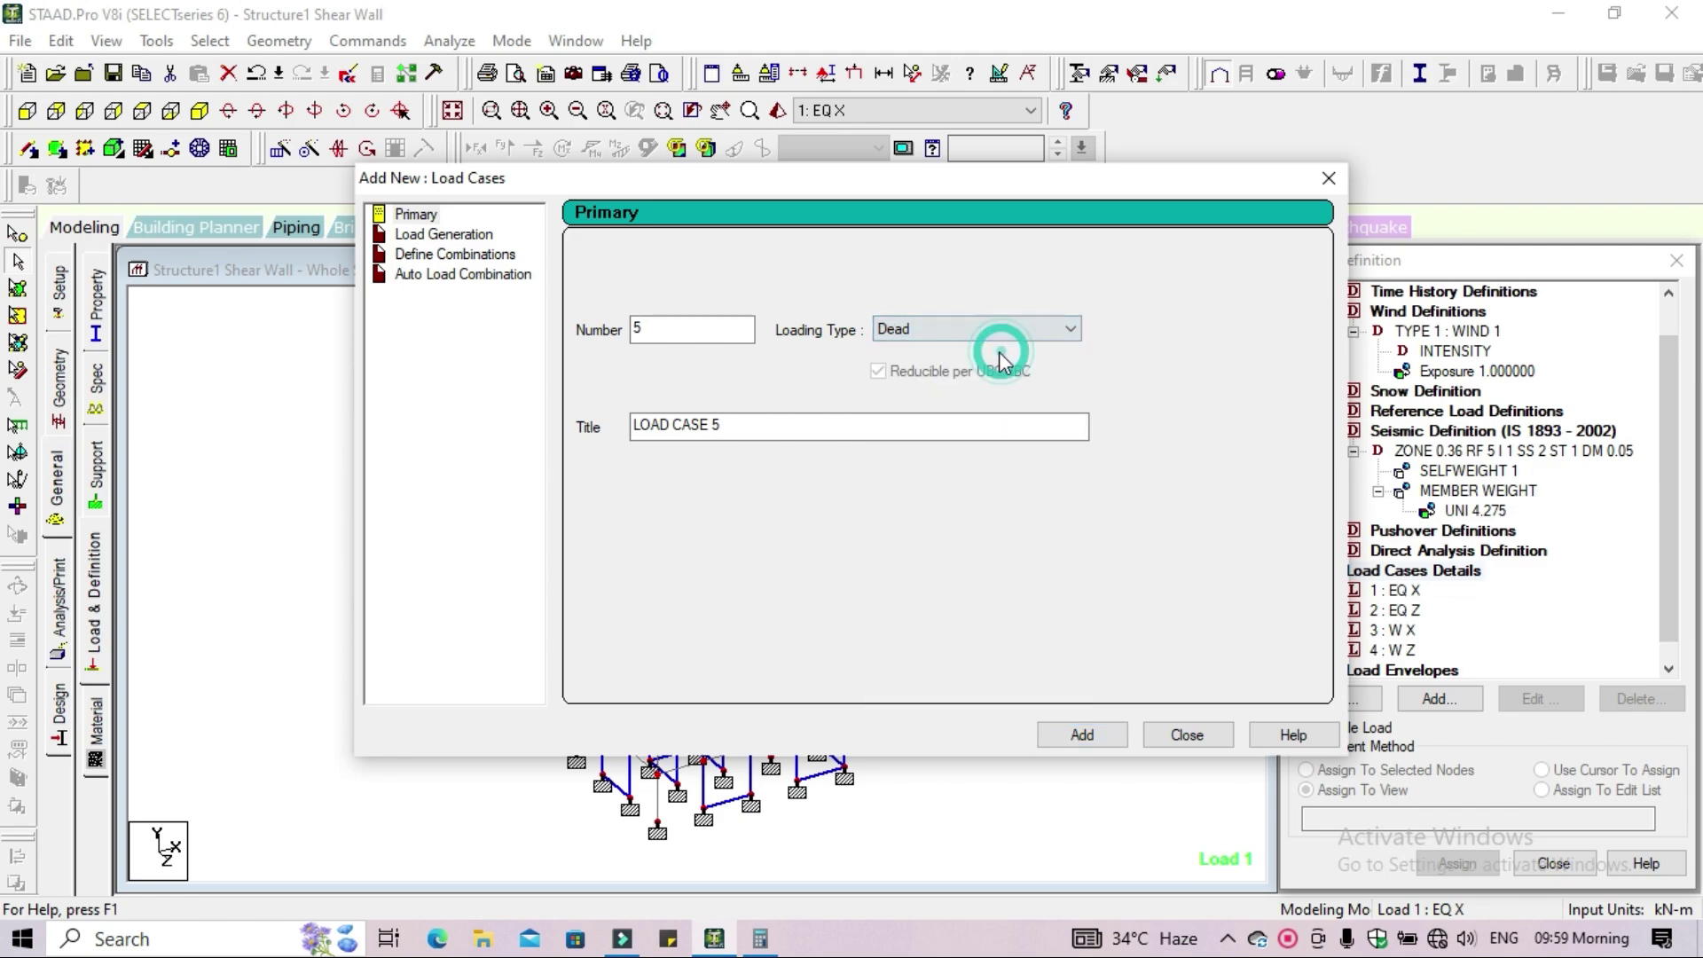
left_click_drag(748, 430, 623, 428)
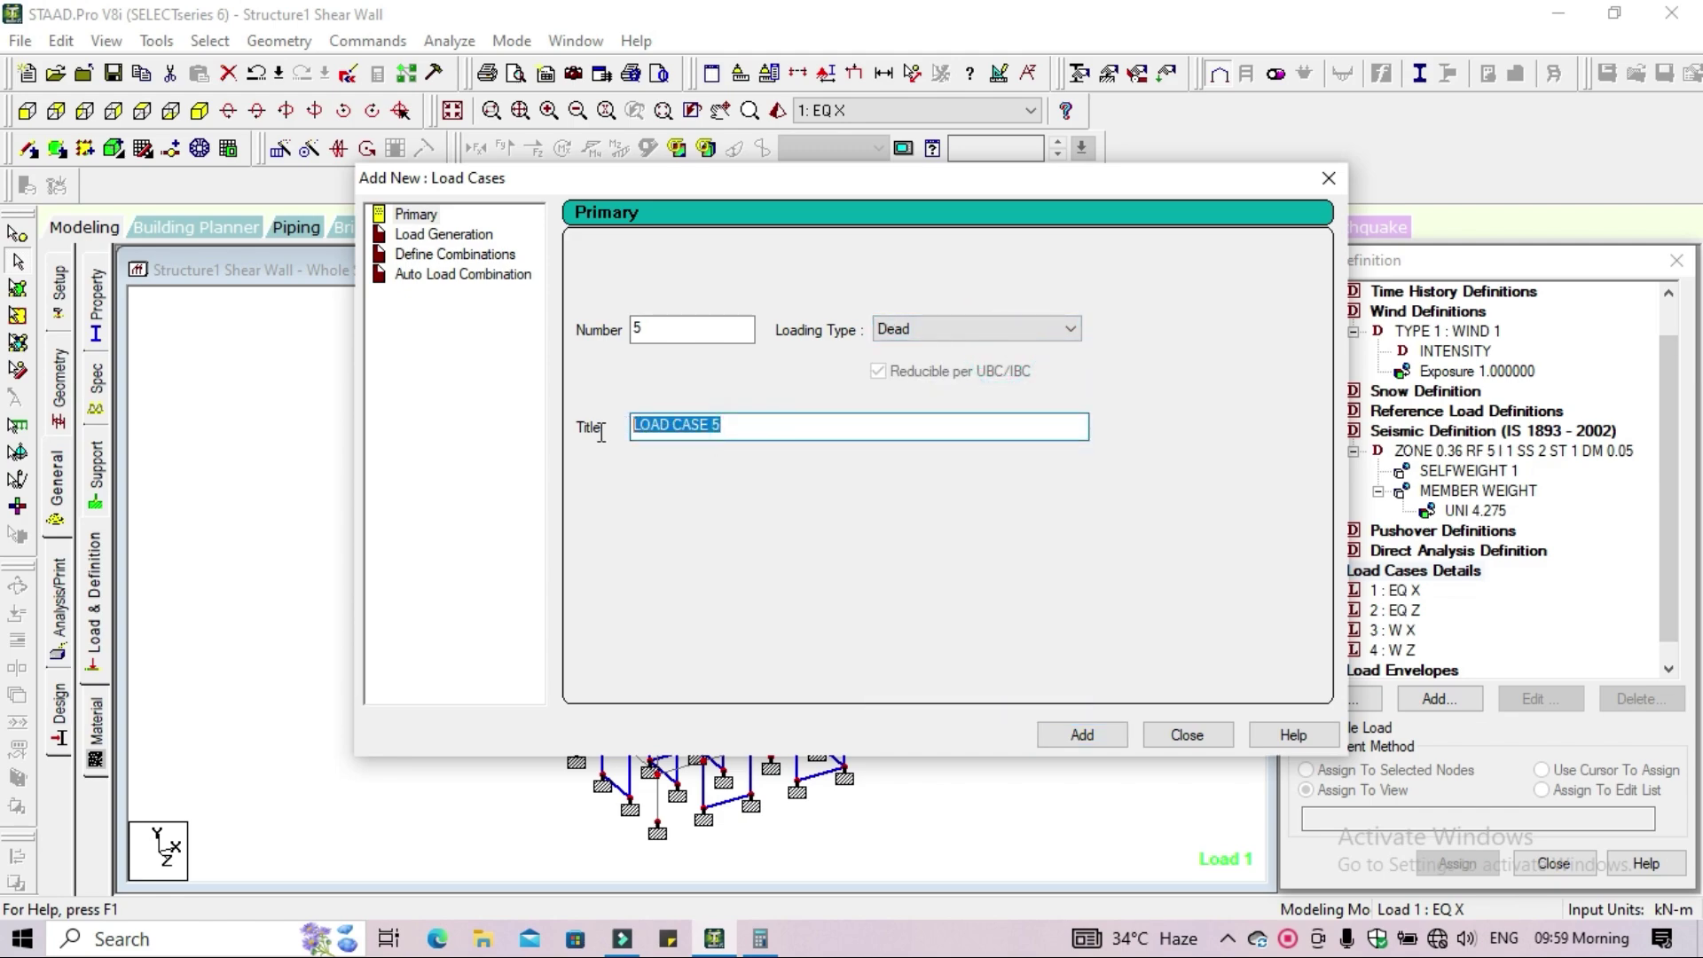
type("DL")
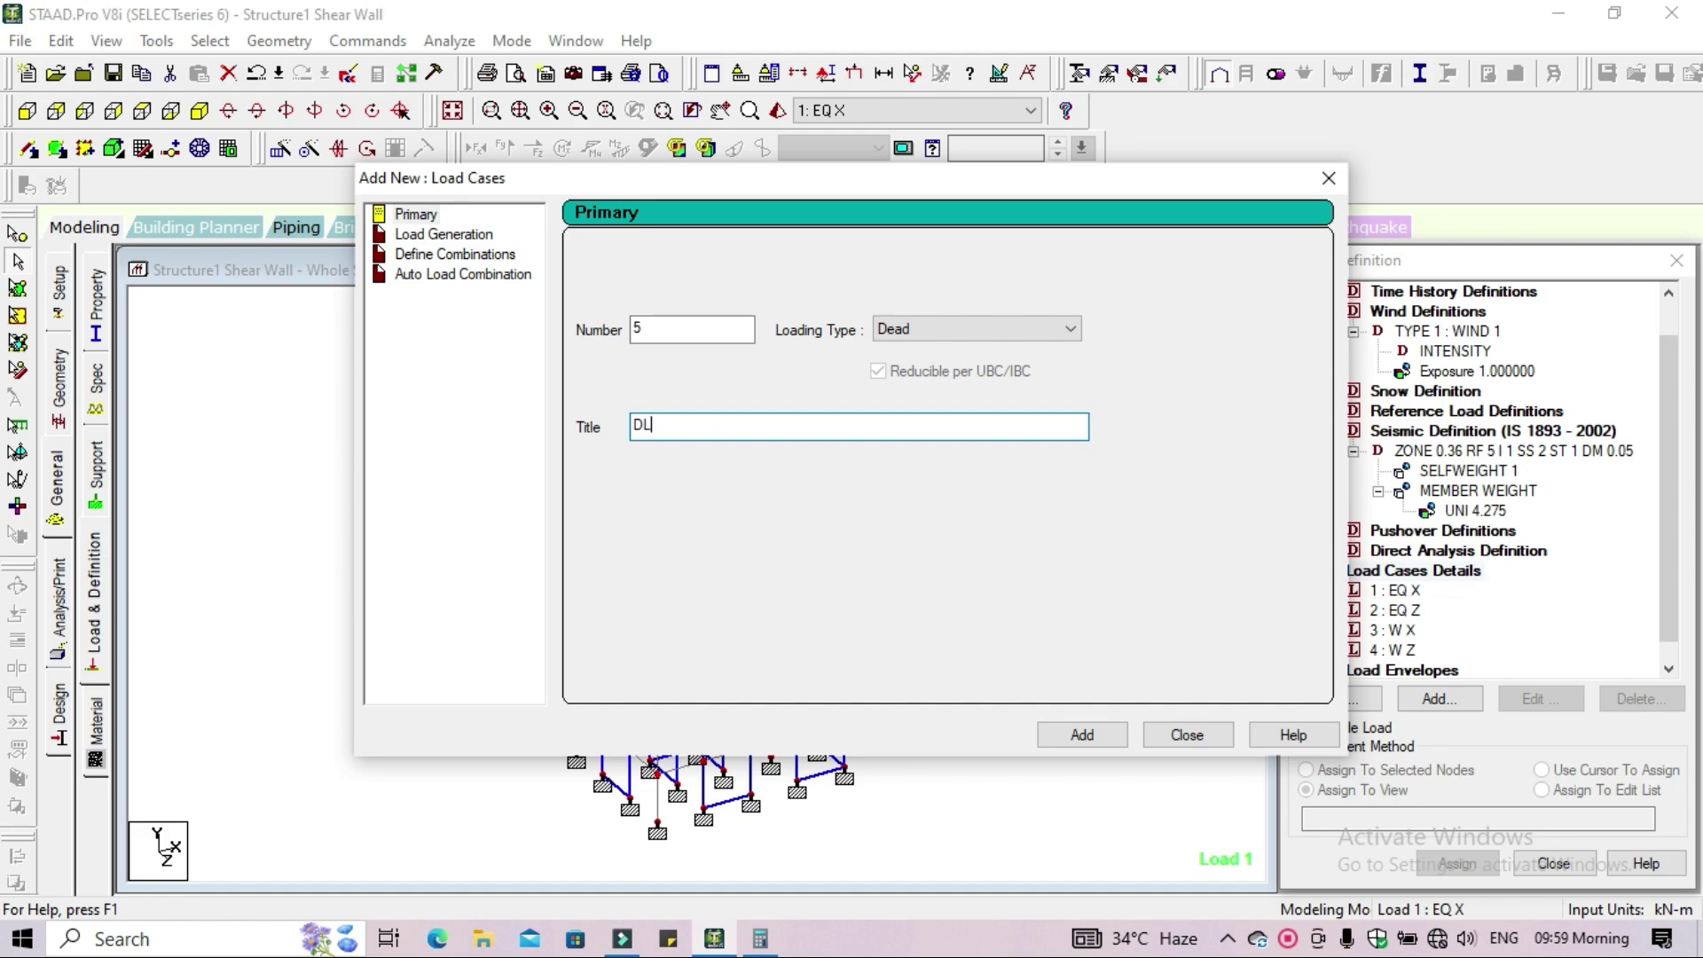
left_click(1082, 736)
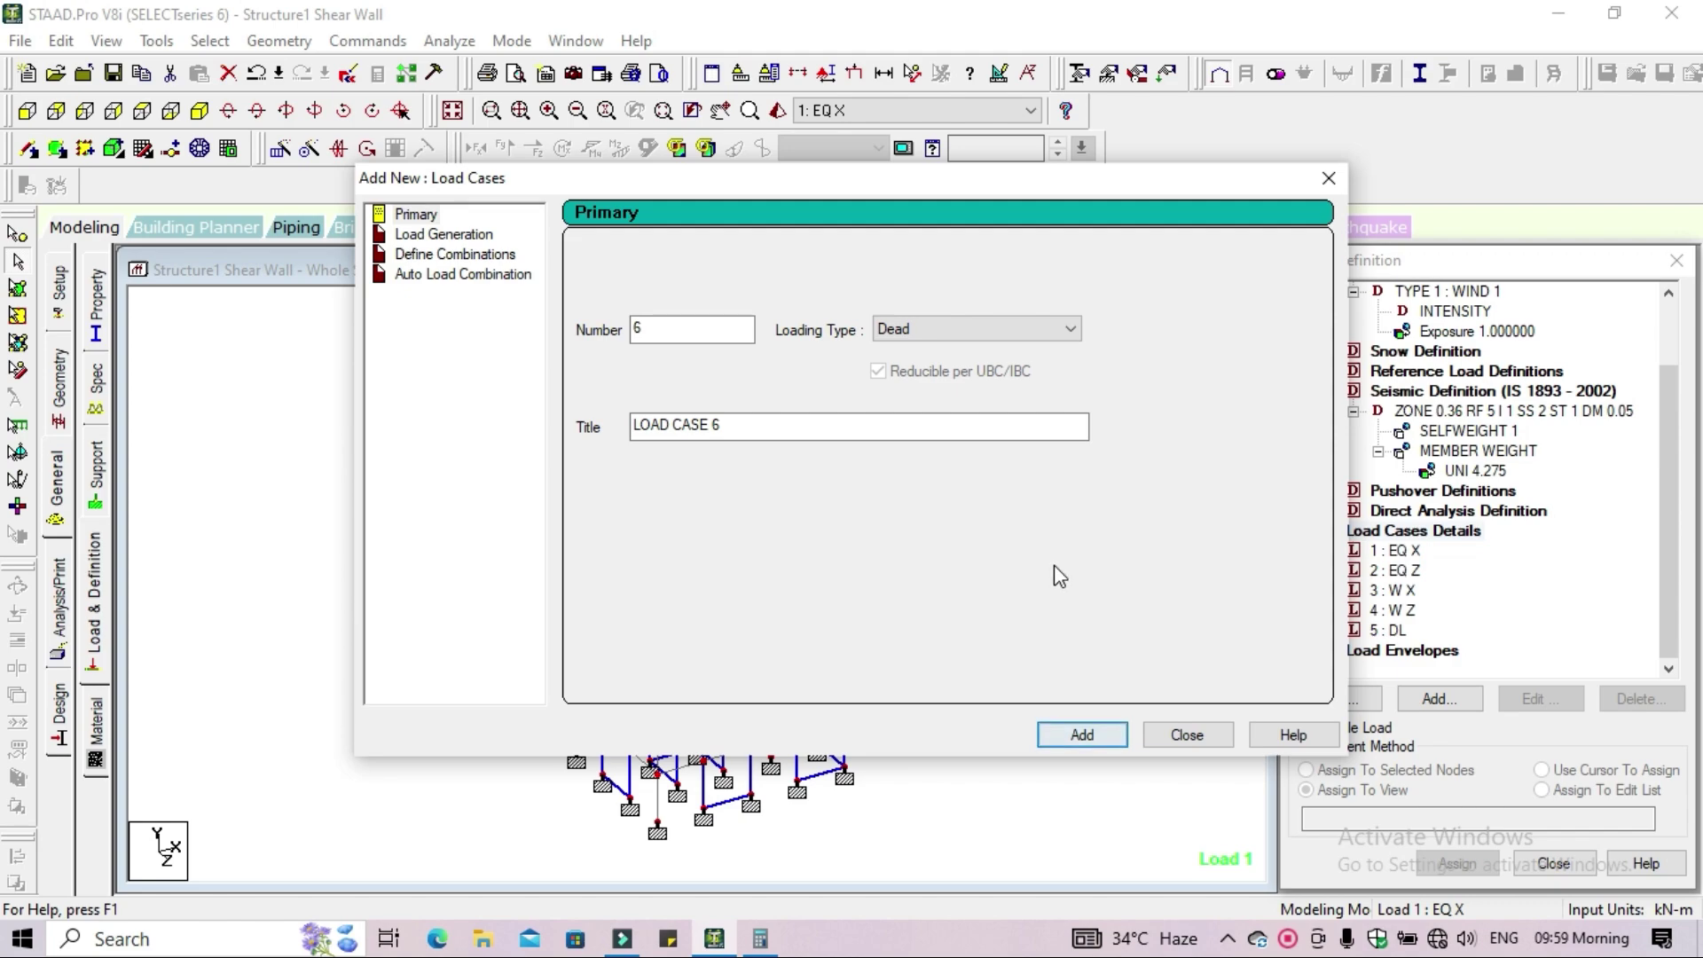
Add primary load case 6 with the loading type Live and the title LL, then finish adding load cases
left_click(1024, 332)
left_click(1003, 367)
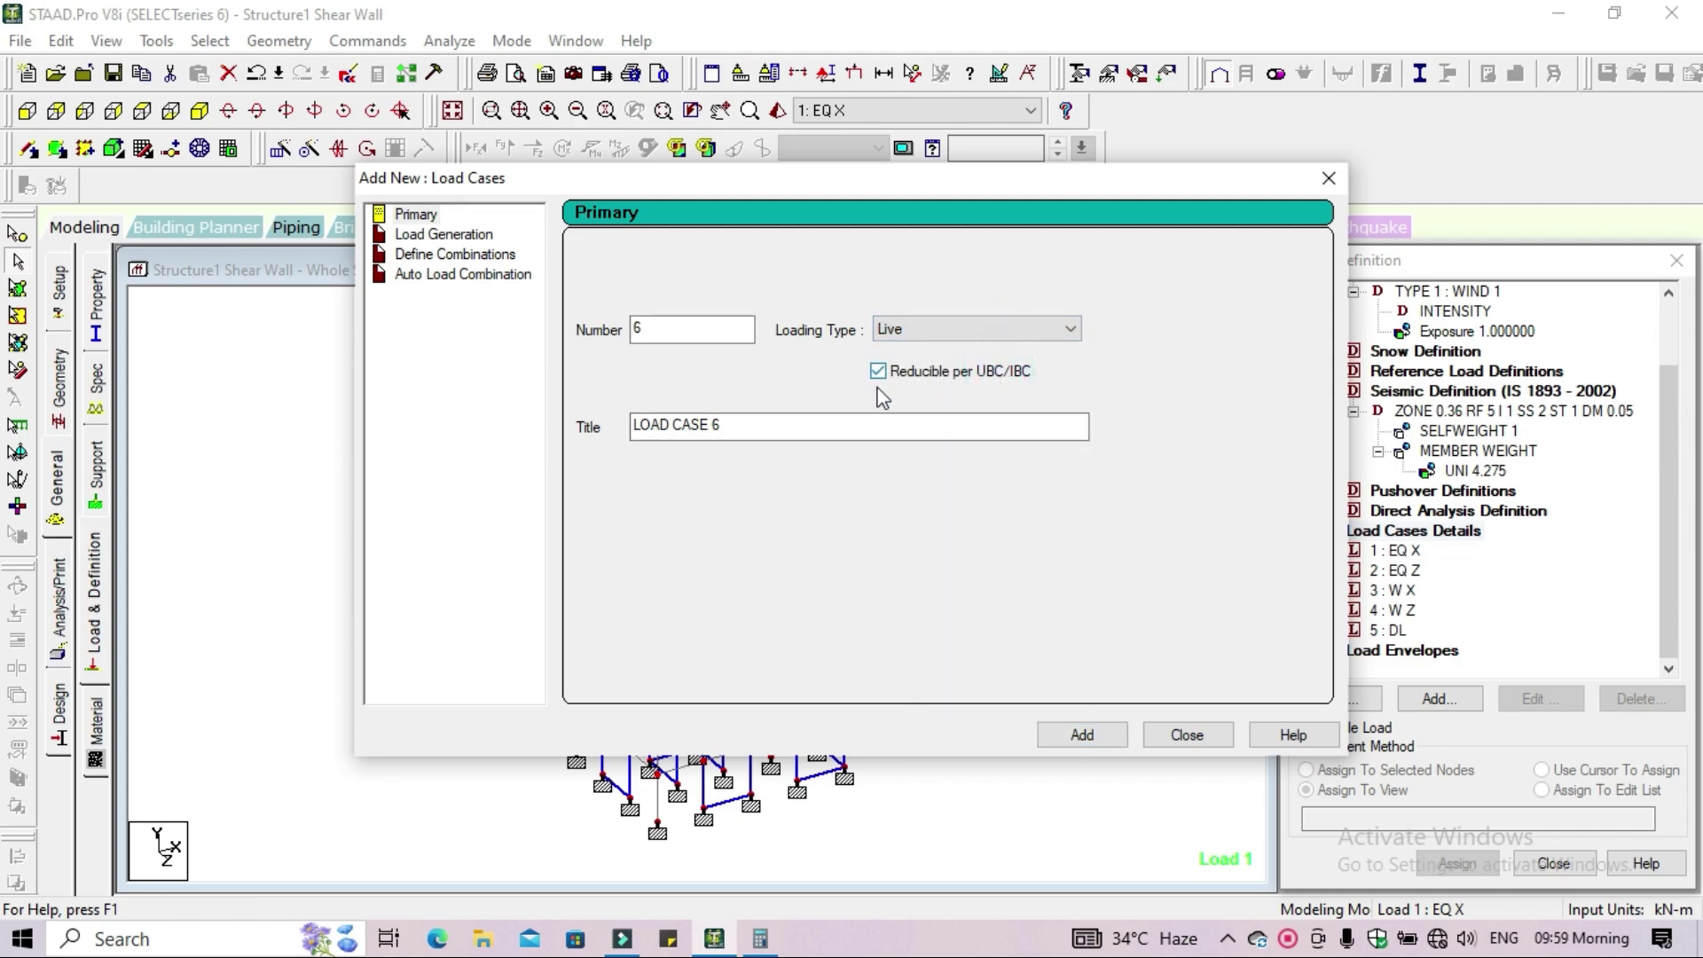
left_click_drag(745, 426, 626, 435)
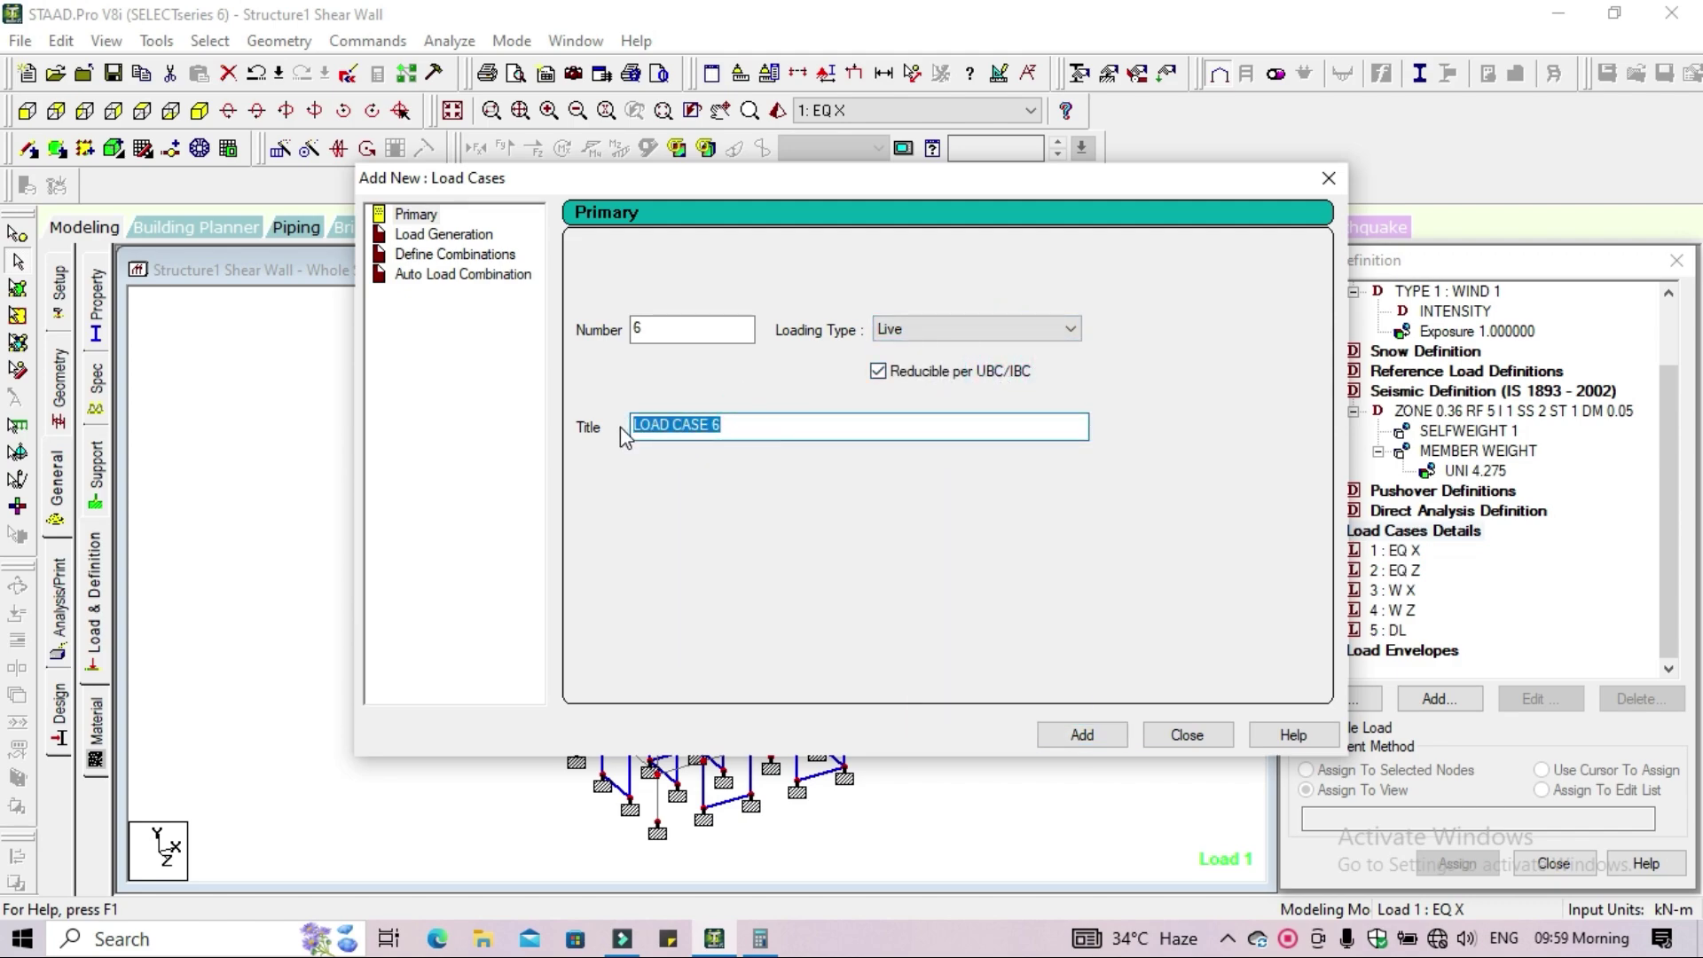
type("LL")
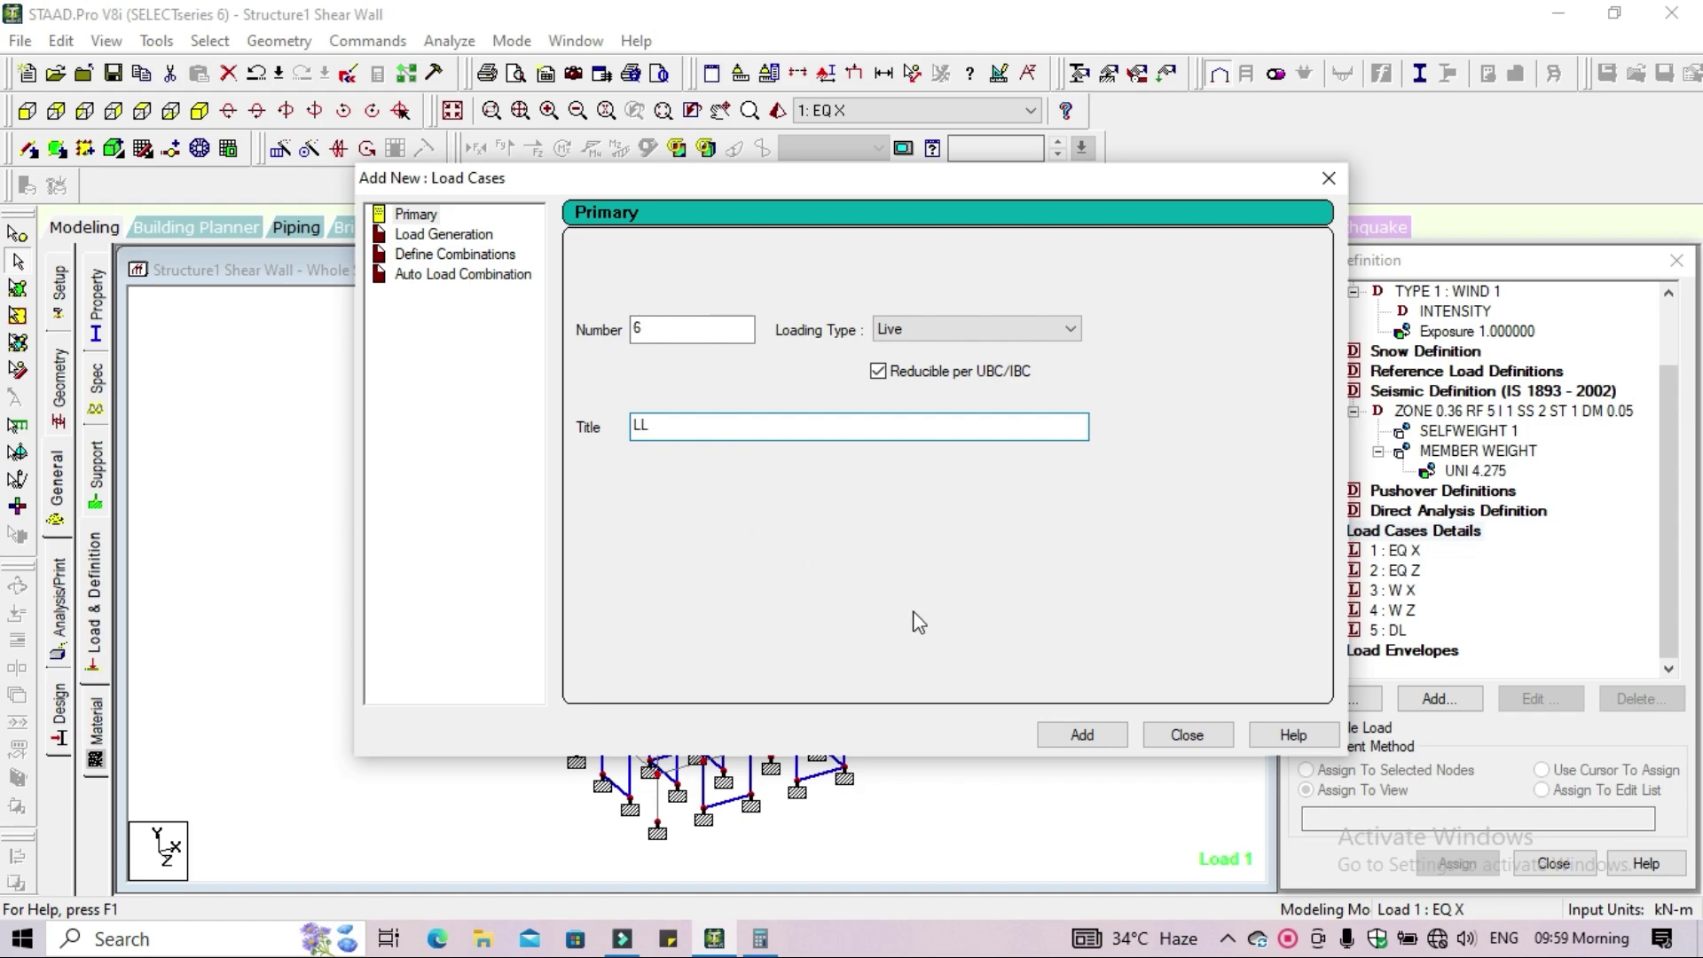
left_click(1070, 736)
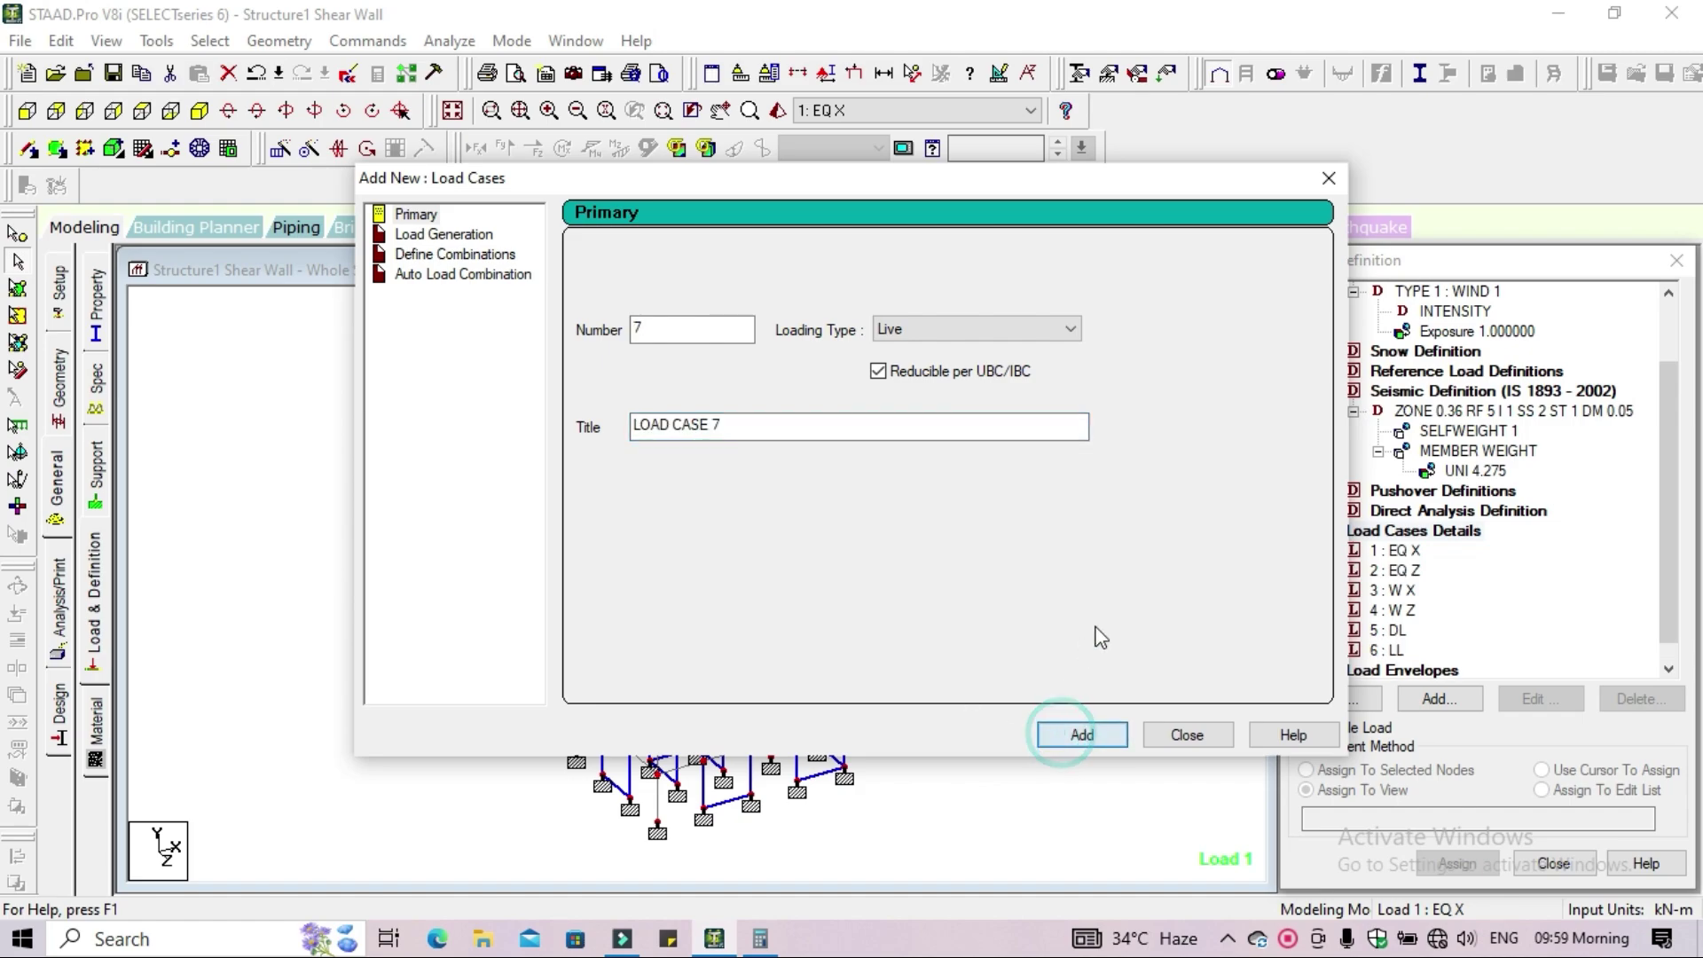
left_click(1188, 736)
Add a seismic load in the X direction with factor 1 to load case 1, EQ X
scroll(1490, 541, "down", 1)
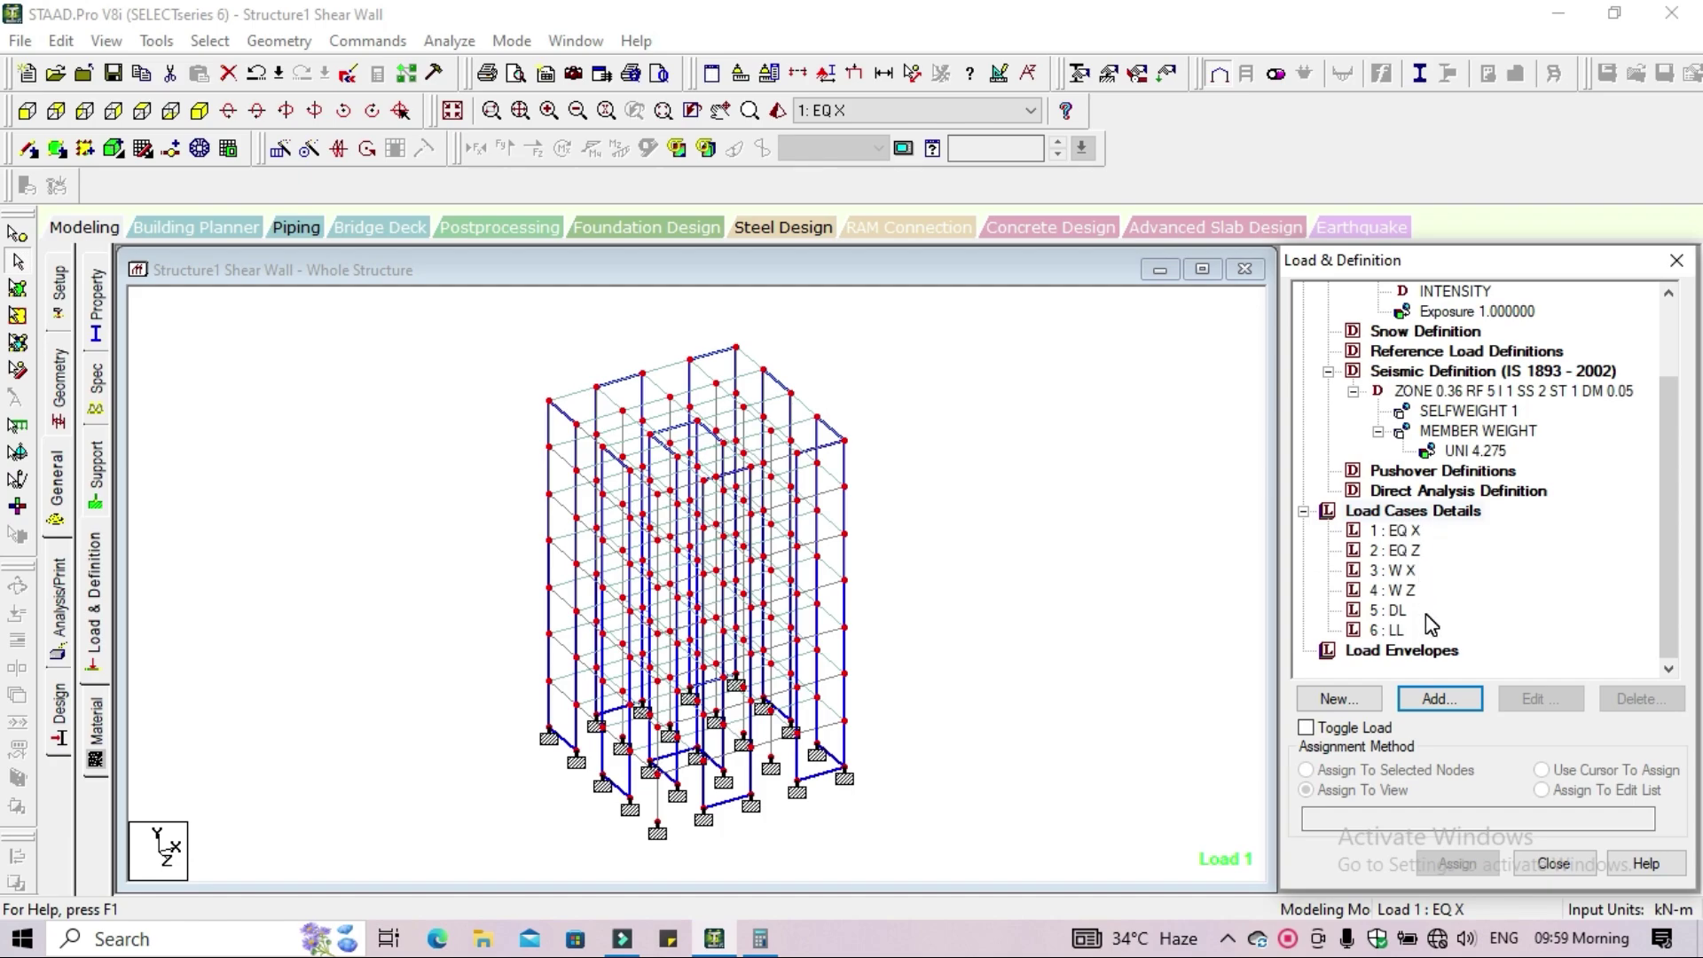
left_click(1410, 532)
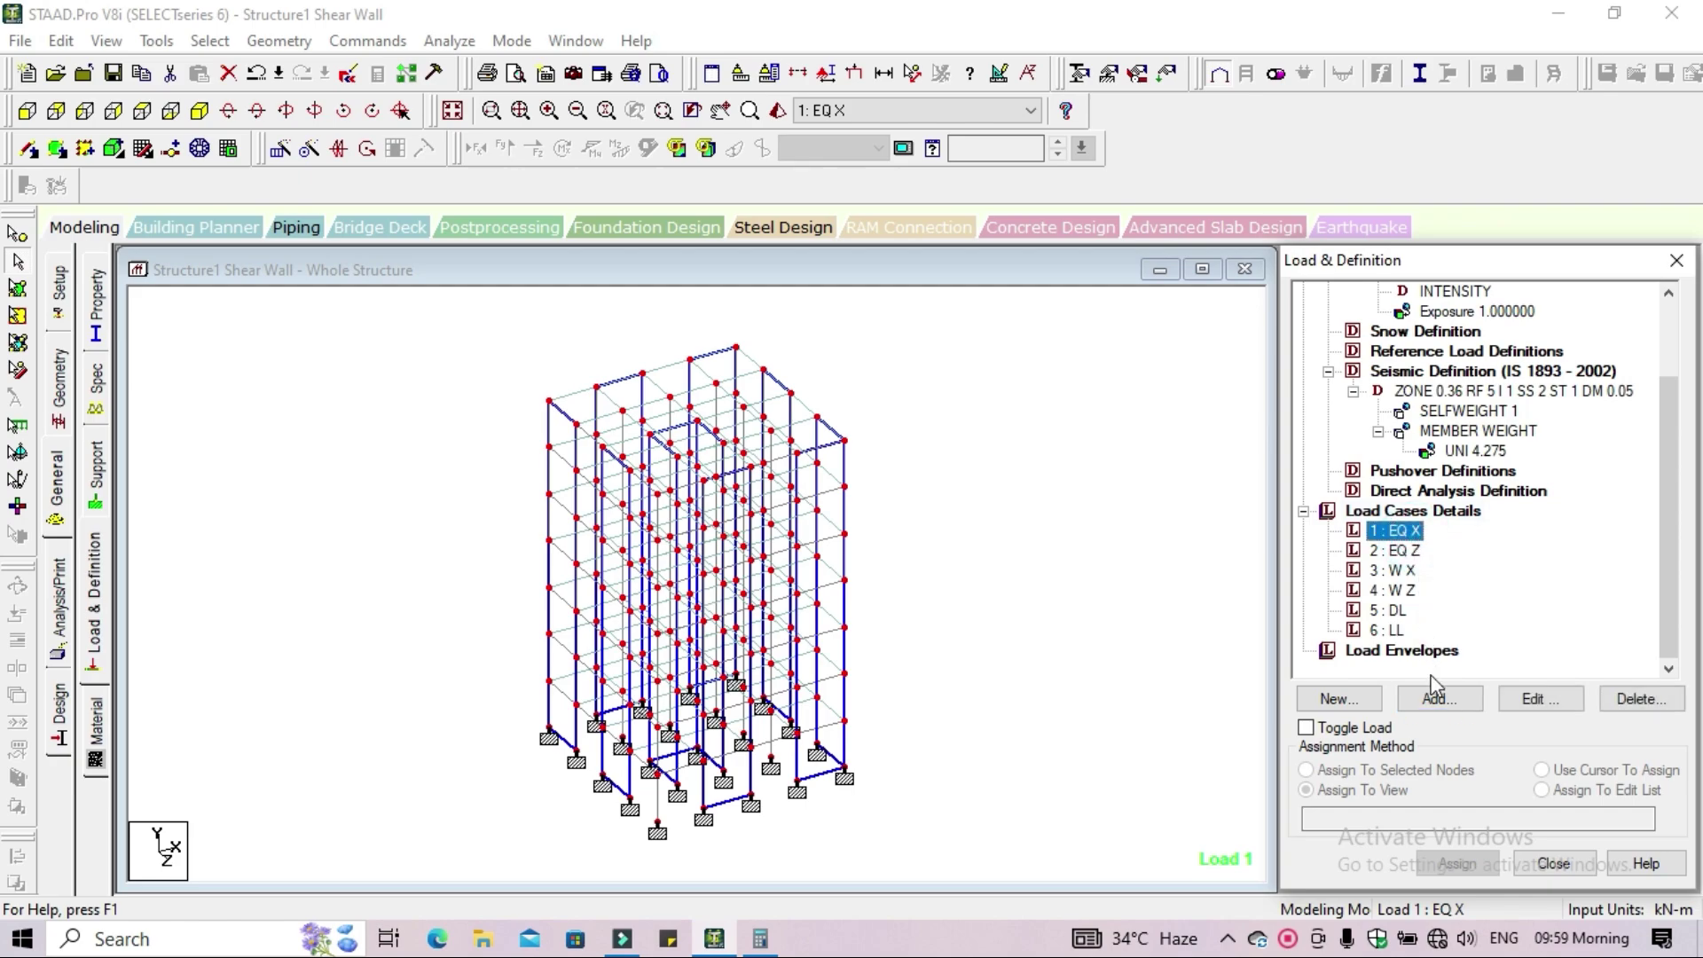
left_click(1438, 700)
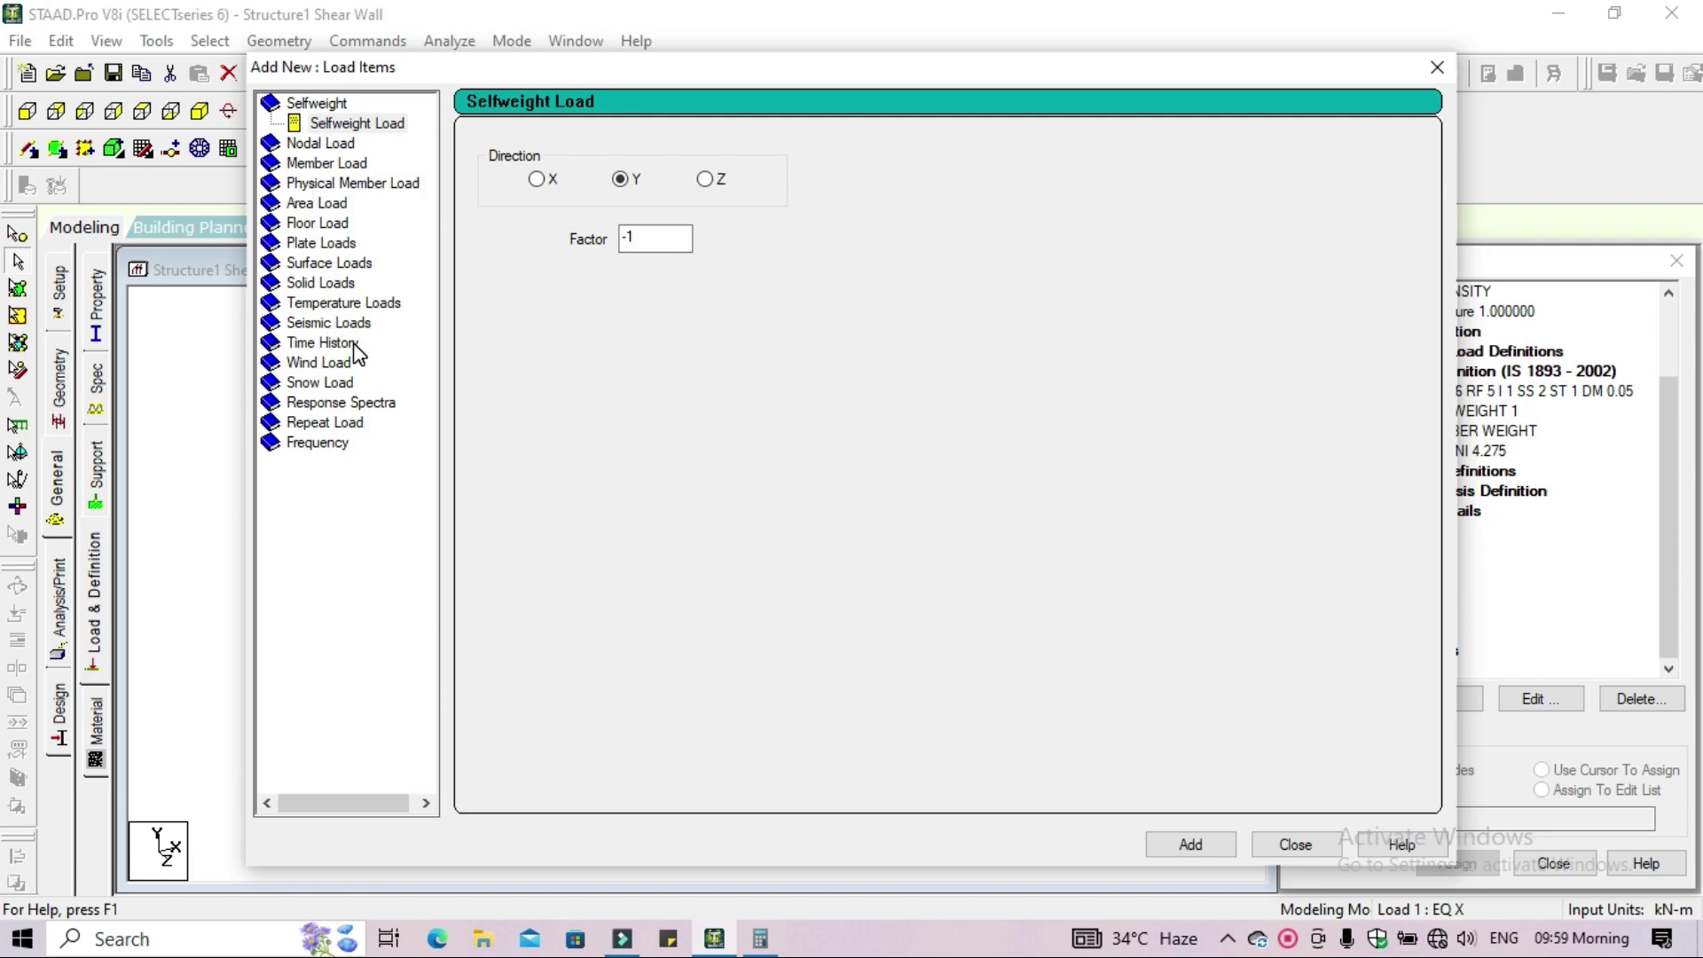
left_click(343, 323)
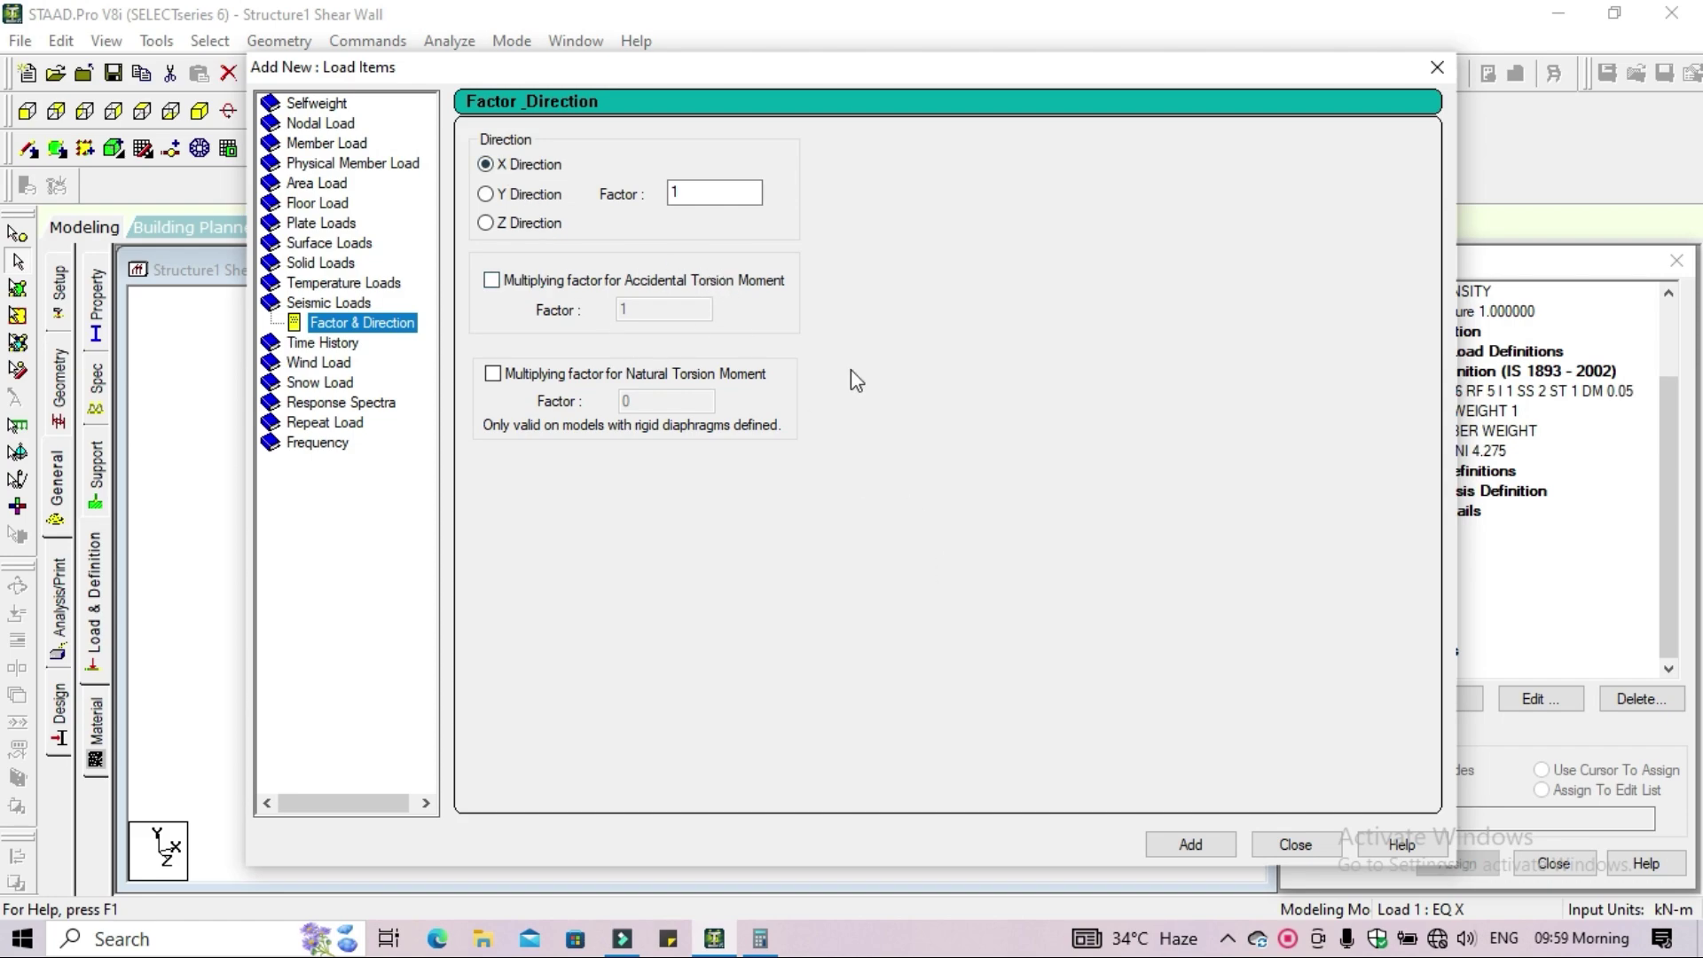
left_click(1209, 843)
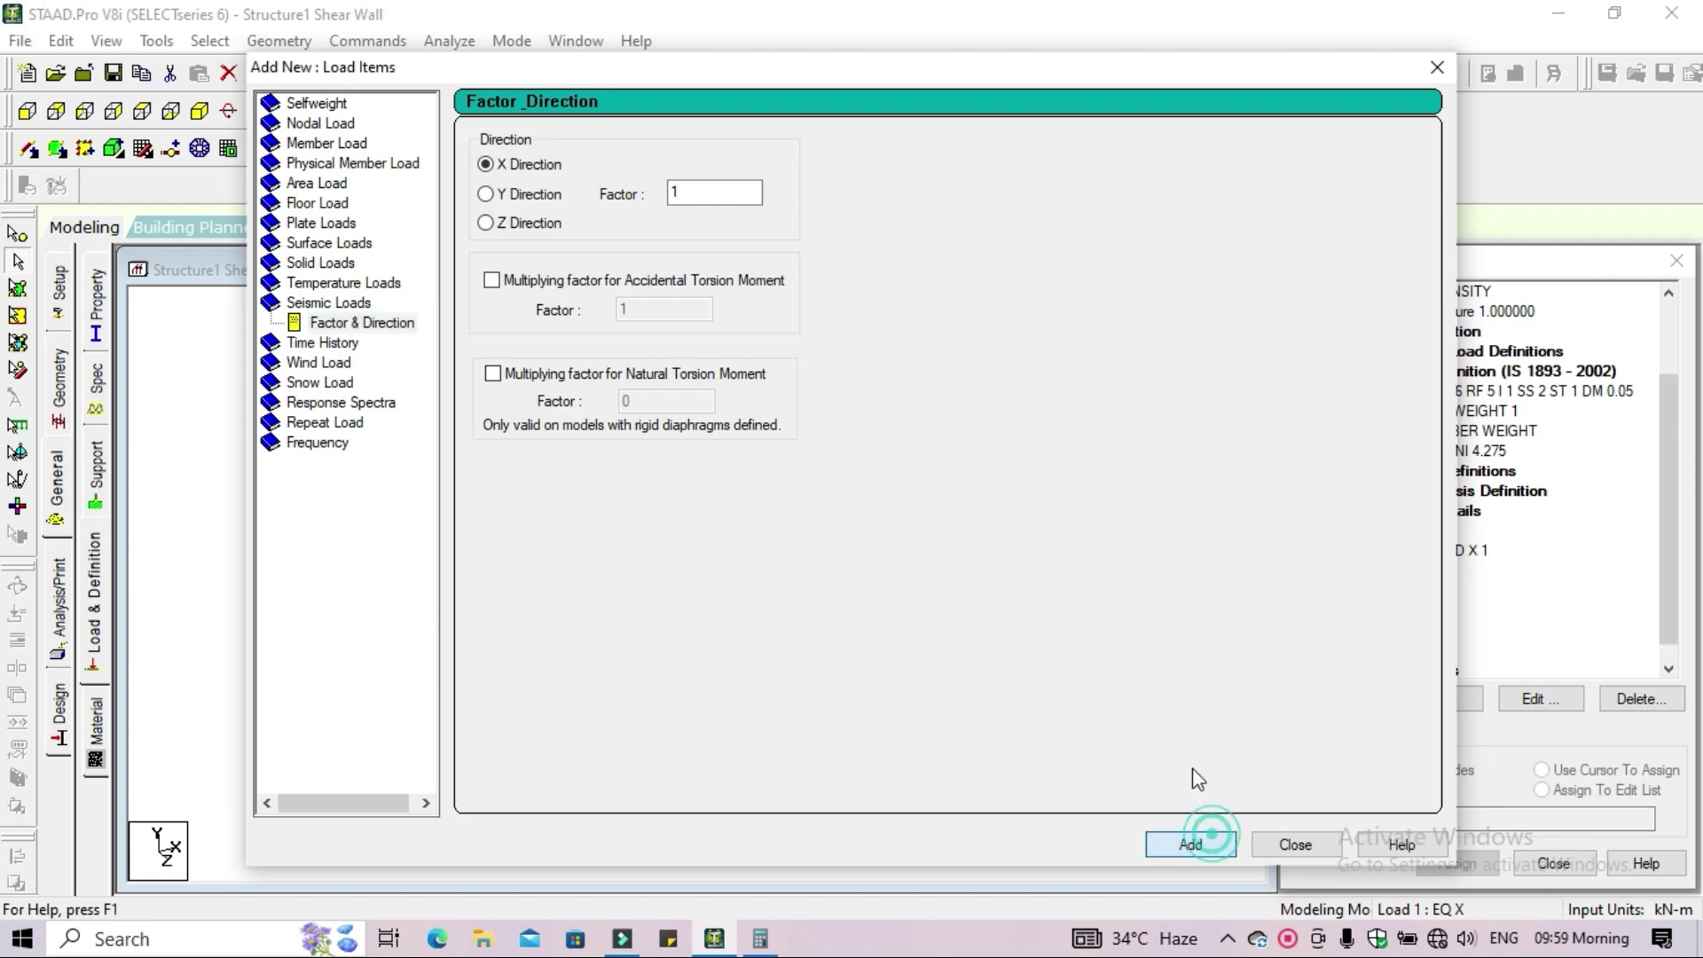
left_click_drag(997, 81, 838, 40)
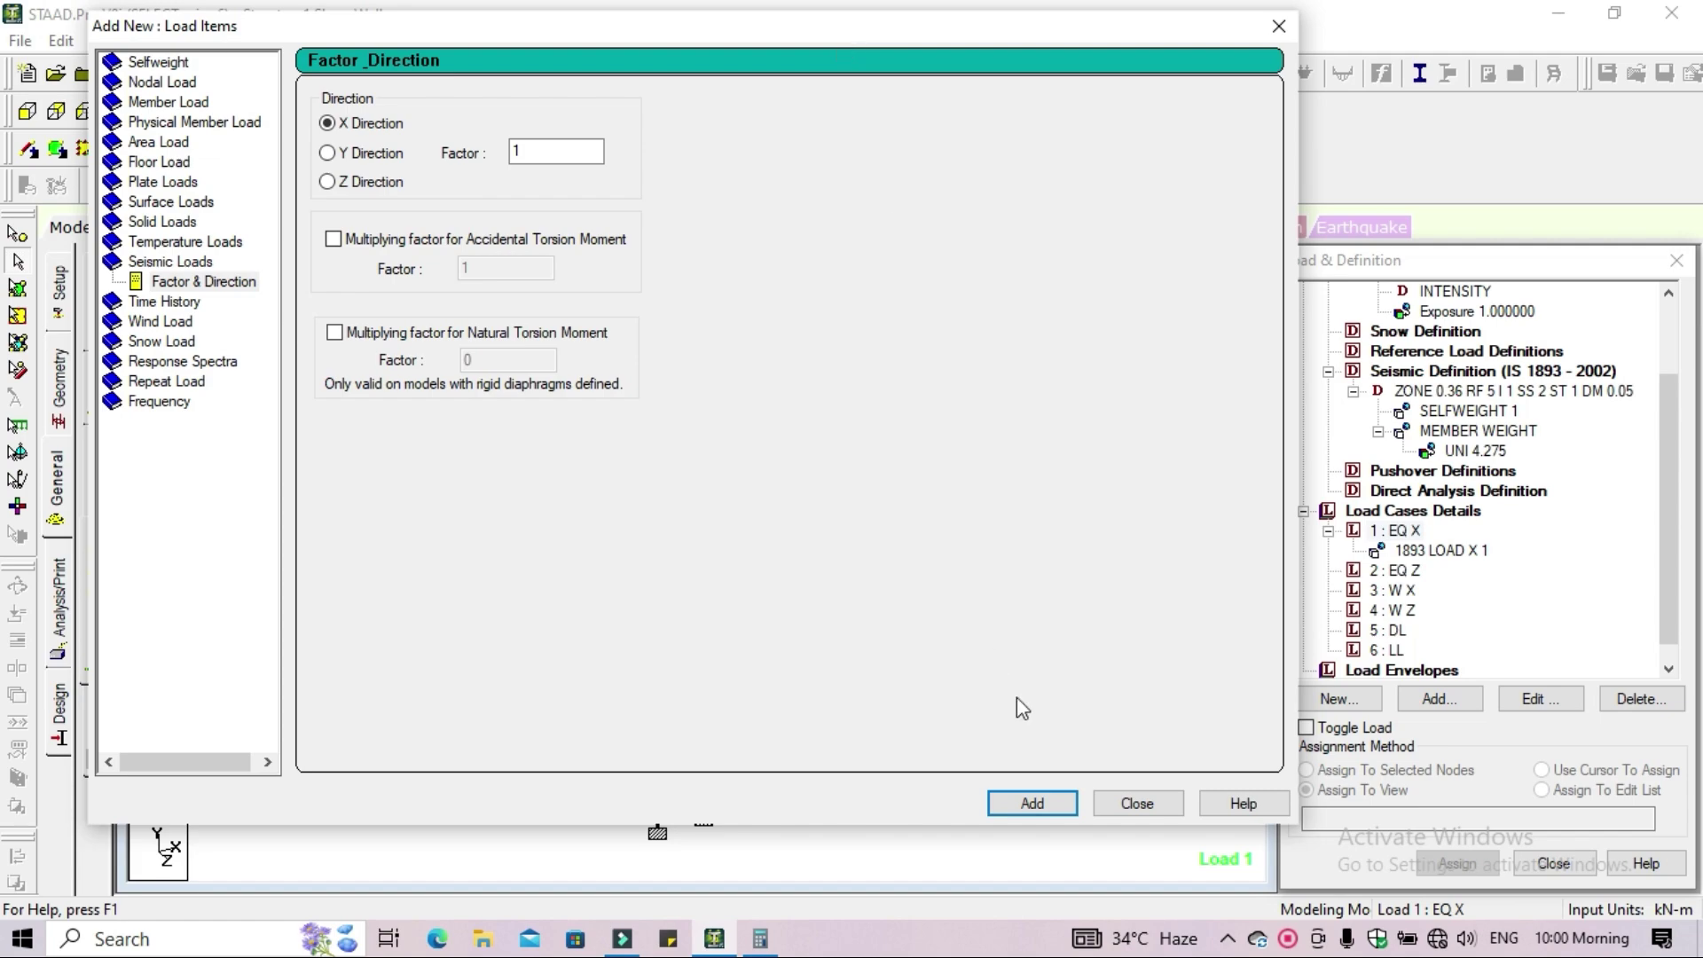
left_click(1136, 802)
Add a seismic load in the Z direction with factor 1 to load case 2, EQ Z
left_click(1395, 570)
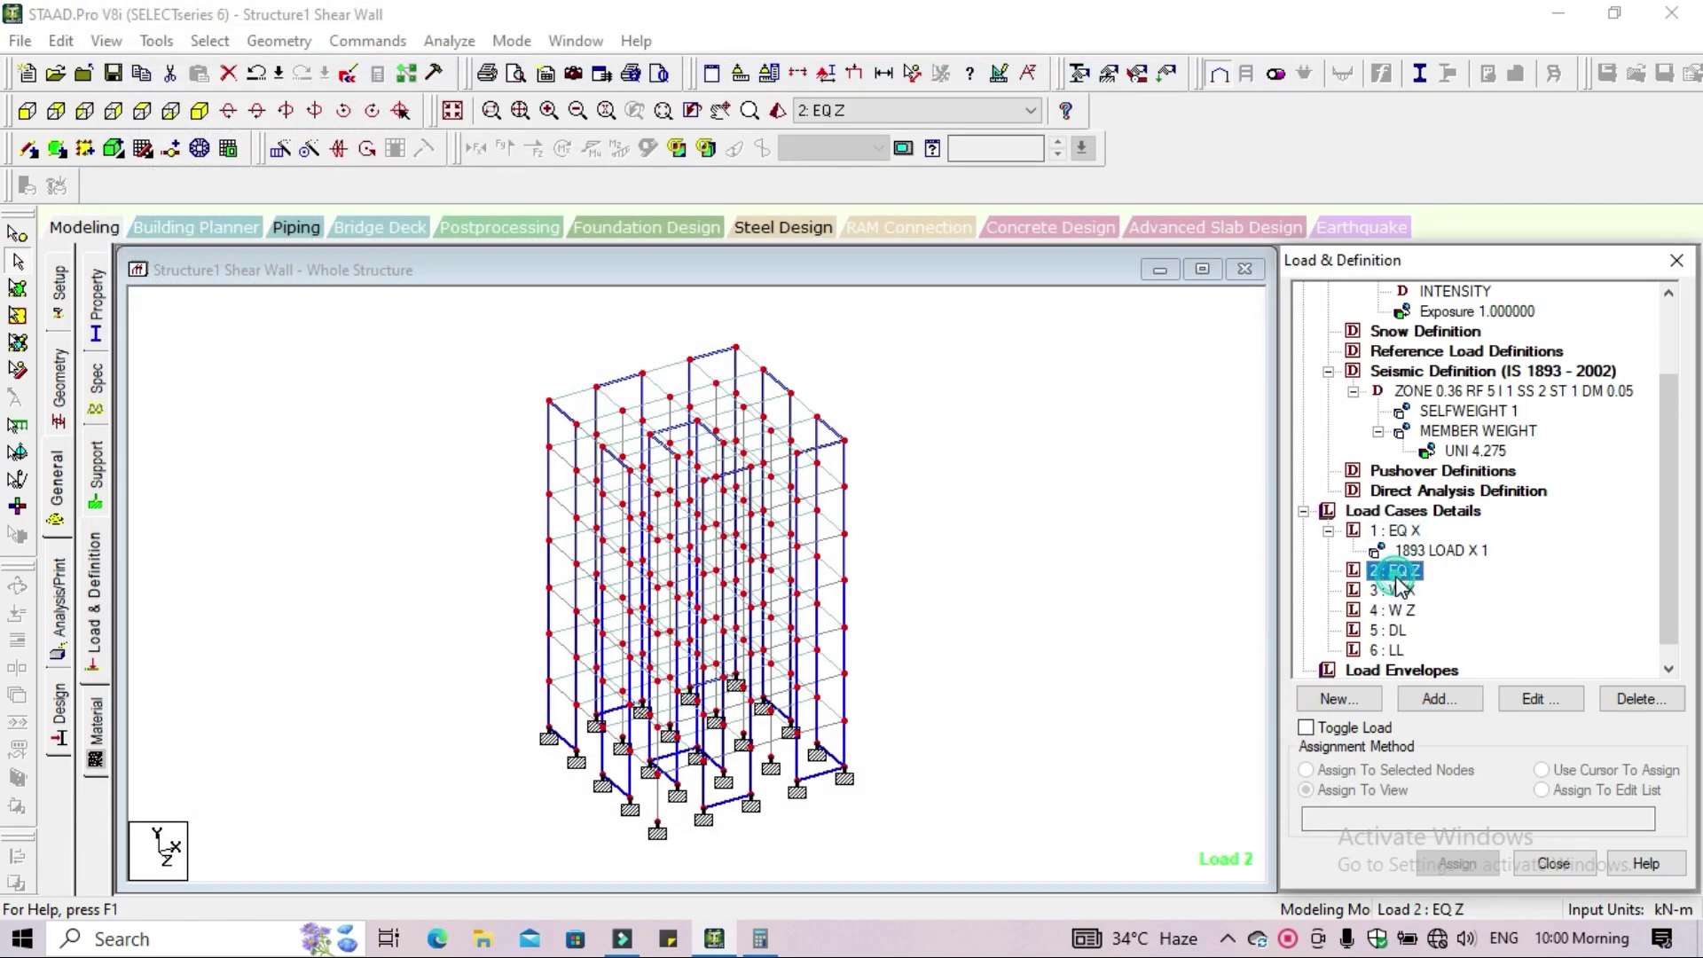
left_click(1439, 698)
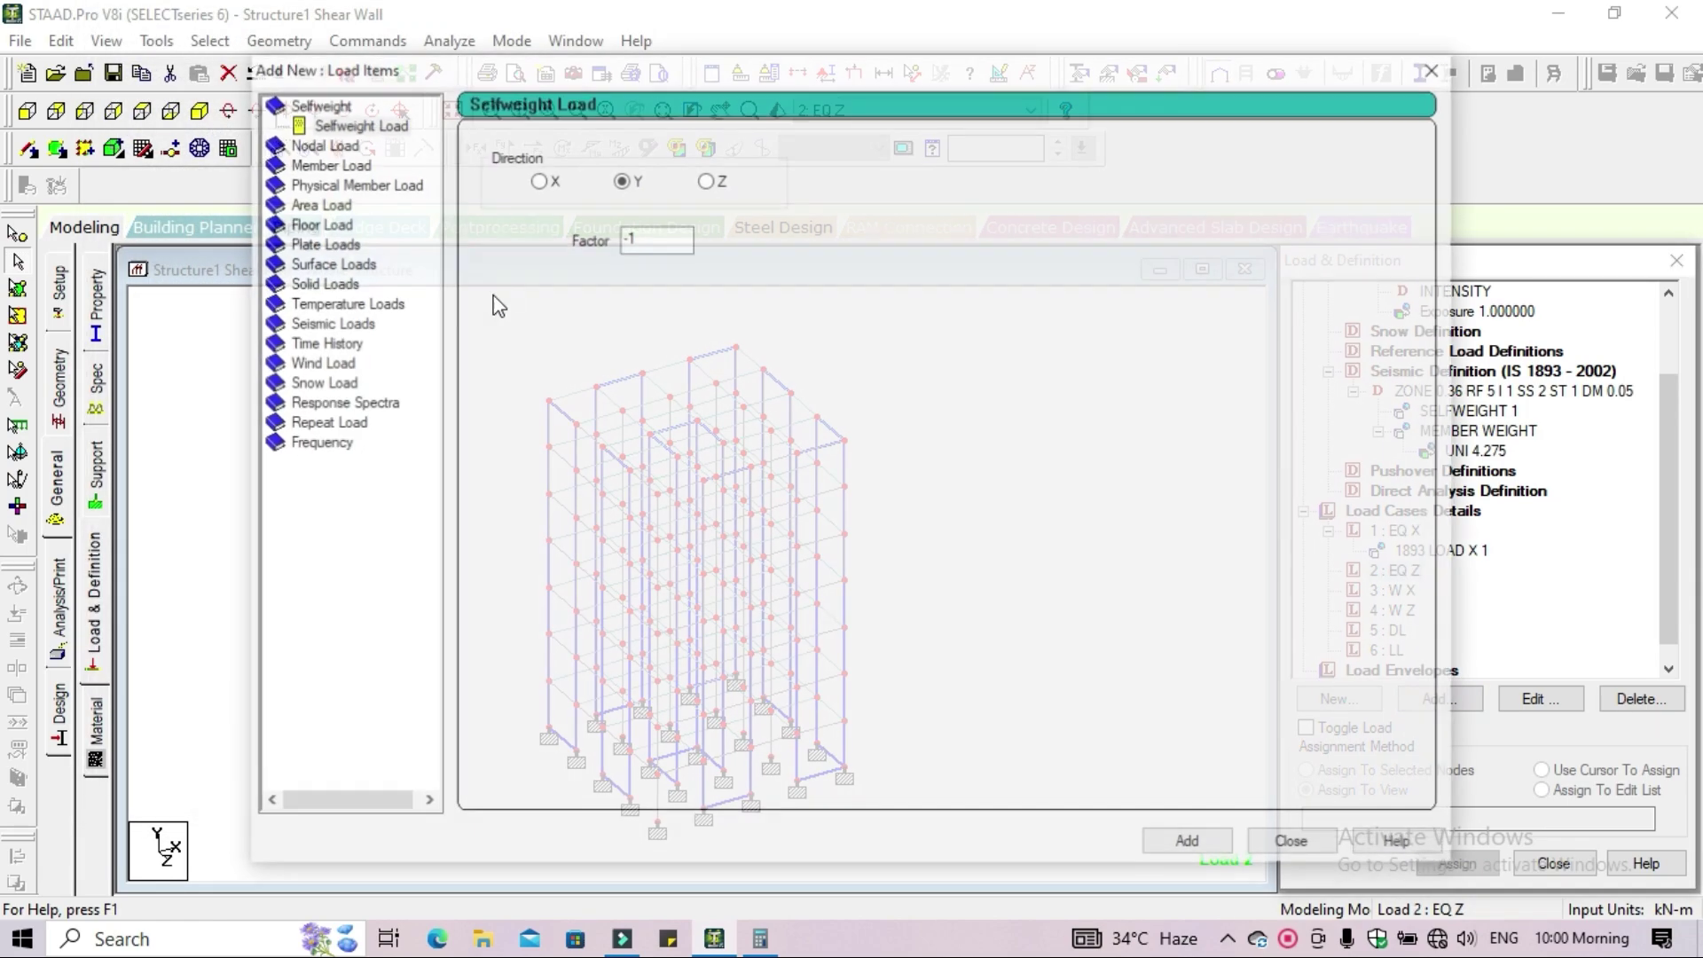
left_click(340, 326)
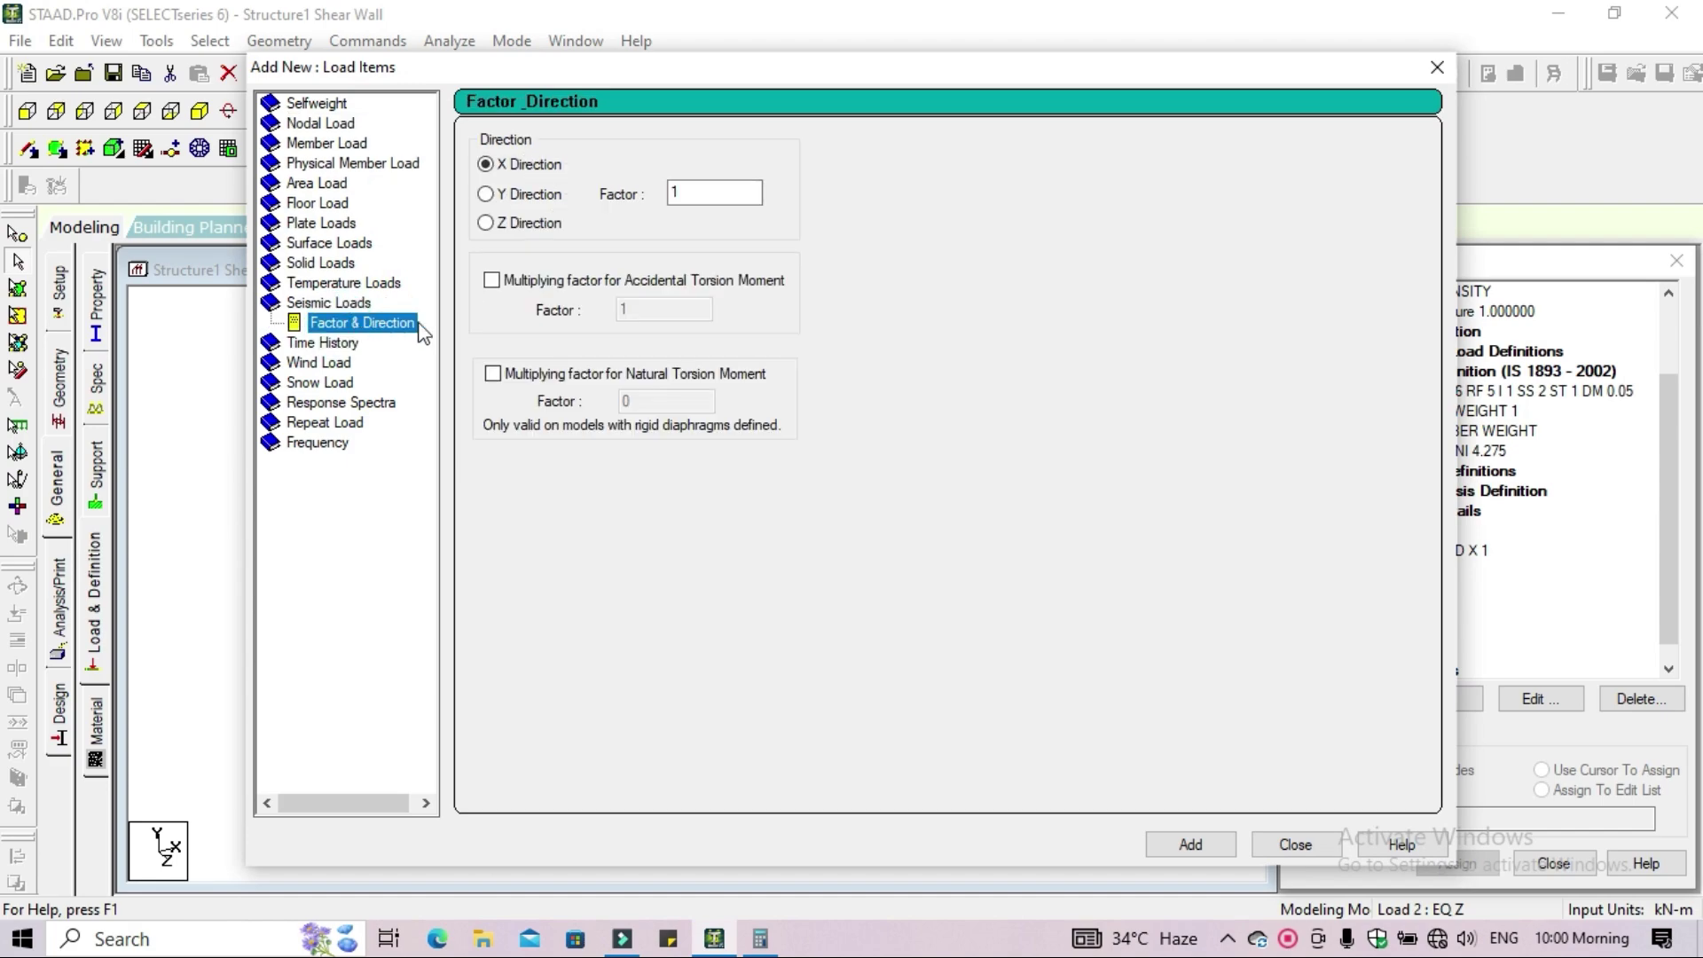
left_click(487, 226)
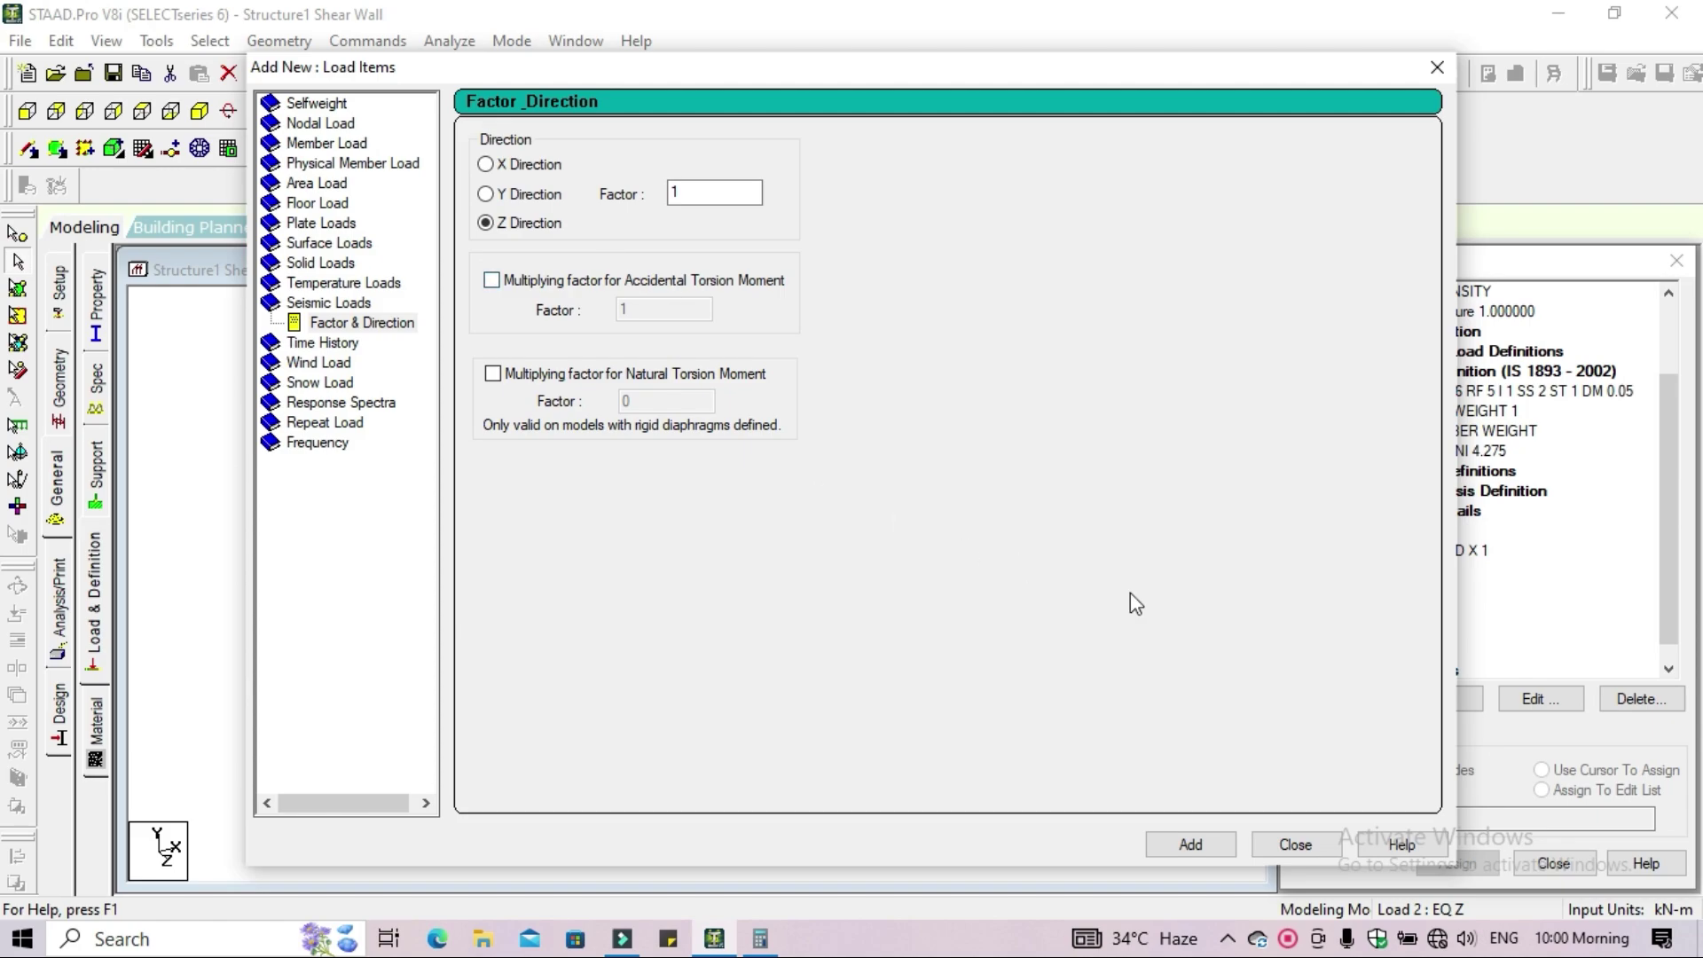
left_click(1206, 843)
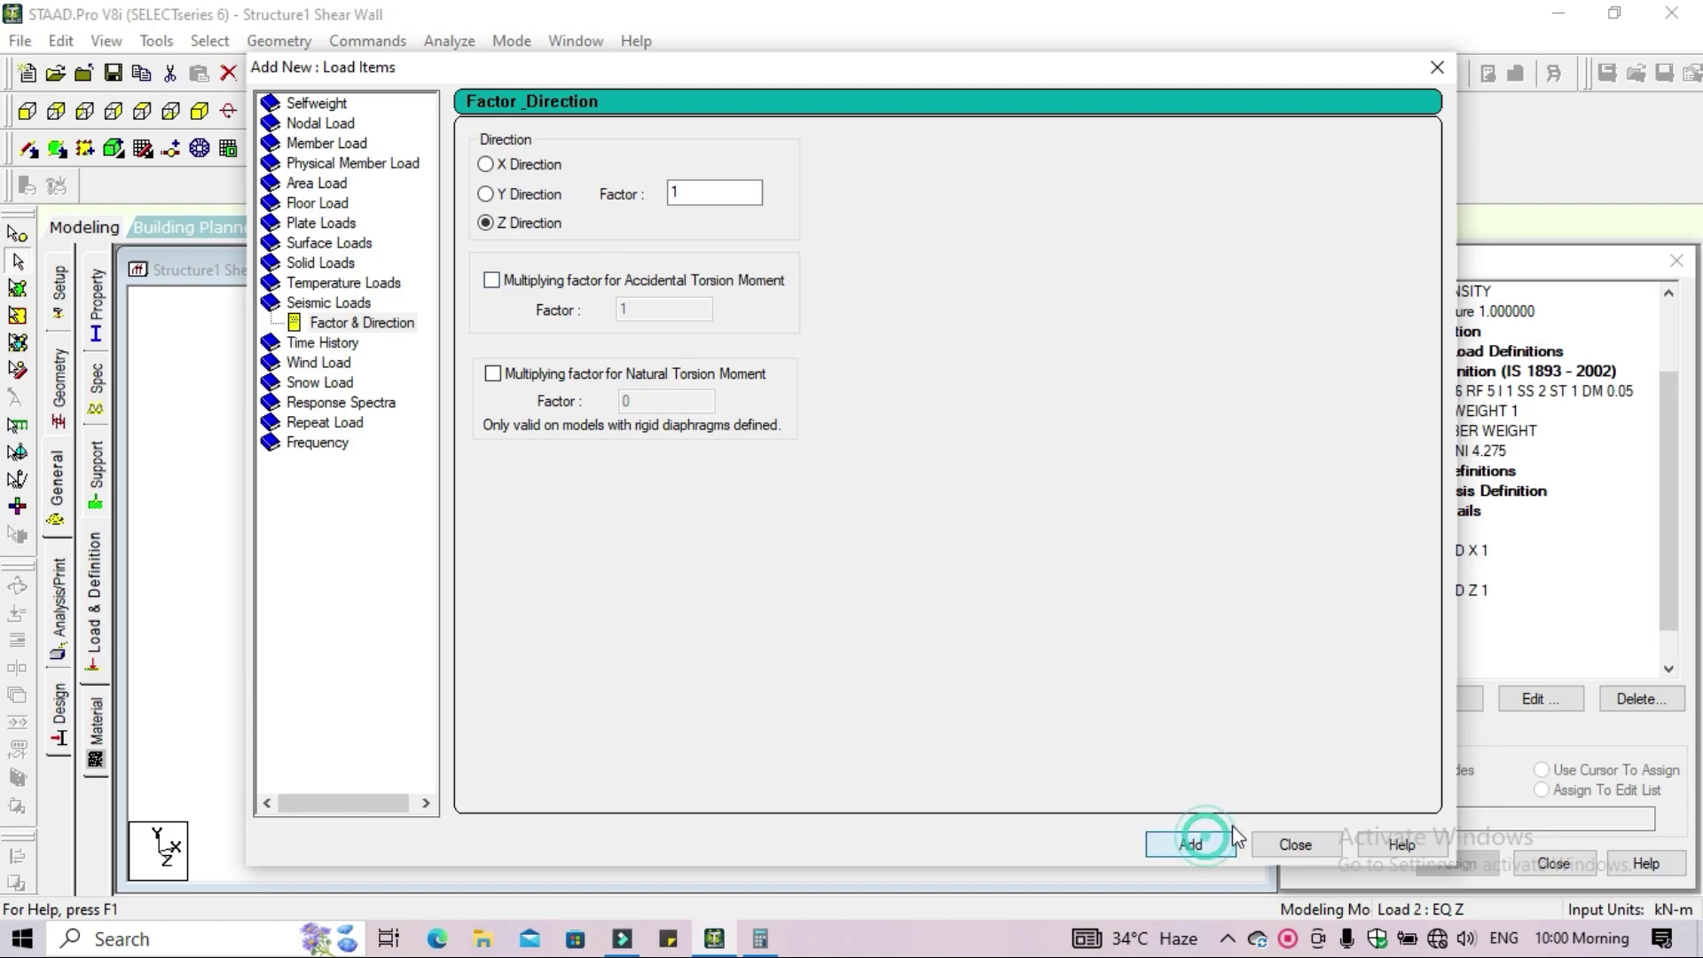
left_click(1290, 847)
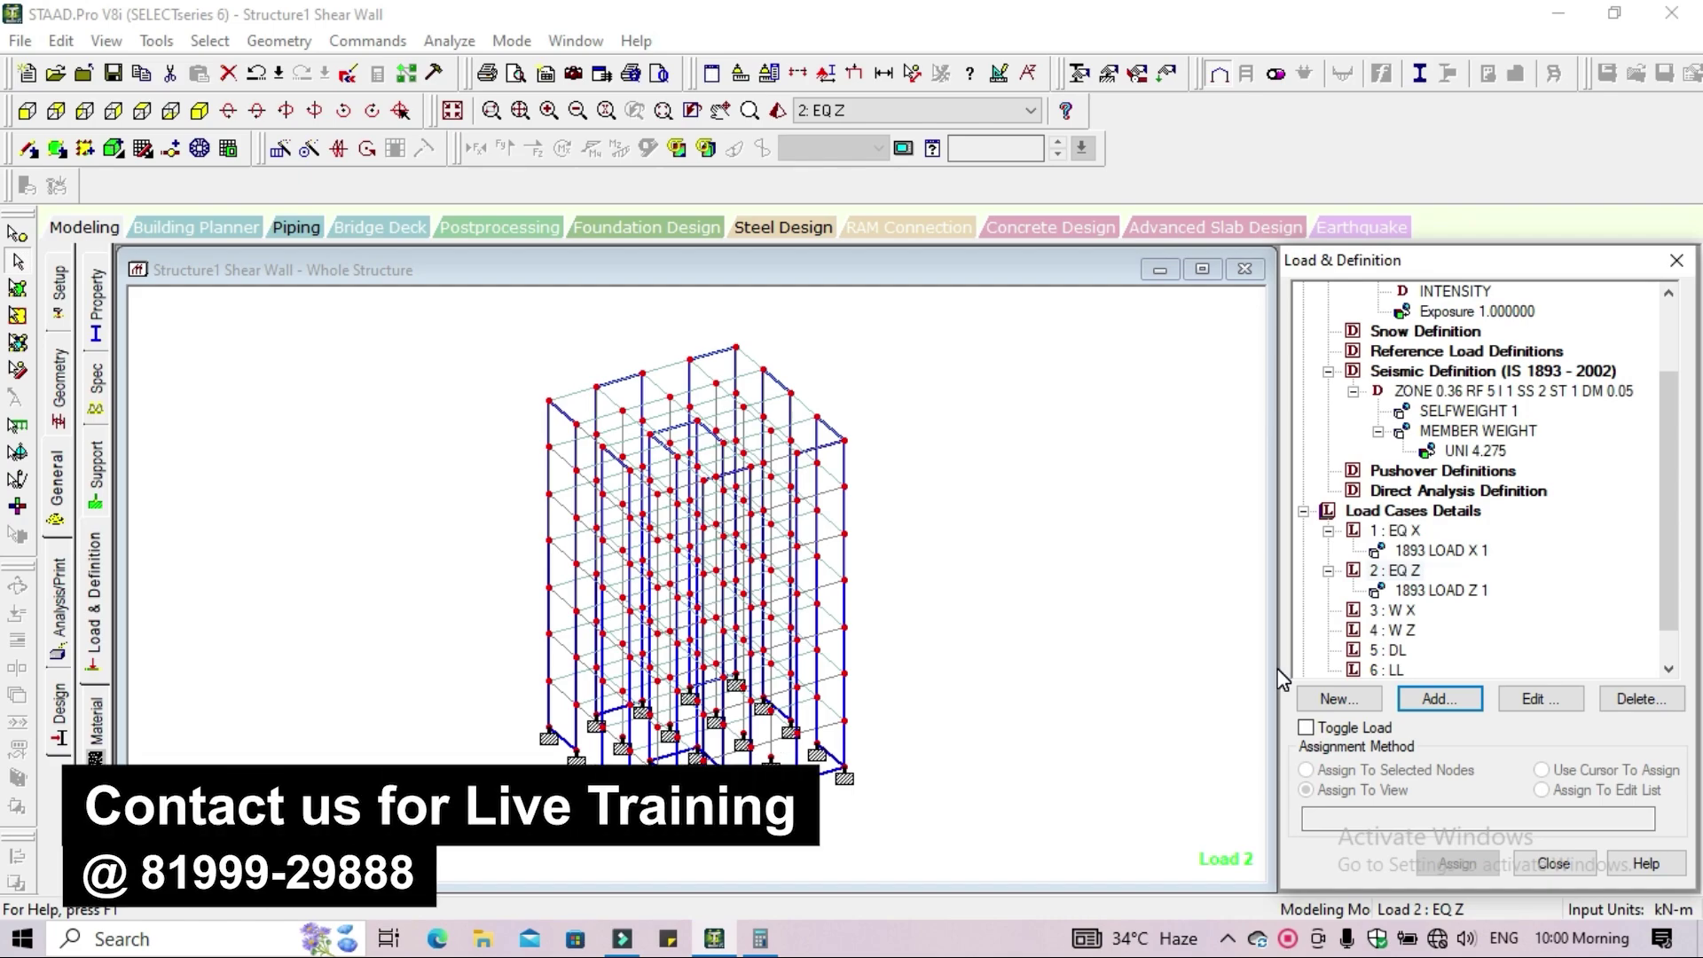
Add a type 1 wind load on the X windward face with factor 1 to load case 3, W X
left_click(1398, 610)
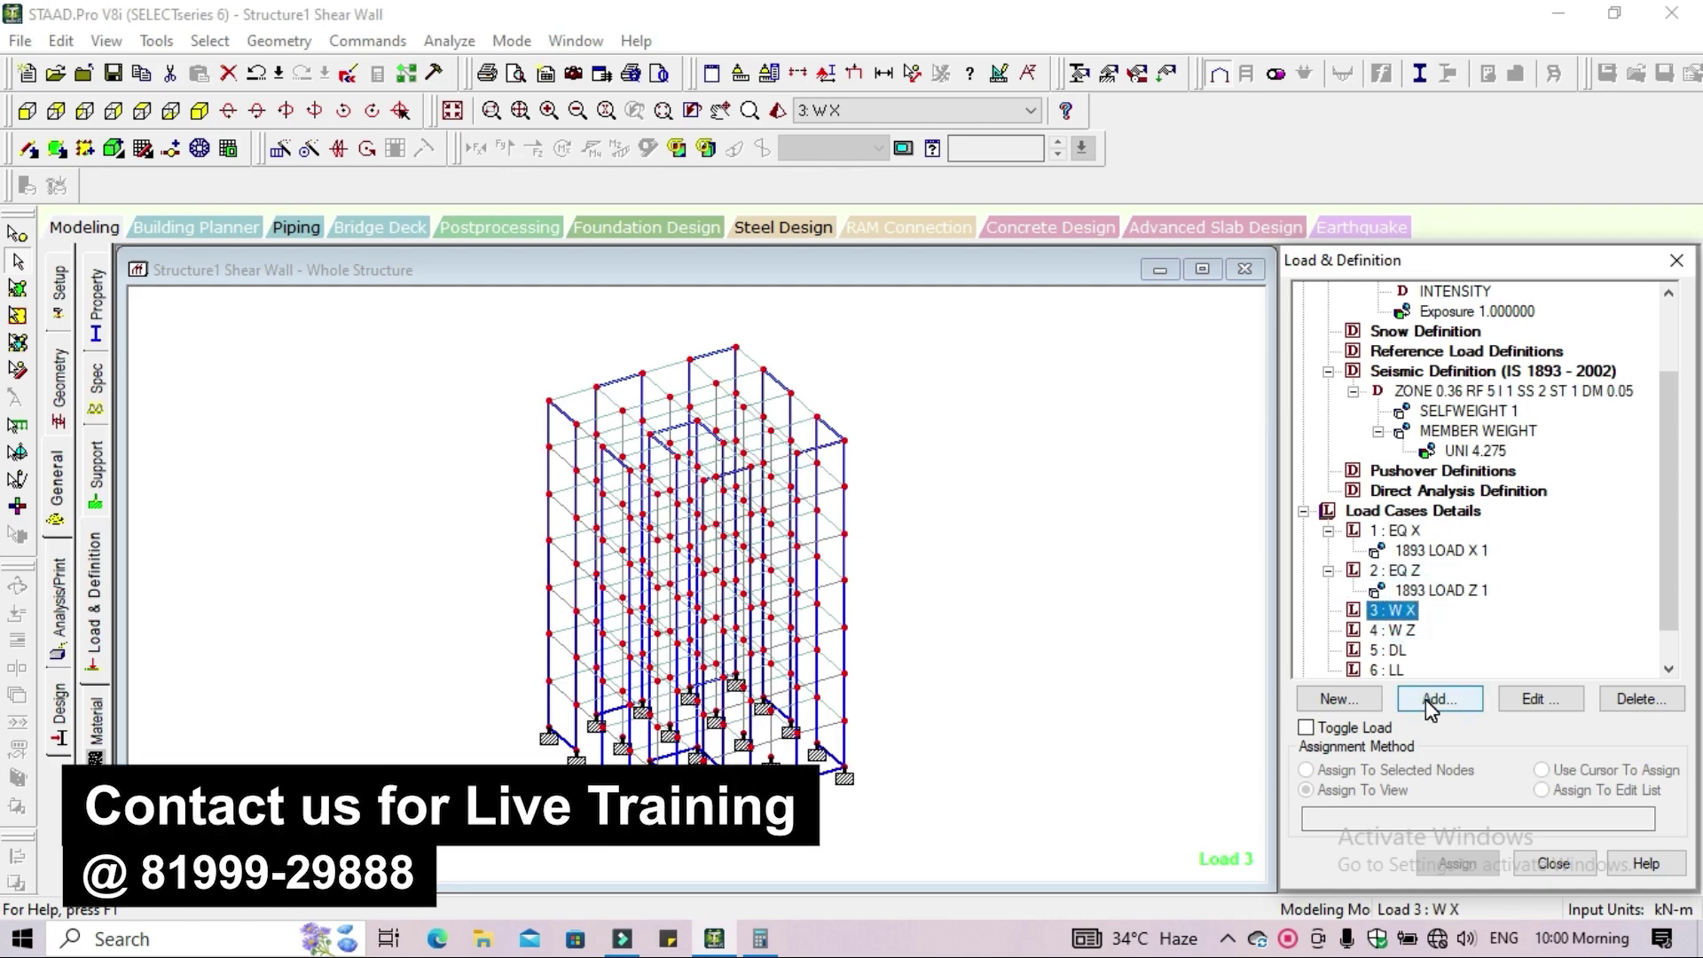
left_click(1430, 702)
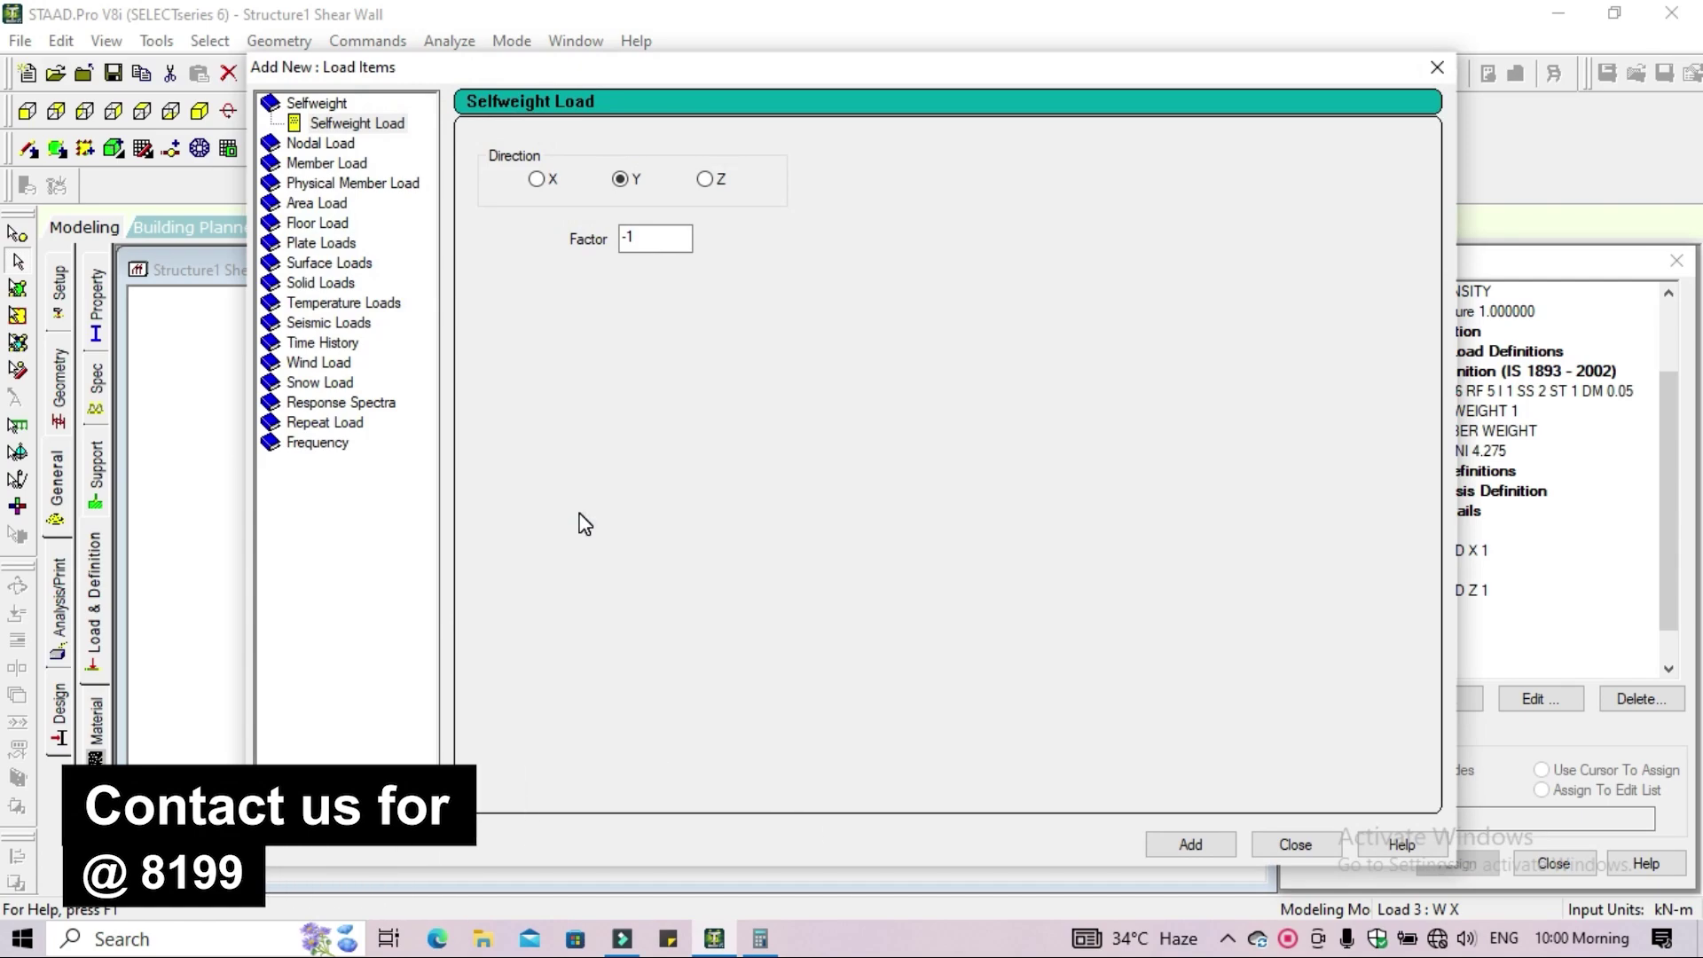
left_click(328, 363)
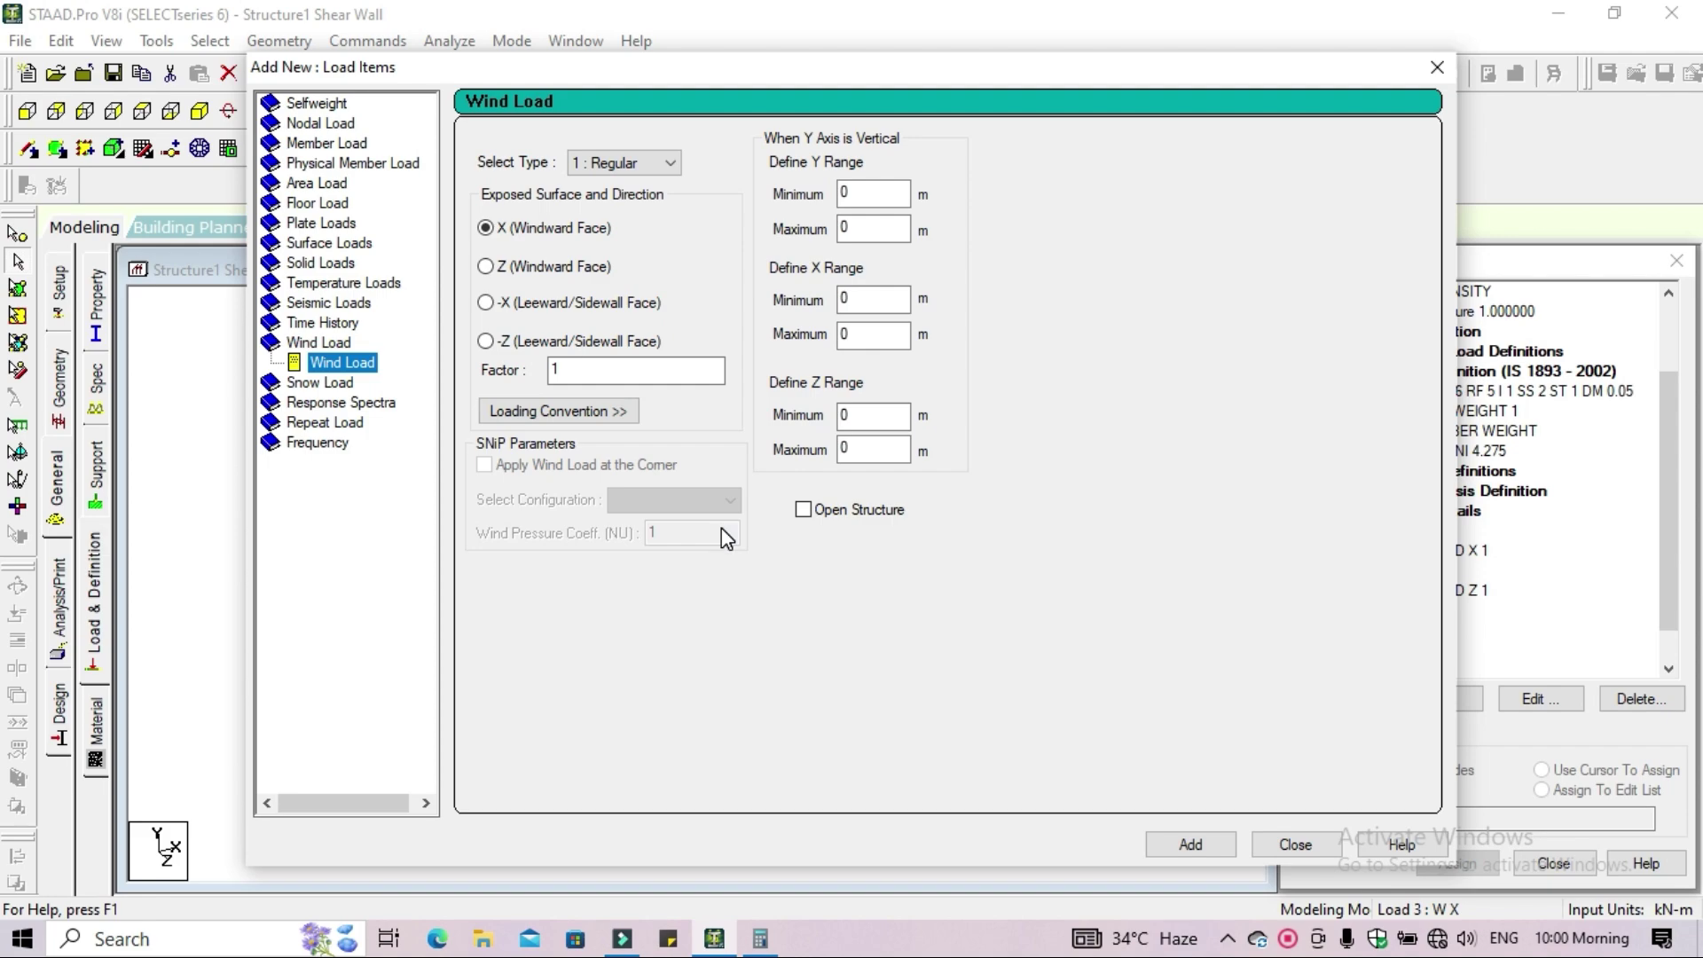
double_click(574, 371)
type("-1")
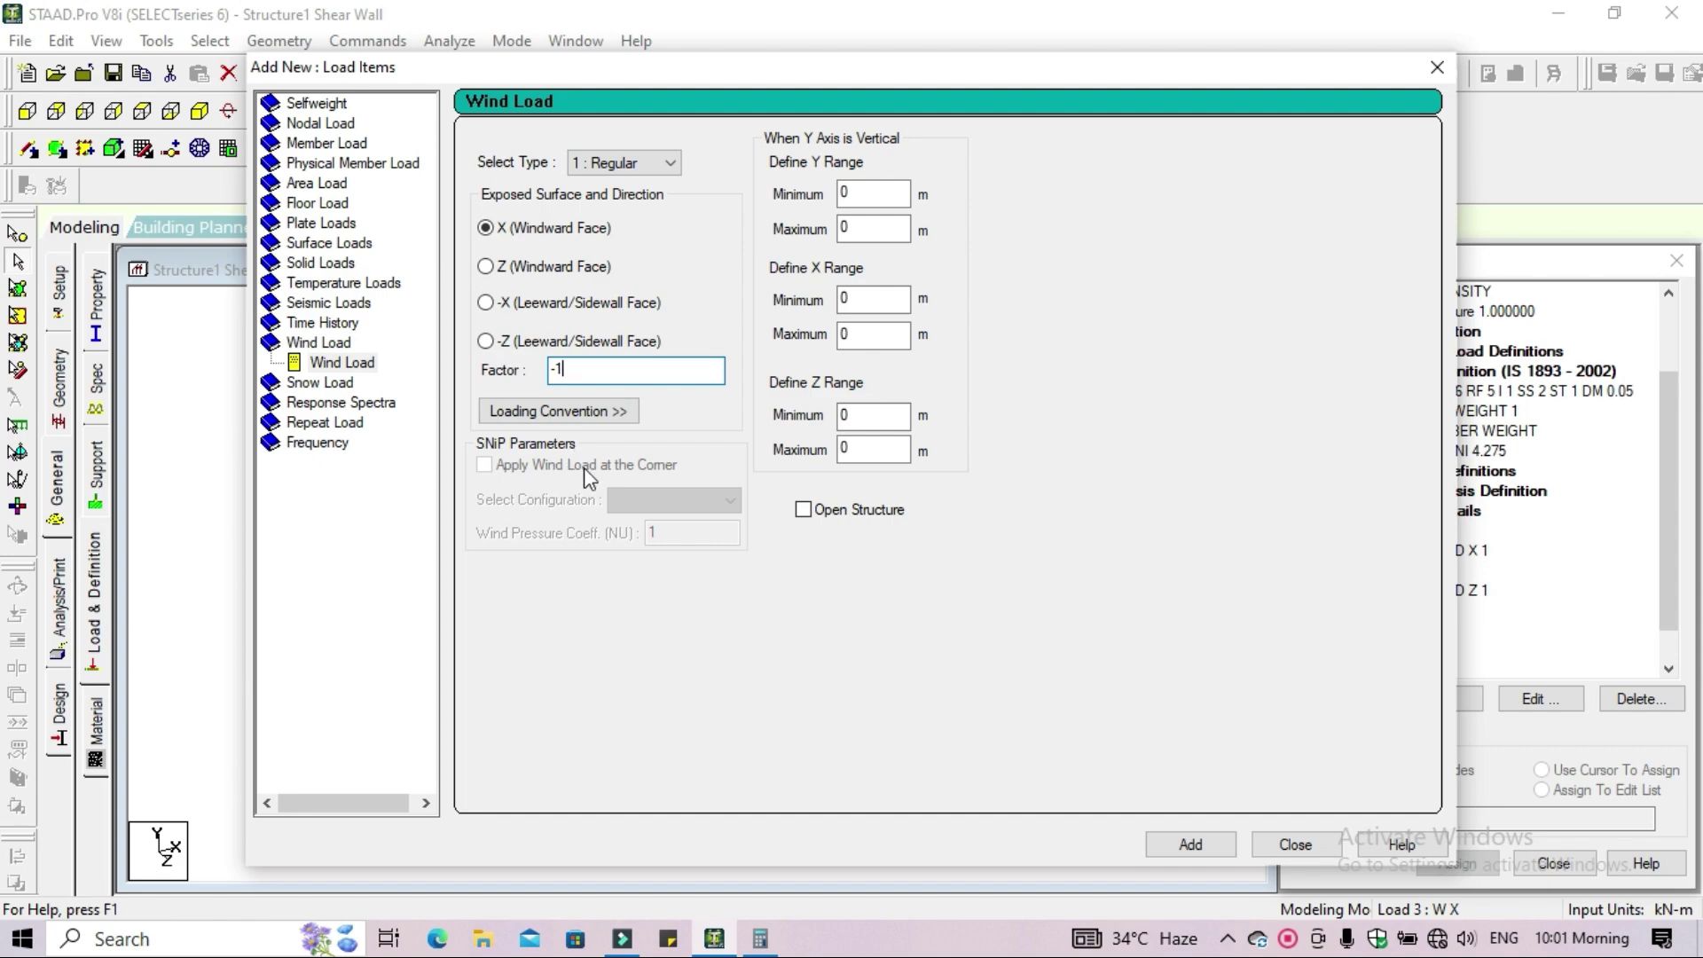
key("BackSpace")
key("BackSpace")
type("1")
left_click_drag(1030, 82, 823, 59)
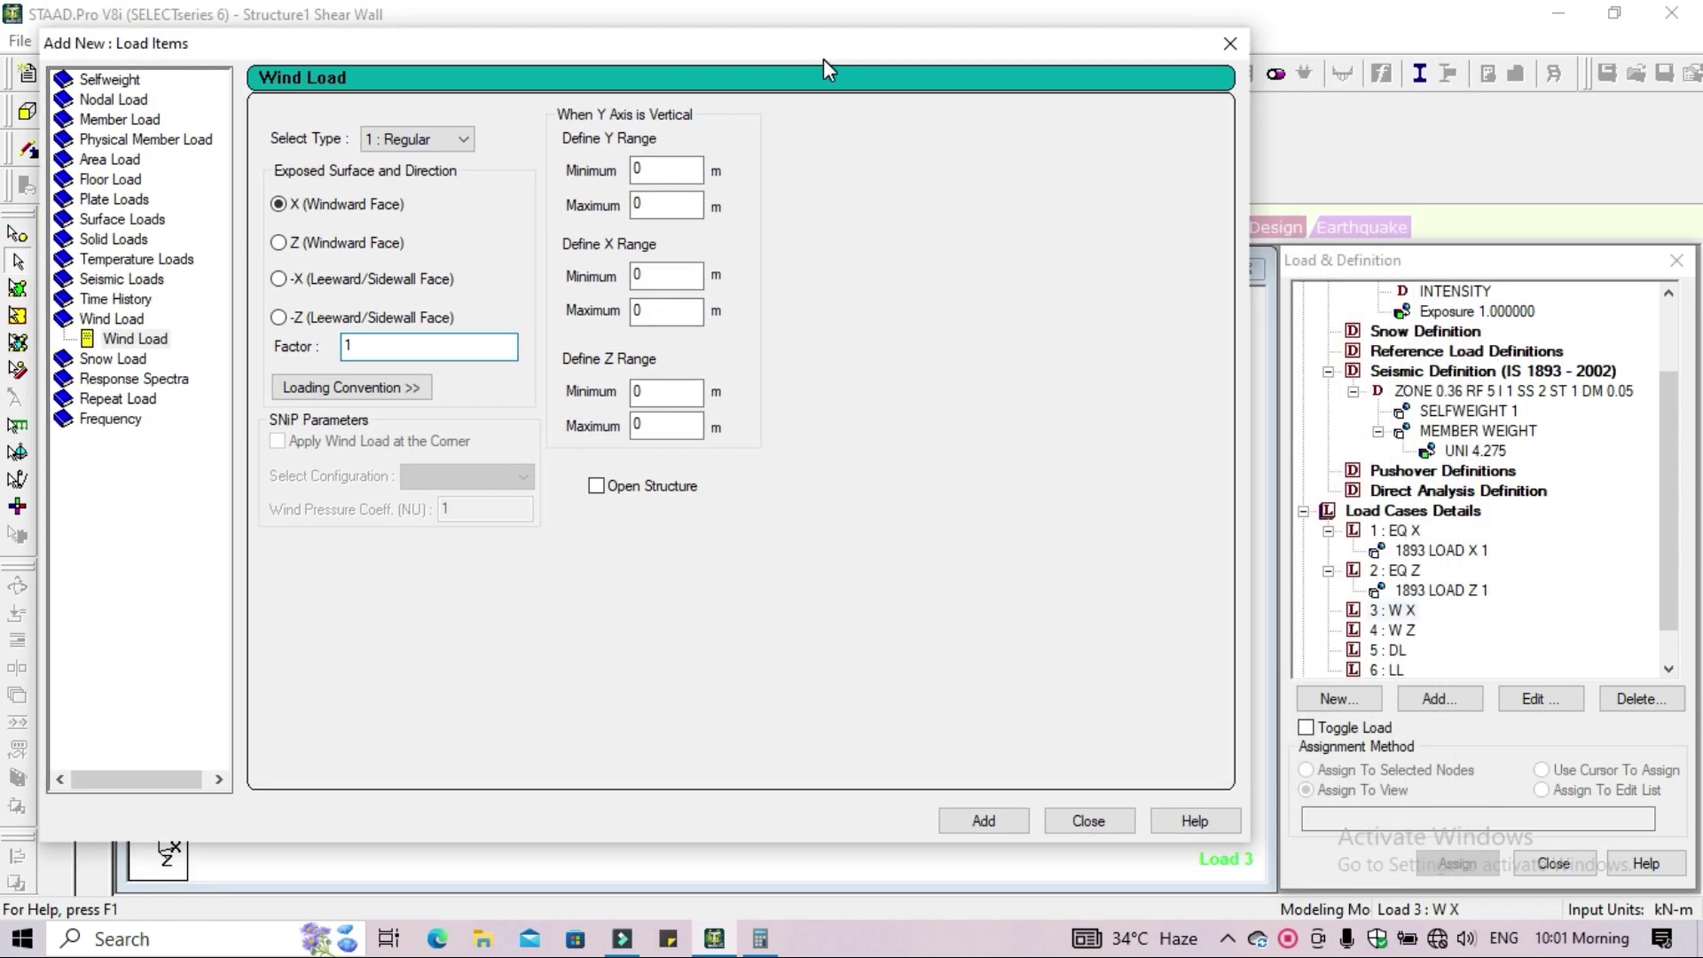
left_click(977, 816)
Add a second type 1 wind load on the X windward face to load case W X, with factor -1
double_click(373, 348)
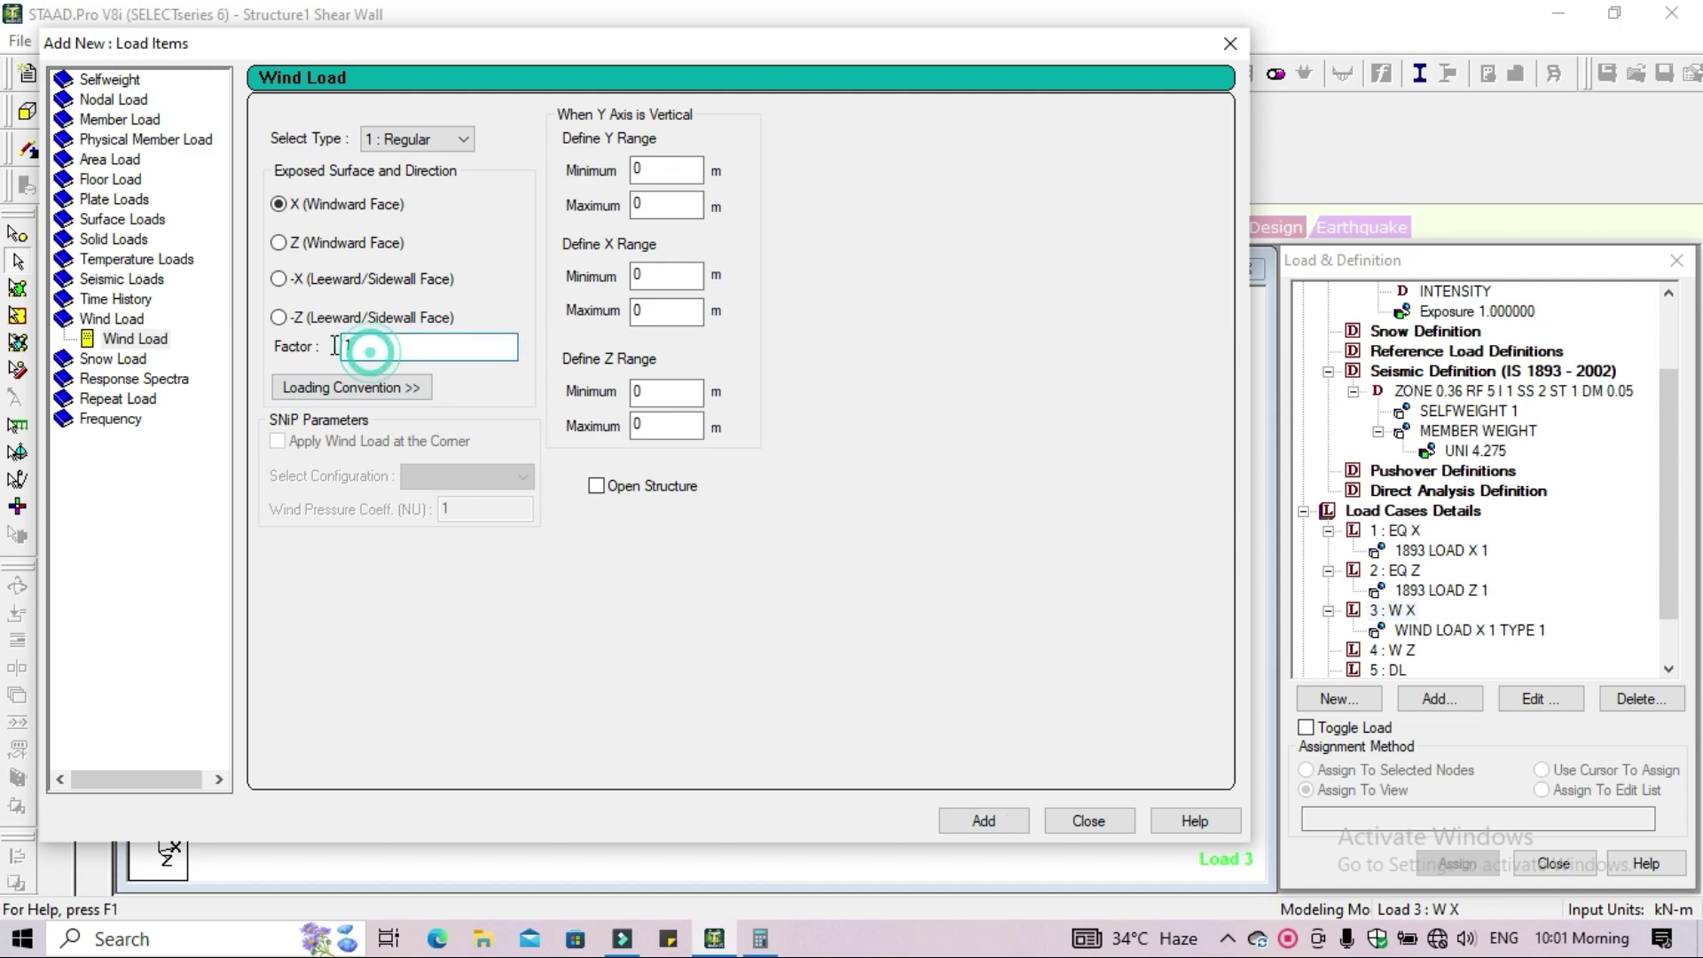
type("-1")
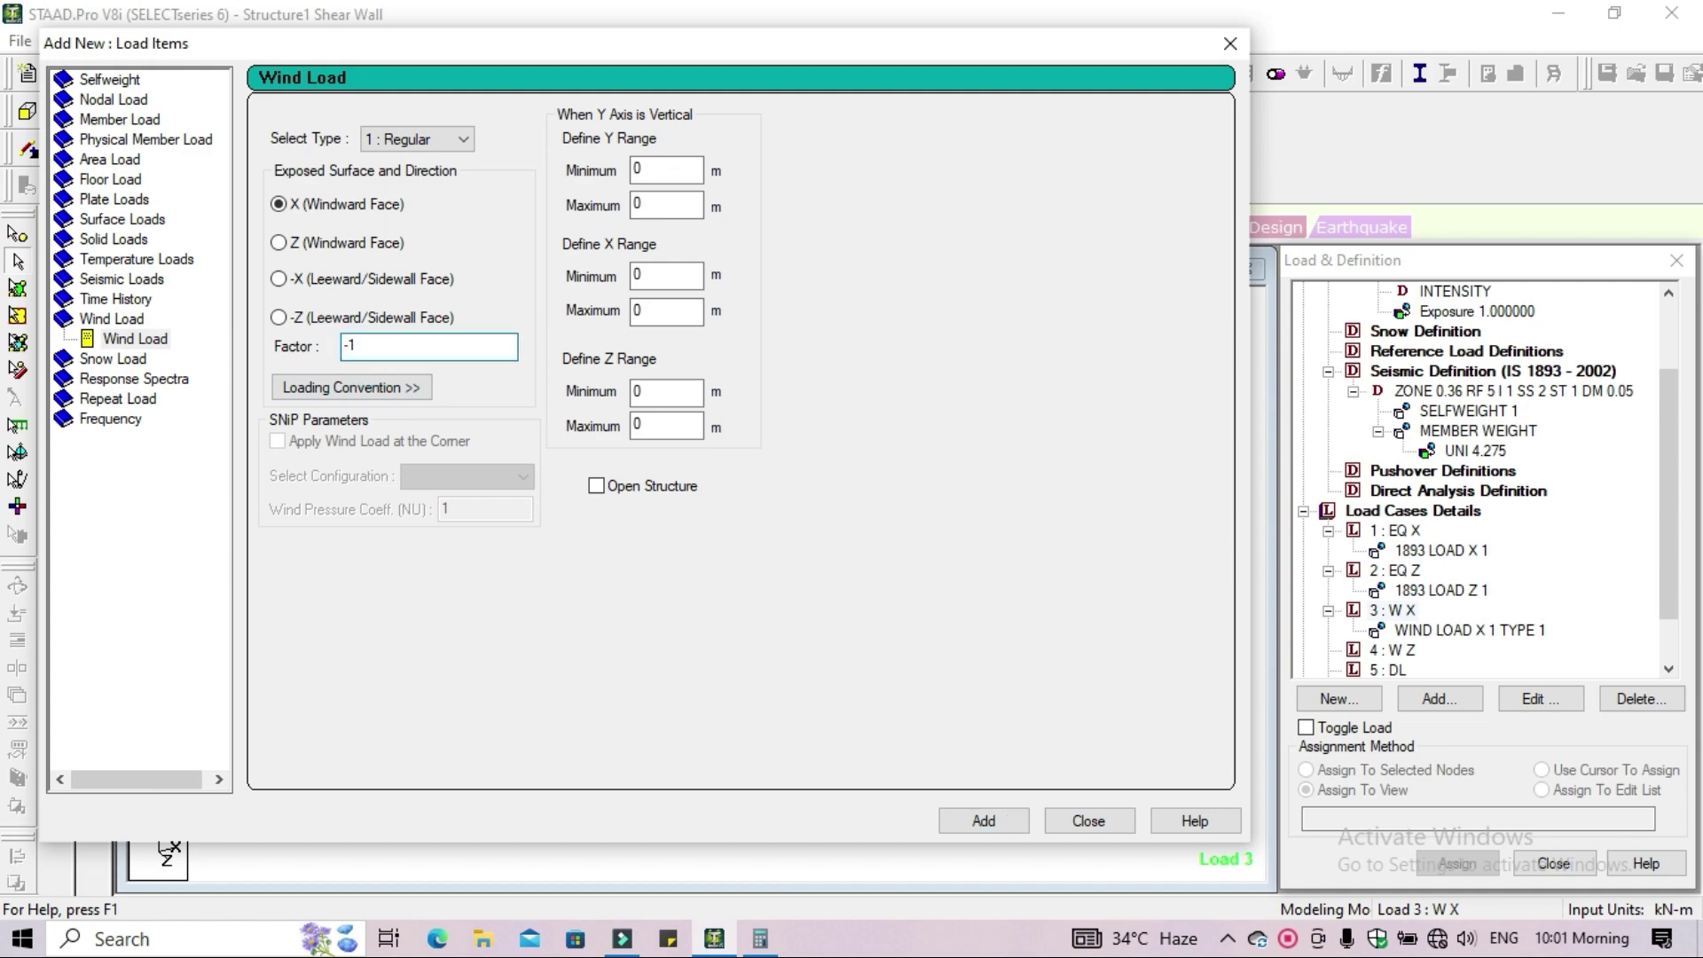
left_click(959, 825)
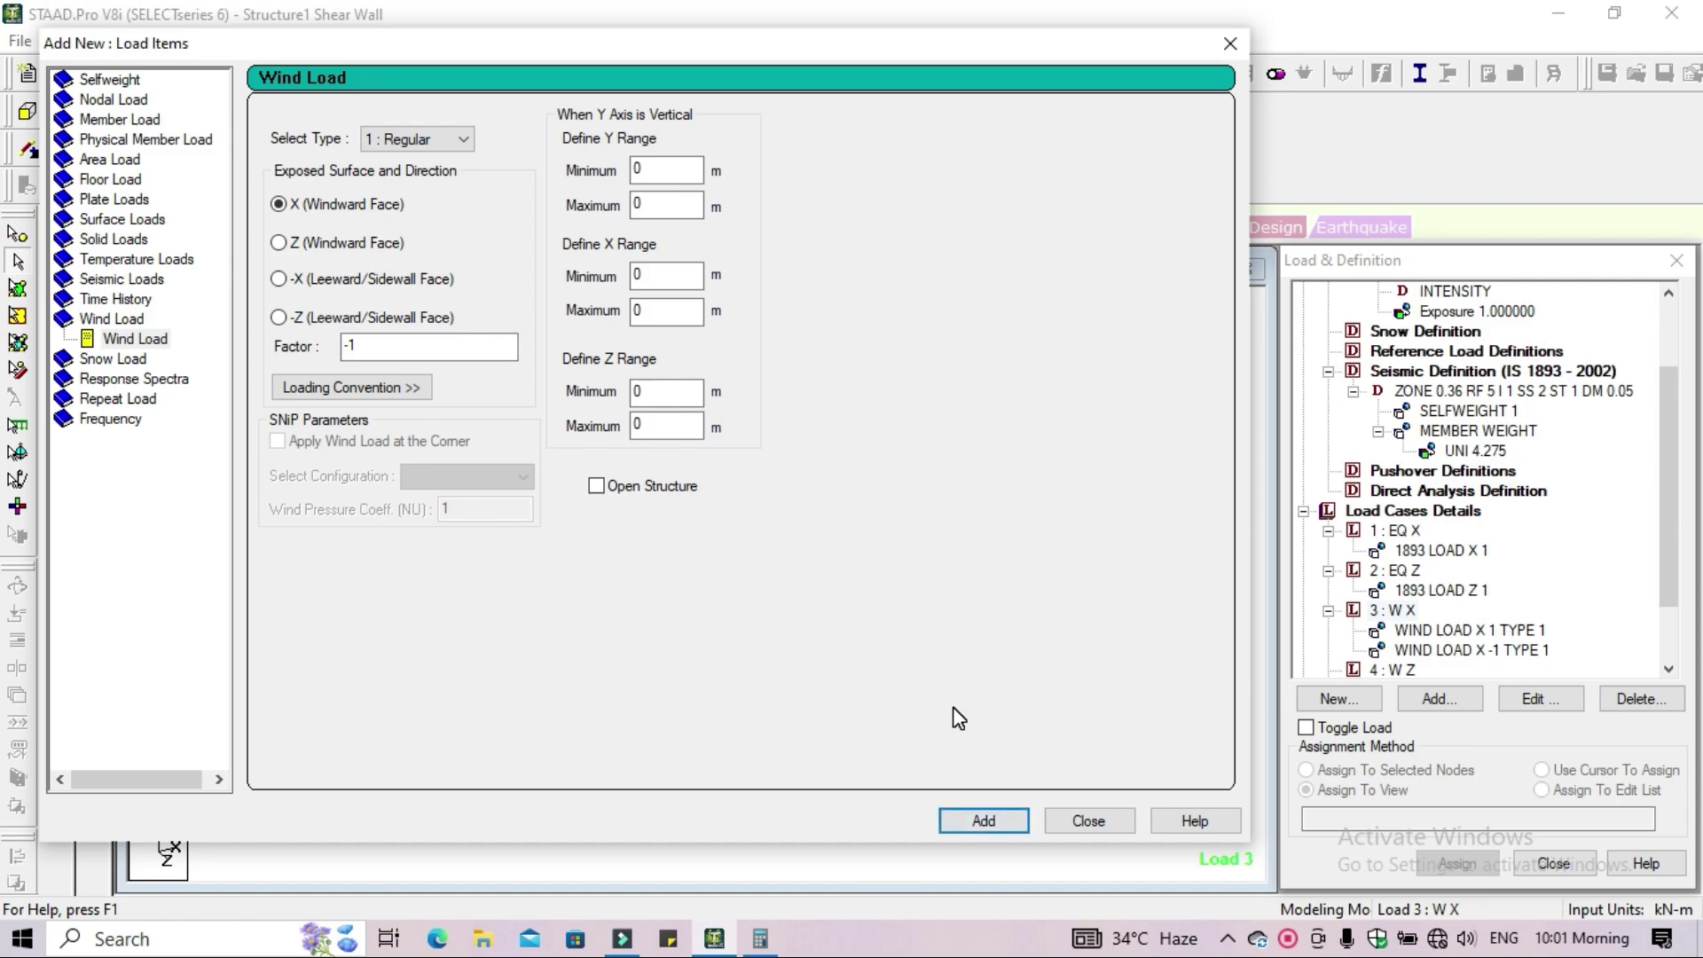
left_click(1088, 820)
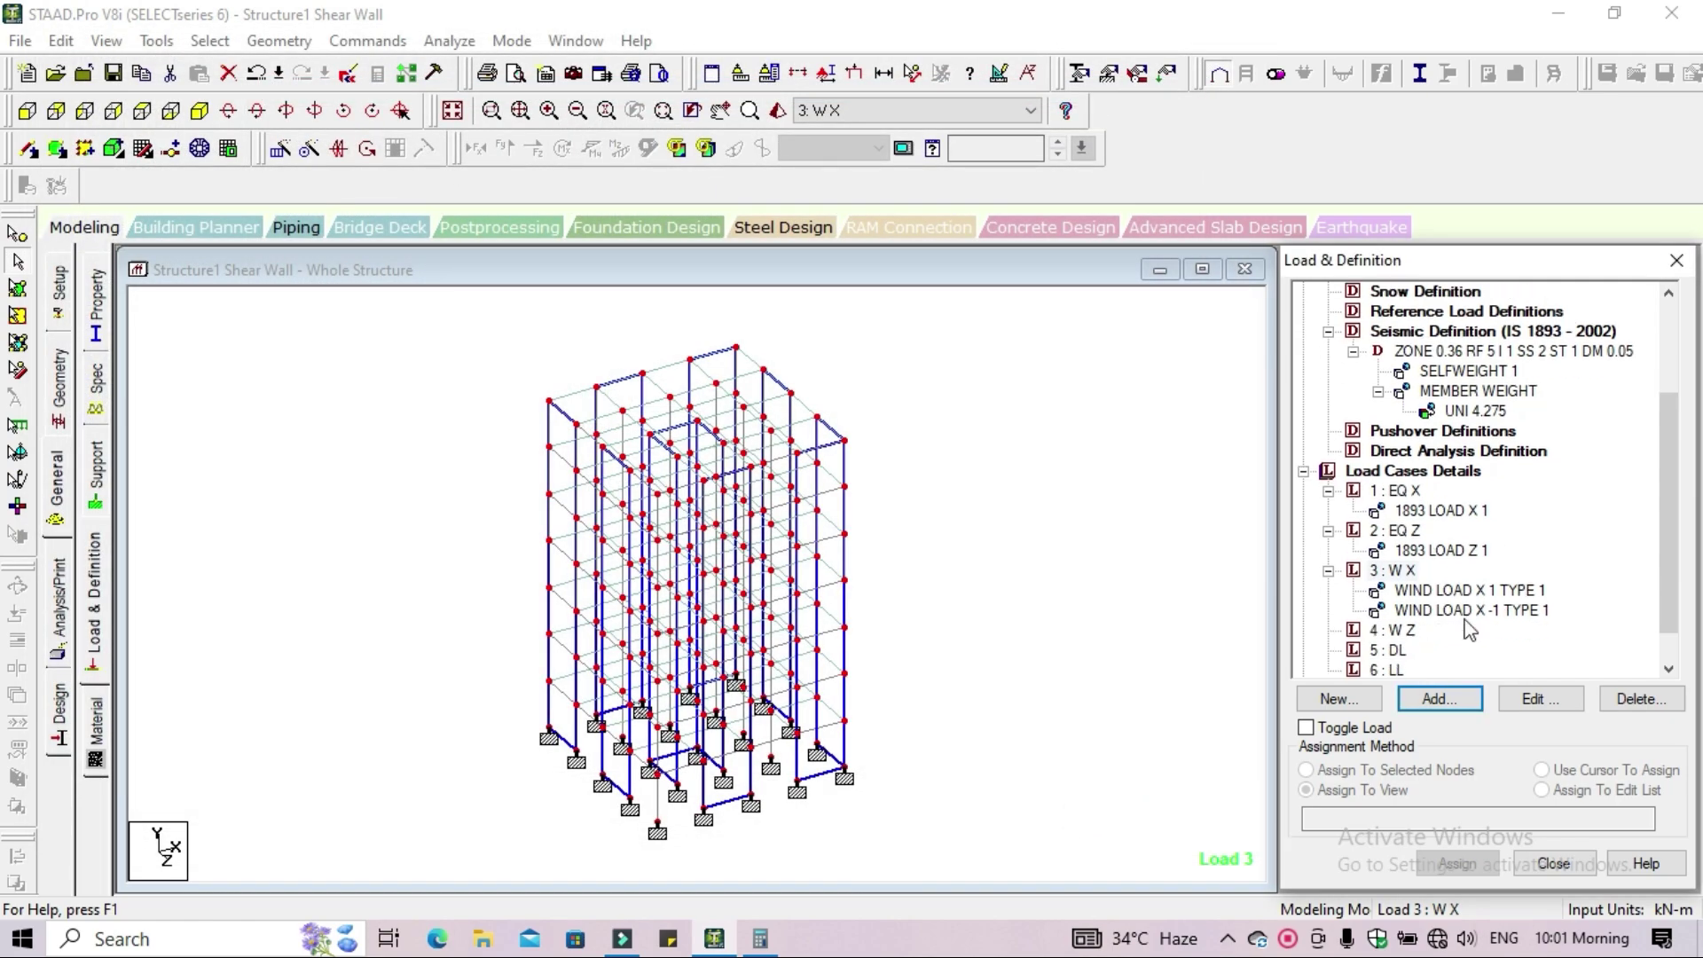
Add a type 1 wind load on the Z windward face with factor 1 to load case 4, W Z
left_click(1396, 631)
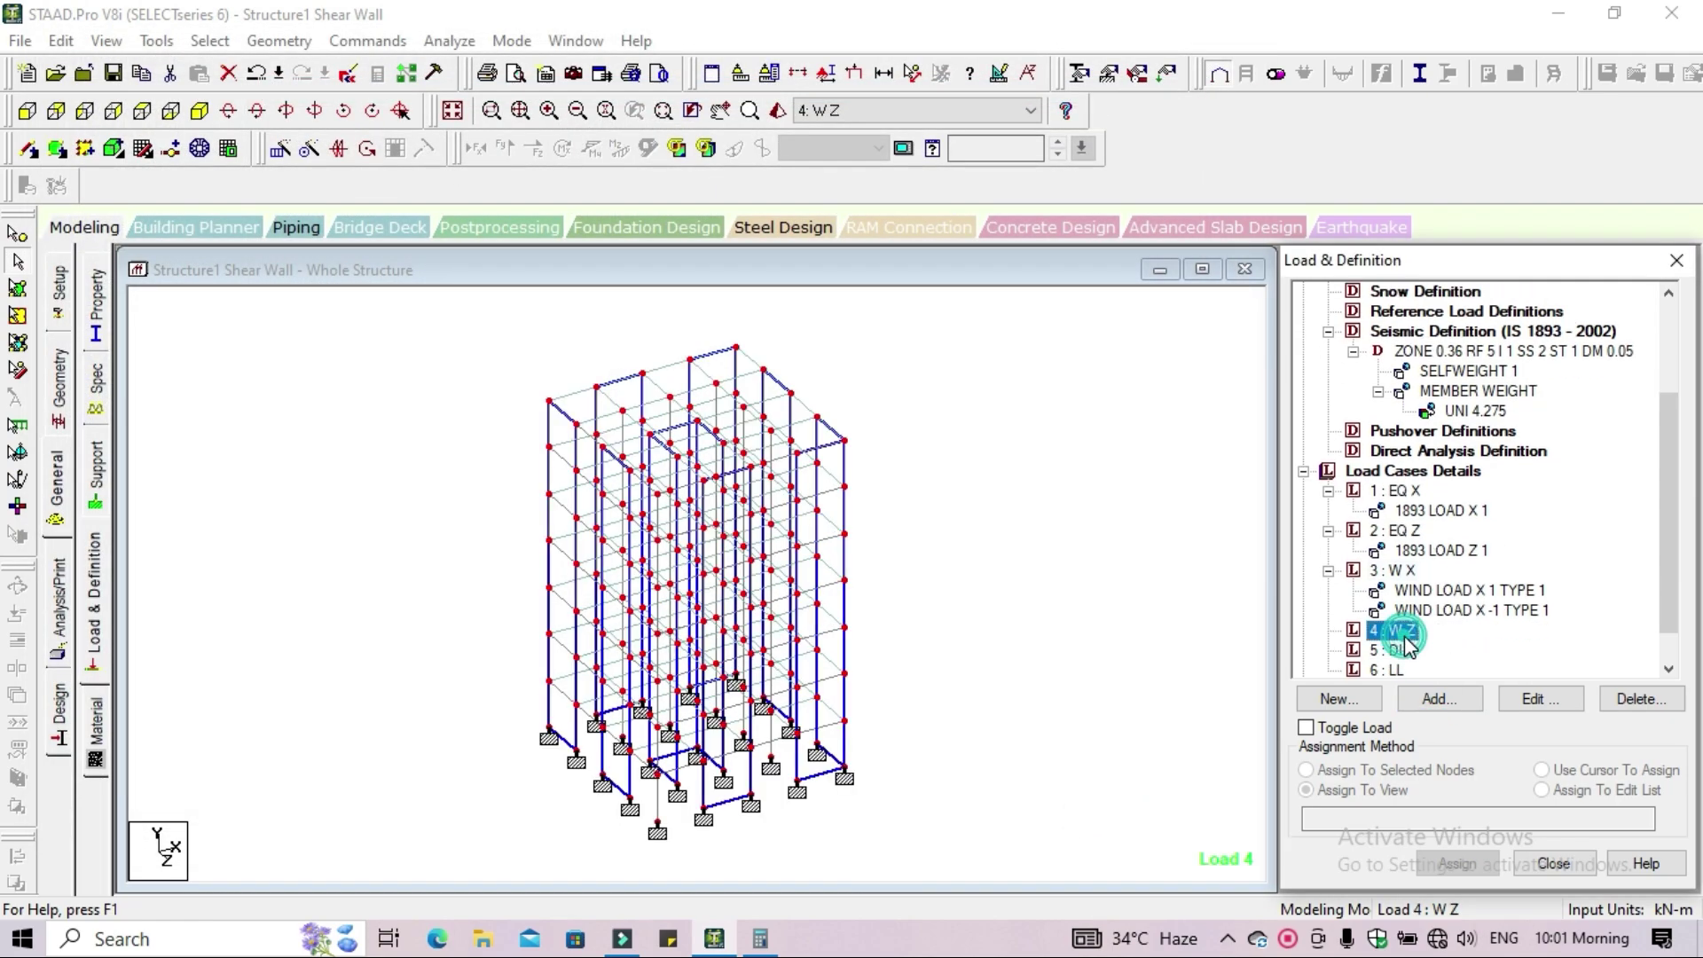
left_click(1438, 698)
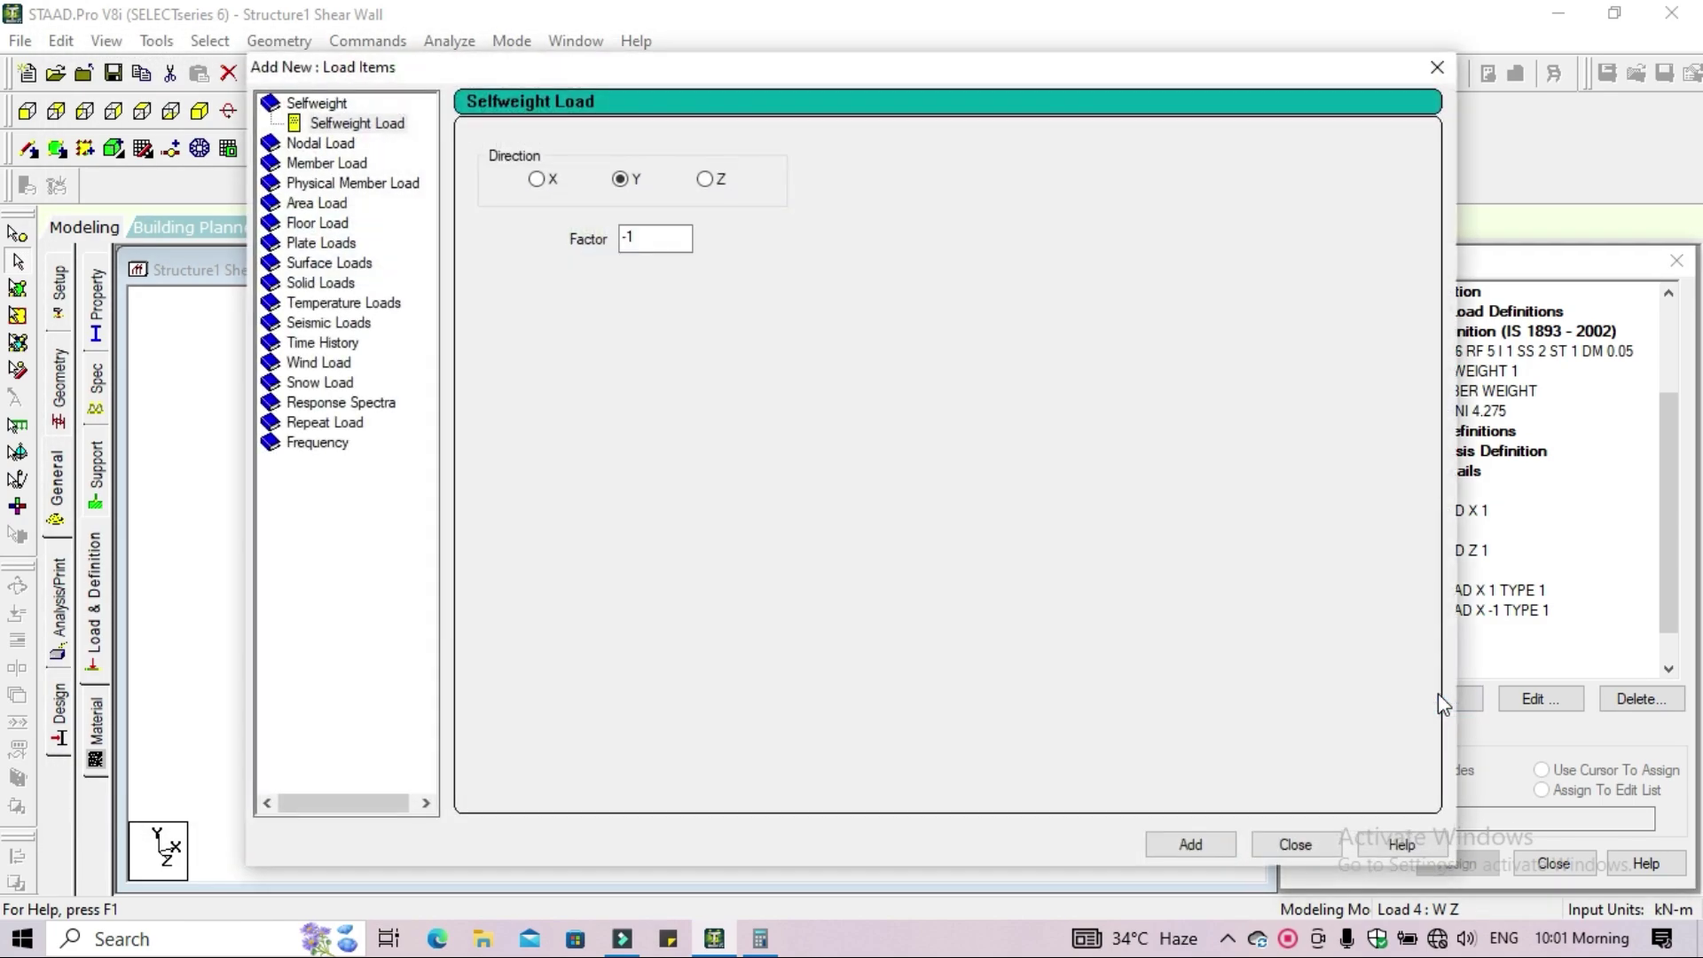
left_click(337, 363)
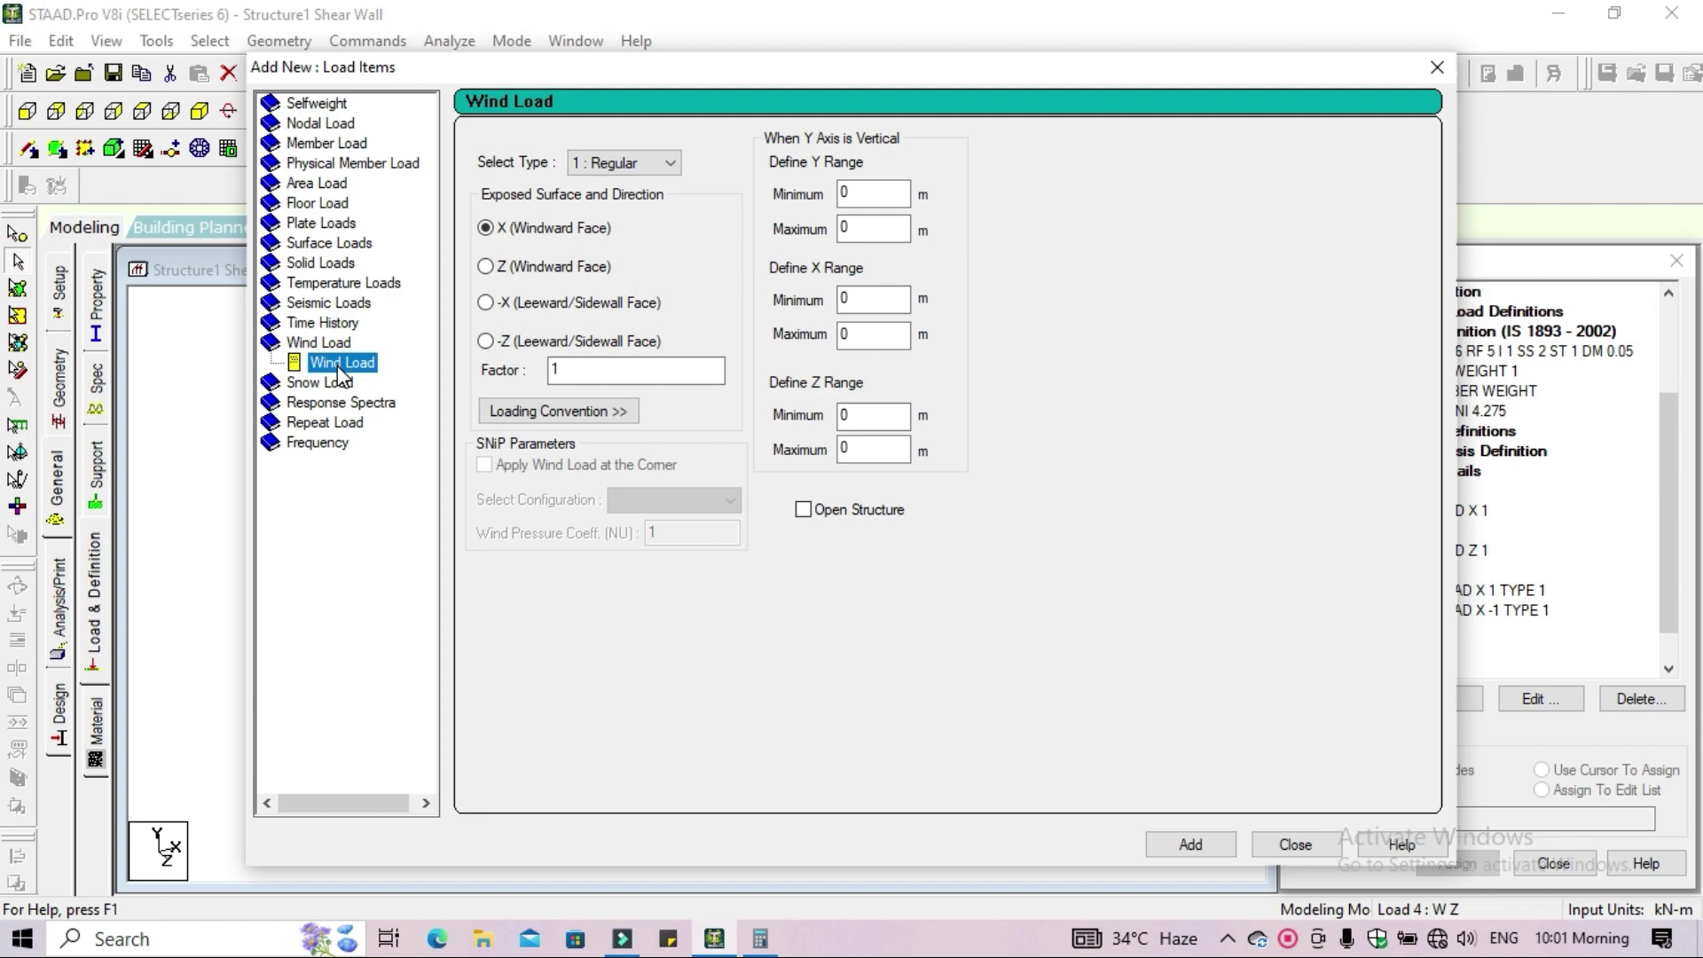
left_click(539, 270)
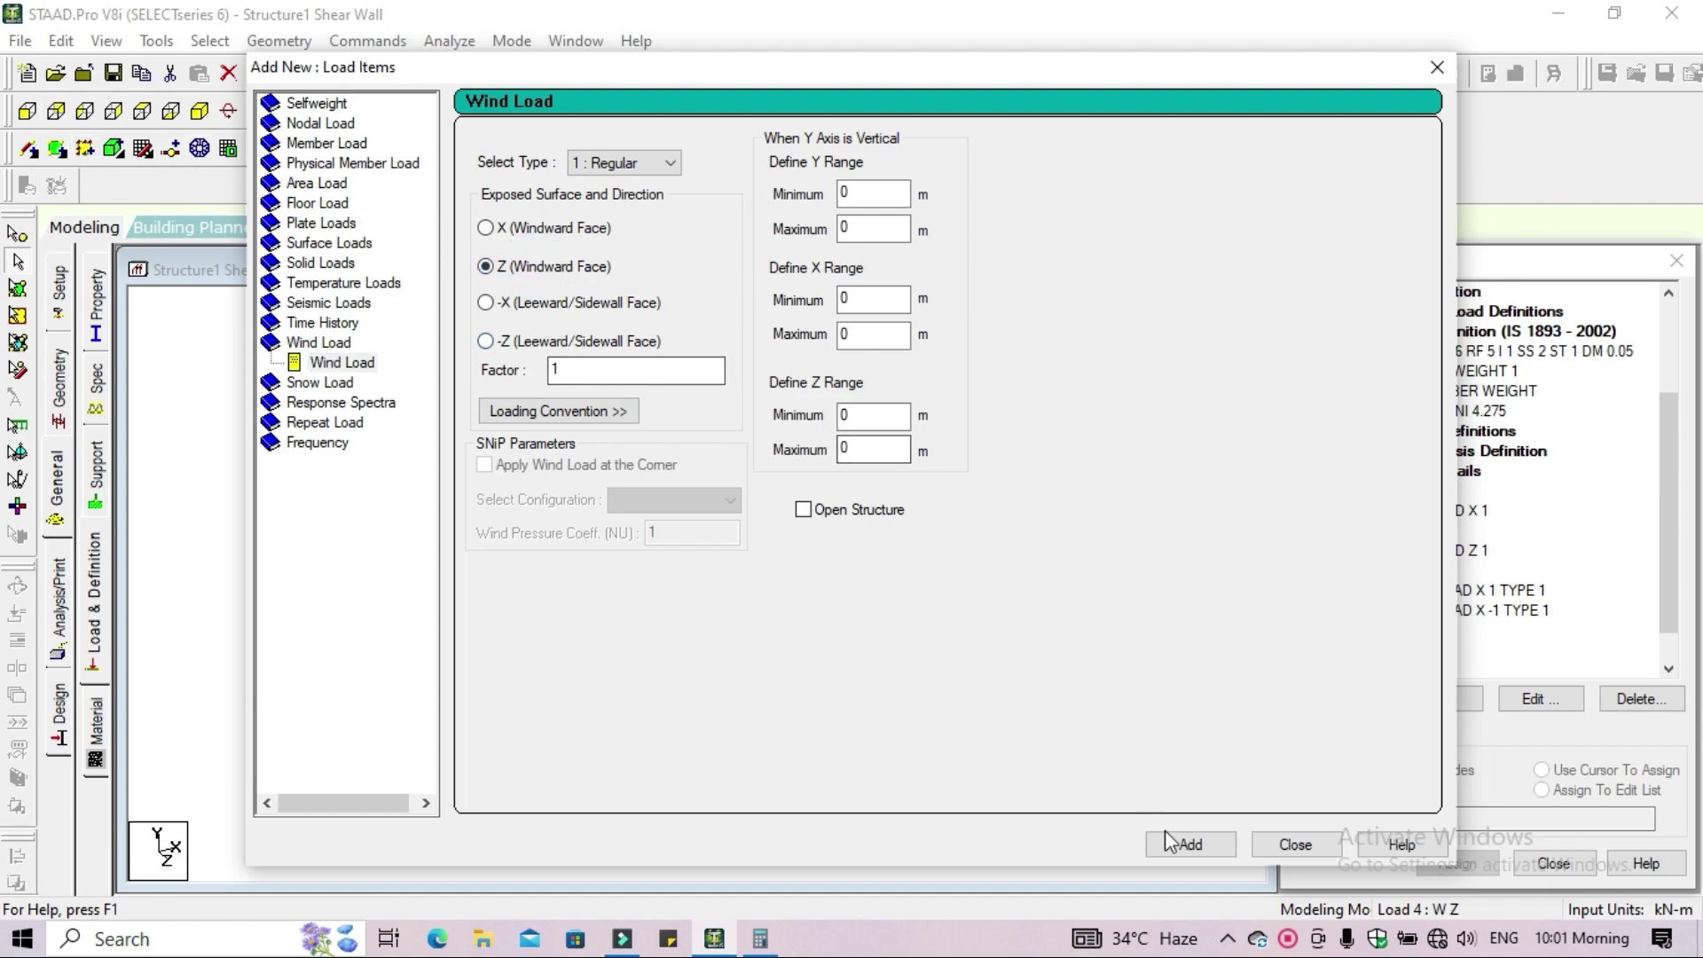
left_click(1188, 847)
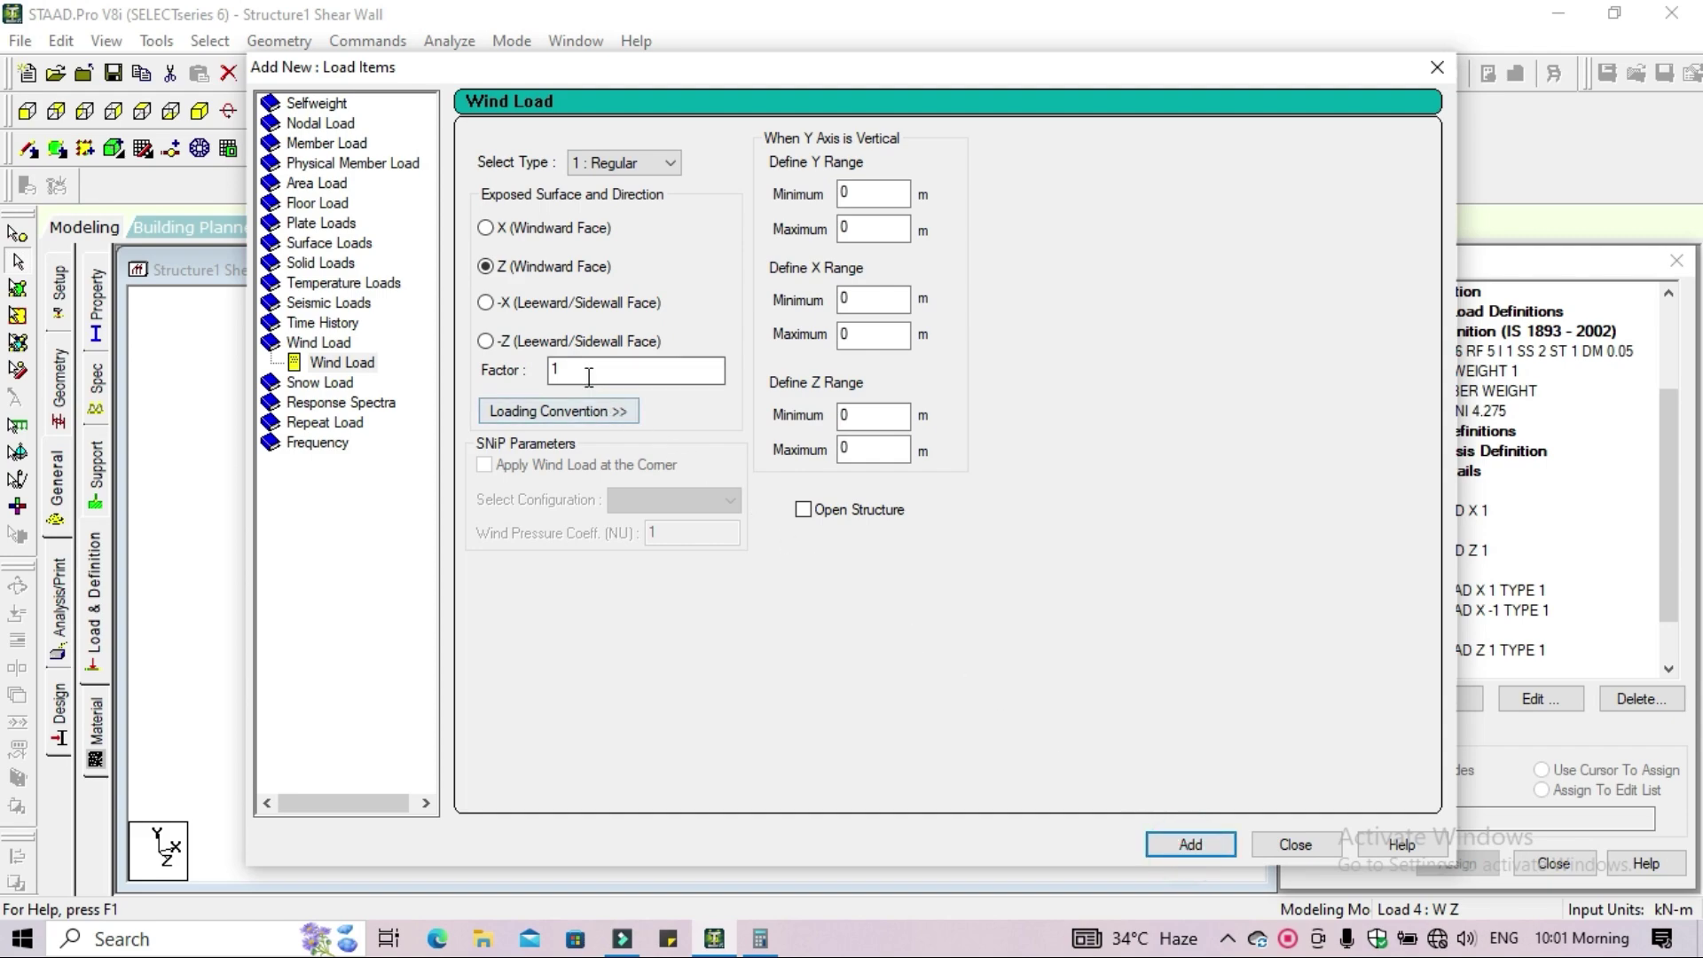
Add a second type 1 wind load on the Z windward face to load case W Z, with factor -1
double_click(555, 371)
left_click(1174, 841)
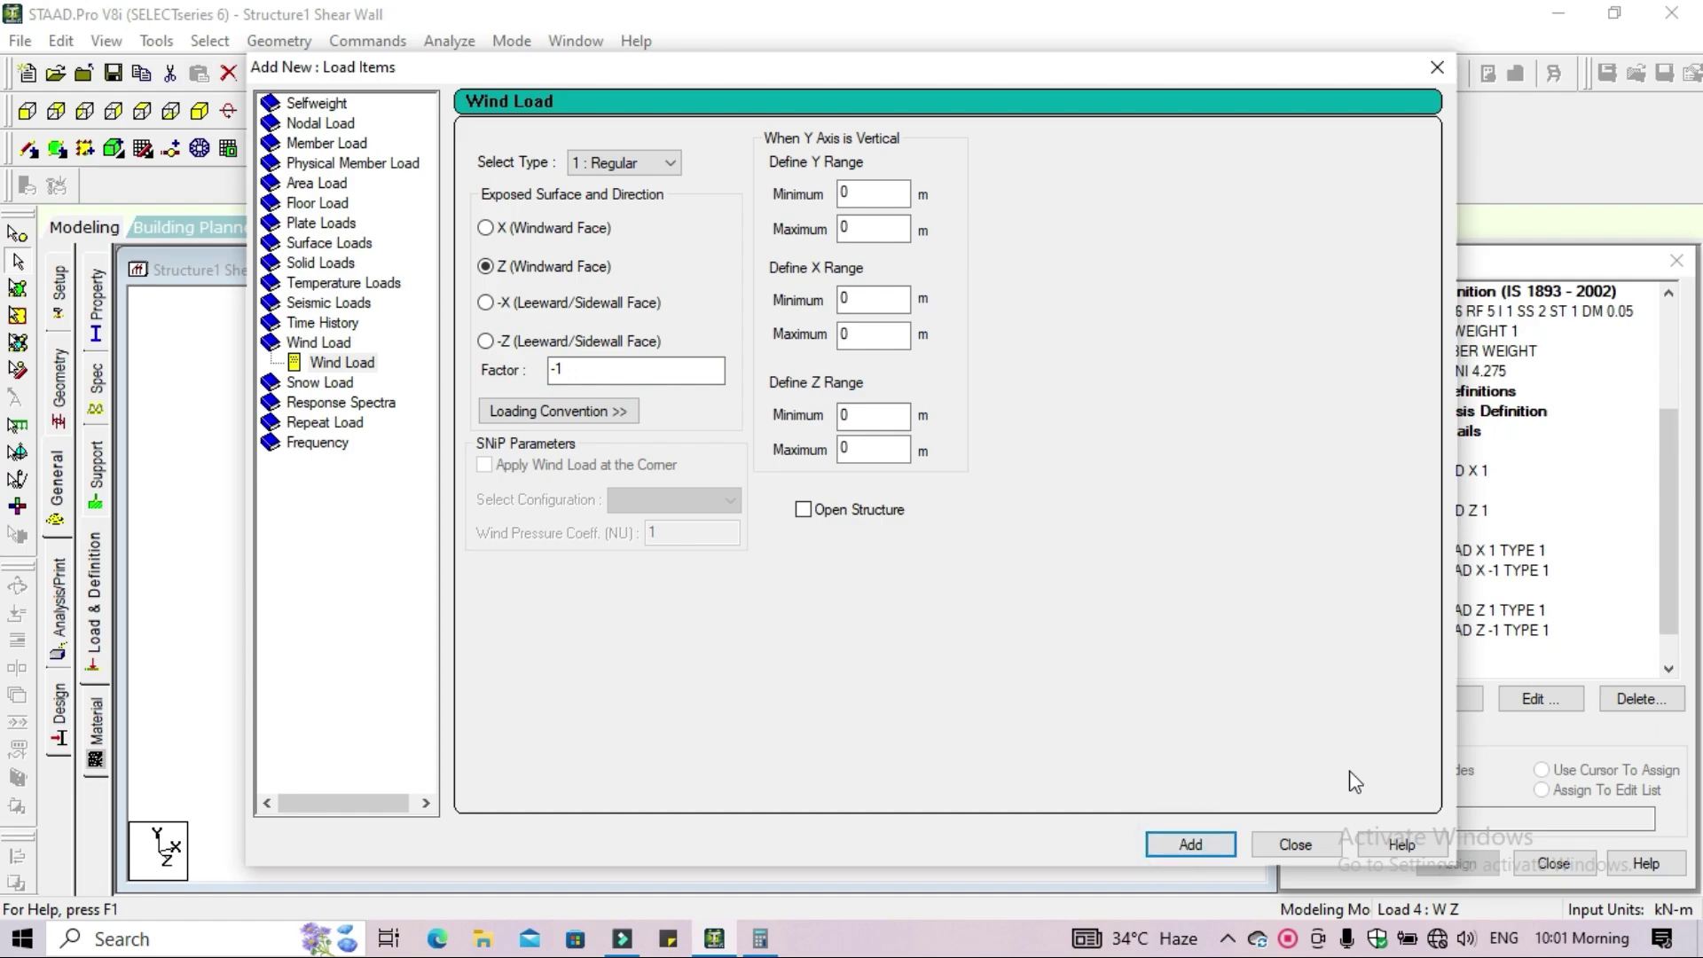
left_click(1293, 839)
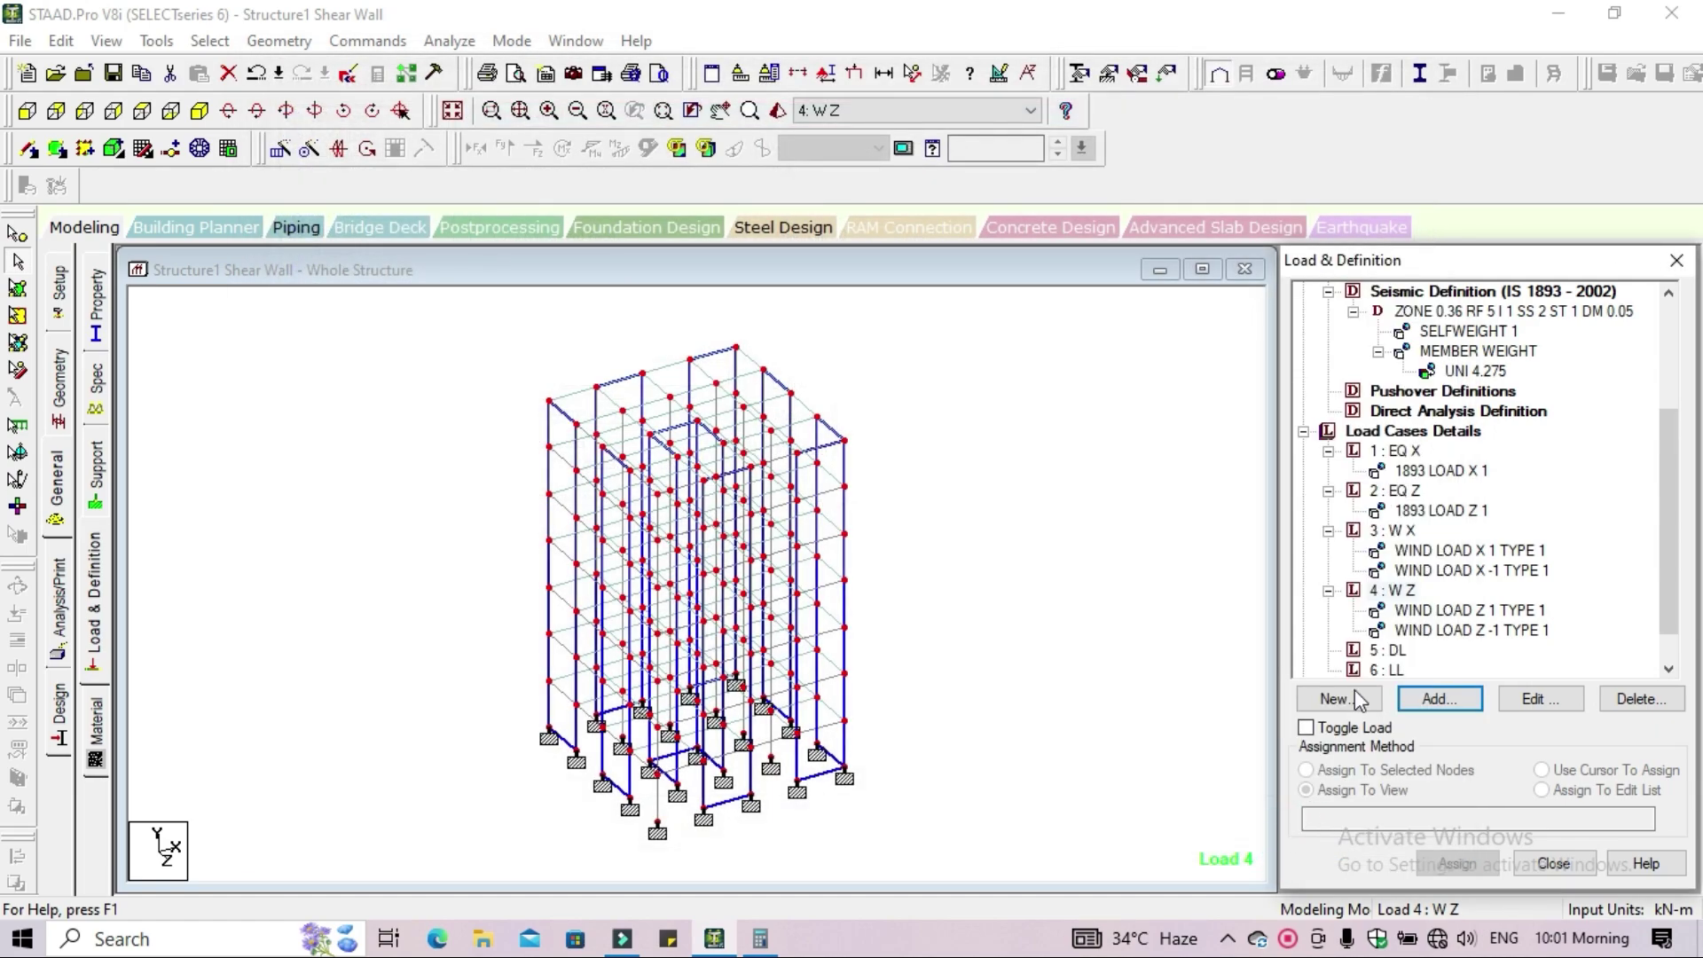
Add a selfweight load in the Y direction with factor -1 to load case 5, DL
left_click(1394, 652)
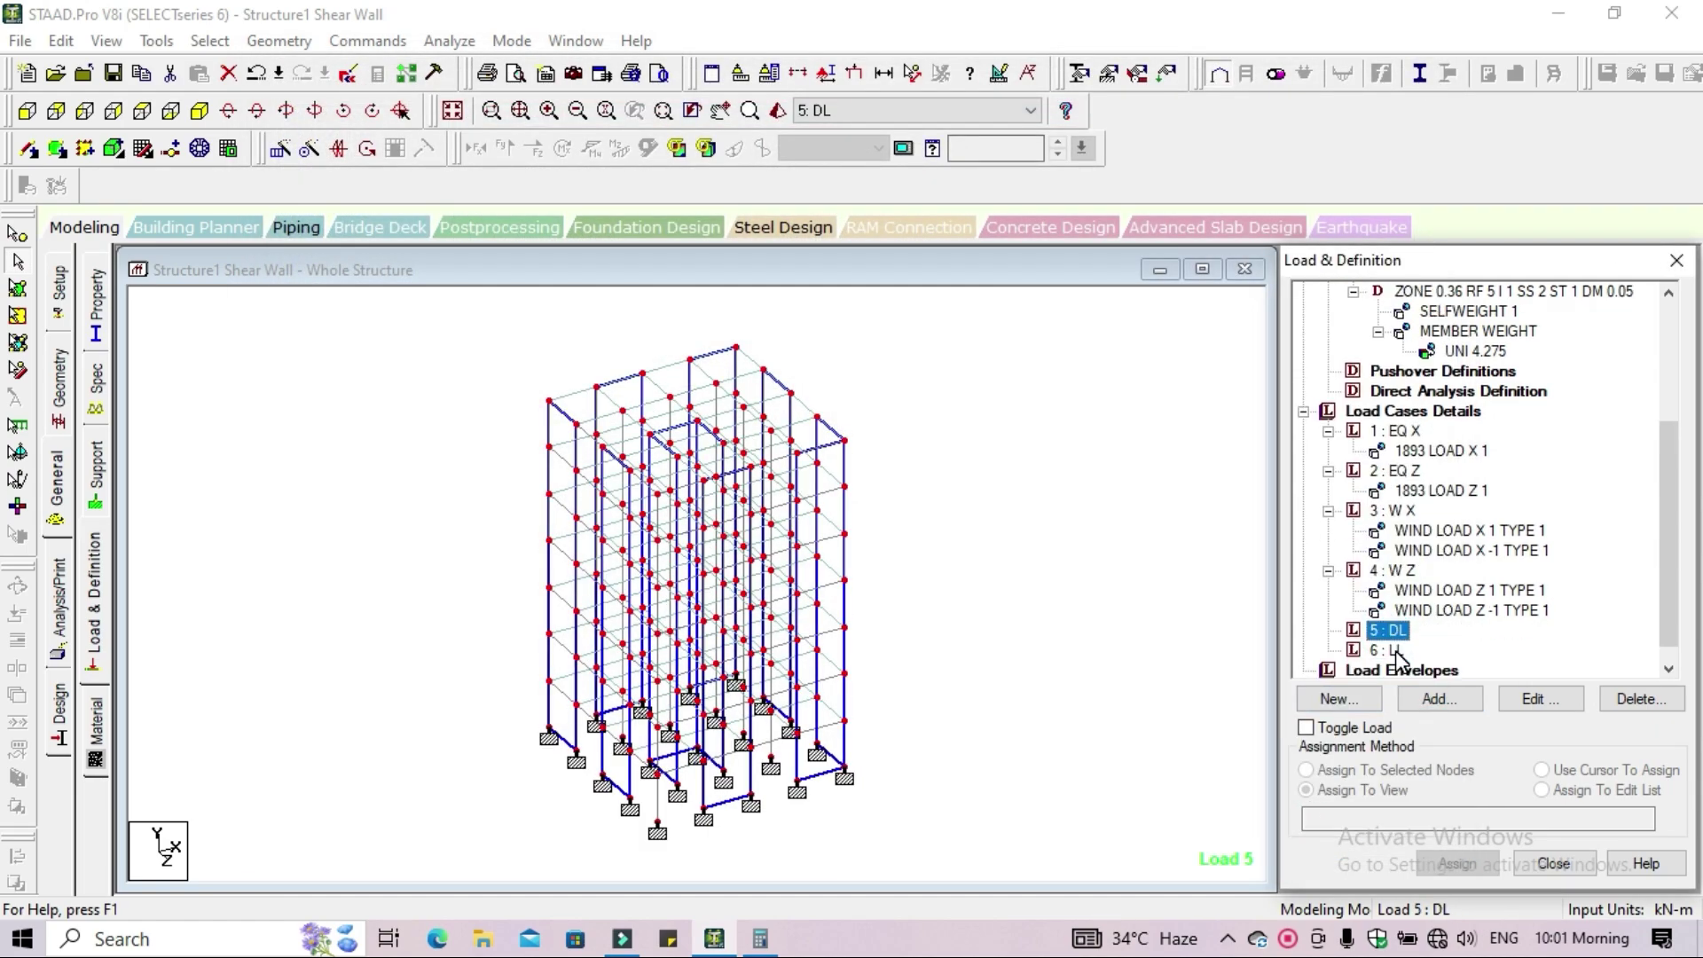
left_click(1424, 703)
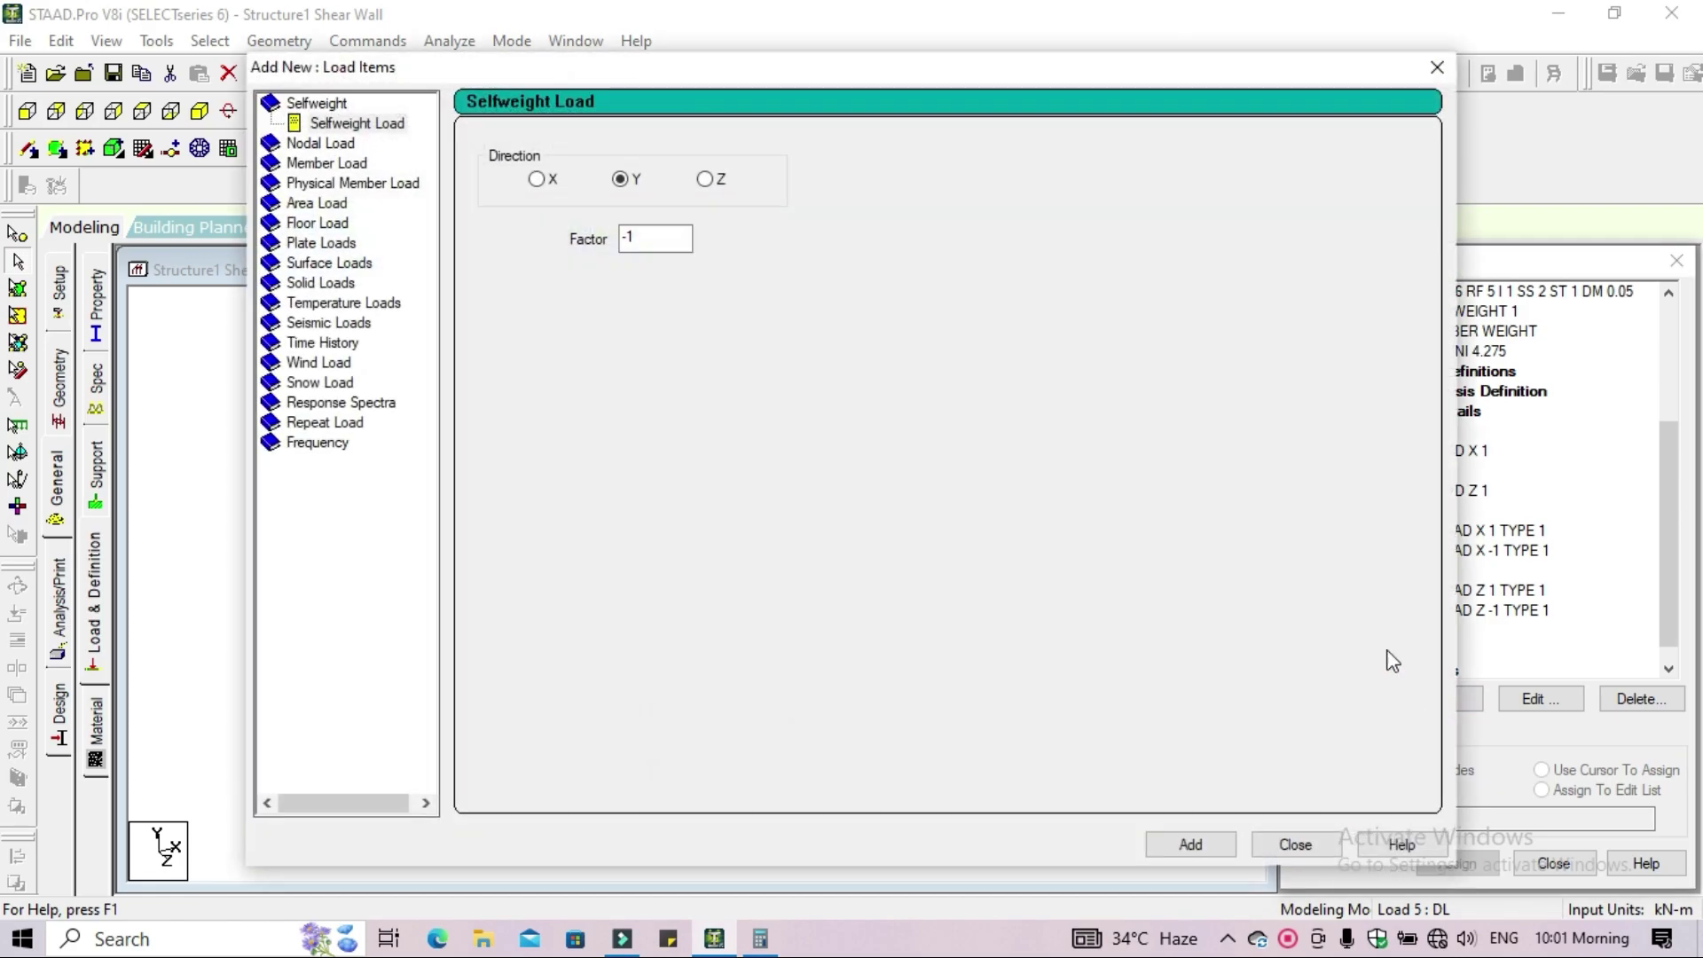
left_click(636, 238)
left_click(1193, 846)
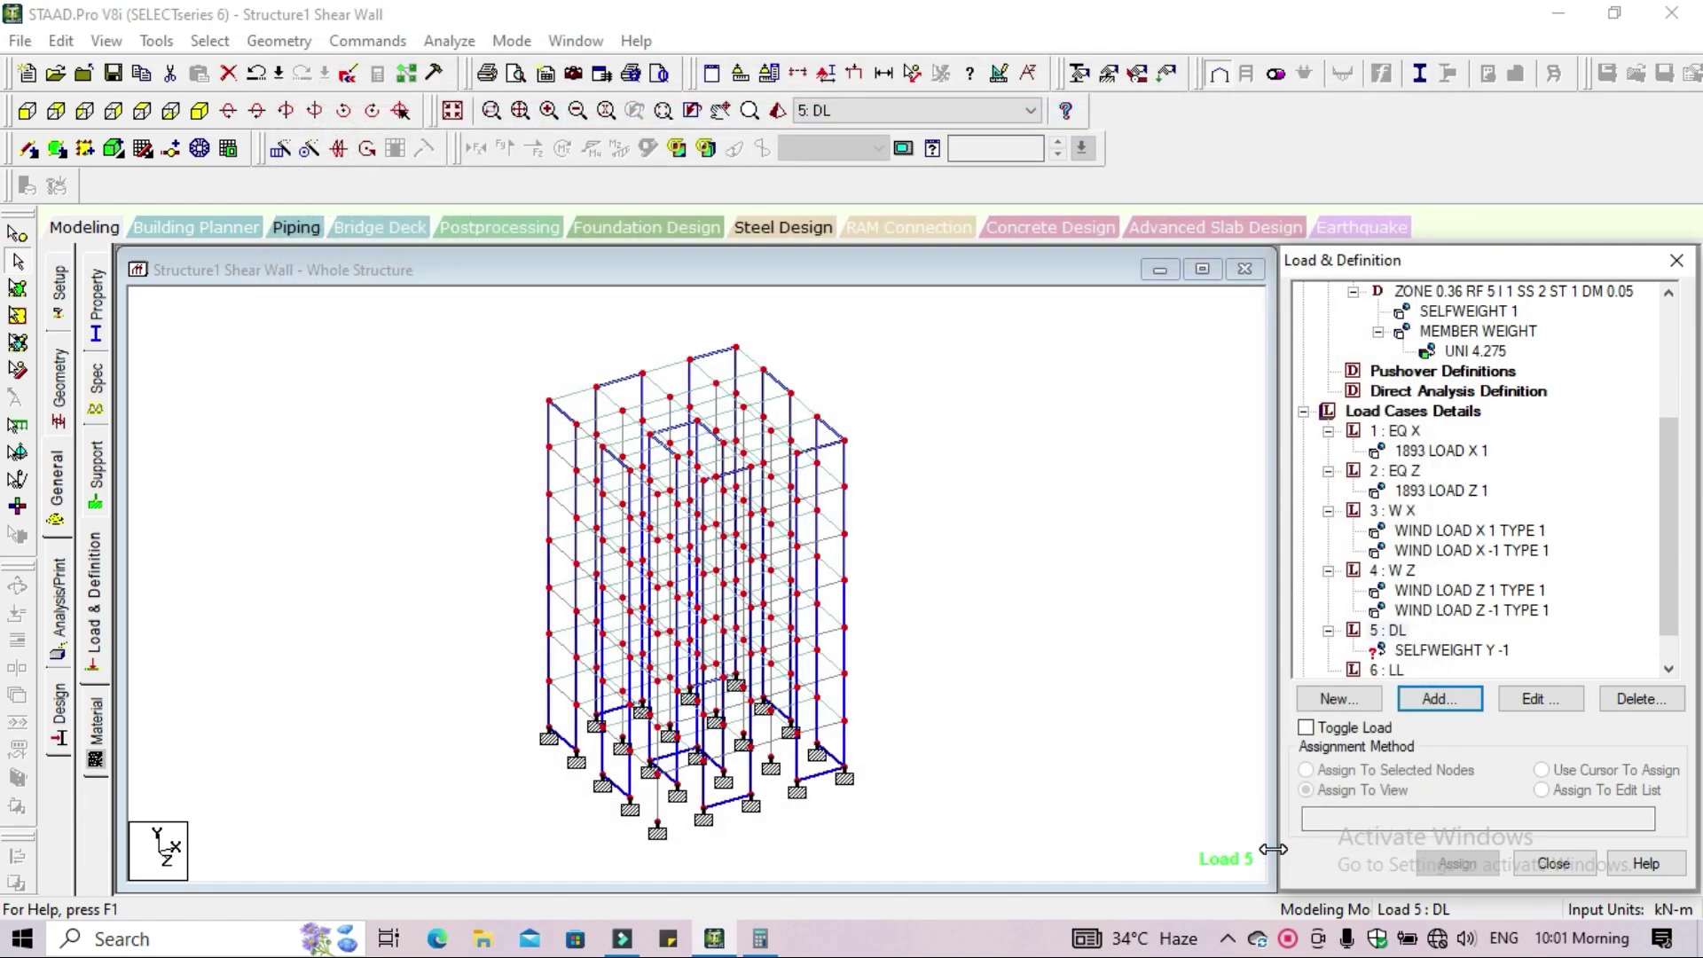
Start a floor load item for load case 6, LL, with a pressure of -2.5 kN/m2 in global Y
scroll(1518, 578, "down", 1)
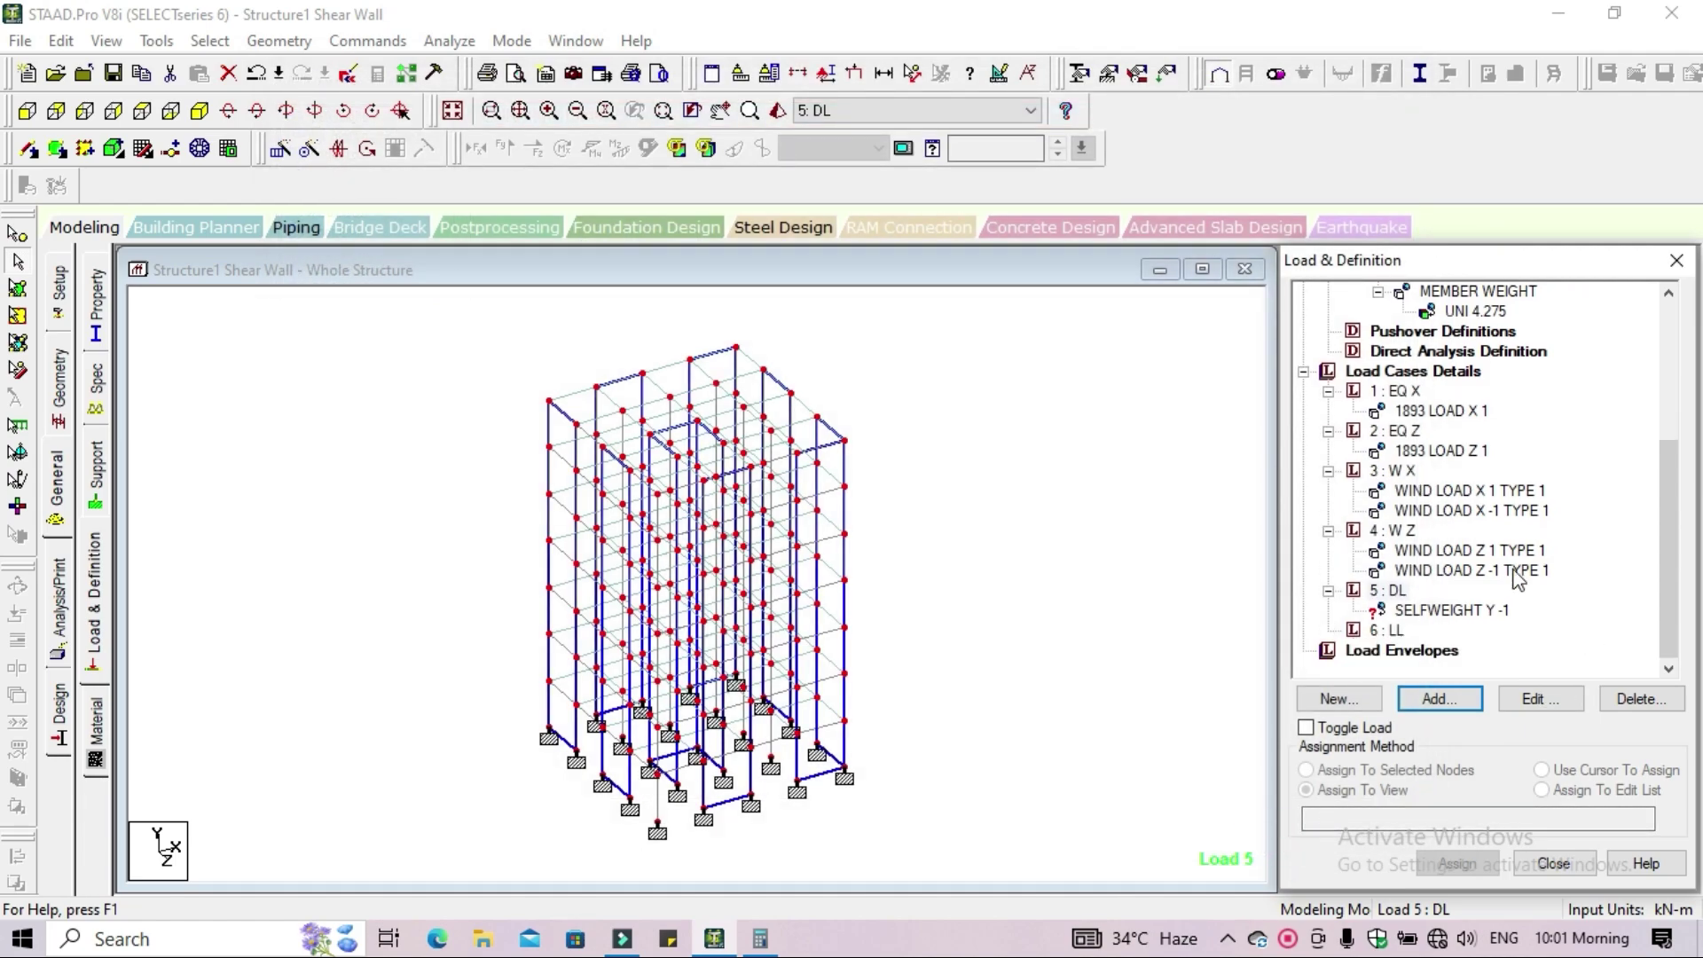
left_click(1386, 630)
left_click(1440, 700)
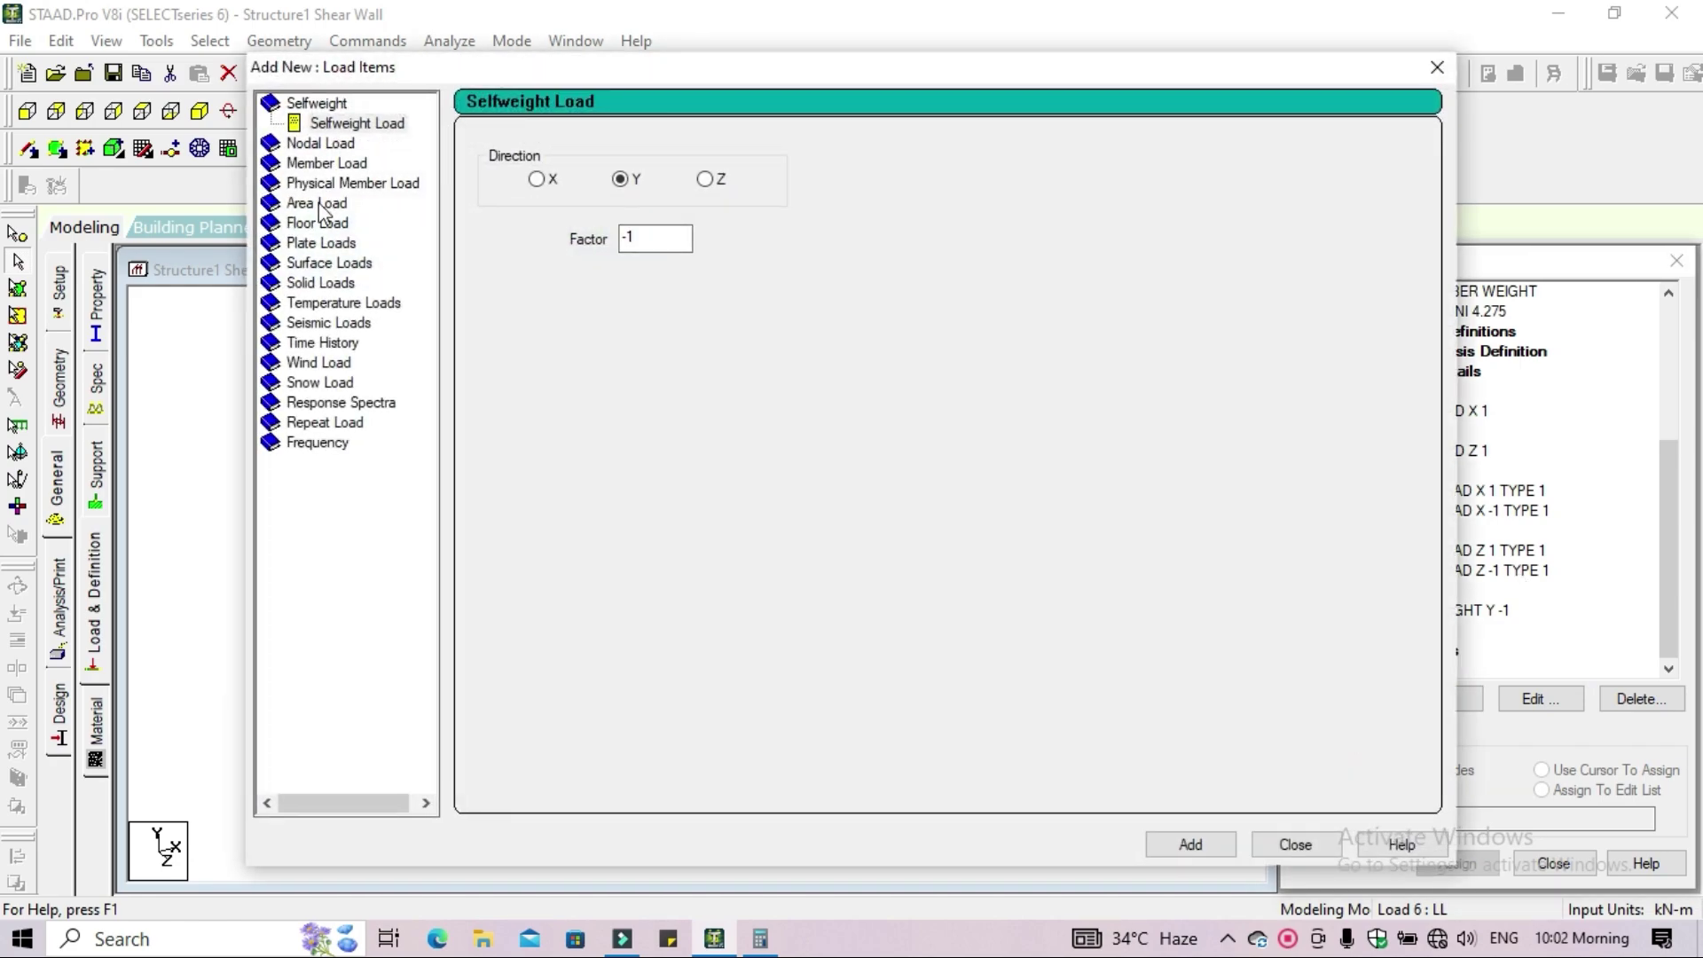
left_click(320, 224)
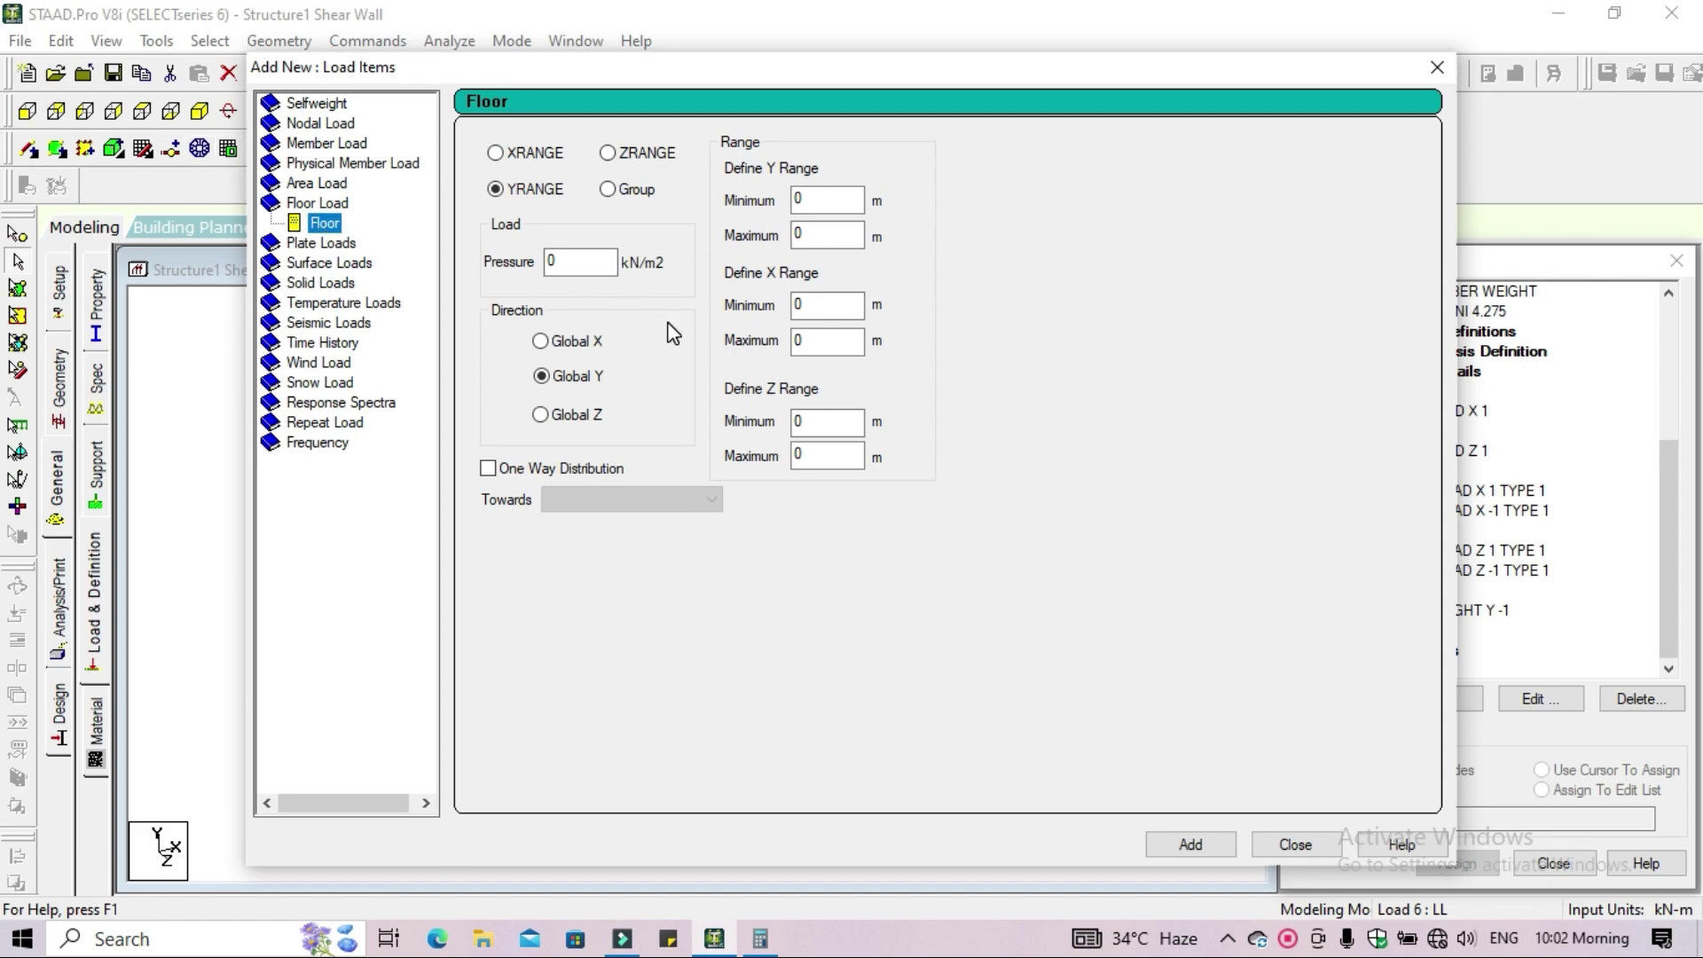
double_click(581, 262)
type("-")
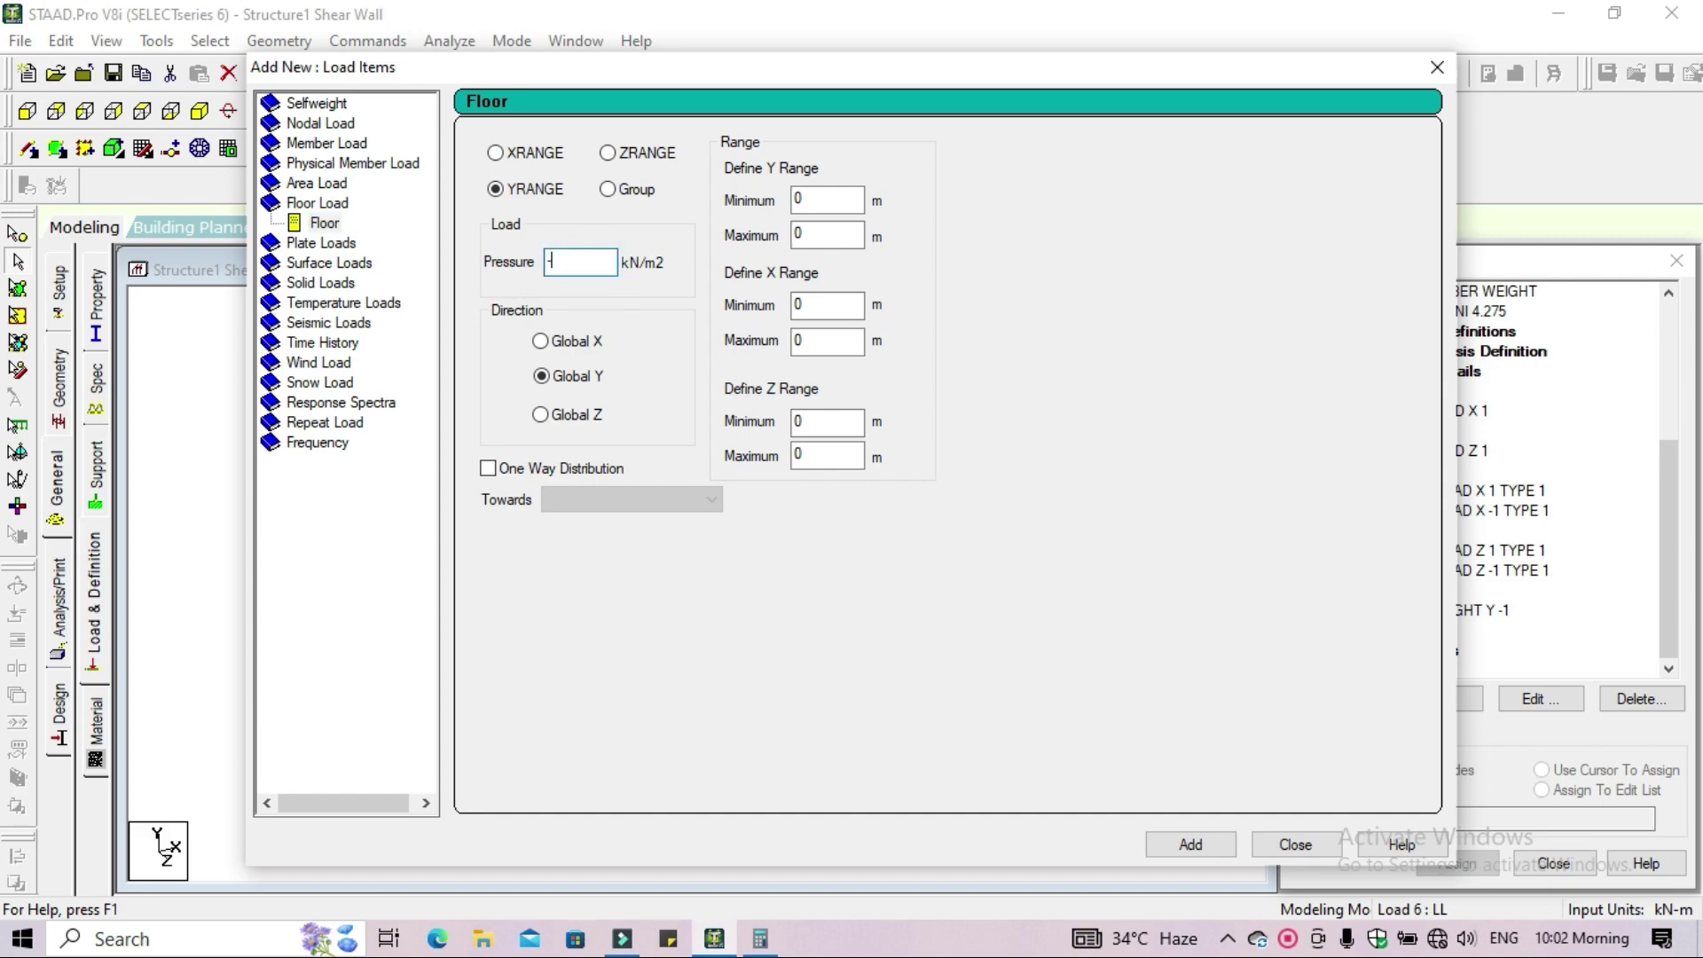
type("2.5")
Set the floor load's Y range from 3 to 21 m, add it to load case LL and display it on the structure
double_click(811, 199)
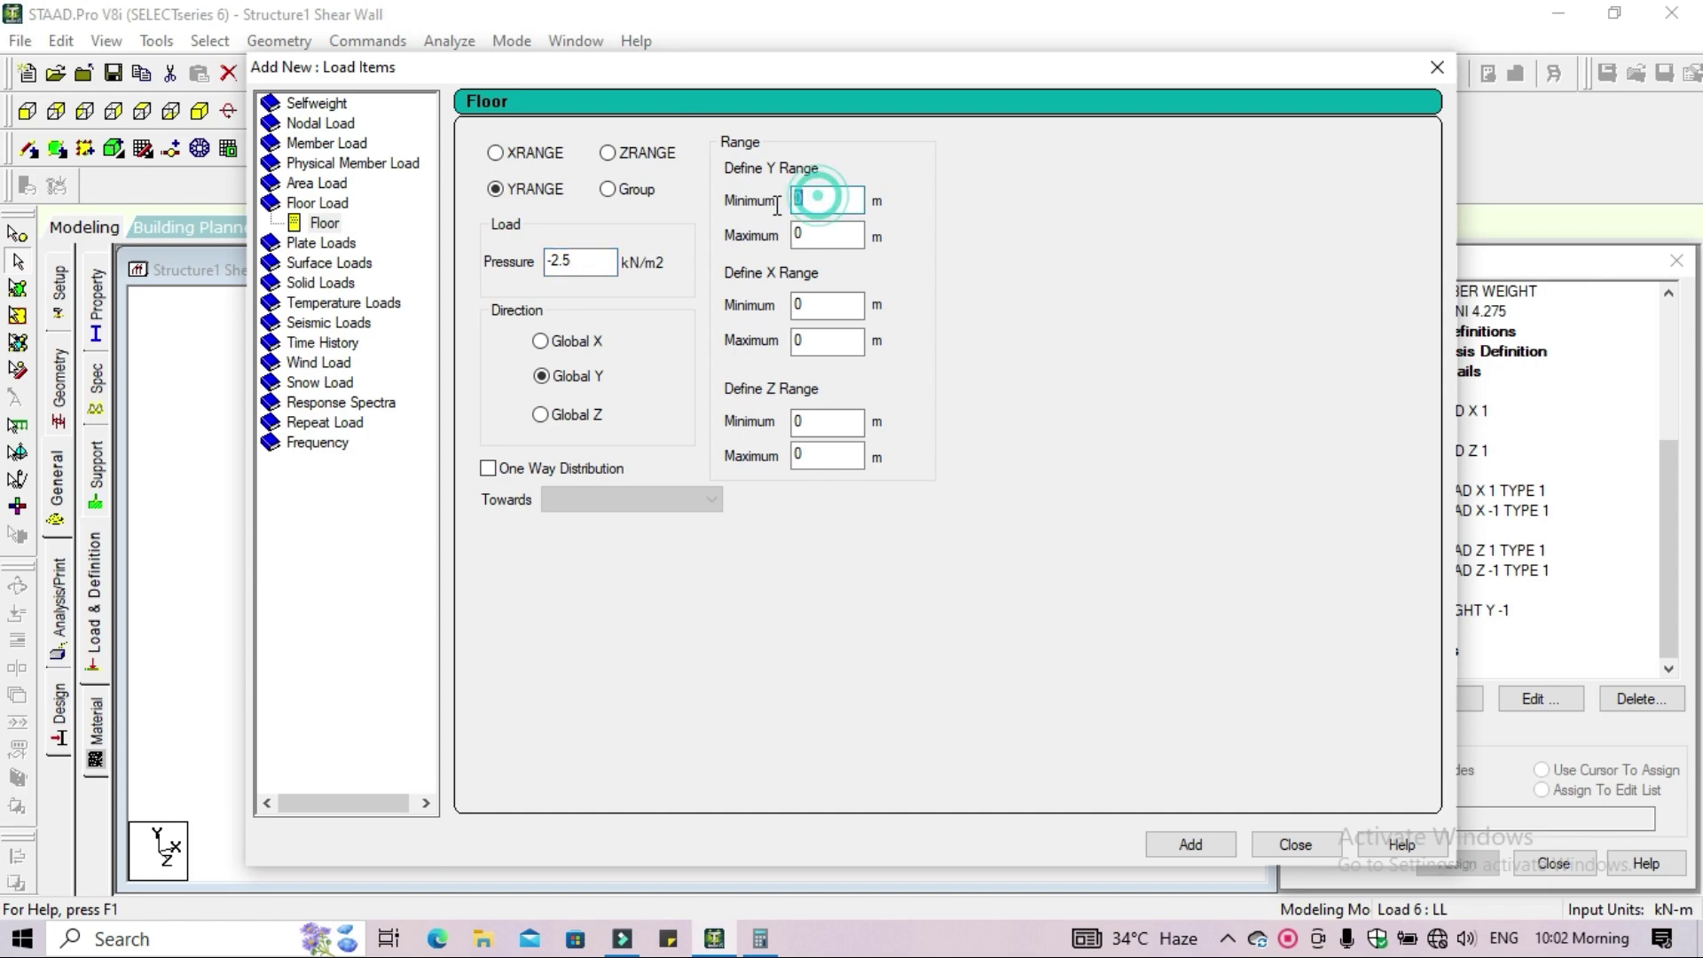
type("3")
double_click(817, 236)
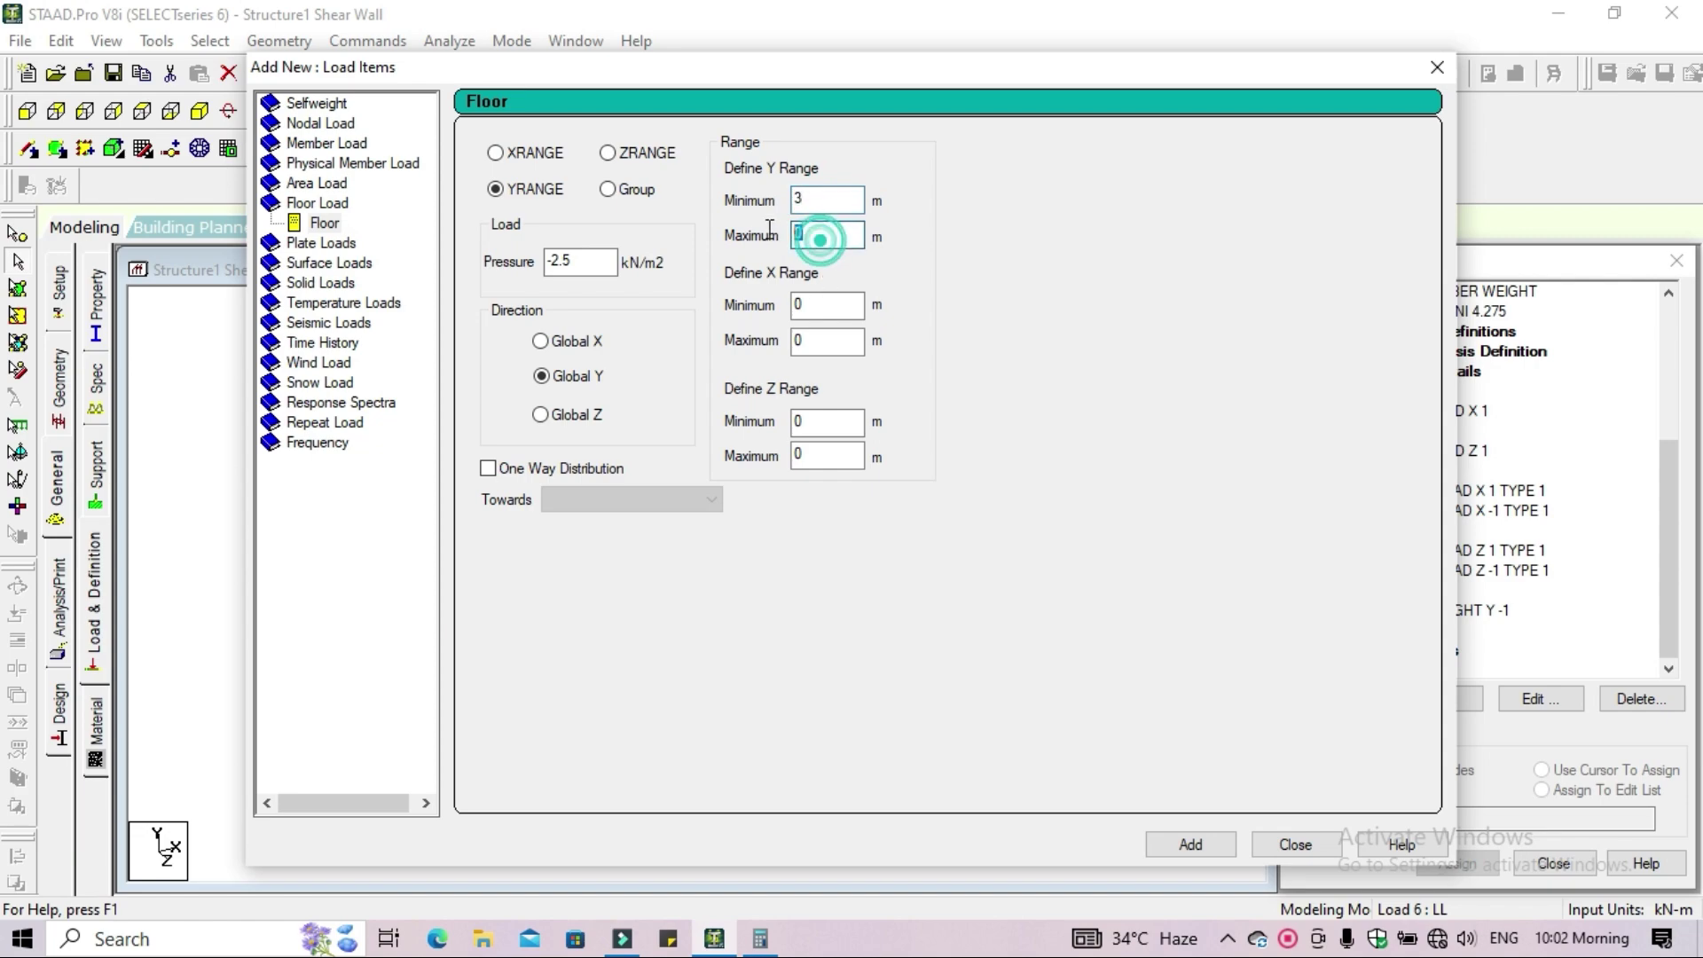
type("21")
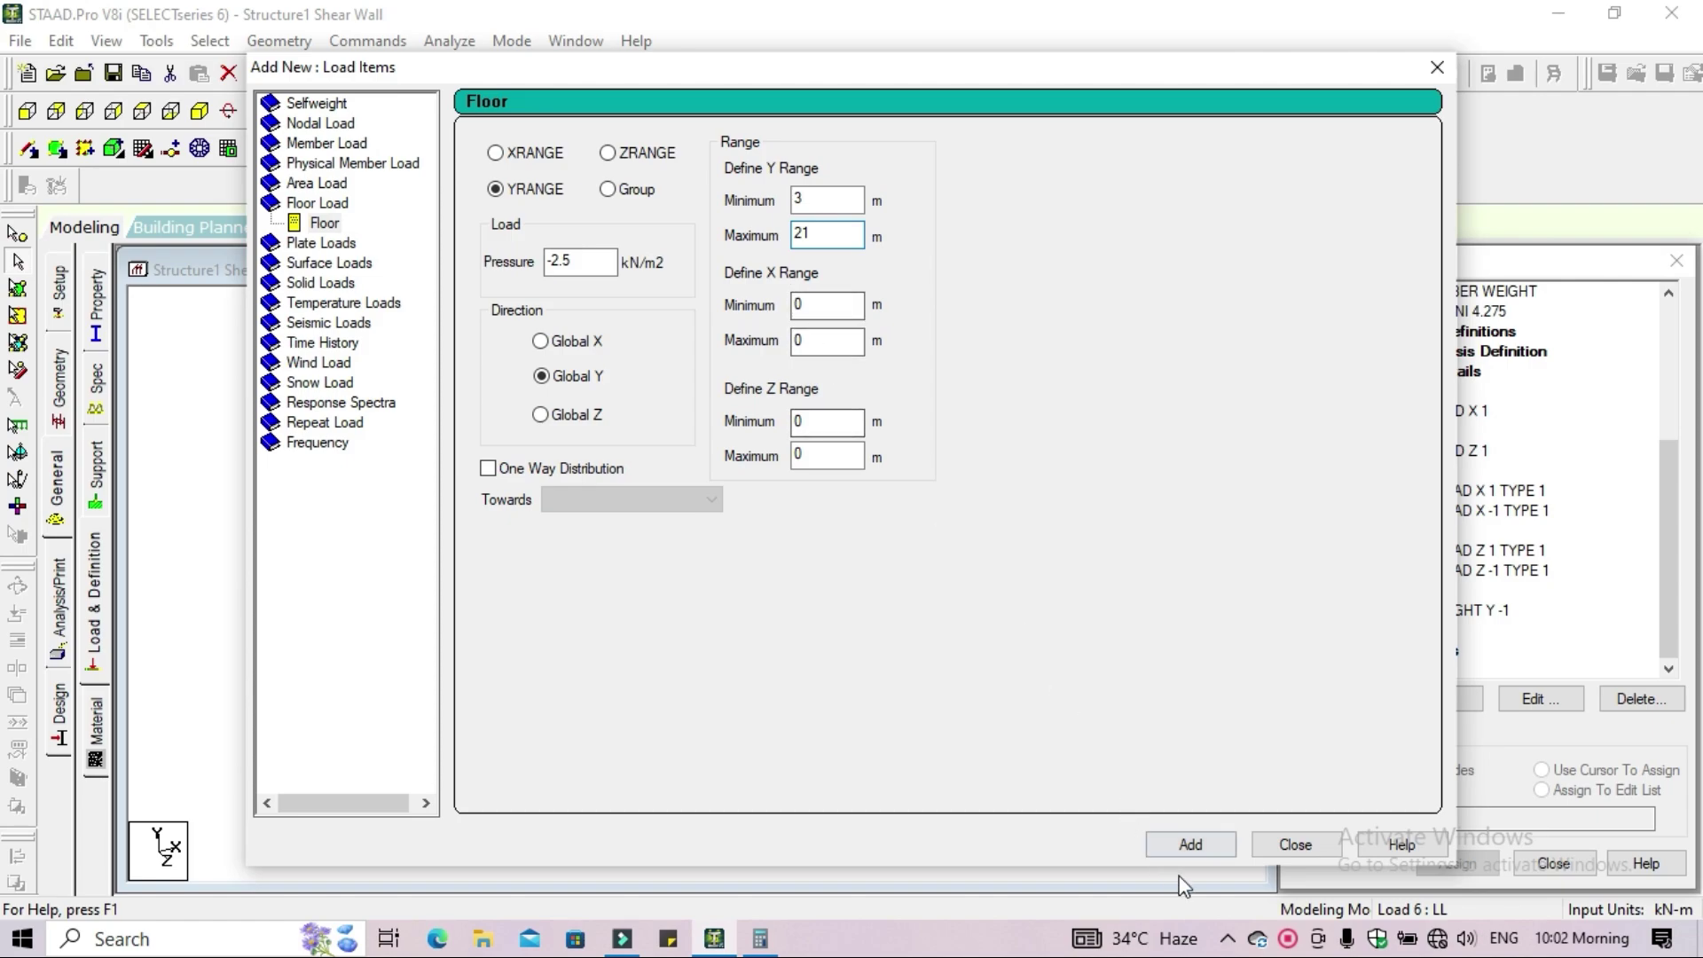
left_click(1192, 847)
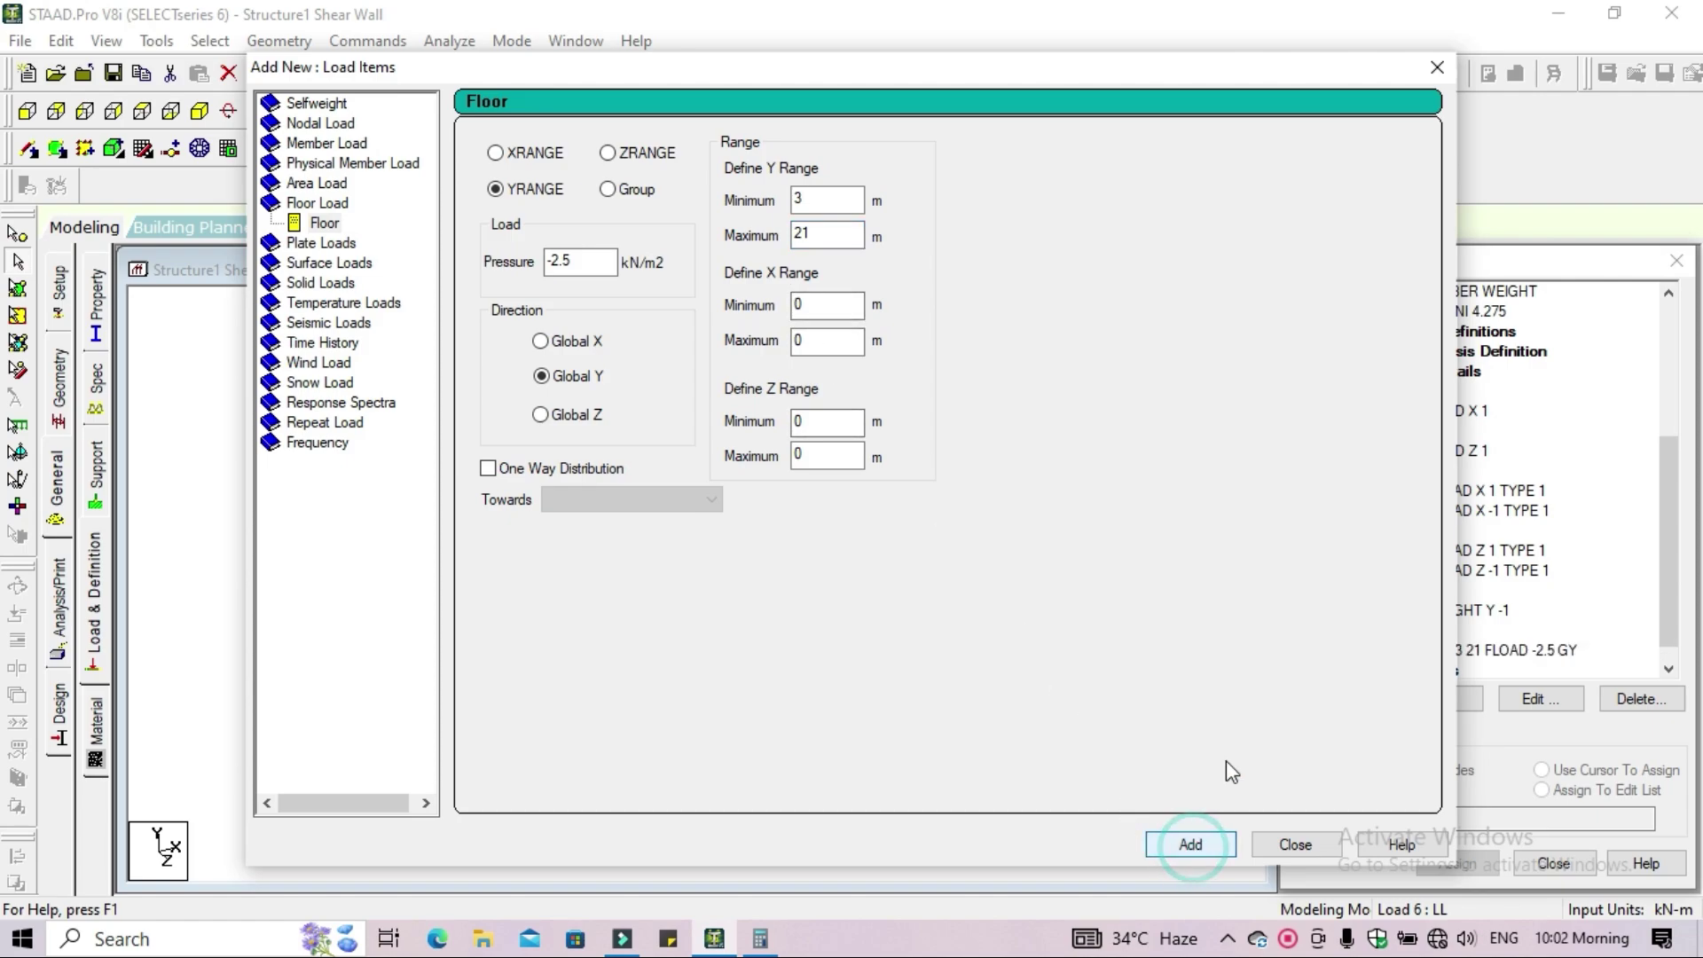
left_click(1301, 841)
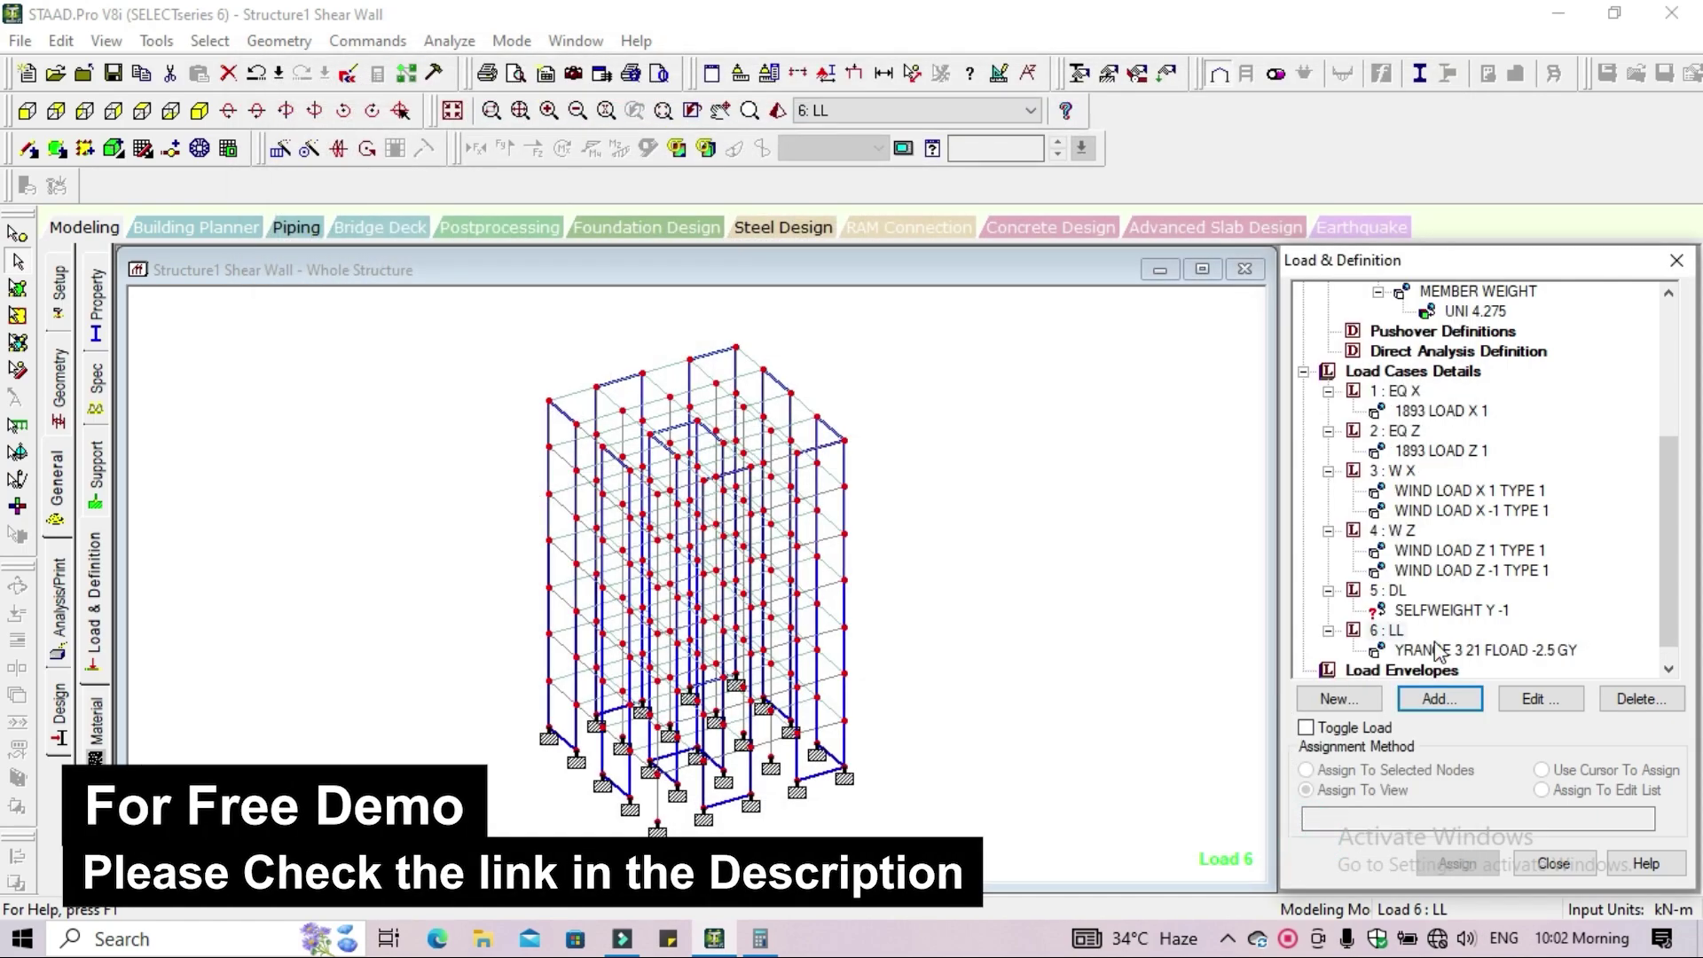
left_click(1503, 651)
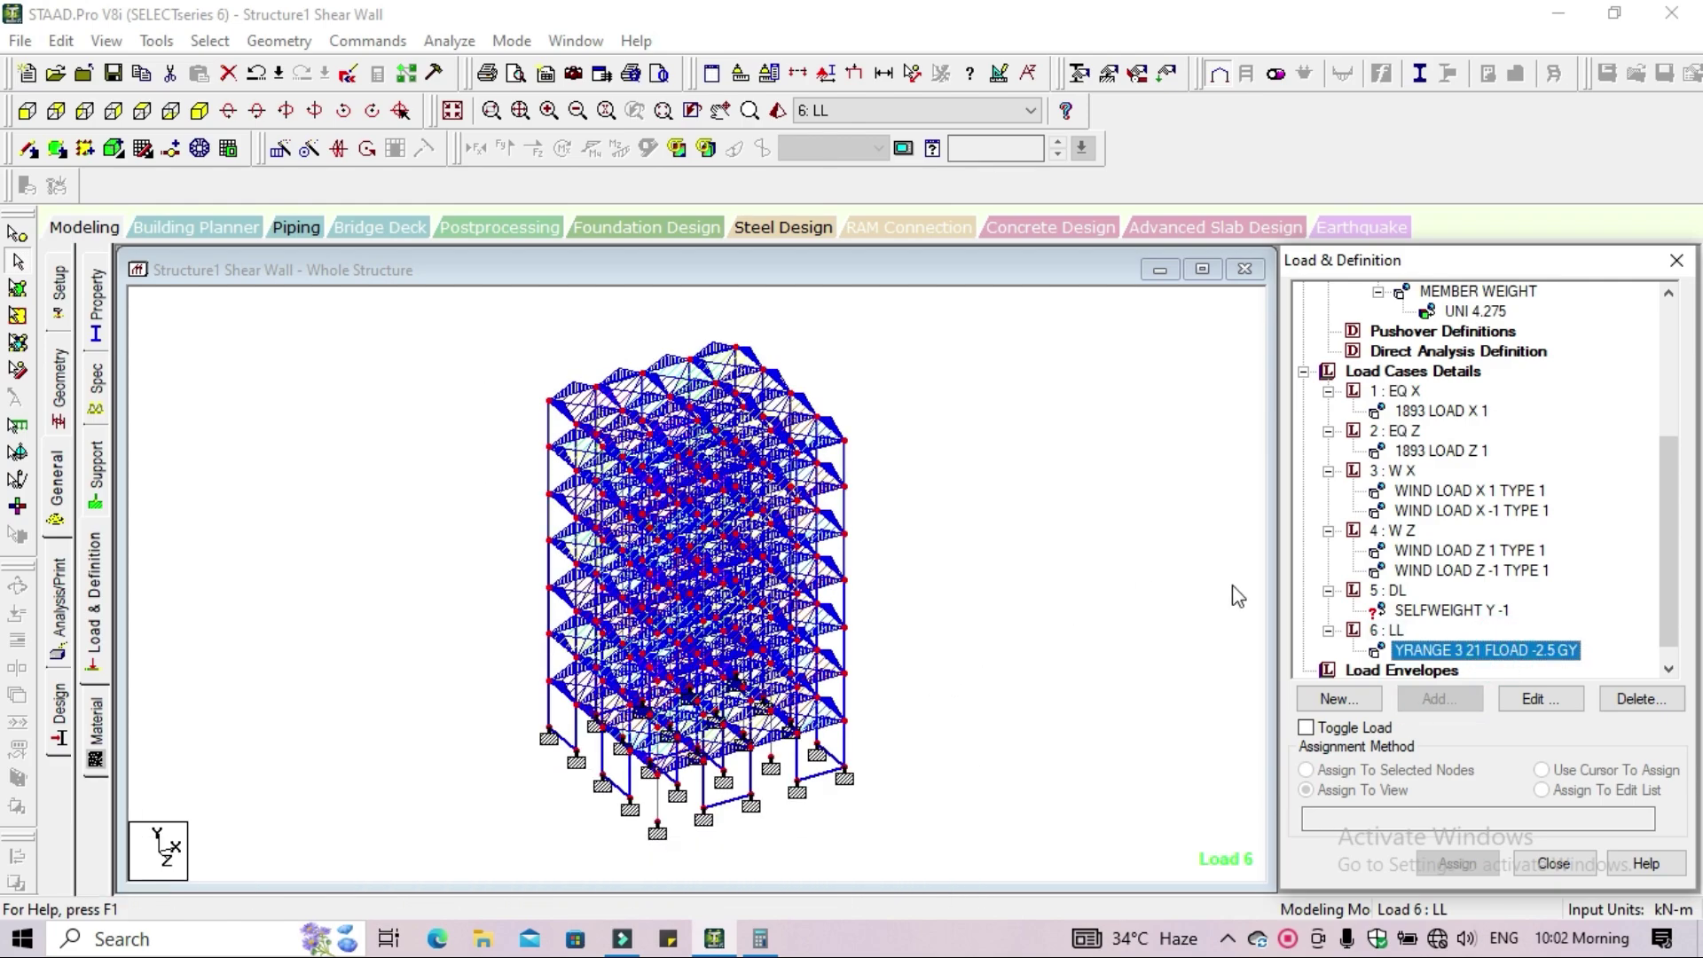
Assign the DL selfweight load to all members in the view
left_click(1421, 614)
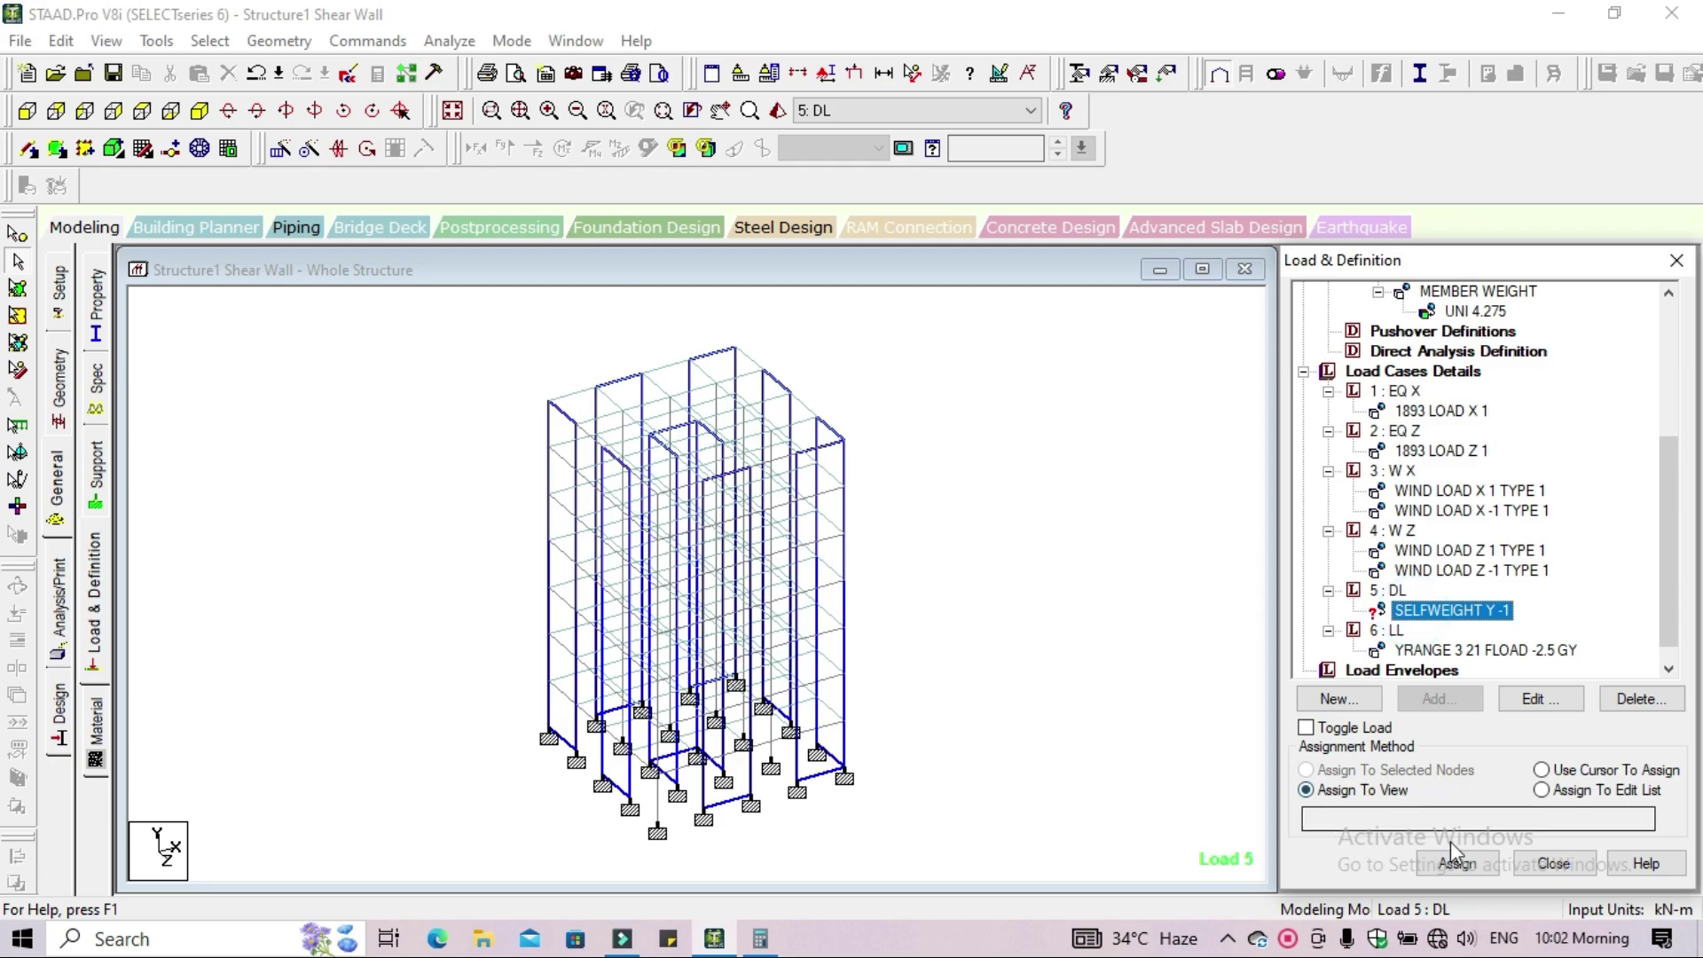
left_click(1457, 862)
left_click(1525, 633)
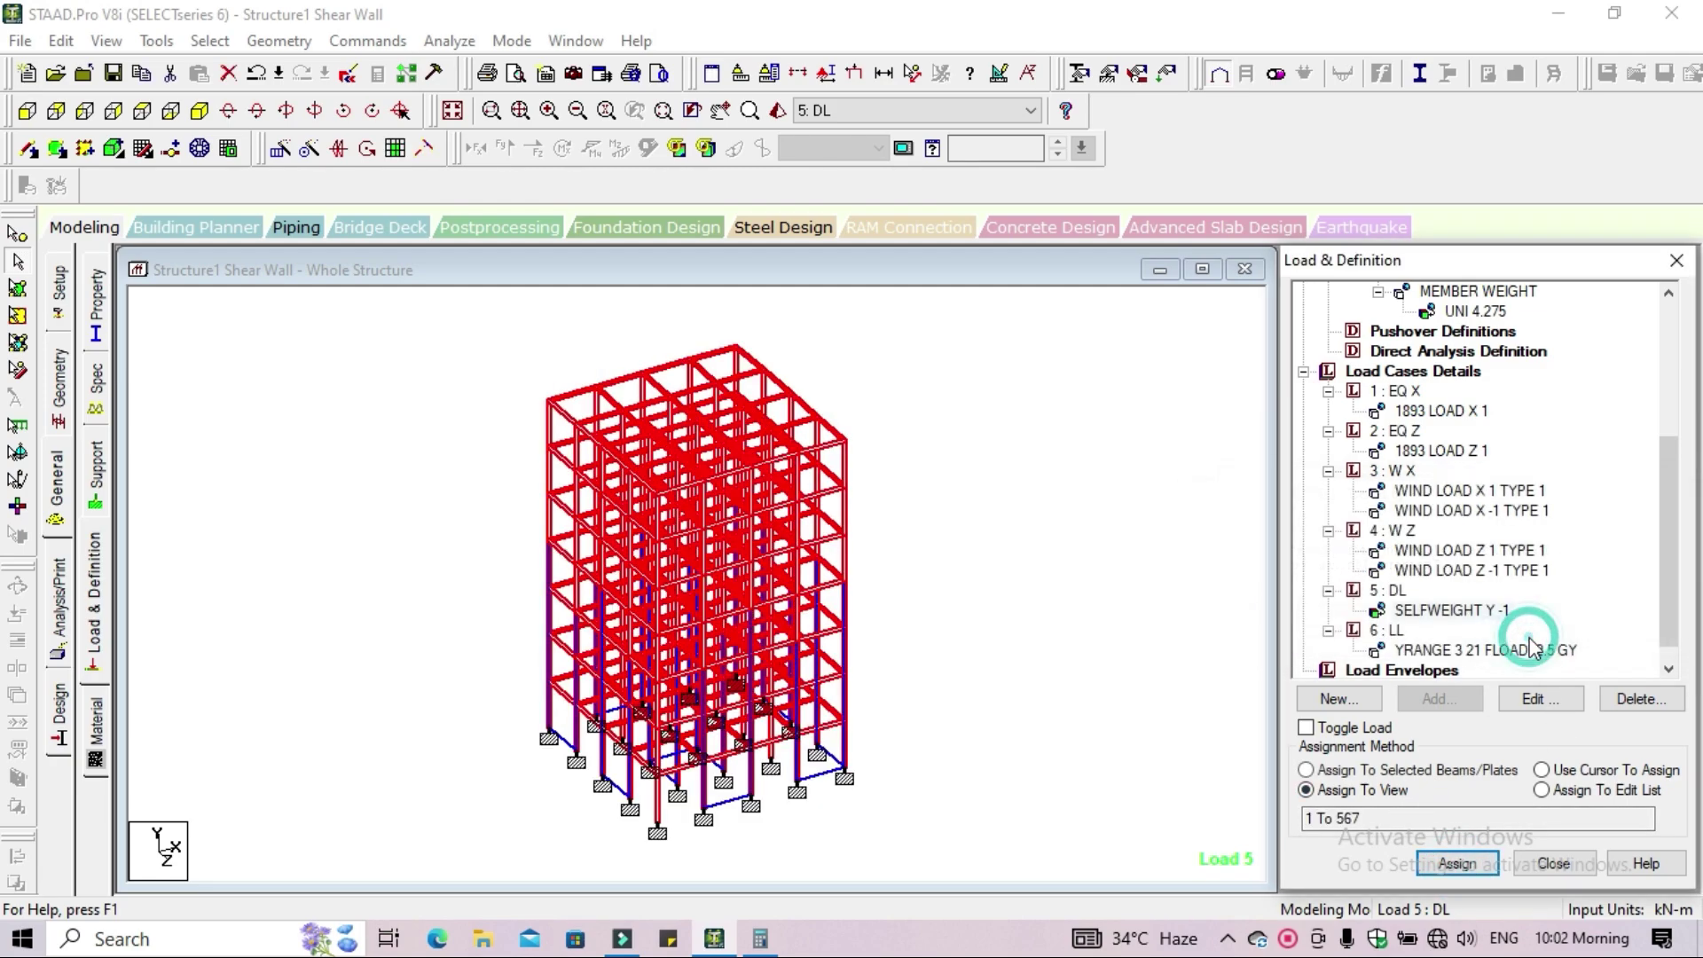
Examine how the seismic X load and the X and Z wind loads act on the structure
left_click(1461, 572)
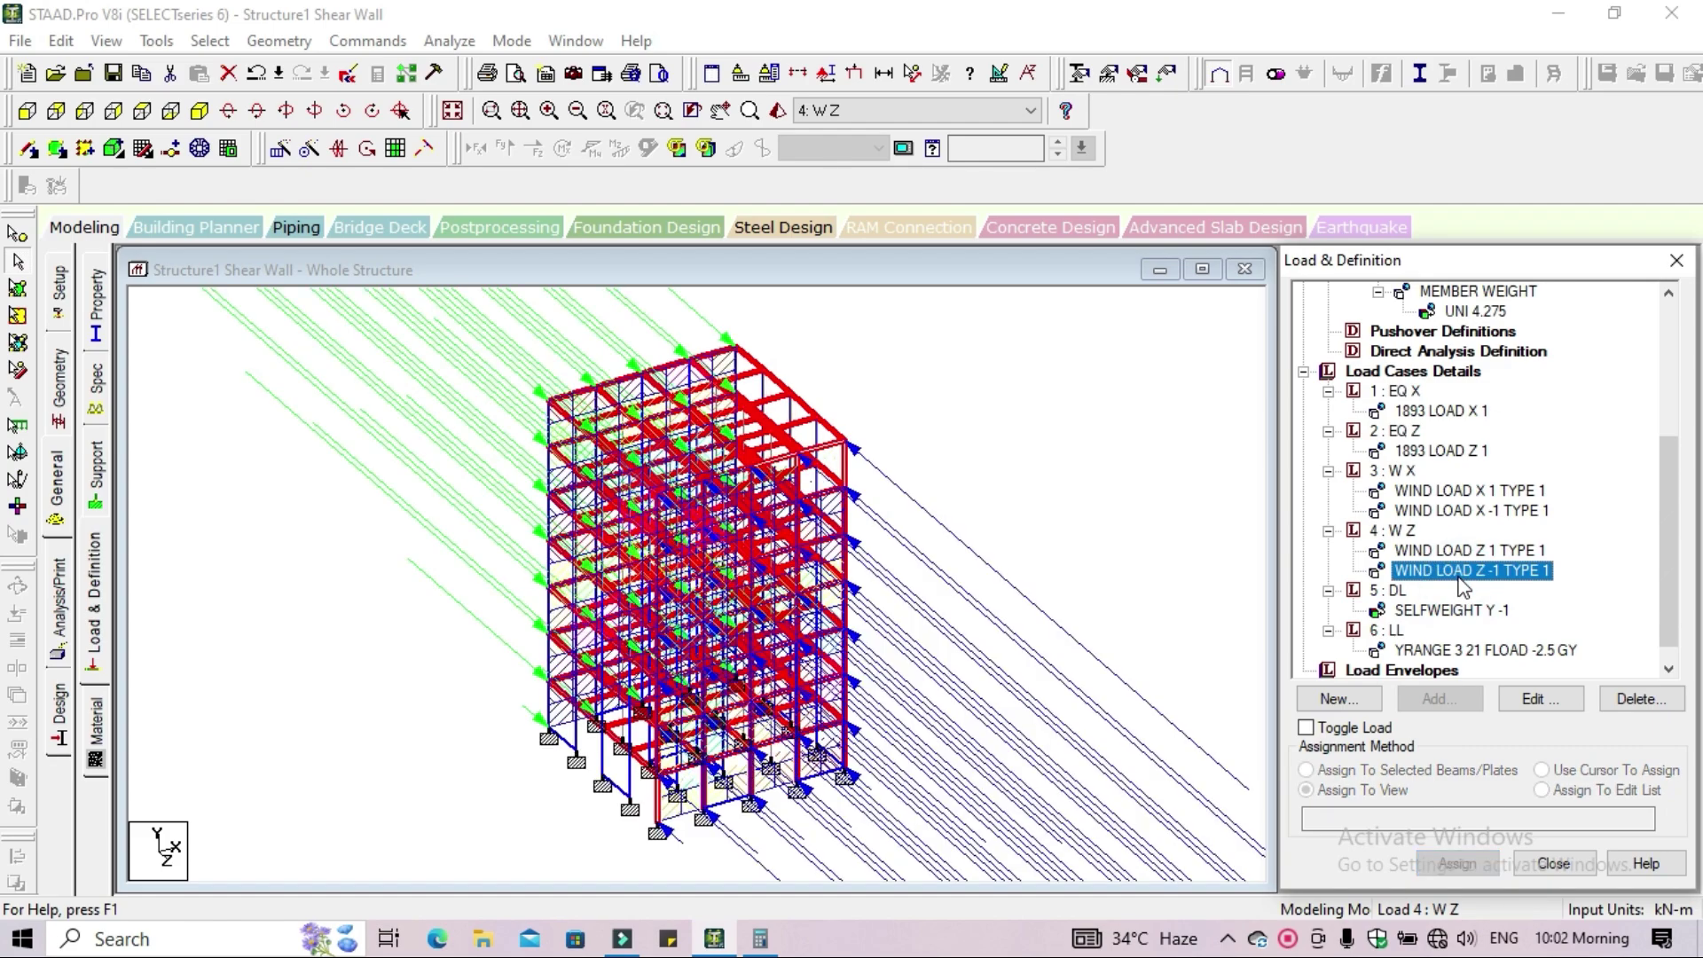
left_click(1136, 525)
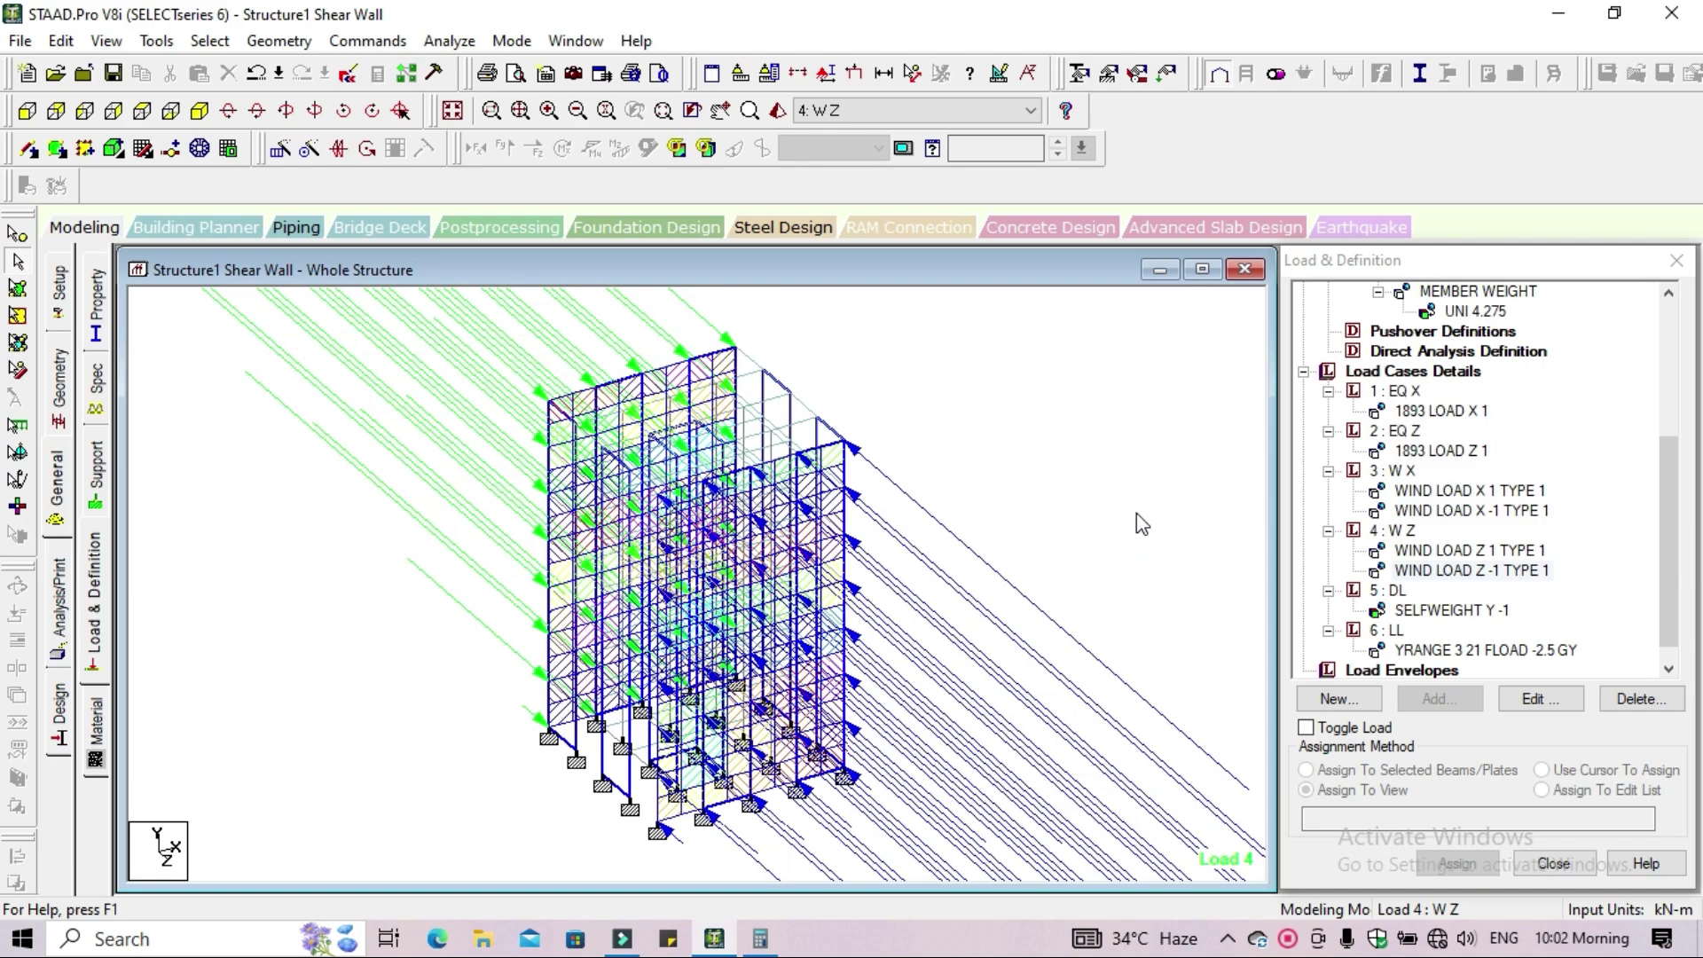
left_click(1446, 412)
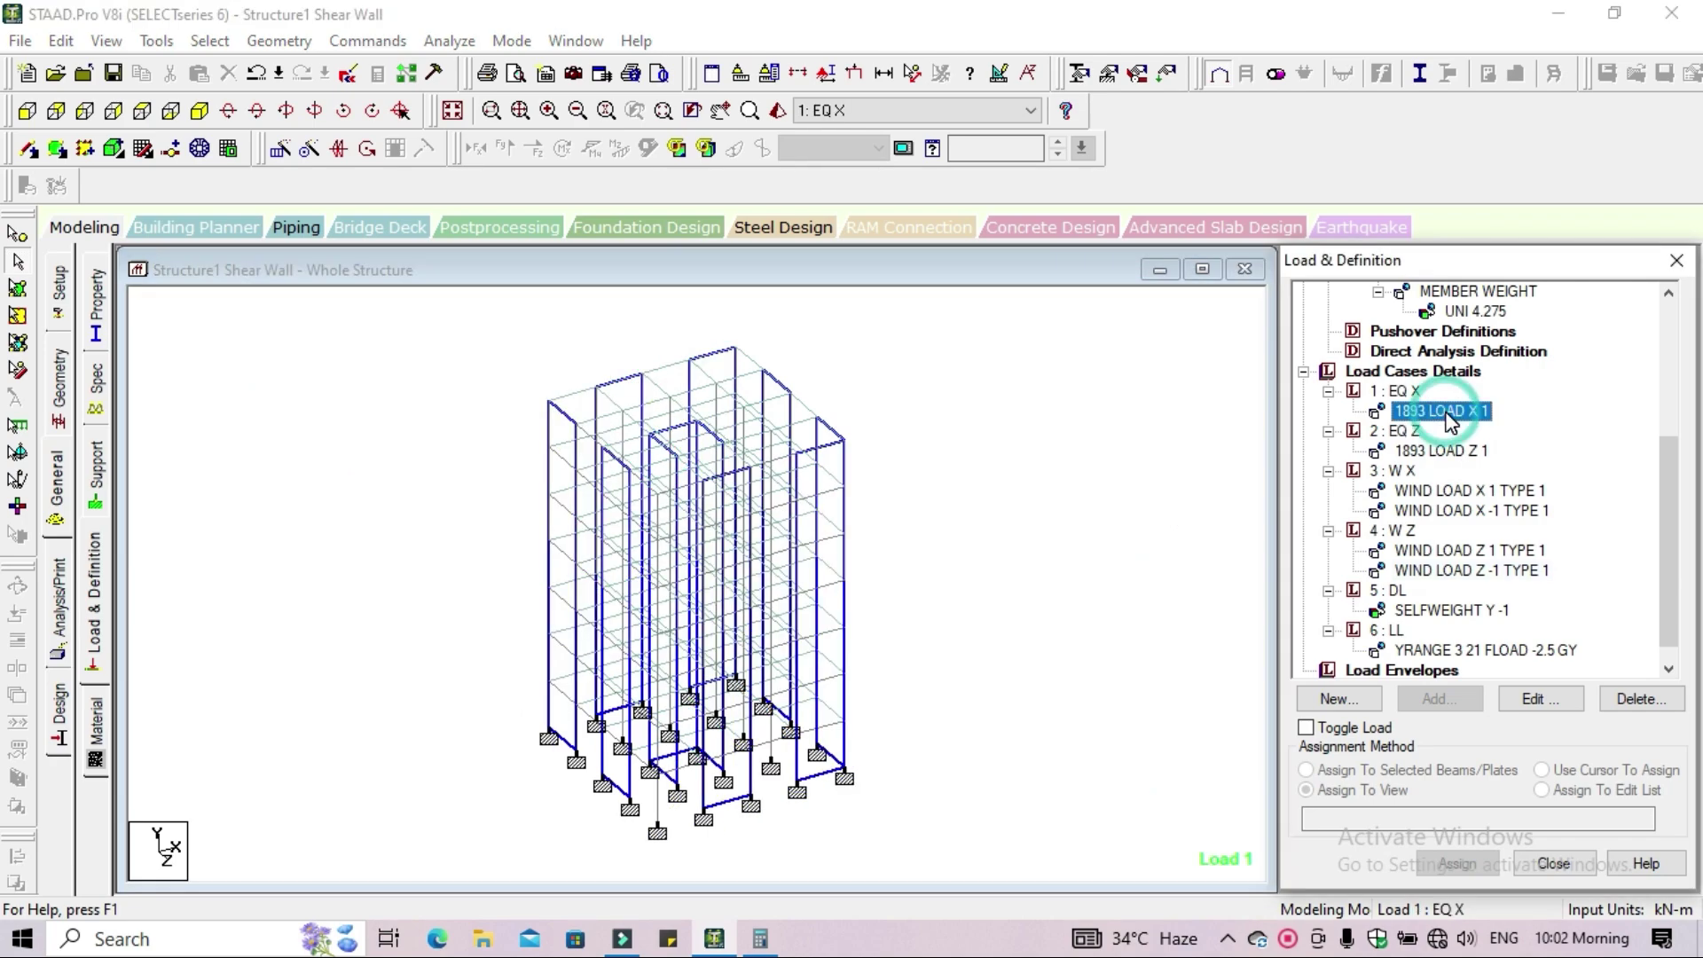
left_click(1440, 493)
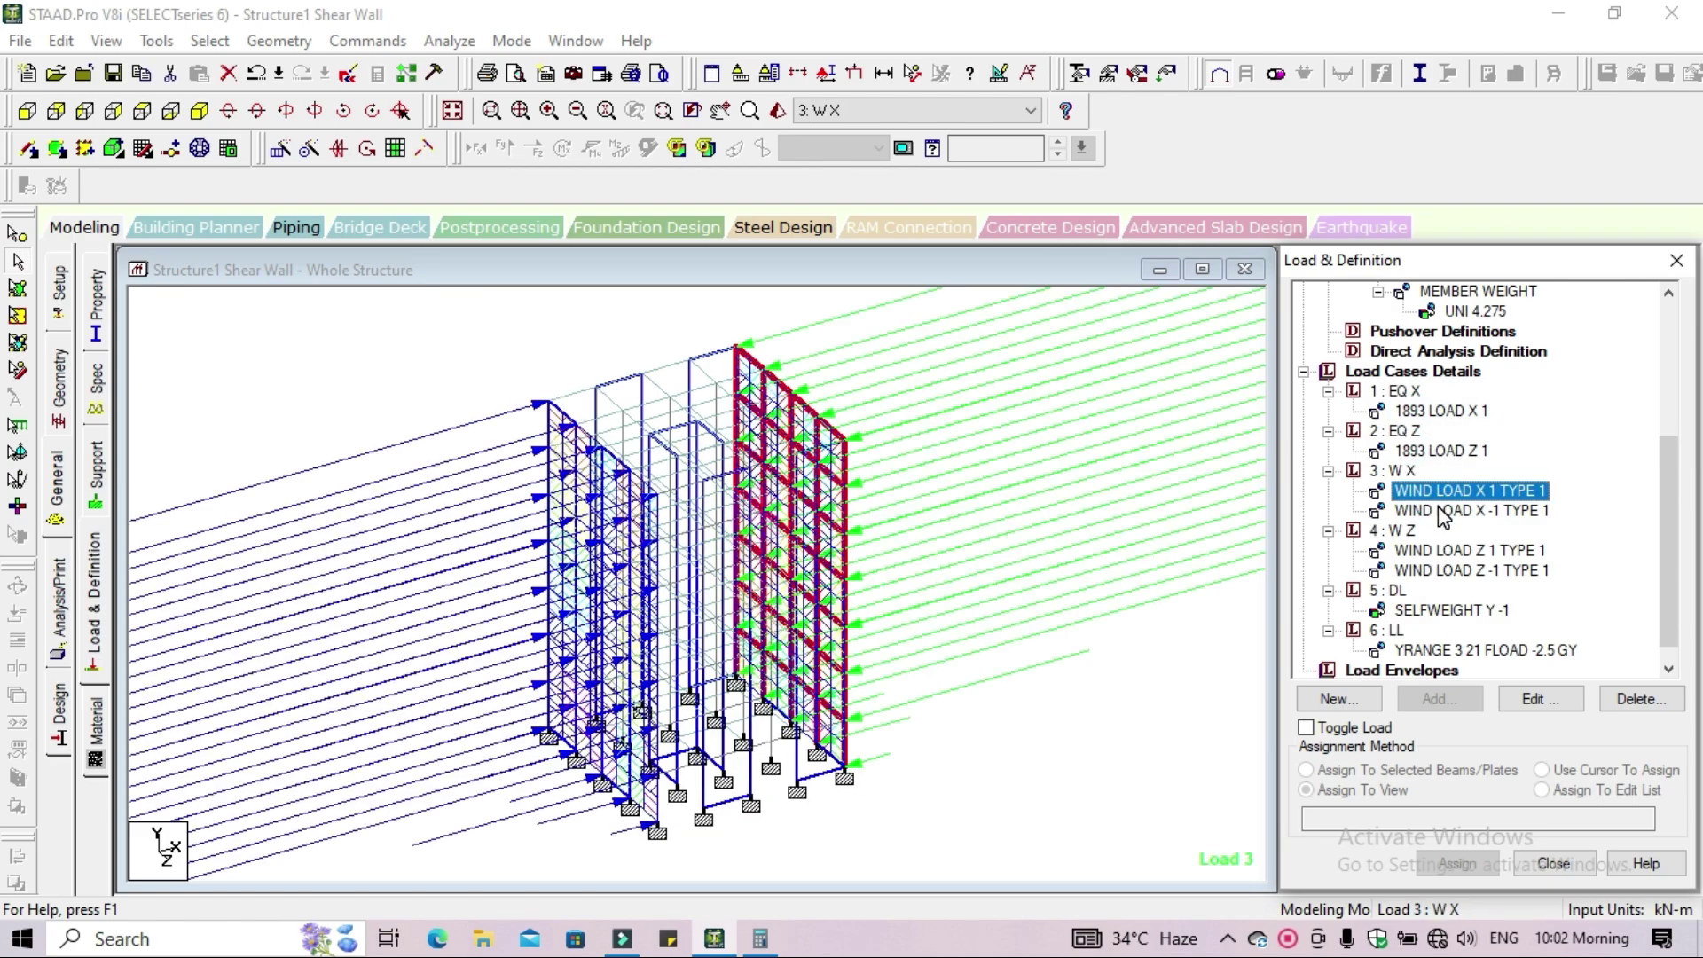
left_click(1443, 513)
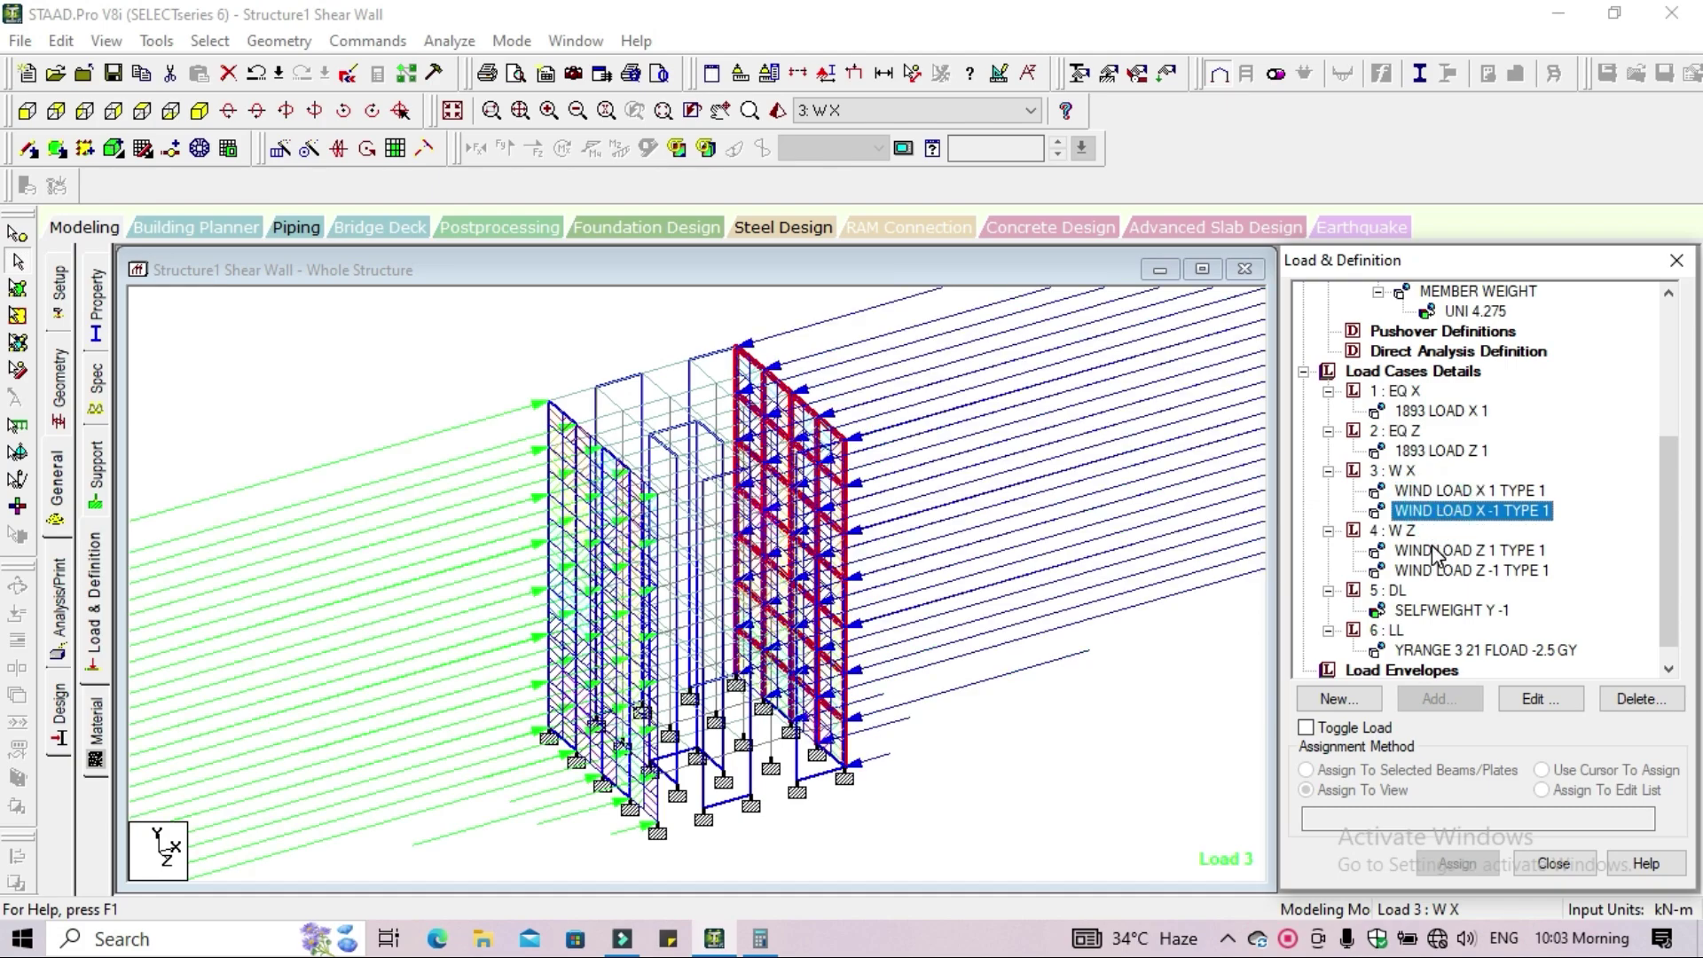
left_click(1437, 550)
left_click(1437, 572)
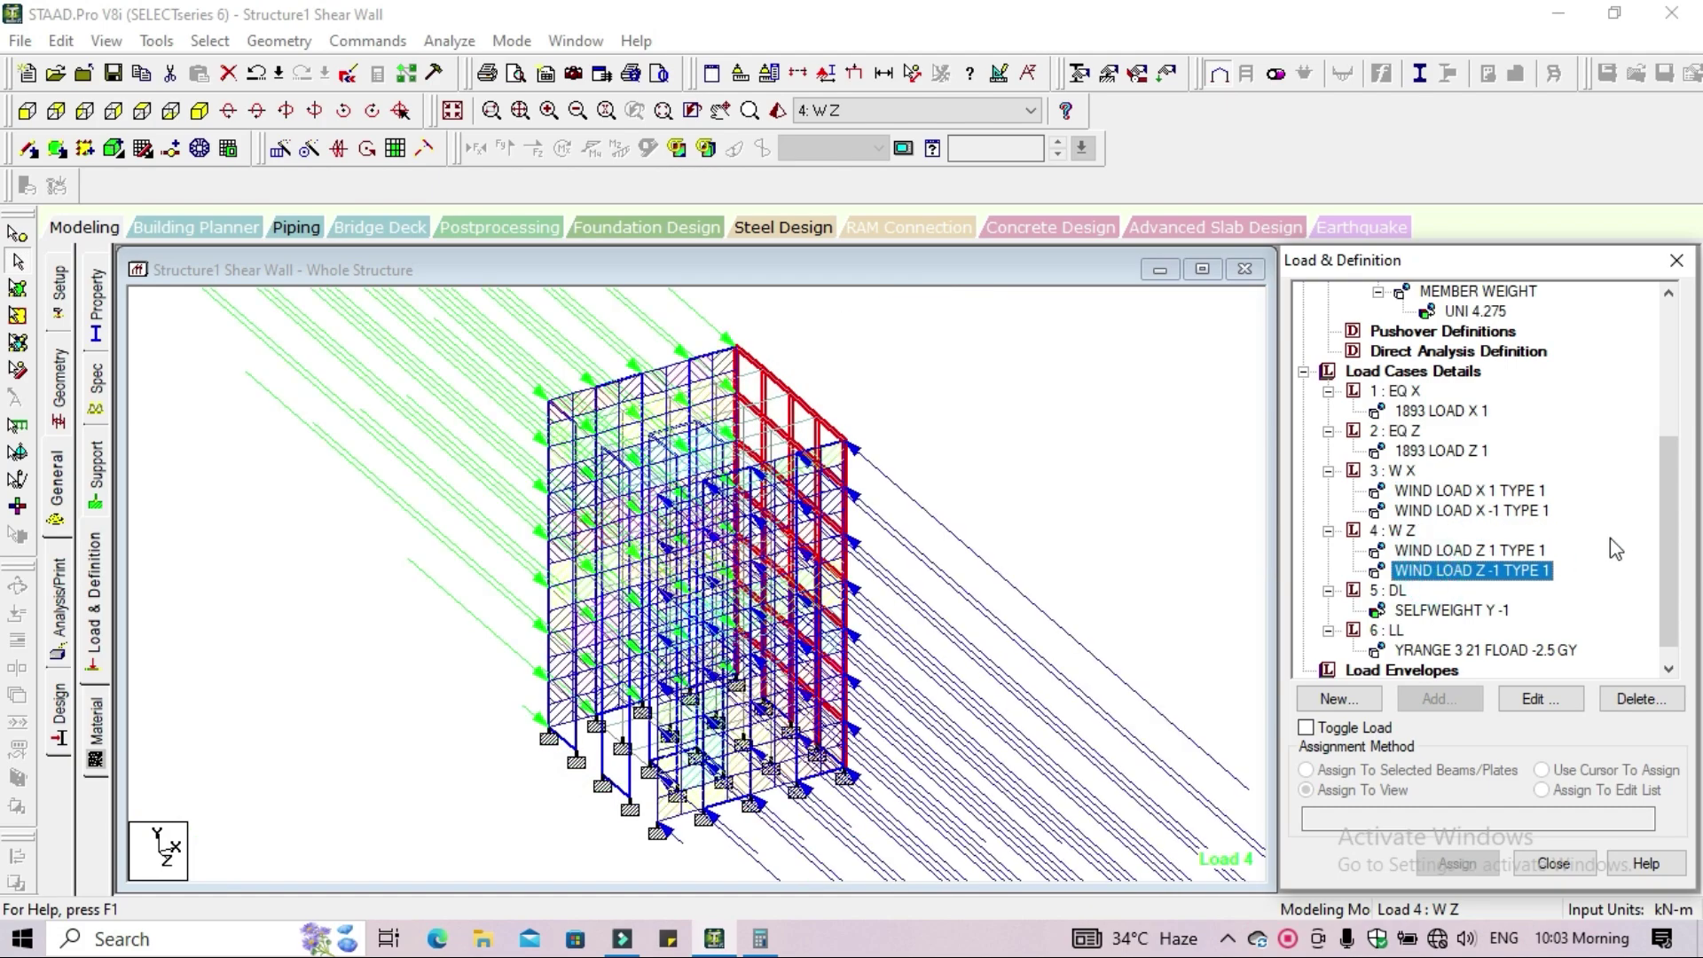
left_click(1133, 483)
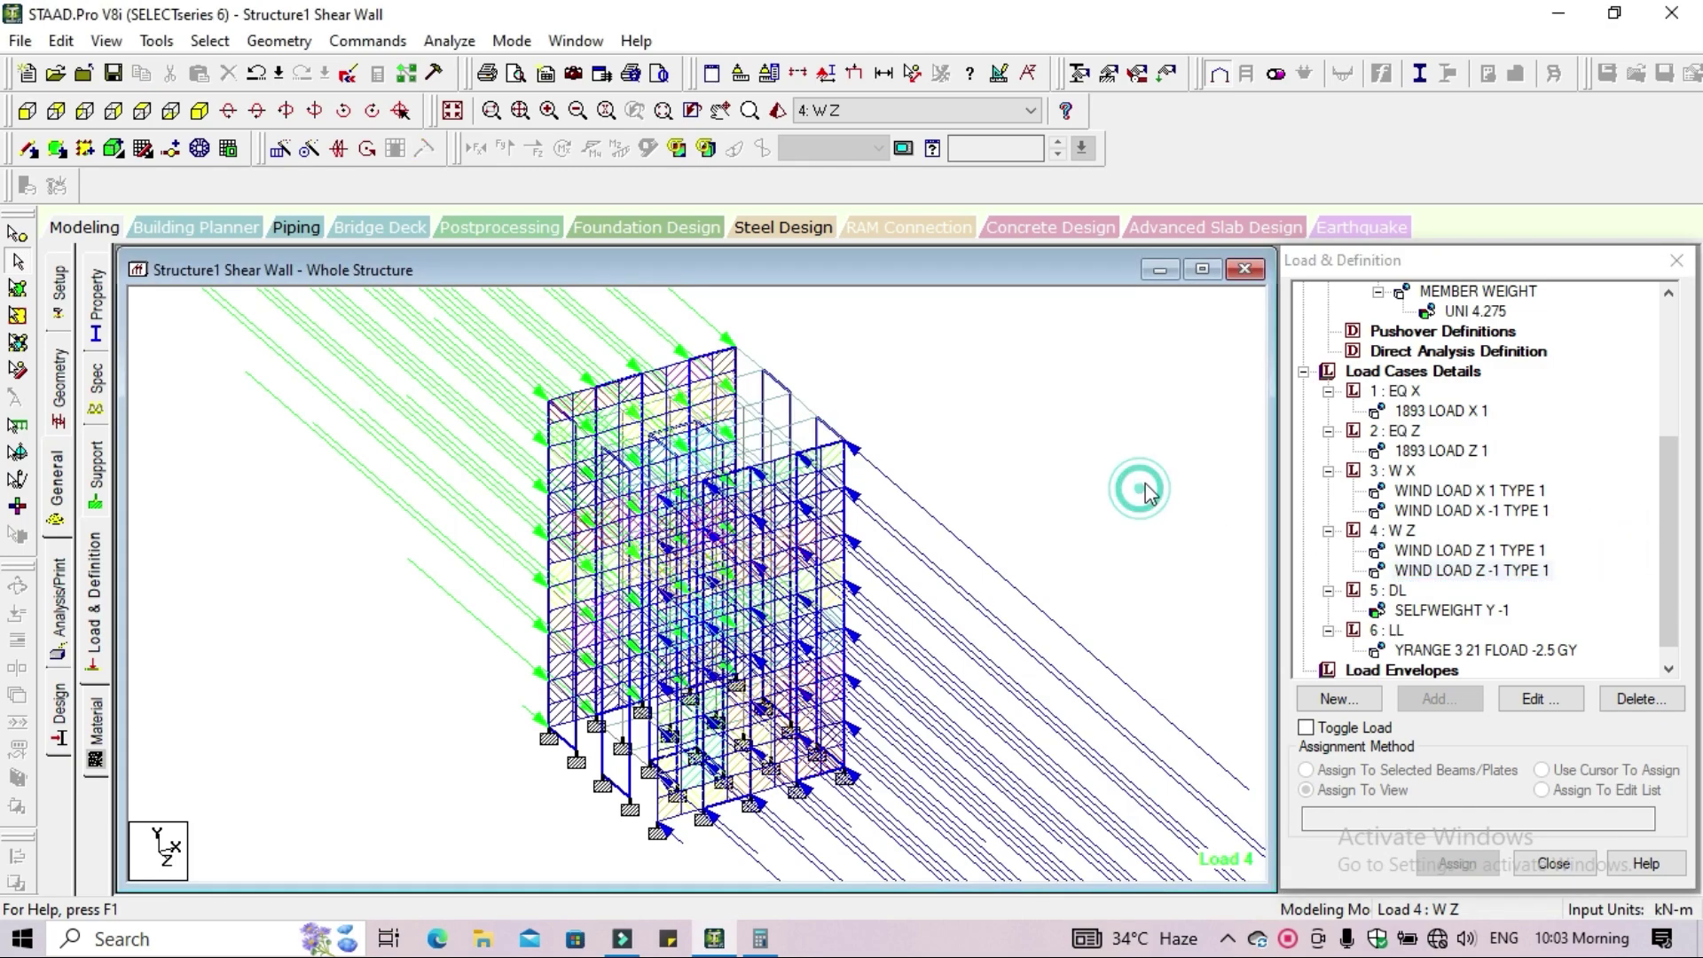
Generate automatic load combinations with the Indian Code for the Genral_Structures category and add them all to the load cases
left_click(1395, 373)
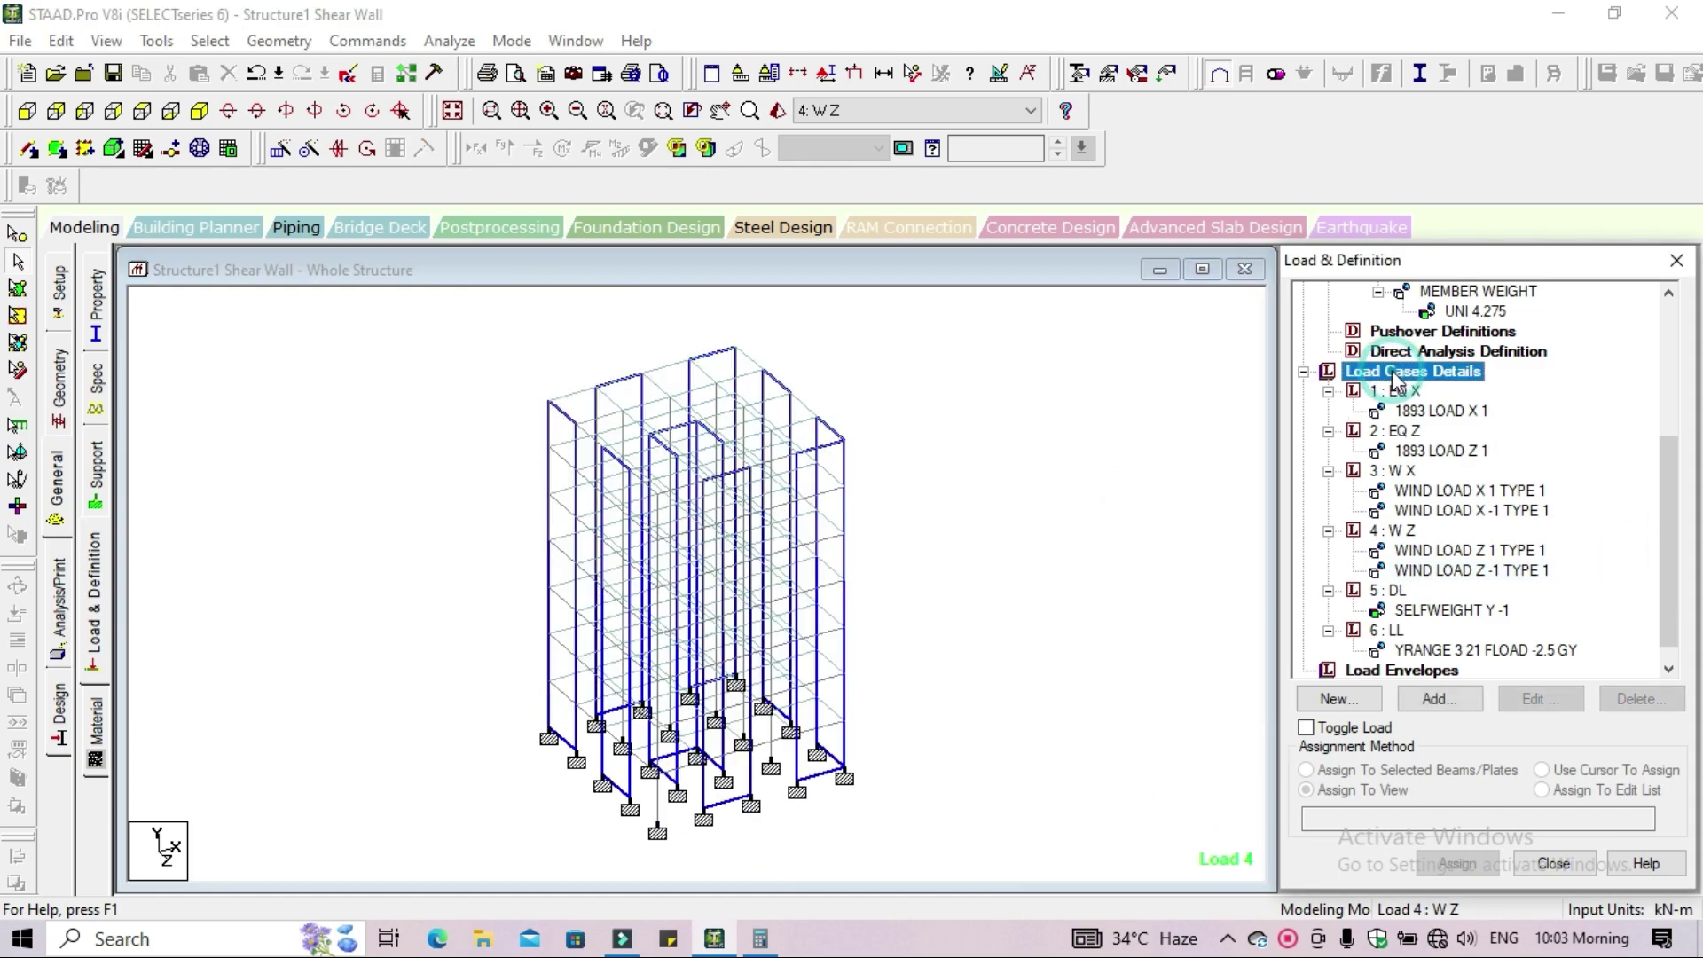
left_click(1441, 703)
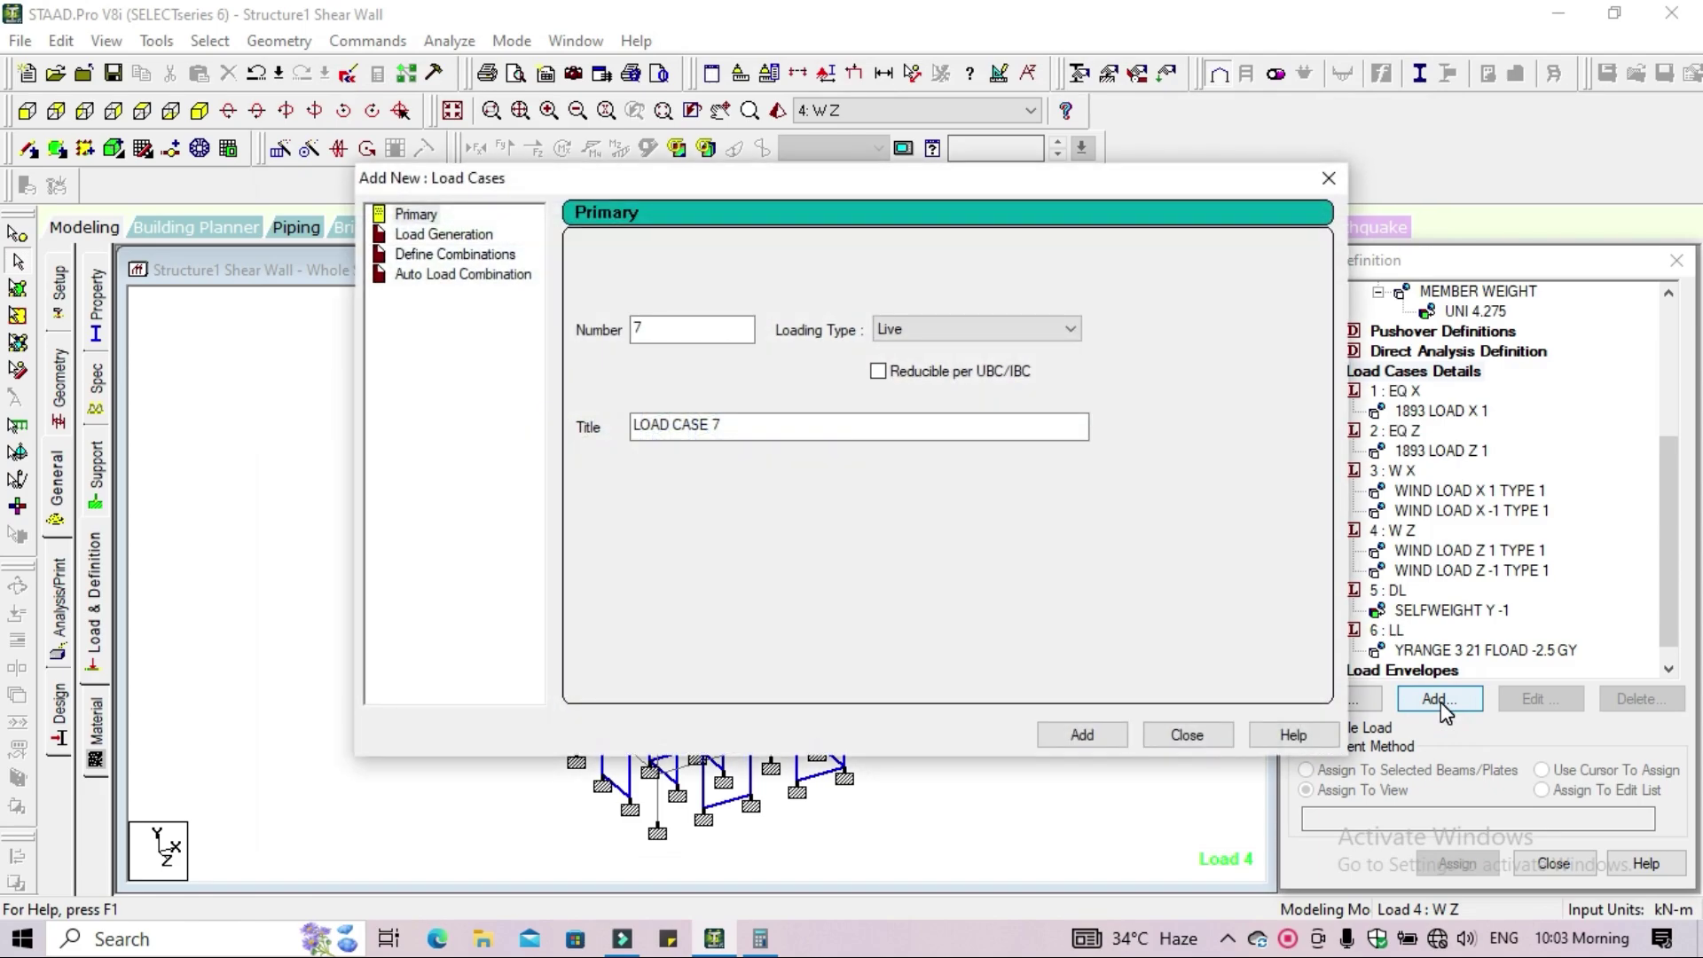
left_click(474, 276)
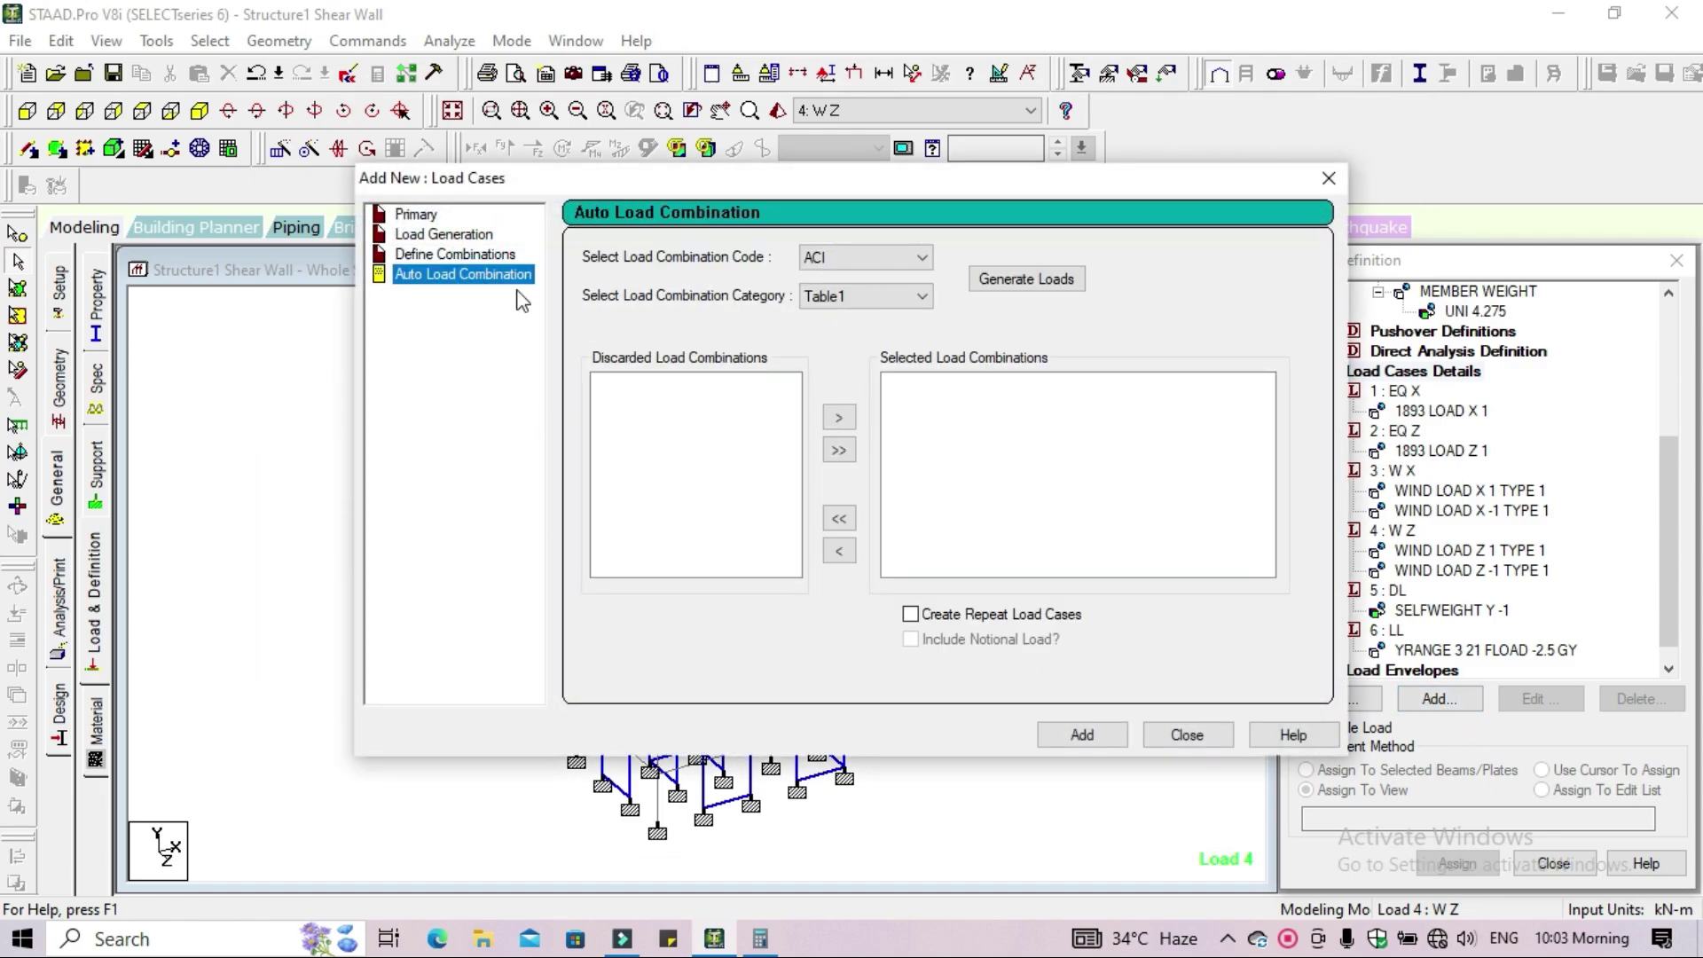
left_click(887, 279)
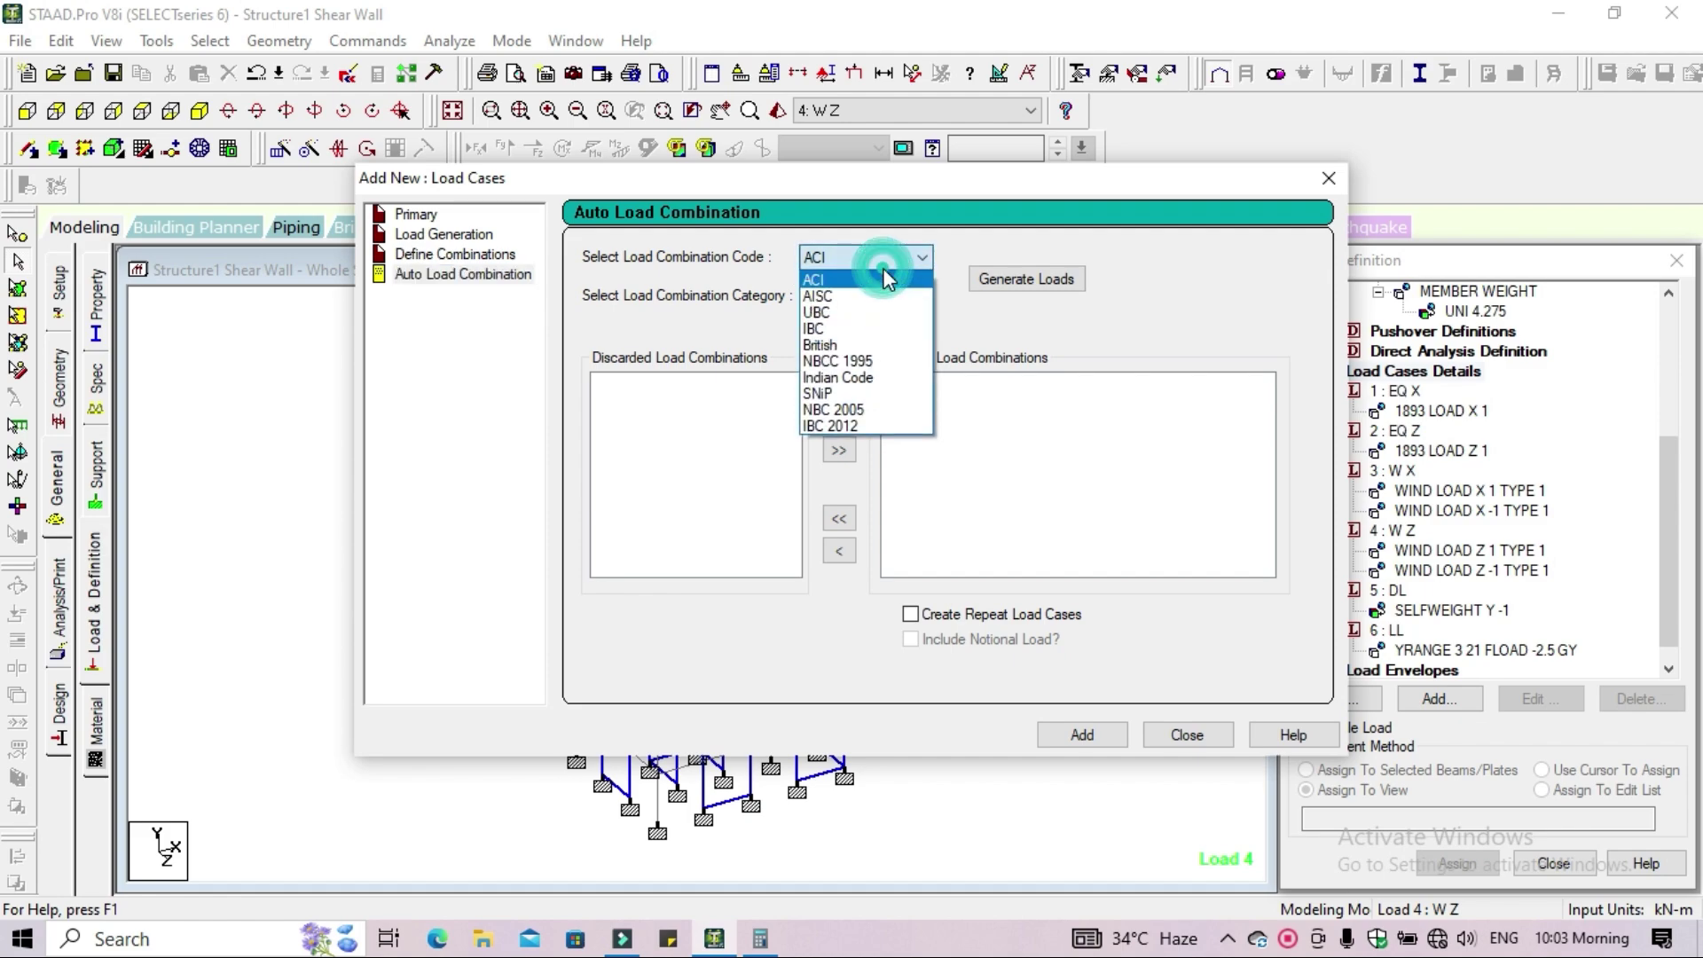
left_click(867, 377)
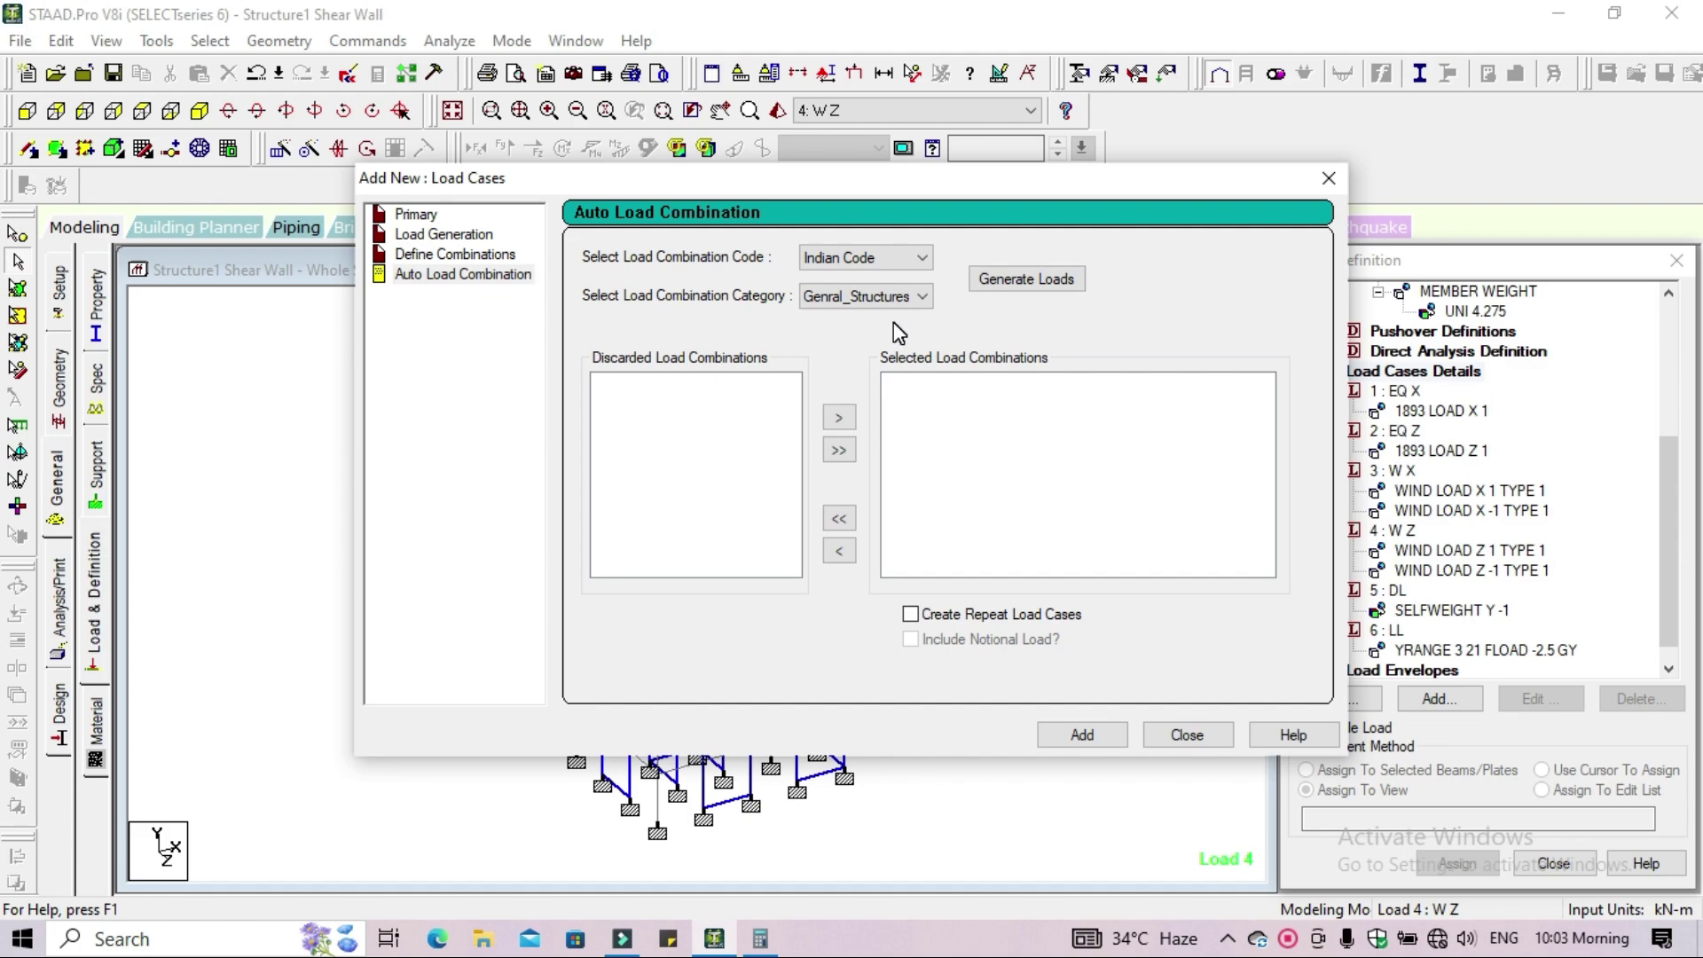
left_click(1006, 277)
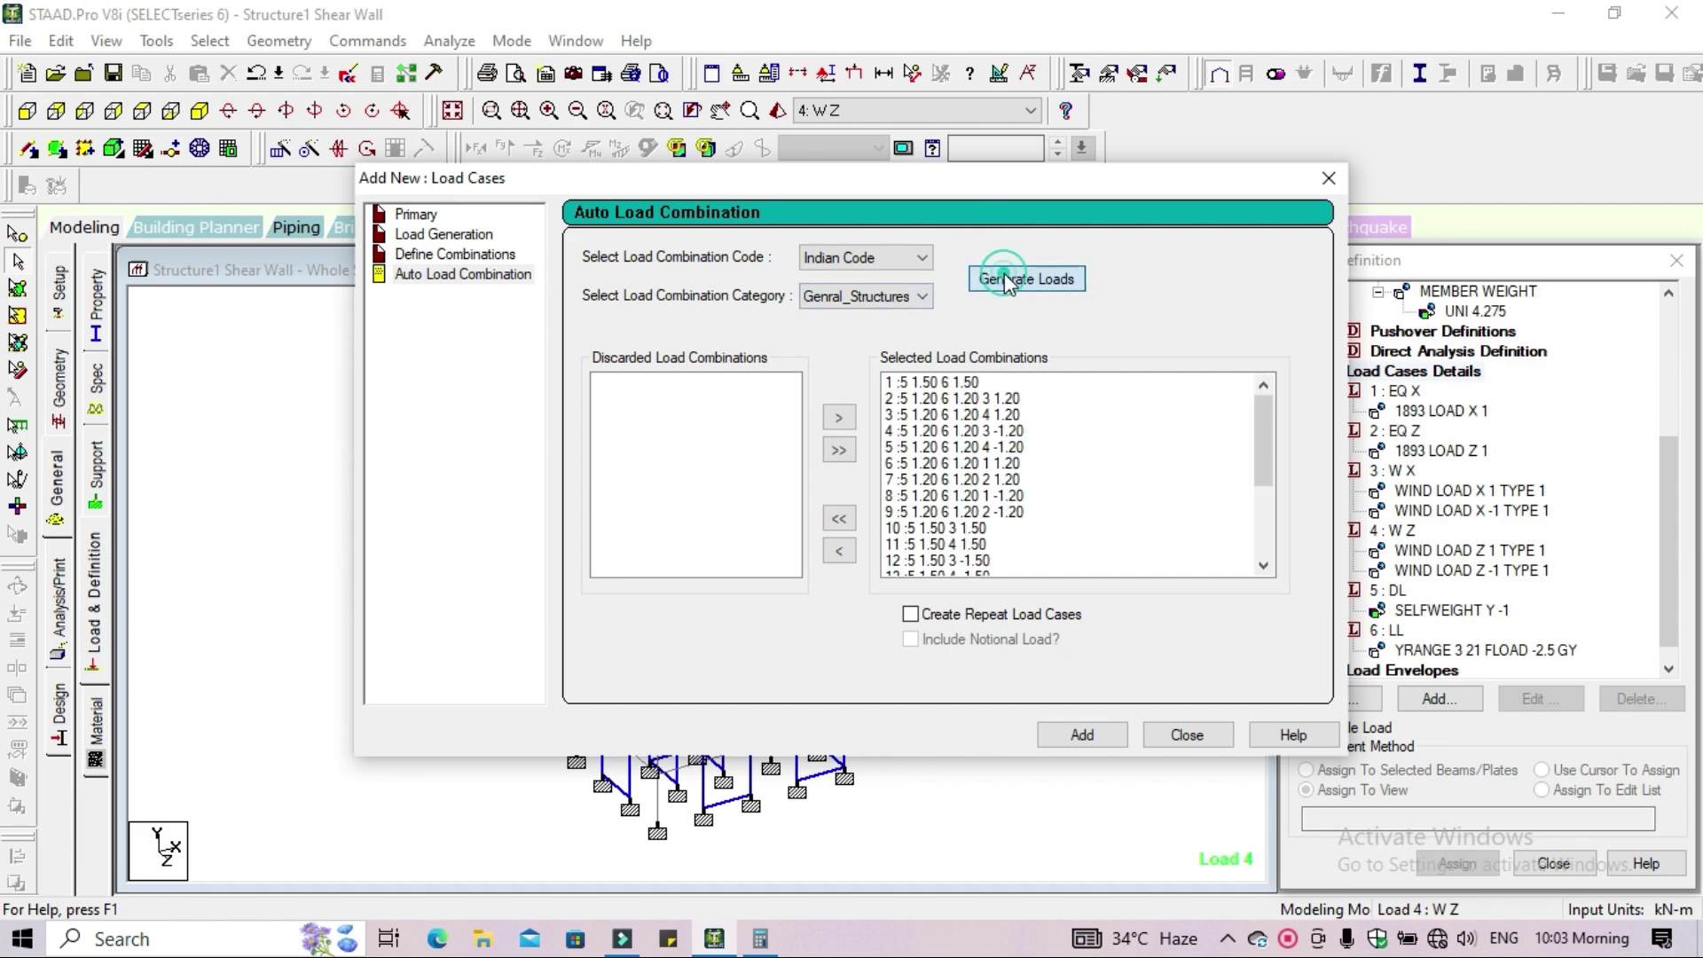
scroll(1140, 502, "down", 3)
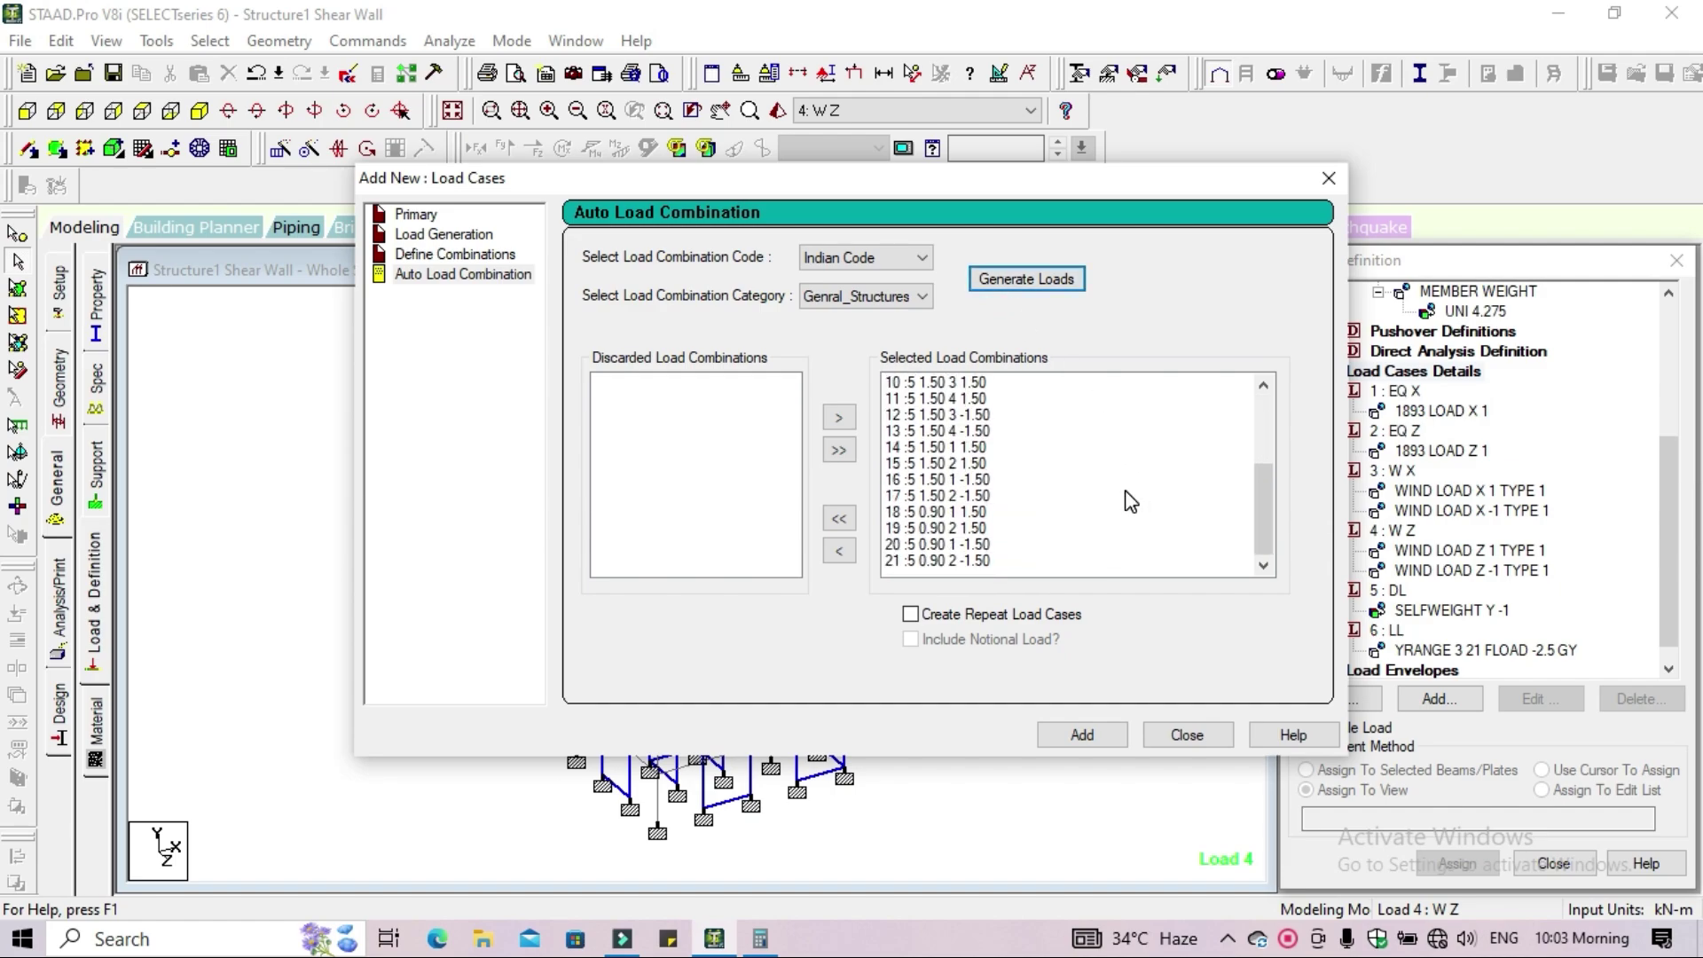
left_click(1082, 734)
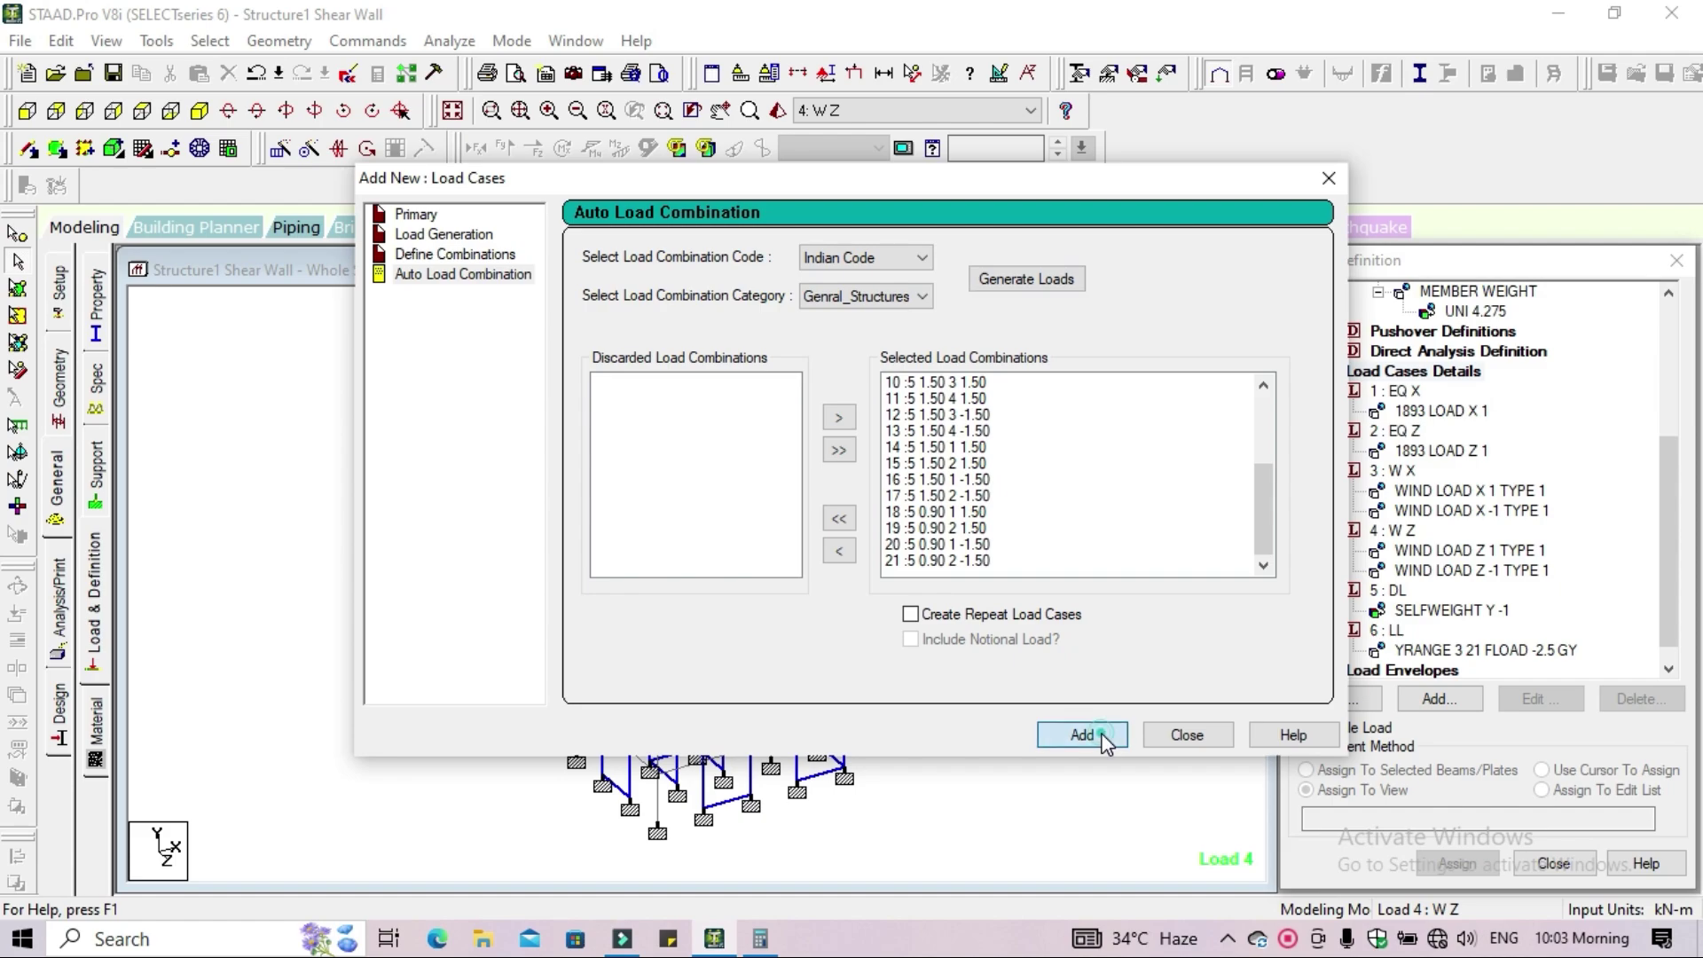
left_click(1185, 736)
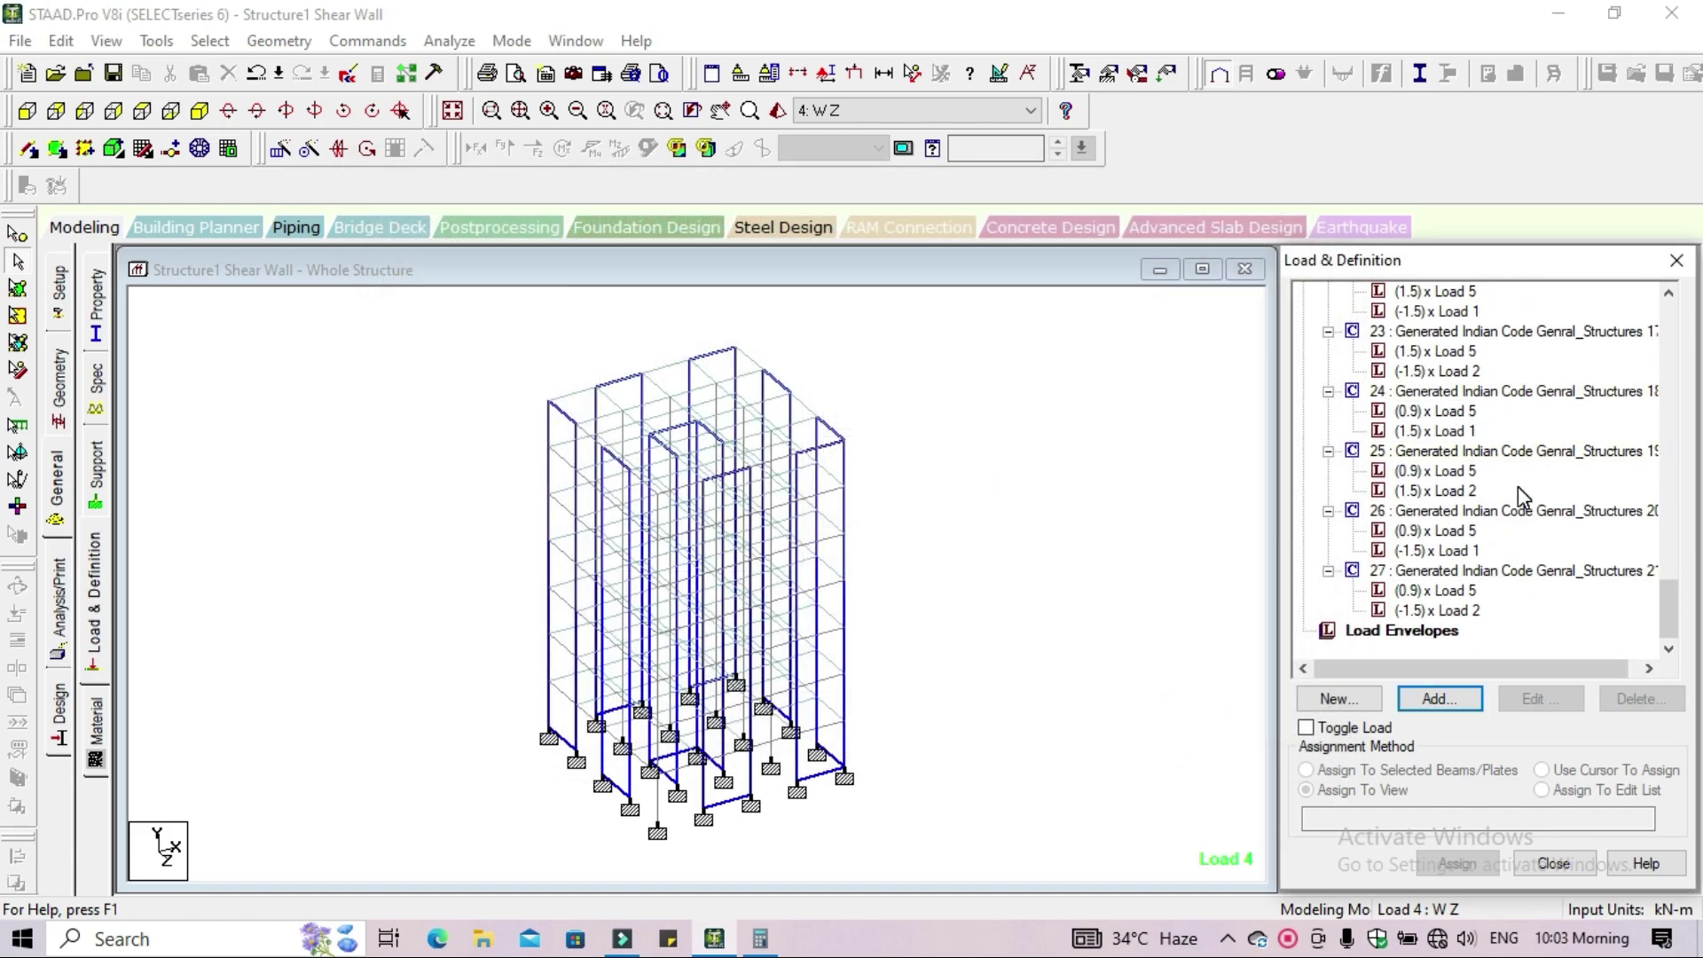